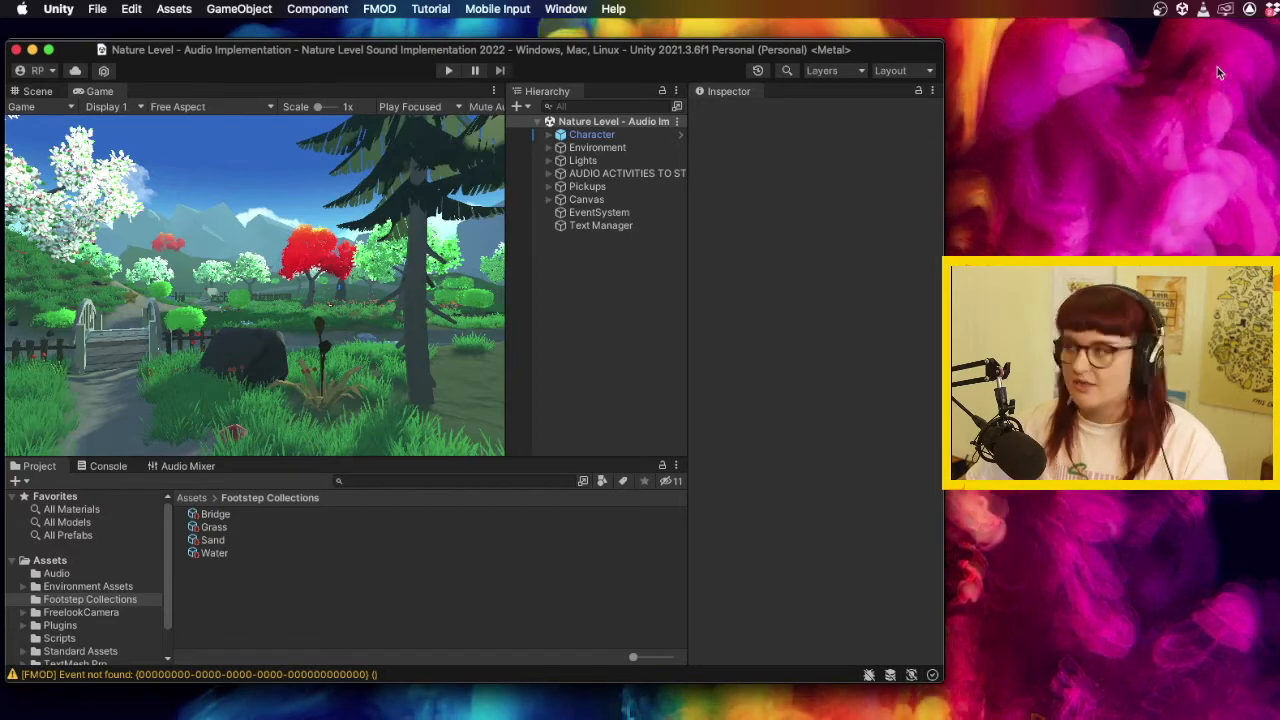
Switch to Finder to review the audio files in the Game Sounds folder, and return to Unity.
key(super+Tab)
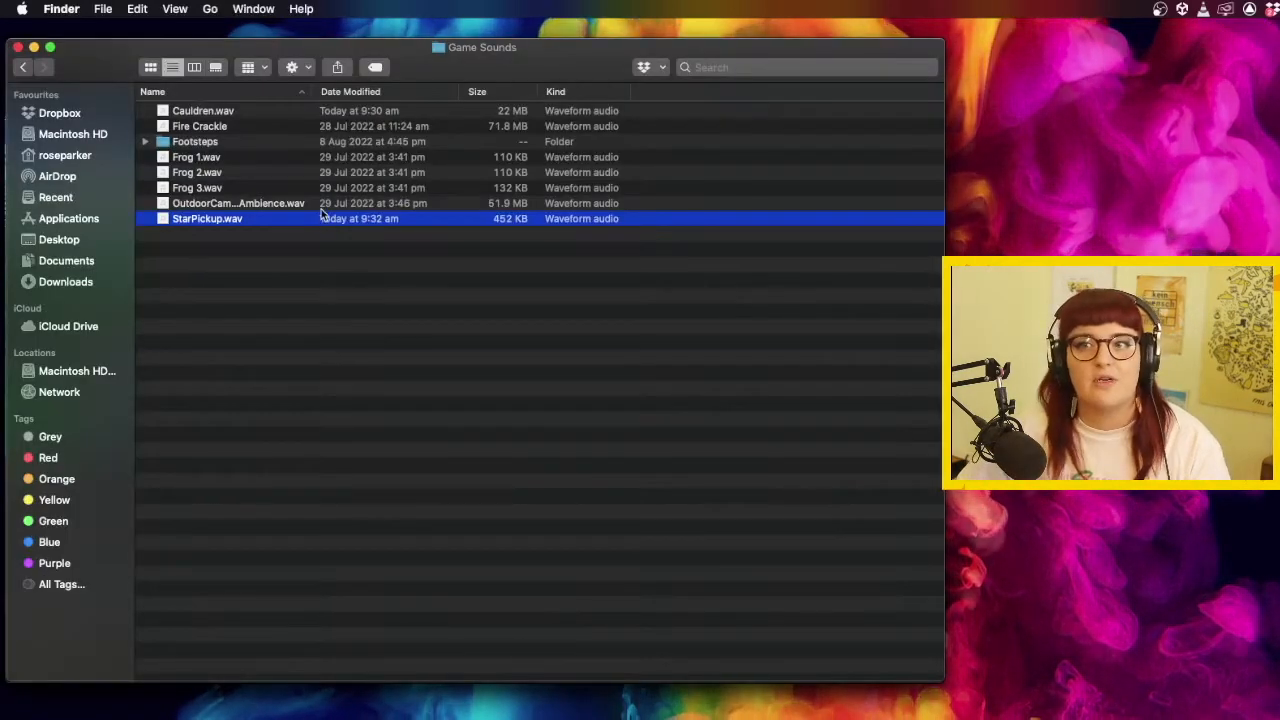
click(303, 257)
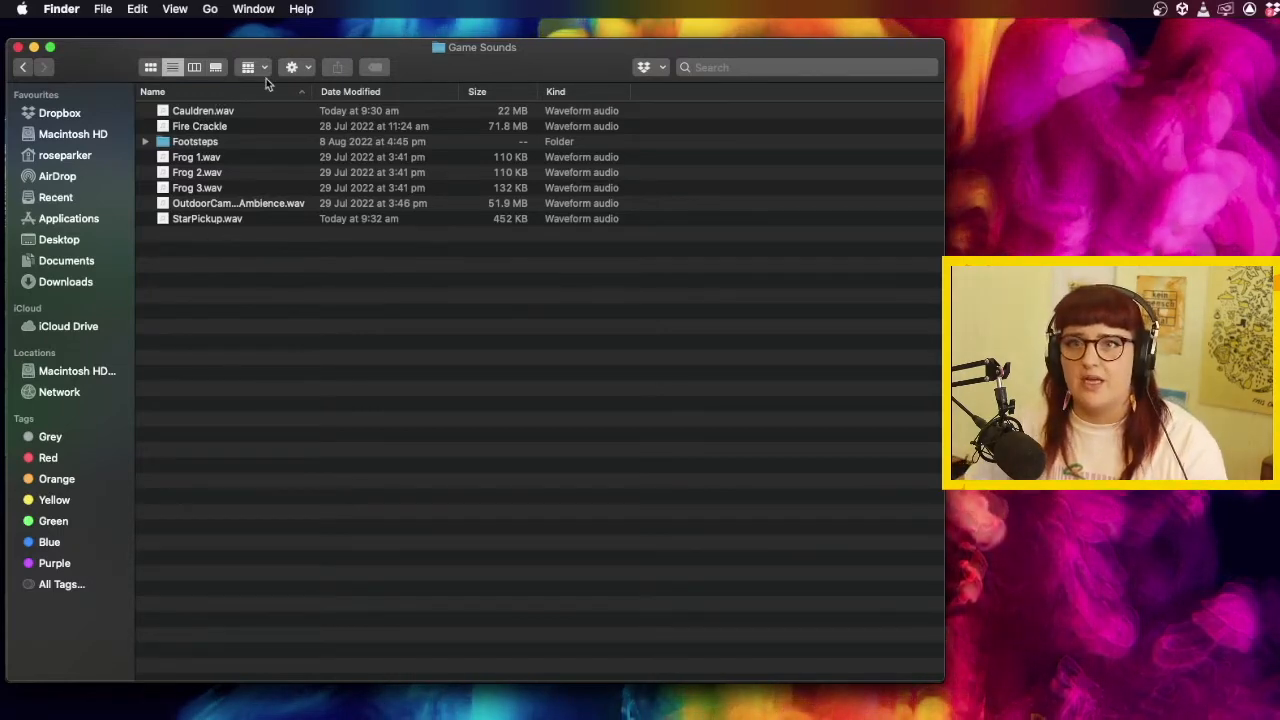
key(super+Tab)
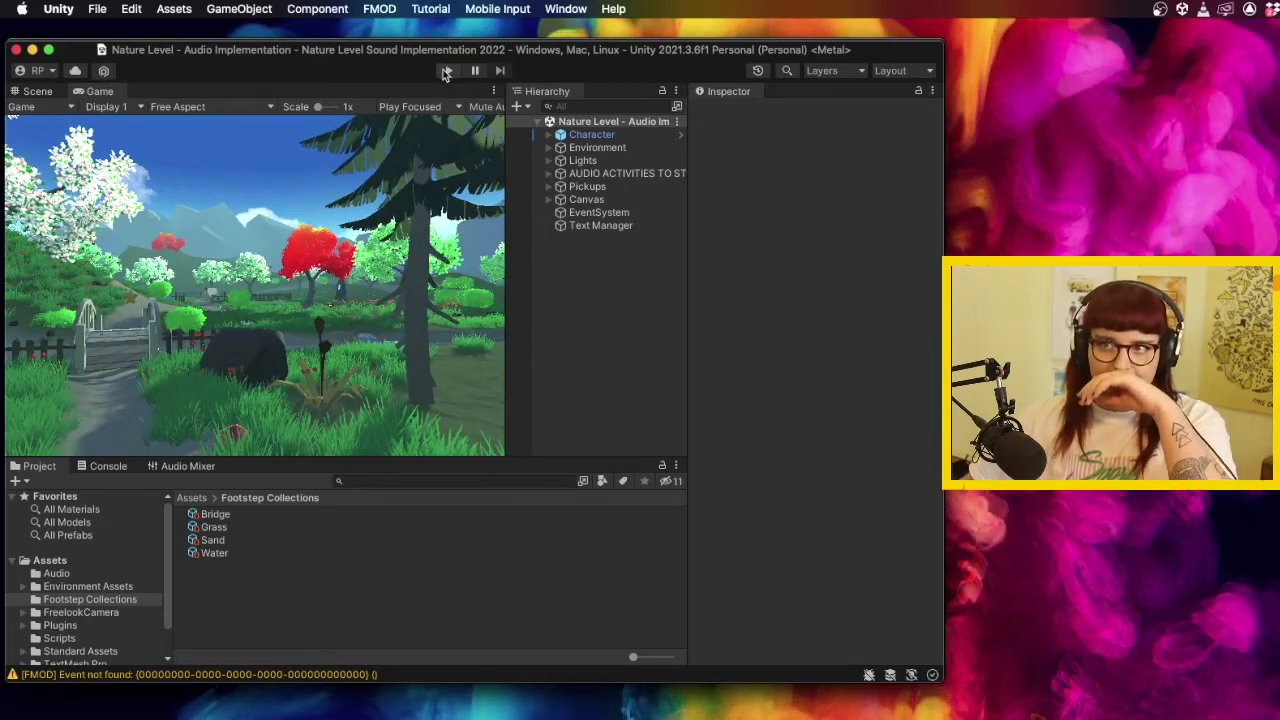
Play the Nature Level and walk the character over the first bridge, collecting the star pickups up to the fenced tent.
click(446, 72)
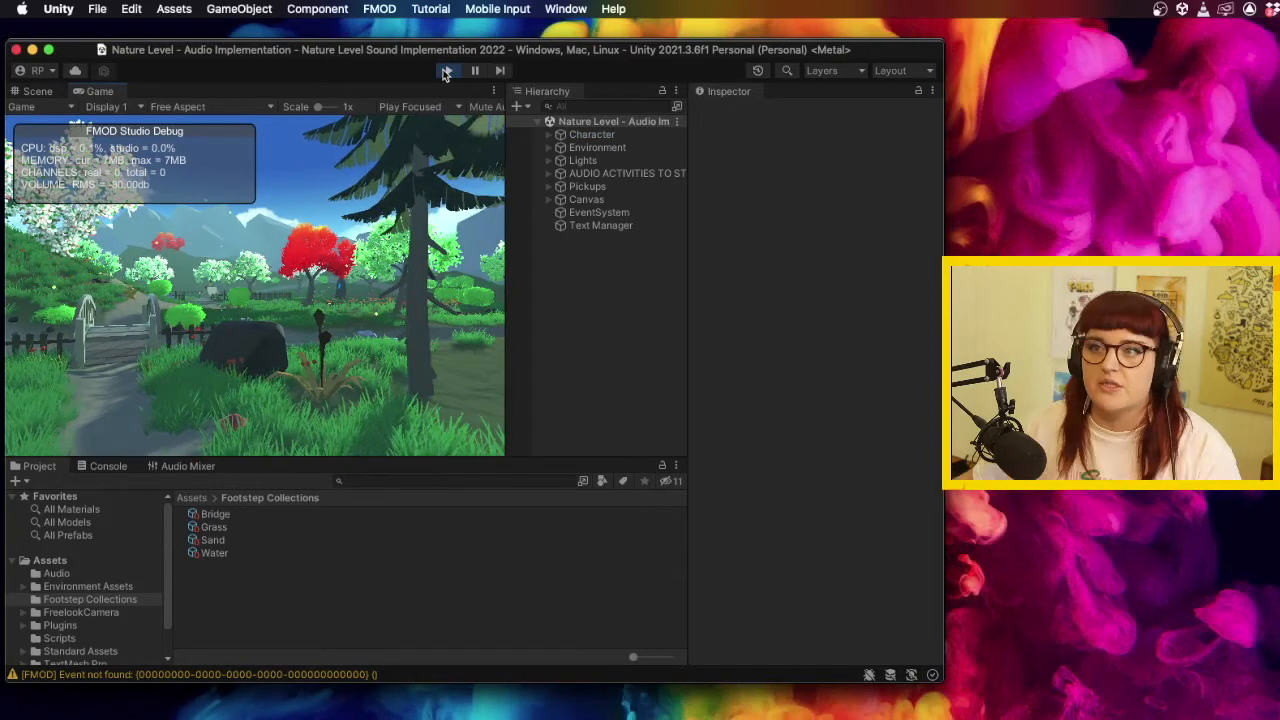
click(412, 232)
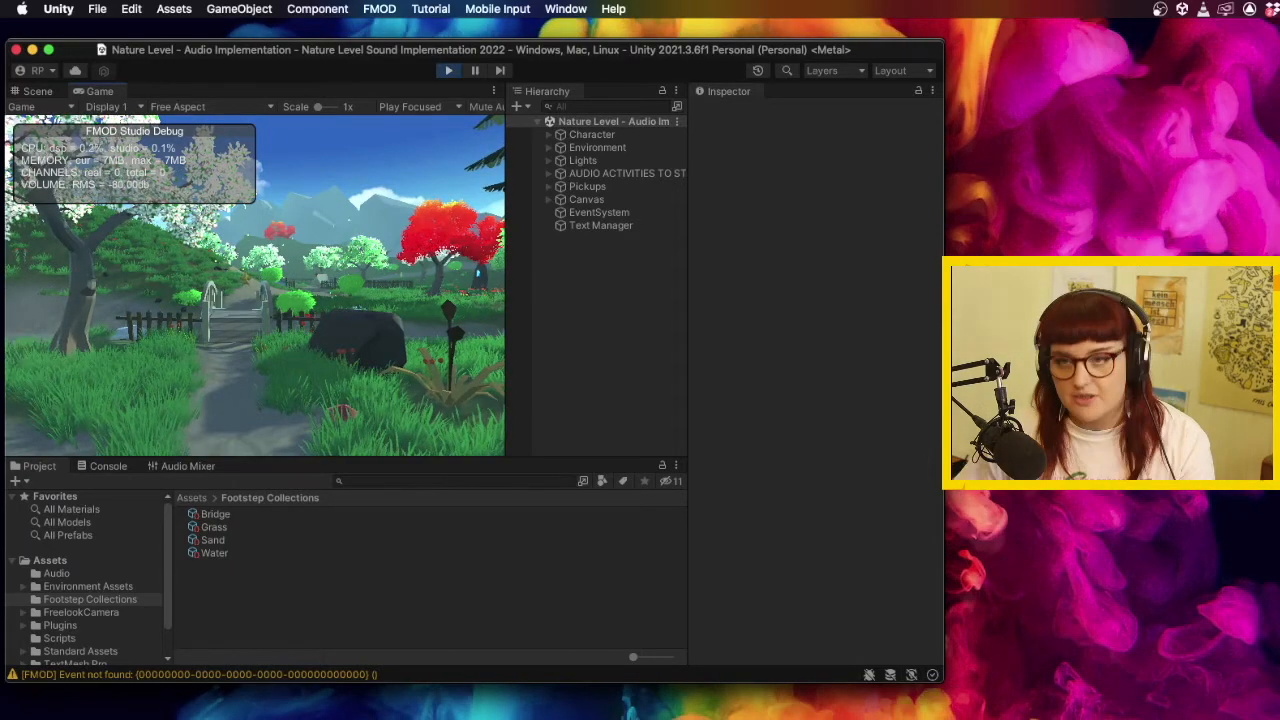
key(w)
key(w)
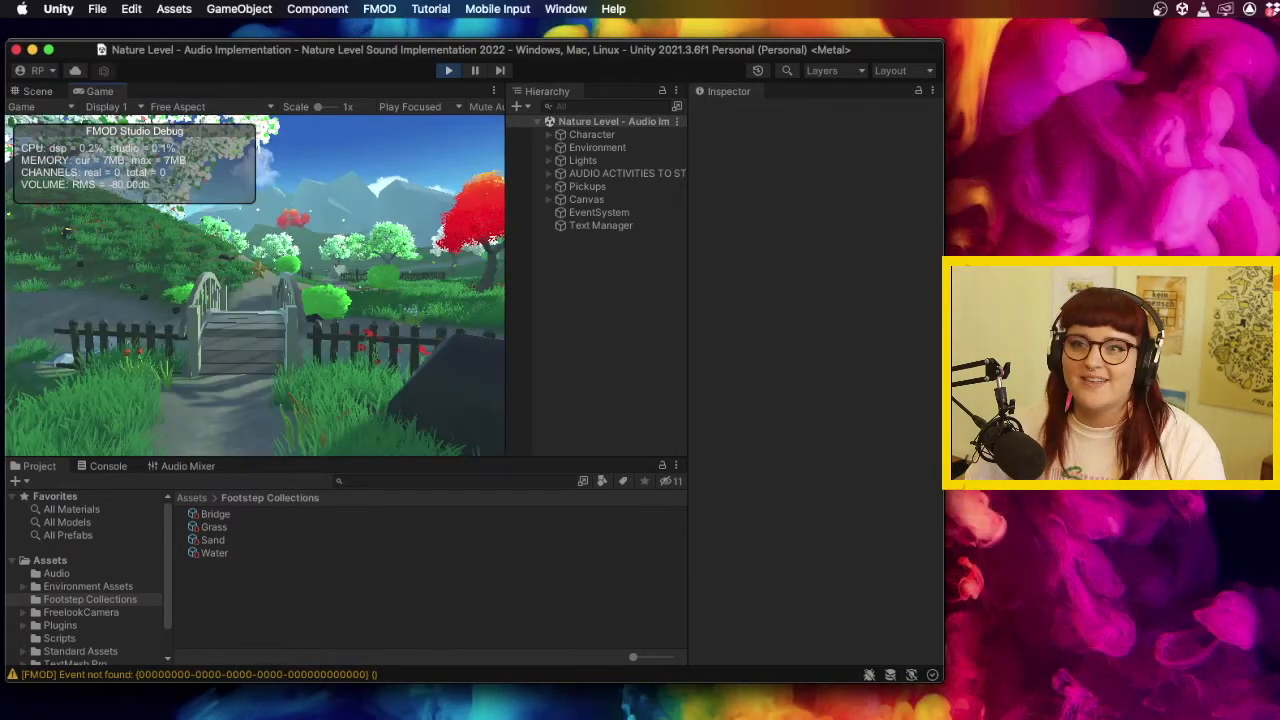
key(w)
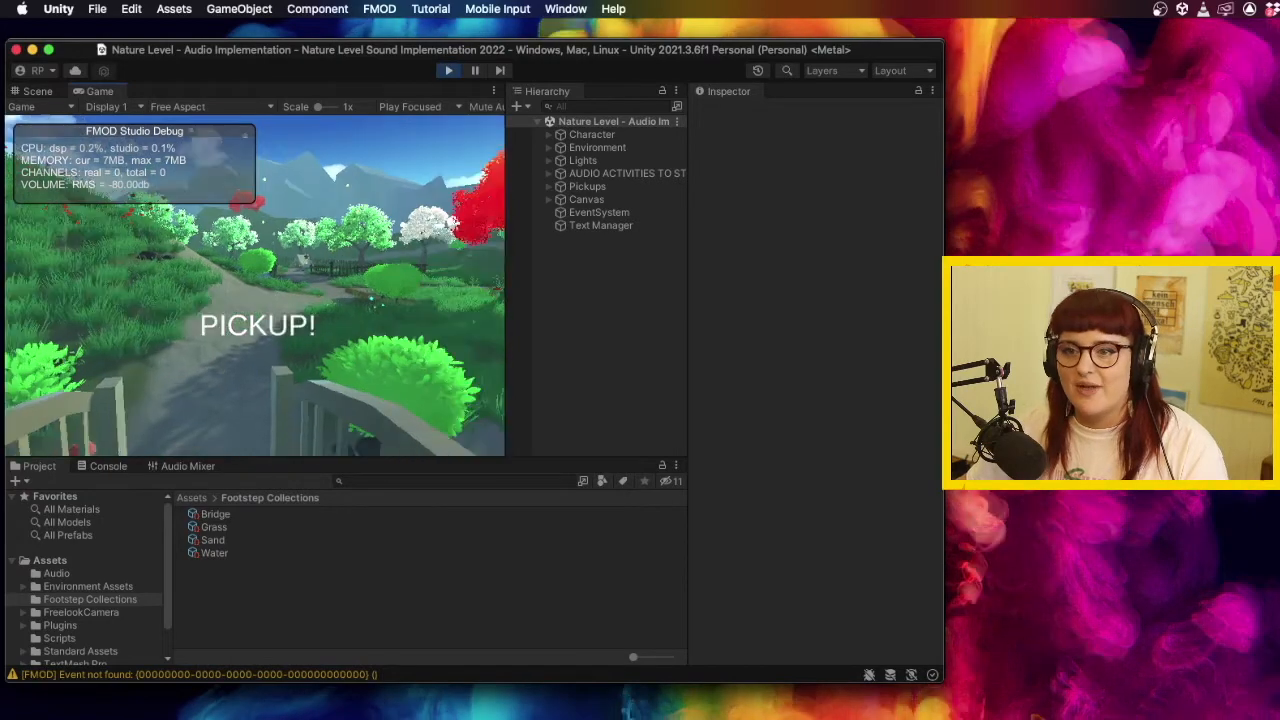
key(w)
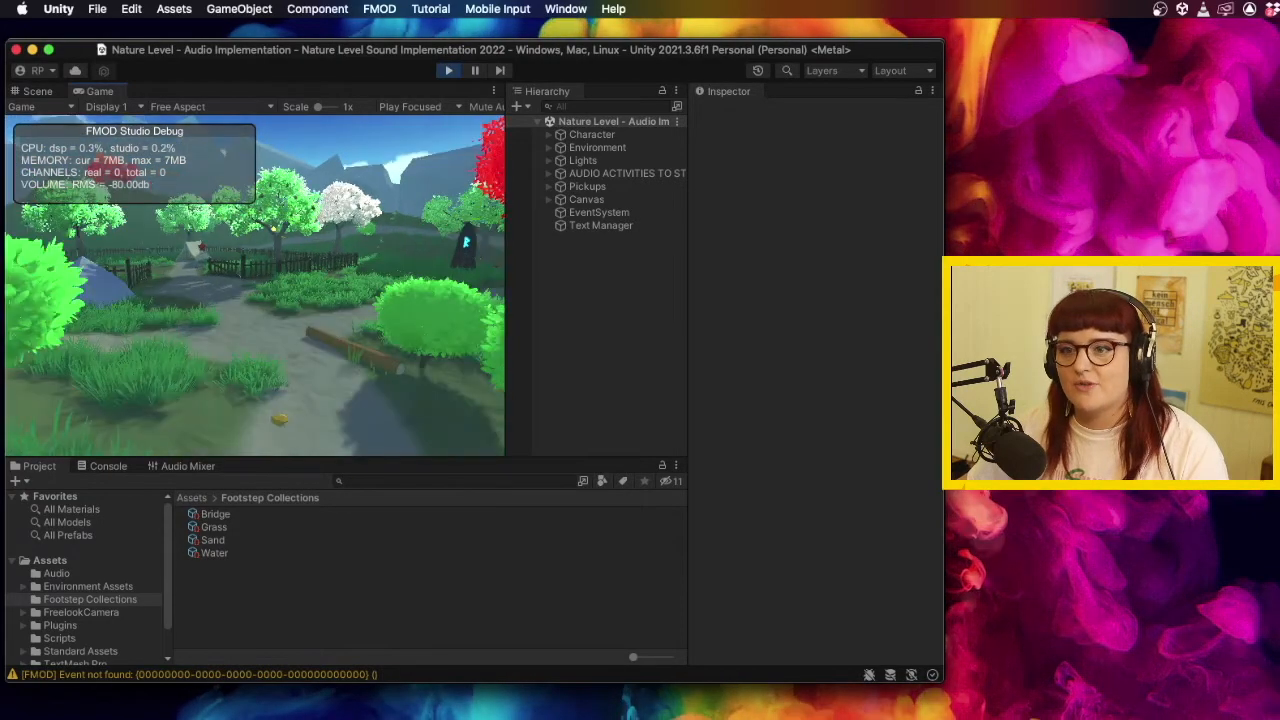
key(w)
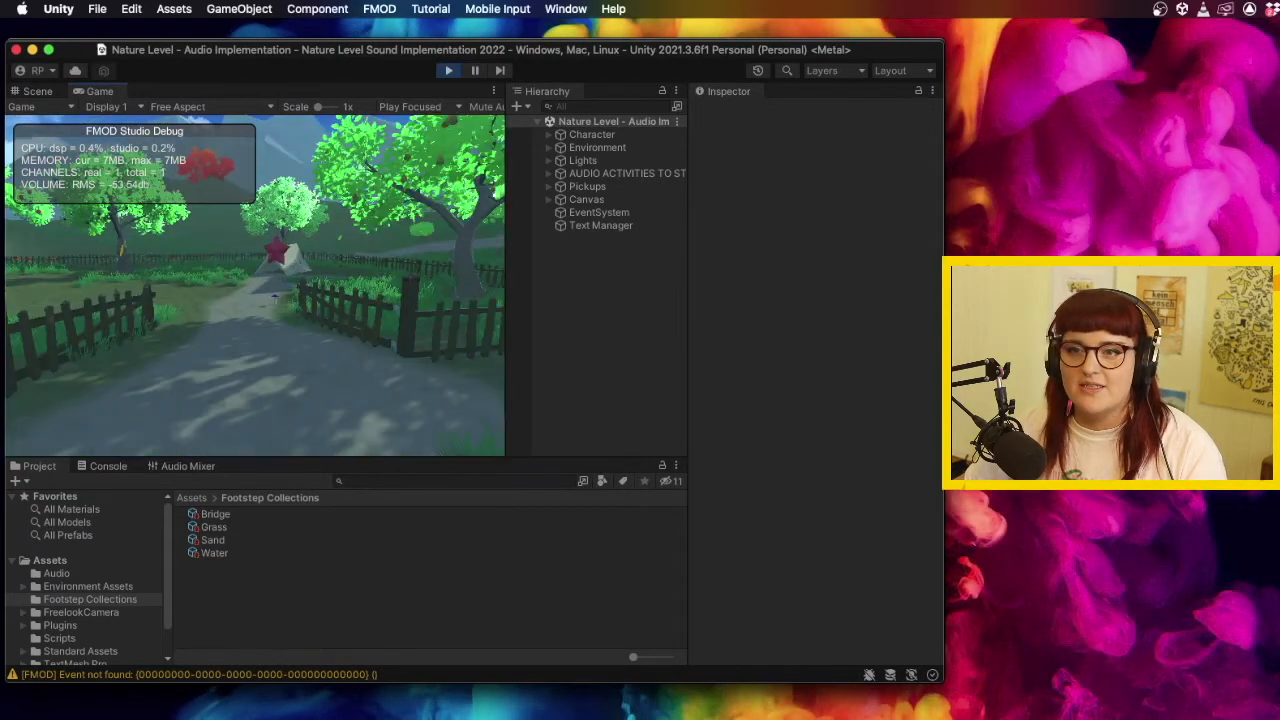
key(w)
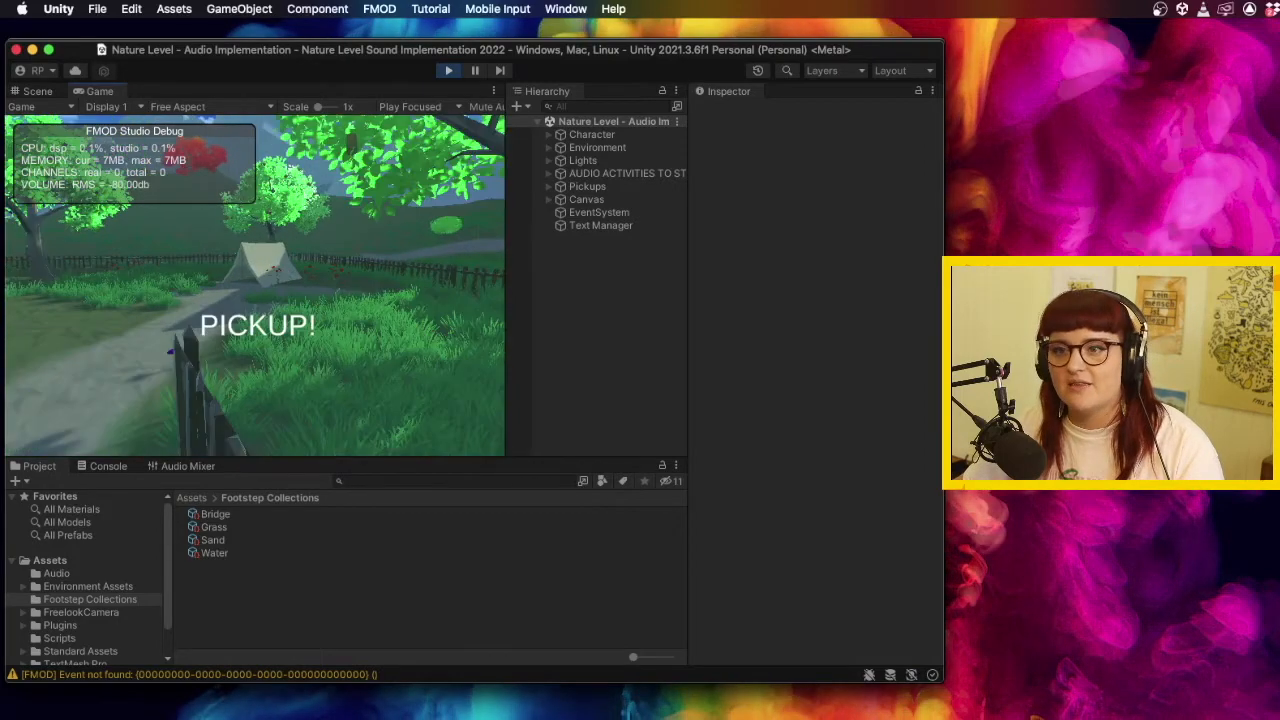
Walk the character out of the fenced field, along the path and over the second bridge to the lily pad pond.
key(w)
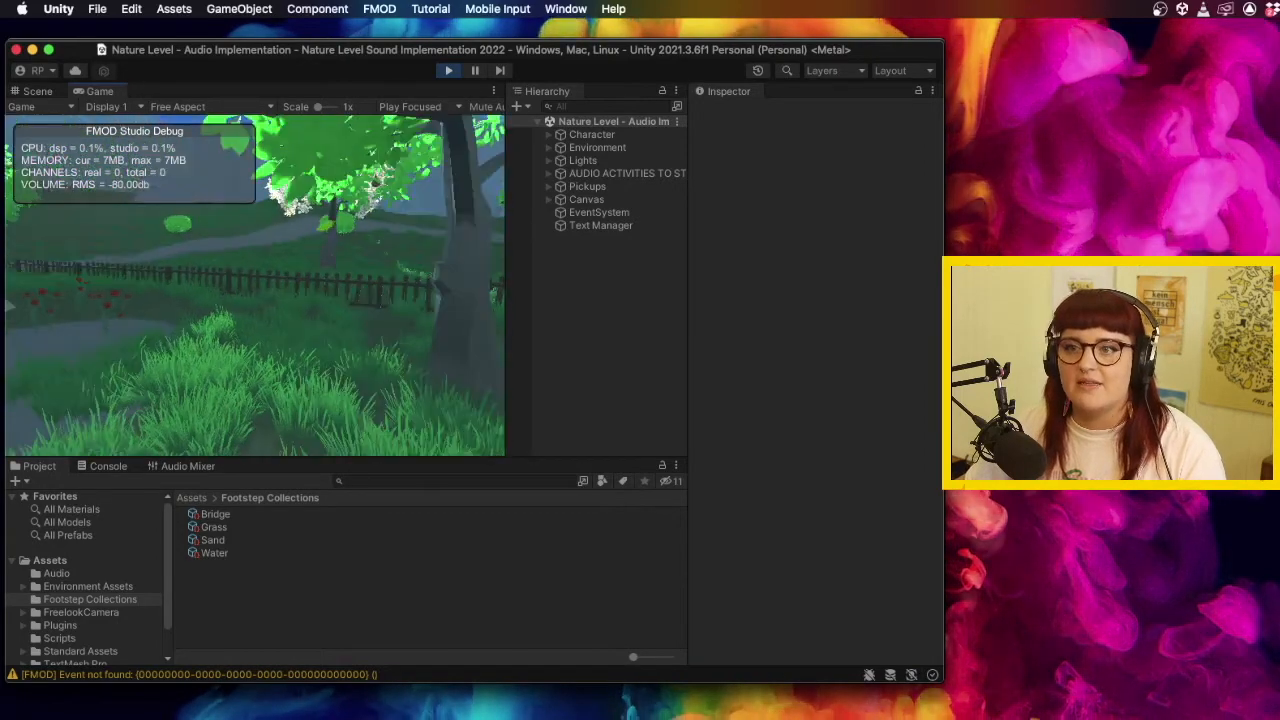
key(w)
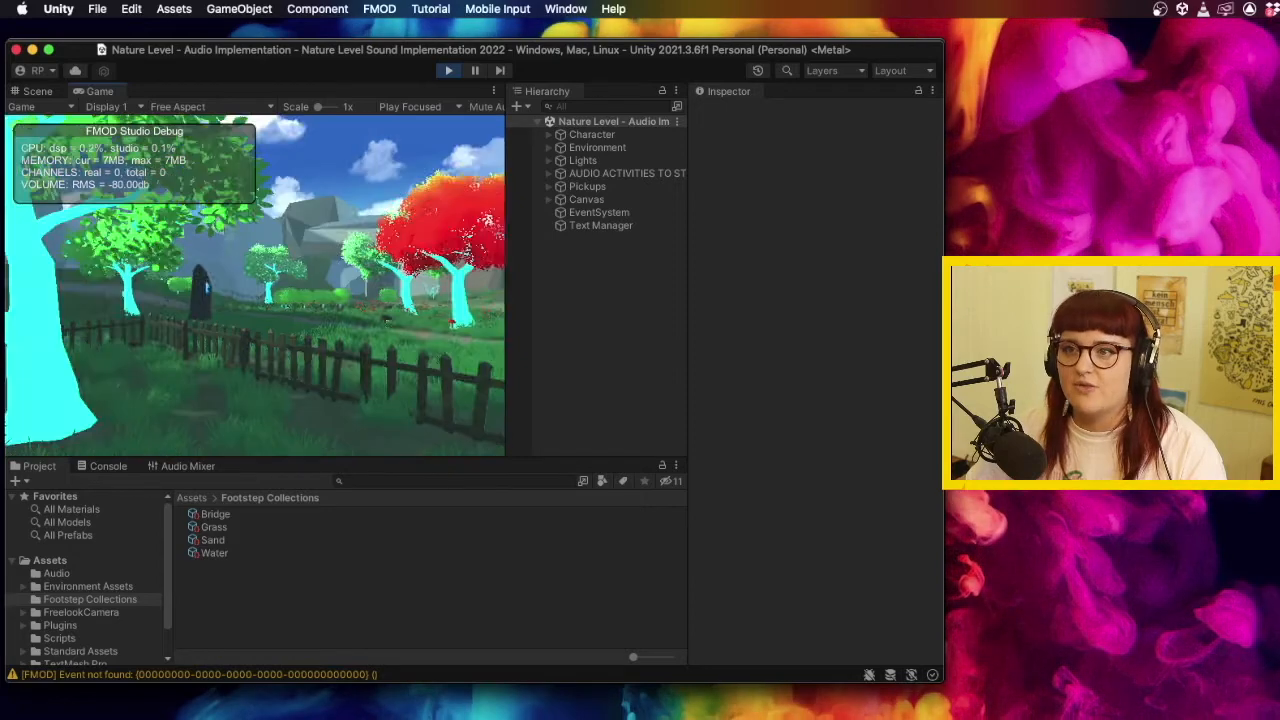
key(w)
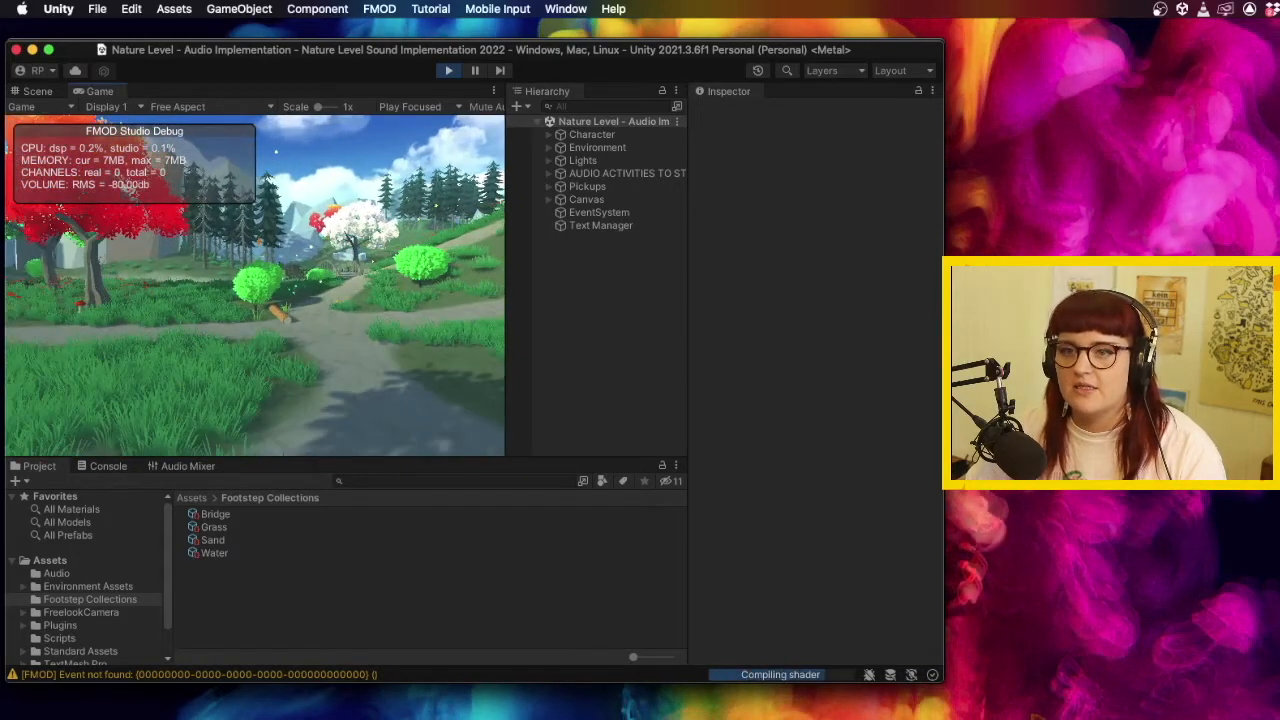
key(w)
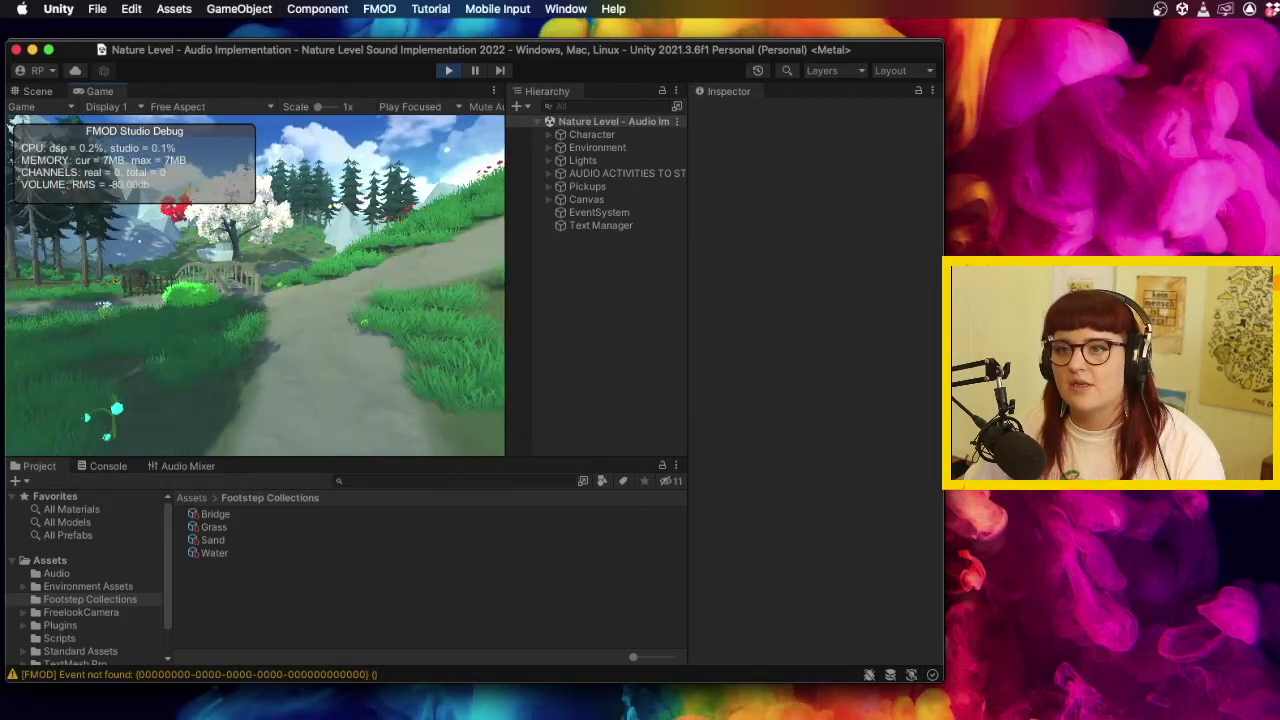
key(w)
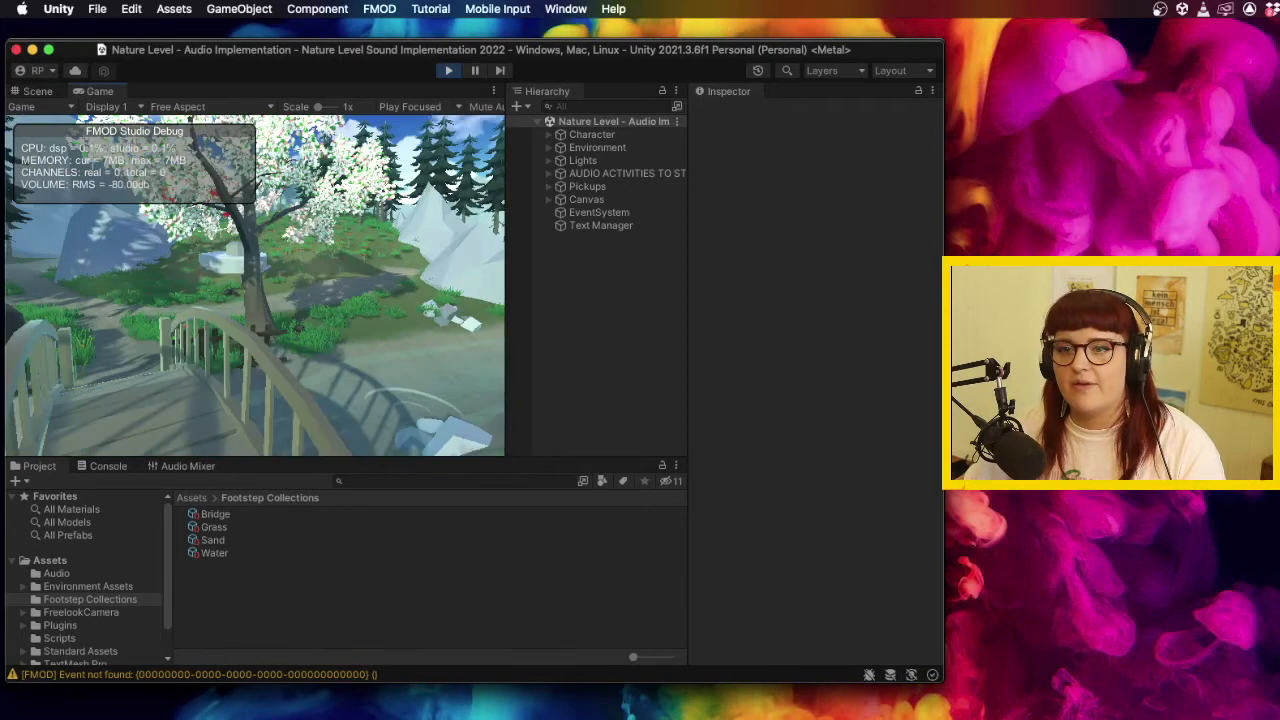
key(w)
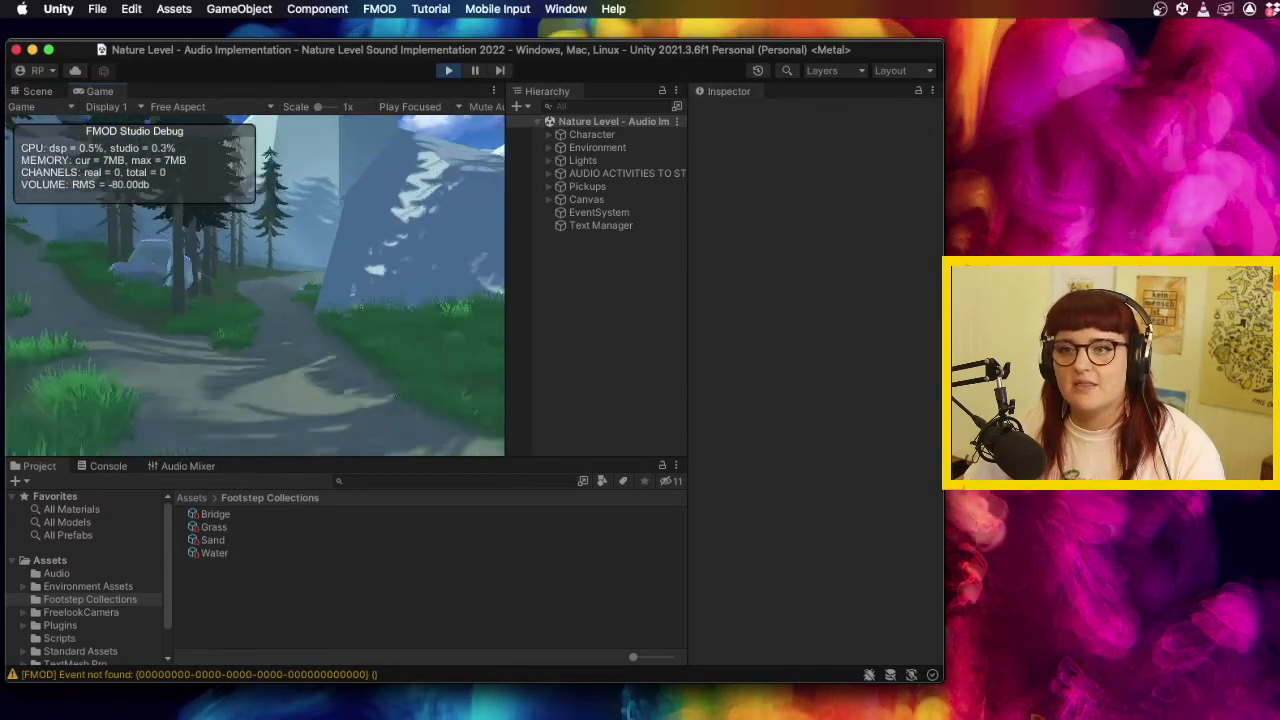
key(w)
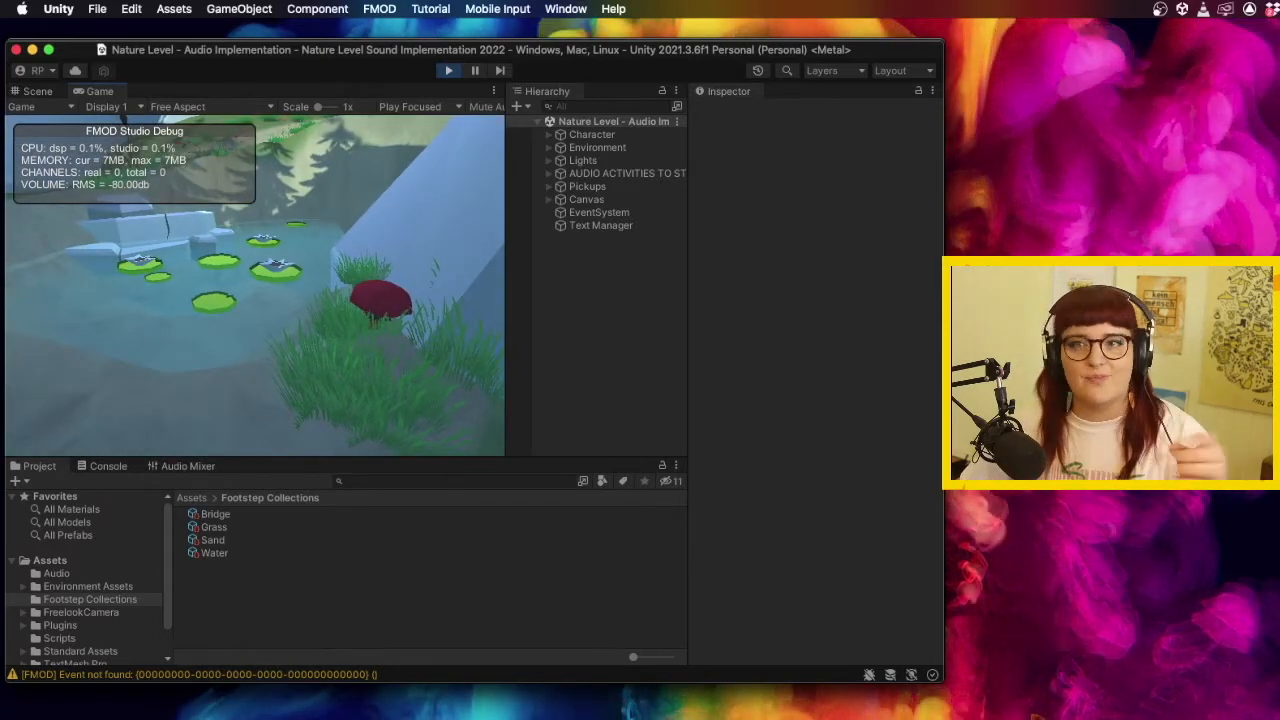
Walk the character through the pine forest, visit the campfire inside the stone ruins, and stop playing the level.
key(w)
key(w)
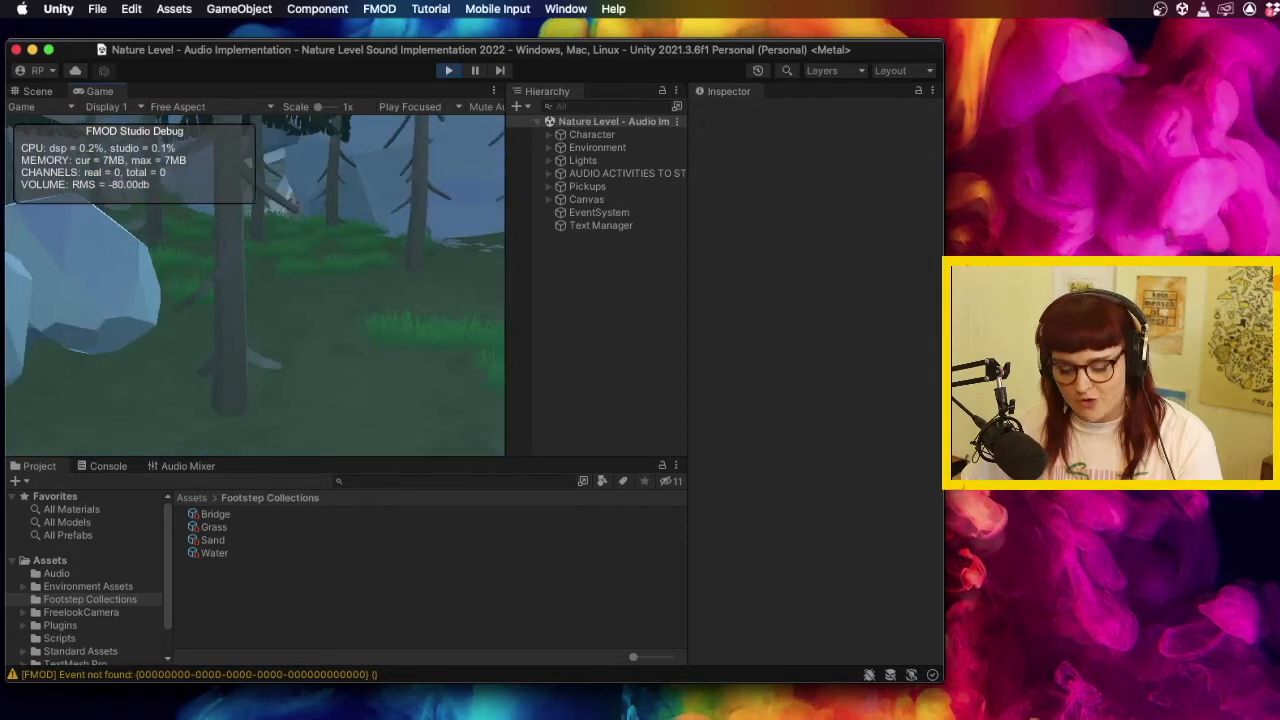
key(w)
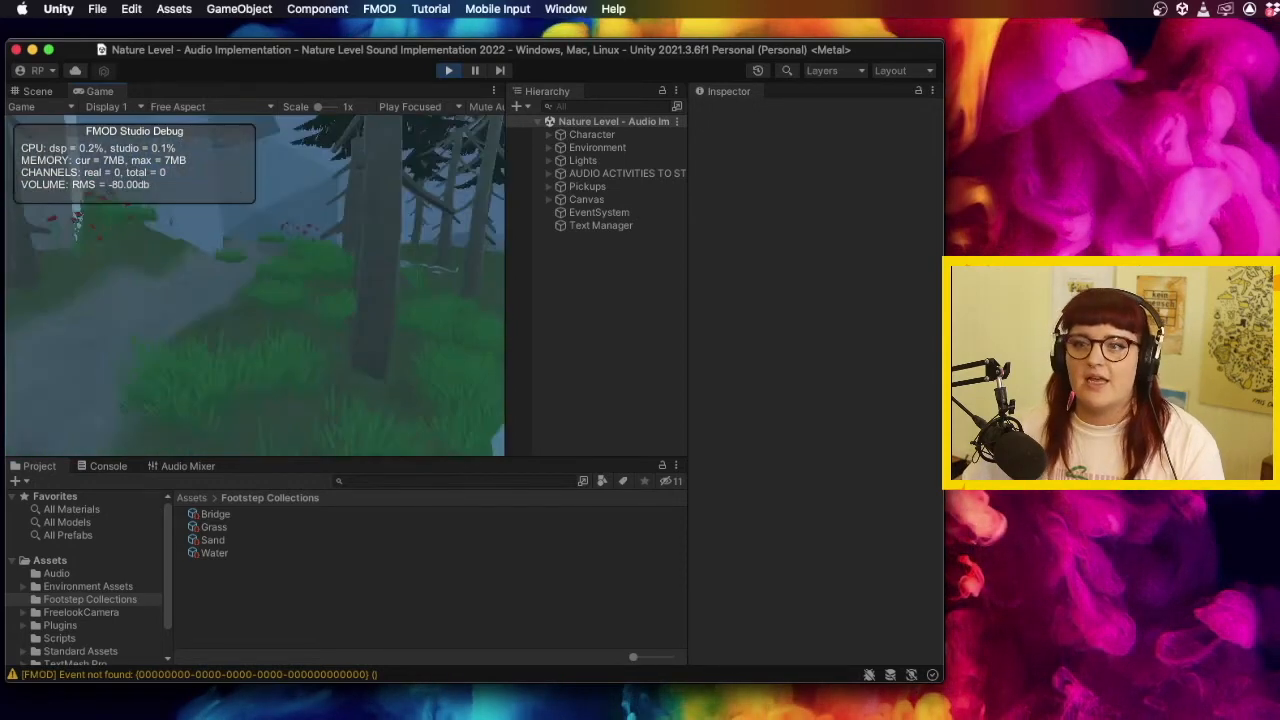
key(w)
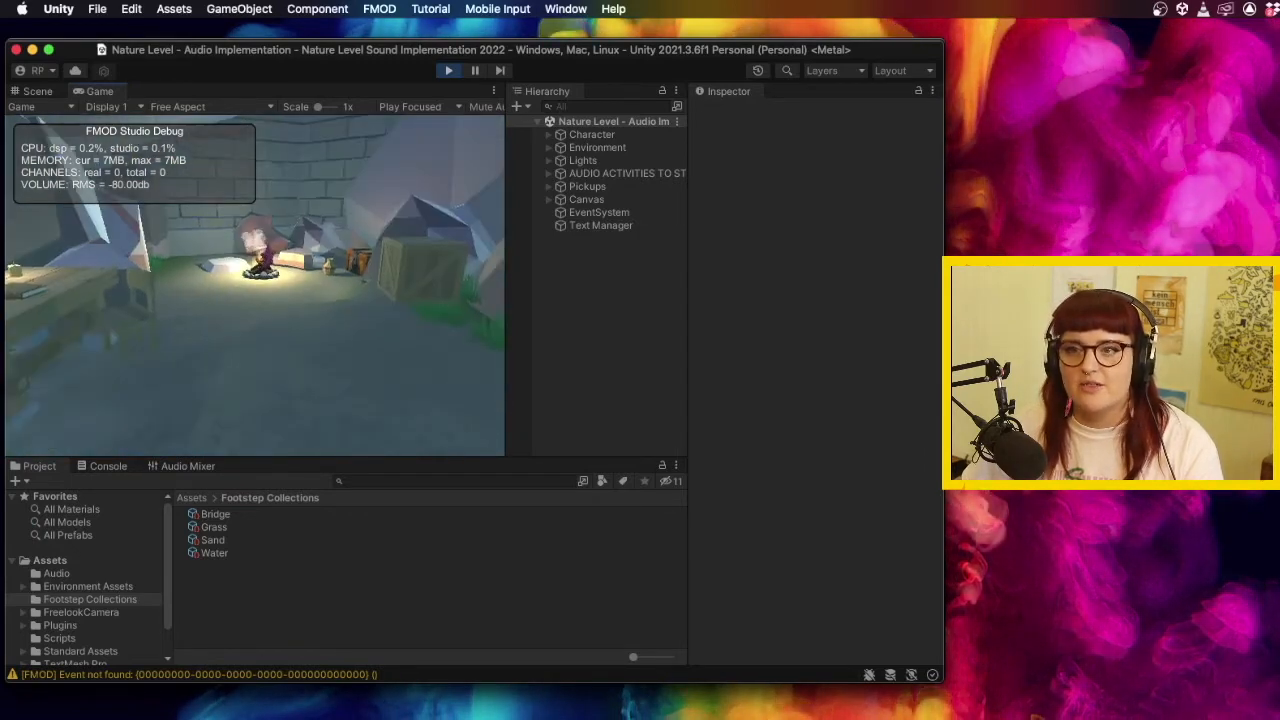
key(w)
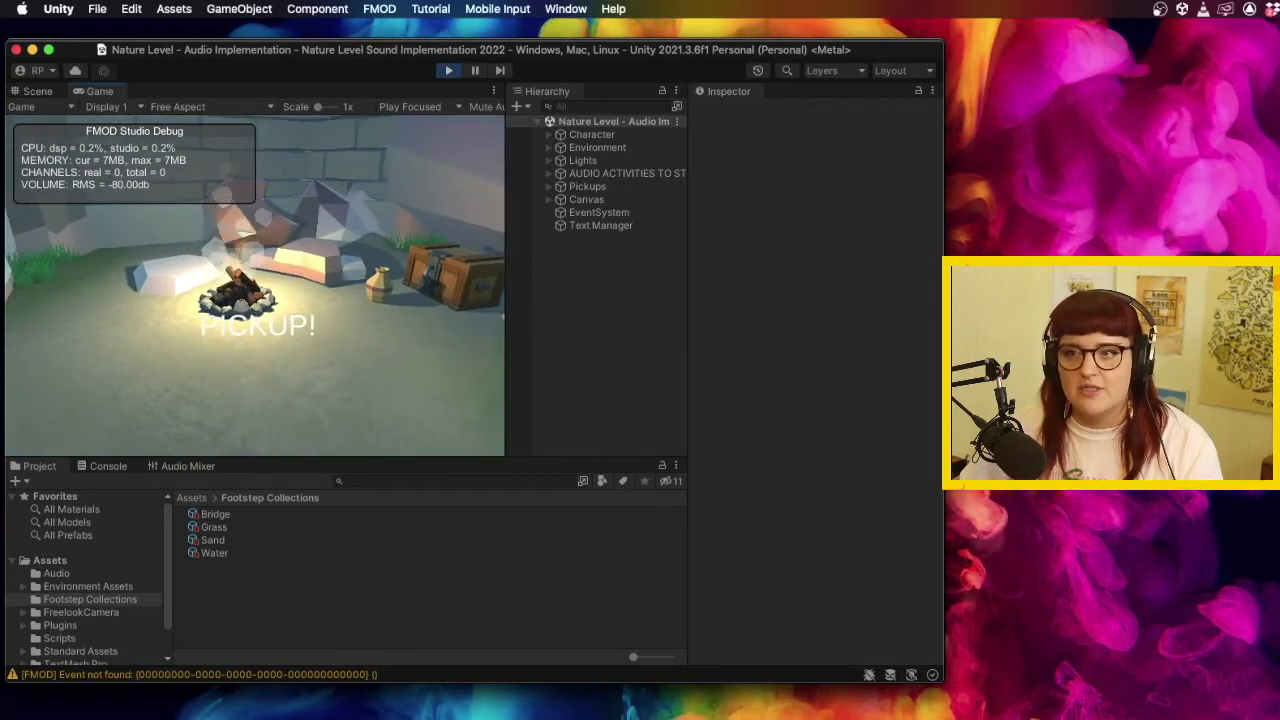
key(s)
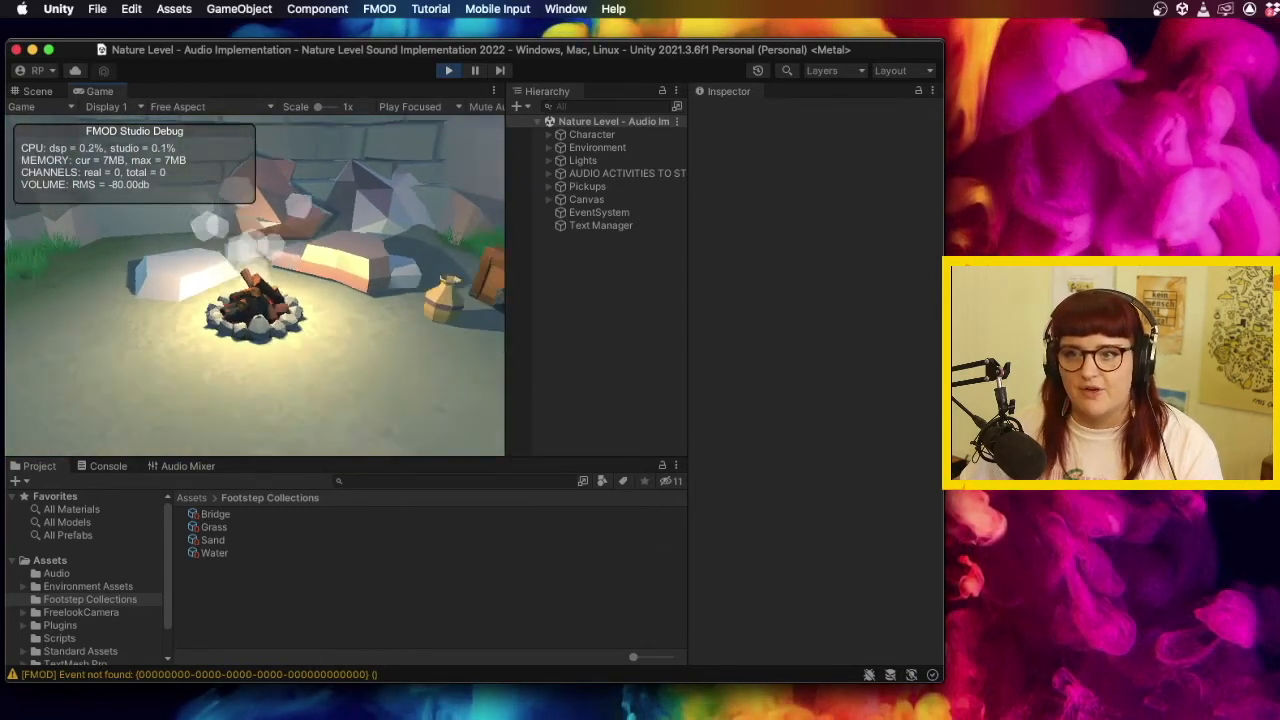
key(w)
key(w)
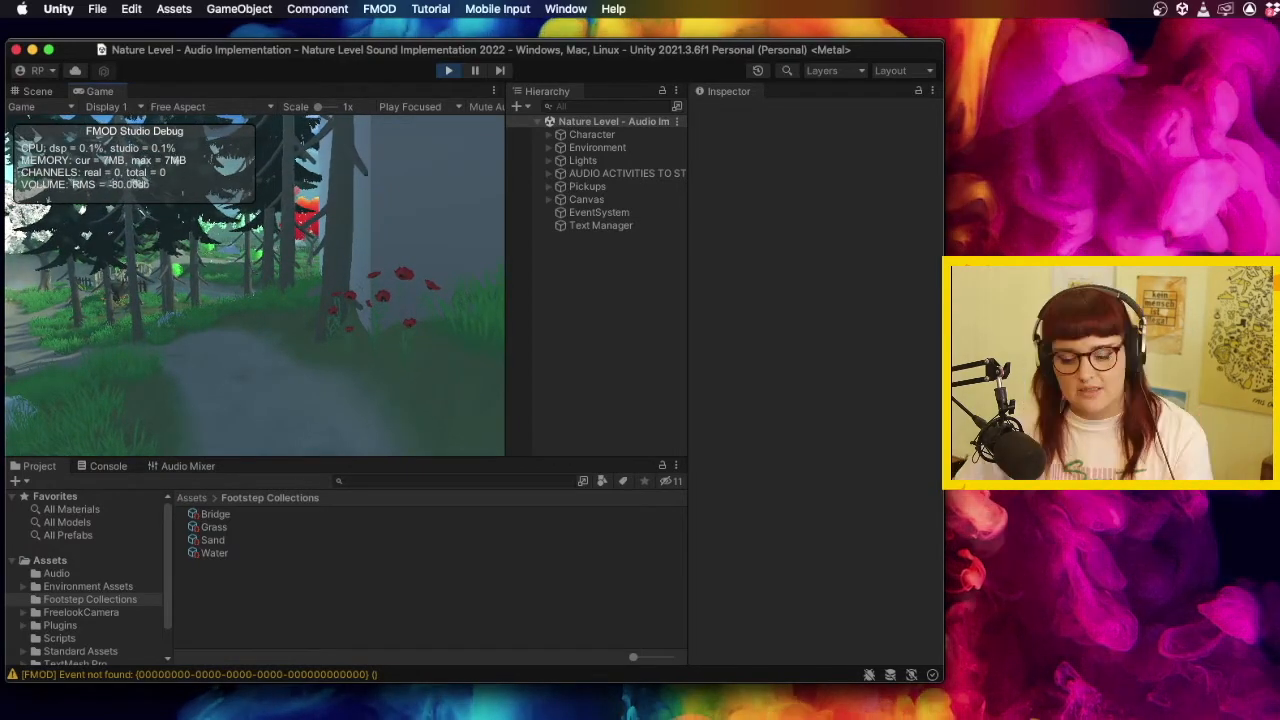
key(Escape)
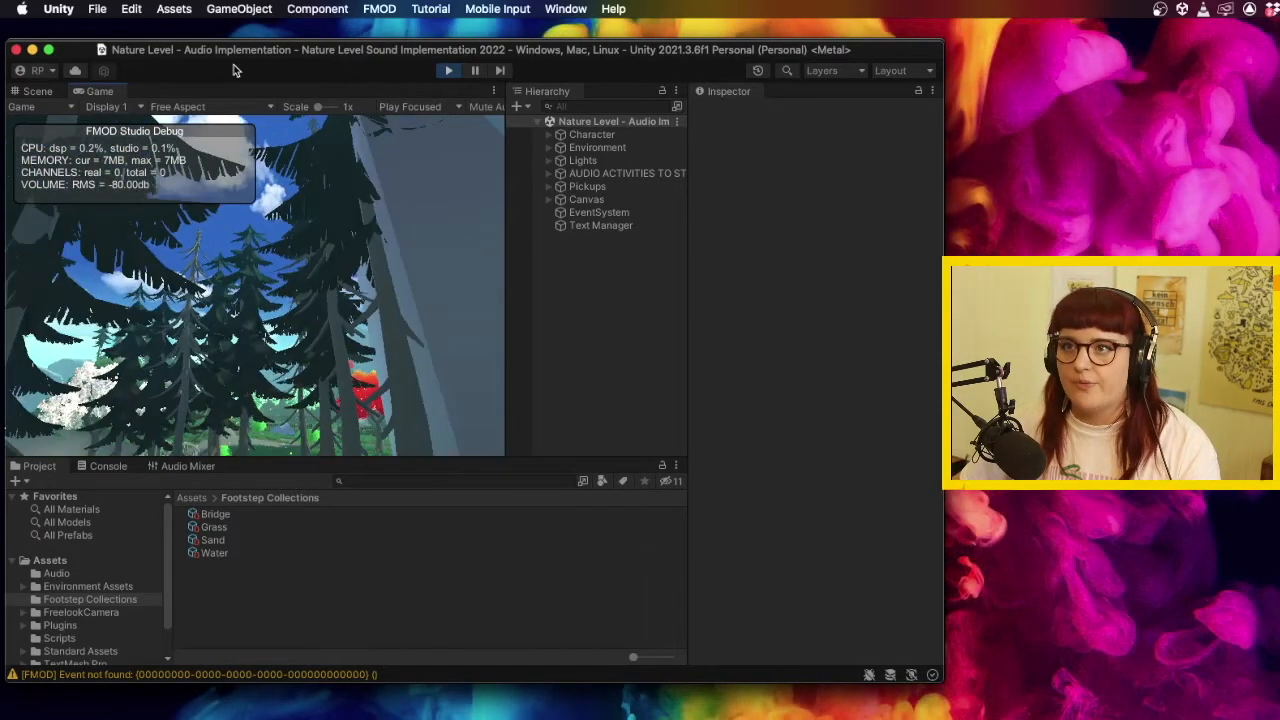
click(449, 71)
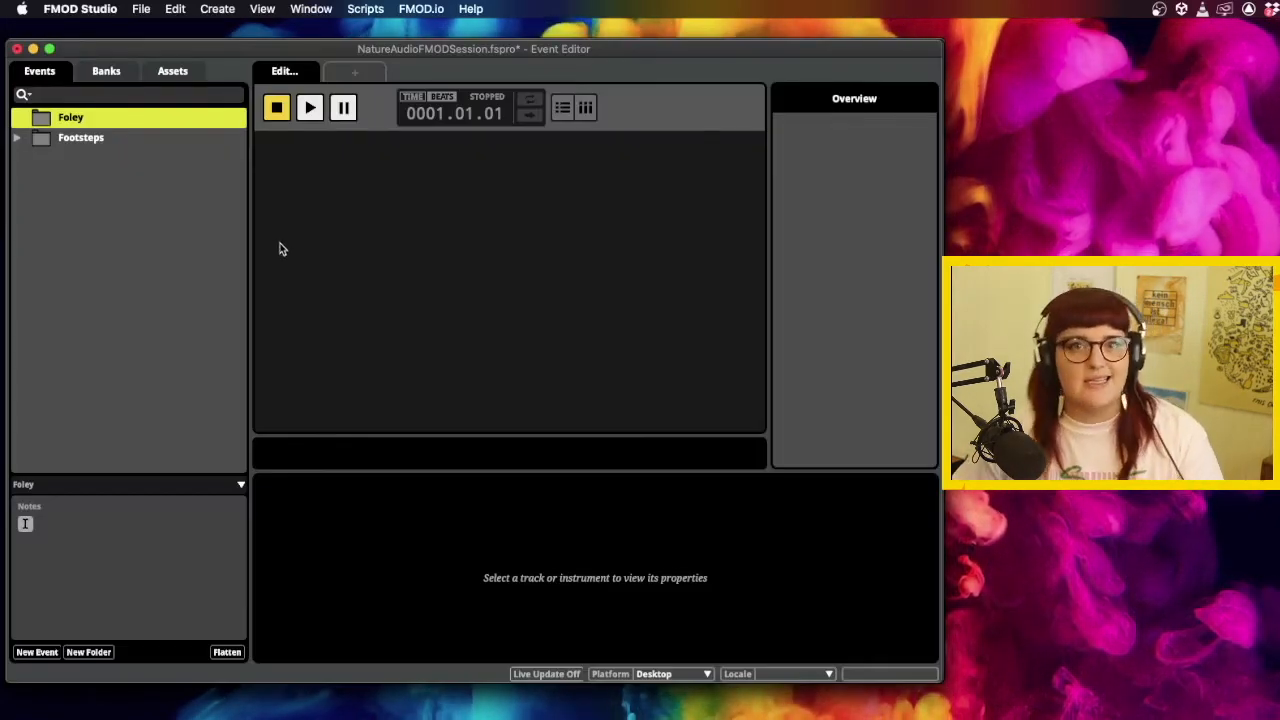
In the FMOD Studio project's assets, delete the Kick and Snare test WAV files from the Test Audio folder.
click(178, 75)
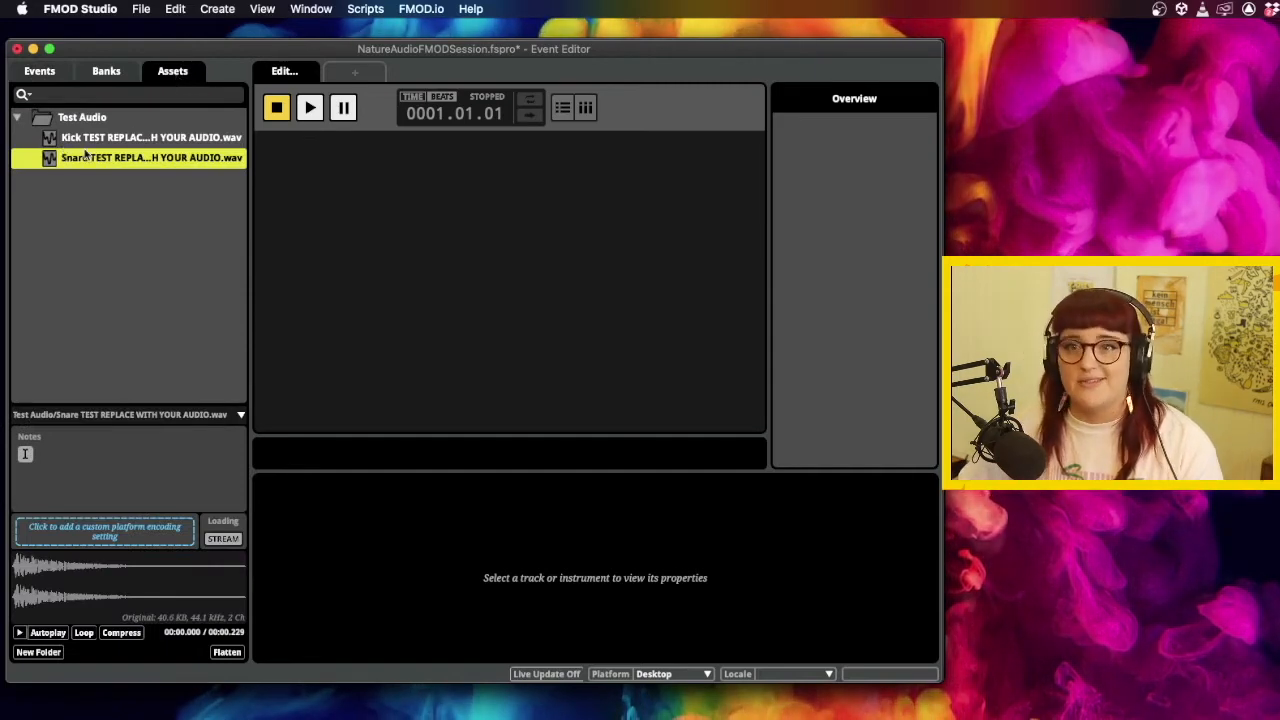
shift+click(130, 142)
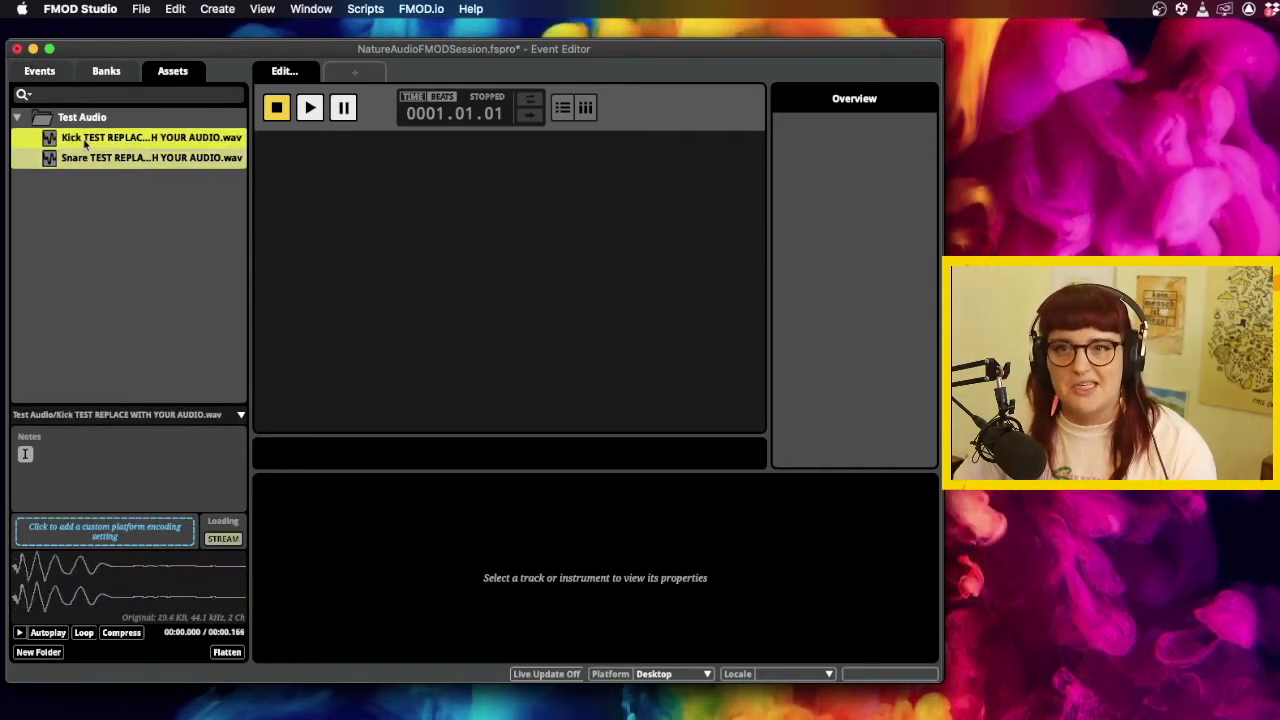
right_click(95, 145)
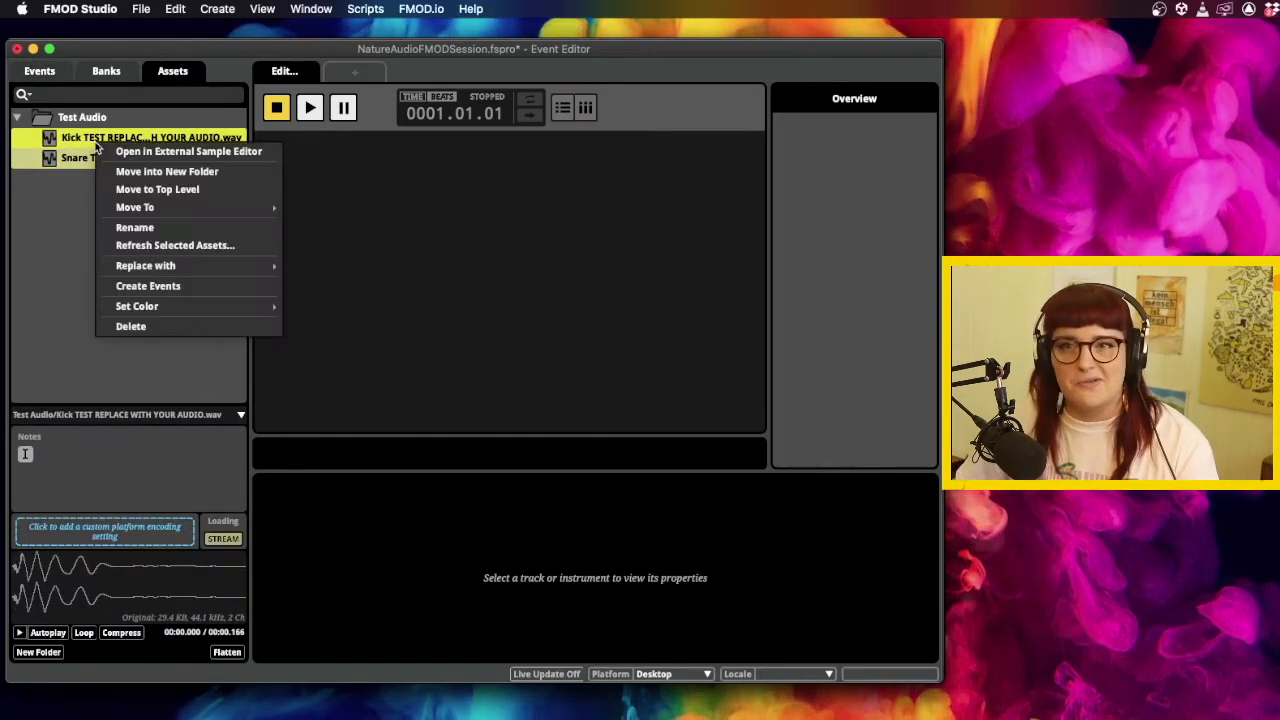
click(183, 324)
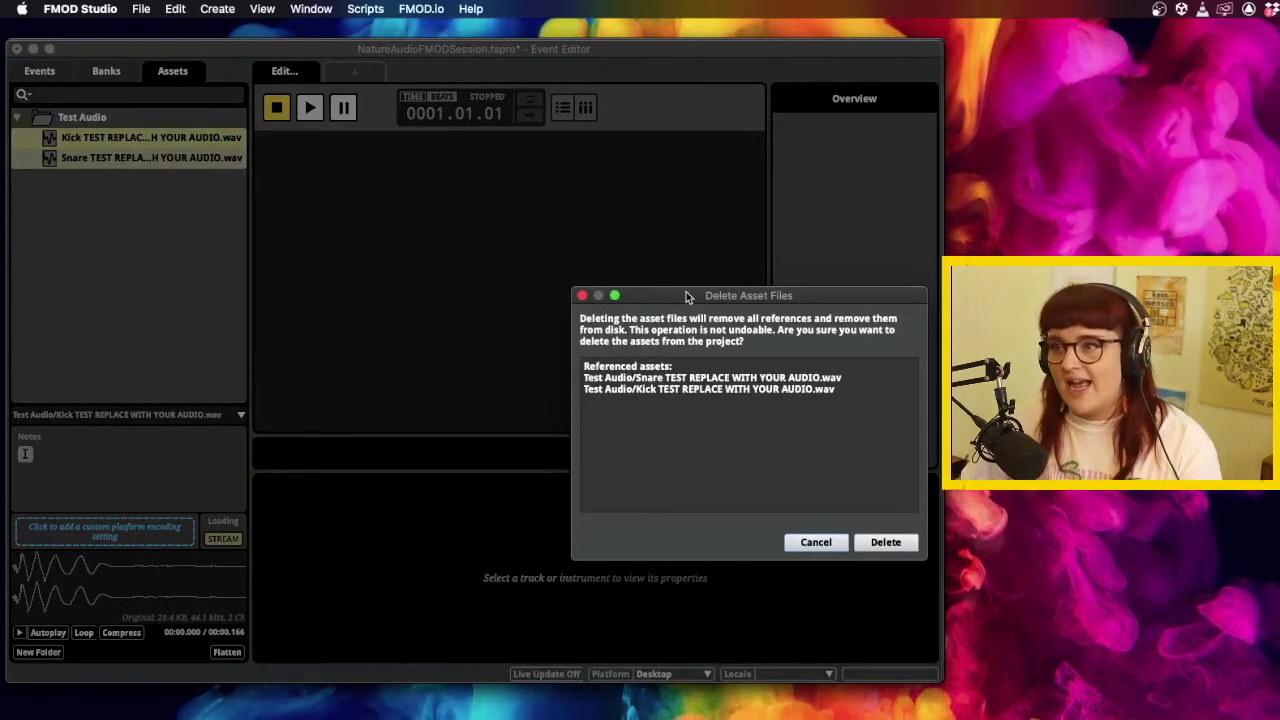
drag(687, 292, 681, 291)
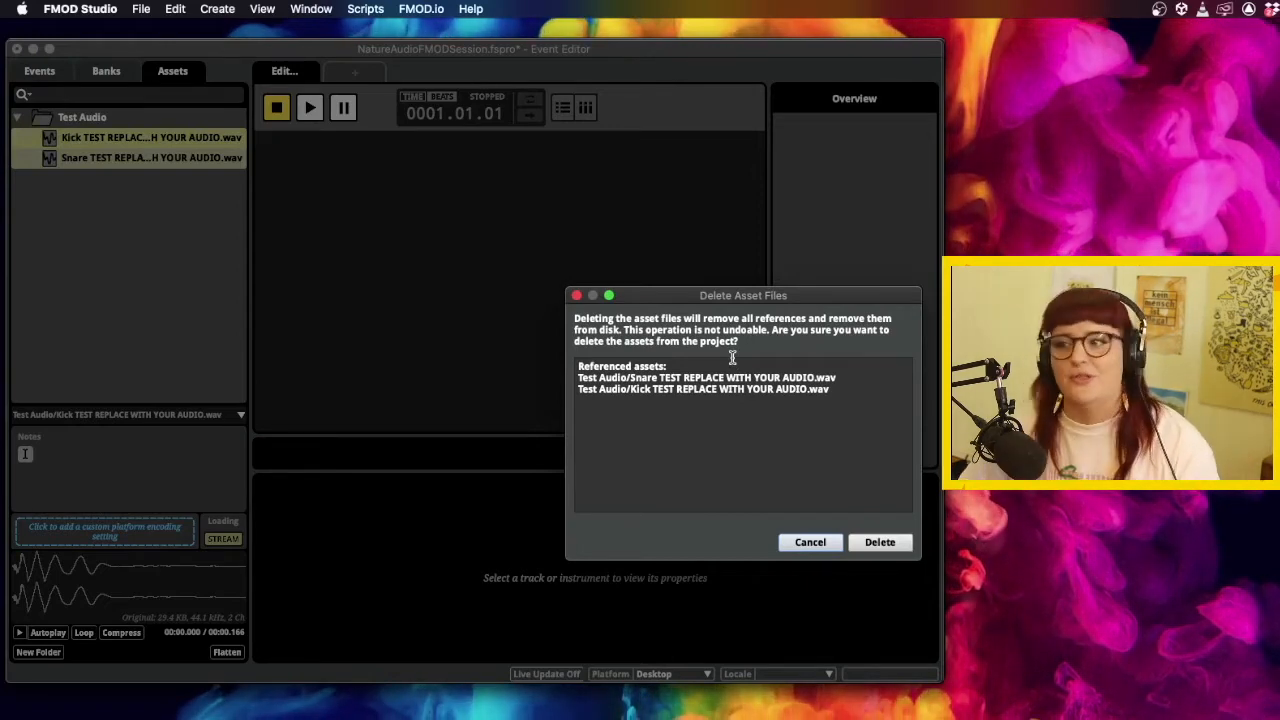
click(886, 543)
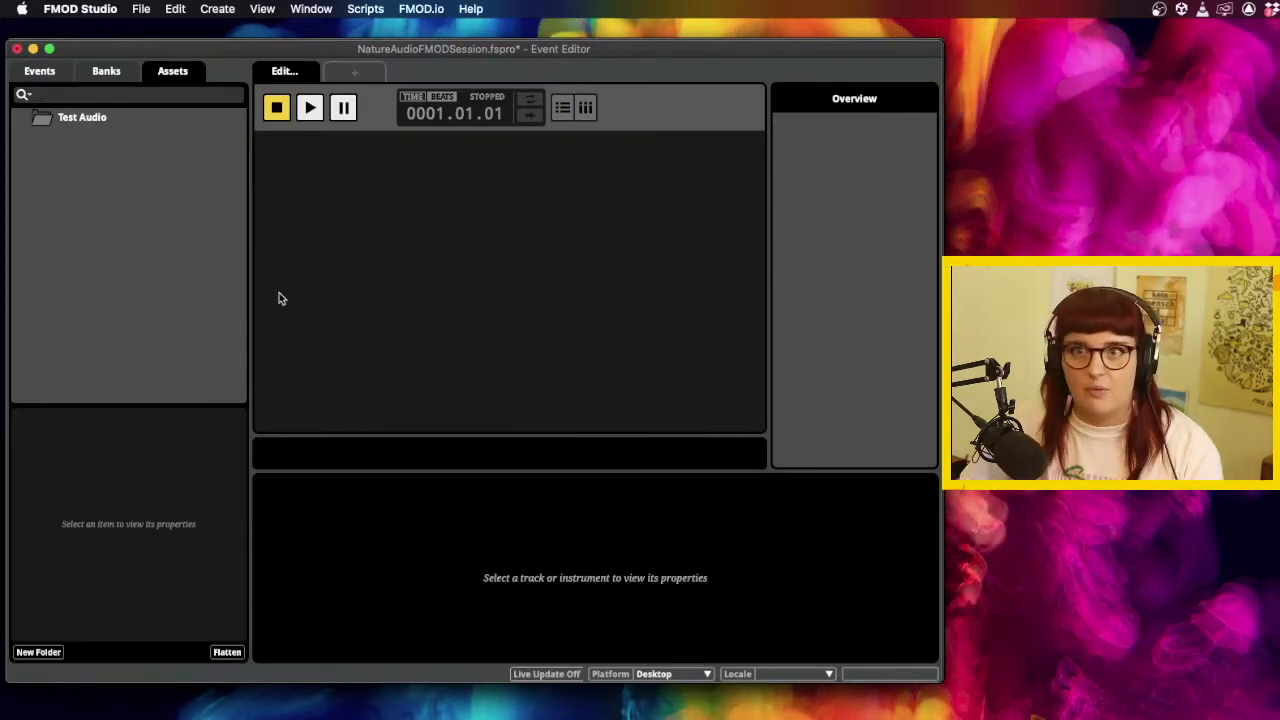
Delete the empty Test Audio folder from the project's assets.
click(86, 122)
right_click(88, 122)
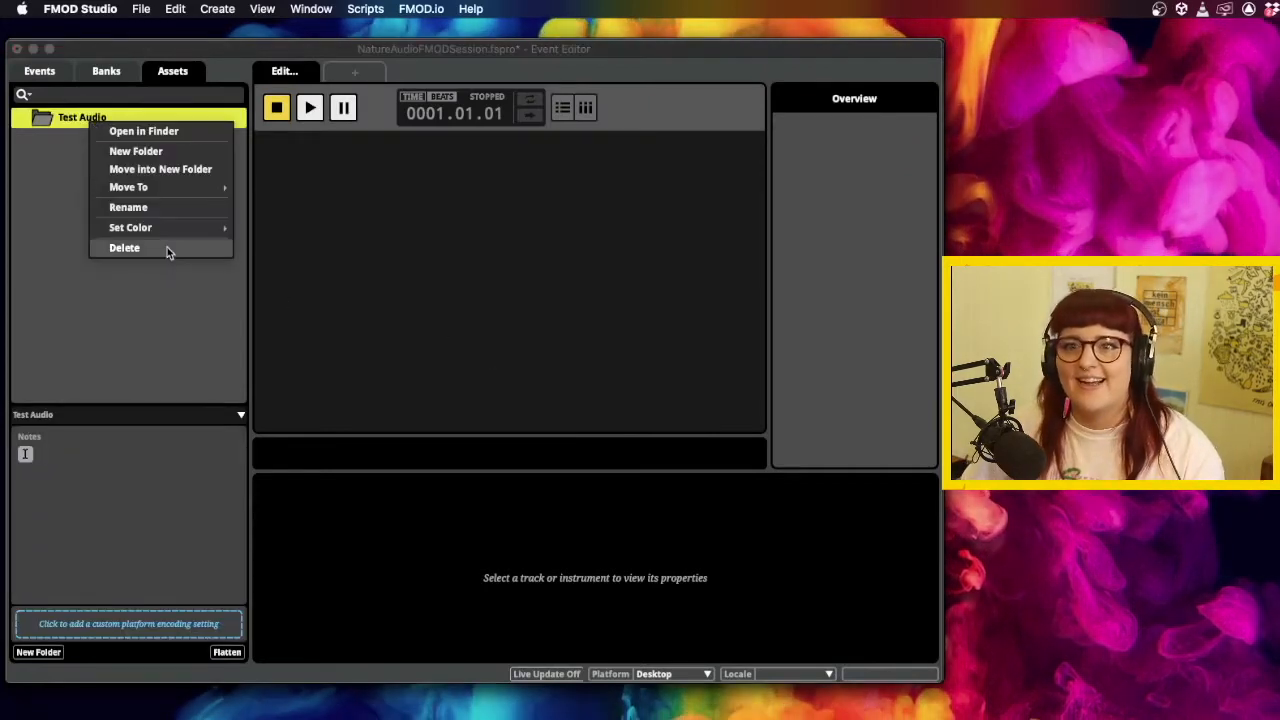
click(167, 248)
click(886, 465)
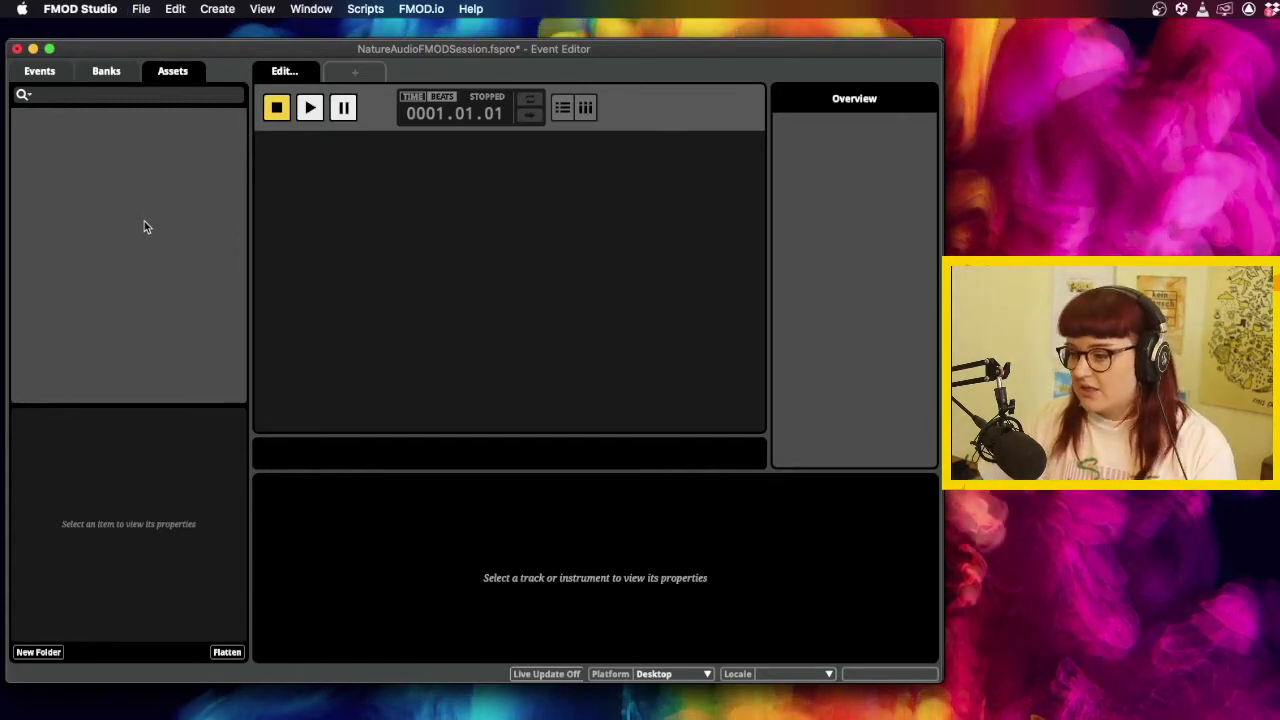
key(super+i)
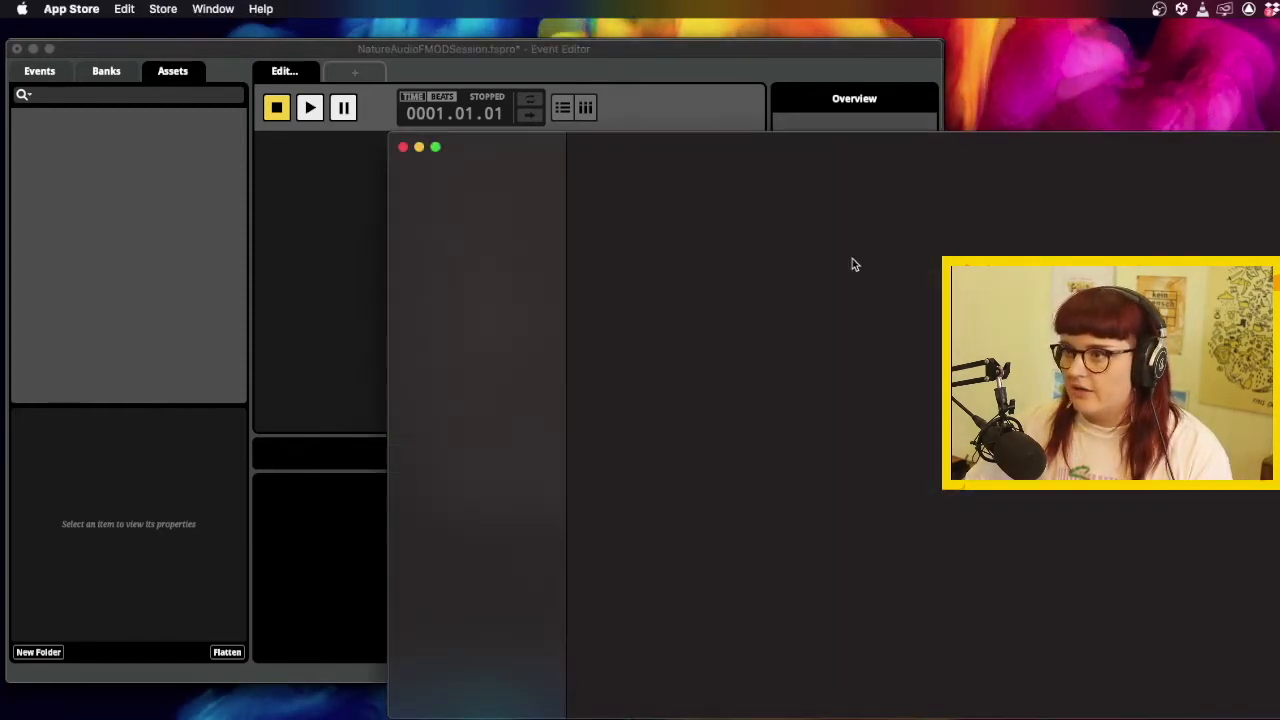
drag(946, 137, 935, 718)
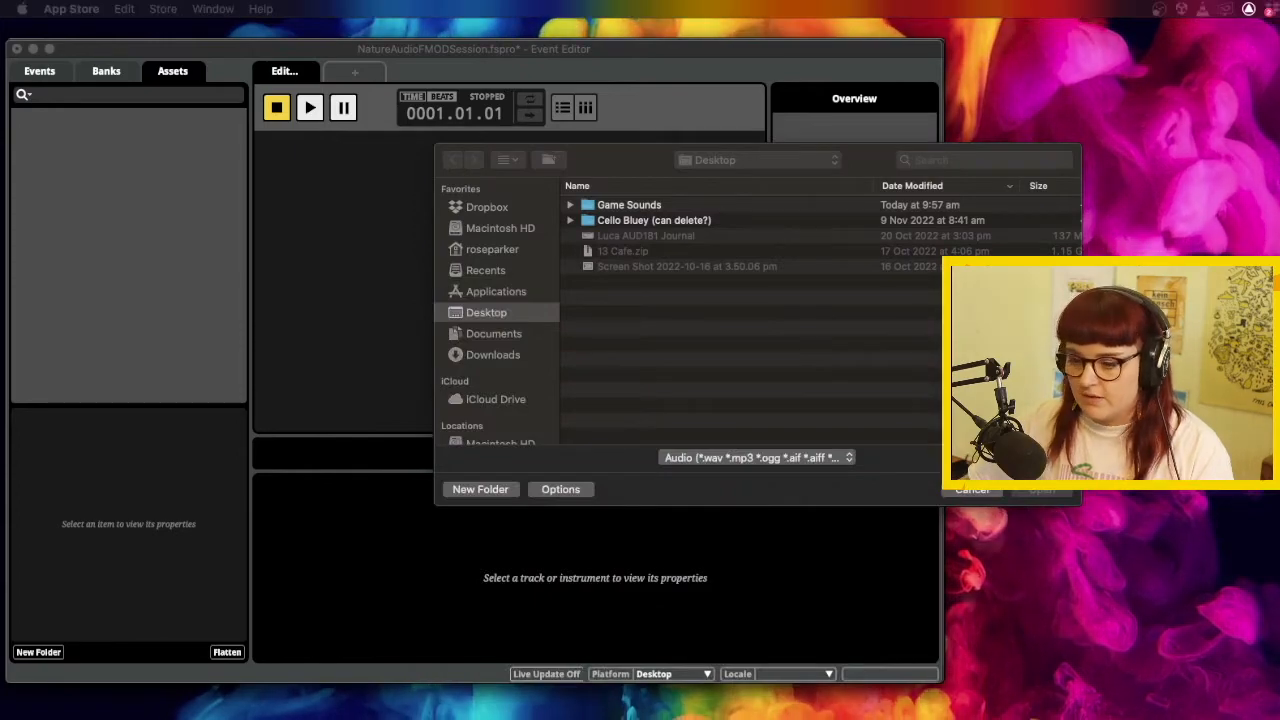
key(super+q)
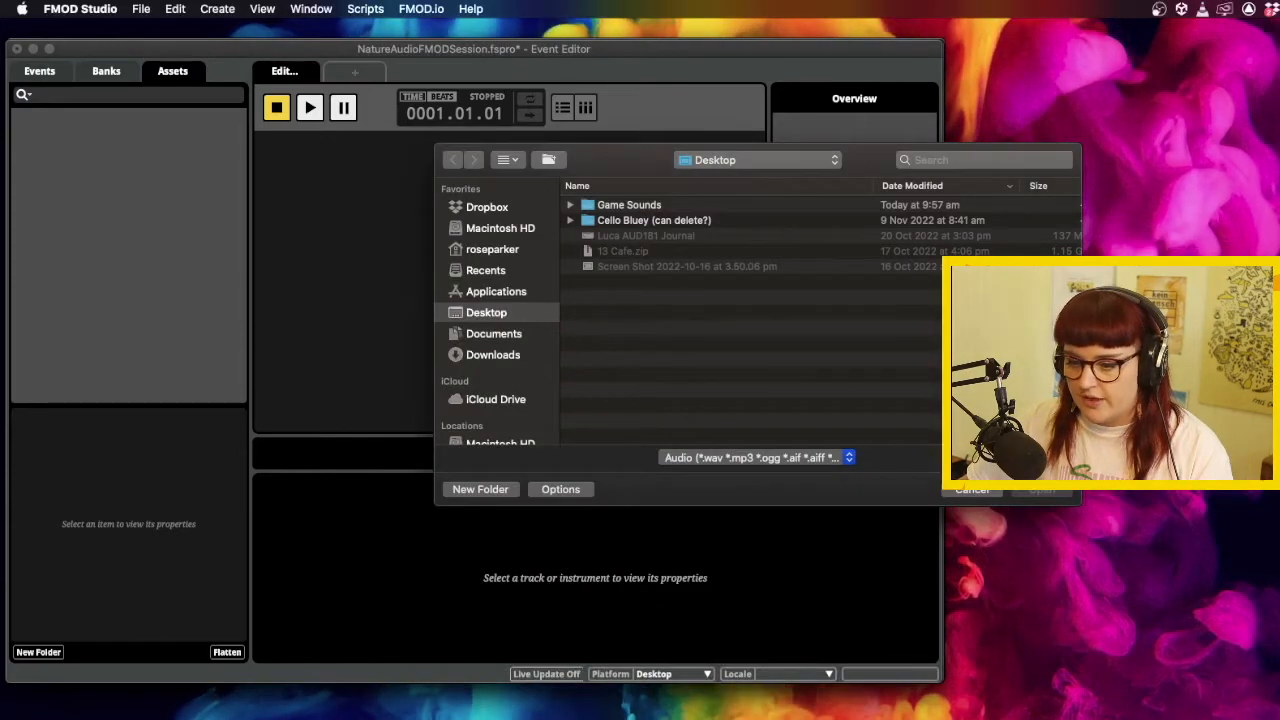
key(F4)
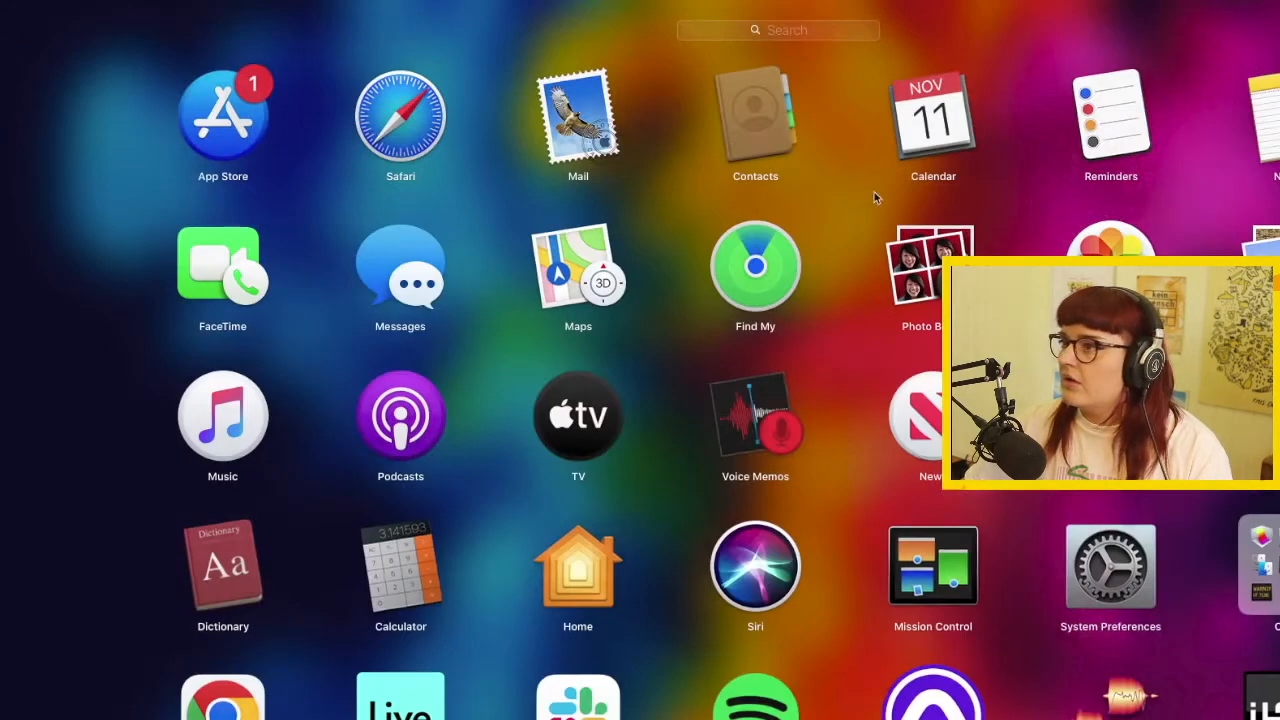
scroll(978, 569, right, 3)
key(Escape)
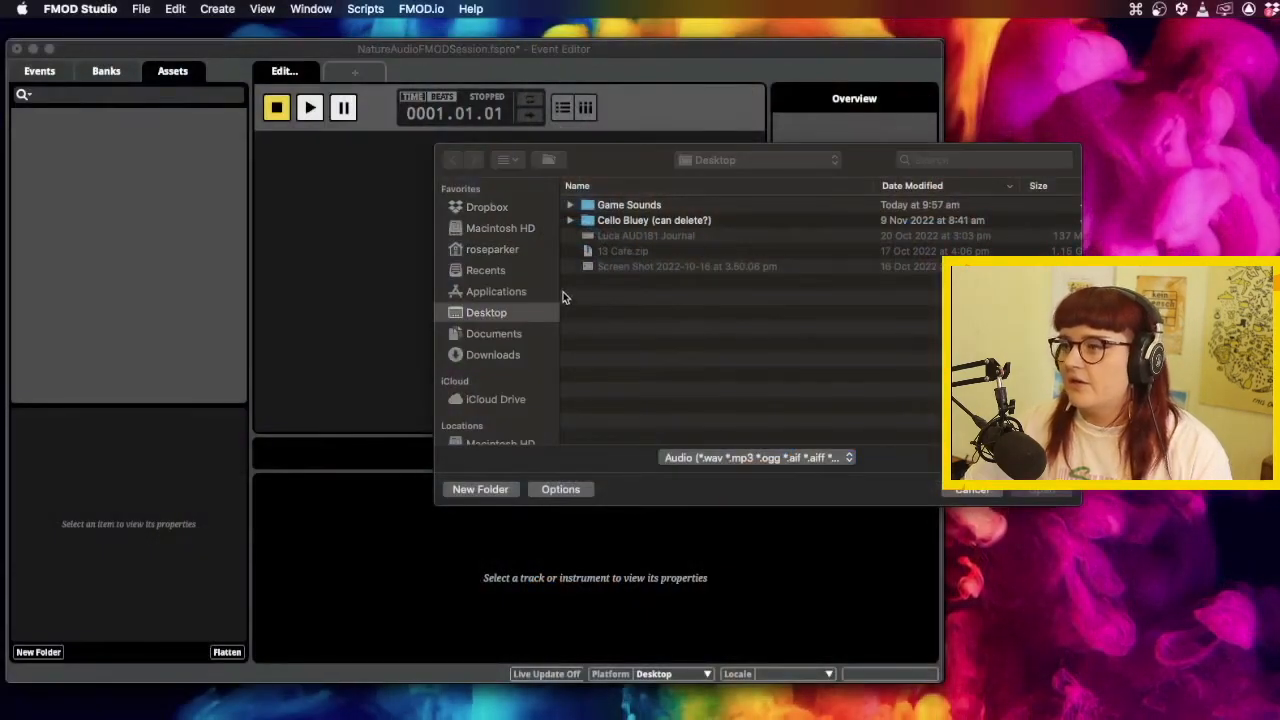
click(613, 206)
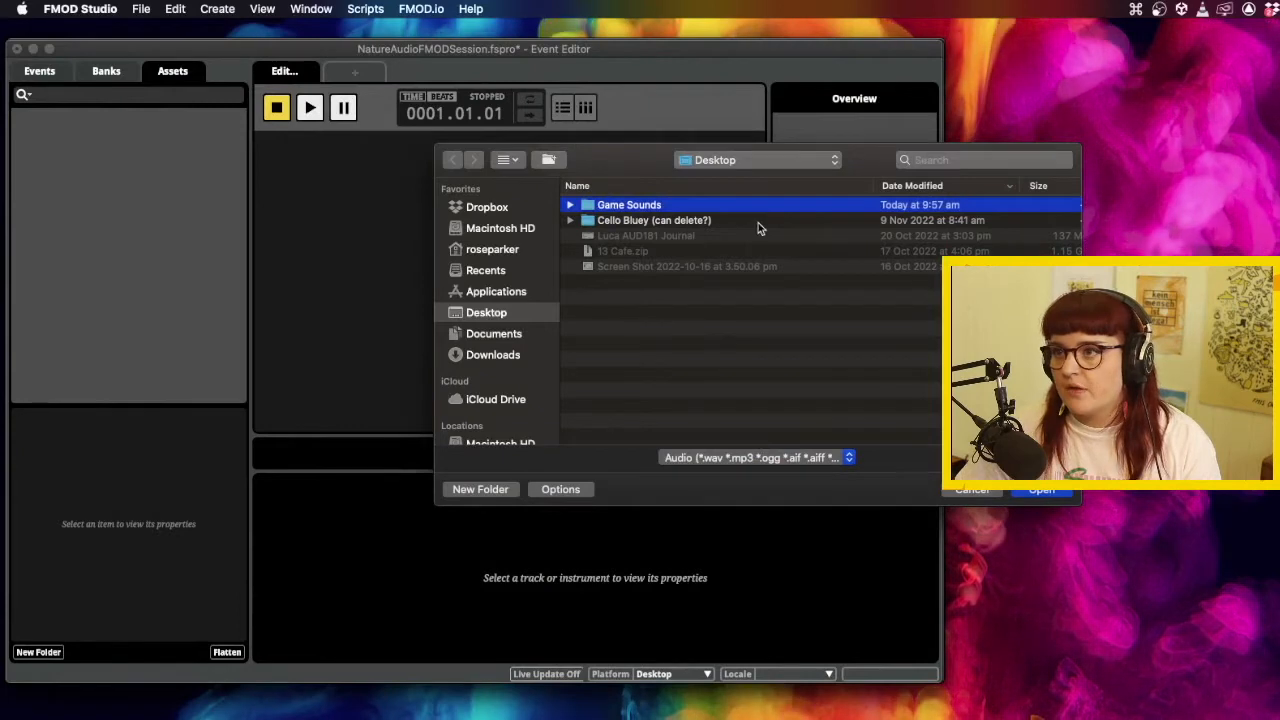
double_click(670, 207)
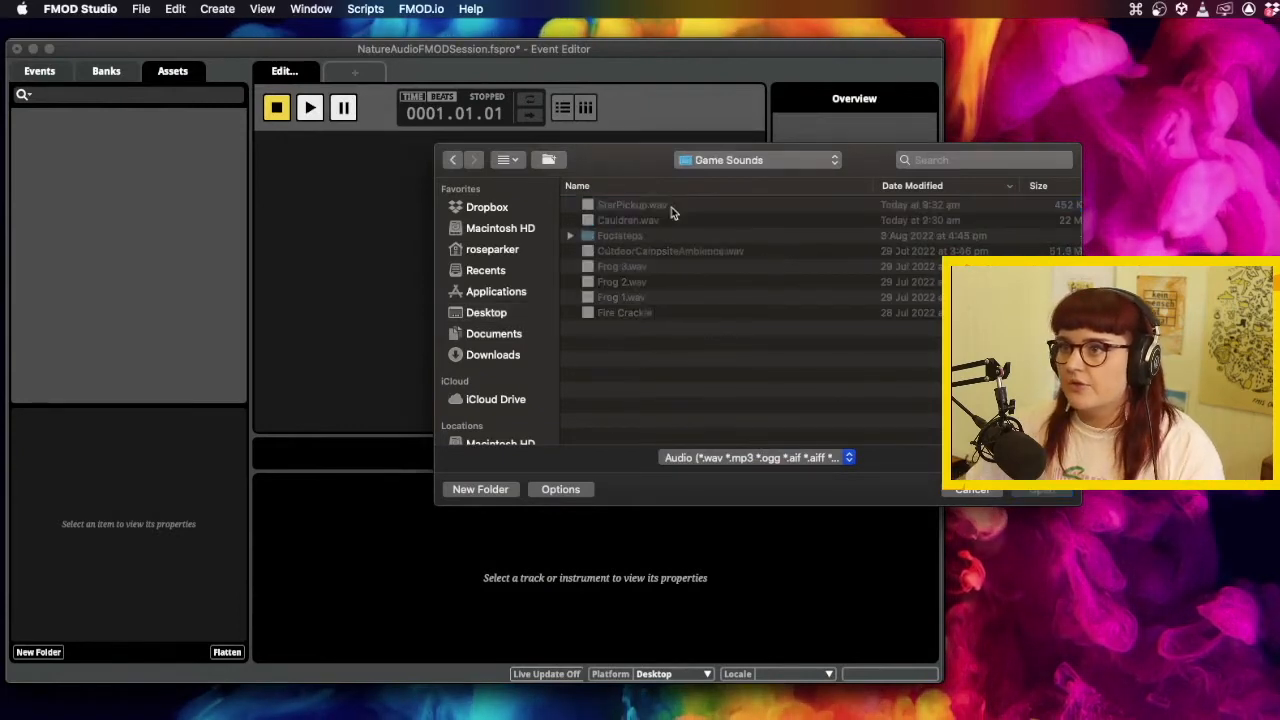
drag(628, 158, 448, 165)
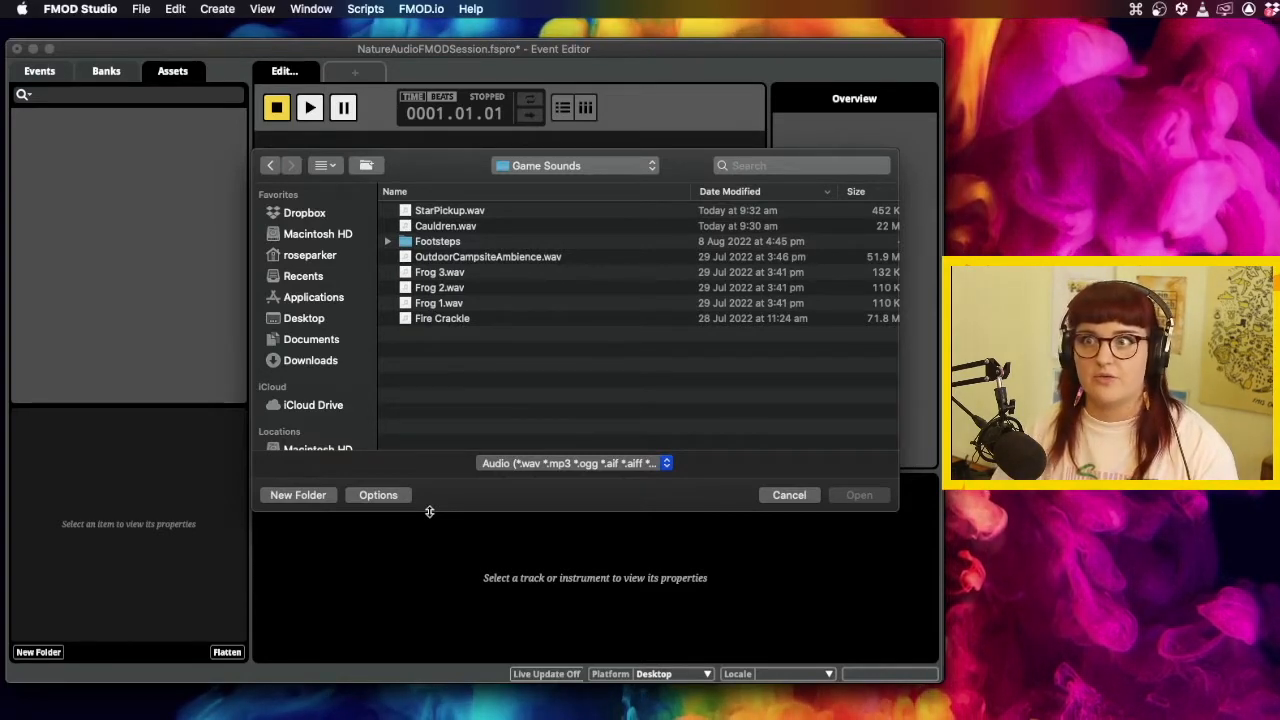
click(789, 495)
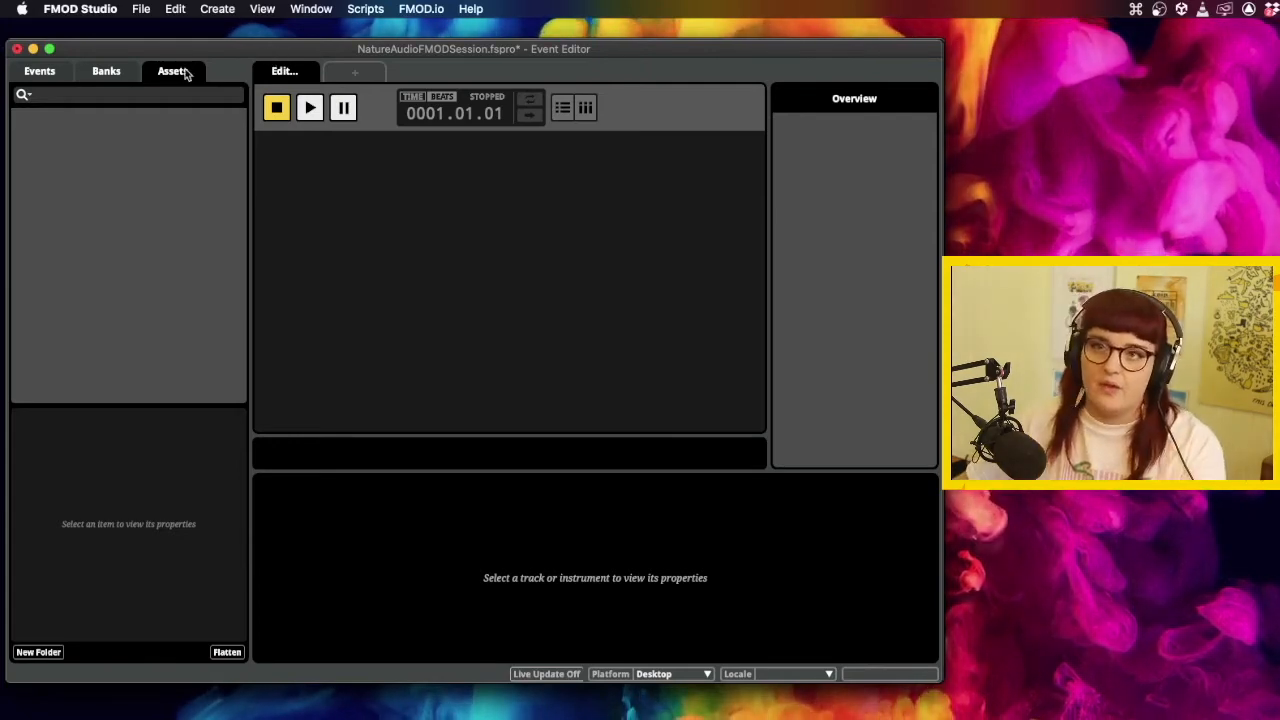
Import all the loose audio files from the Desktop's Game Sounds folder, StarPickup.wav through Fire Crackle, leaving out the Footsteps folder.
key(super+i)
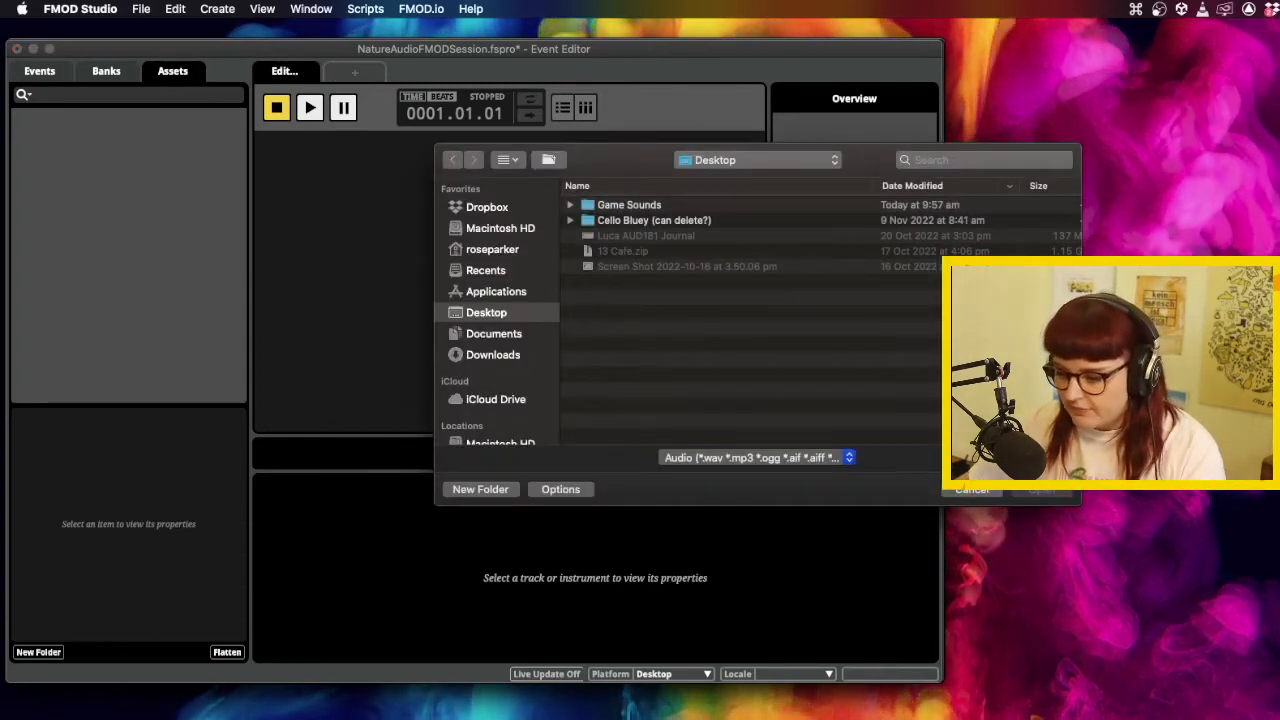
double_click(622, 207)
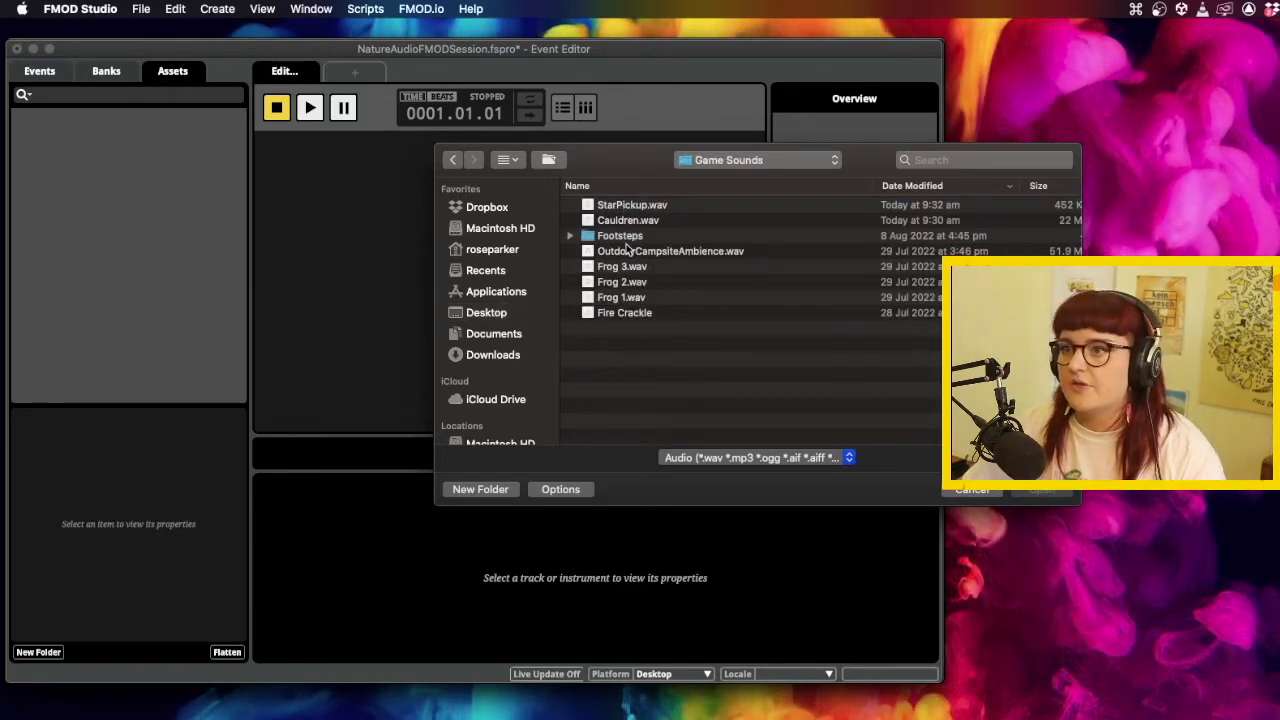
click(631, 206)
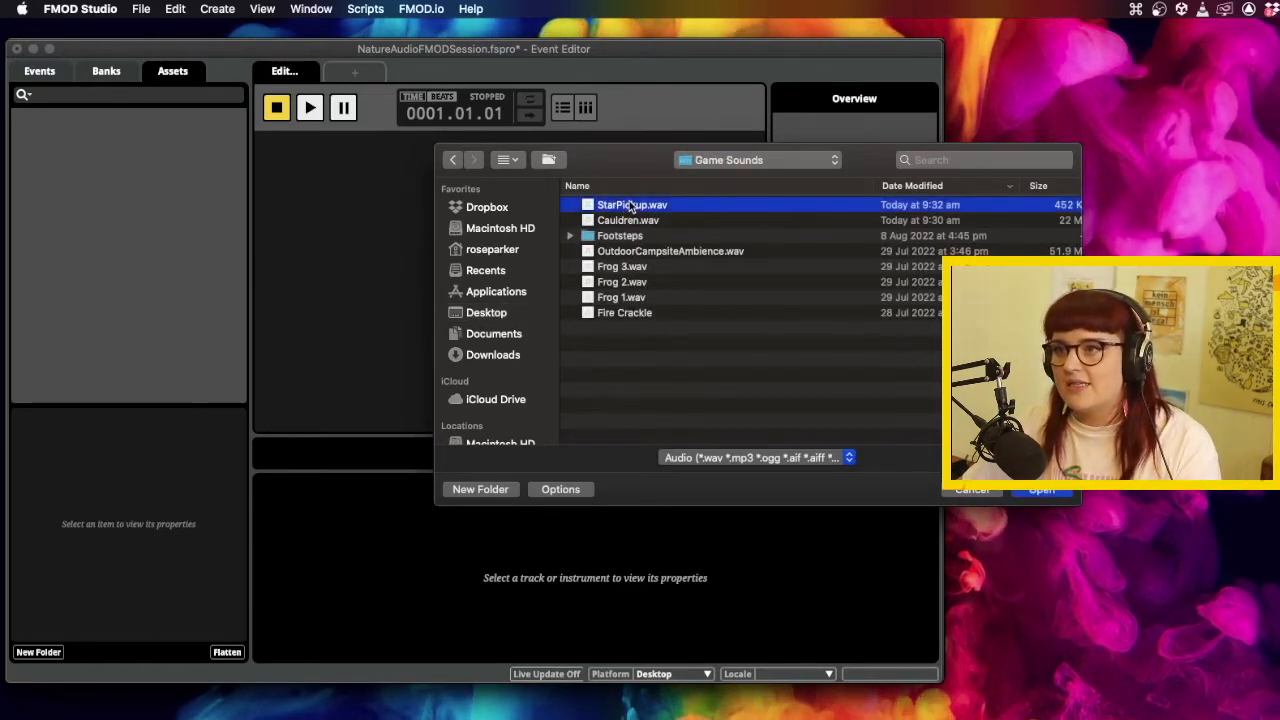
shift+click(645, 312)
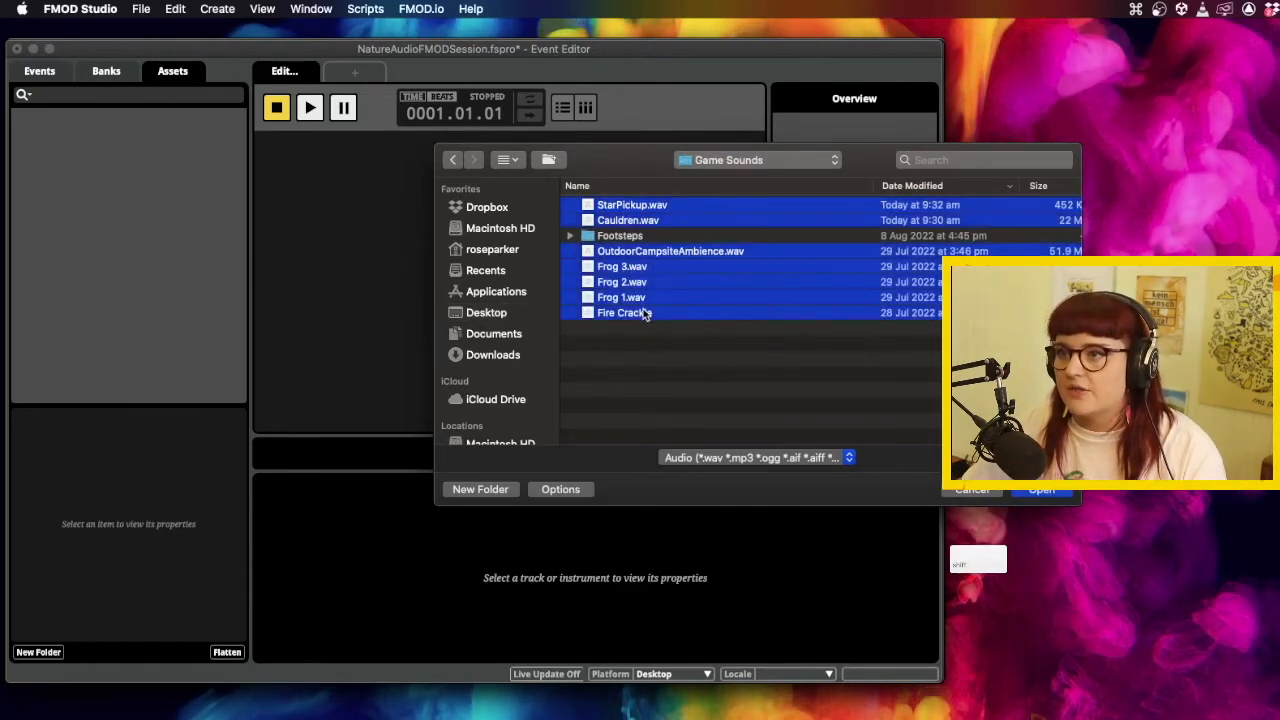
click(1041, 489)
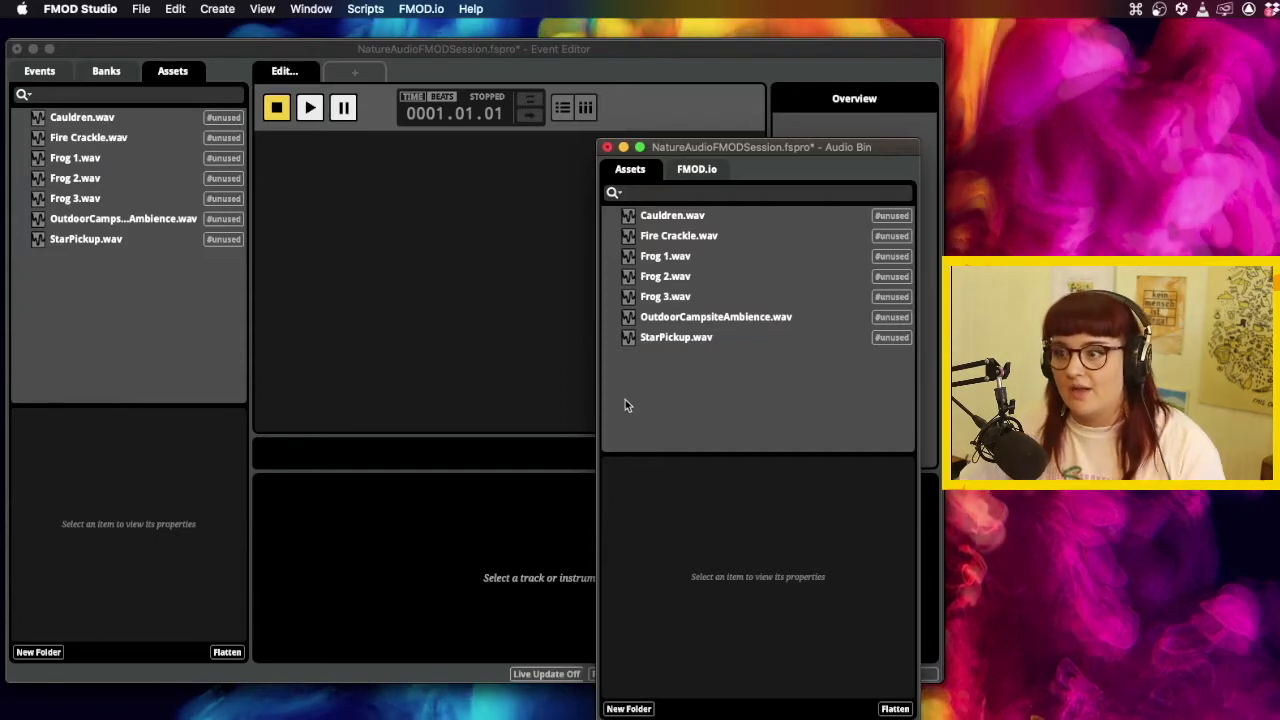
Create an SFX folder and an AMBIENCE folder in the Audio Bin, both at the top level of the assets.
click(643, 709)
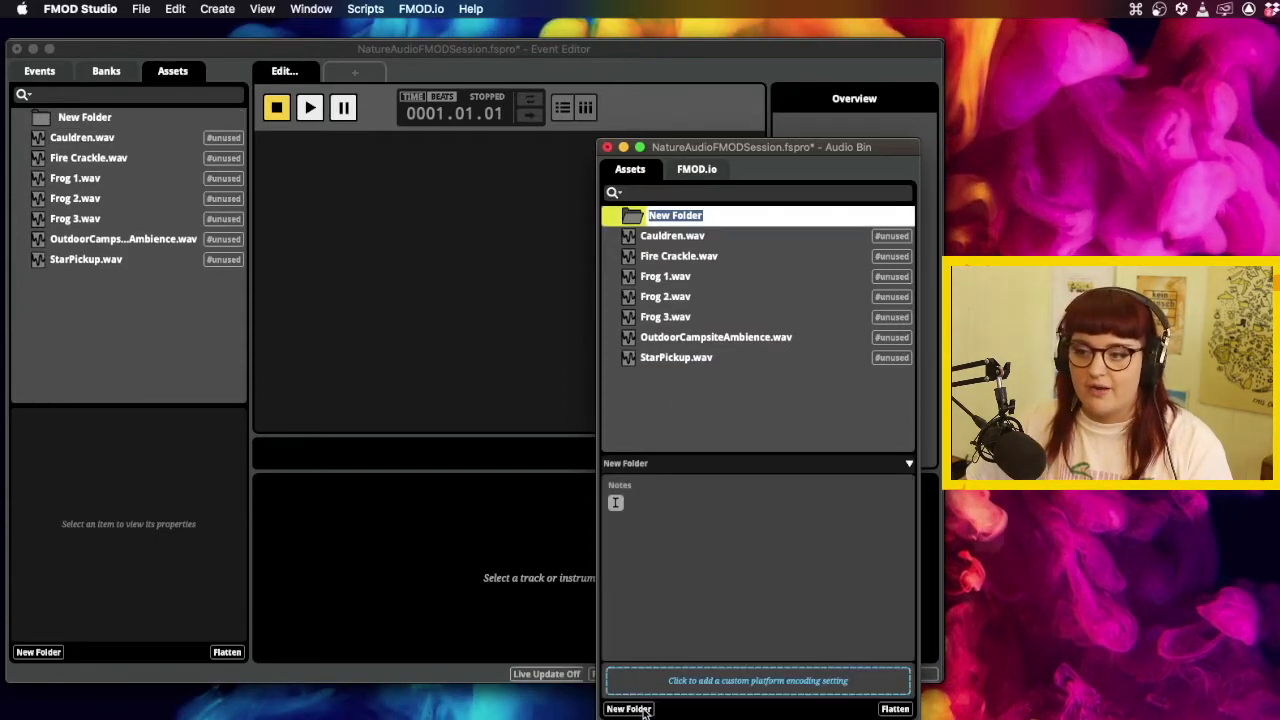
text(SFX)
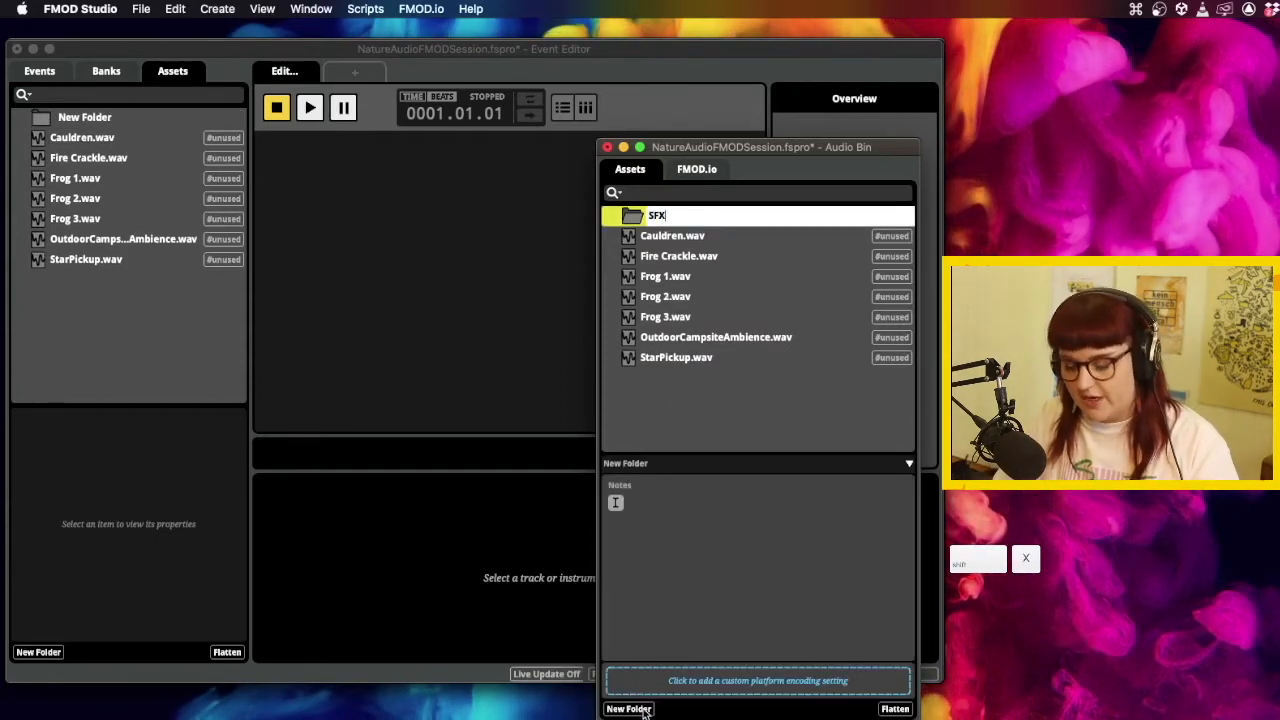
key(Return)
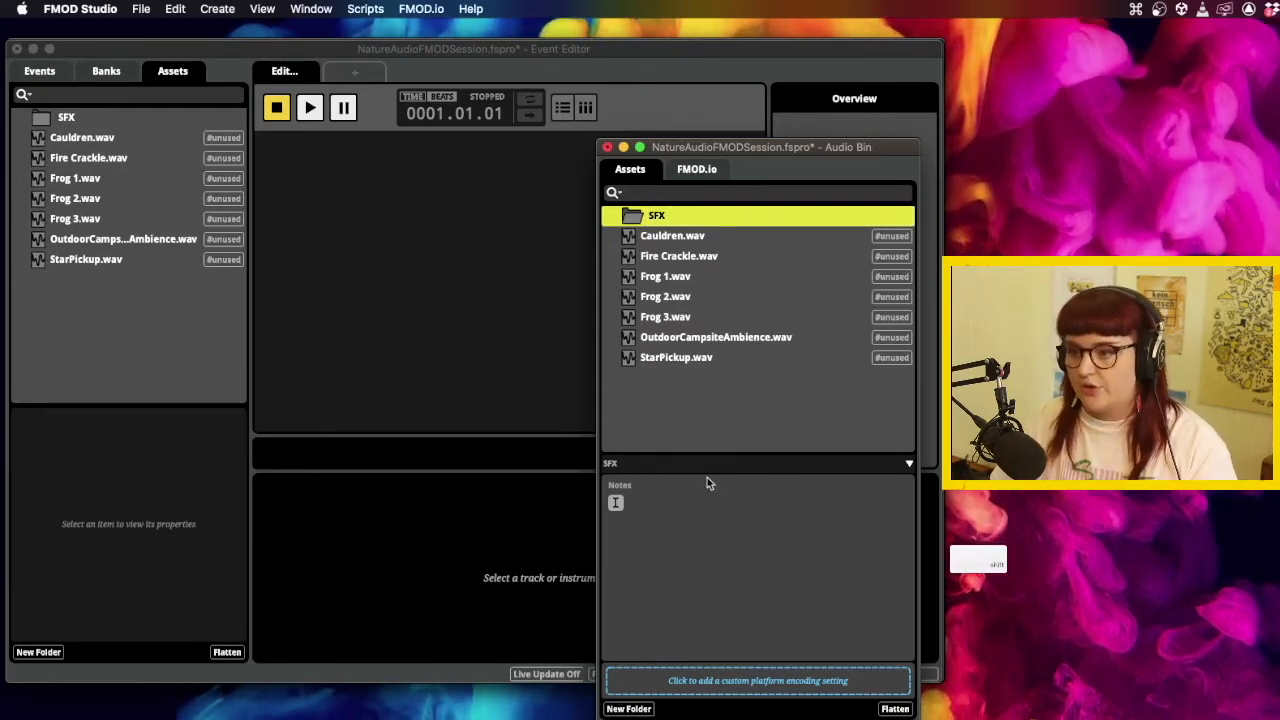
click(630, 709)
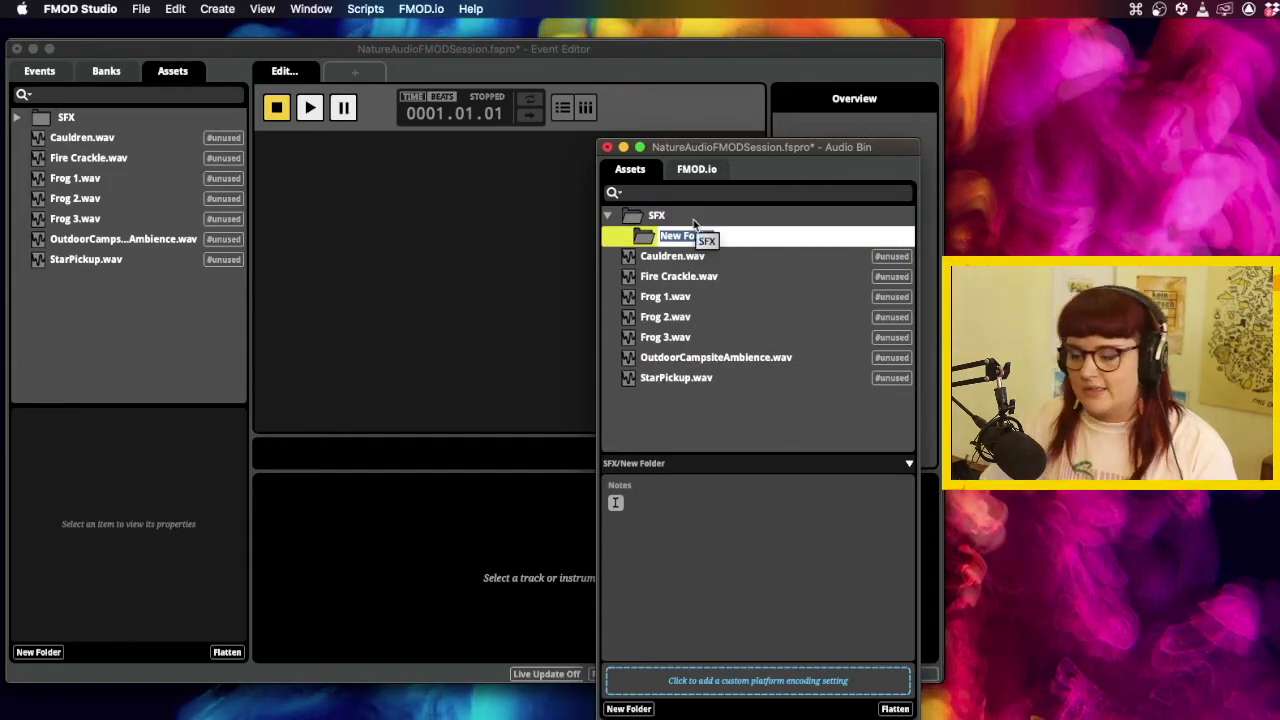
text(AMBIENCE)
key(Return)
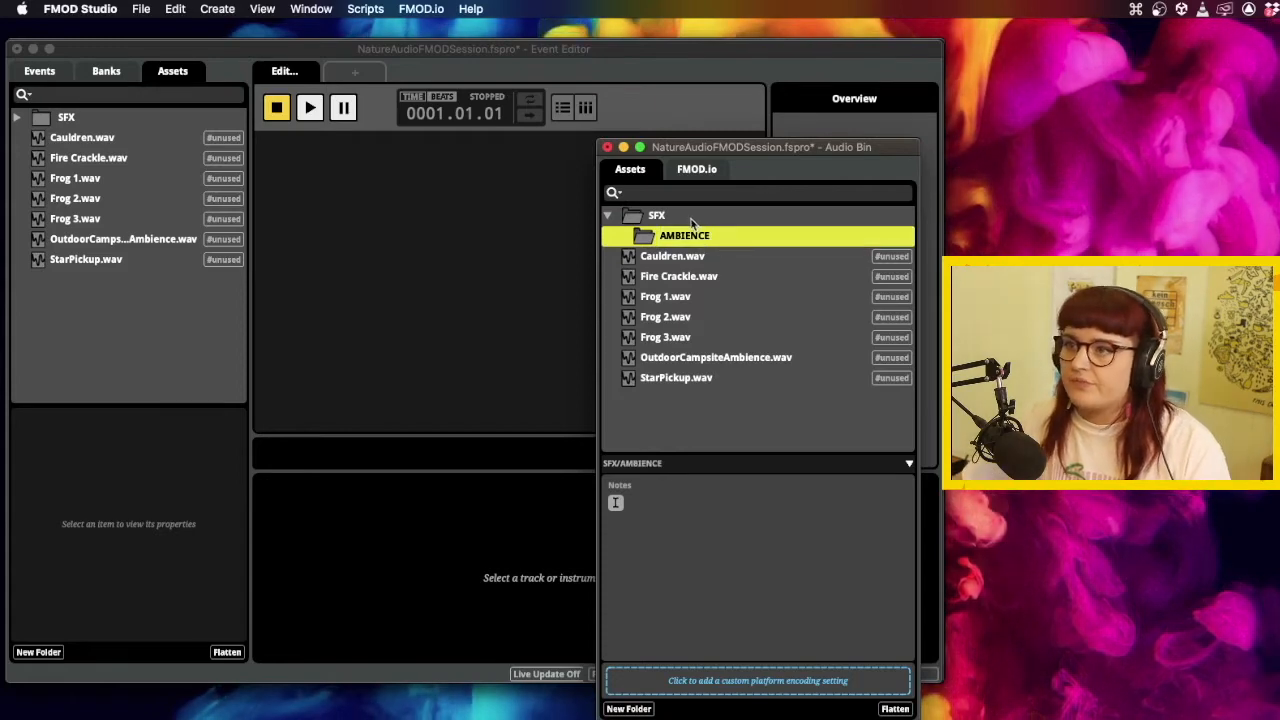
drag(645, 237, 608, 243)
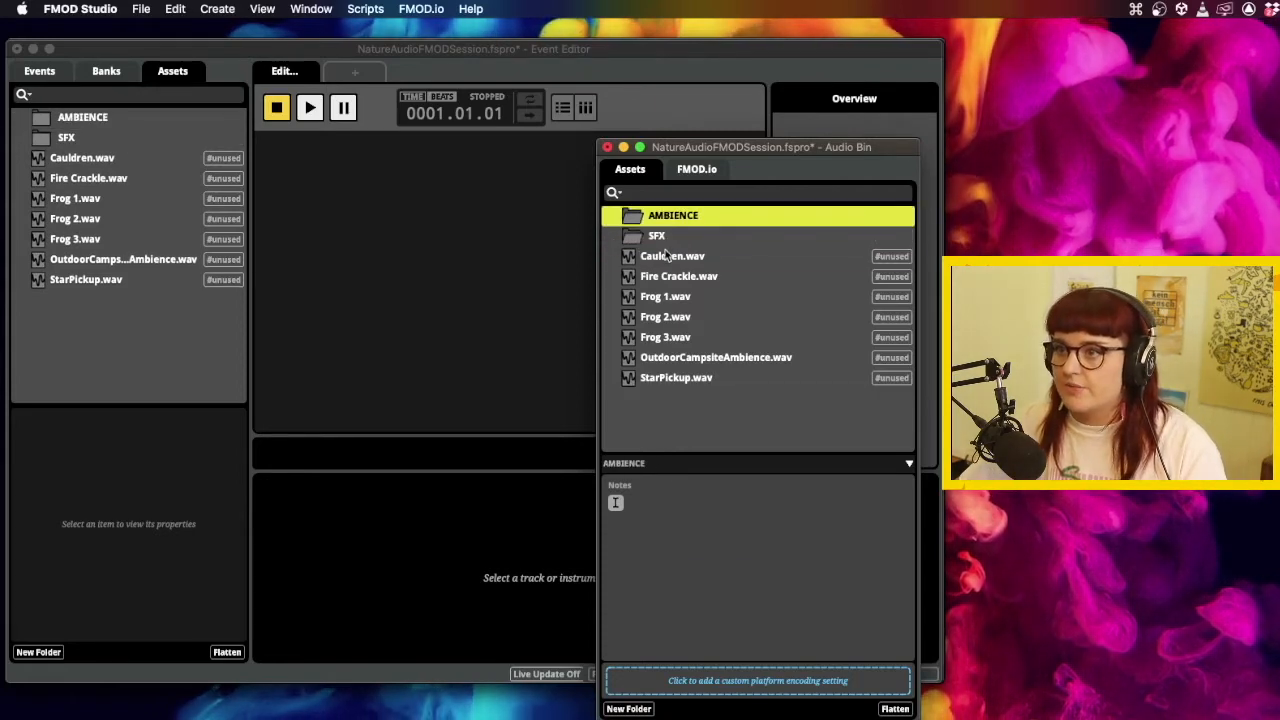
Move Cauldren.wav, Fire Crackle.wav and the three Frog WAV files into the SFX folder.
click(666, 256)
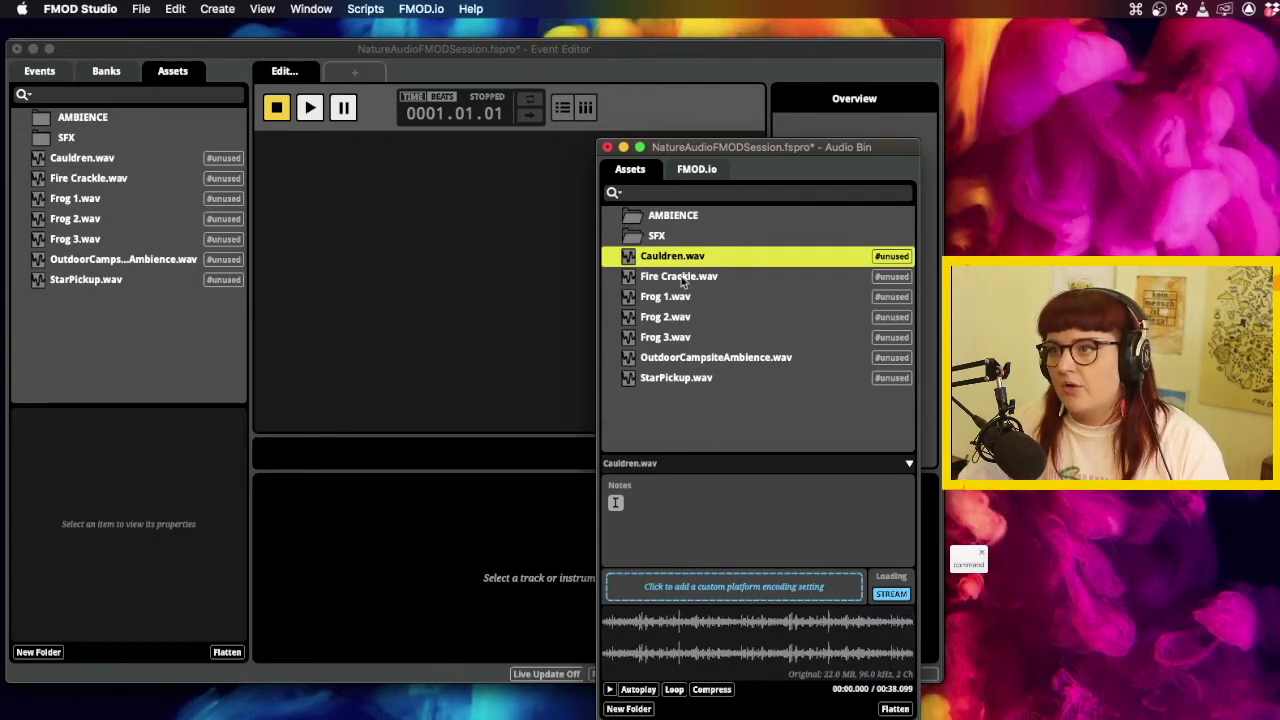
super+click(683, 278)
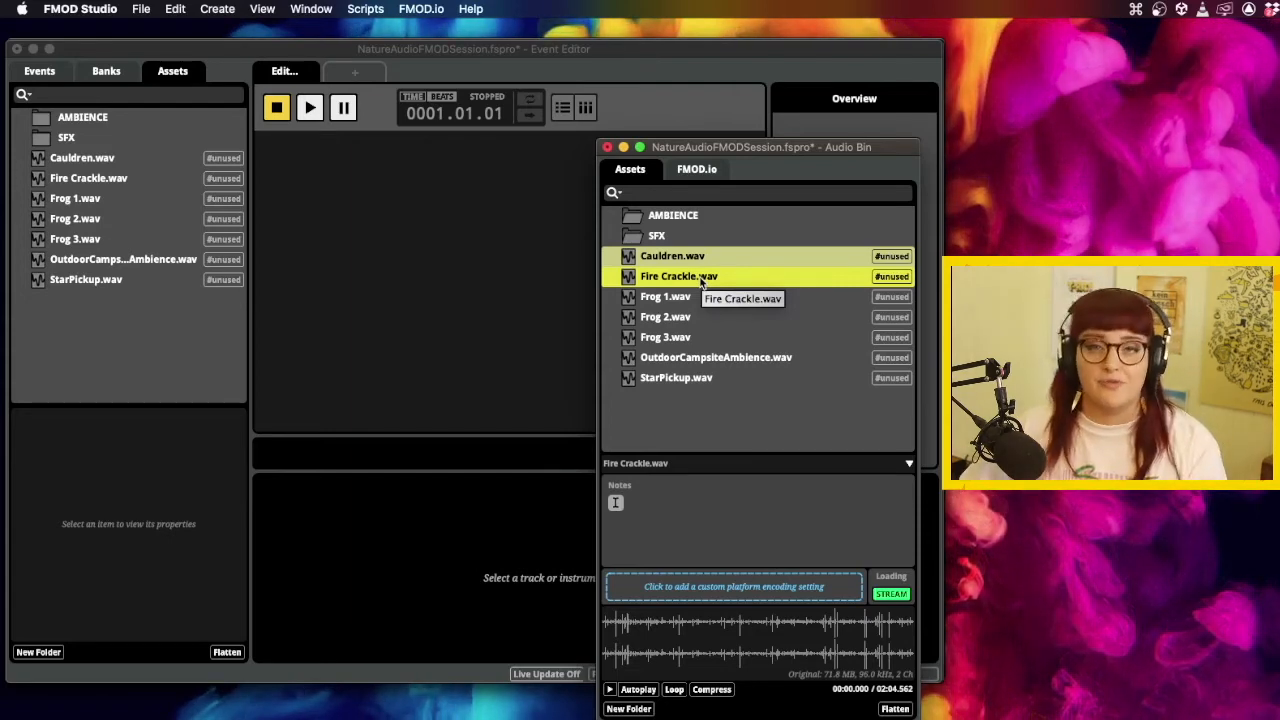
drag(685, 263, 683, 235)
click(685, 298)
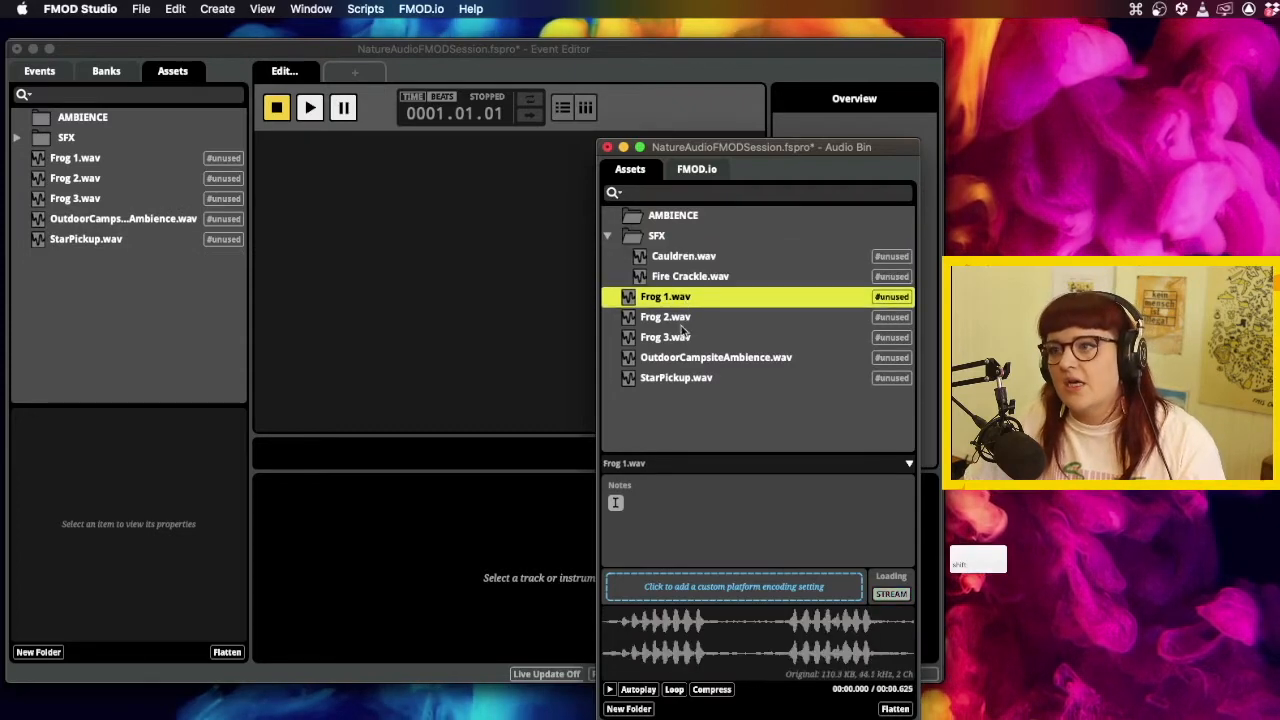
shift+click(684, 337)
drag(684, 337, 686, 240)
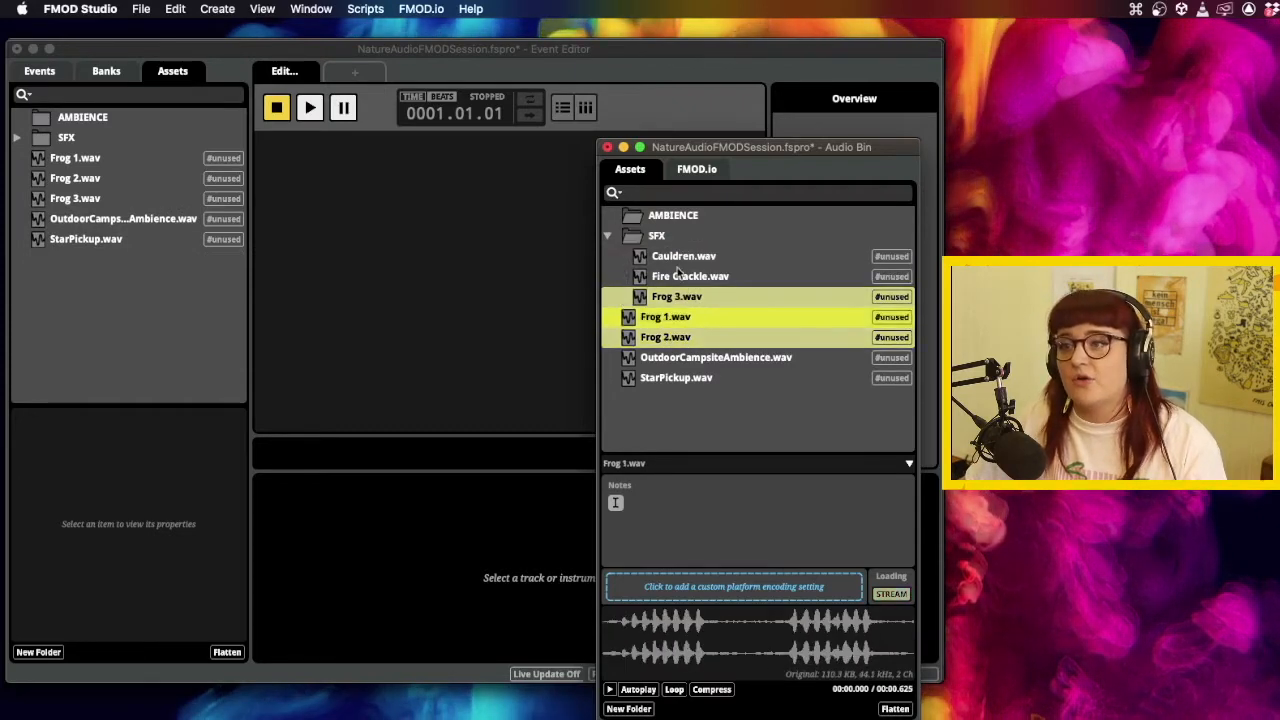
Move StarPickup.wav into the SFX folder and OutdoorCampsiteAmbience.wav into the AMBIENCE folder, and collapse both folders.
click(711, 362)
click(676, 378)
drag(668, 380, 663, 247)
drag(685, 380, 724, 218)
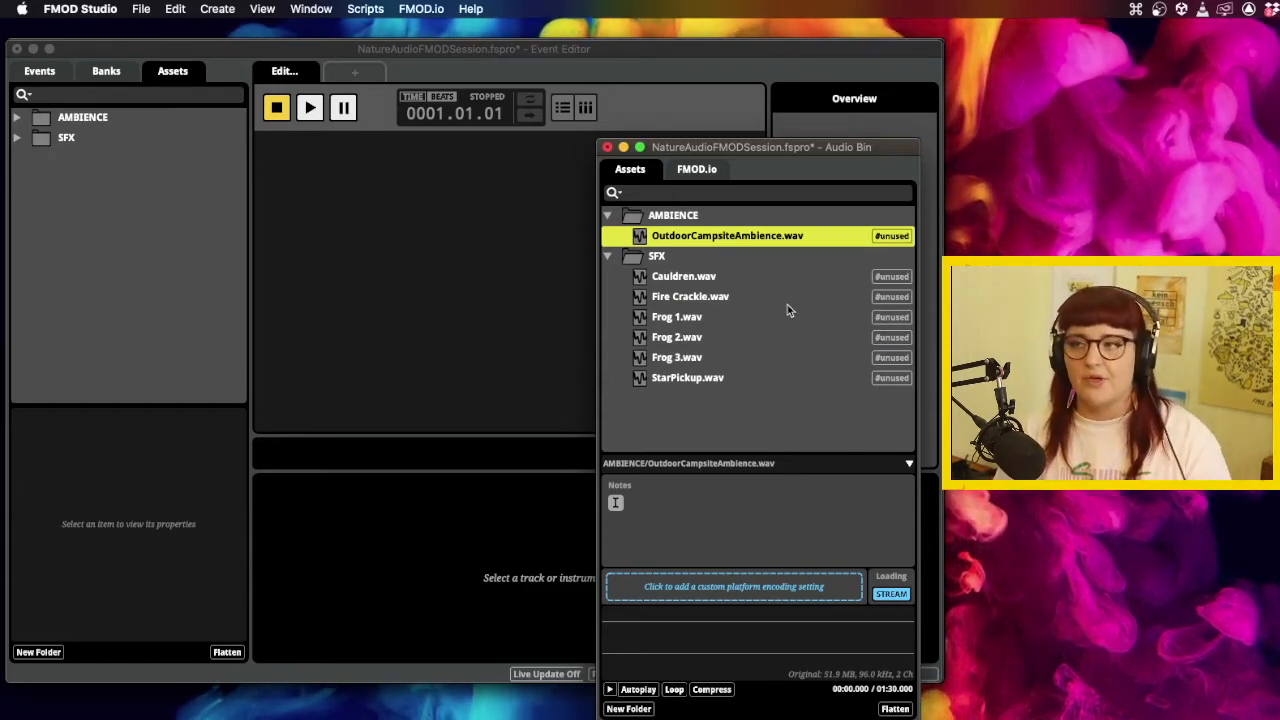
click(607, 216)
click(606, 236)
click(726, 377)
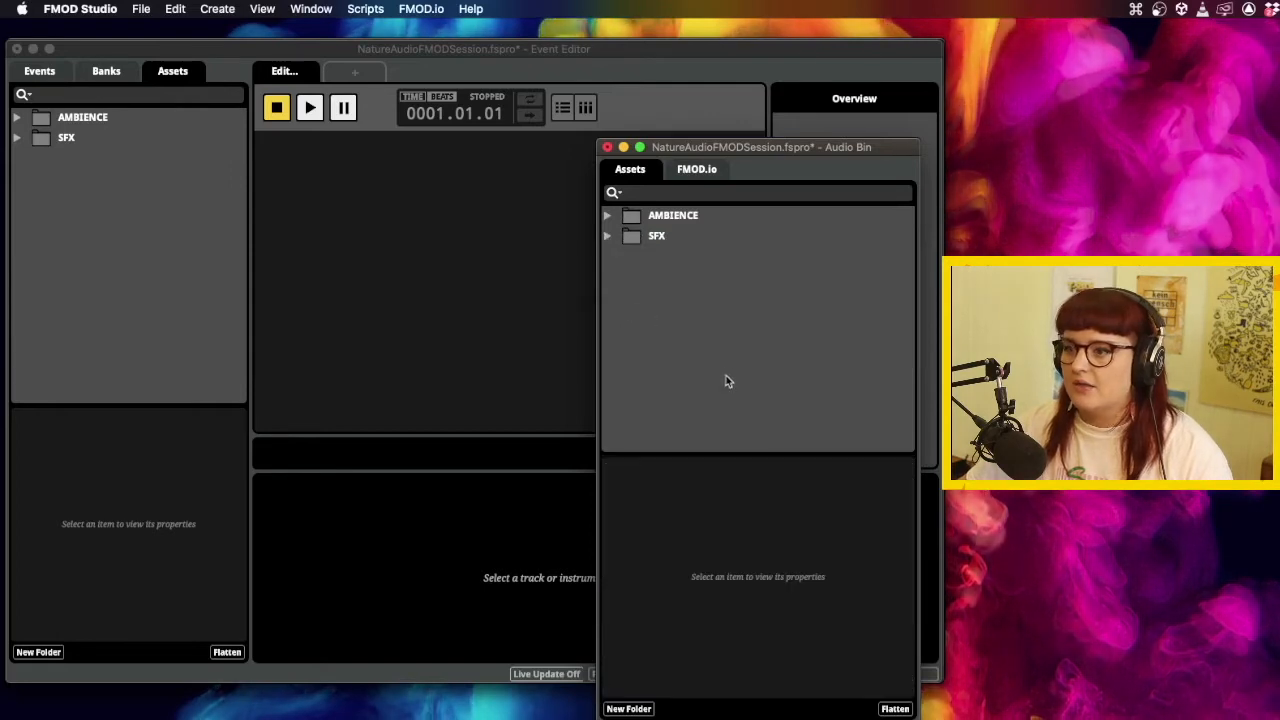
Import every available footstep file, from Wood_Footstep_12.wav down to Dirt_Footstep_2.wav, from the Footsteps folder inside Game Sounds.
key(super+i)
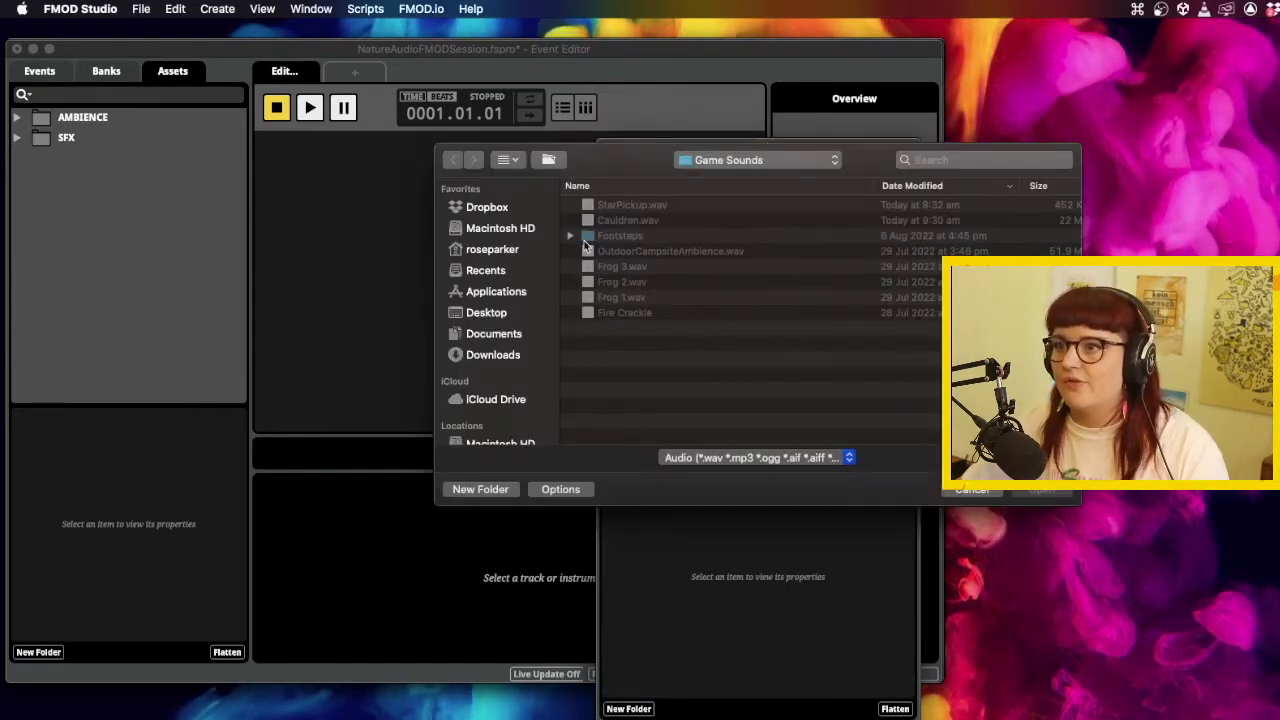
click(573, 238)
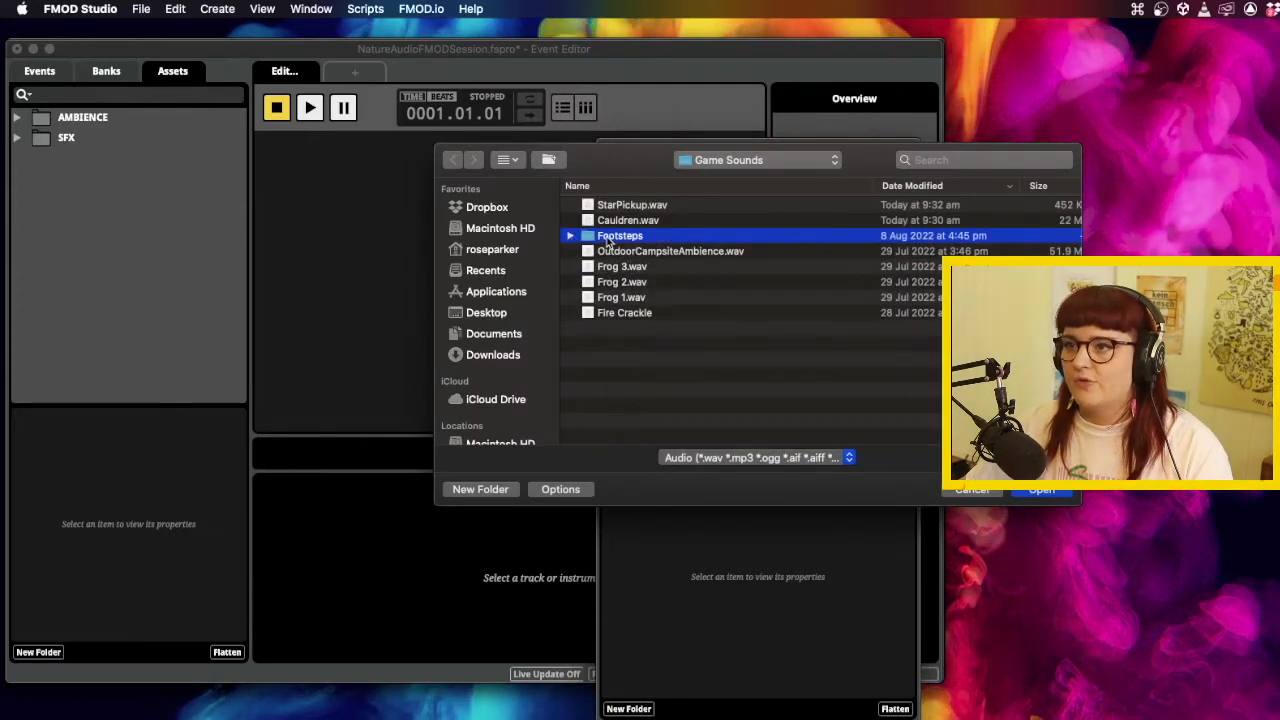
double_click(606, 238)
click(657, 238)
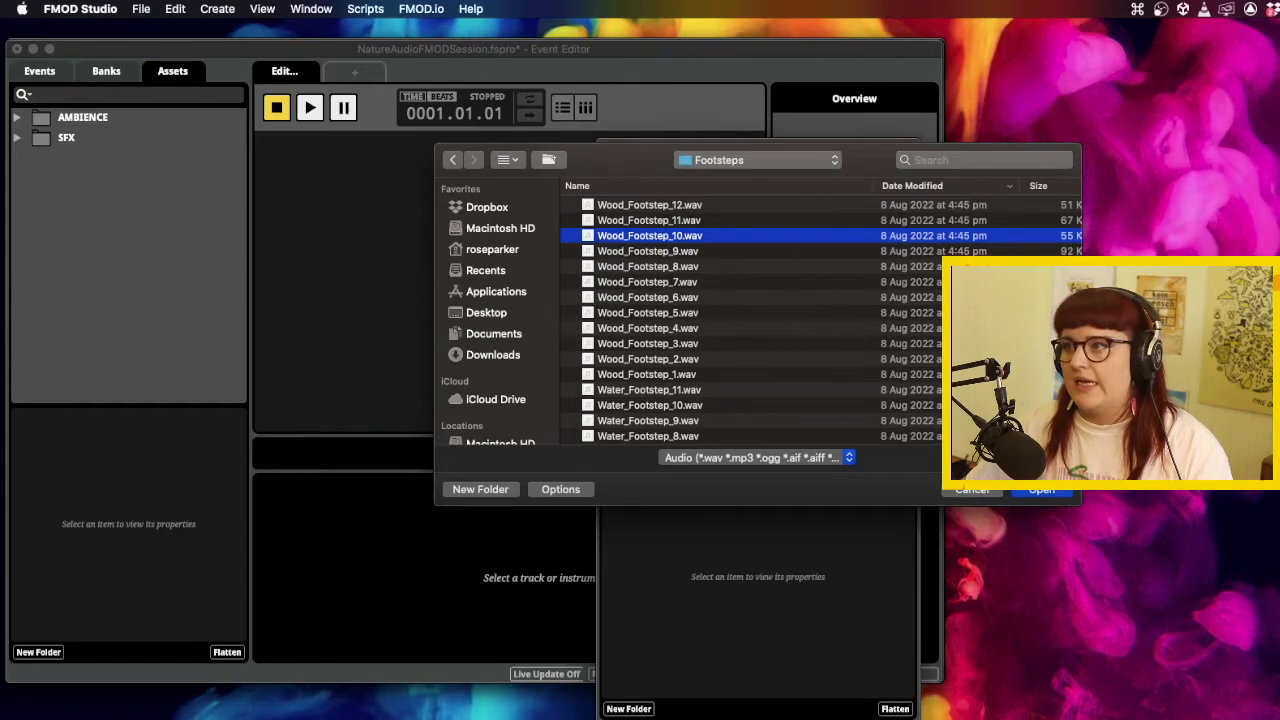
click(785, 338)
scroll(665, 225, down, 10)
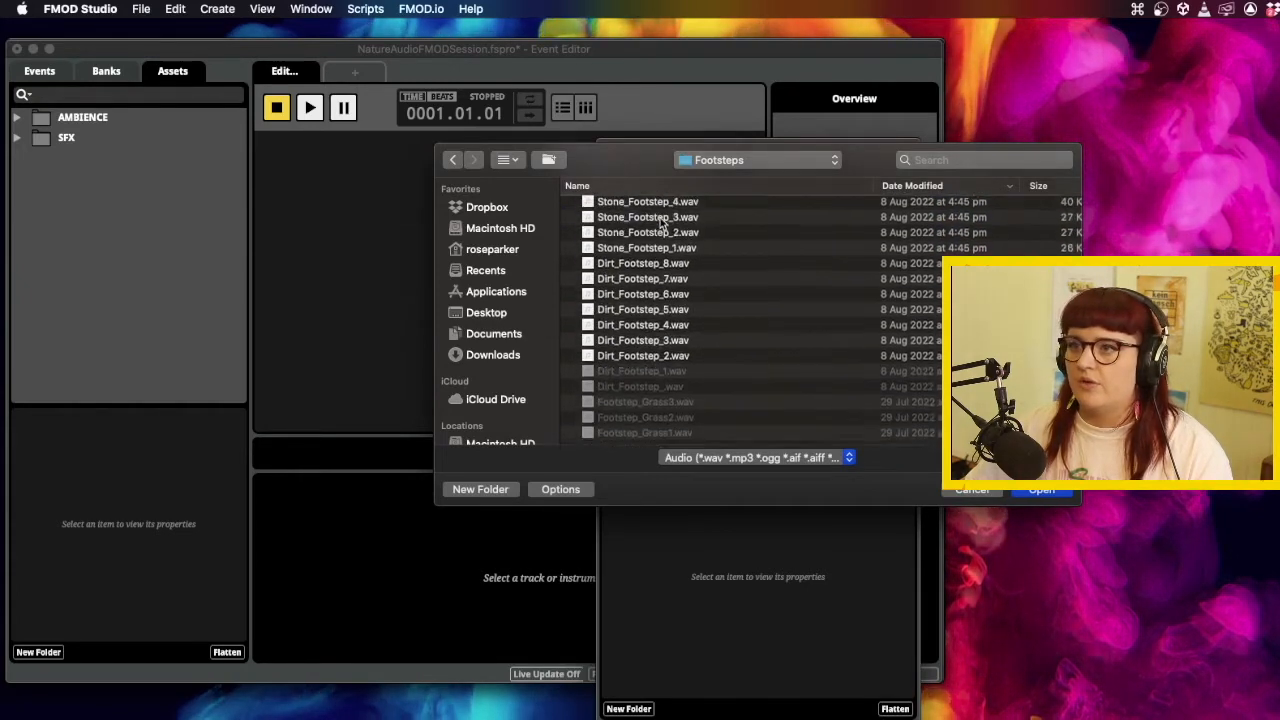
scroll(863, 380, up, 10)
click(690, 206)
scroll(834, 371, down, 10)
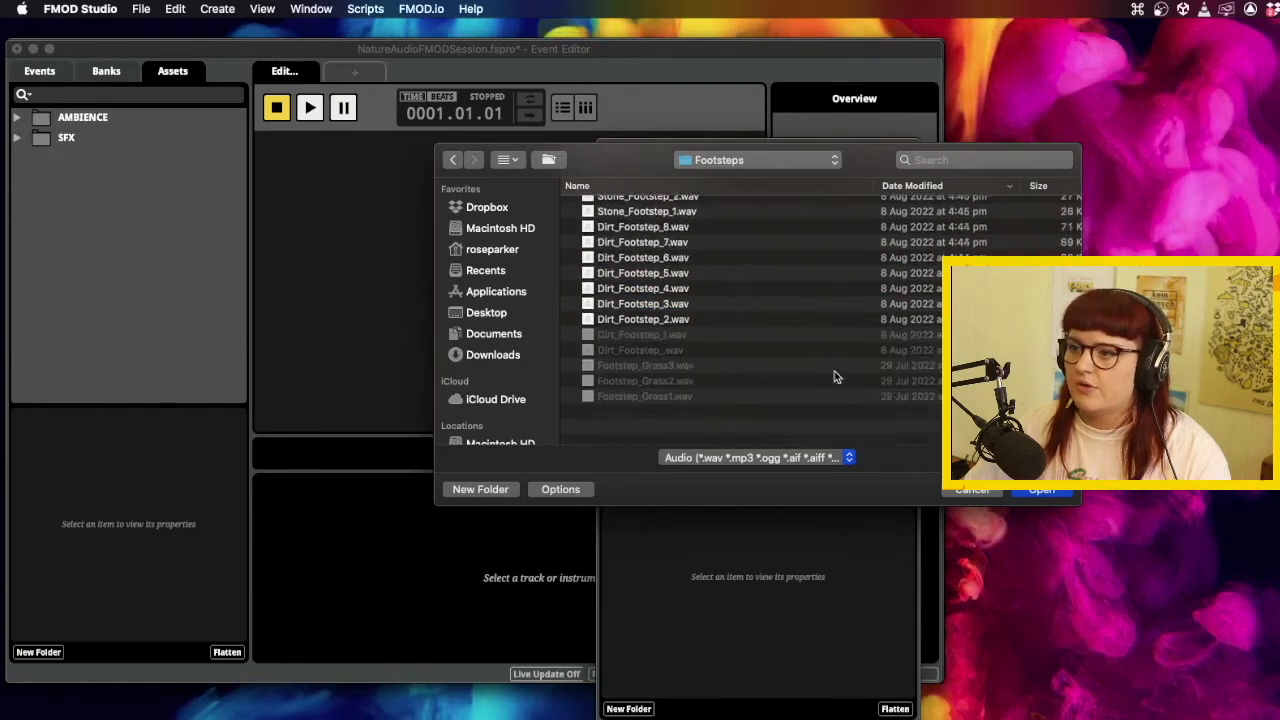
shift+click(737, 358)
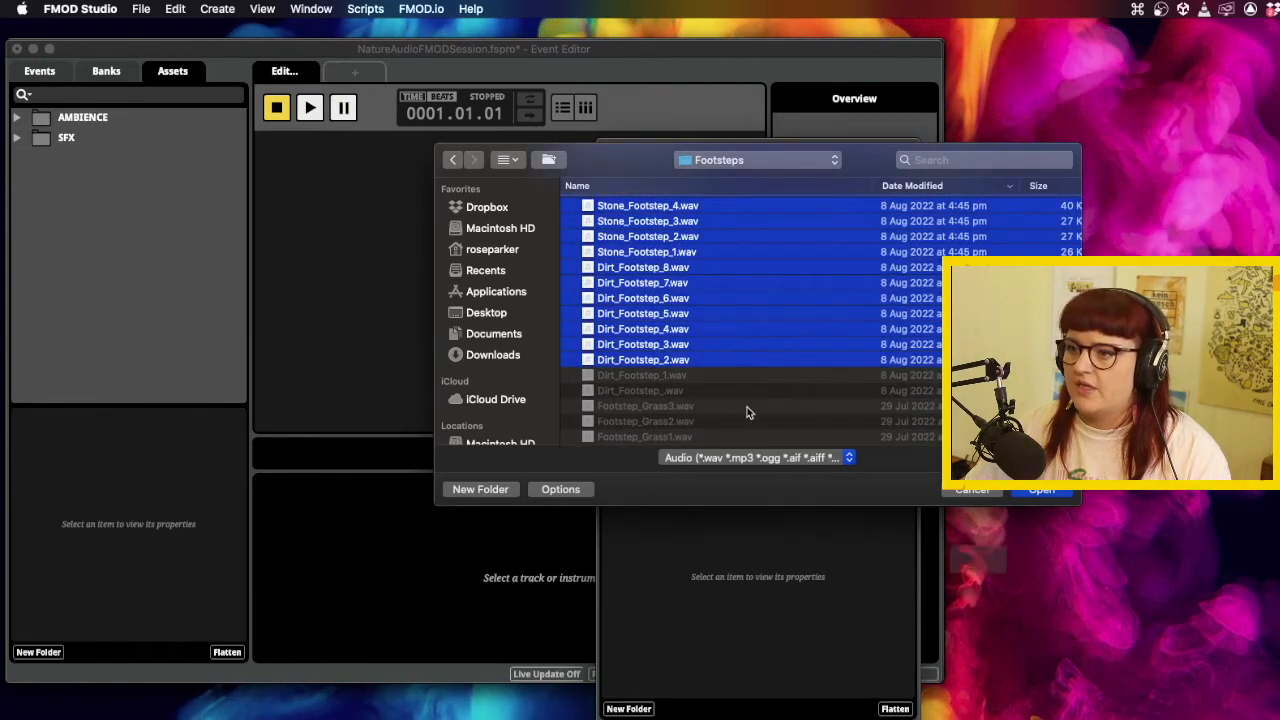
scroll(749, 393, right, 3)
scroll(749, 398, left, 3)
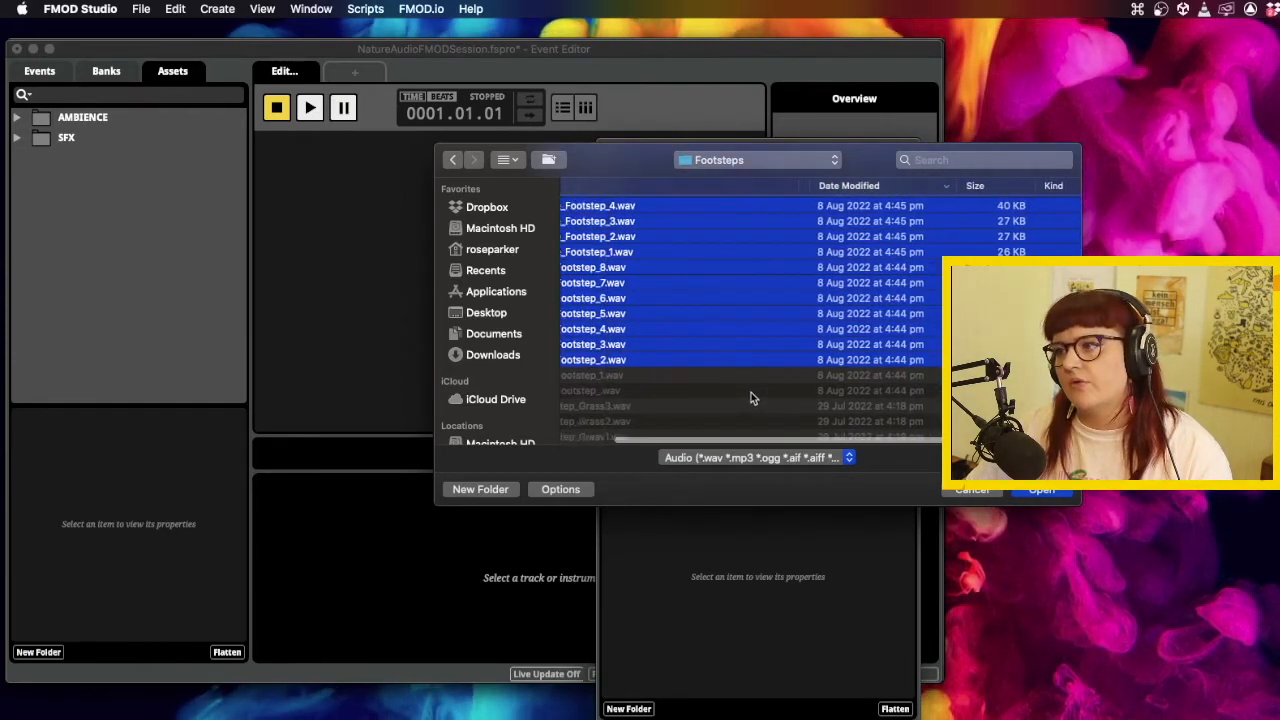
click(1060, 492)
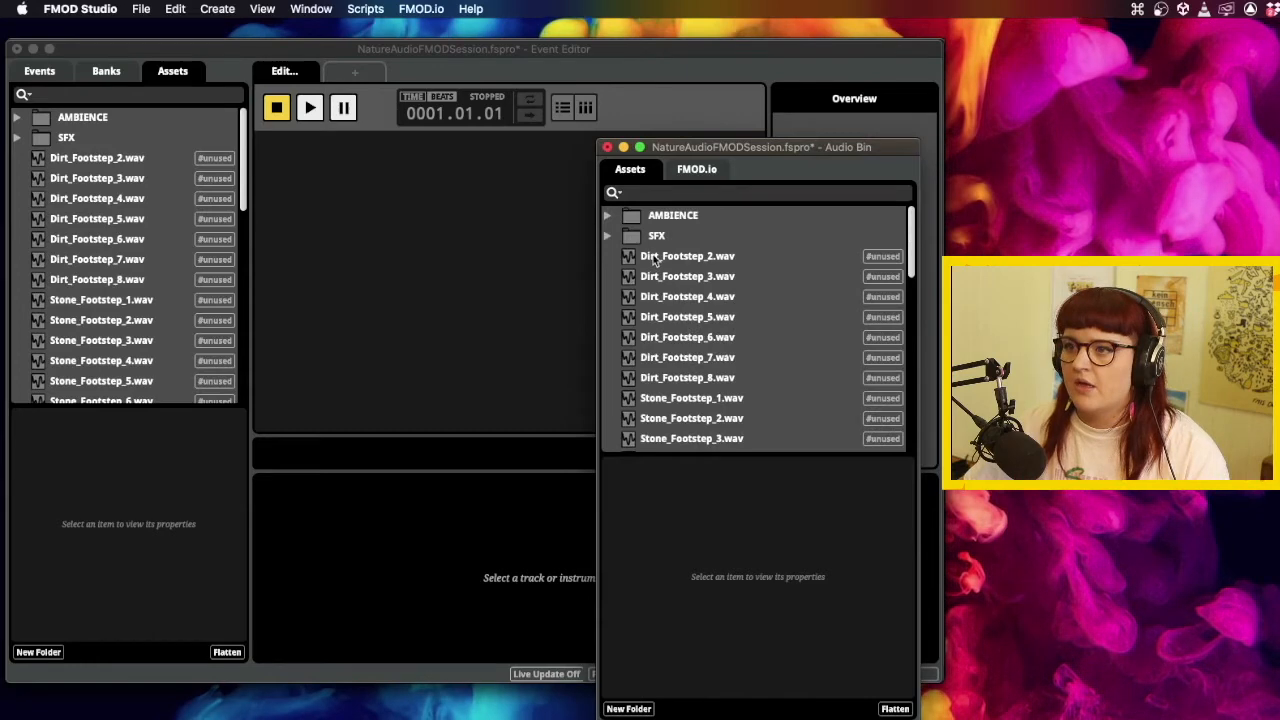
Create a folder named Footsteps at the top level of the Audio Bin.
click(652, 257)
scroll(690, 380, down, 10)
shift+click(697, 418)
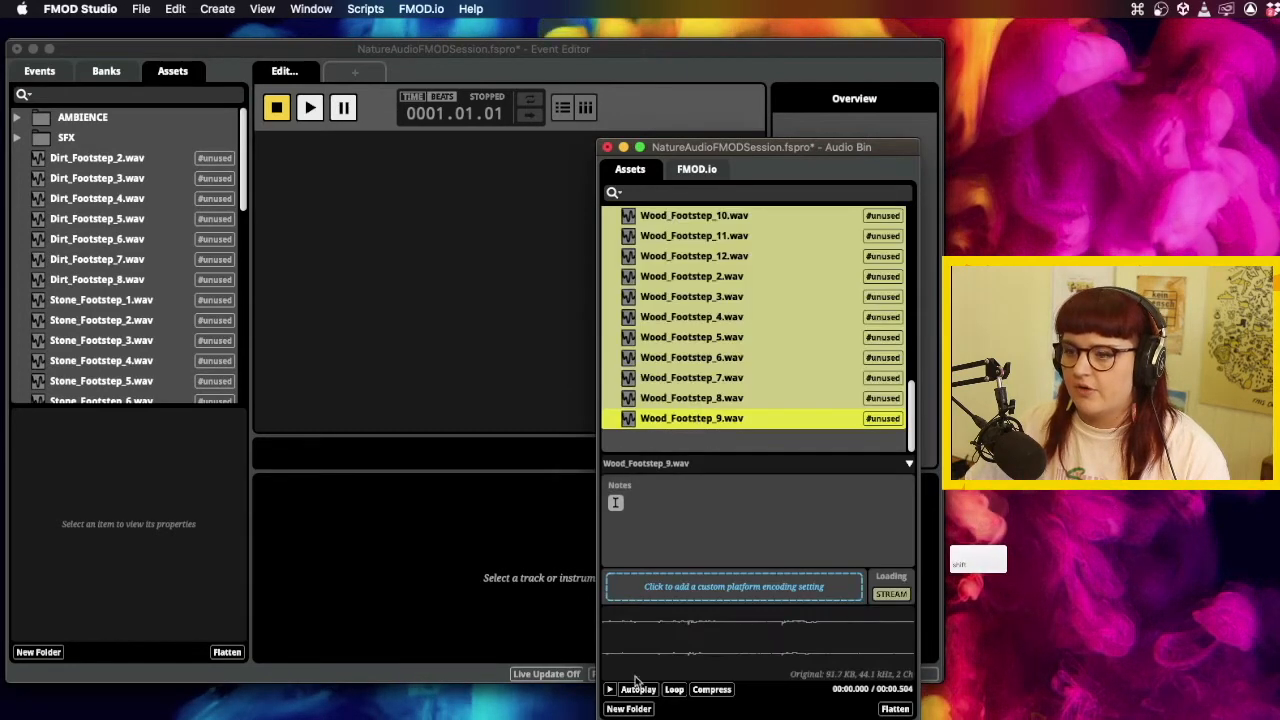
click(629, 708)
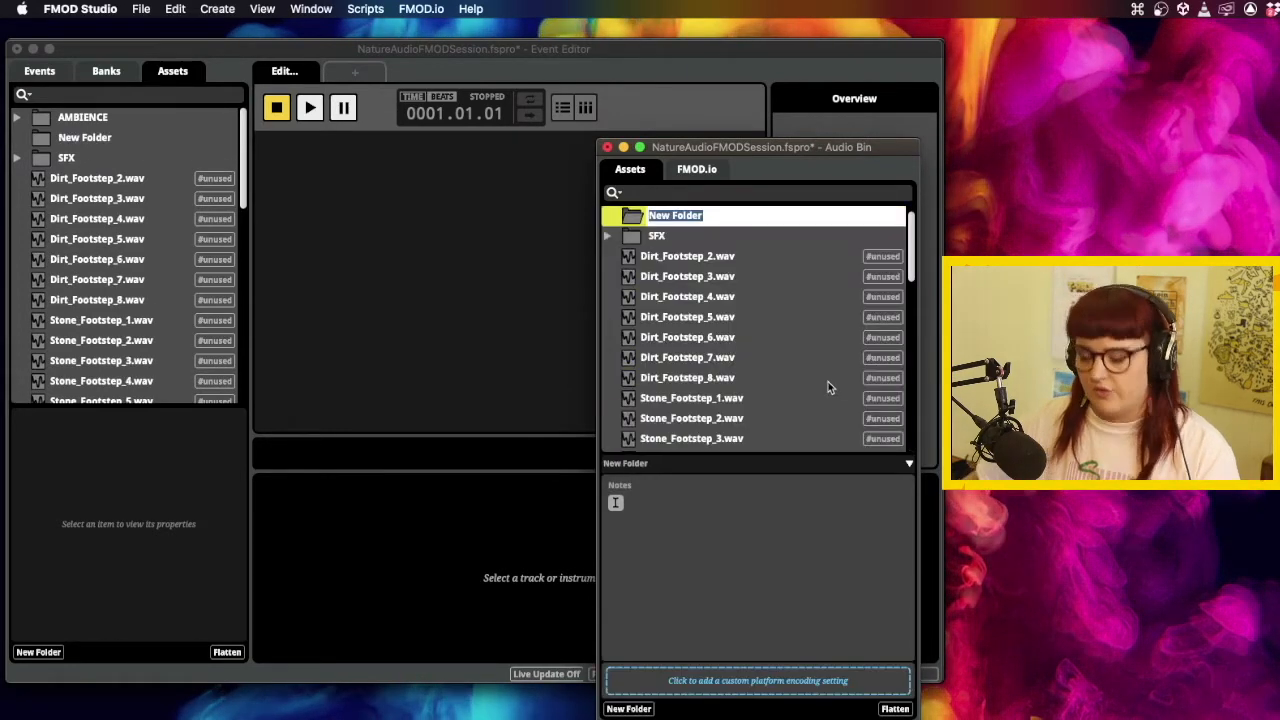
text(Footsteps)
key(Return)
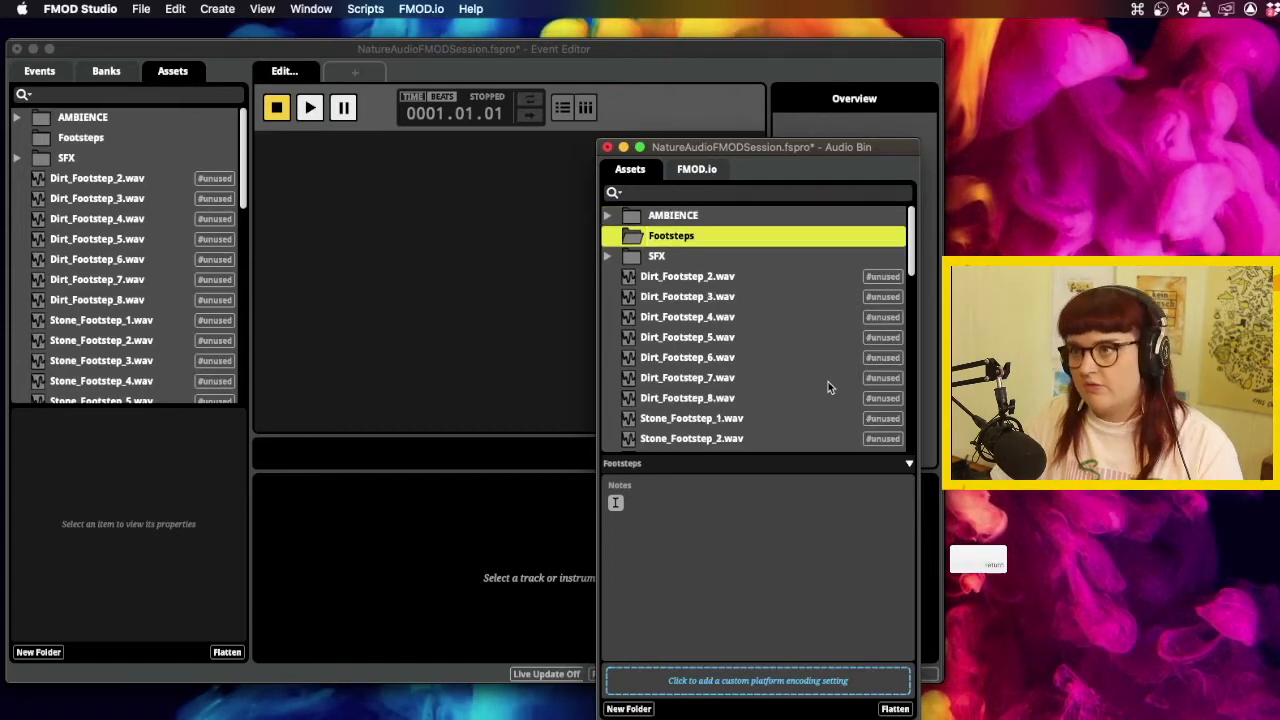
Move all the footstep files, from Dirt_Footstep_2.wav to Wood_Footstep_9.wav, into the Footsteps folder, collapse it and close the Audio Bin.
click(690, 280)
scroll(692, 340, down, 10)
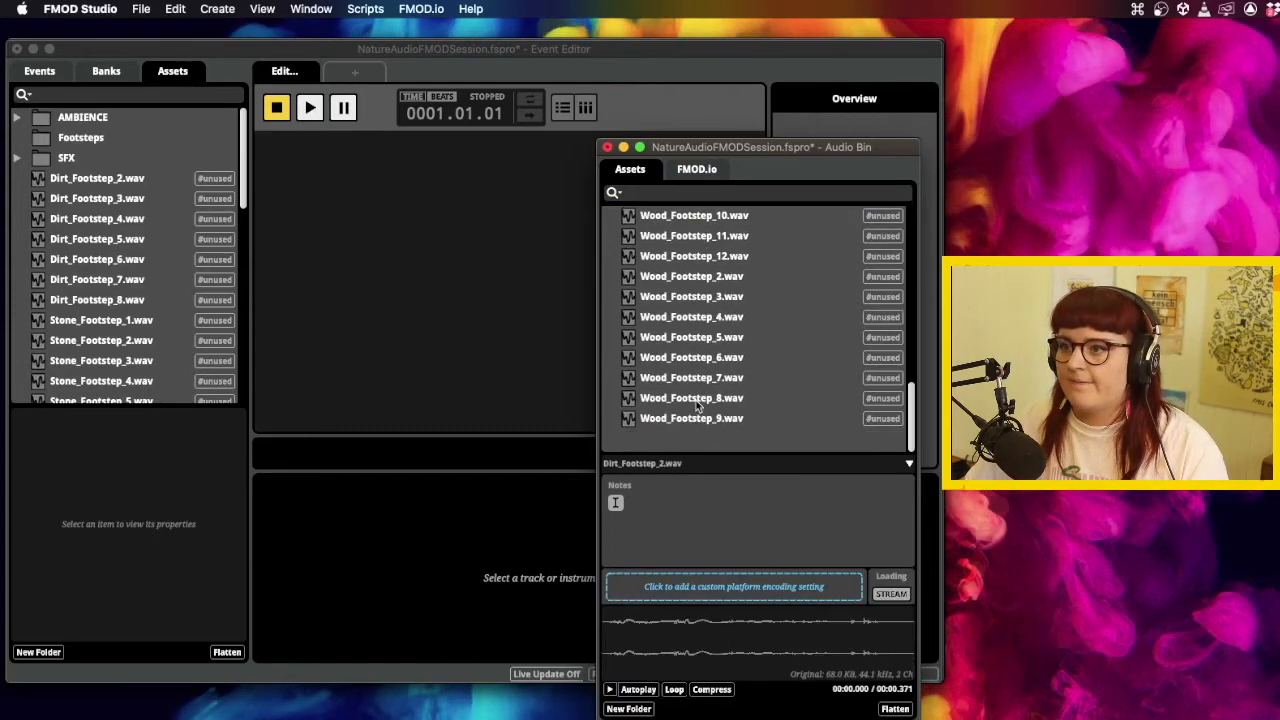
shift+click(694, 422)
scroll(696, 422, up, 10)
drag(668, 280, 674, 240)
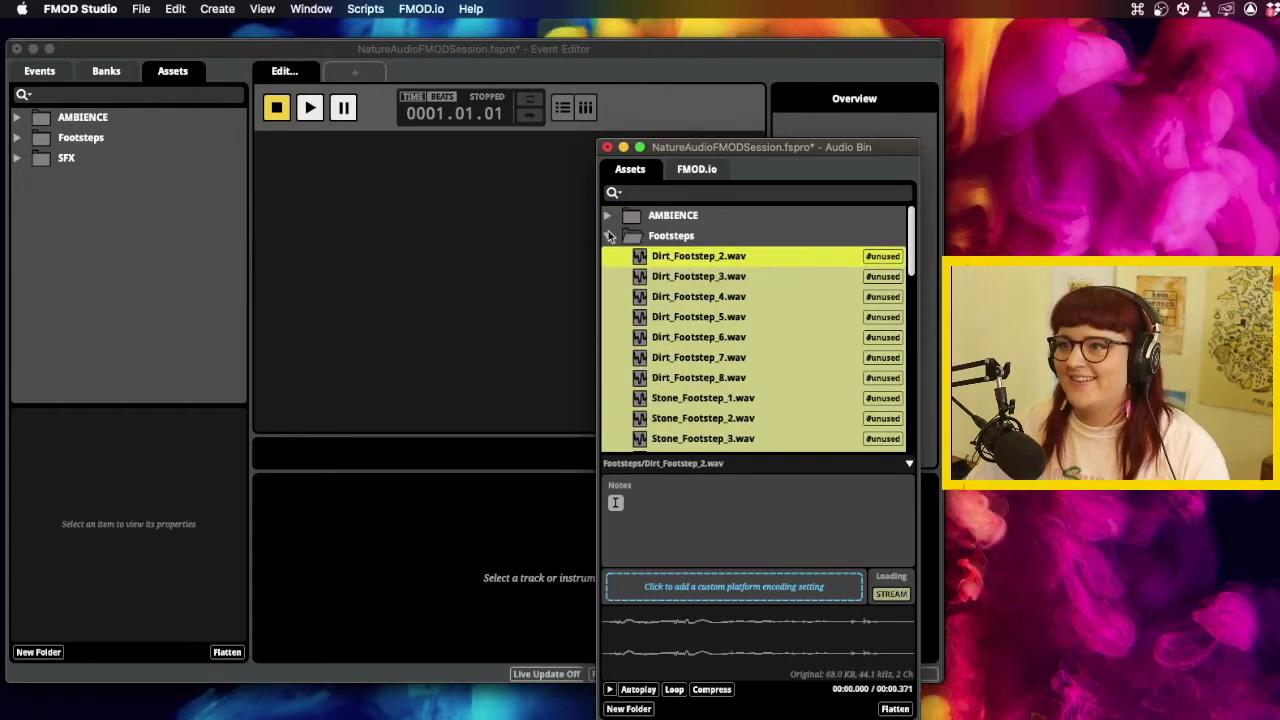
click(608, 236)
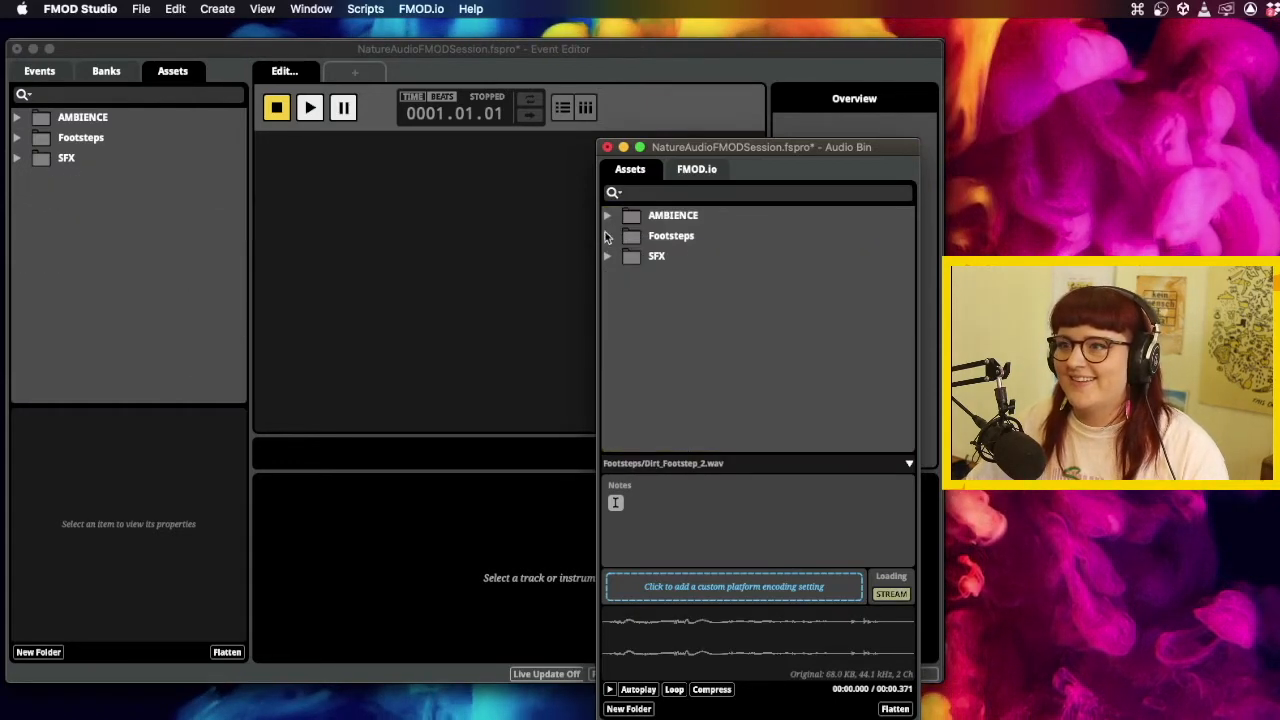
click(609, 147)
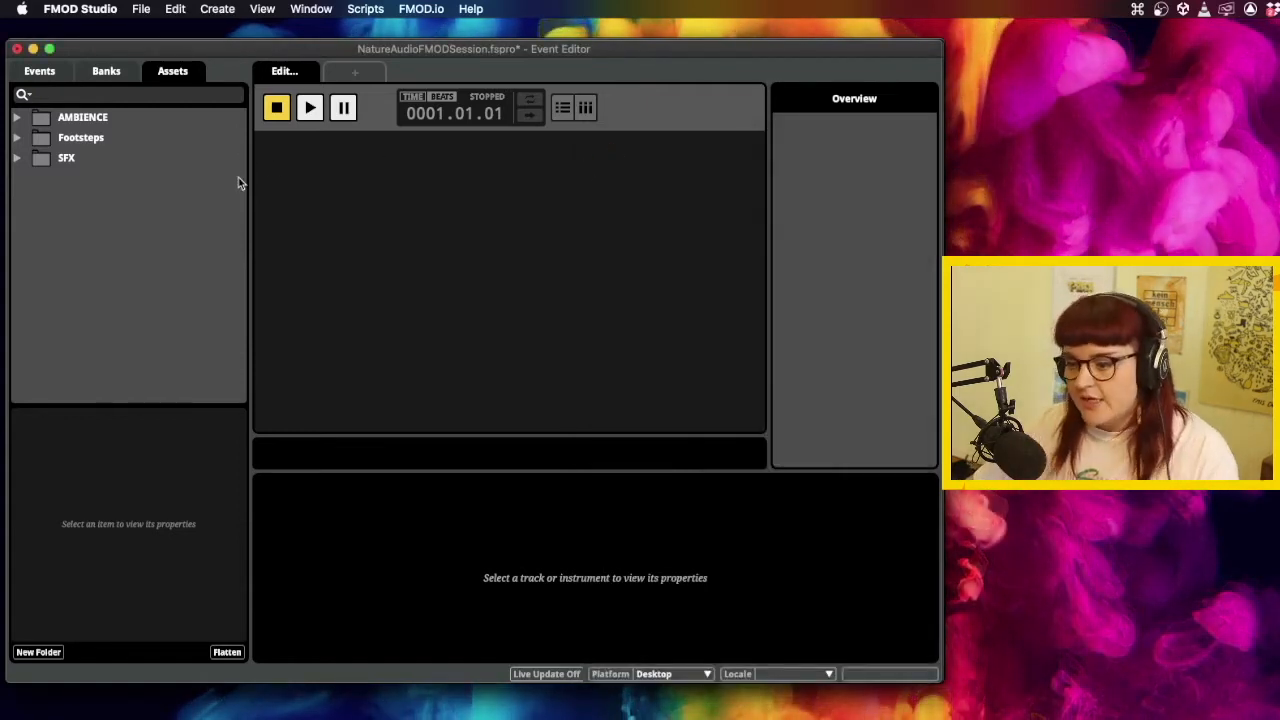
Delete the Foley folder from the project's events.
click(45, 71)
click(45, 125)
click(71, 192)
click(42, 125)
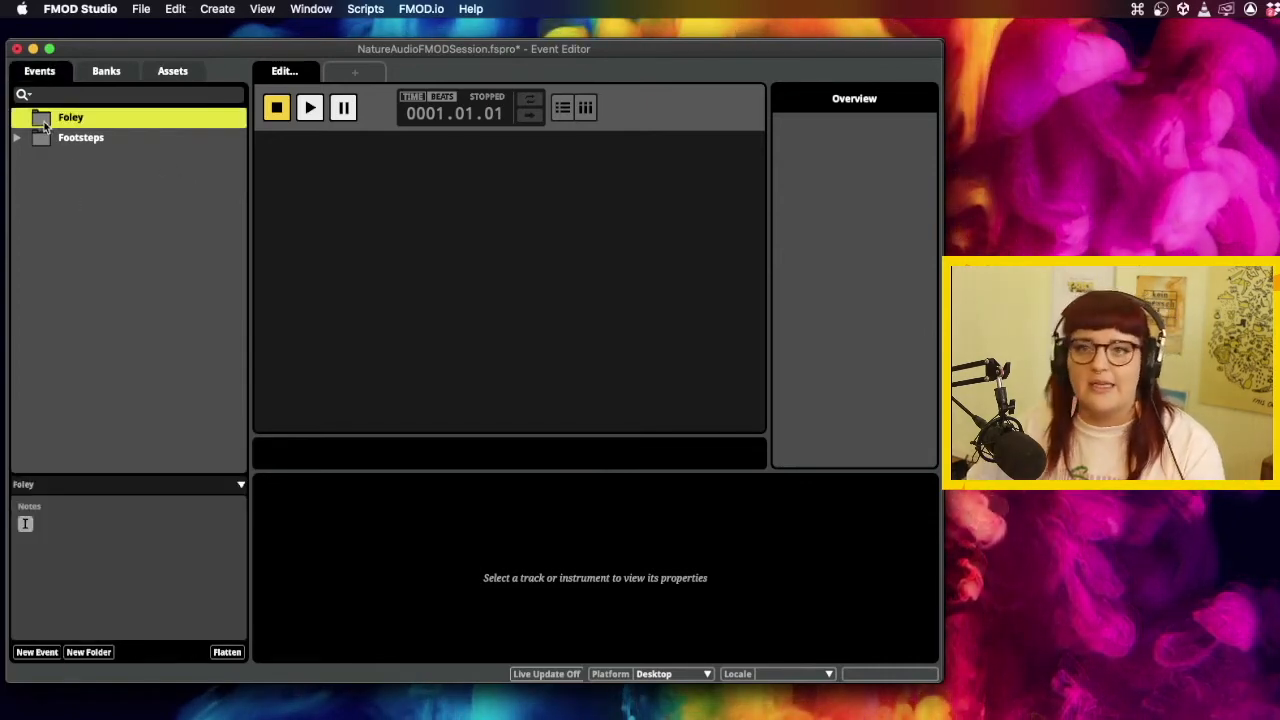
right_click(44, 125)
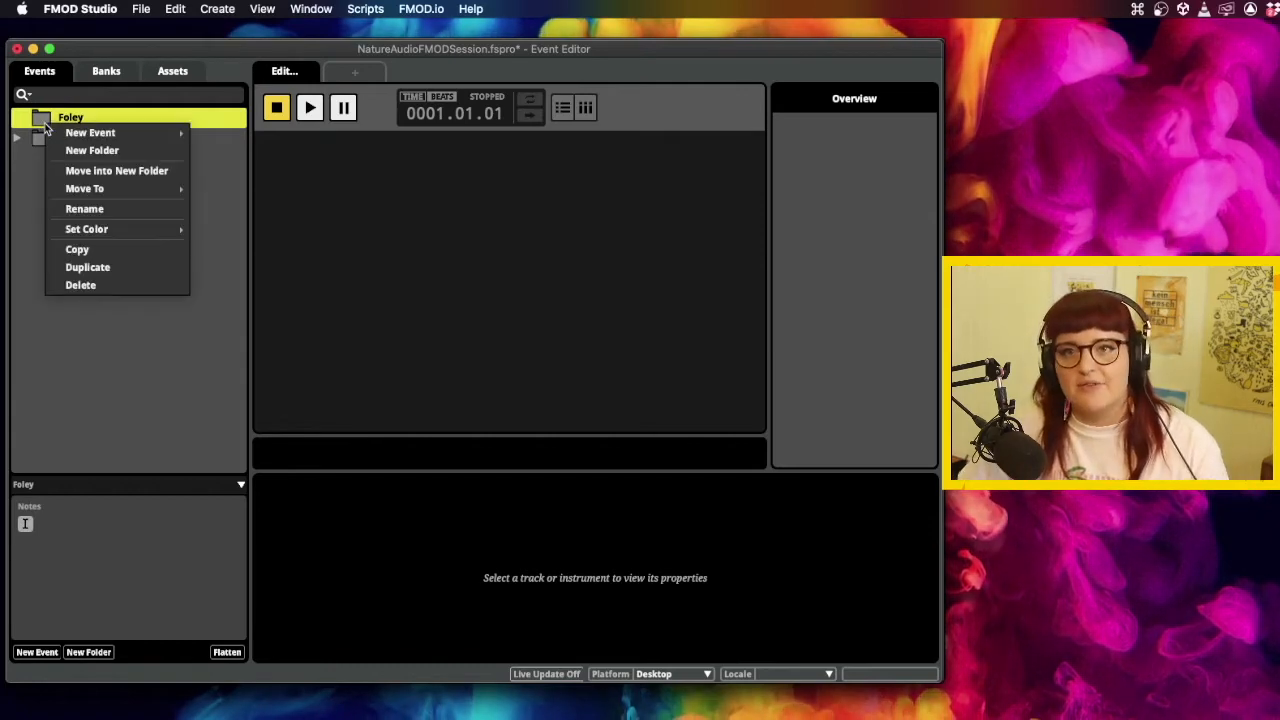
click(76, 285)
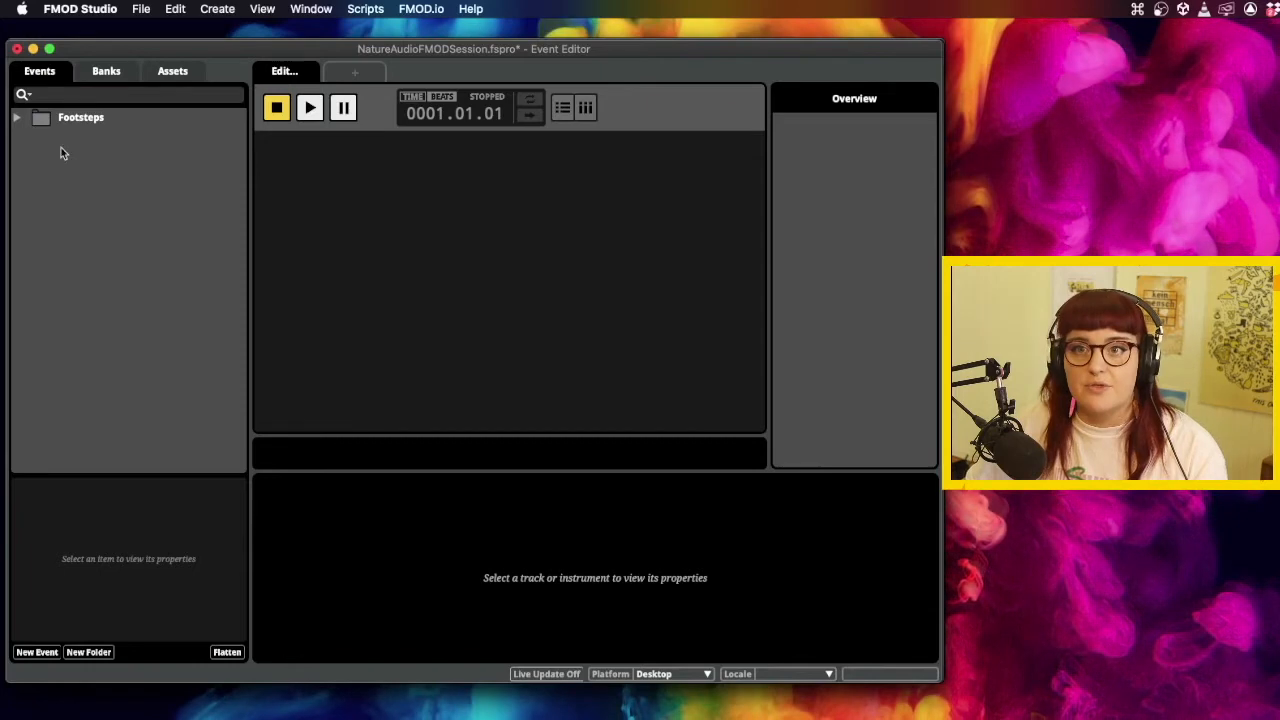
Create a new 3D Timeline event at the top level of the events, outside the Footsteps folder.
click(172, 71)
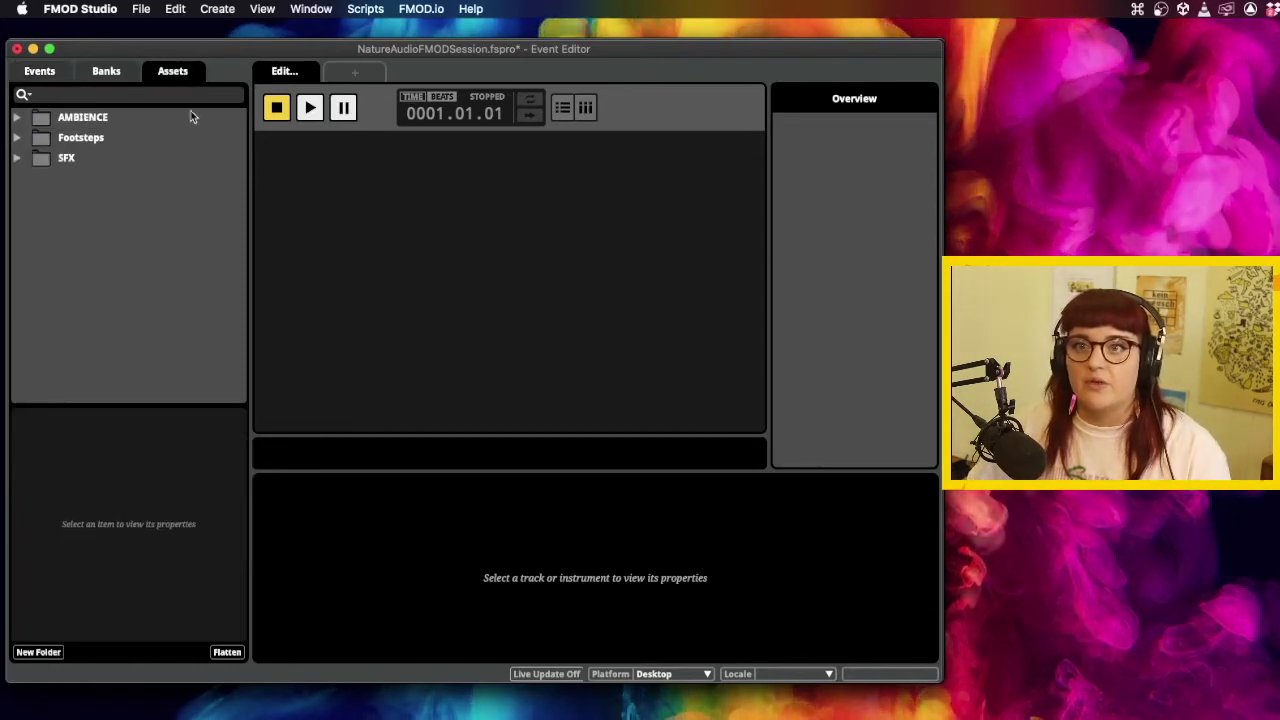
click(40, 72)
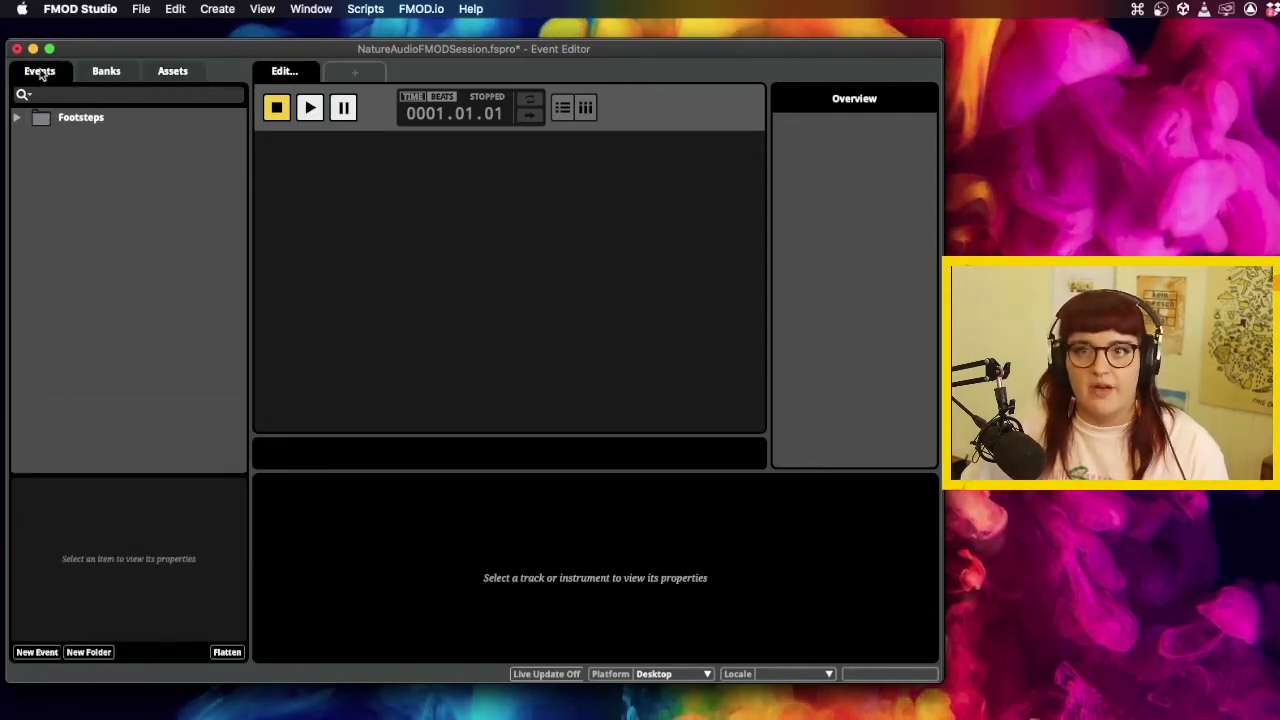
right_click(68, 176)
mouse_move(114, 188)
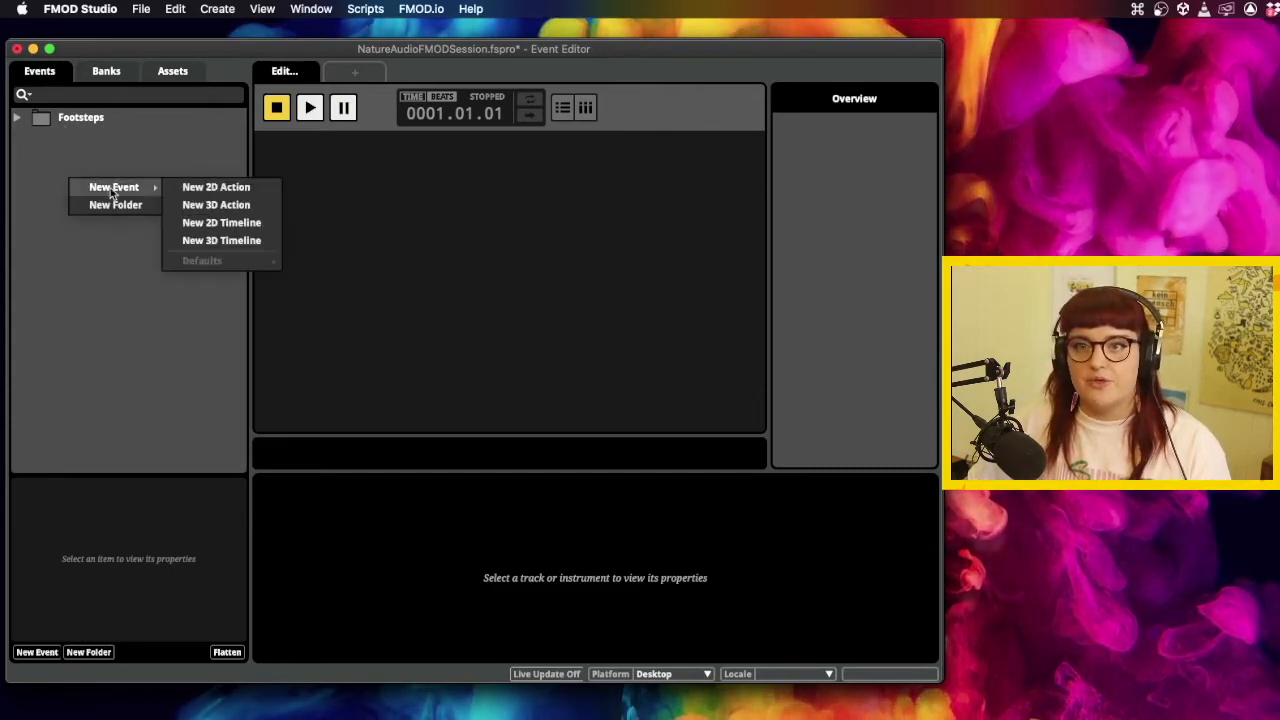
click(213, 245)
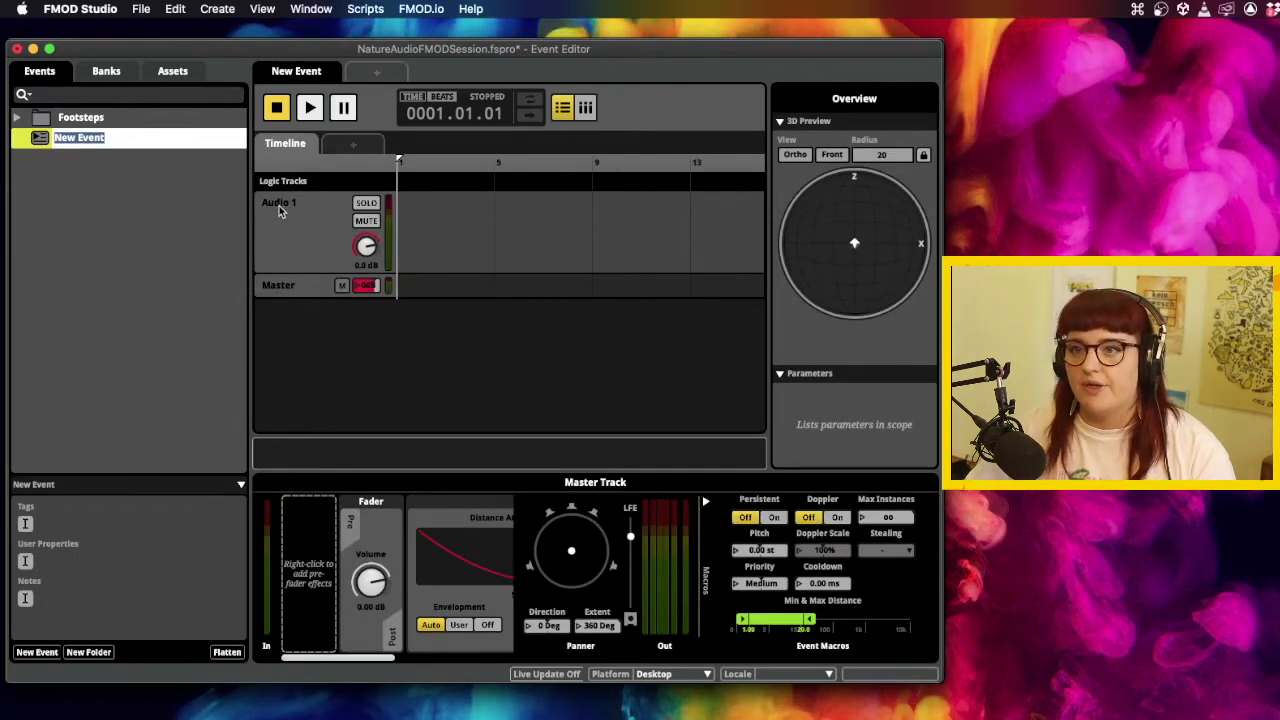
Preview Cauldren.wav from the SFX assets and place it at the start of the new event's Audio 1 track.
click(170, 72)
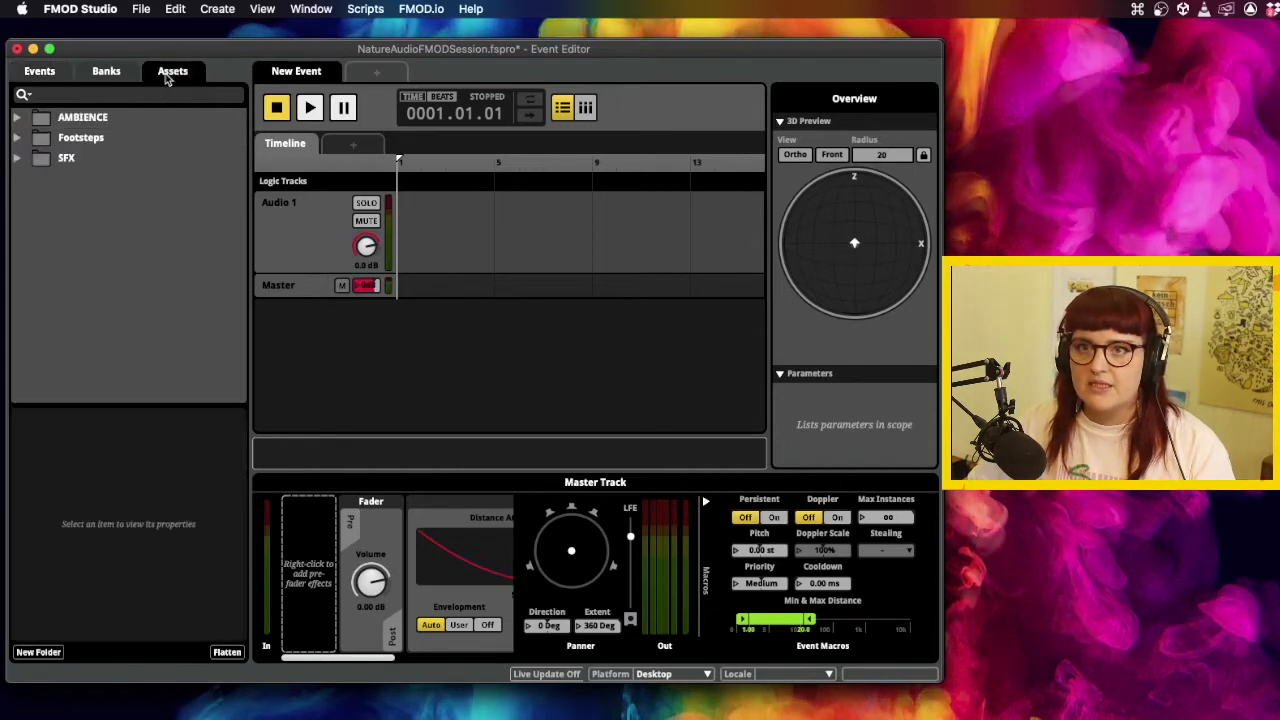
click(16, 158)
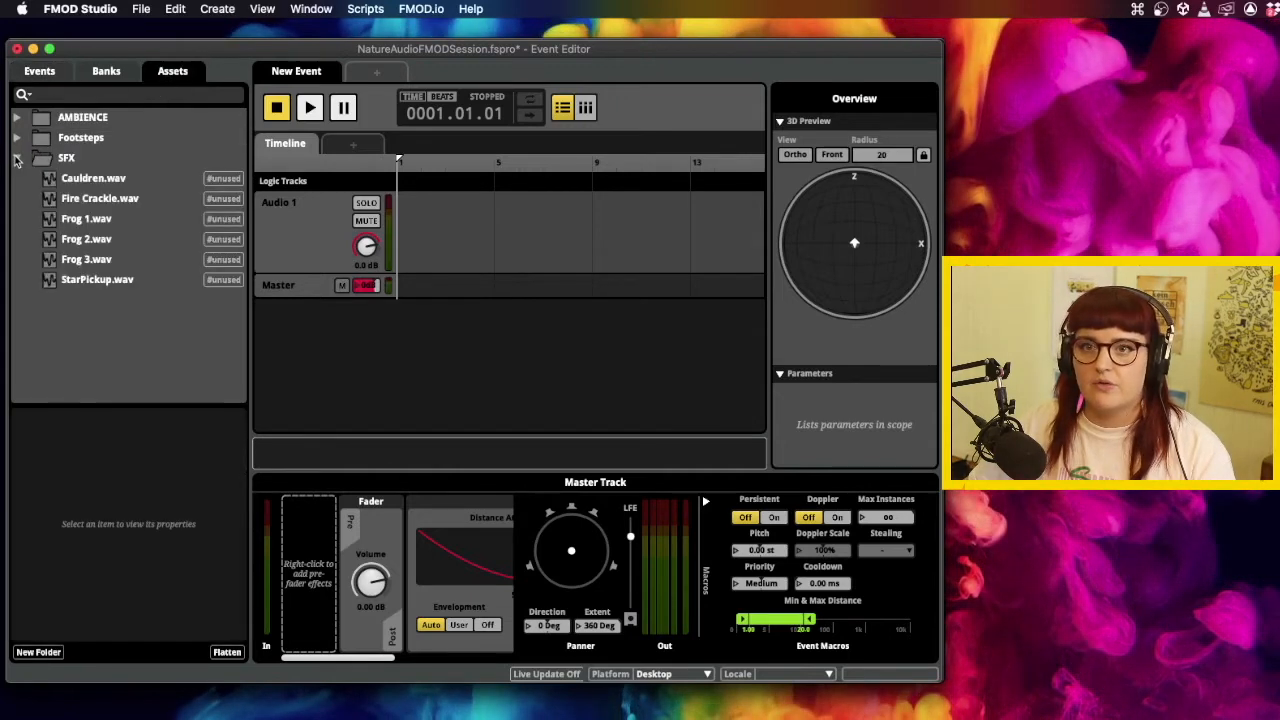
click(77, 180)
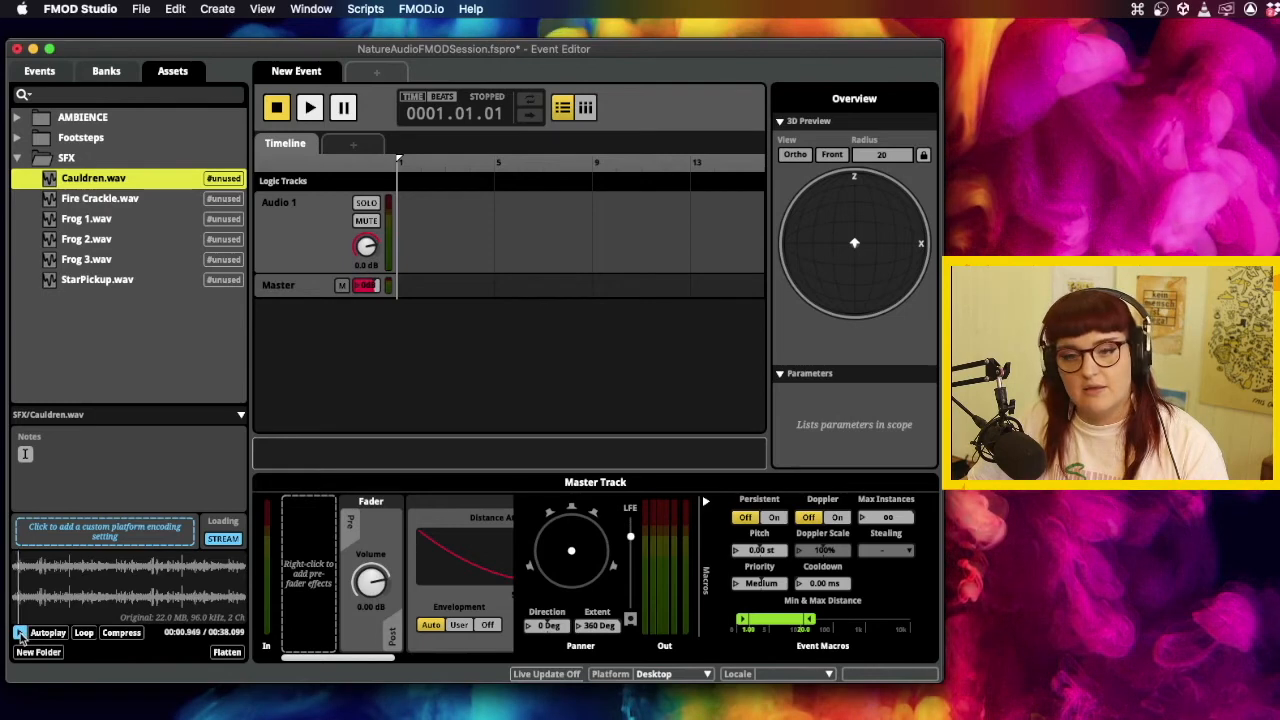
click(20, 635)
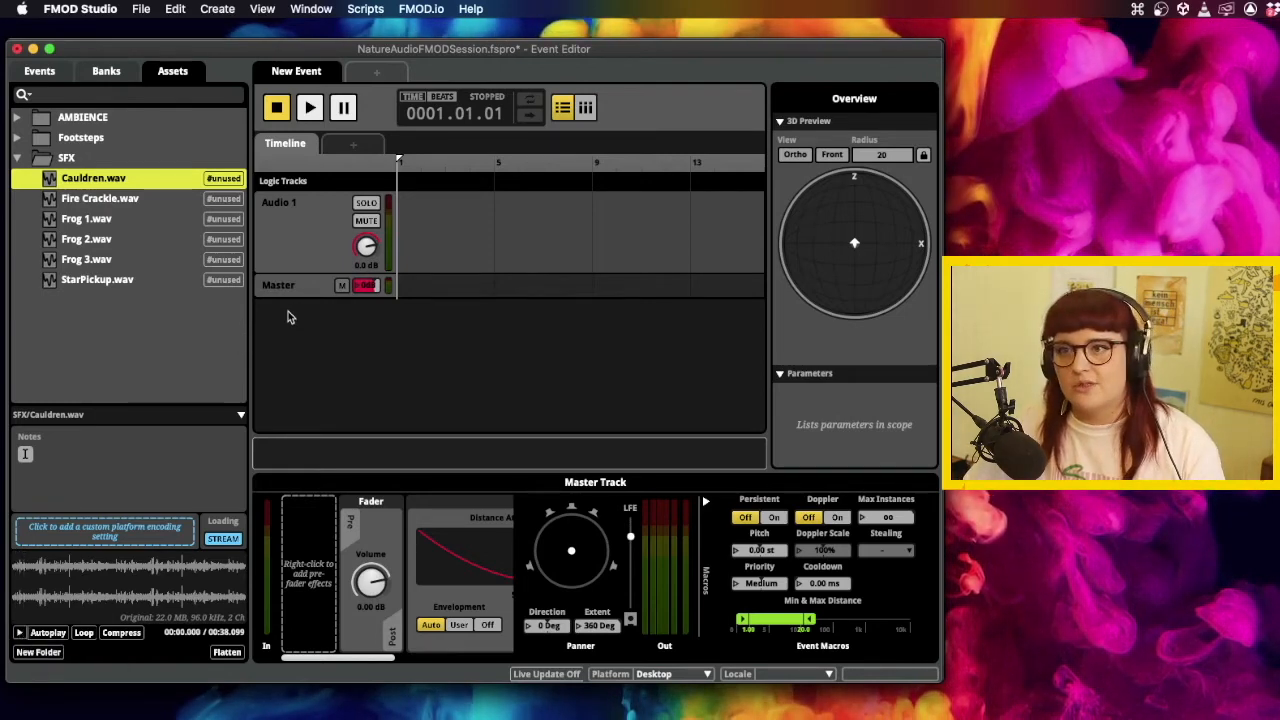
drag(62, 186, 410, 226)
Rename both the new event and its Audio 1 track as Cauldren.
click(39, 71)
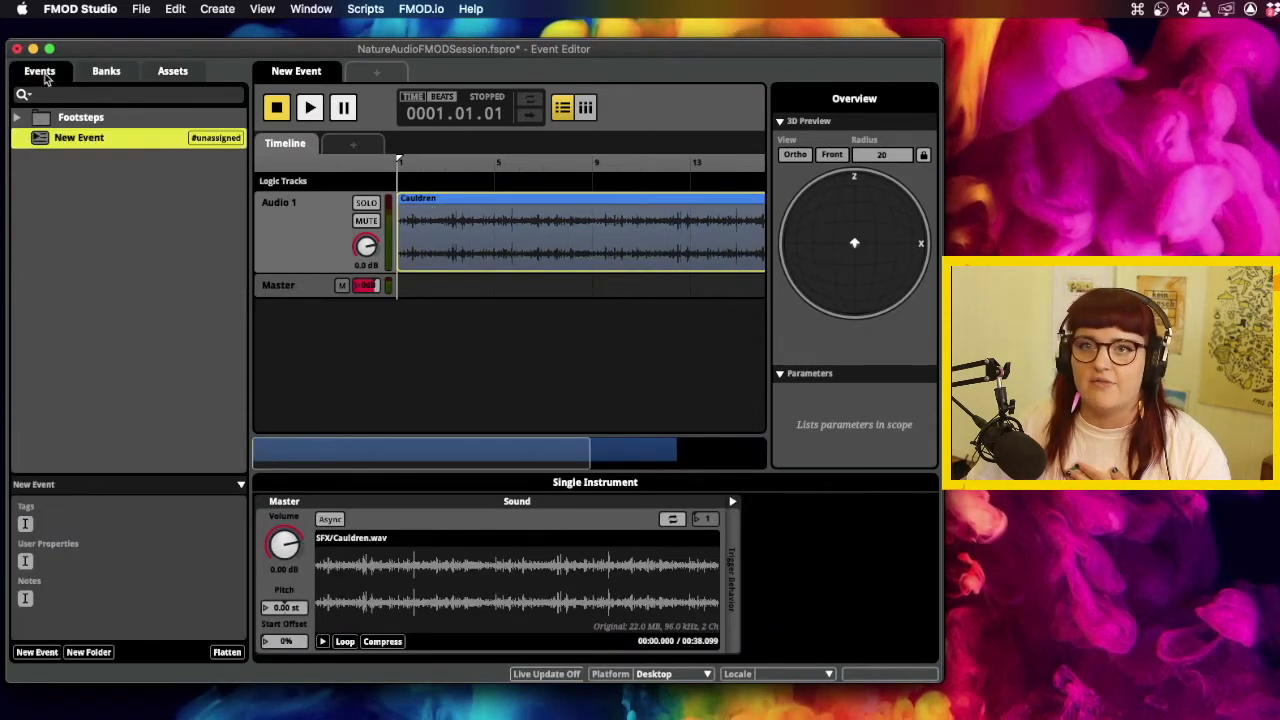
double_click(67, 141)
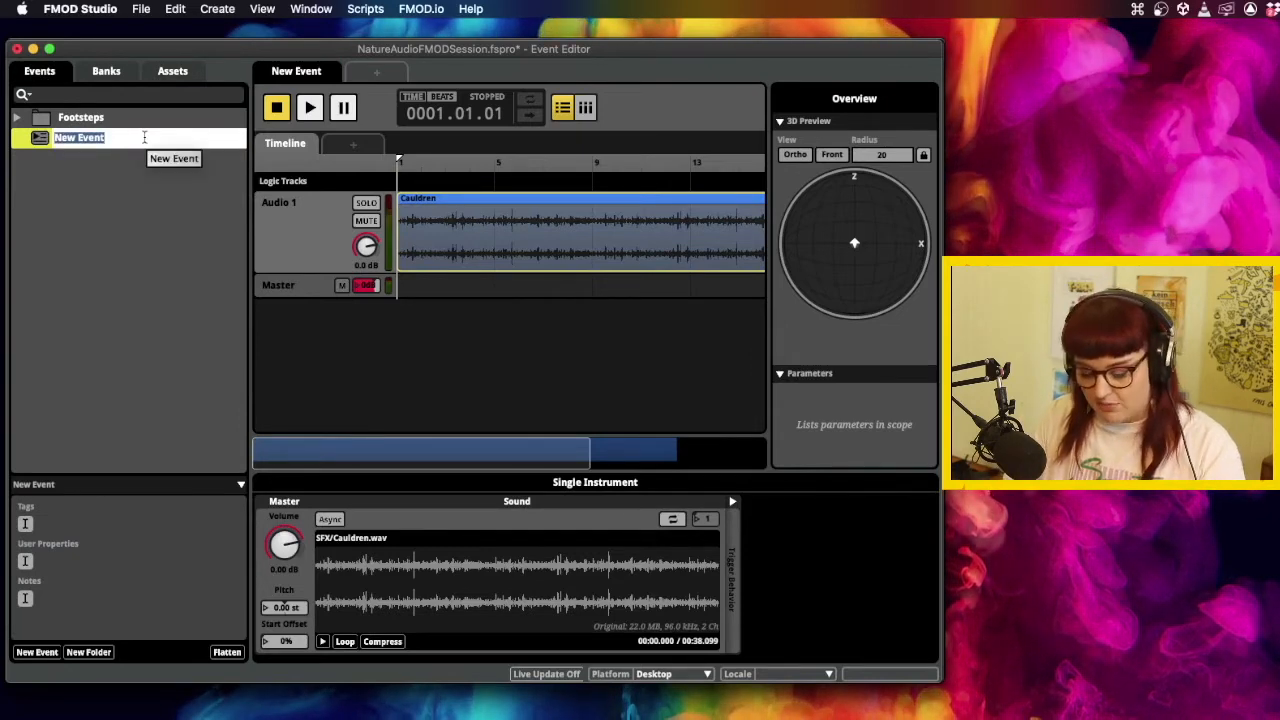
text(Cauldren)
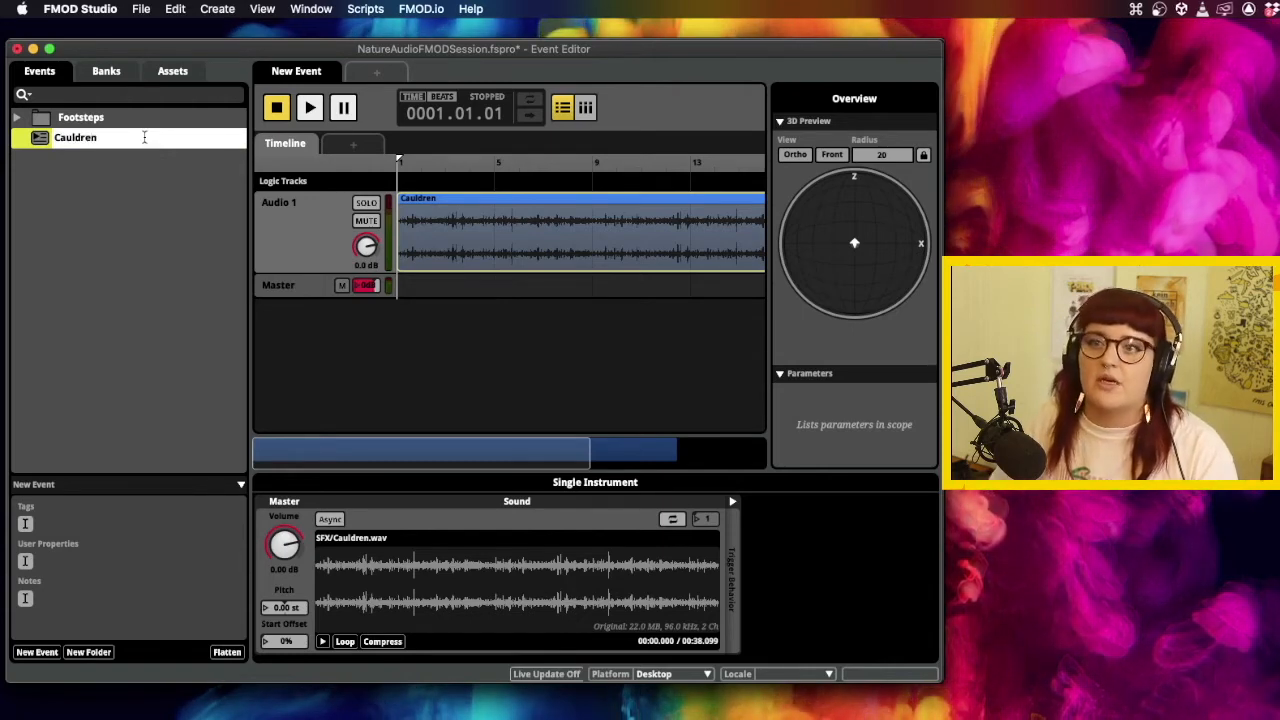
key(Return)
click(285, 202)
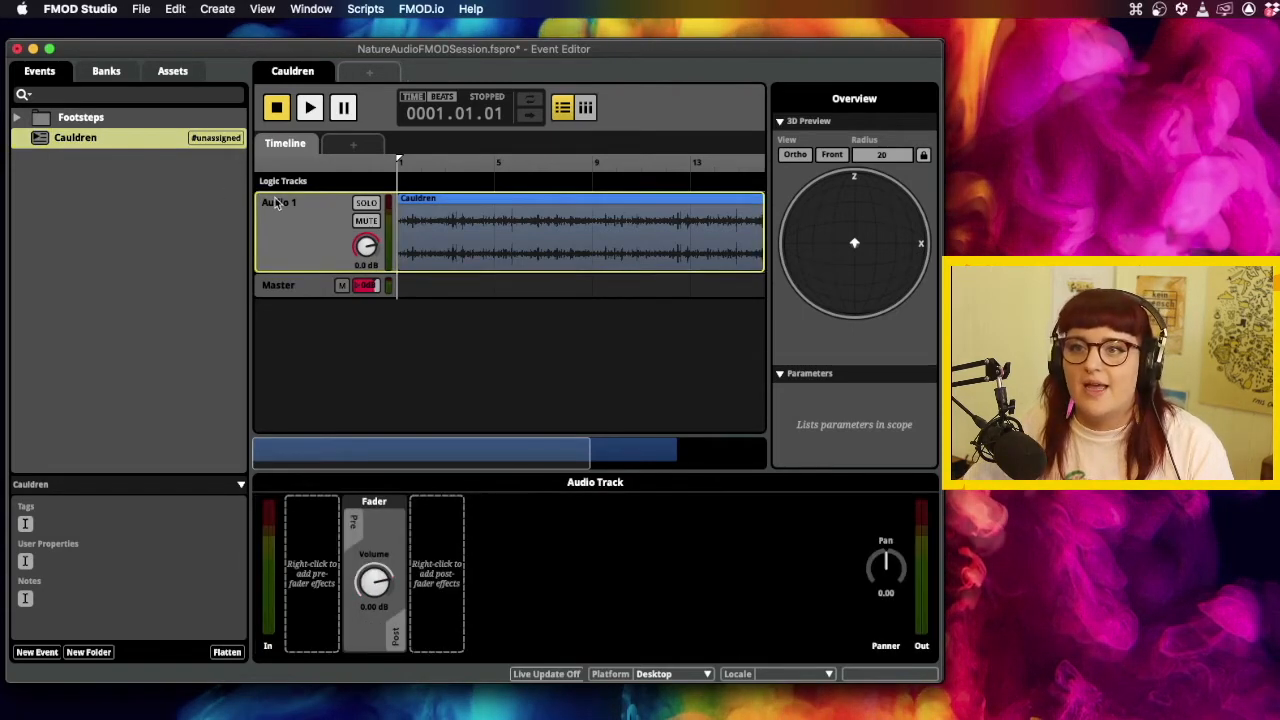
click(287, 202)
text(Cauldren)
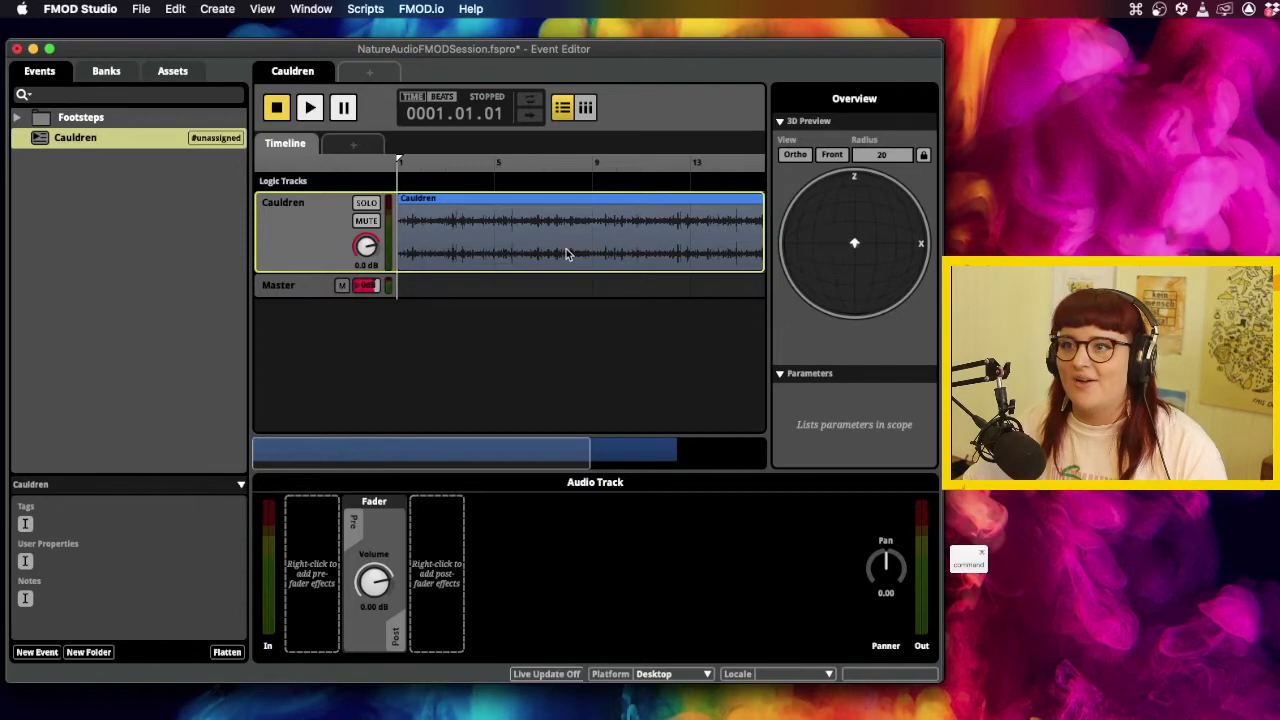
Play back the Cauldren event twice from the start, with the whole audio clip in view.
scroll(566, 248, down, 2)
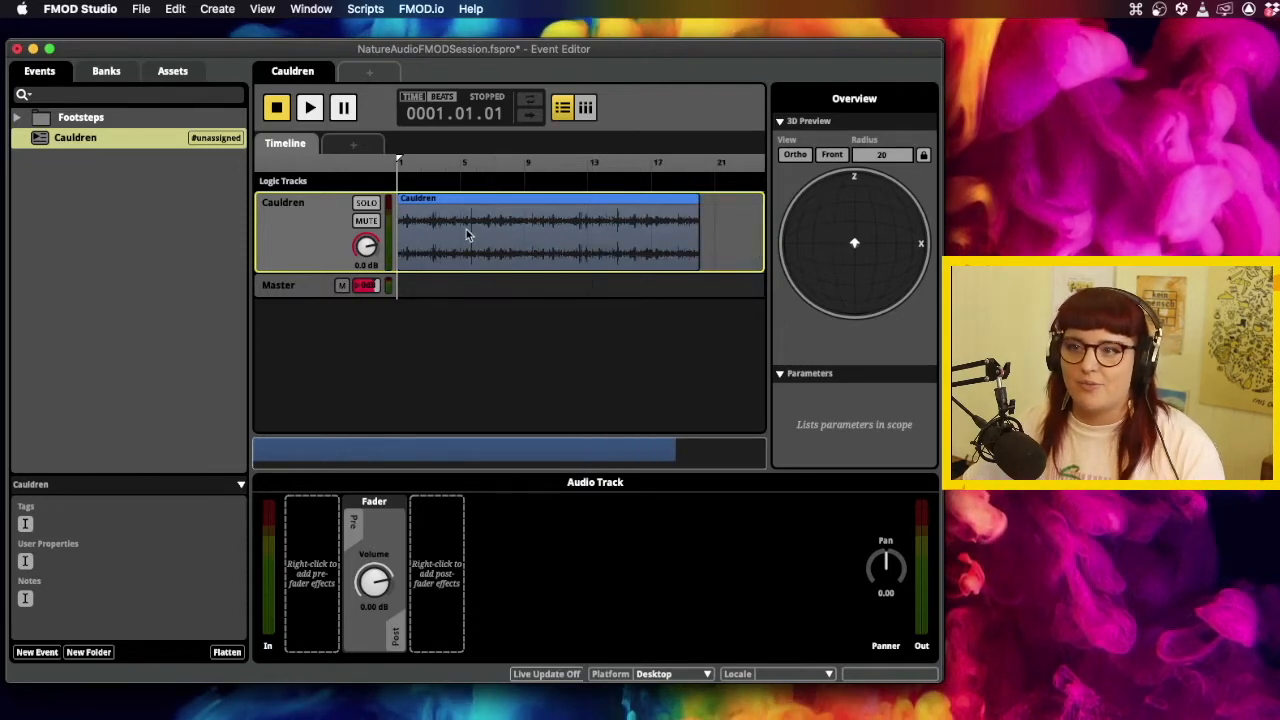
key(space)
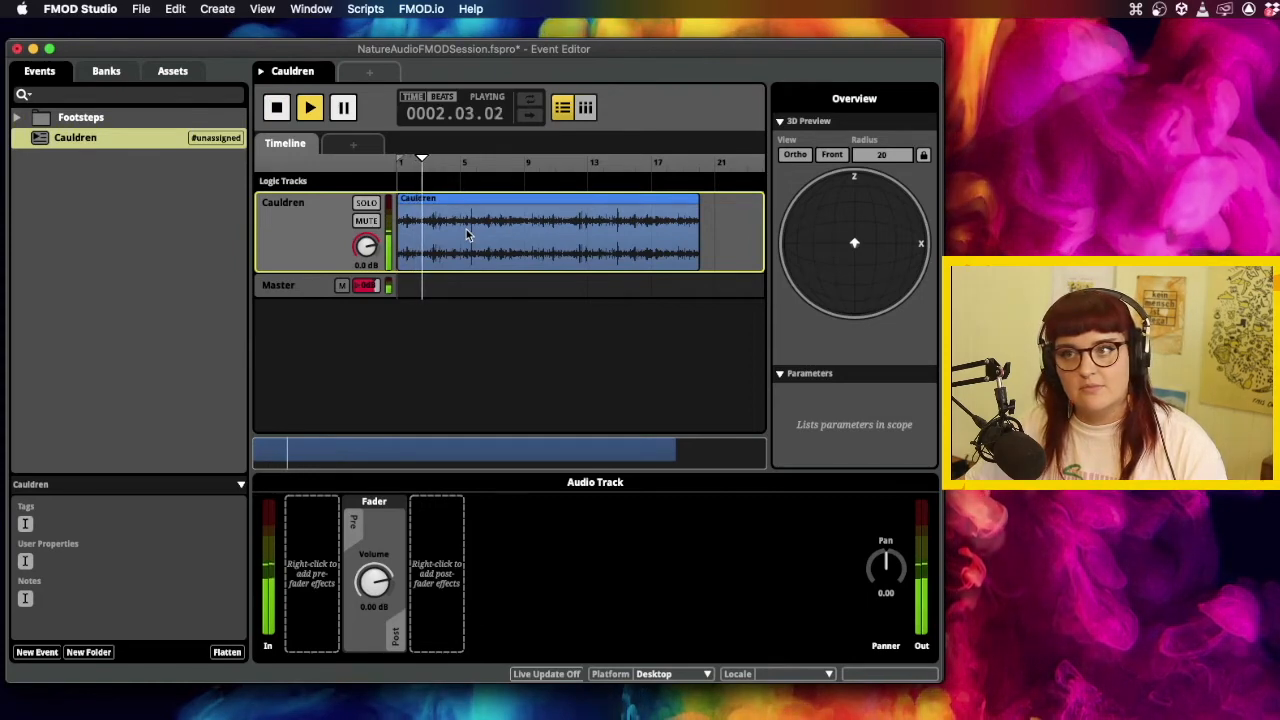
key(space)
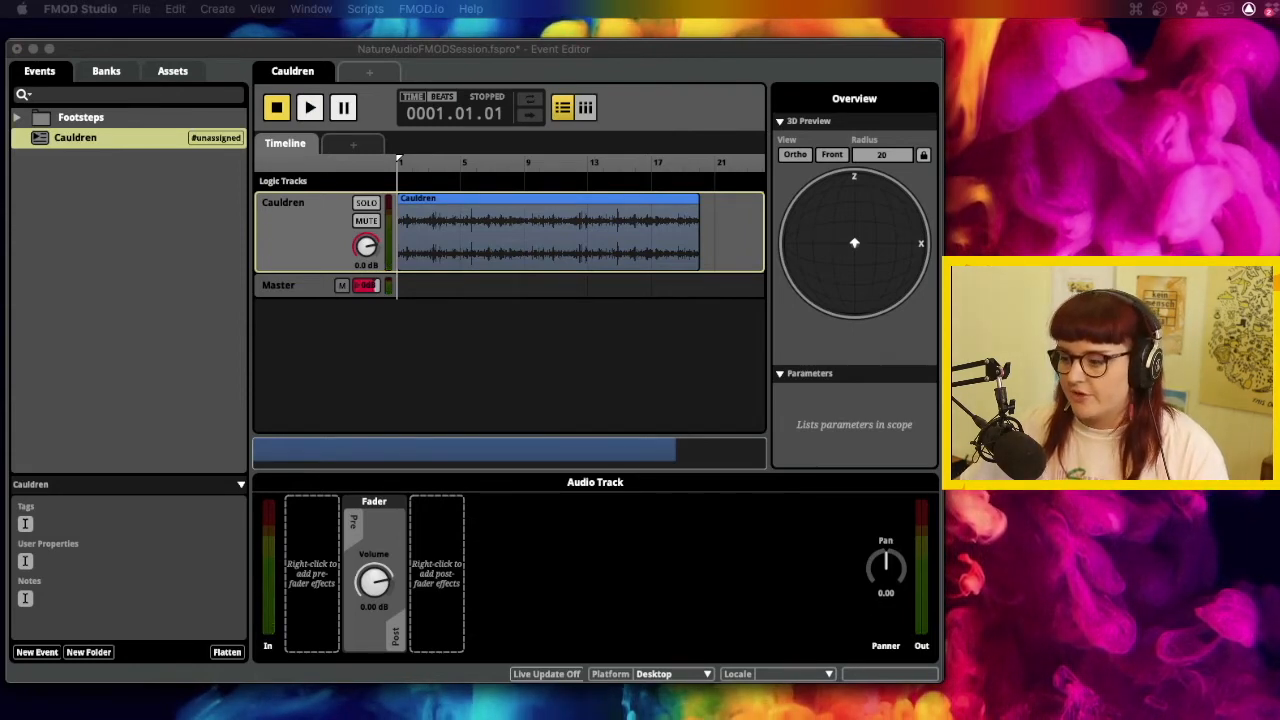
click(405, 337)
key(space)
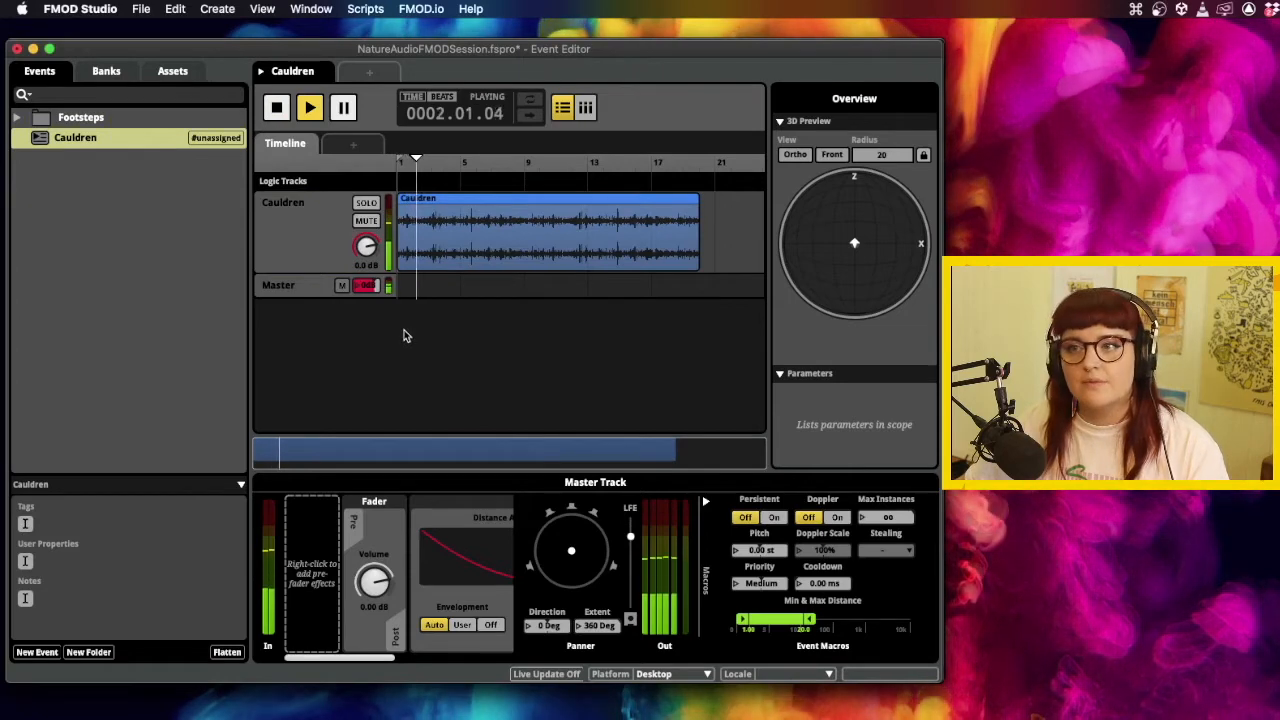
key(space)
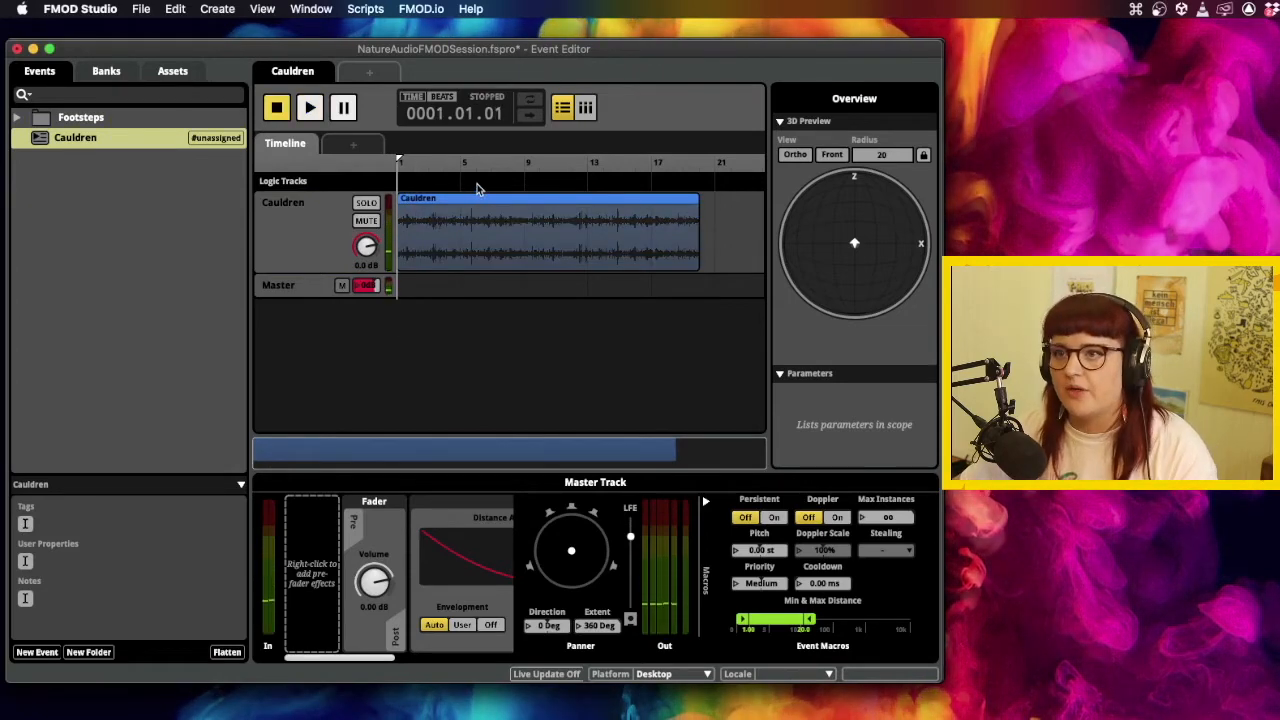
Select the Cauldren instrument and look at the instrument types that can be added to its track.
click(505, 207)
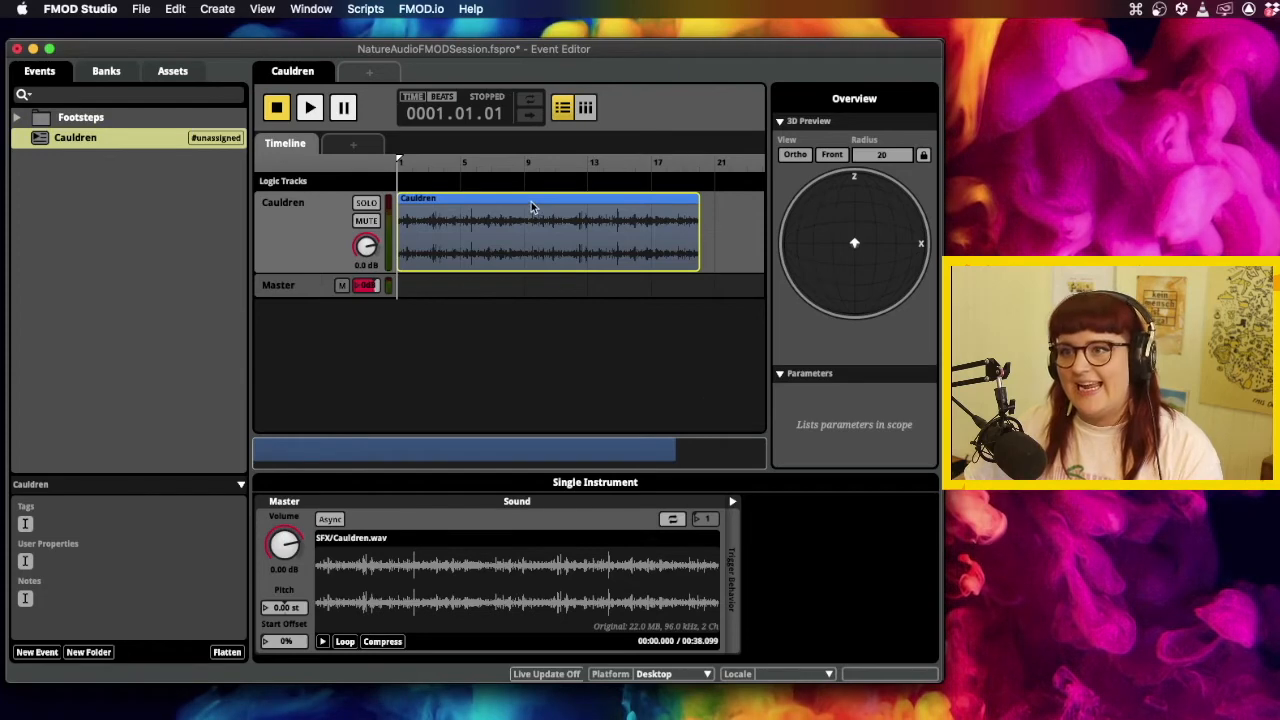
right_click(707, 220)
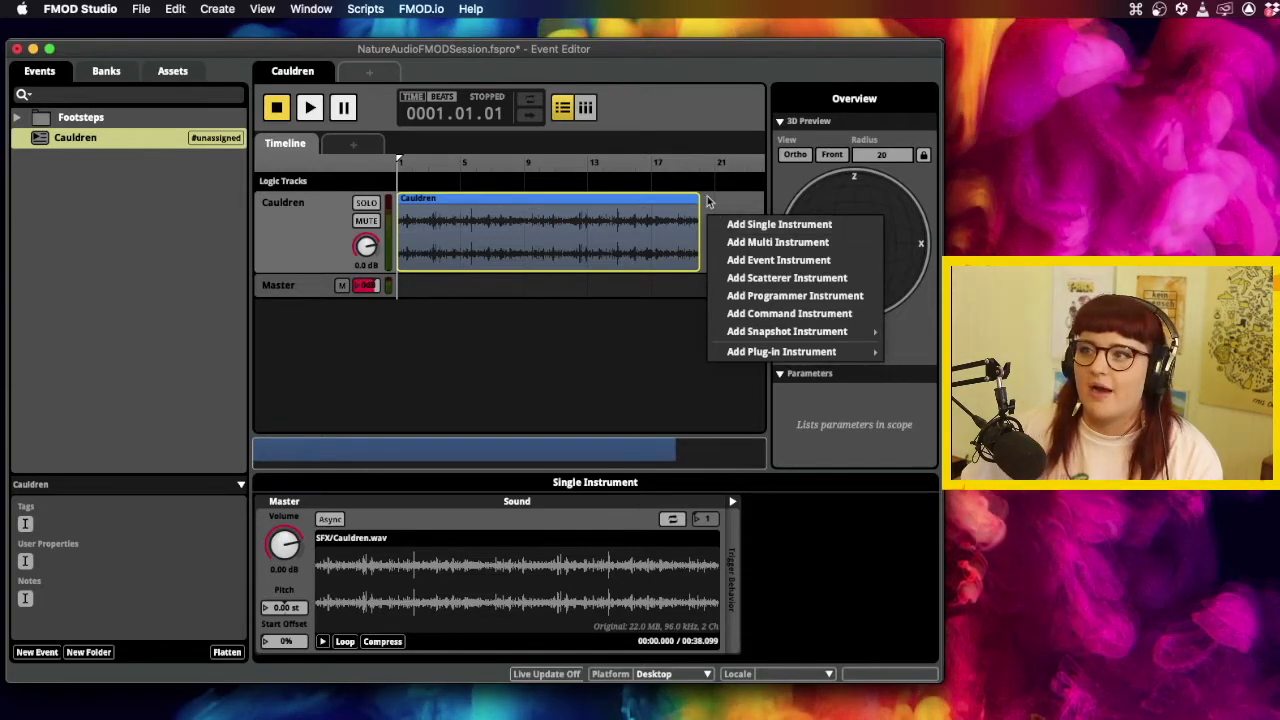
click(381, 340)
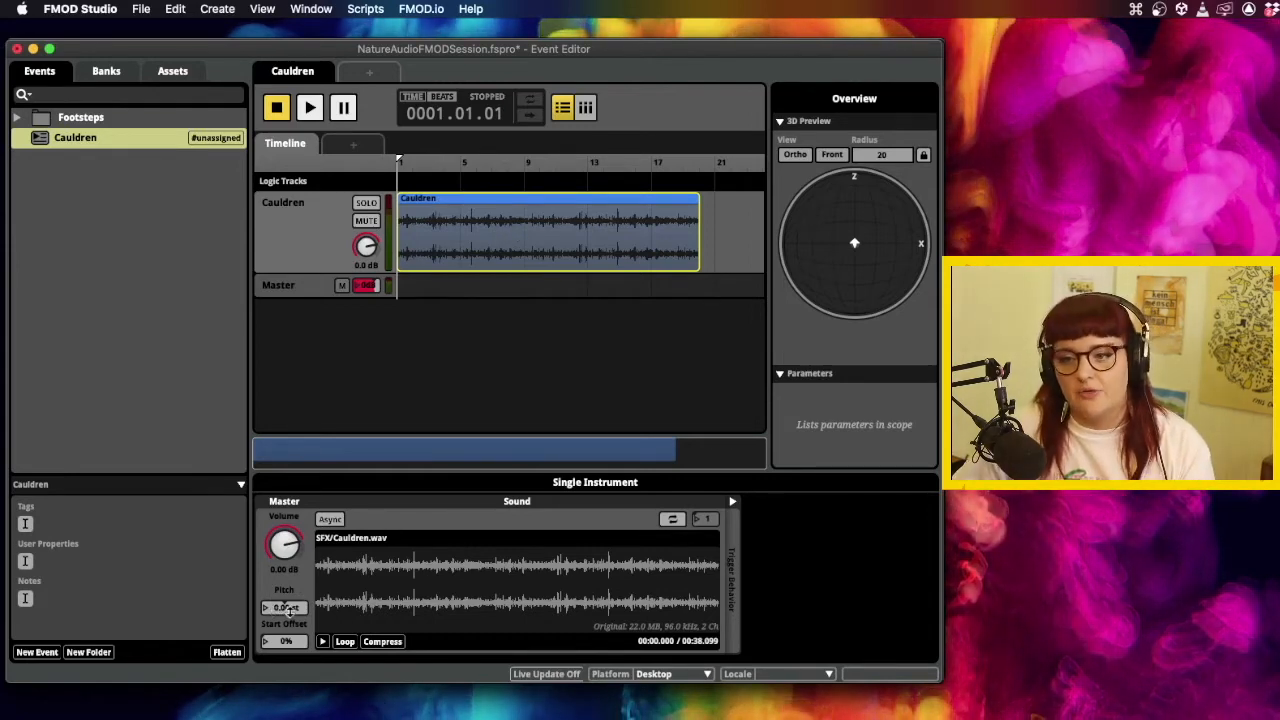
Lower the Cauldren instrument's pitch to -3.60 st while auditioning different pitch values during playback.
mouse_move(289, 609)
mouse_down()
mouse_move(289, 642)
mouse_move(289, 591)
mouse_move(289, 616)
mouse_up()
key(space)
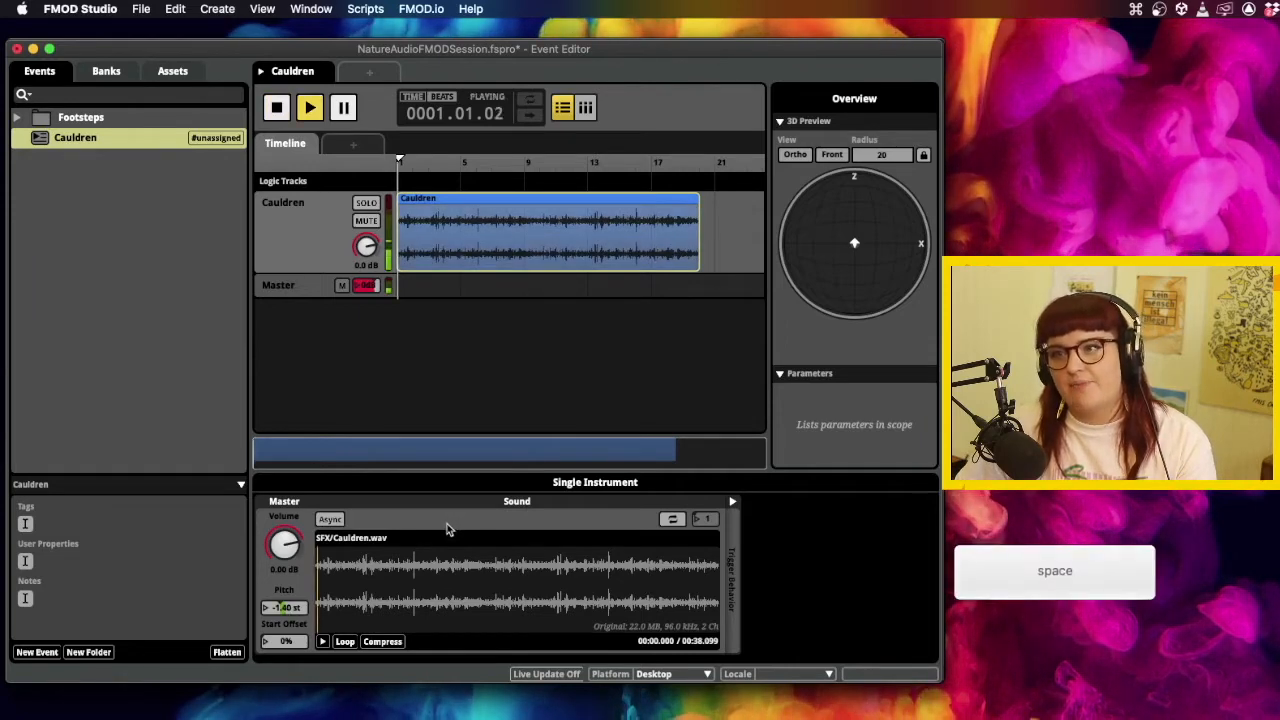
drag(295, 609, 295, 634)
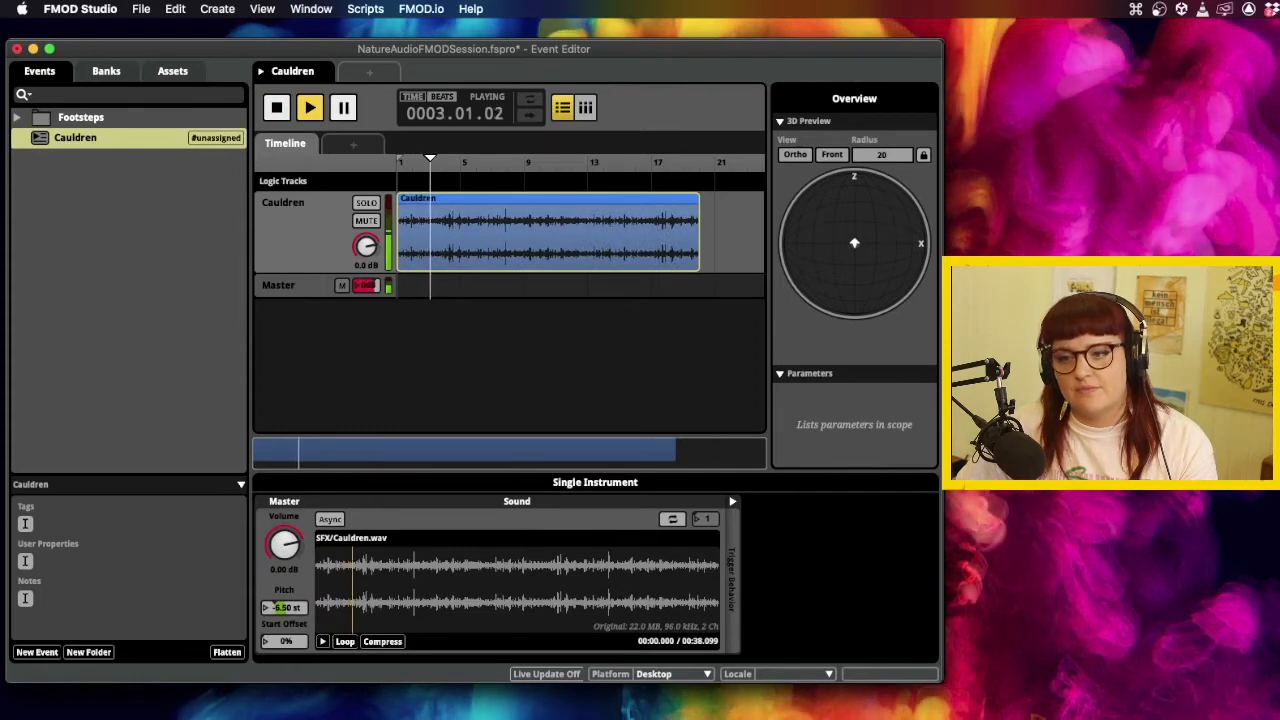
drag(297, 609, 297, 597)
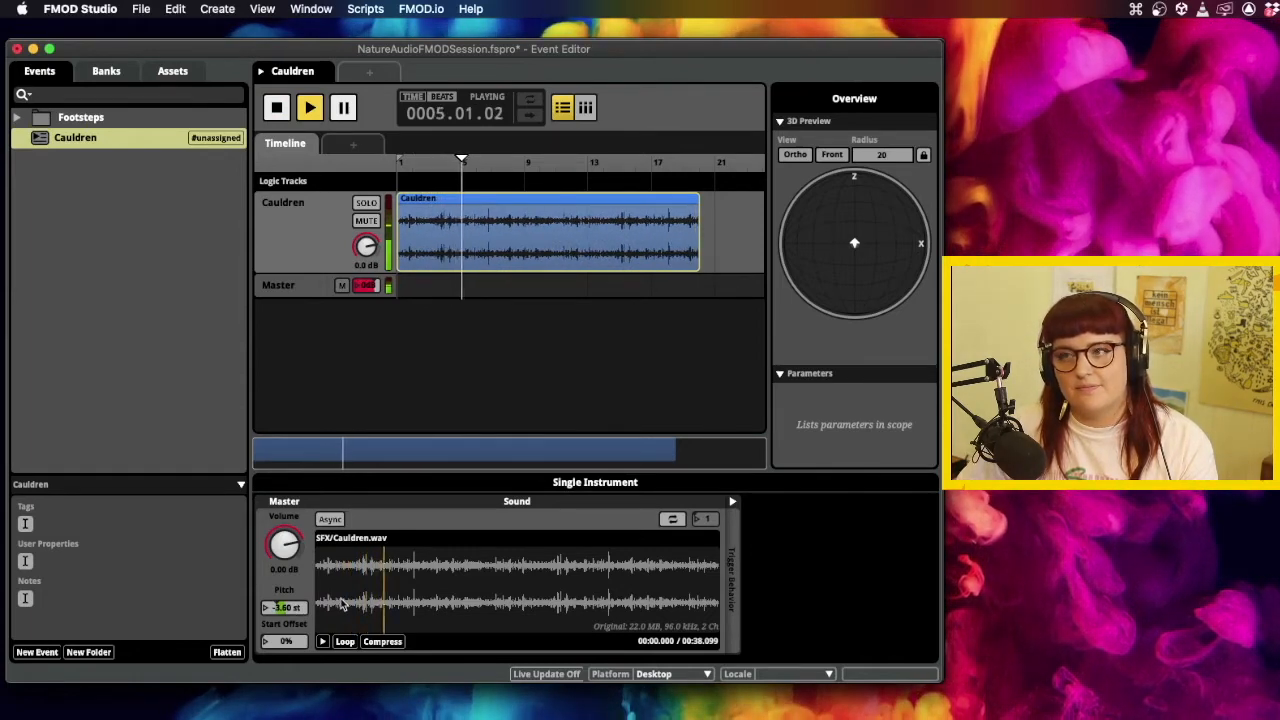
key(space)
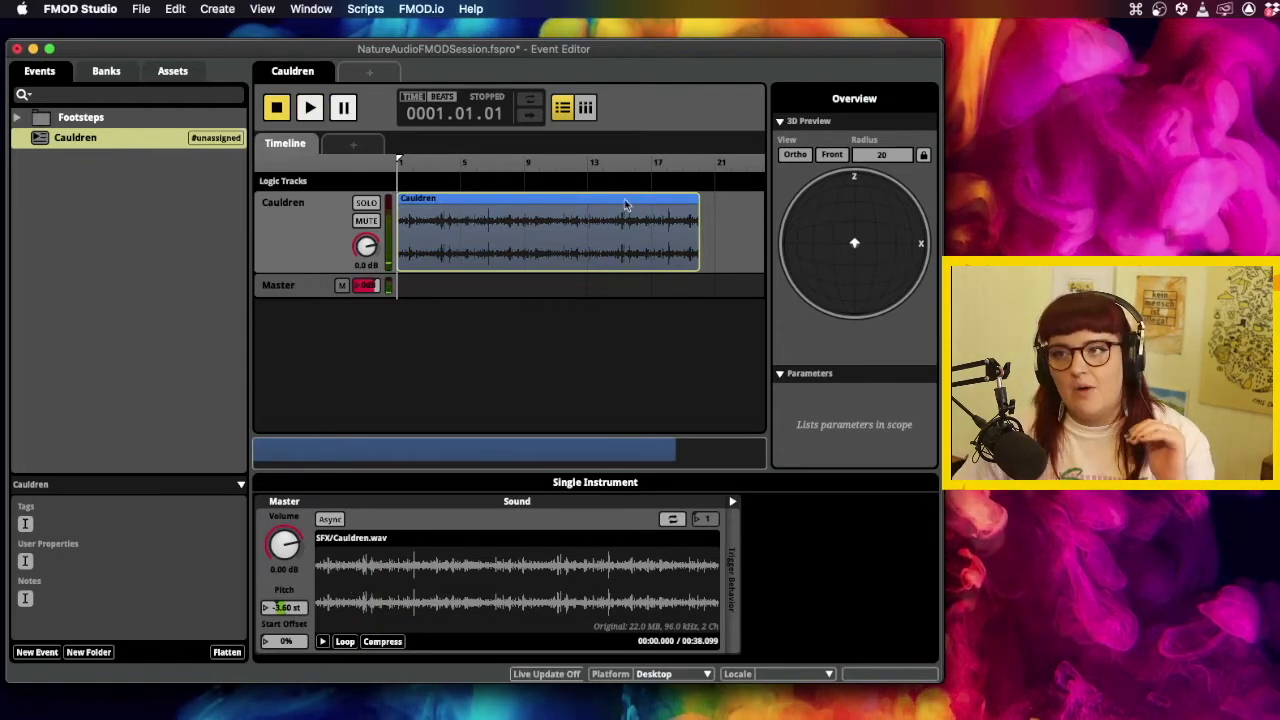
Extend the Cauldren instrument to just before bar 24 and add a loop region spanning its whole length.
drag(698, 199, 633, 199)
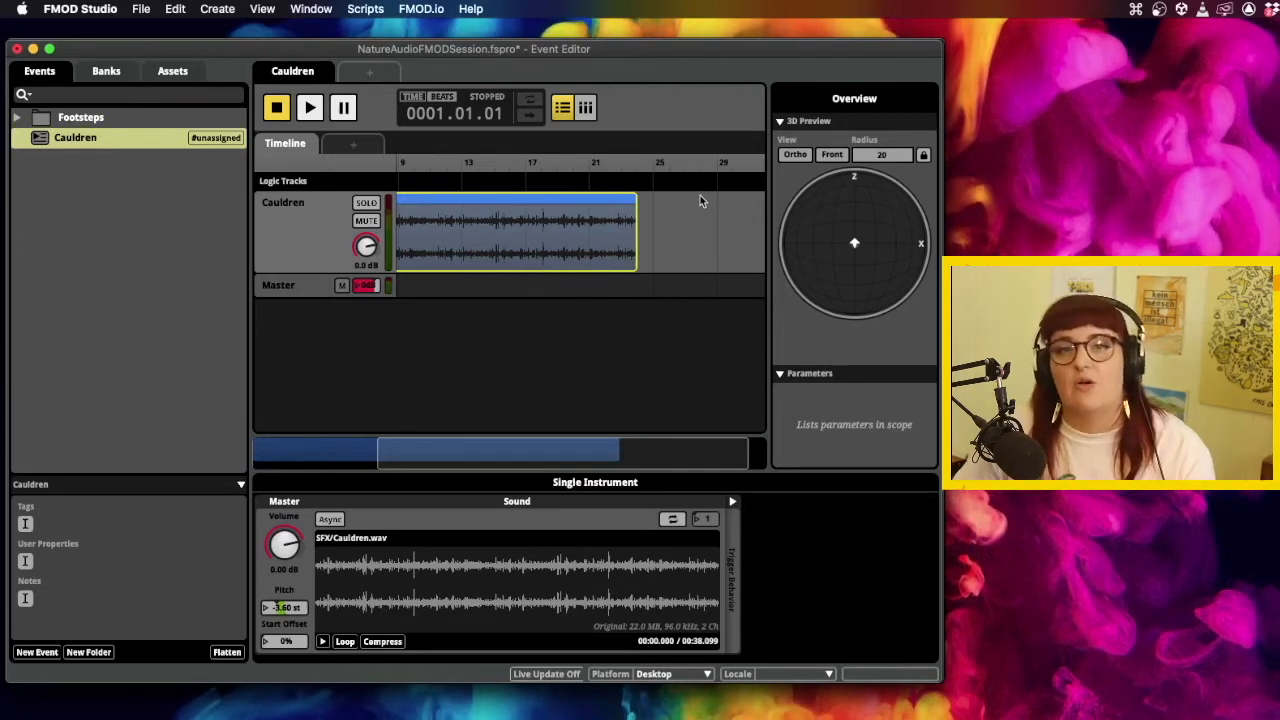
scroll(691, 190, left, 5)
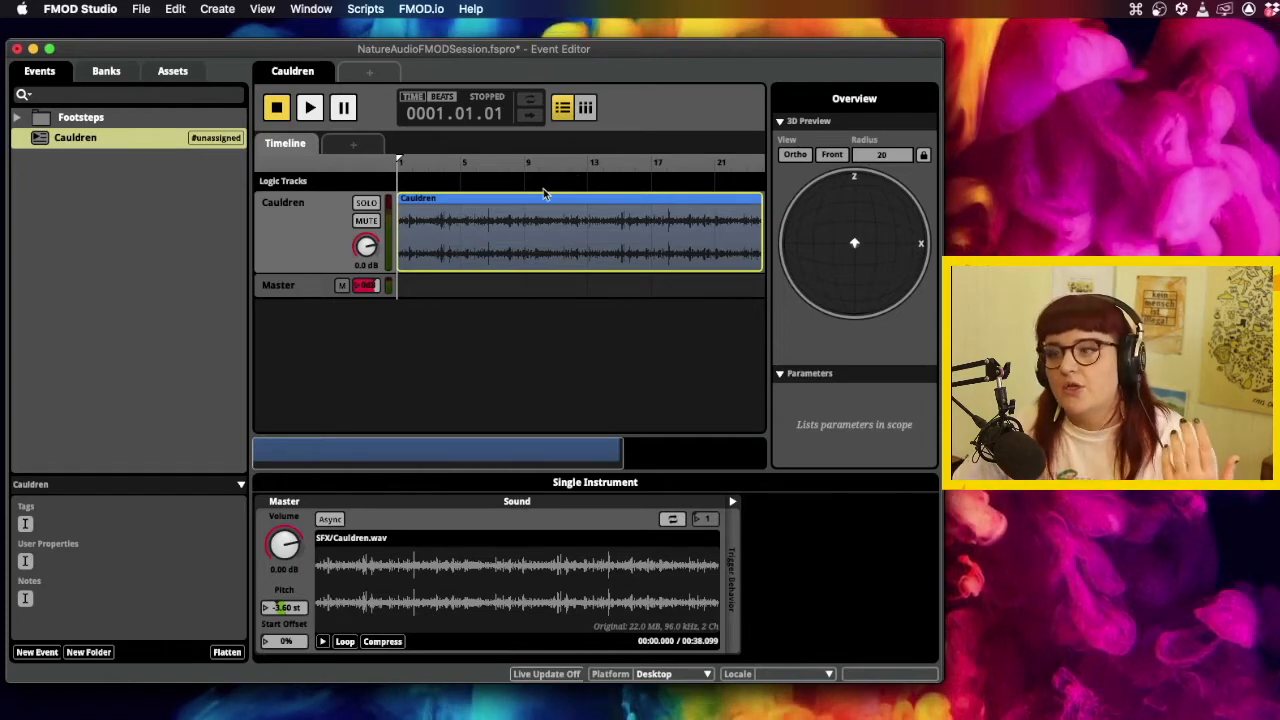
right_click(477, 187)
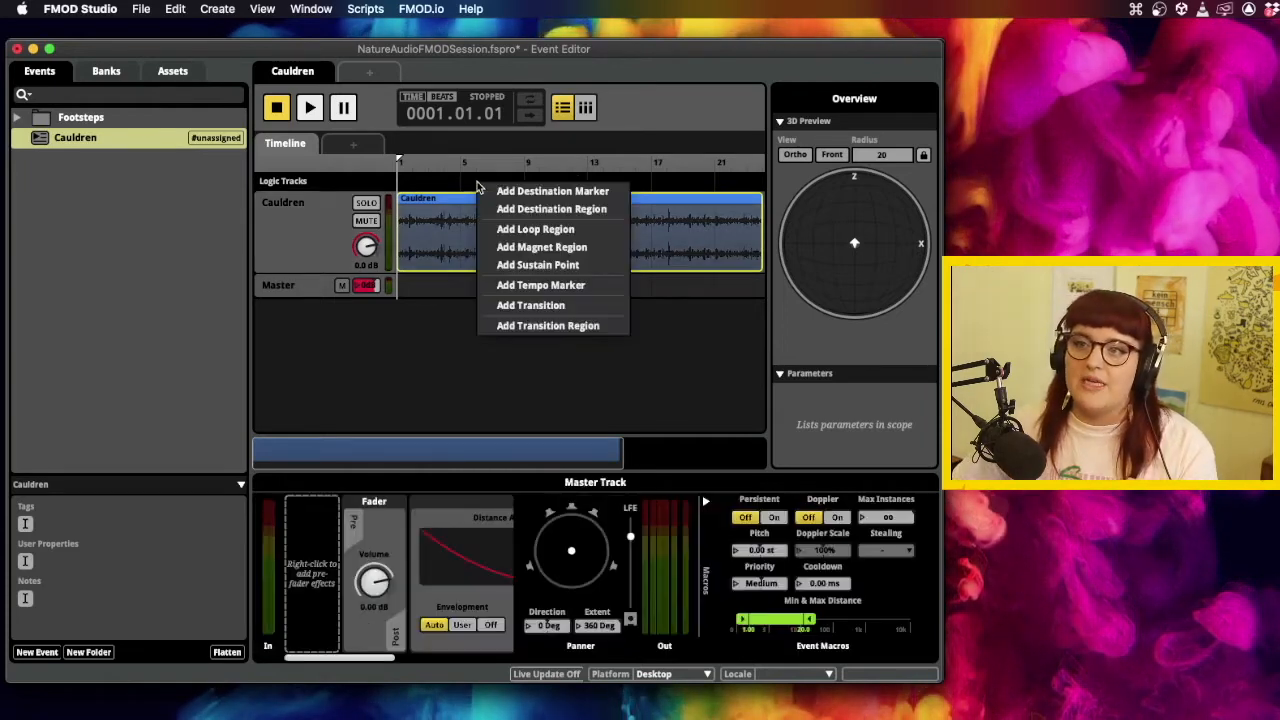
click(519, 231)
drag(522, 184, 664, 184)
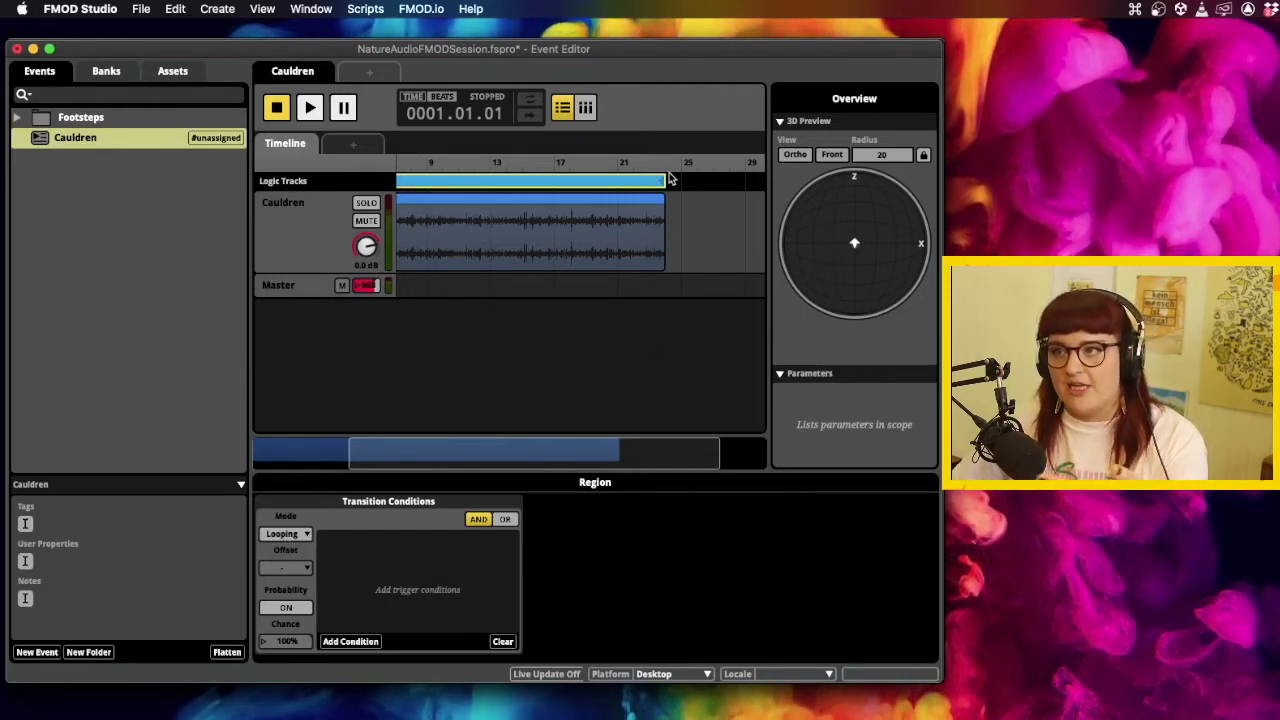
Play the event through the loop point twice, starting from about bar 22 and from about bar 23.
click(637, 163)
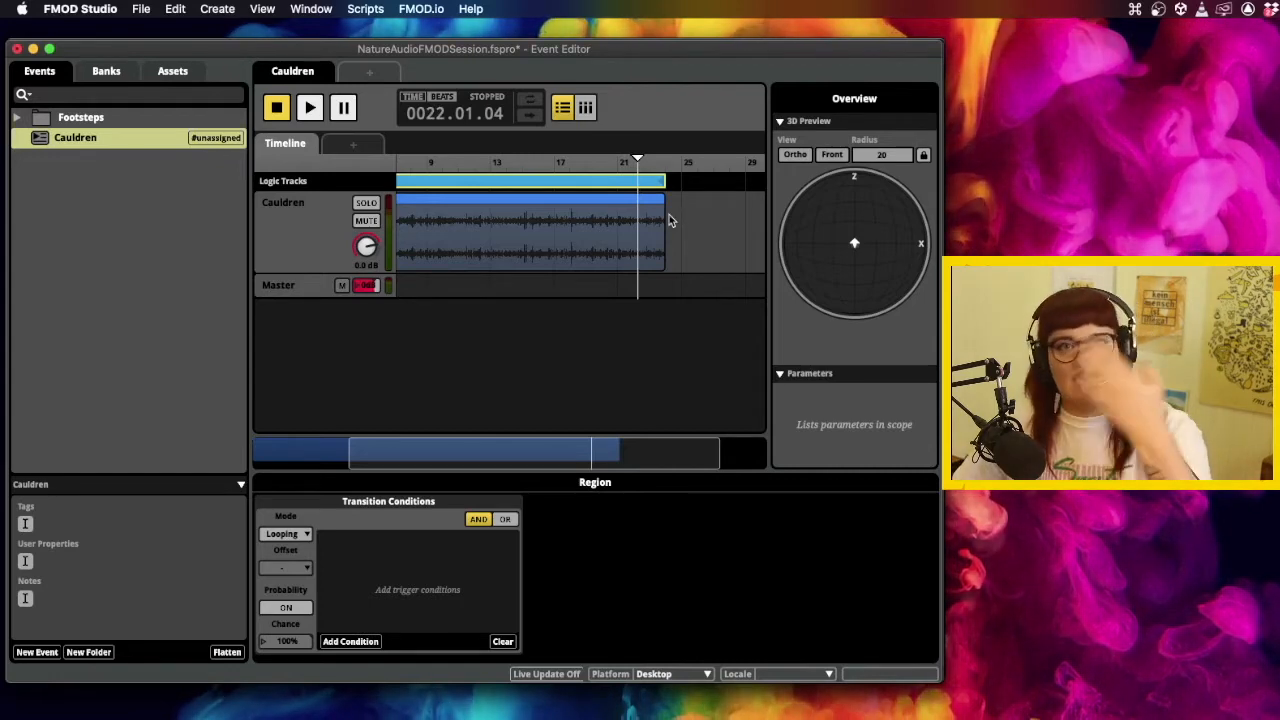
key(space)
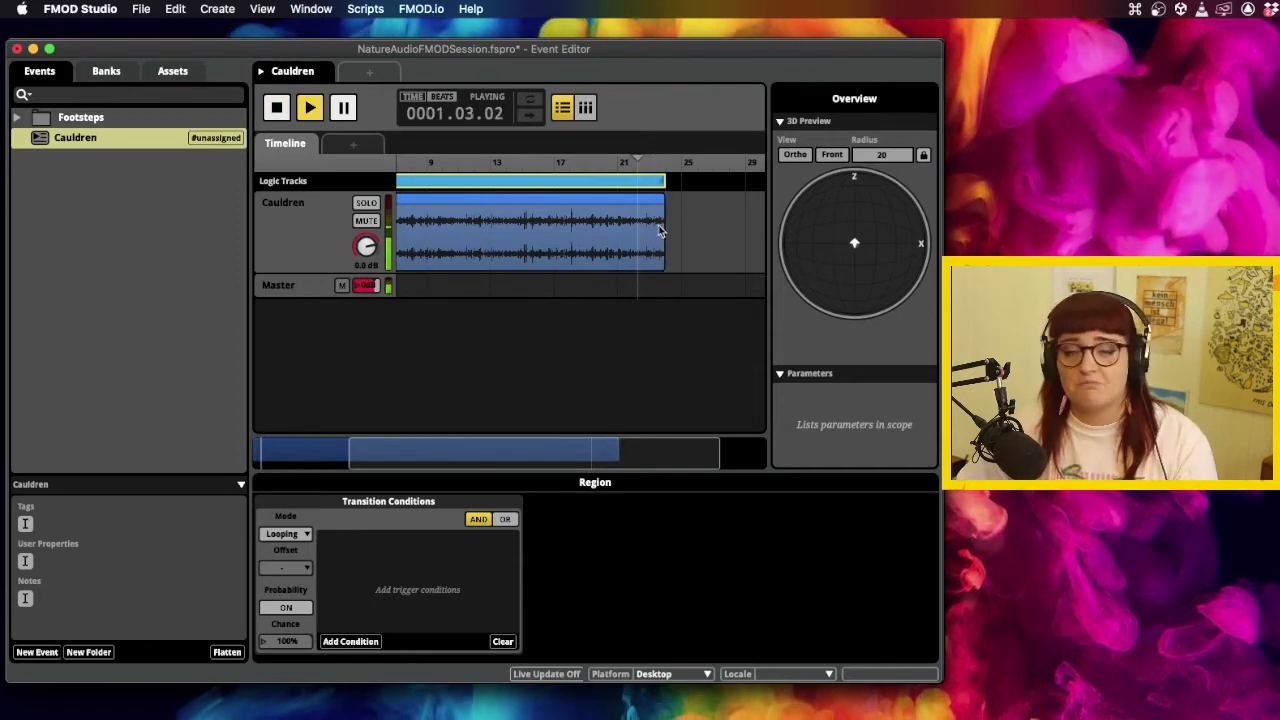
key(space)
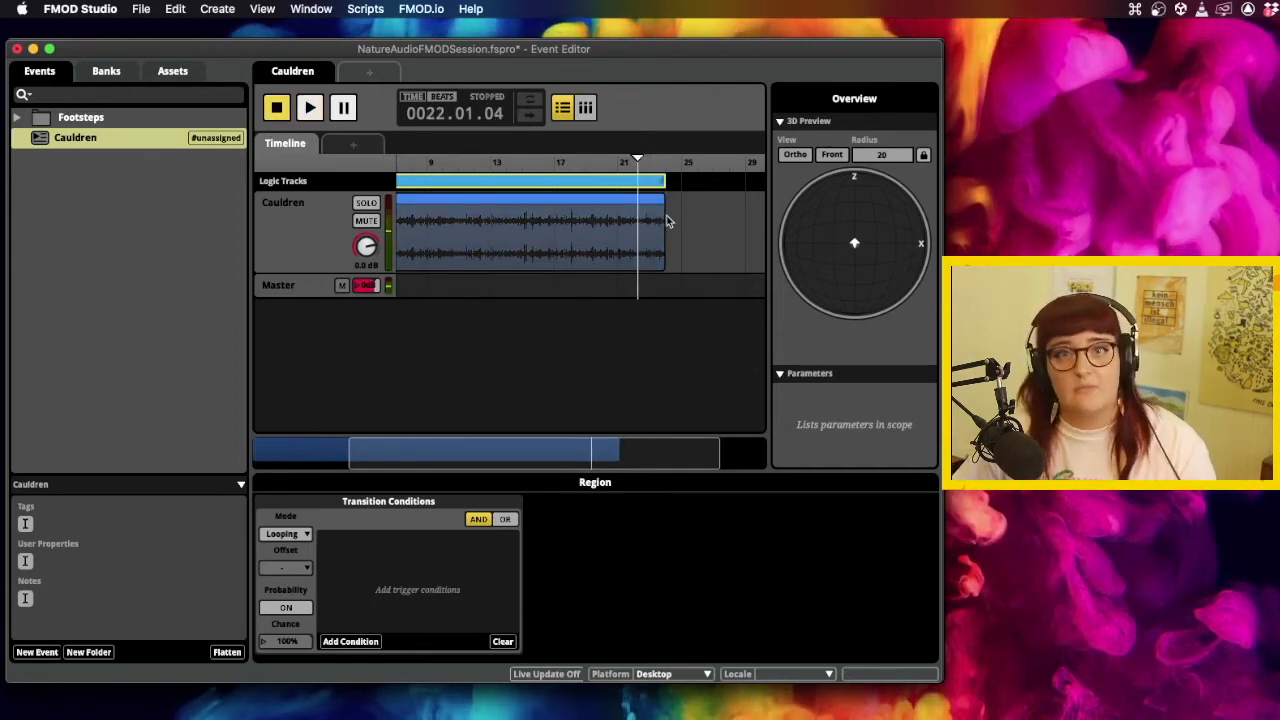
scroll(666, 213, left, 3)
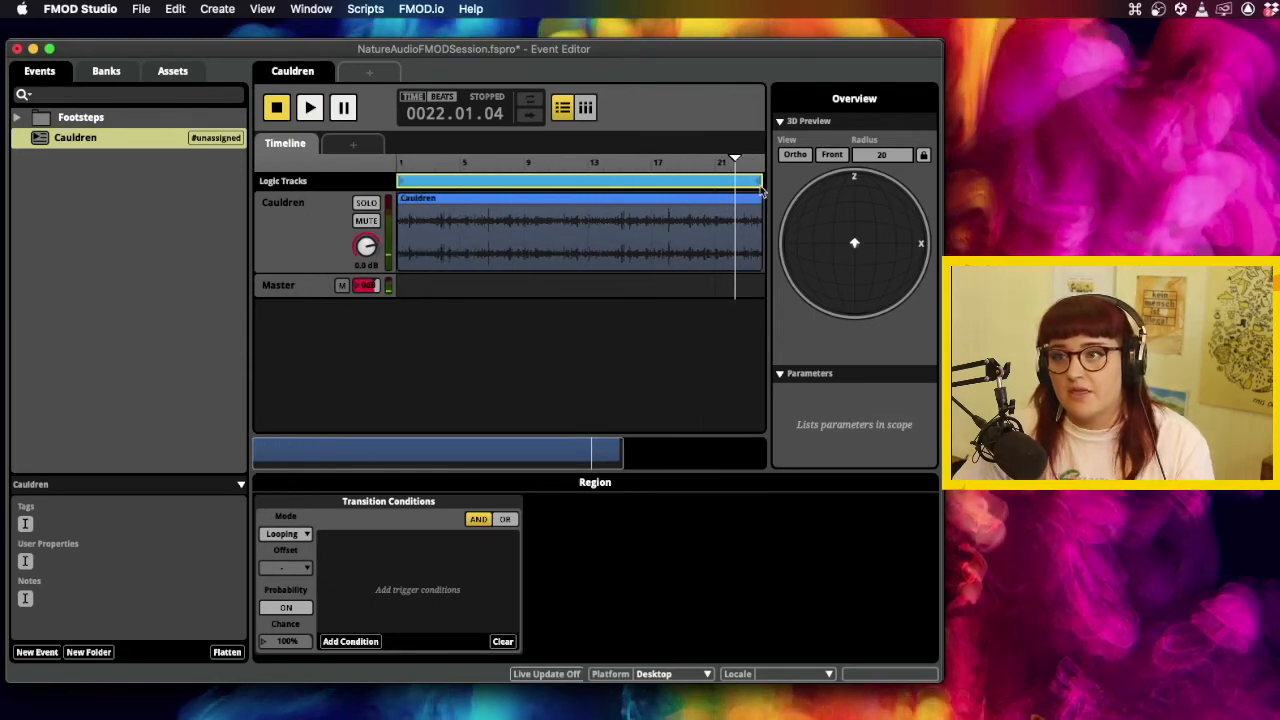
drag(752, 168, 716, 168)
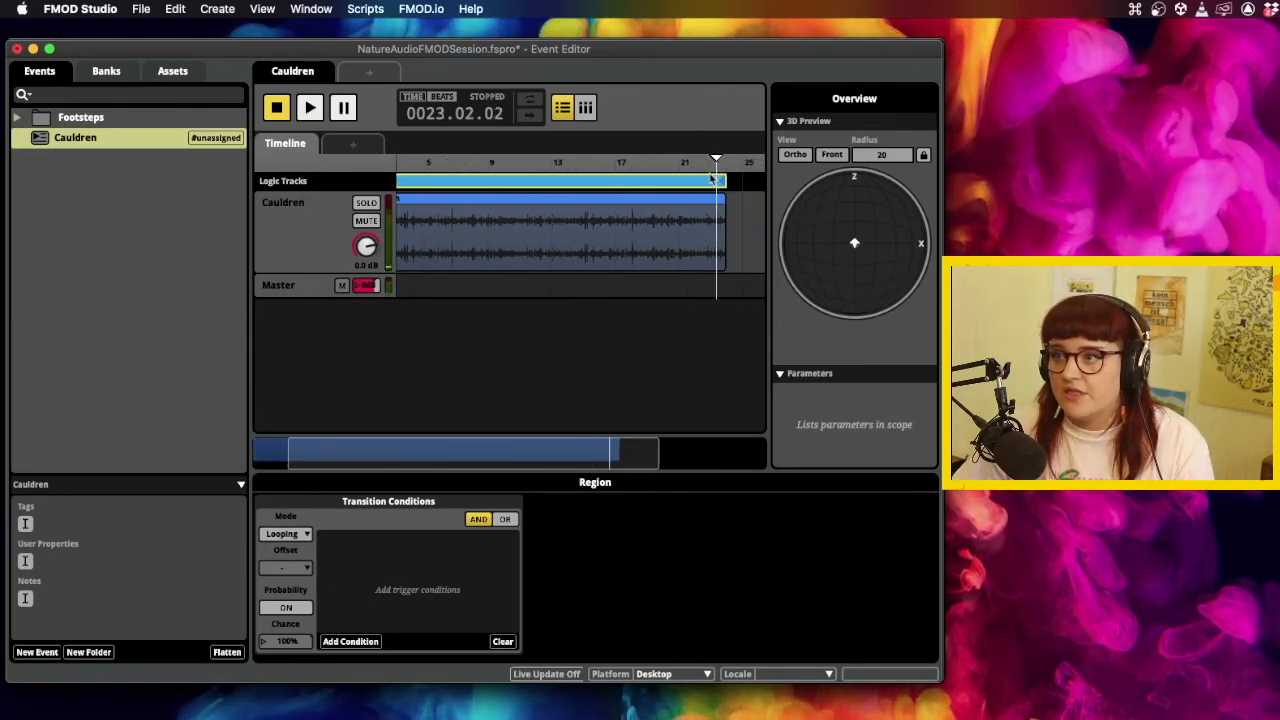
click(660, 229)
key(space)
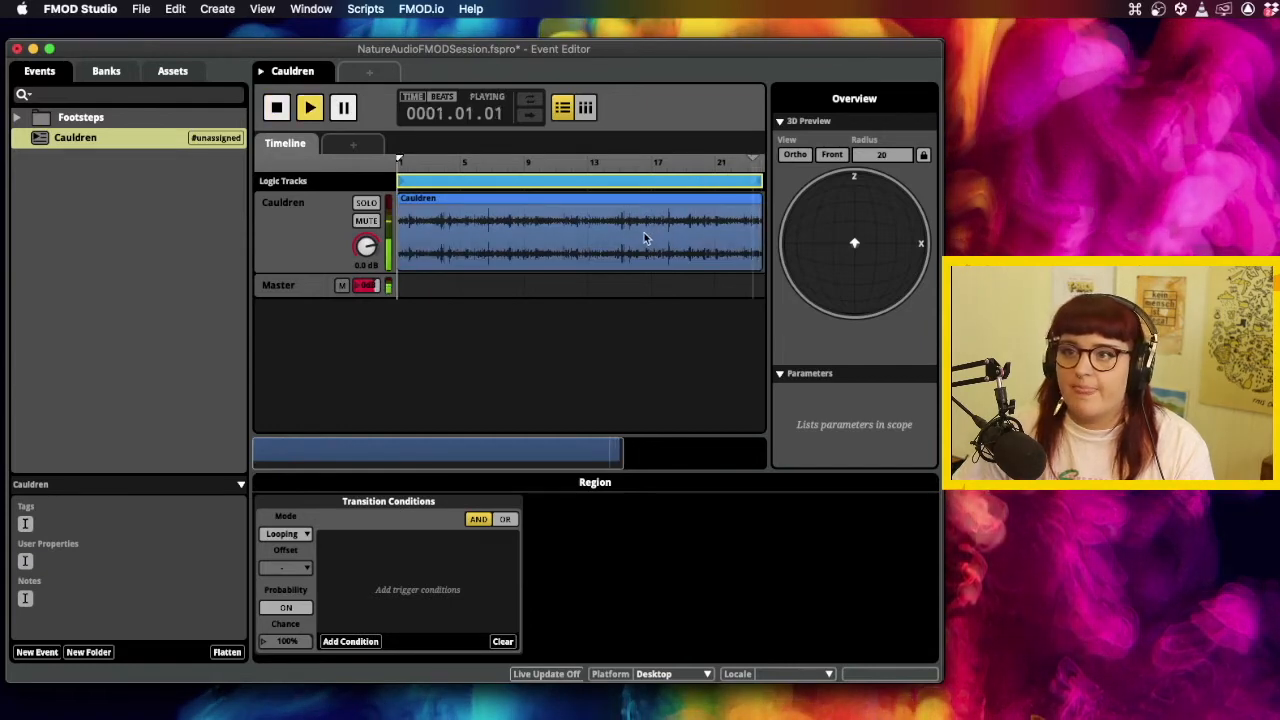
key(space)
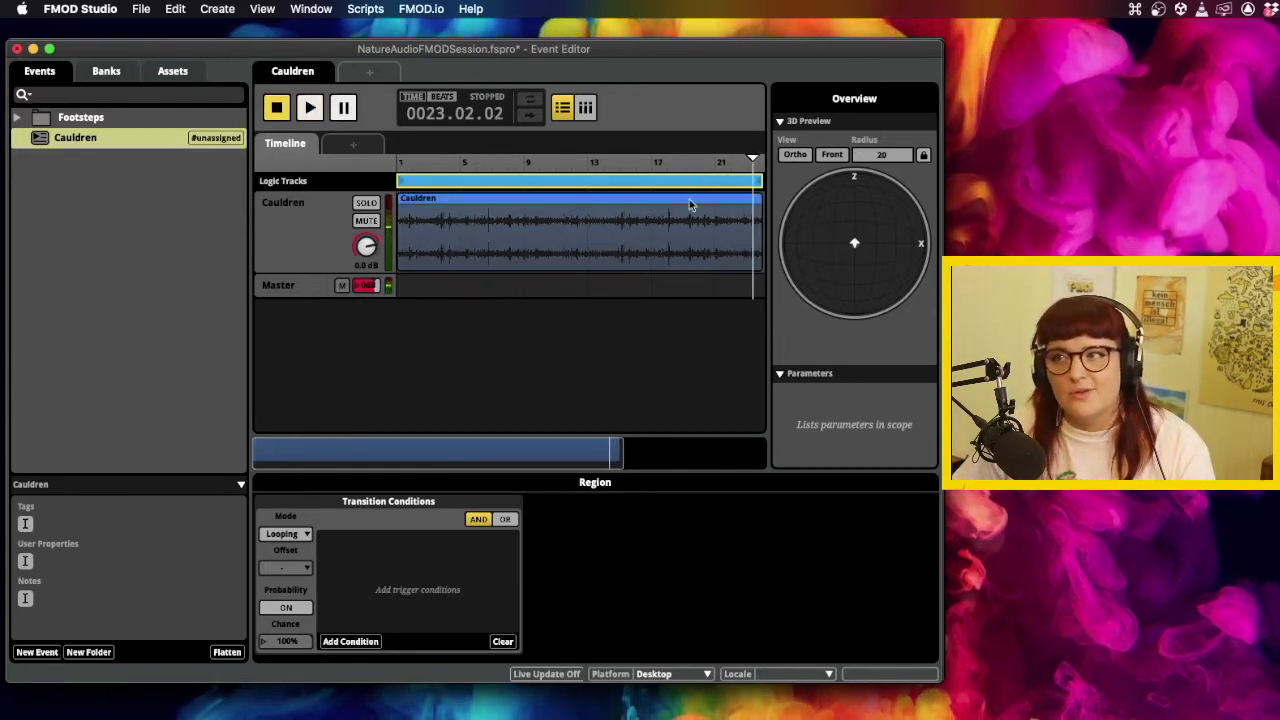
Trim the loop region to run from about halfway through bar 1 to about a quarter into bar 23.
drag(758, 181, 662, 181)
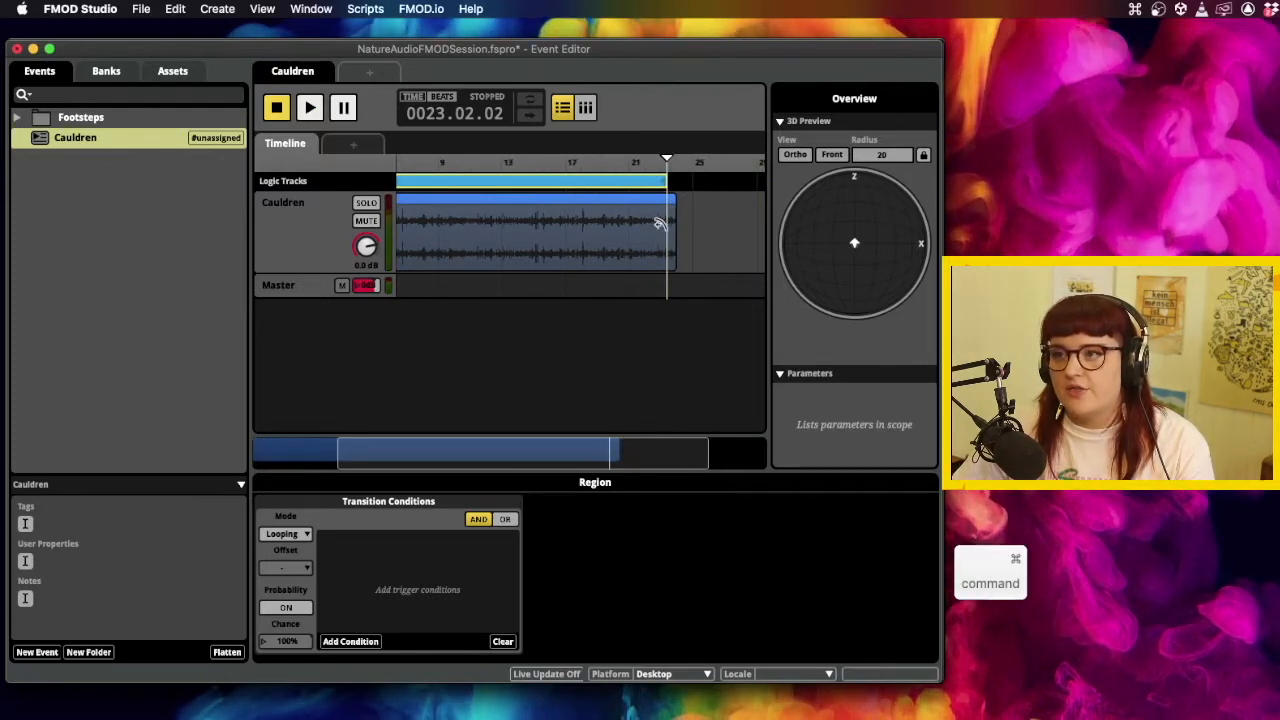
alt+scroll(660, 222, up, 5)
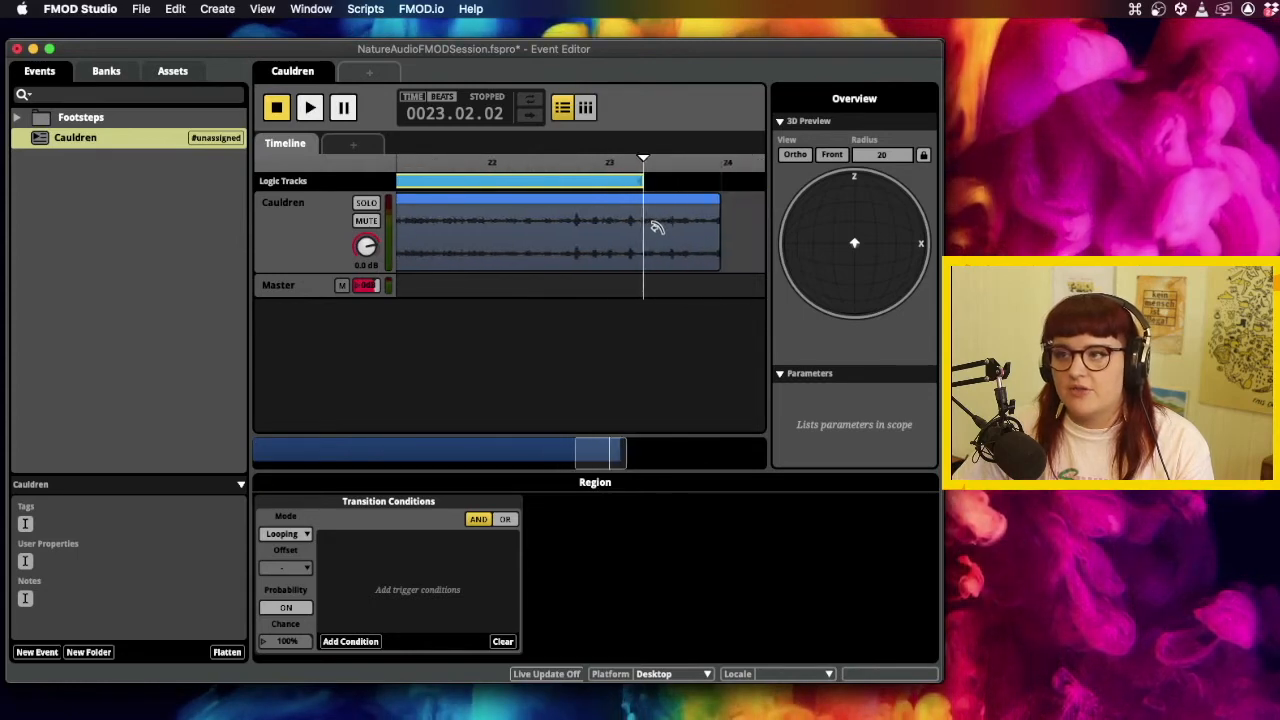
drag(595, 181, 626, 181)
scroll(620, 197, left, 10)
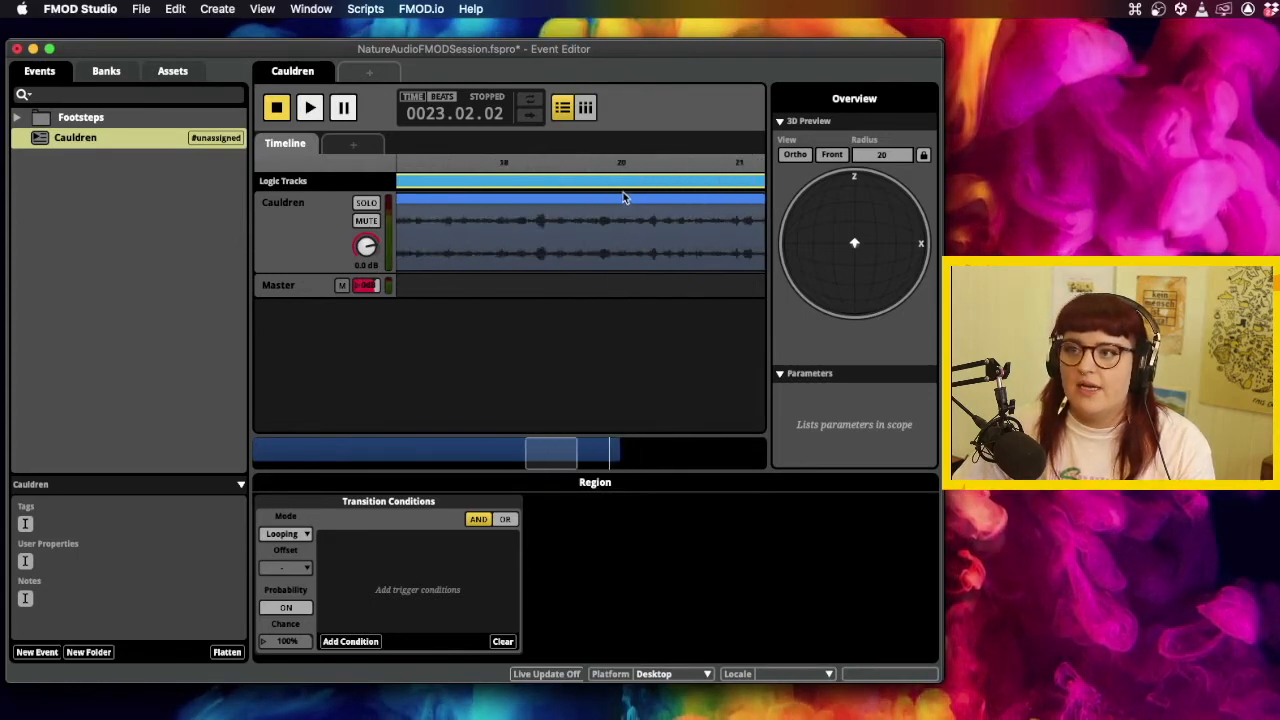
scroll(612, 197, left, 8)
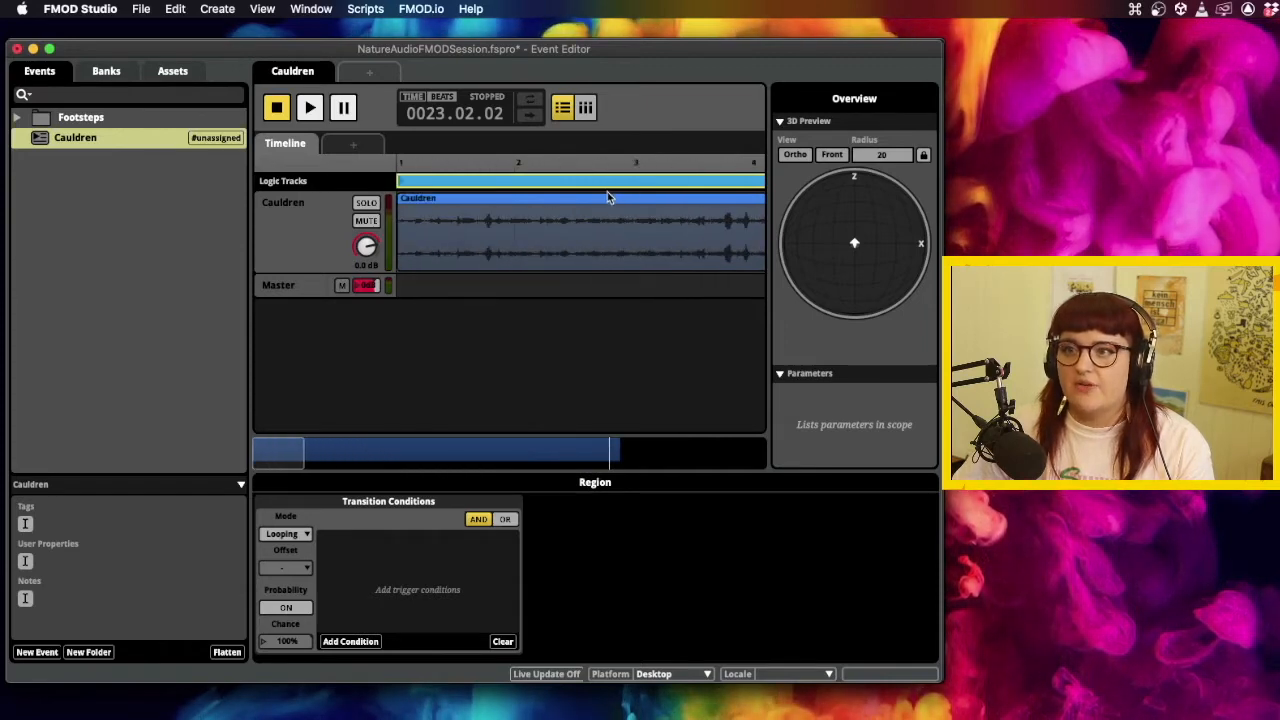
drag(401, 185, 464, 186)
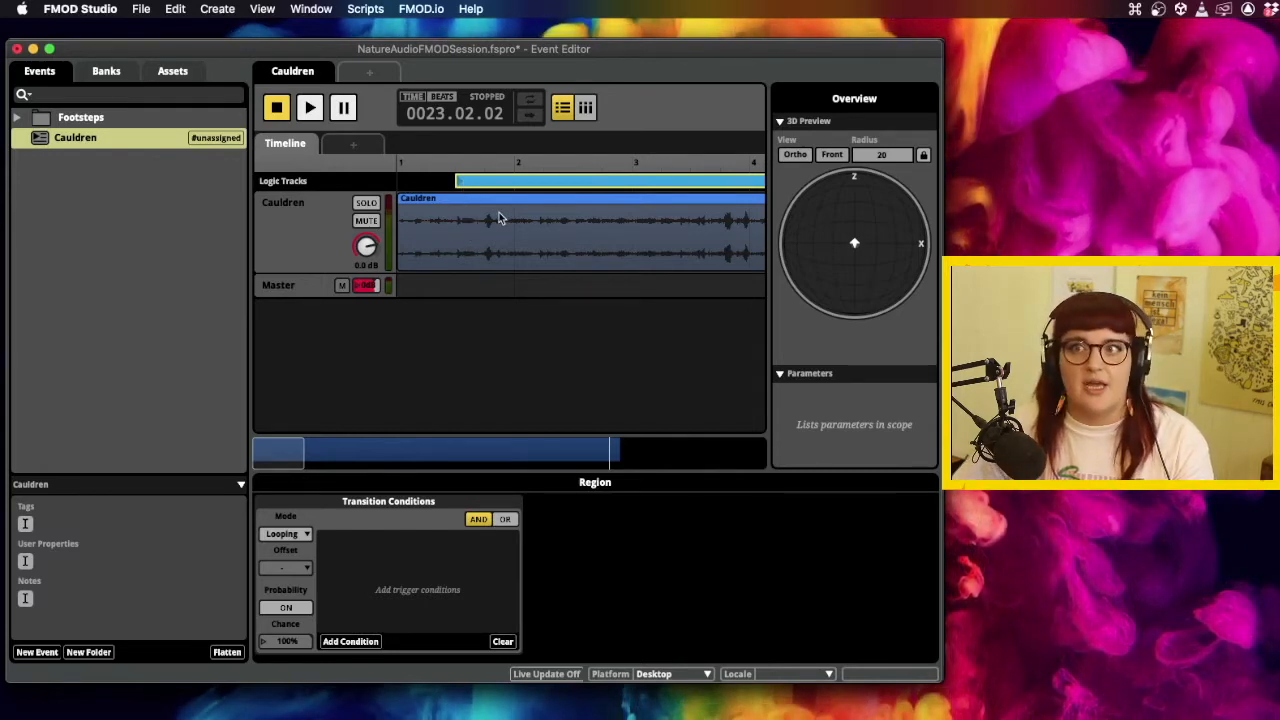
alt+scroll(545, 228, down, 5)
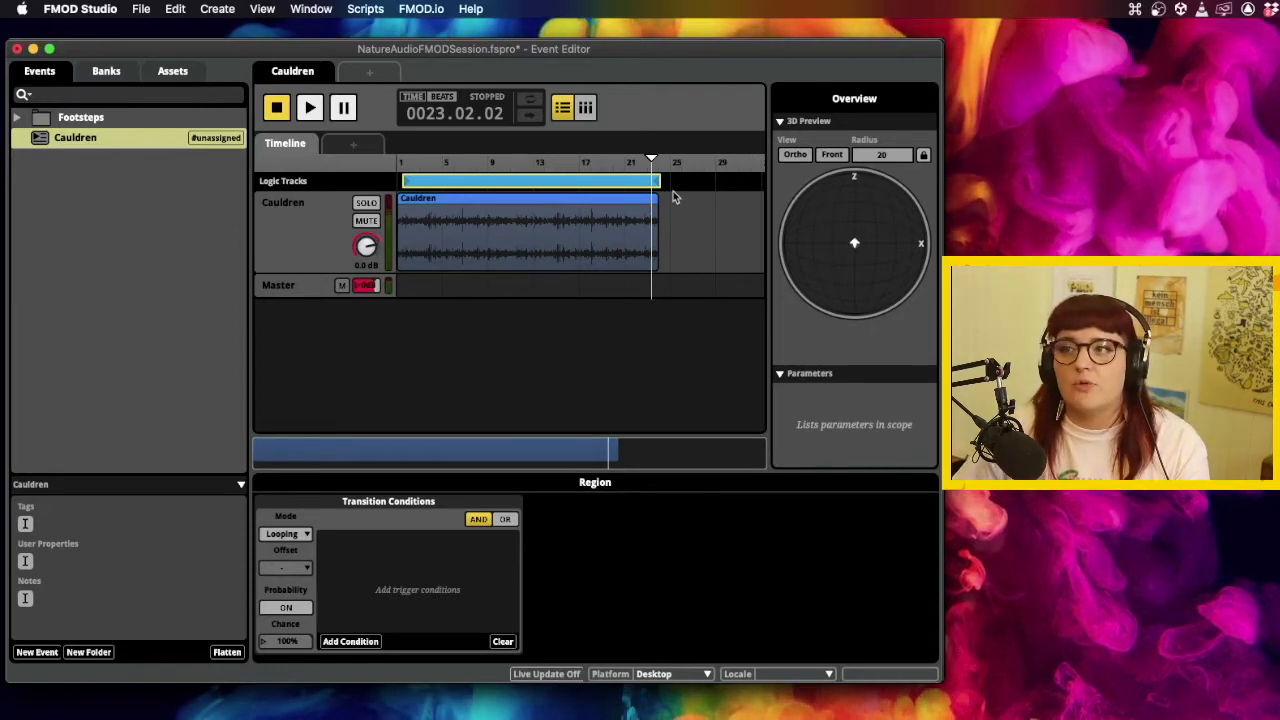
drag(651, 181, 646, 182)
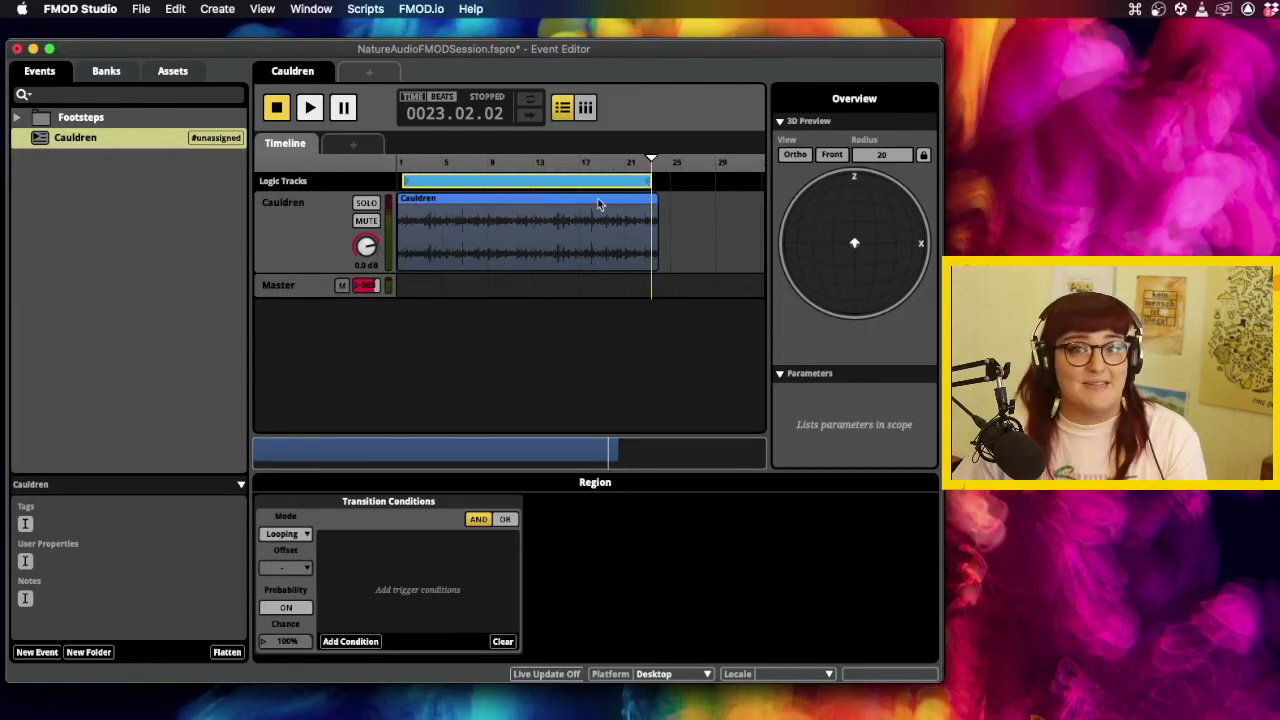
Play back the trimmed loop from about bar 22 to hear the transition to its start.
click(646, 216)
click(638, 162)
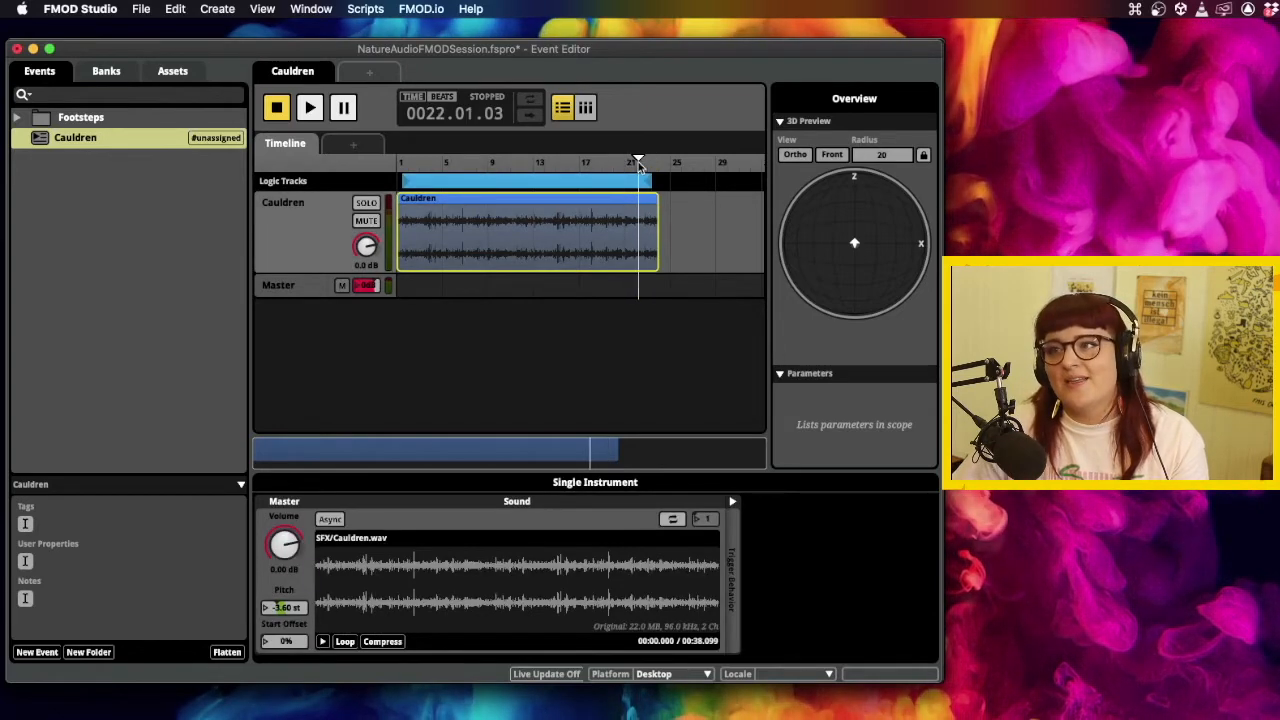
key(space)
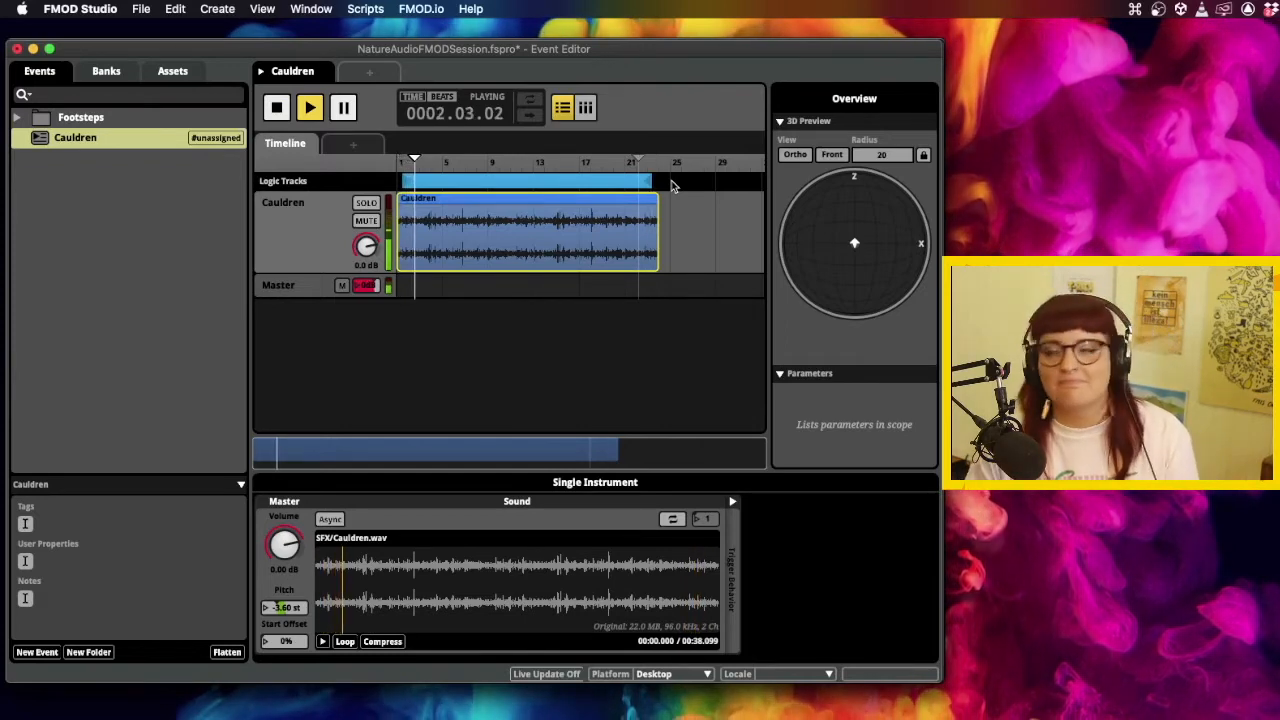
key(space)
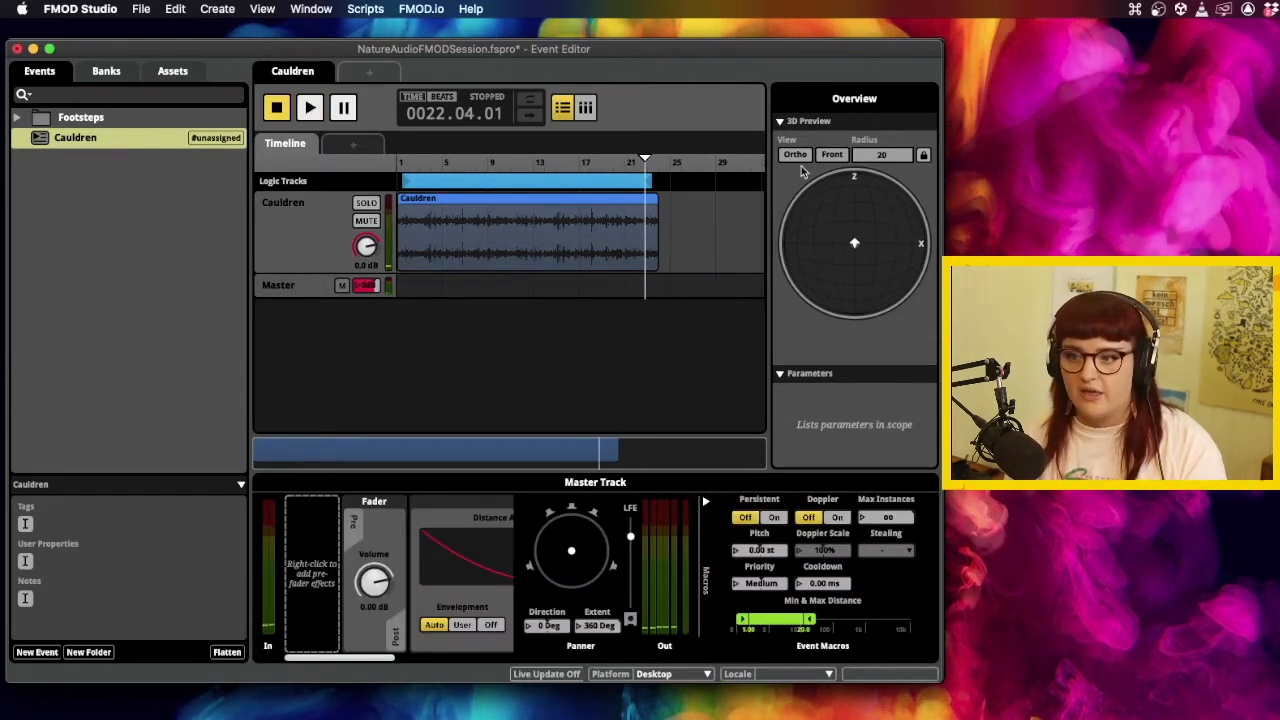
Examine the Master track's signal chain, including the fader and the Spatializer's distance attenuation, sound size and extent settings.
scroll(340, 550, right, 3)
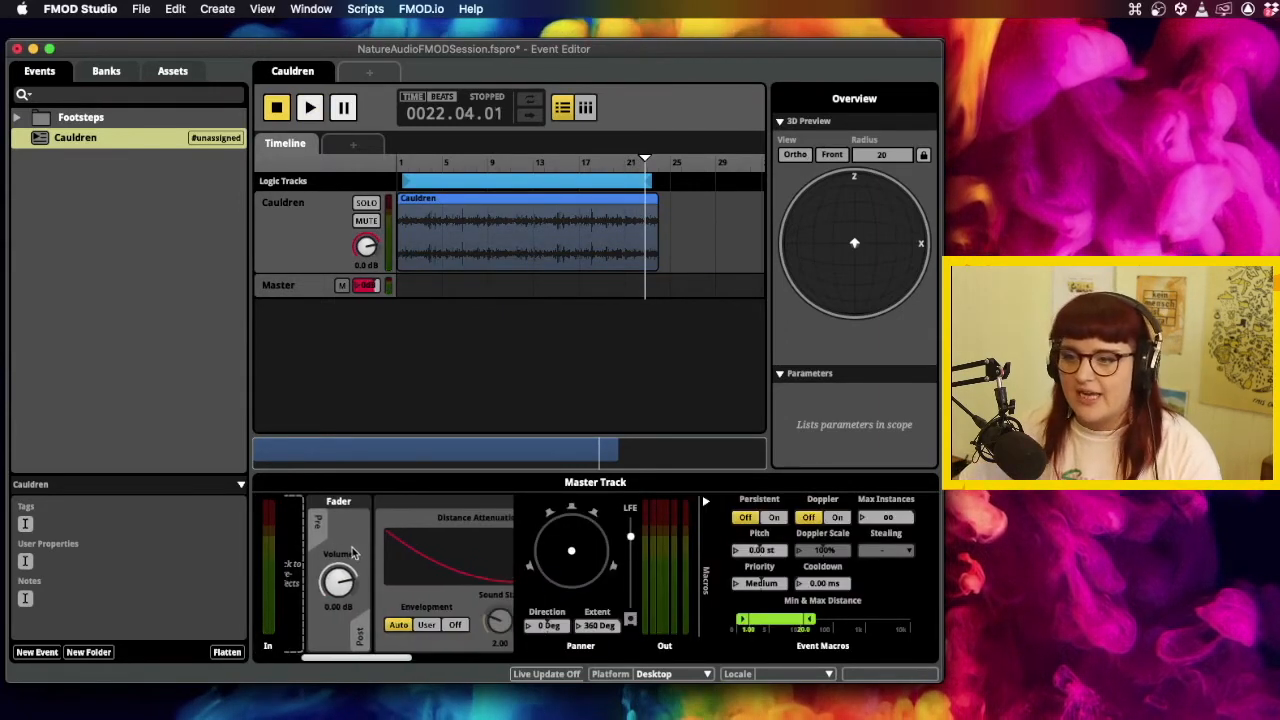
scroll(370, 557, right, 3)
scroll(391, 557, left, 2)
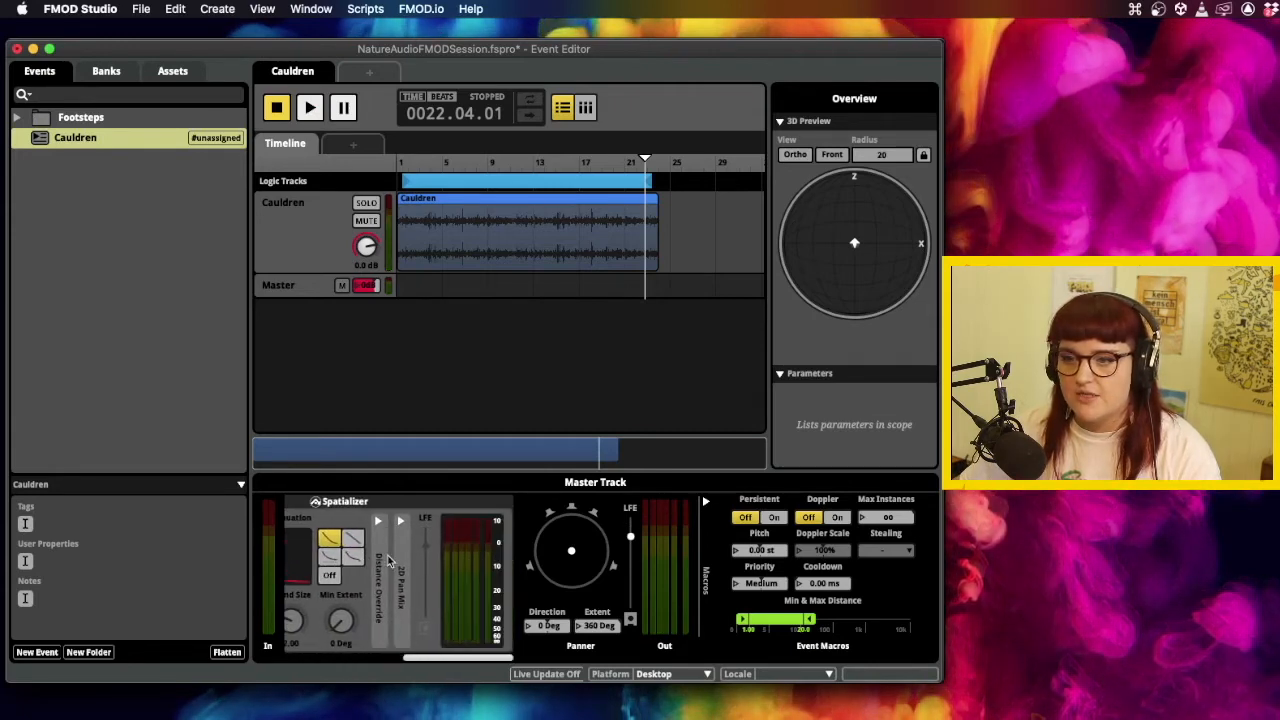
scroll(391, 557, left, 3)
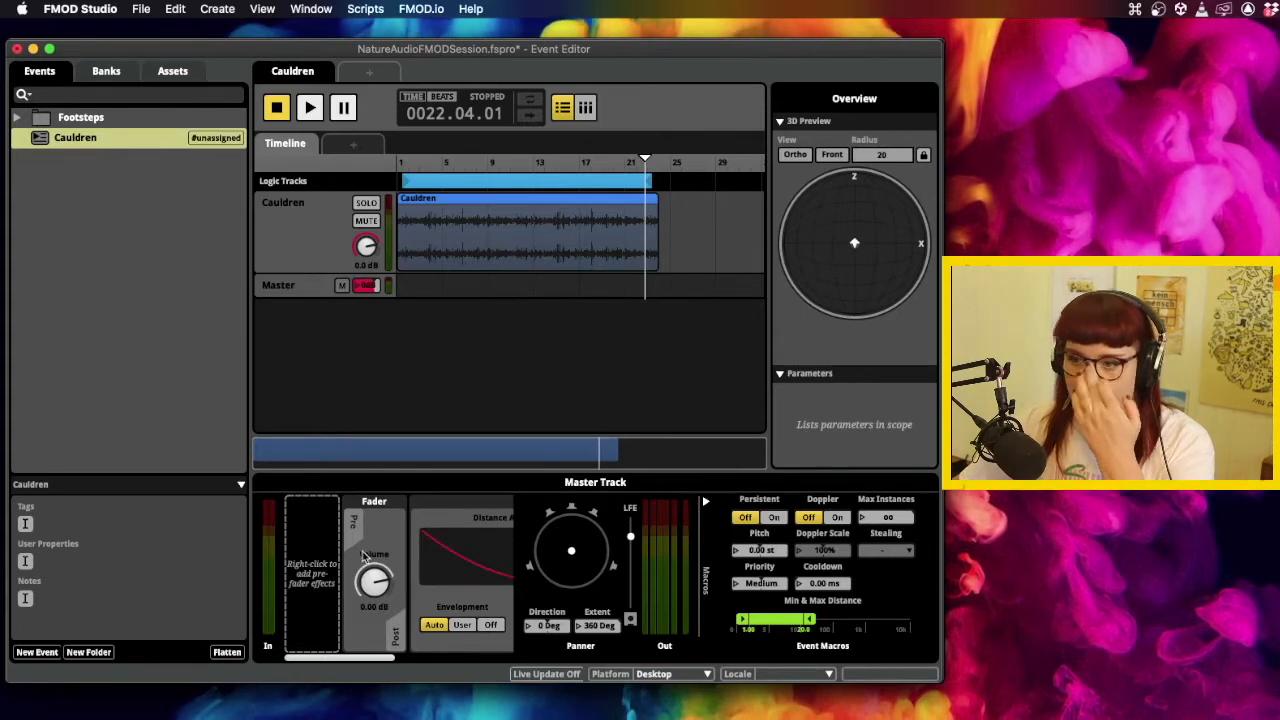
scroll(368, 555, right, 1)
scroll(368, 555, right, 3)
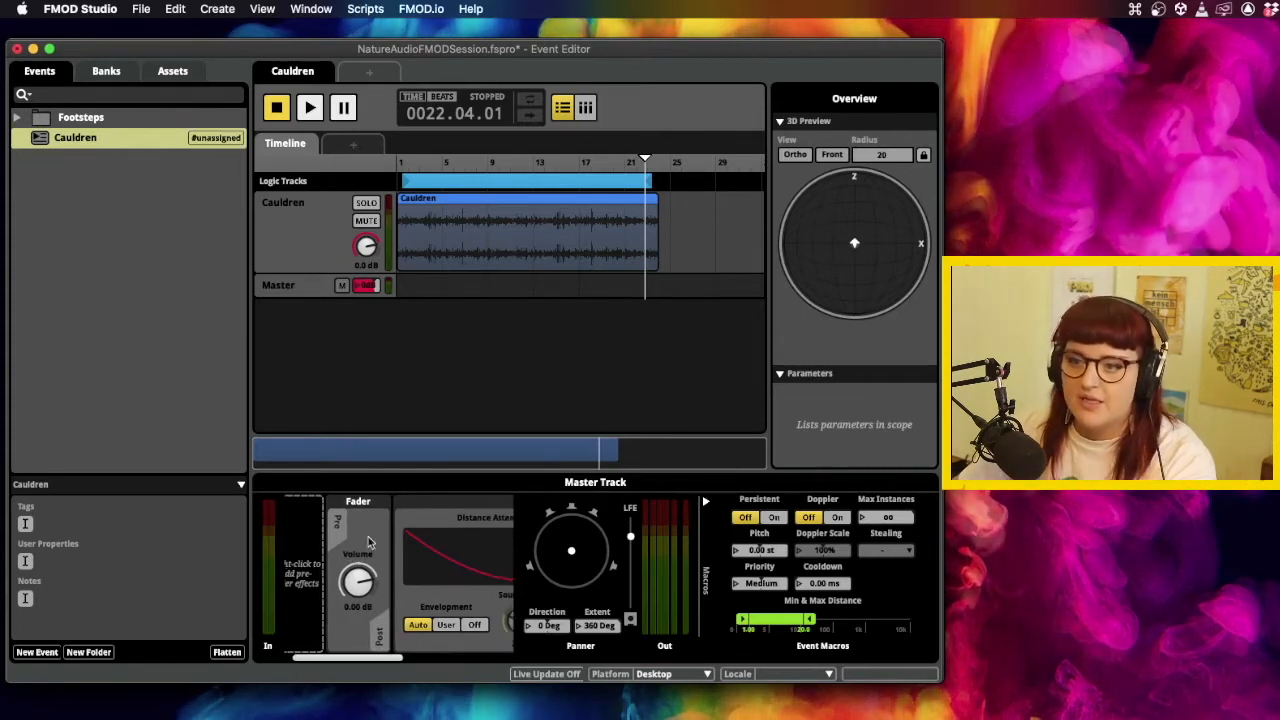
click(304, 293)
scroll(351, 610, right, 3)
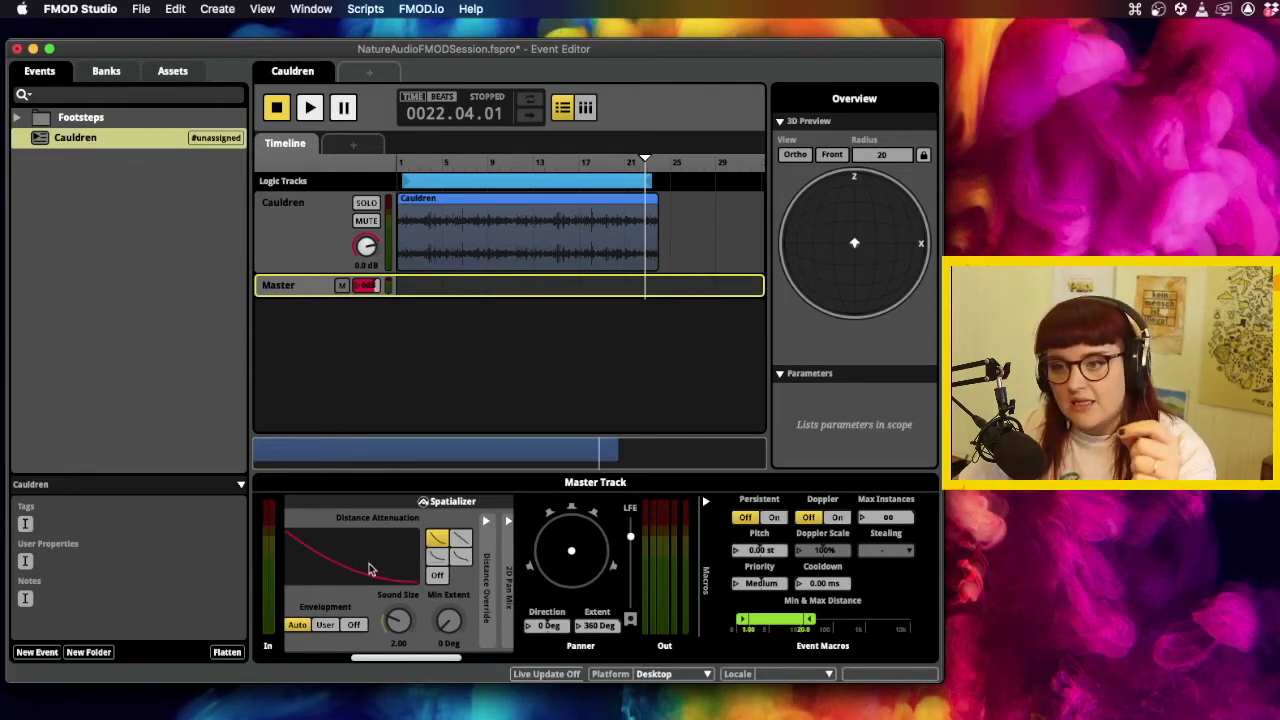
scroll(390, 554, left, 1)
scroll(390, 554, left, 3)
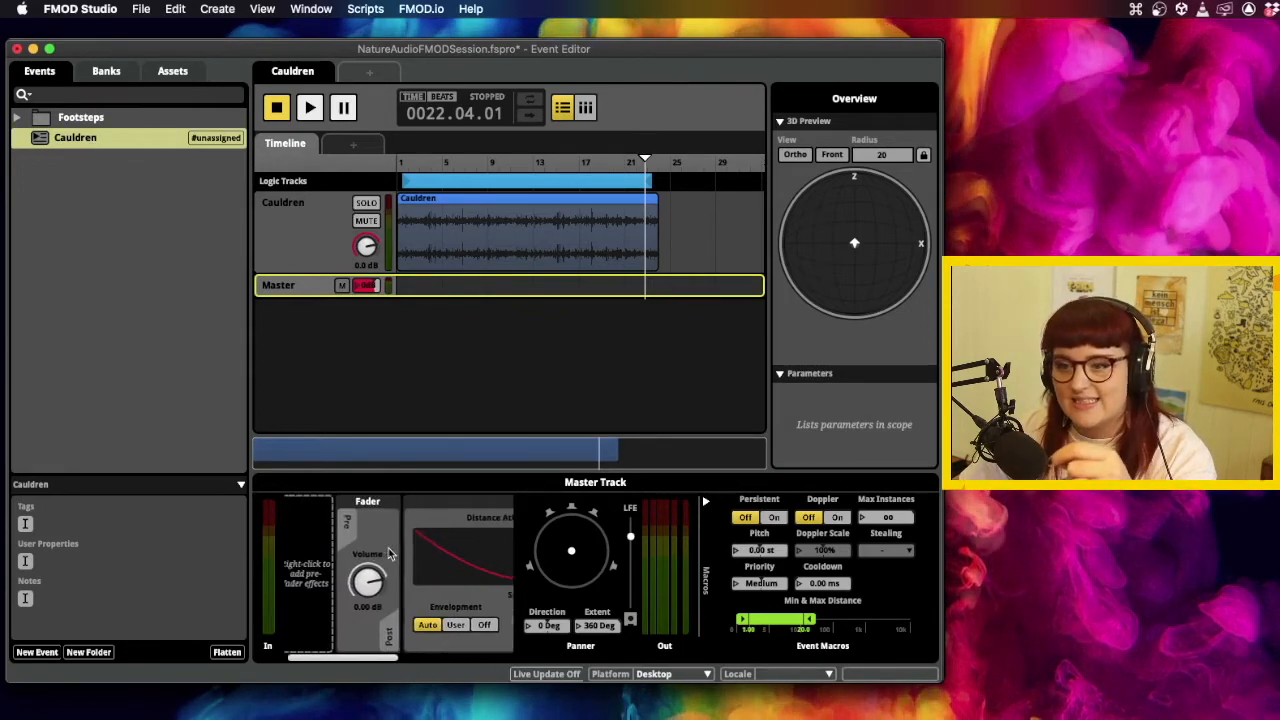
scroll(385, 554, right, 5)
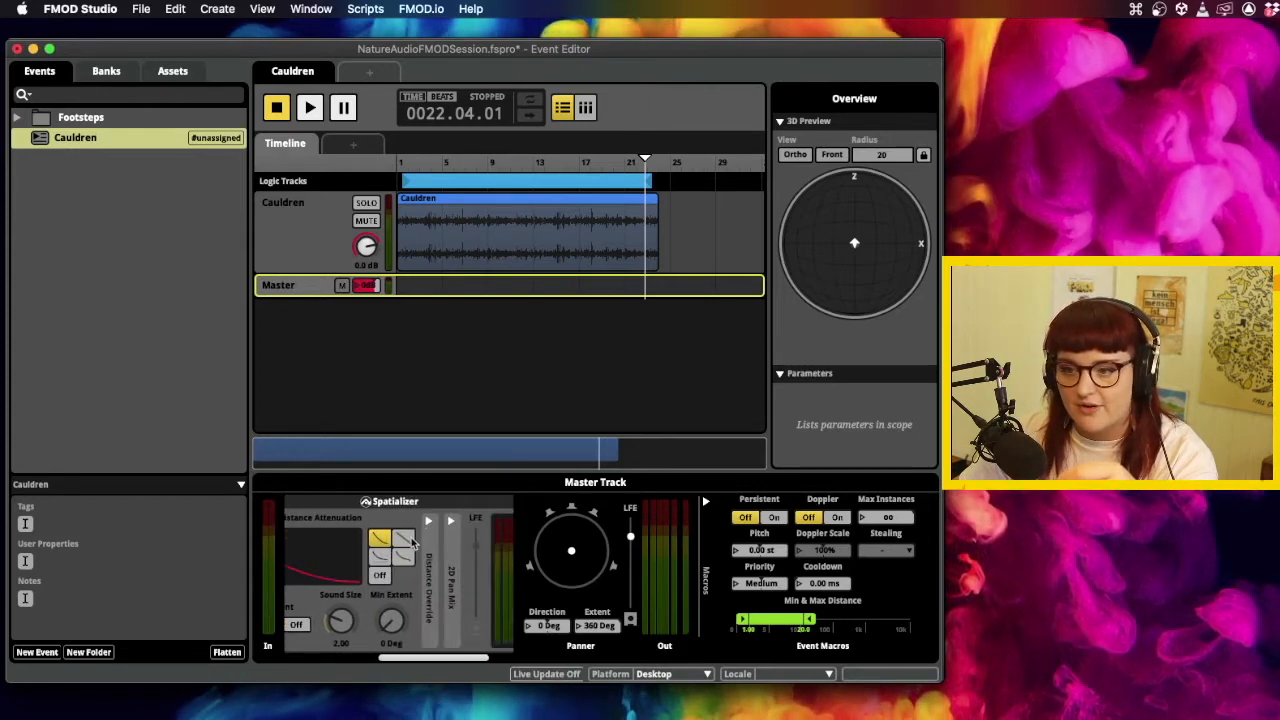
scroll(410, 545, right, 3)
Expand the Spatializer's Distance Override section and examine its minimum and maximum distance range alongside the attenuation curve.
click(379, 523)
scroll(380, 530, right, 2)
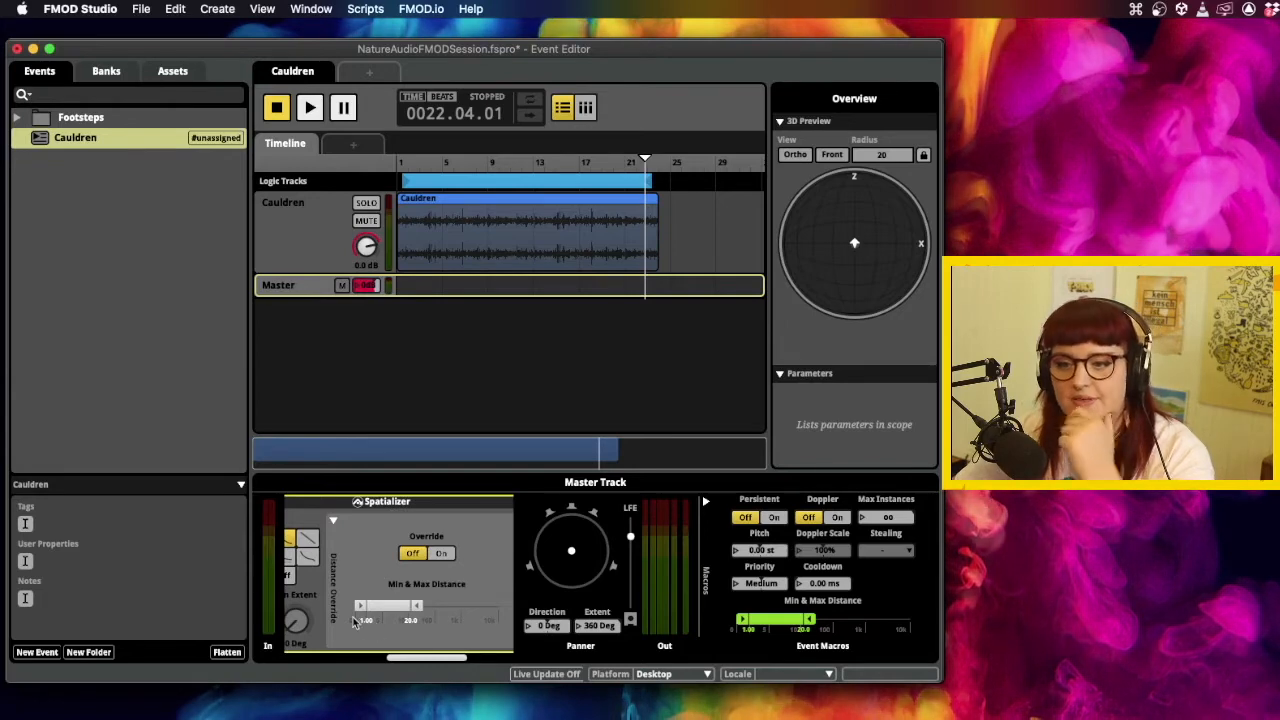
scroll(364, 625, right, 1)
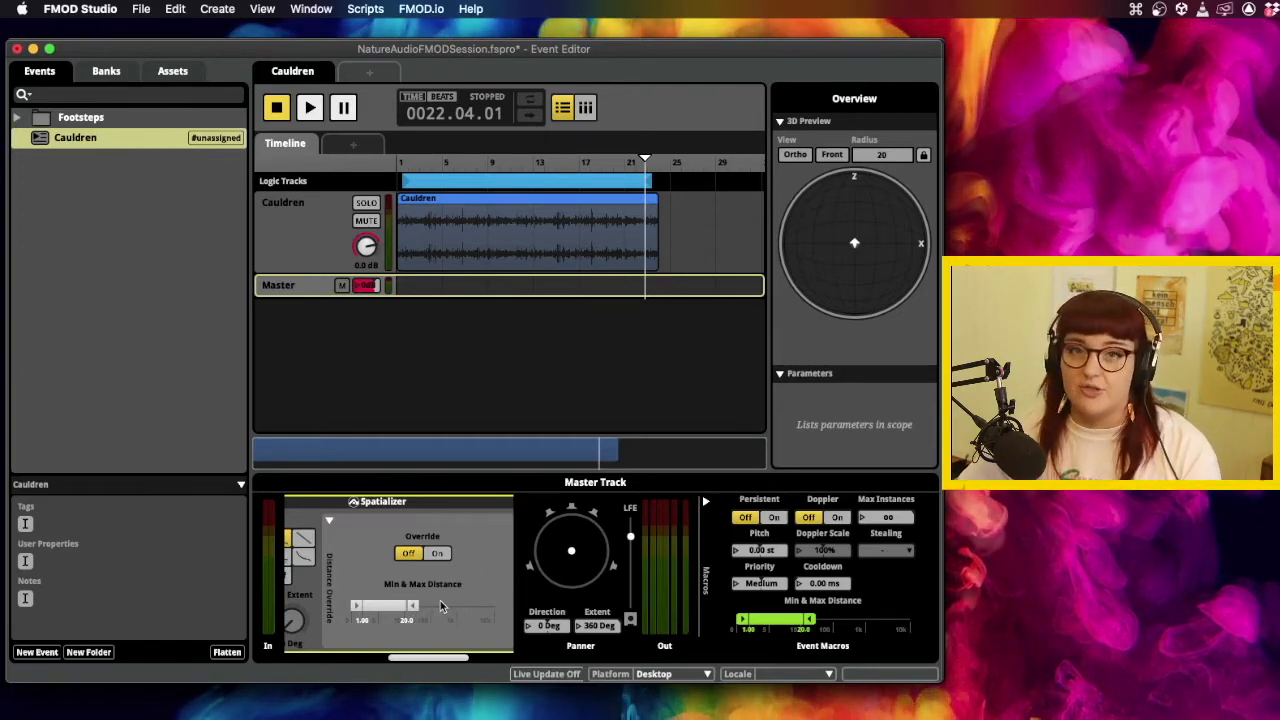
scroll(441, 605, left, 3)
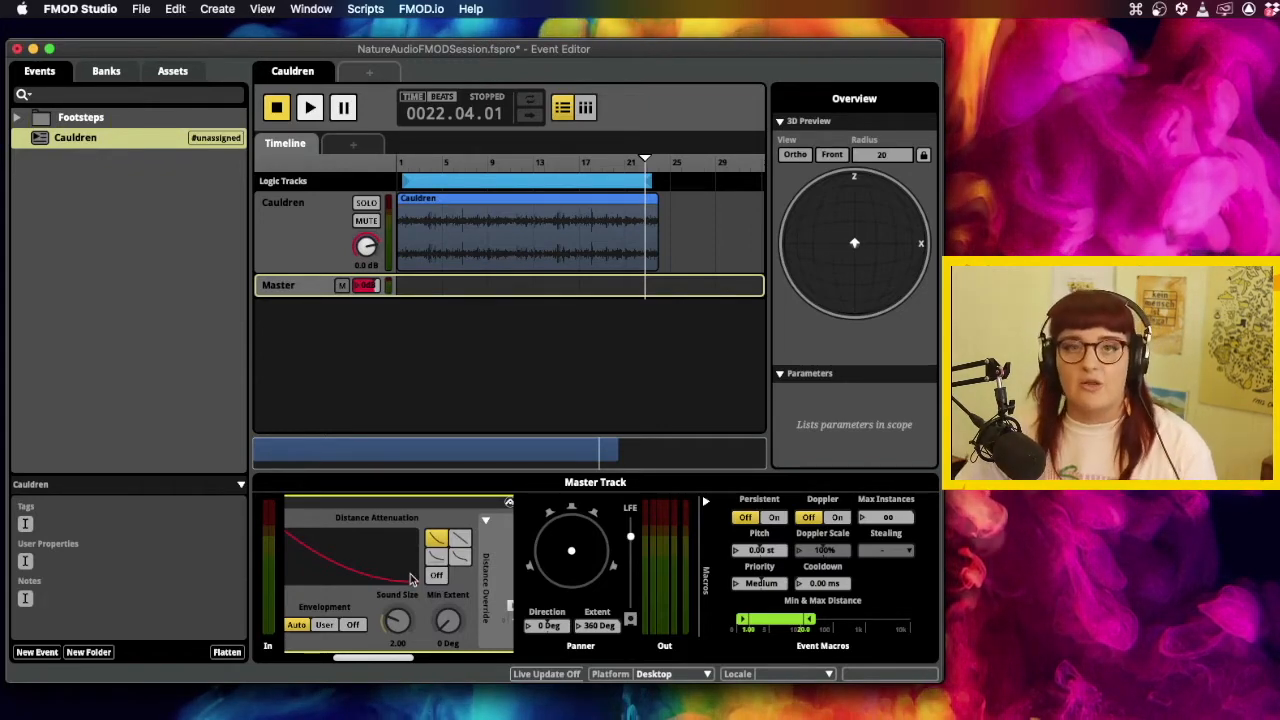
click(584, 366)
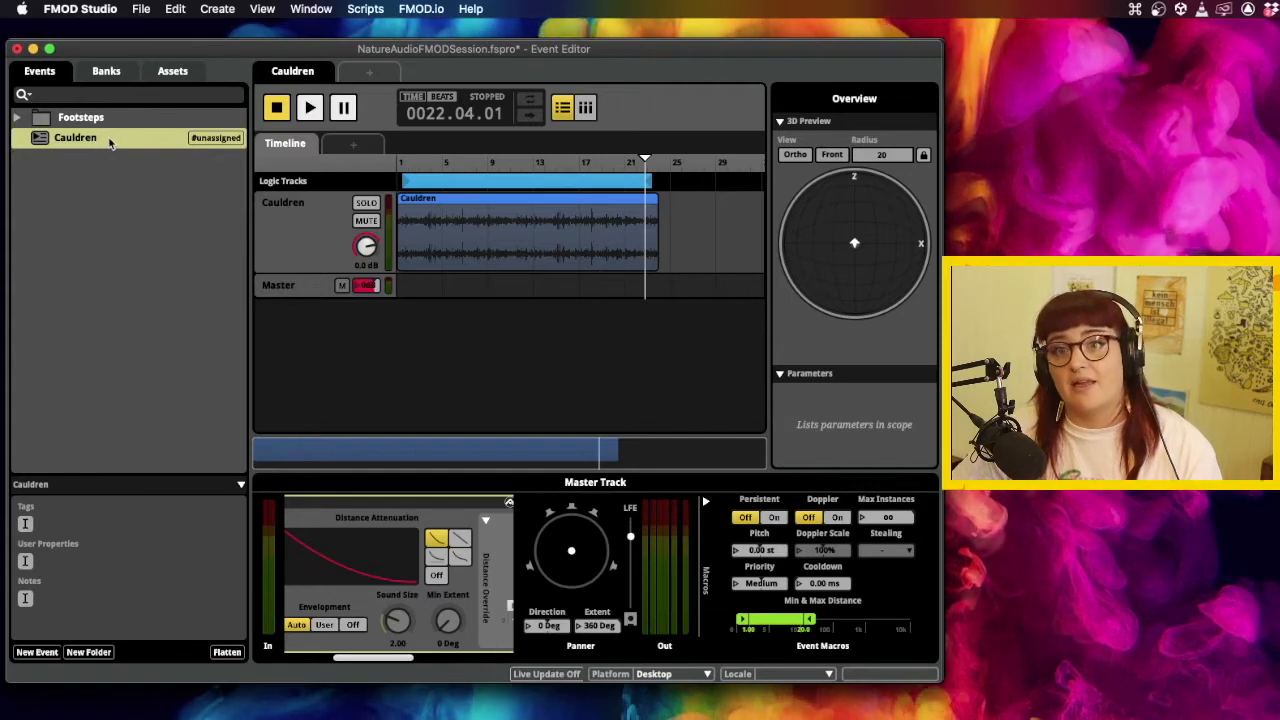
Assign the Cauldren event to the Master bank.
right_click(110, 144)
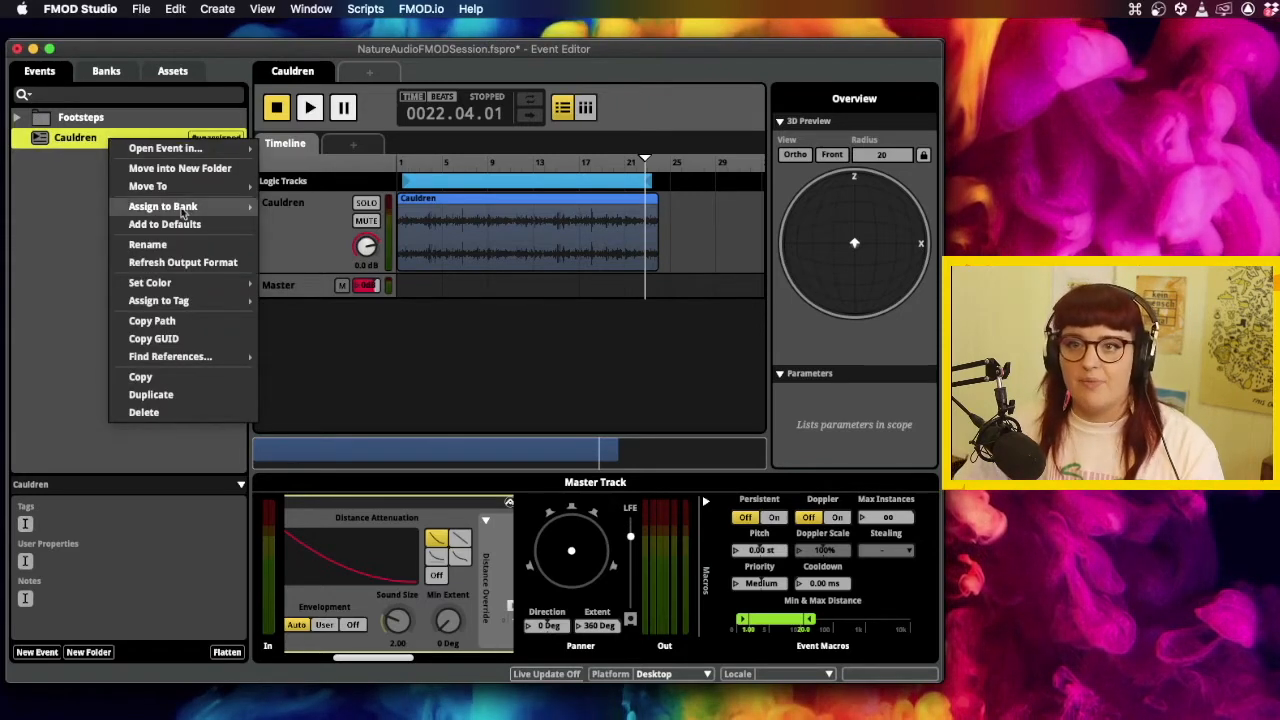
mouse_move(187, 212)
mouse_move(296, 212)
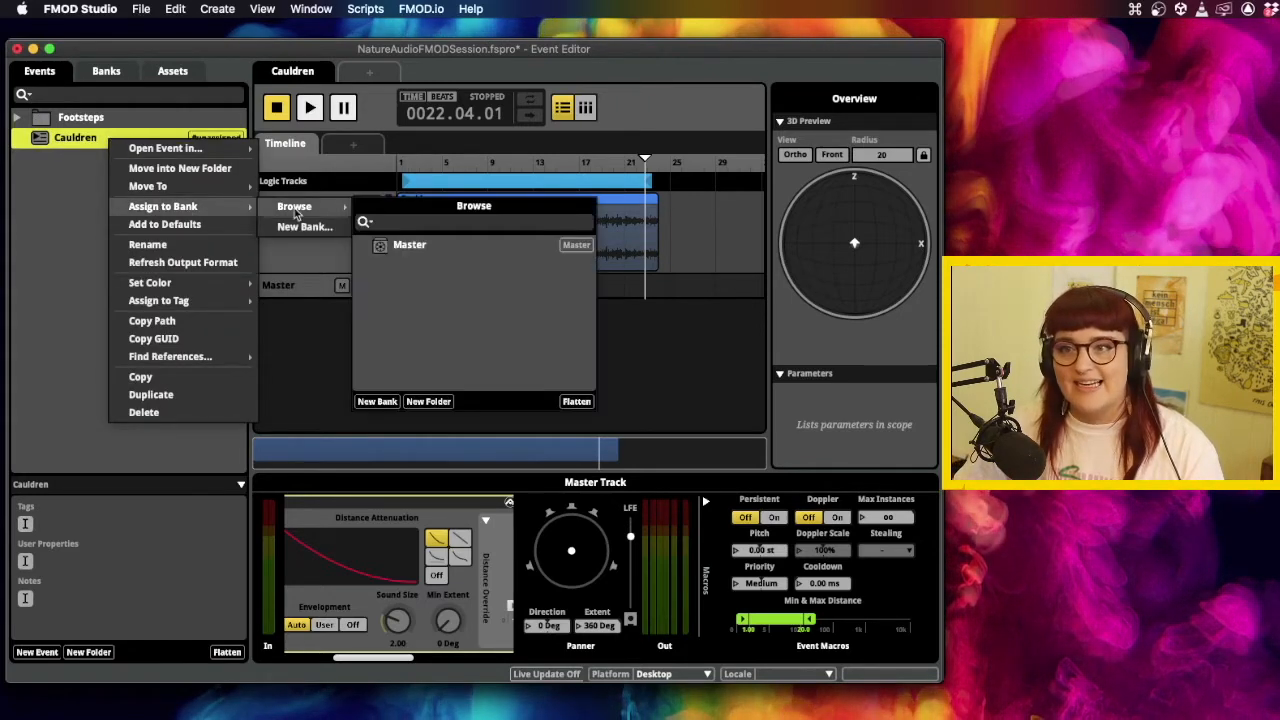
click(412, 247)
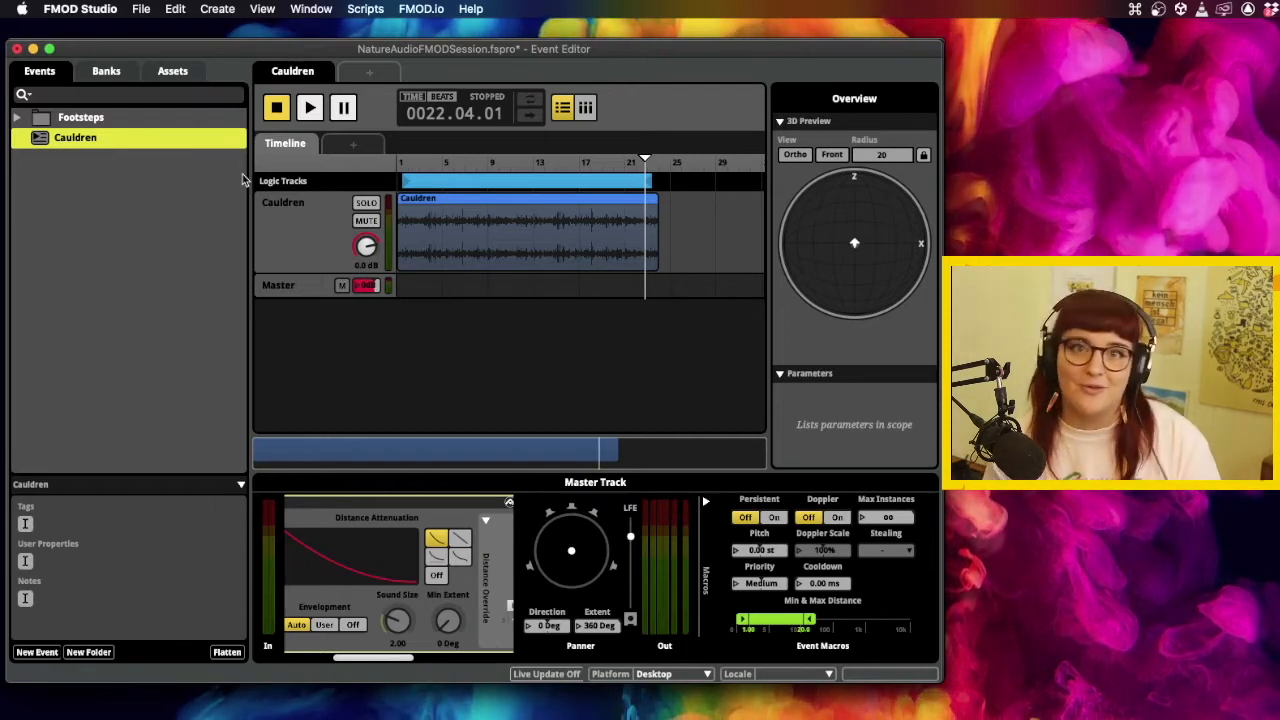
Build the FMOD banks for all platforms, switch to Unity and move the bank refresh status window aside.
click(143, 10)
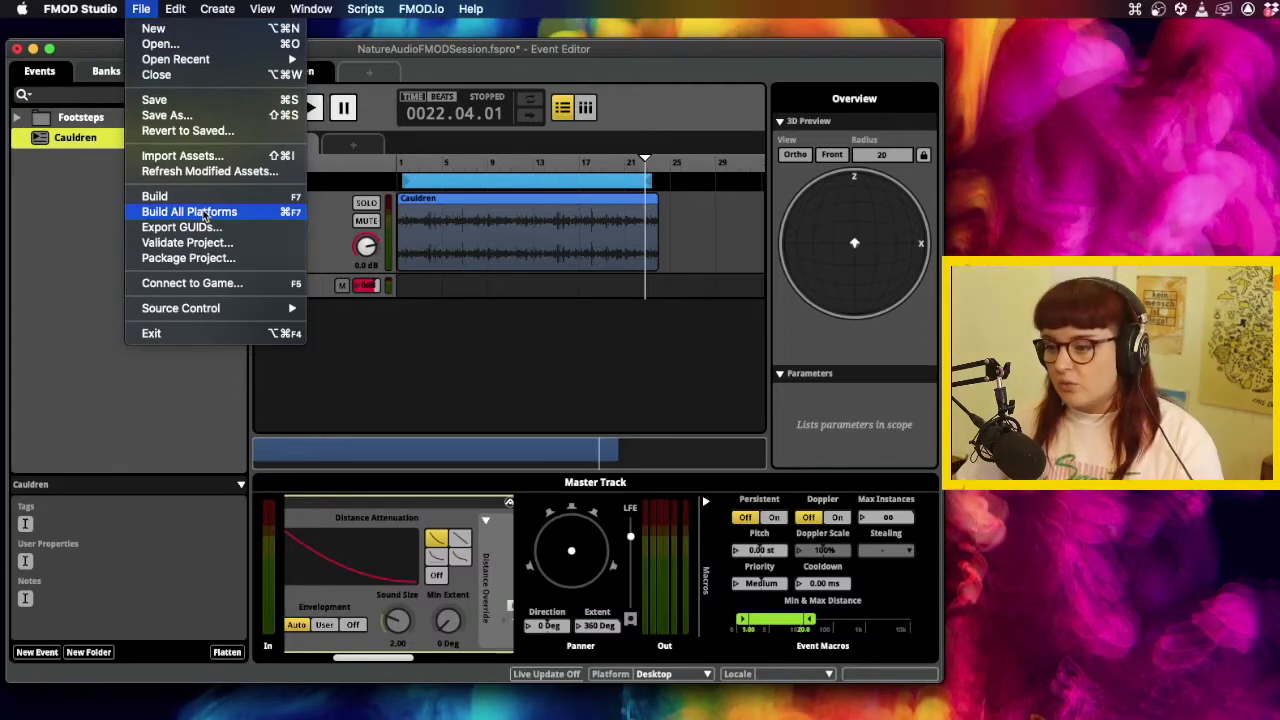
click(203, 212)
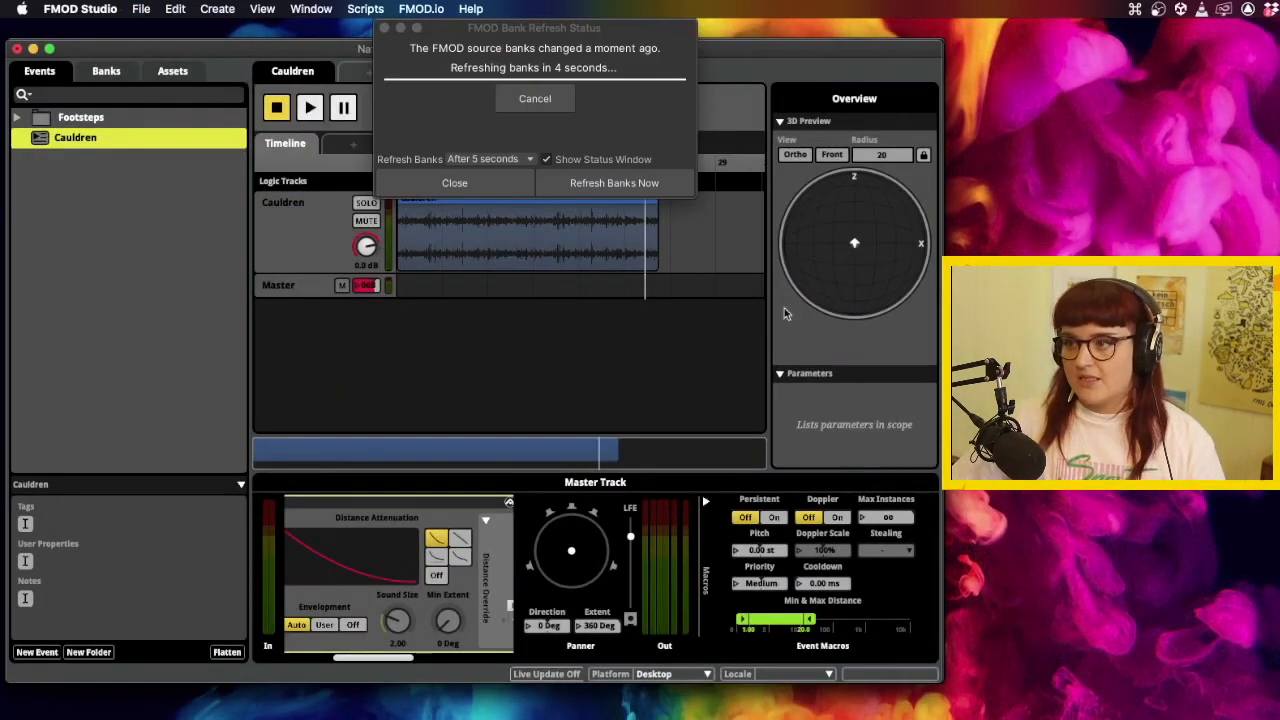
drag(558, 37, 682, 273)
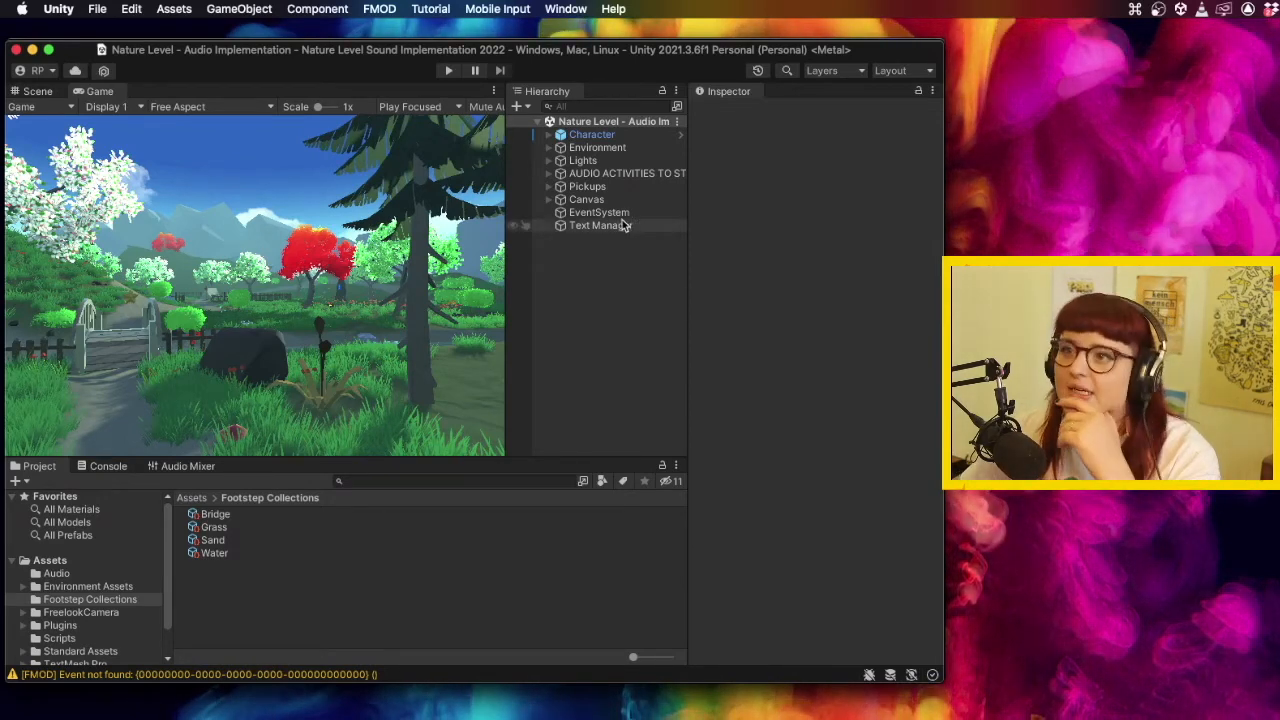
Expand the Environment and AUDIO ACTIVITIES groups in the scene hierarchy and look through their objects for the cauldron.
click(548, 148)
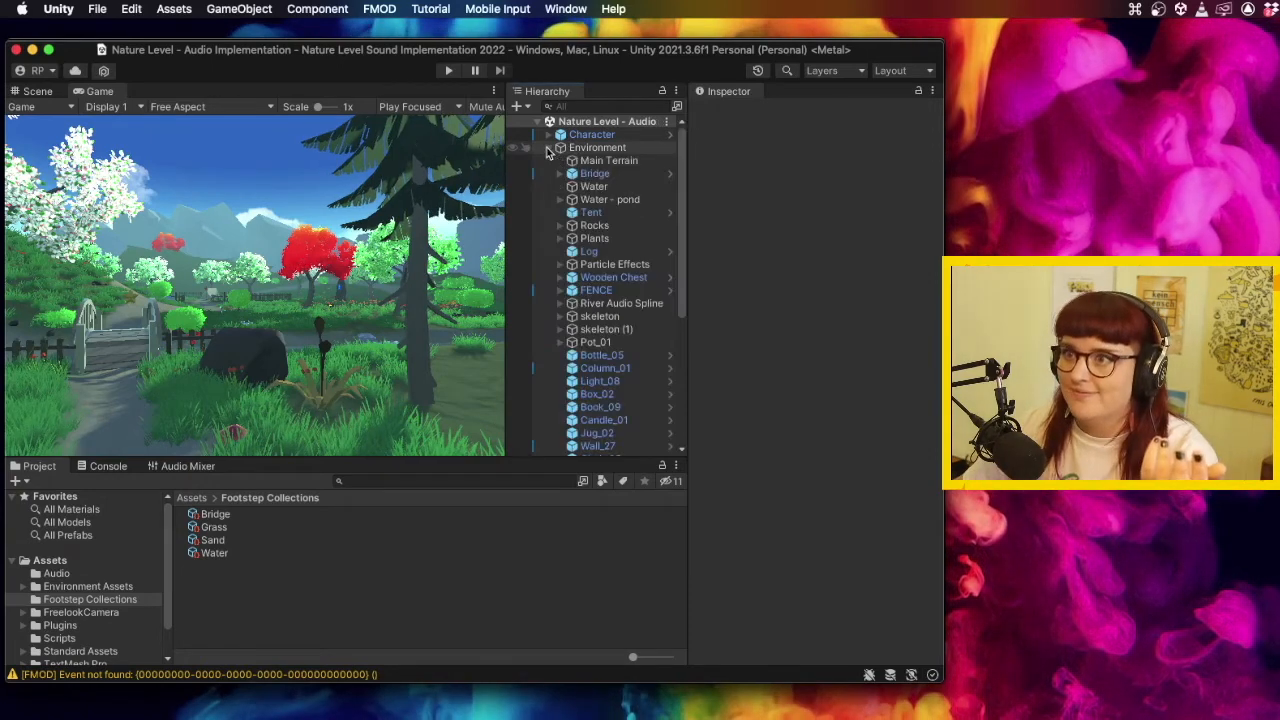
scroll(615, 188, down, 3)
scroll(615, 188, down, 5)
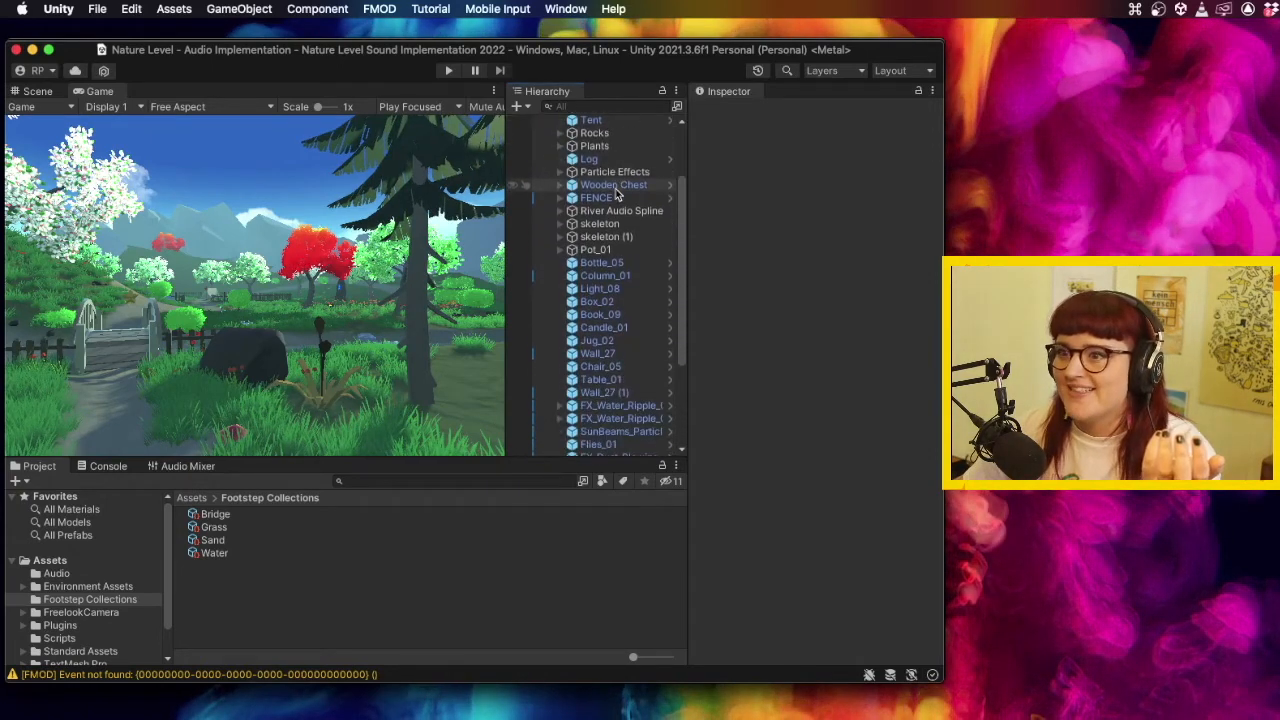
scroll(615, 193, down, 1)
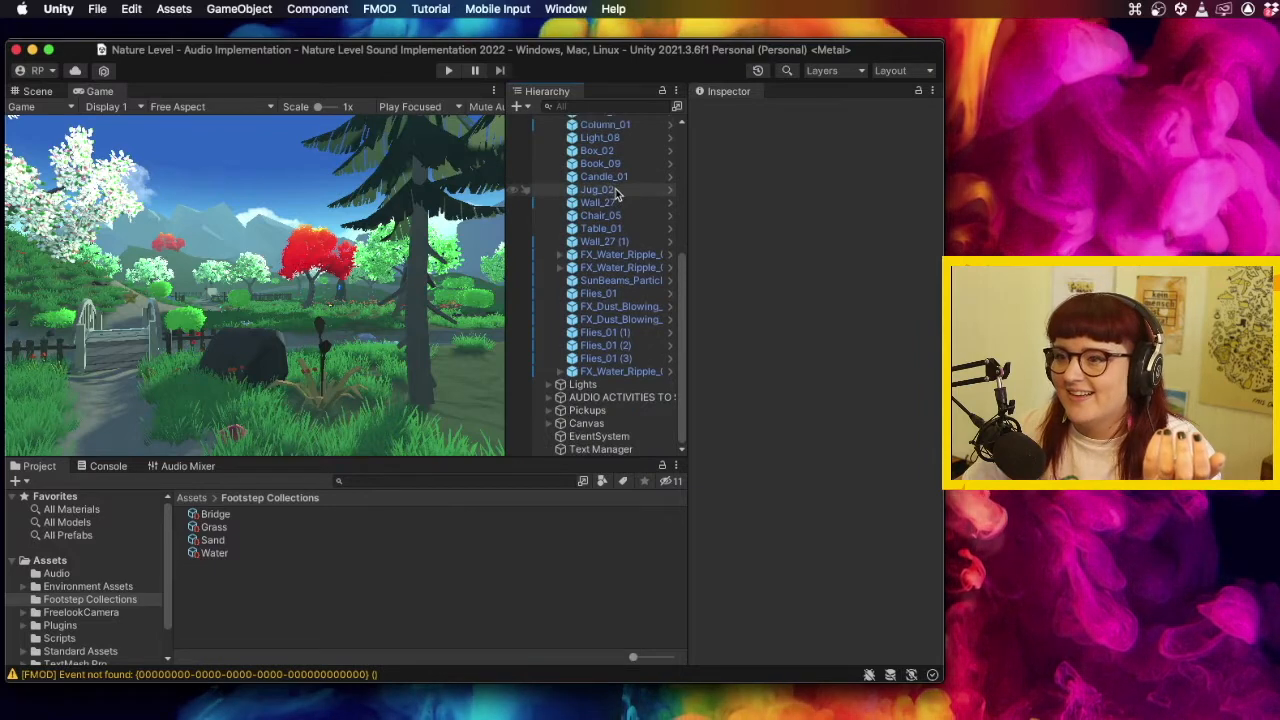
click(548, 398)
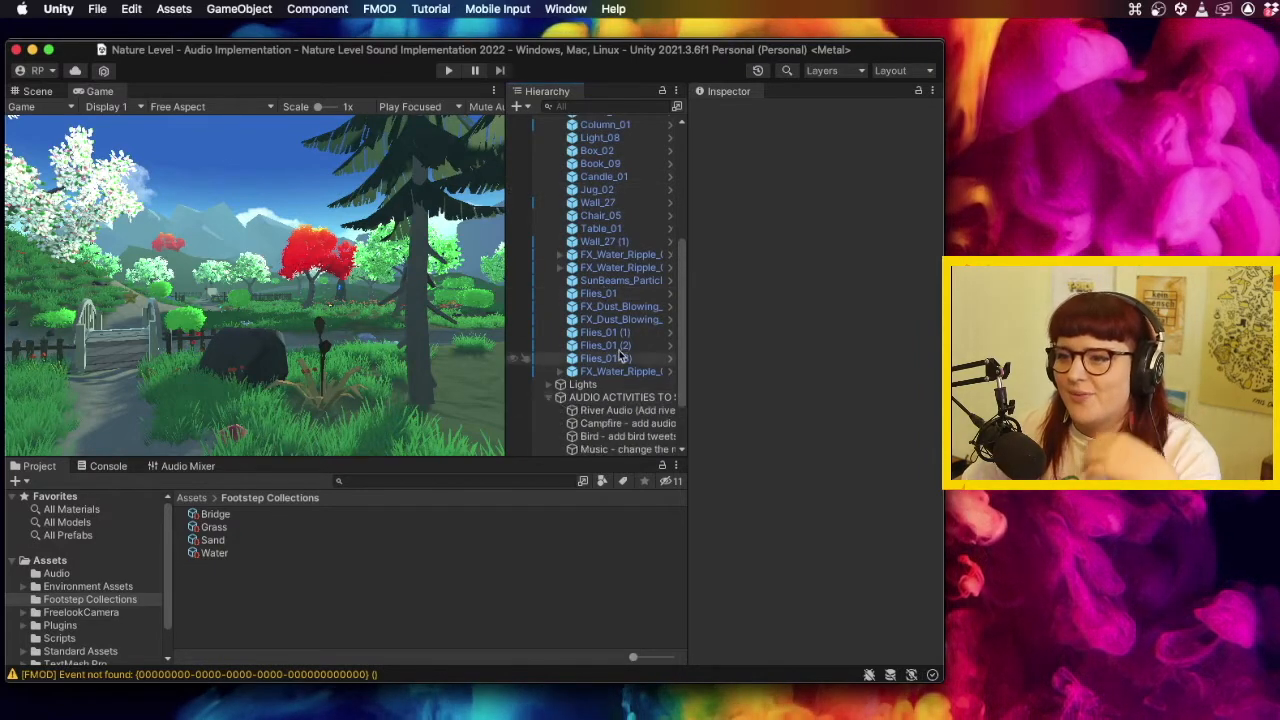
scroll(610, 385, down, 2)
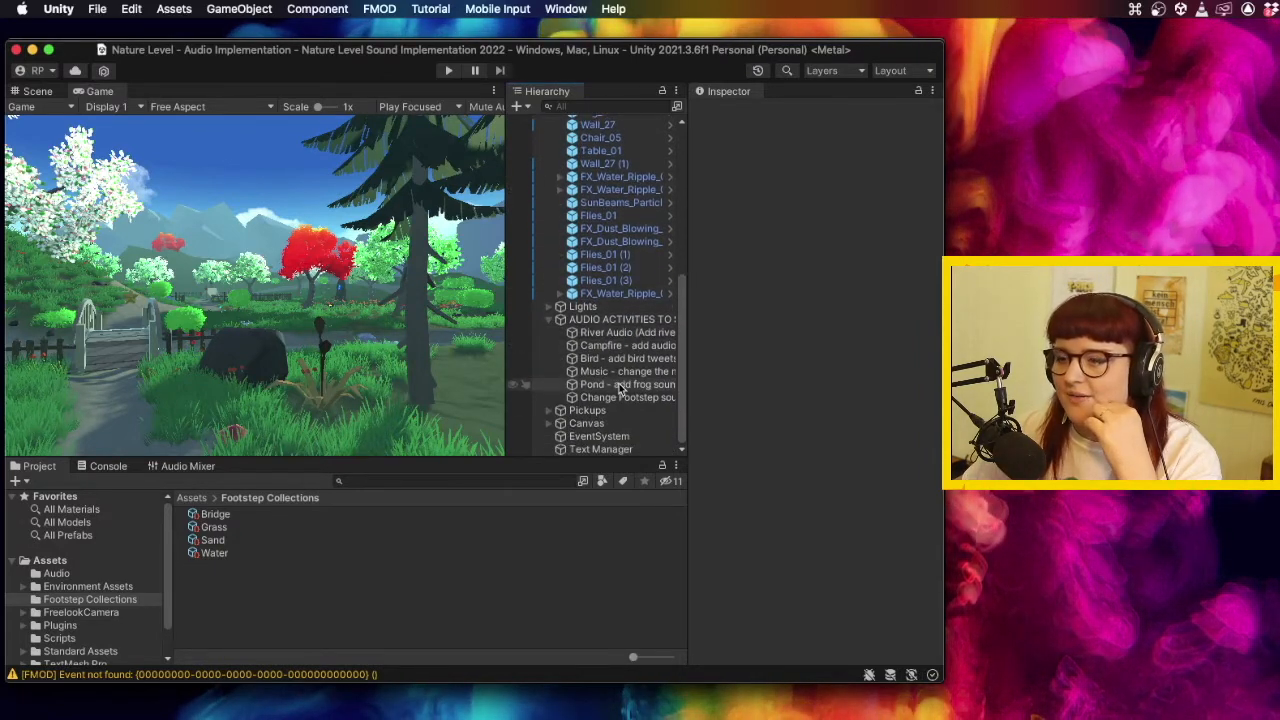
Widen the Hierarchy panel to show full object names and look through the Environment objects again for the cauldron.
drag(686, 382, 733, 382)
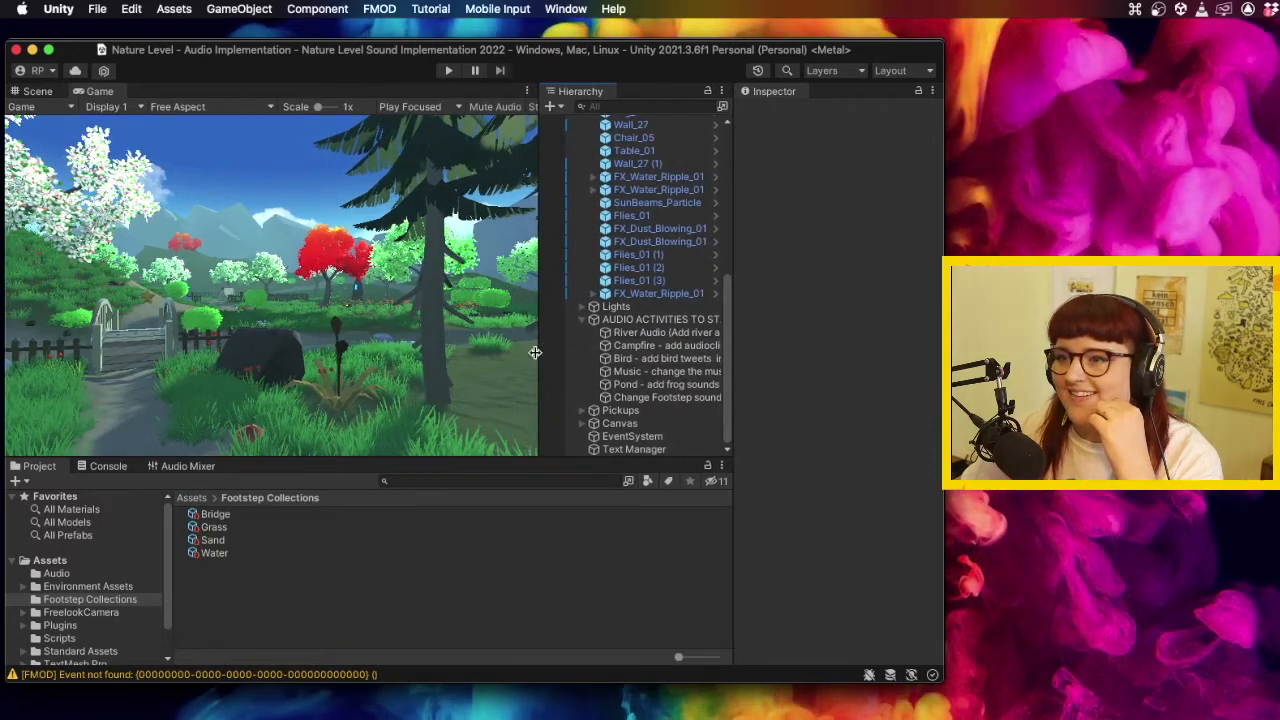
drag(536, 349, 466, 349)
scroll(593, 349, up, 5)
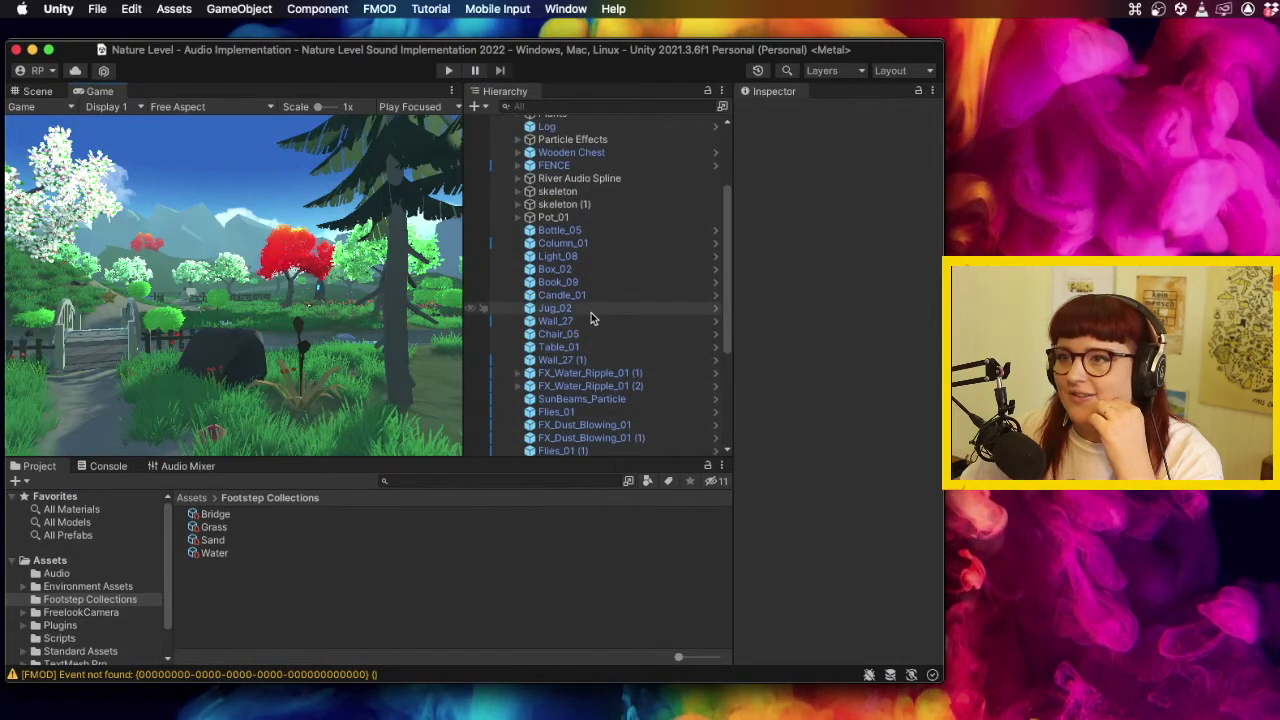
scroll(592, 315, up, 5)
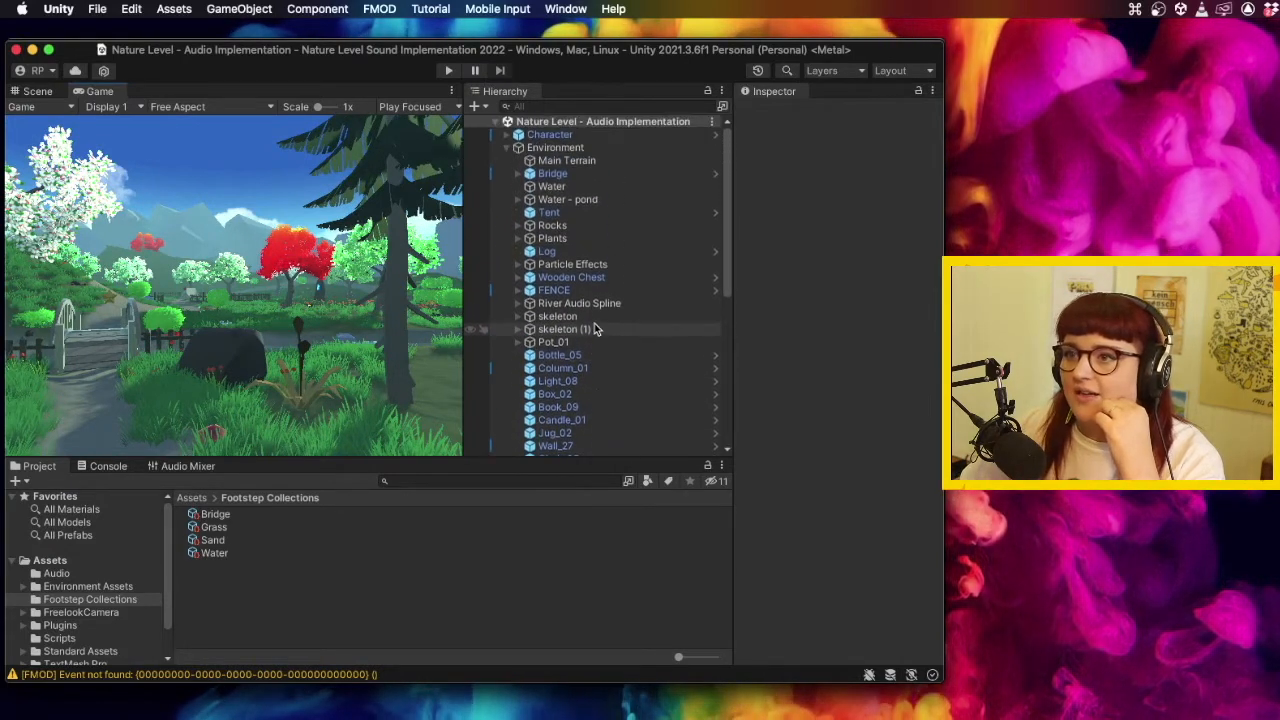
scroll(594, 329, down, 5)
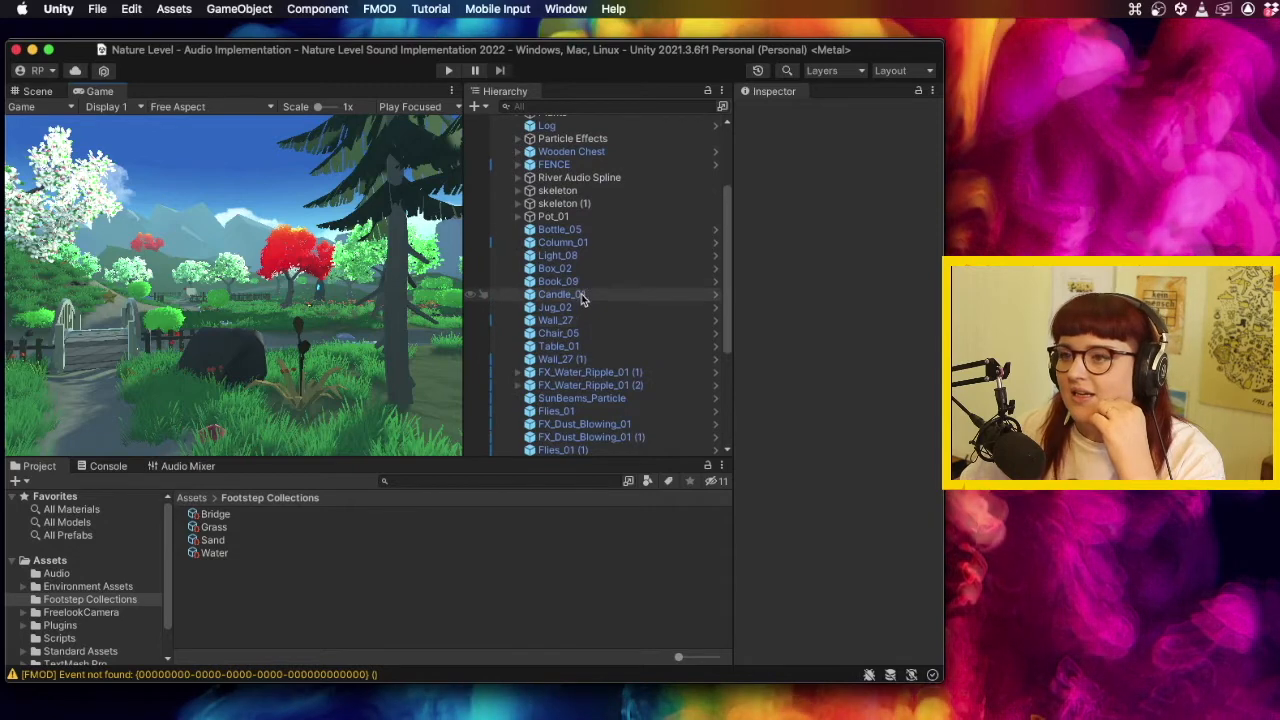
scroll(585, 295, down, 3)
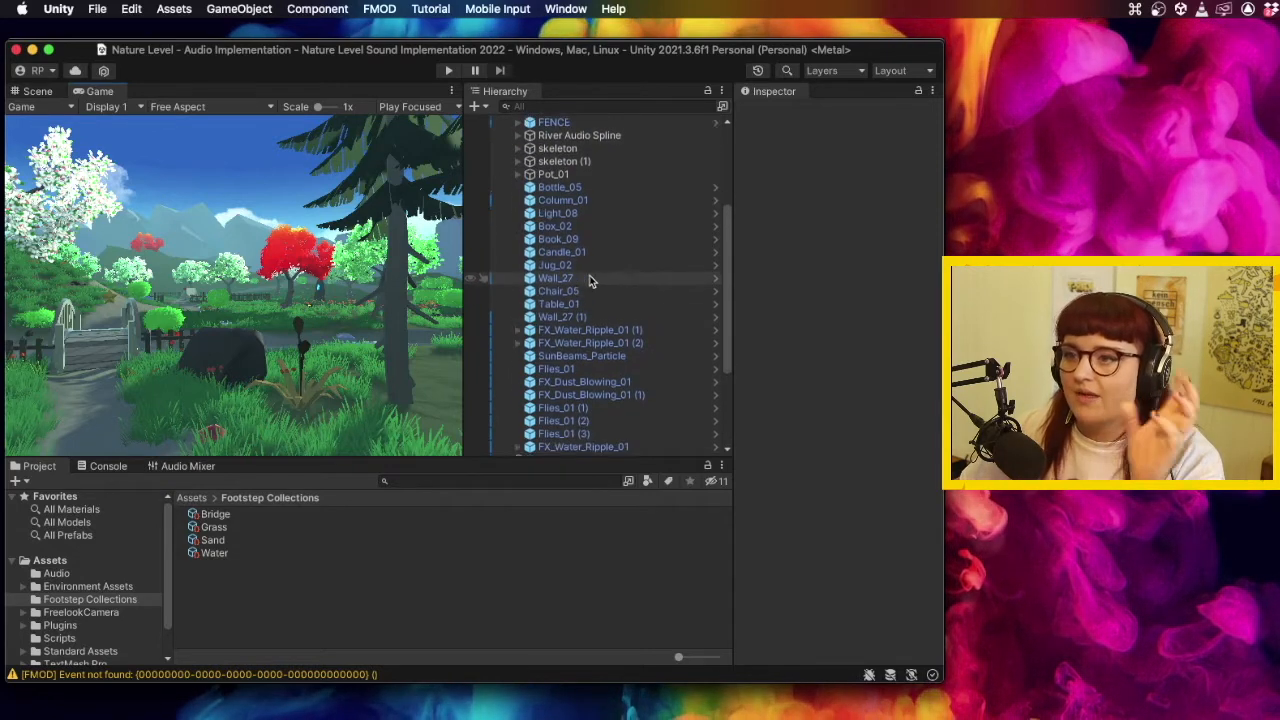
scroll(590, 279, down, 1)
Select the Chair_05 object and frame it in the Scene view to locate the area around the cauldron.
click(599, 289)
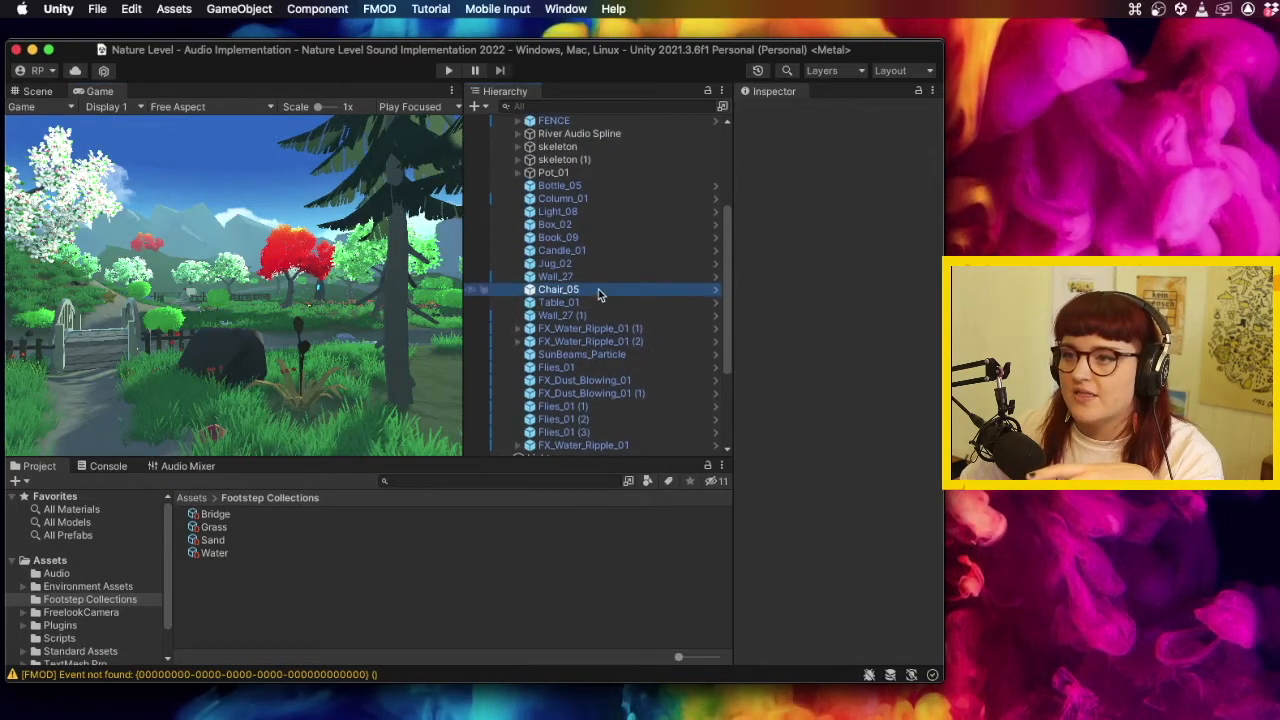
scroll(555, 293, down, 1)
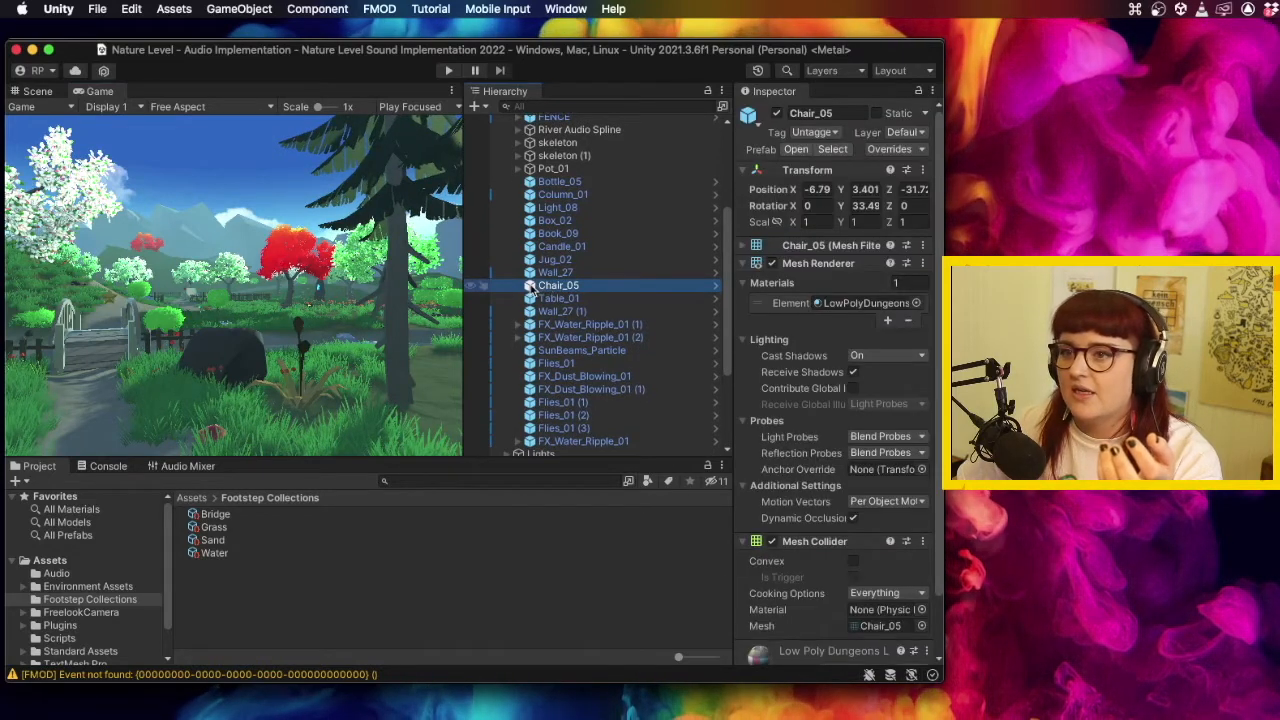
click(45, 92)
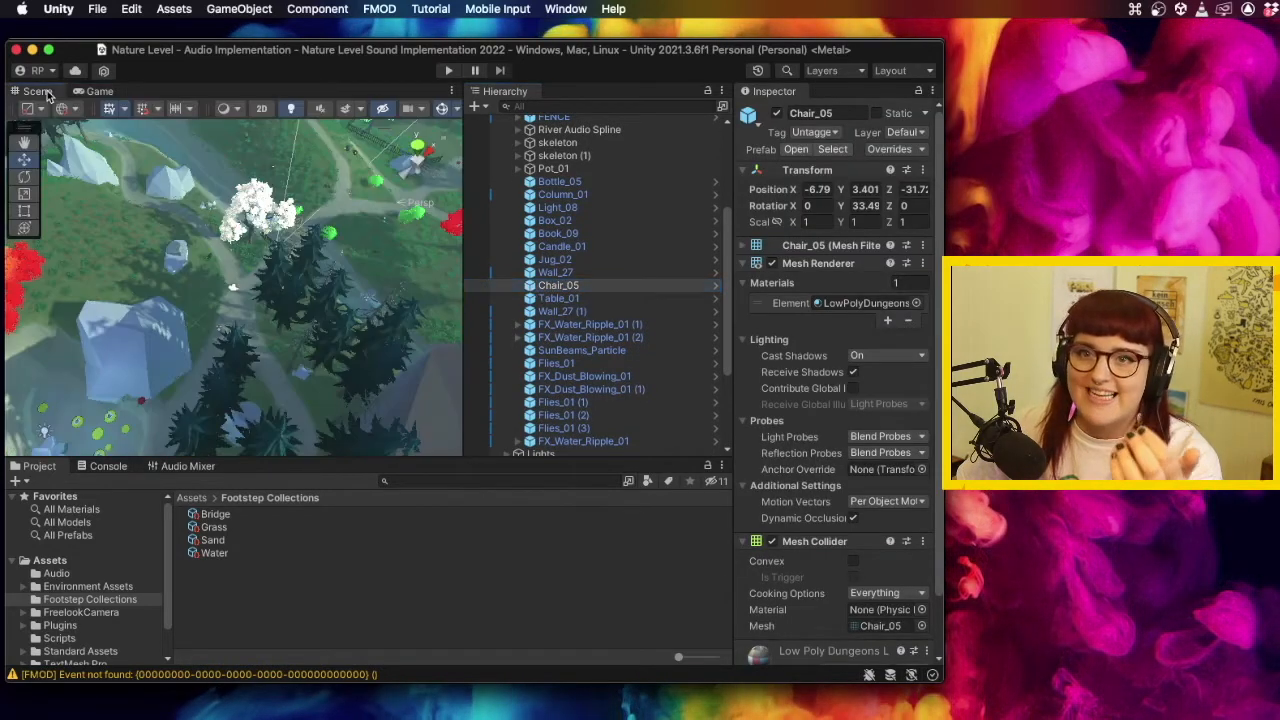
double_click(545, 286)
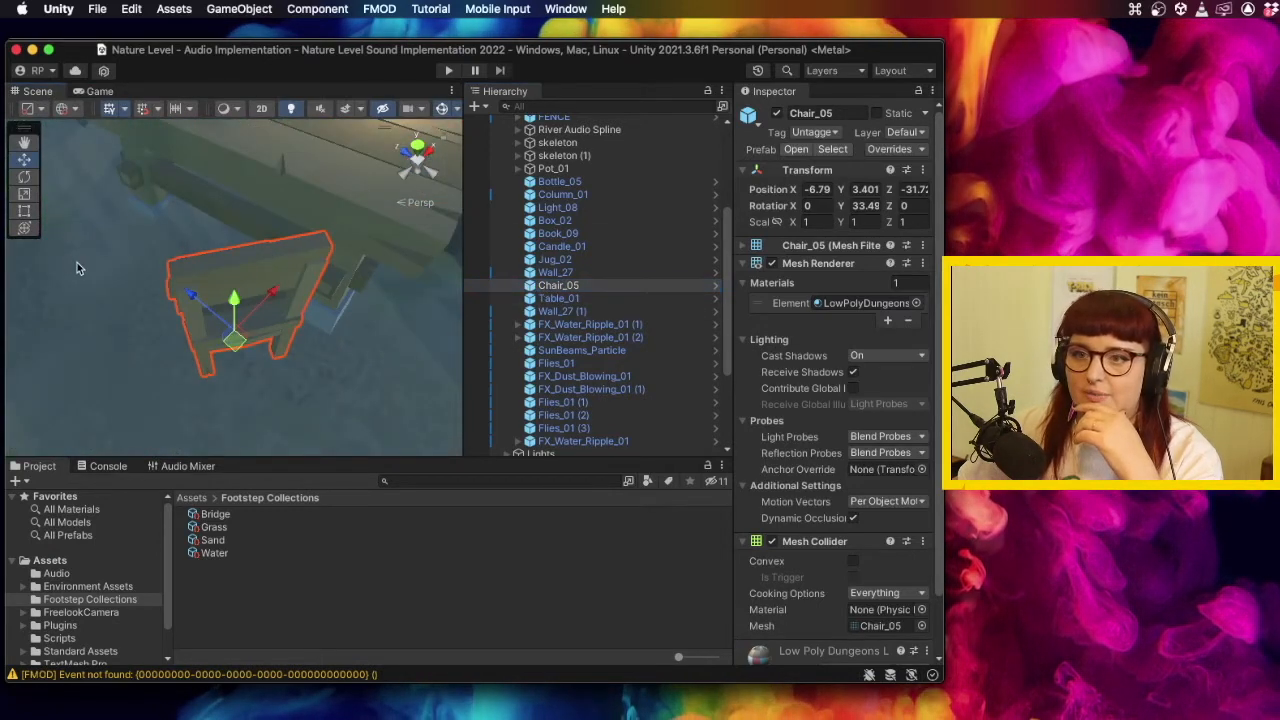
Find the cauldron near the chair in the Scene view and select its Pot_01 object rather than the child particles.
click(80, 265)
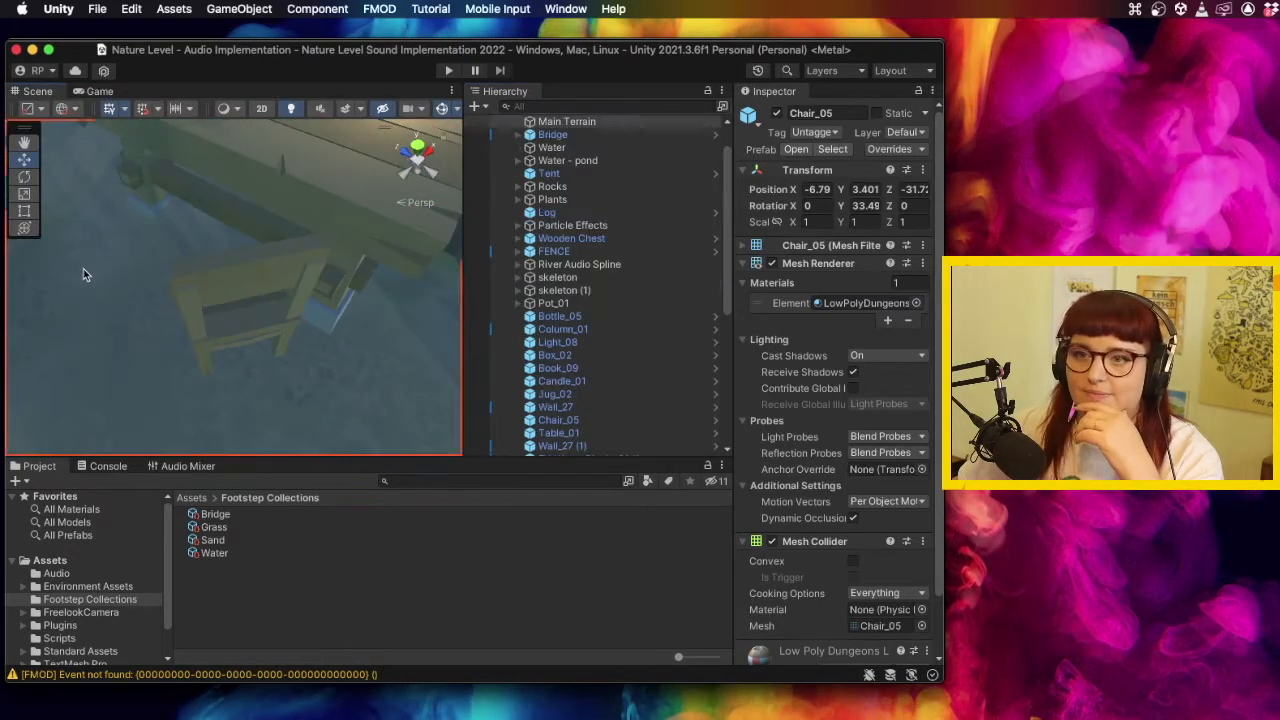
click(29, 145)
drag(130, 268, 396, 362)
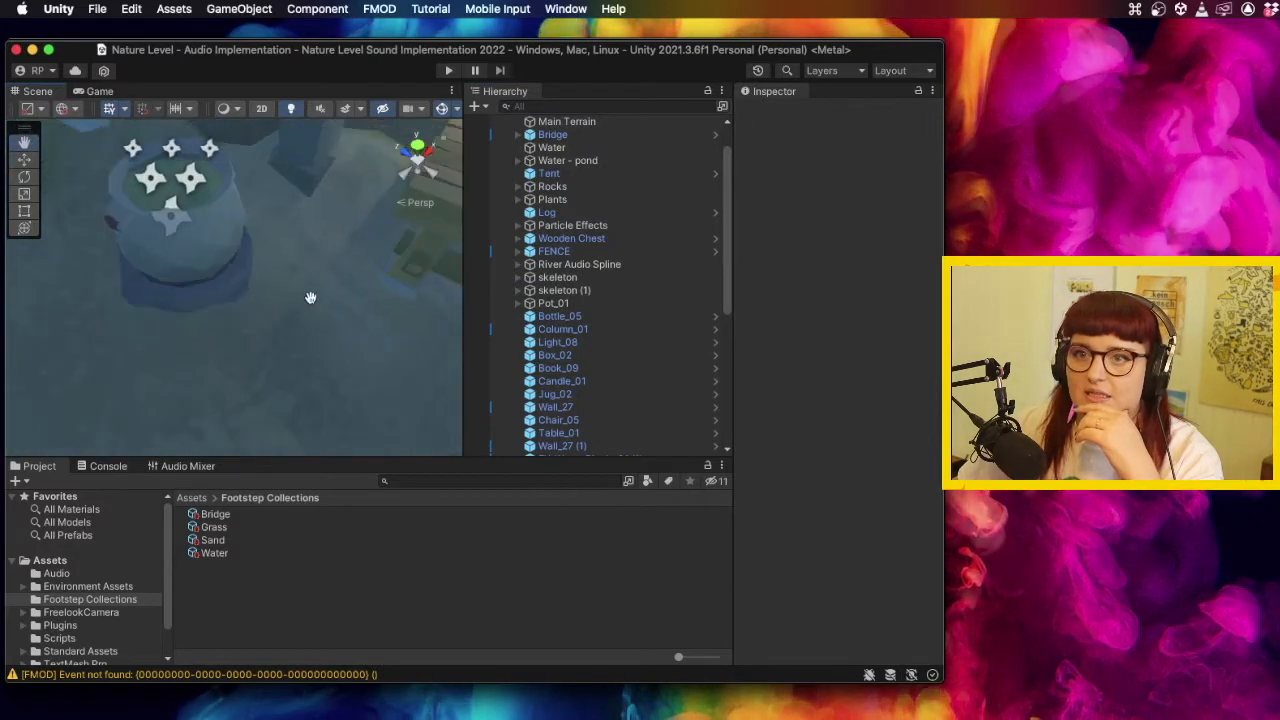
key(w)
click(158, 224)
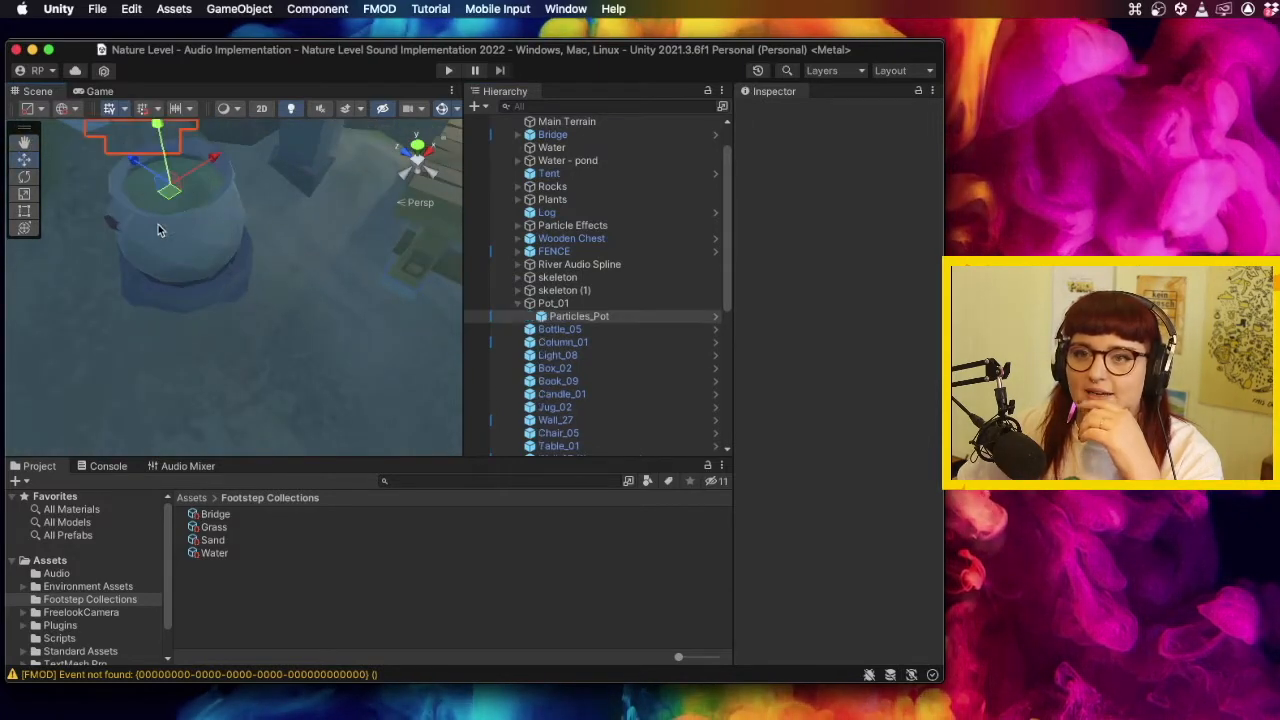
click(198, 300)
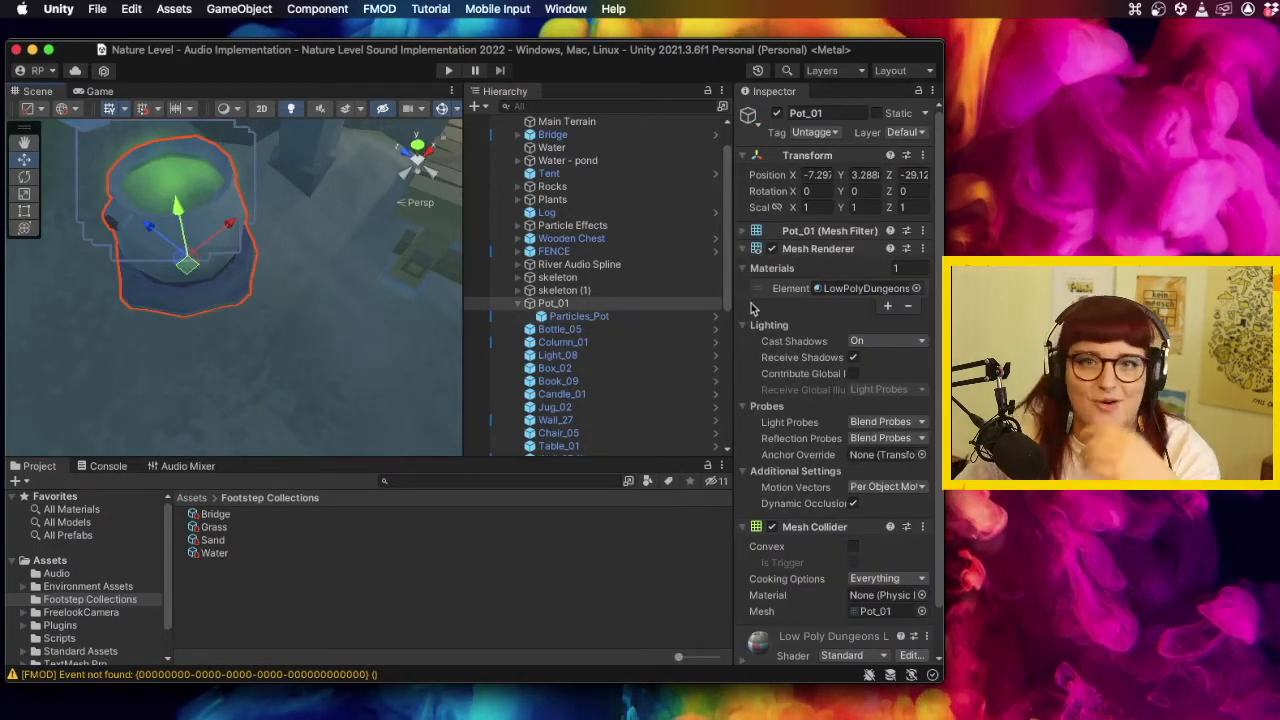
Collapse Pot_01's Mesh Renderer settings and add an FMOD Studio Event Emitter component to the object.
click(744, 249)
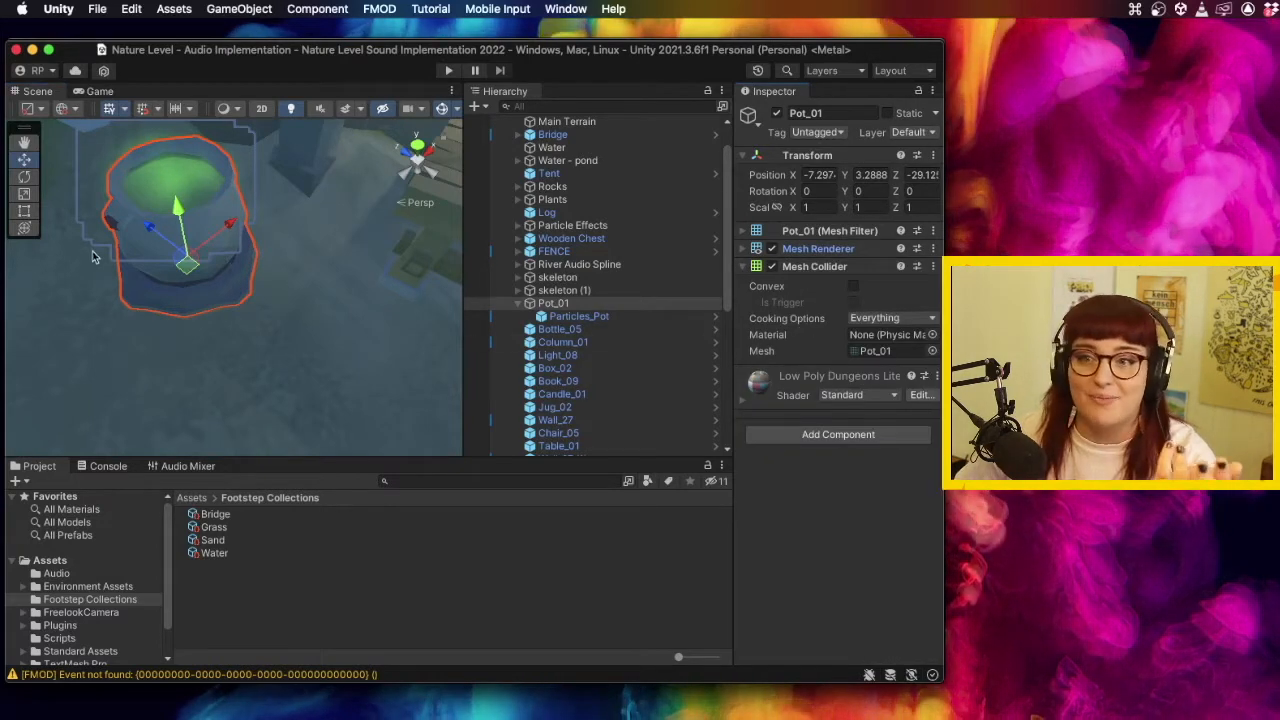
scroll(93, 257, down, 6)
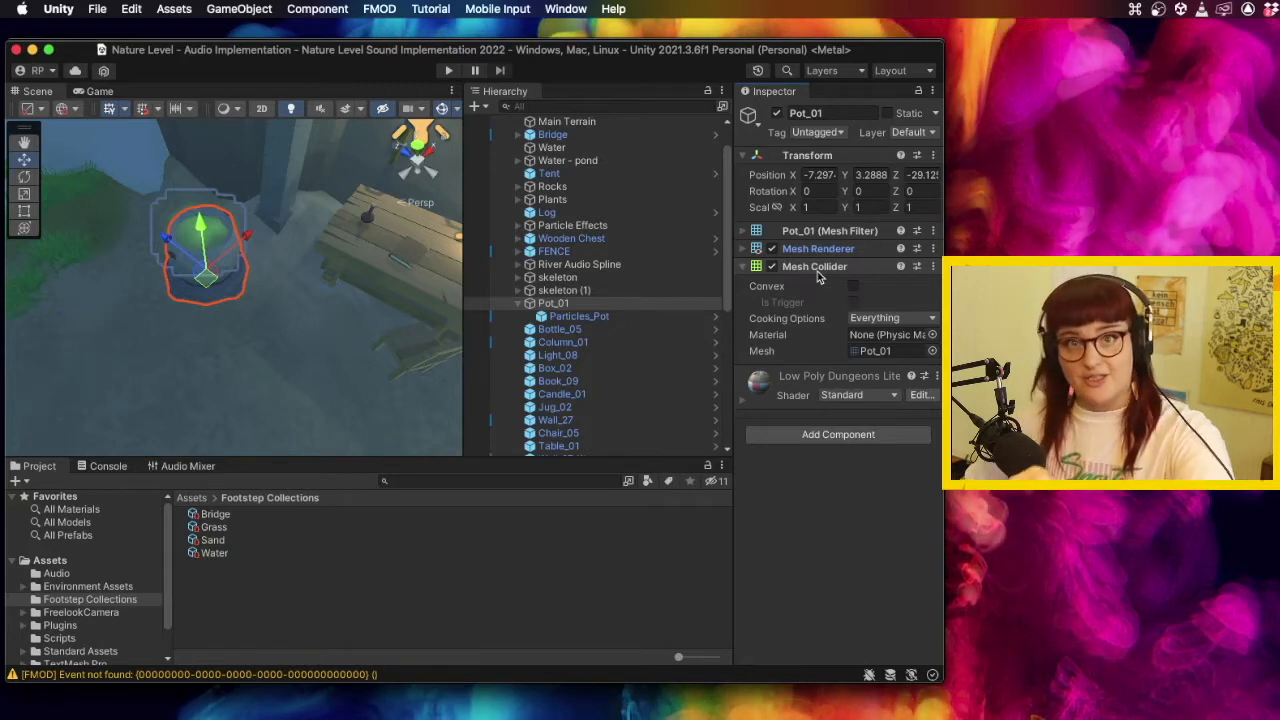
click(838, 436)
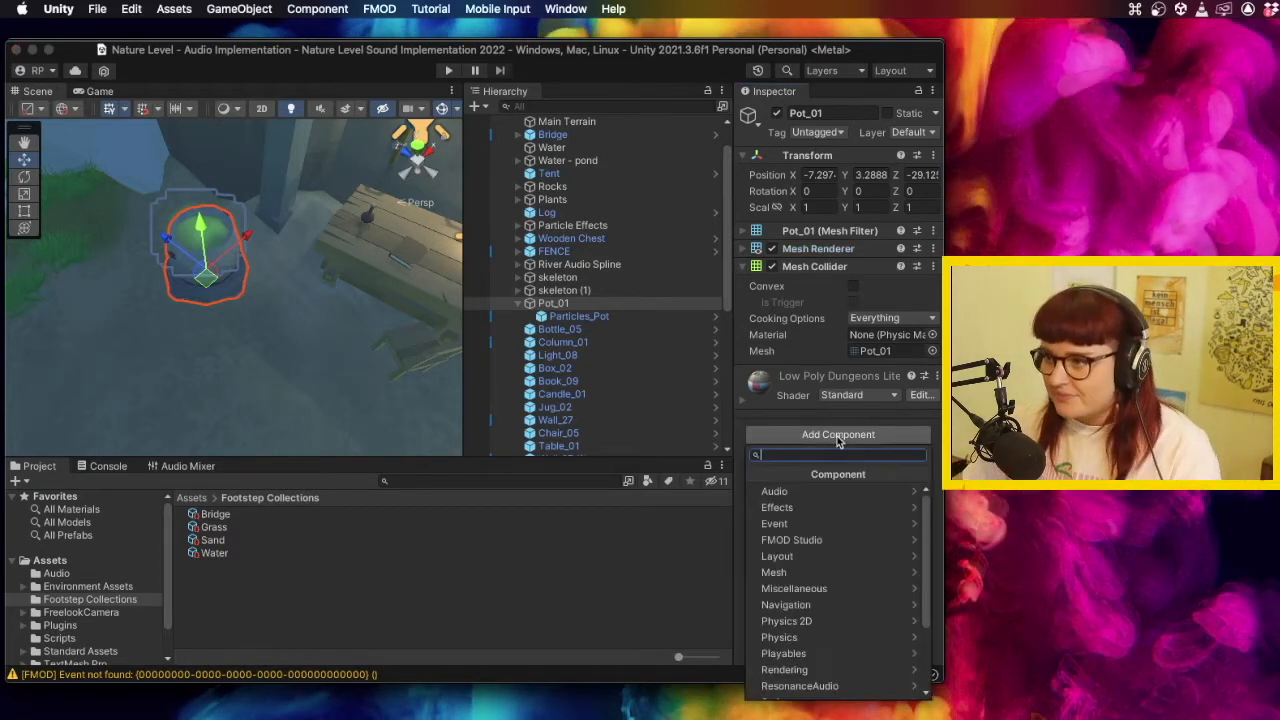
click(828, 540)
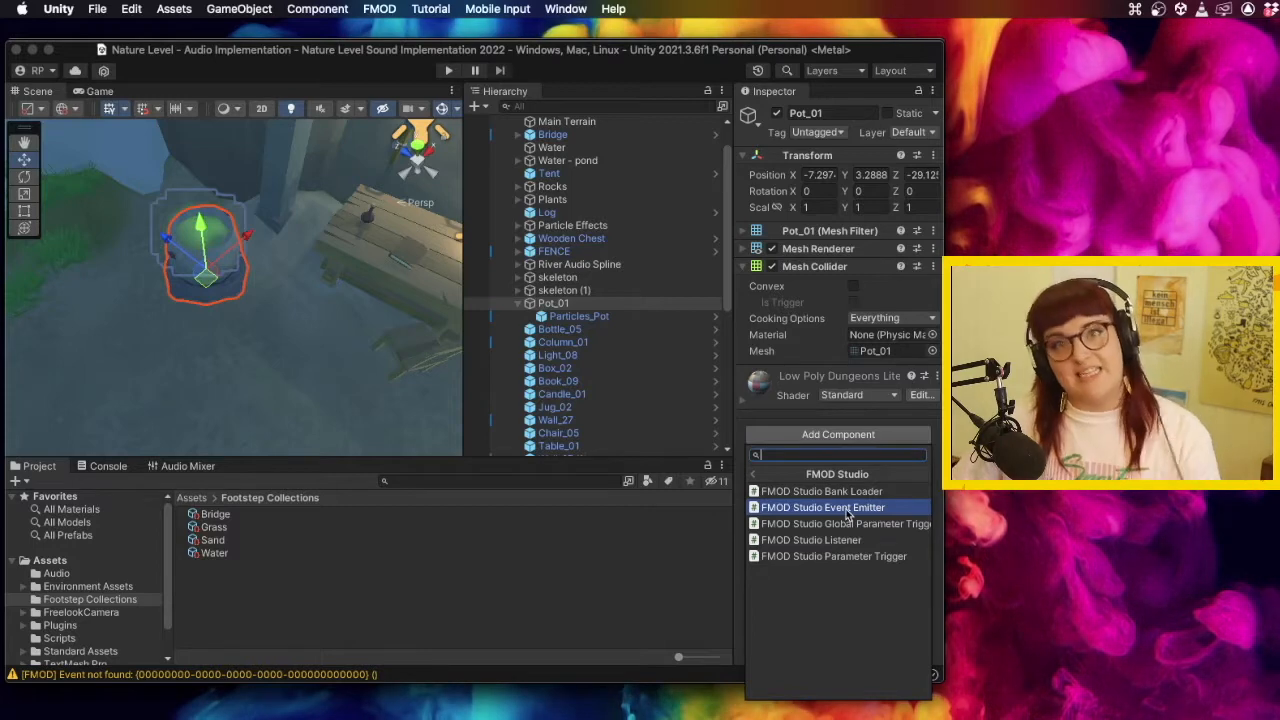
click(848, 510)
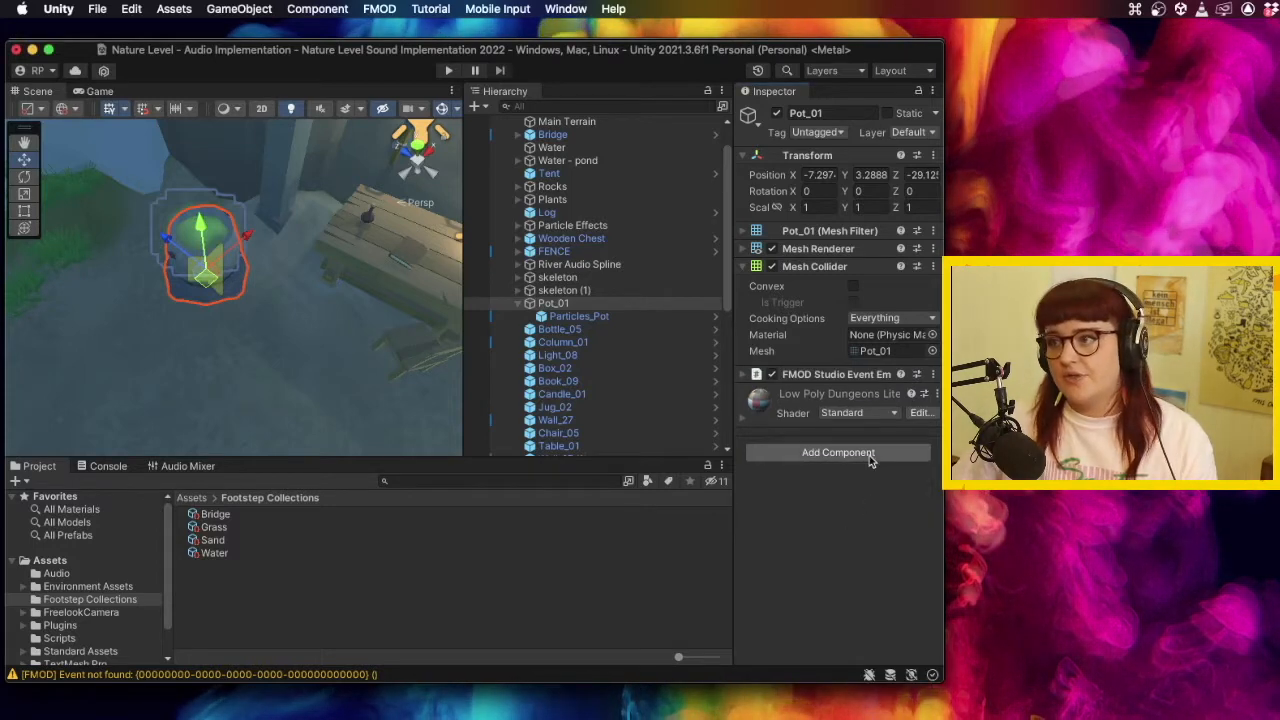
Assign the Cauldren event to Pot_01's event emitter and check its attenuation range around the pot in the scene.
click(743, 376)
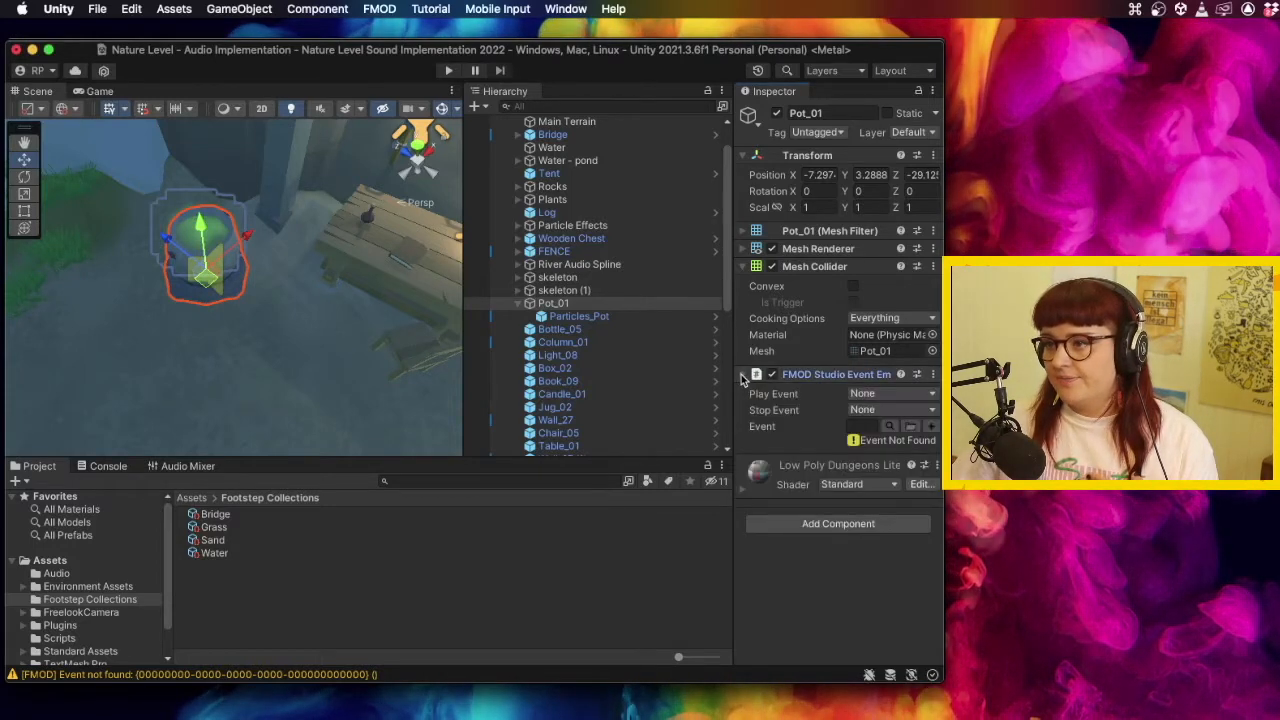
click(889, 427)
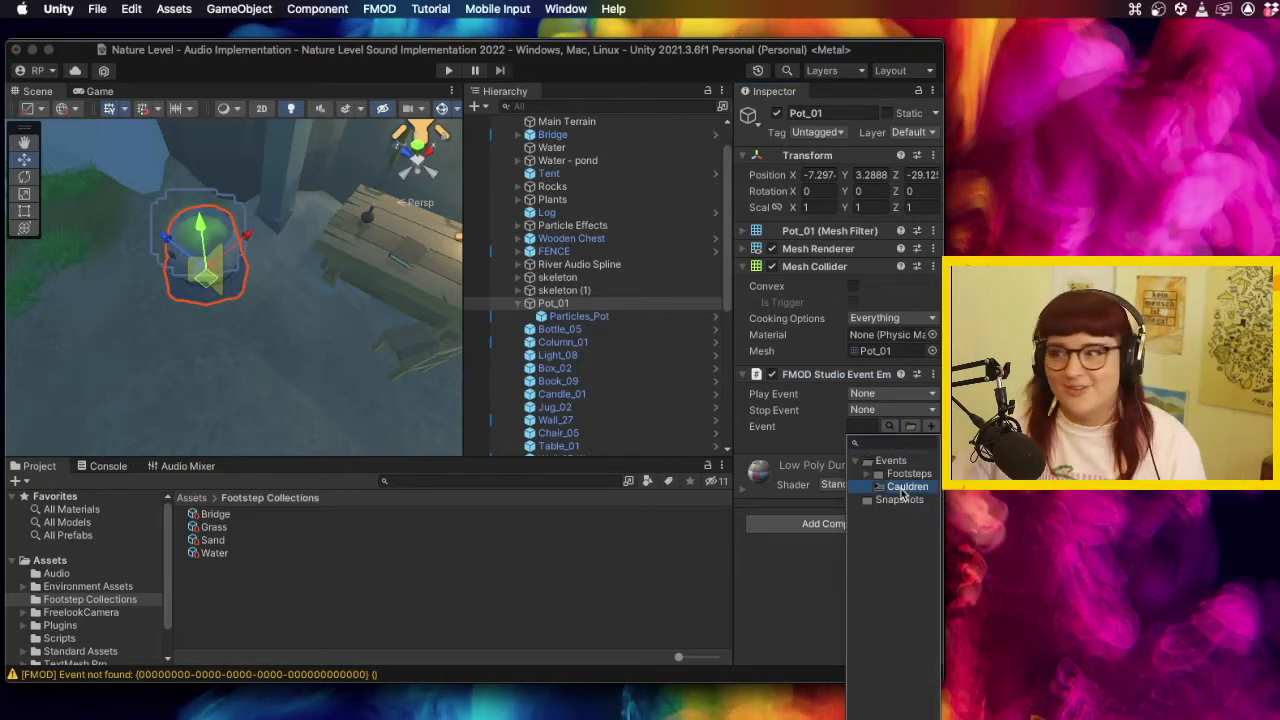
double_click(903, 487)
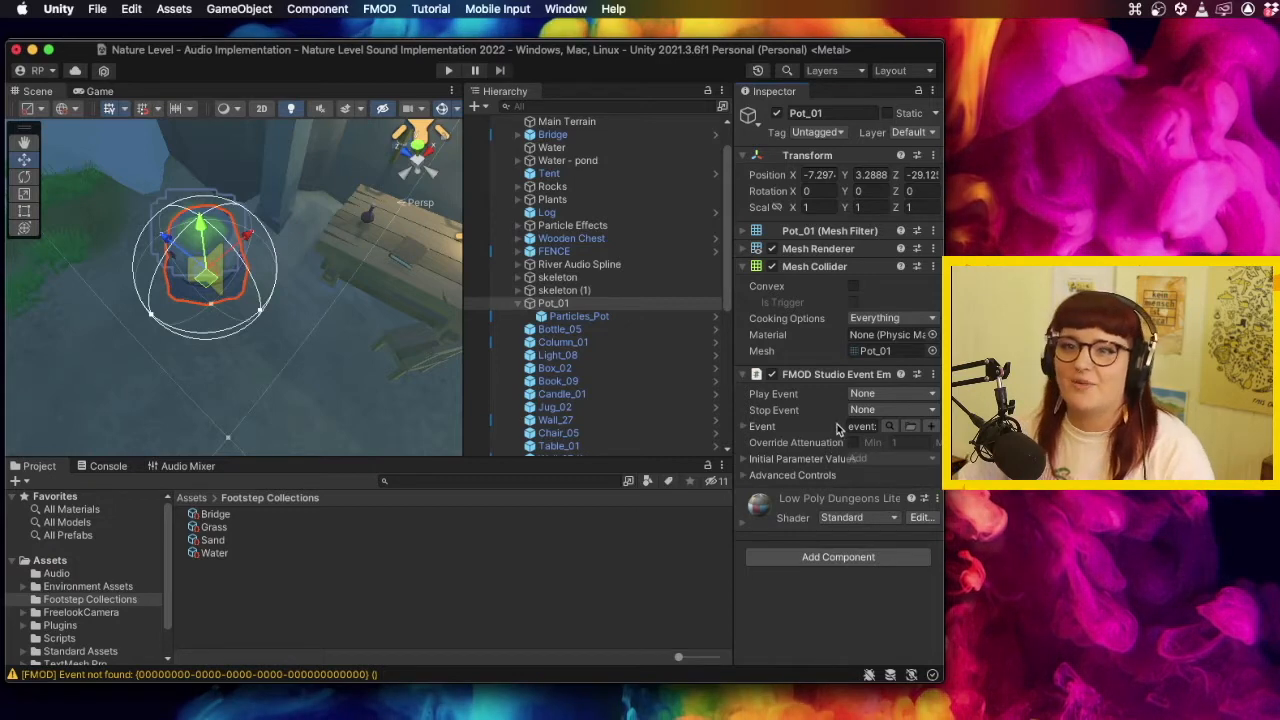
scroll(254, 302, down, 10)
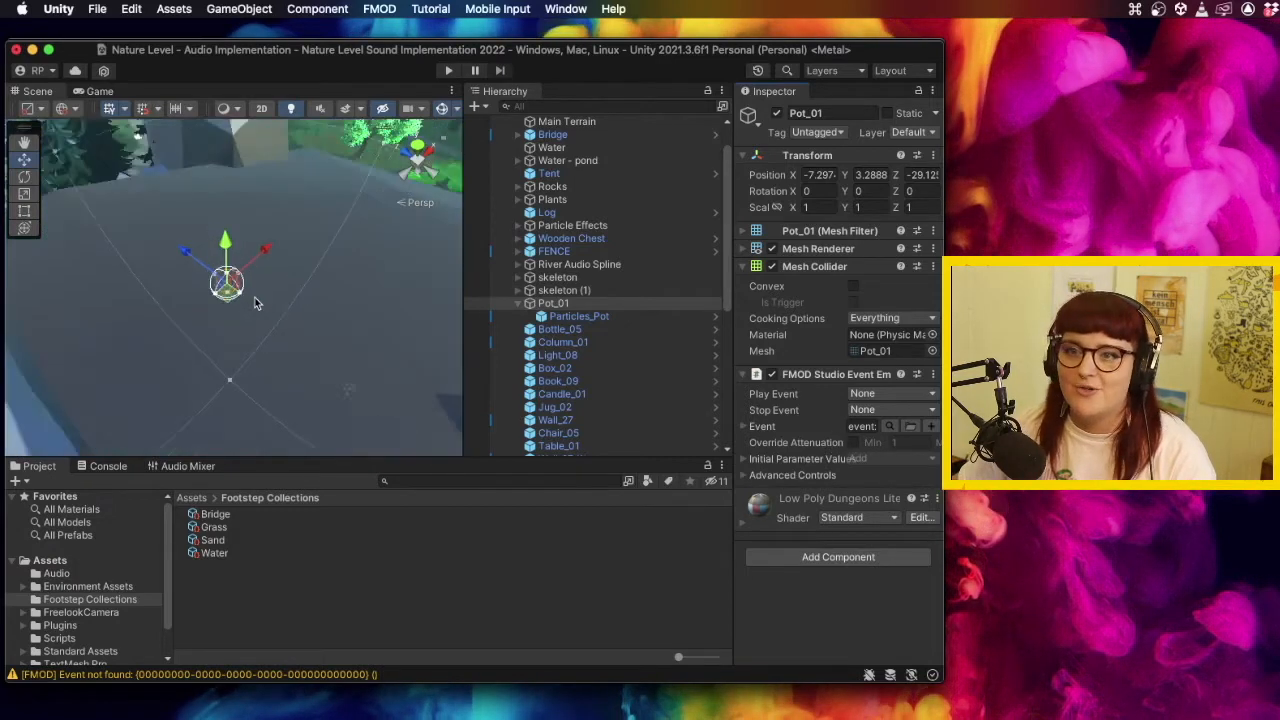
drag(254, 302, 323, 218)
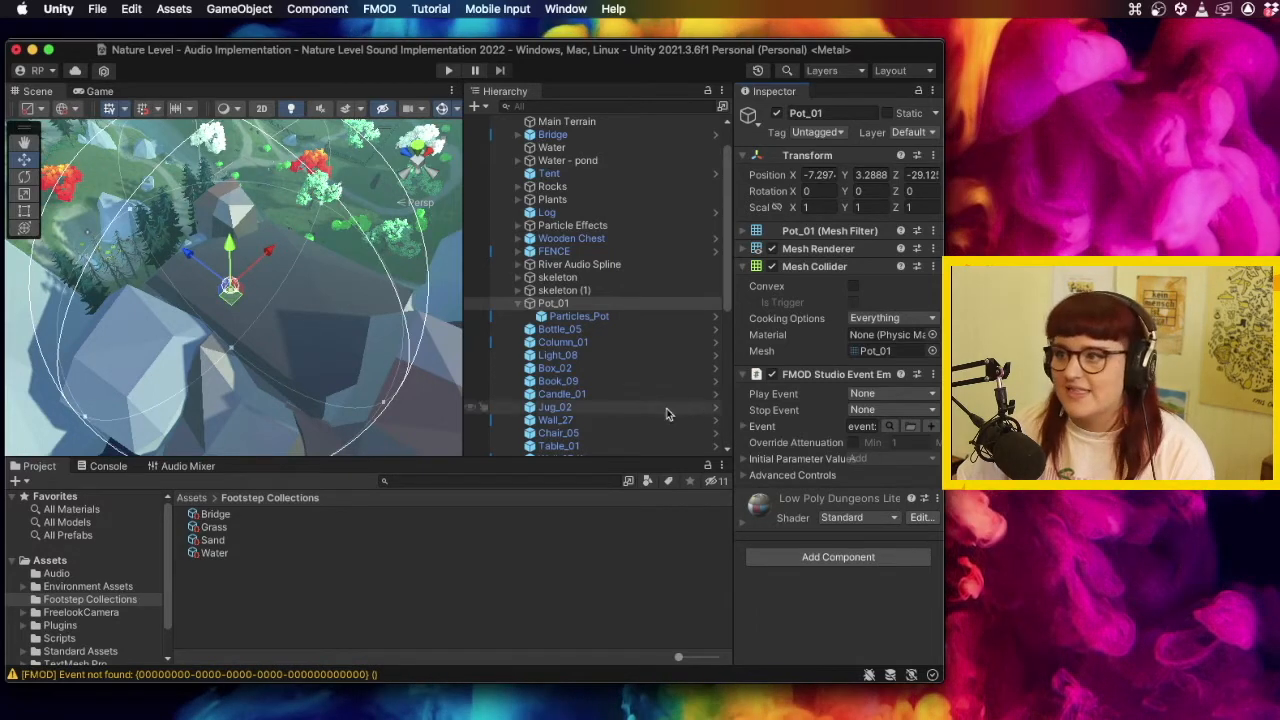
Set the emitter's Play Event to Object Start, and review the Stop Event options while keeping None.
click(878, 395)
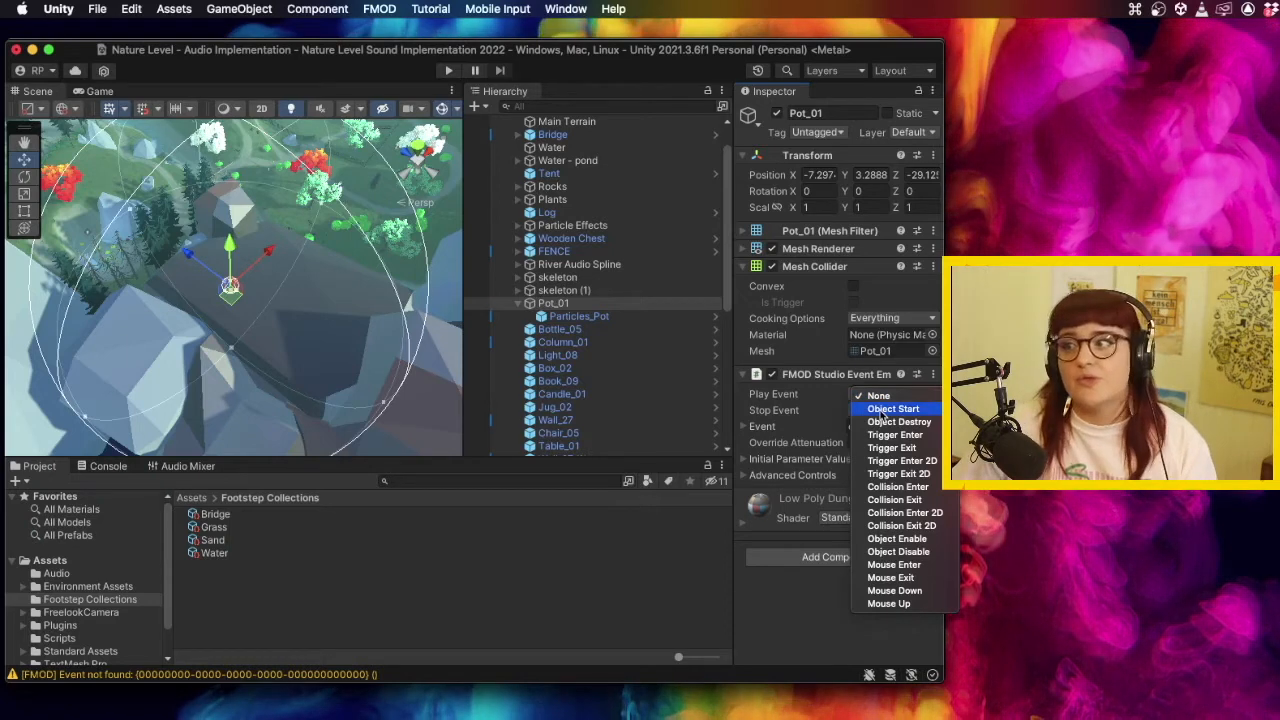
click(882, 410)
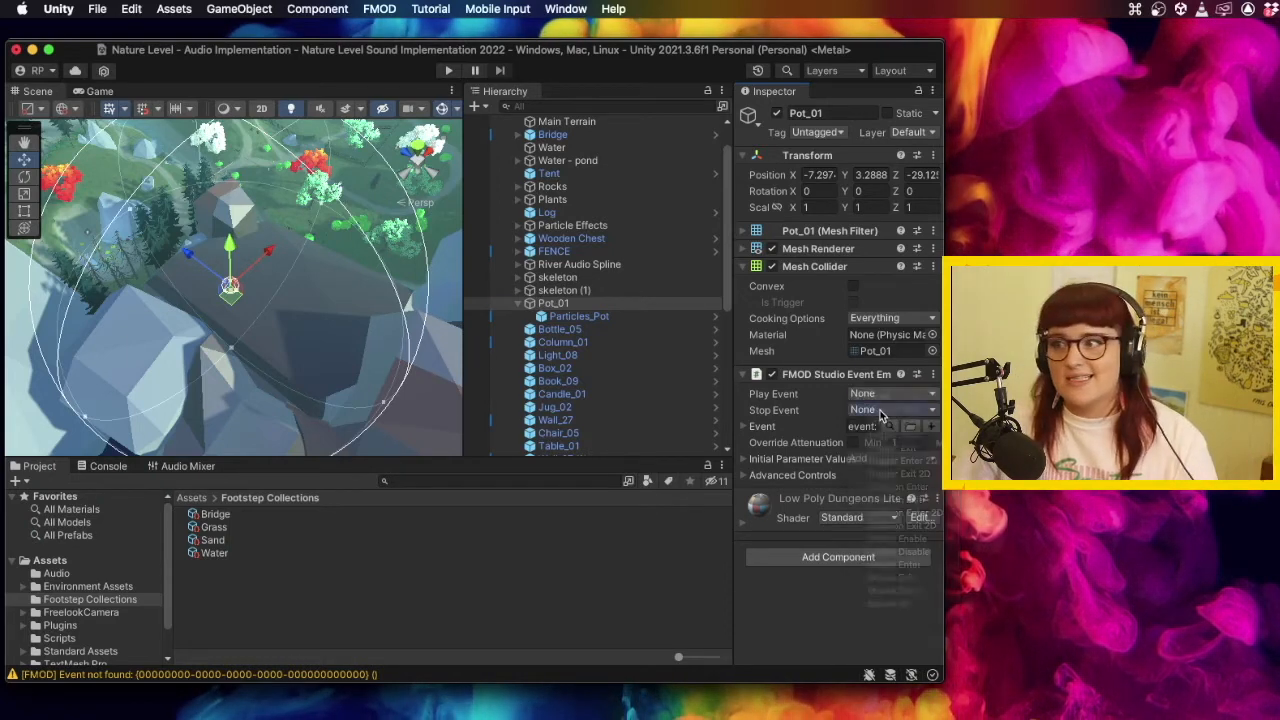
click(872, 412)
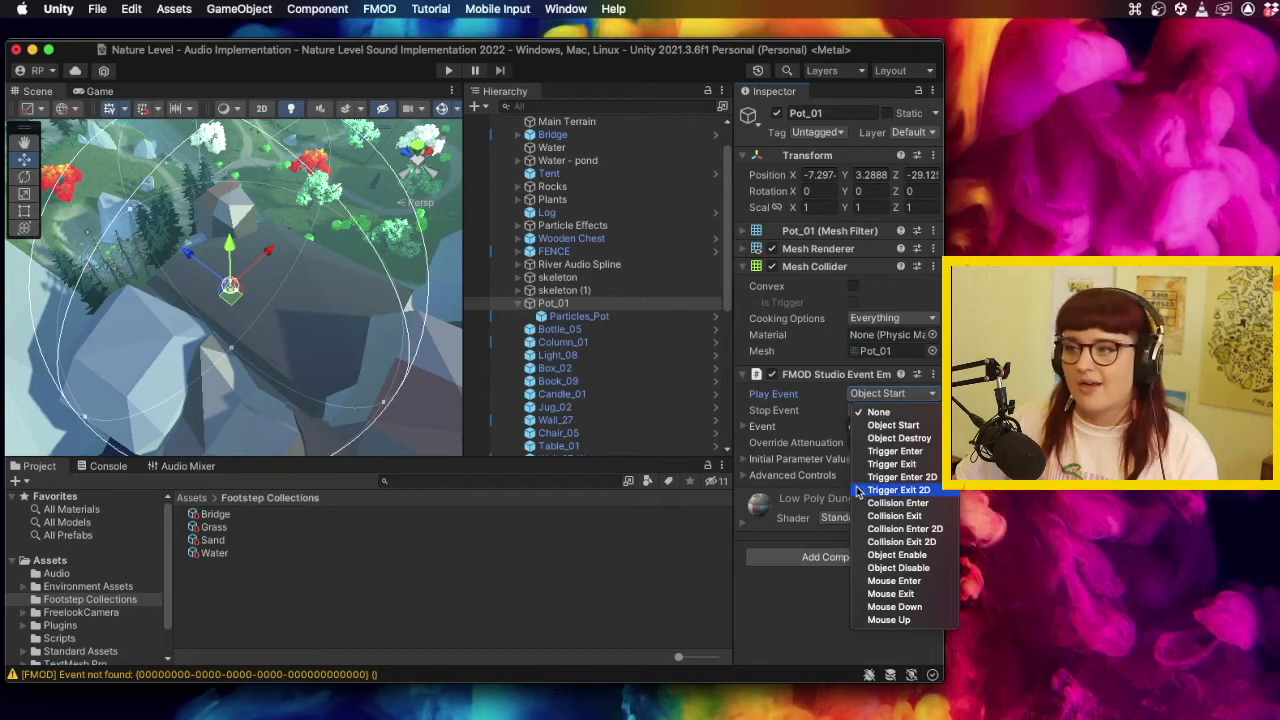
click(819, 601)
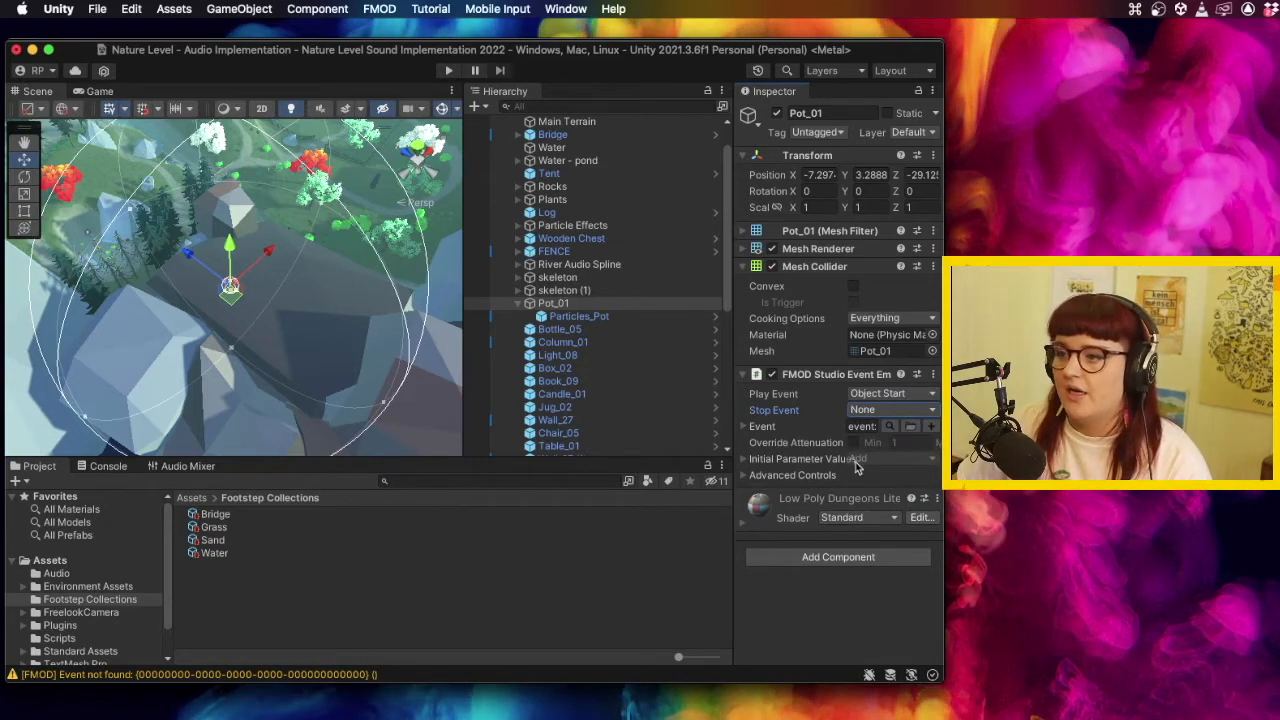
Enable Override Attenuation on Pot_01's event emitter and shrink its maximum distance around the pot to about 9.25.
drag(738, 484, 614, 480)
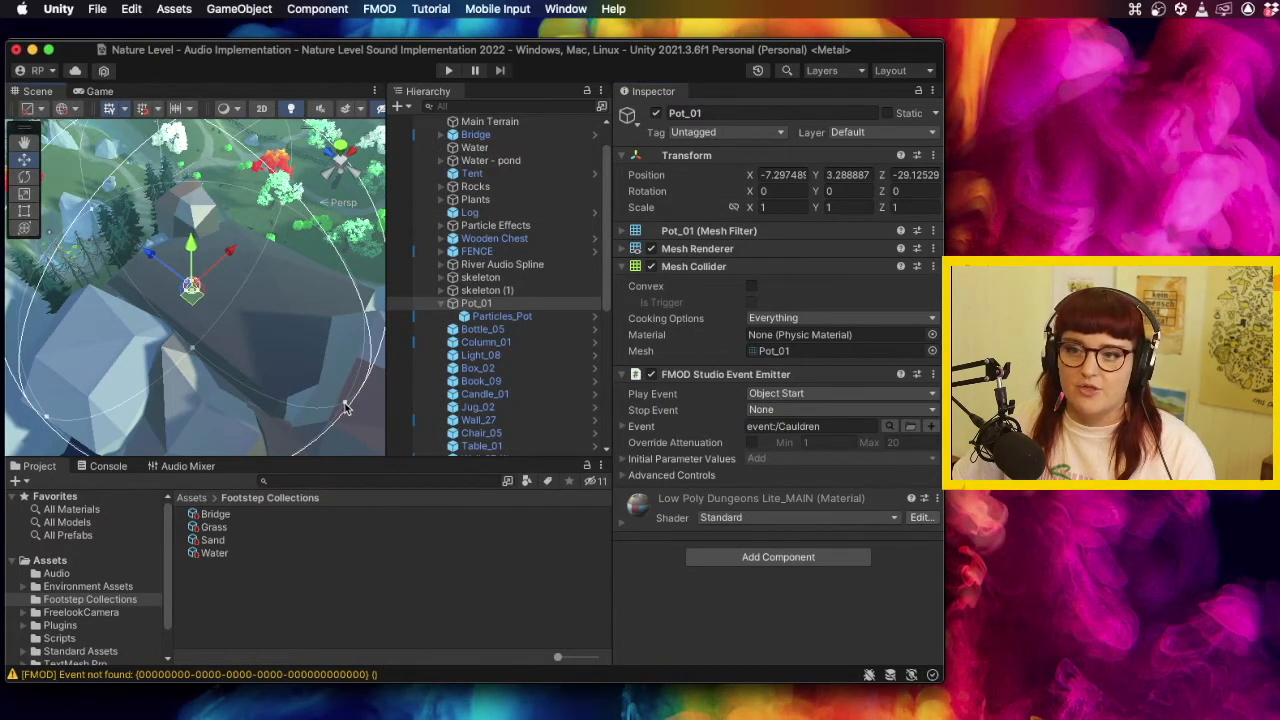
drag(345, 406, 339, 405)
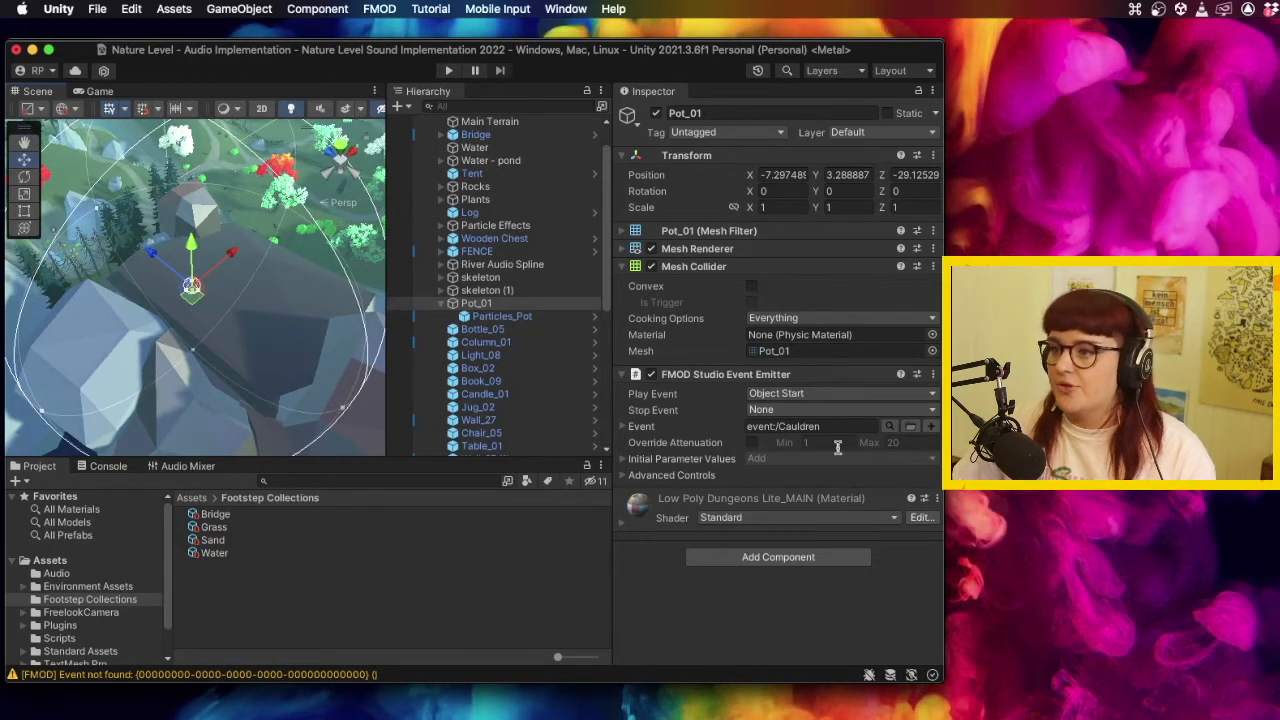
click(752, 443)
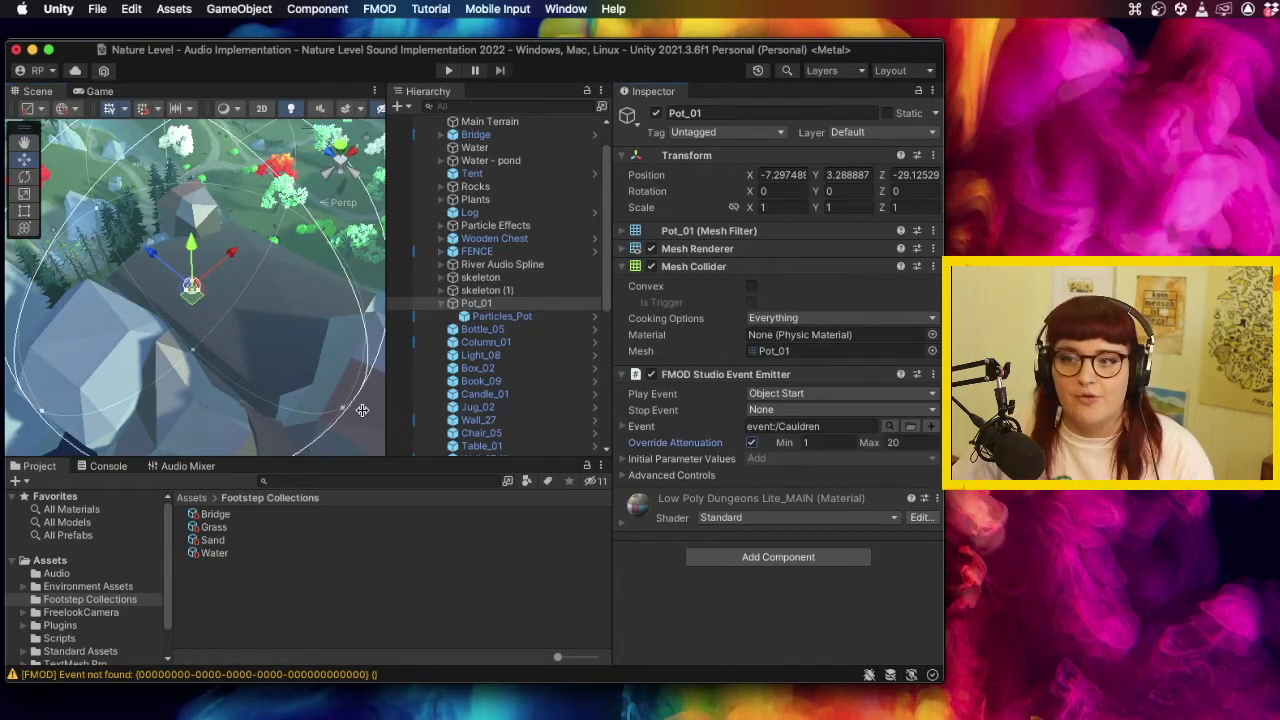
drag(340, 410, 306, 386)
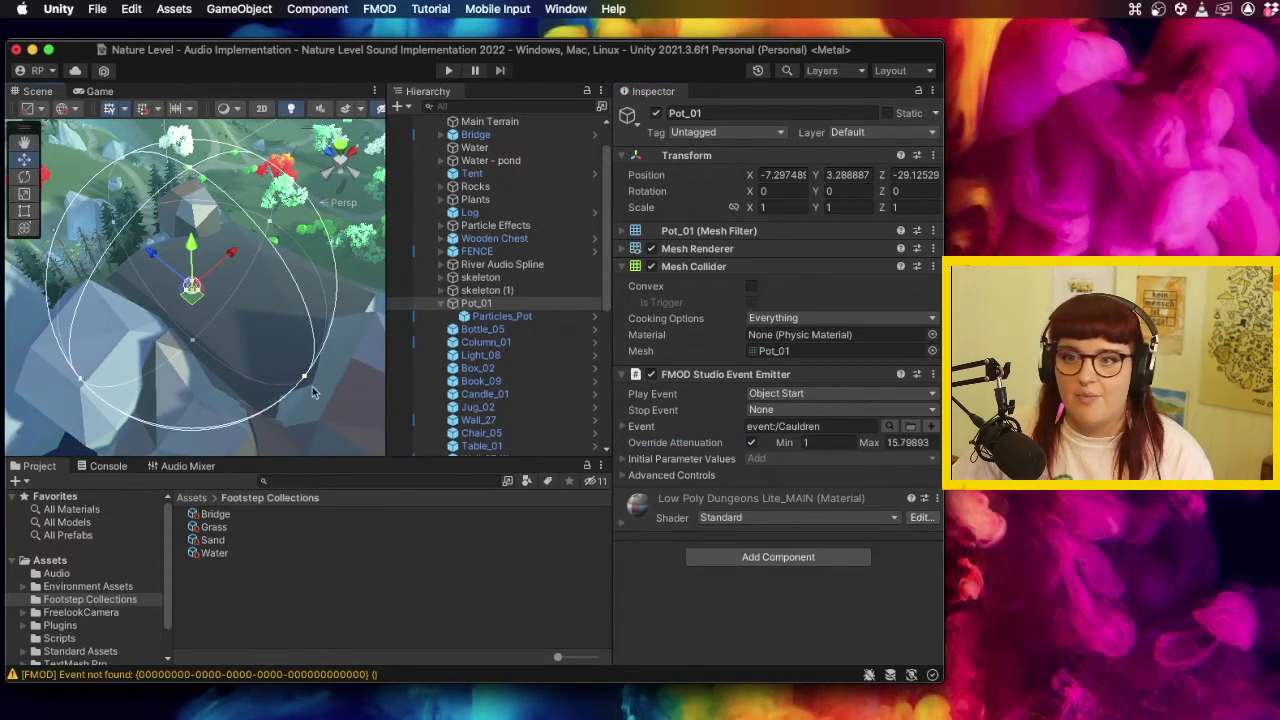
drag(306, 381, 246, 355)
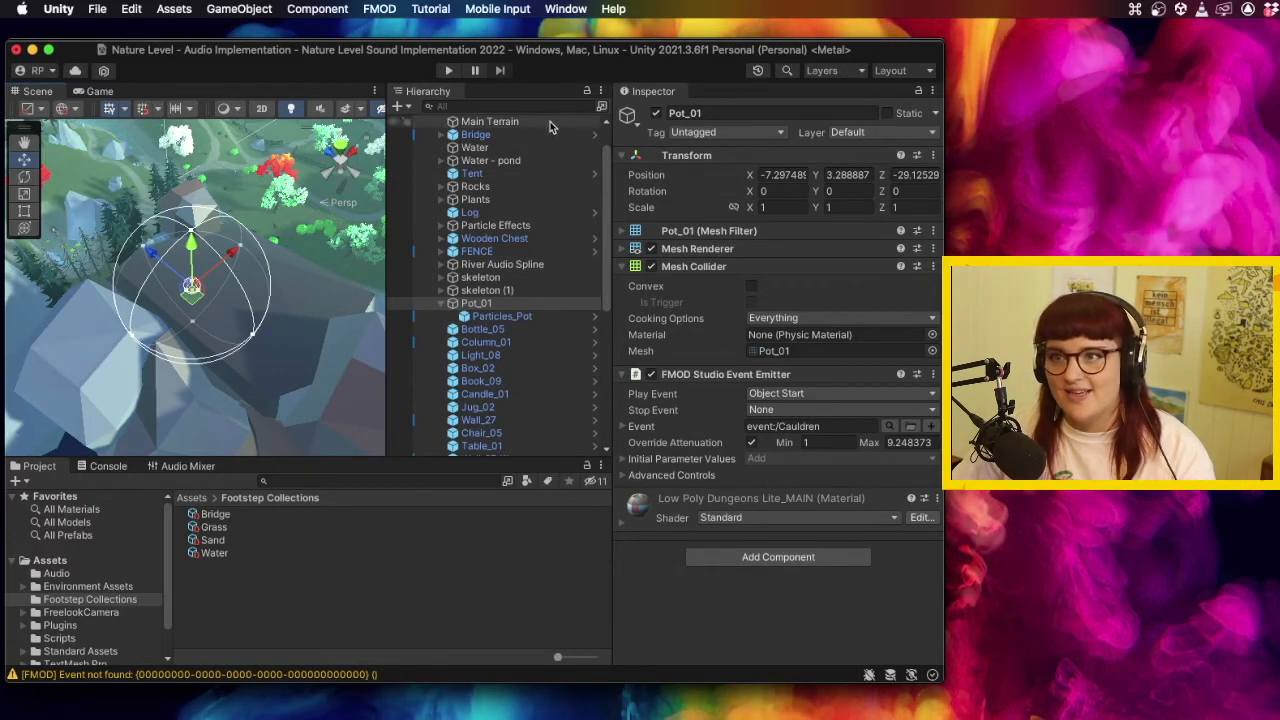
Rearrange the editor layout with the Hierarchy as a narrow column beside the Game view, and widen the Game view.
drag(441, 92, 22, 92)
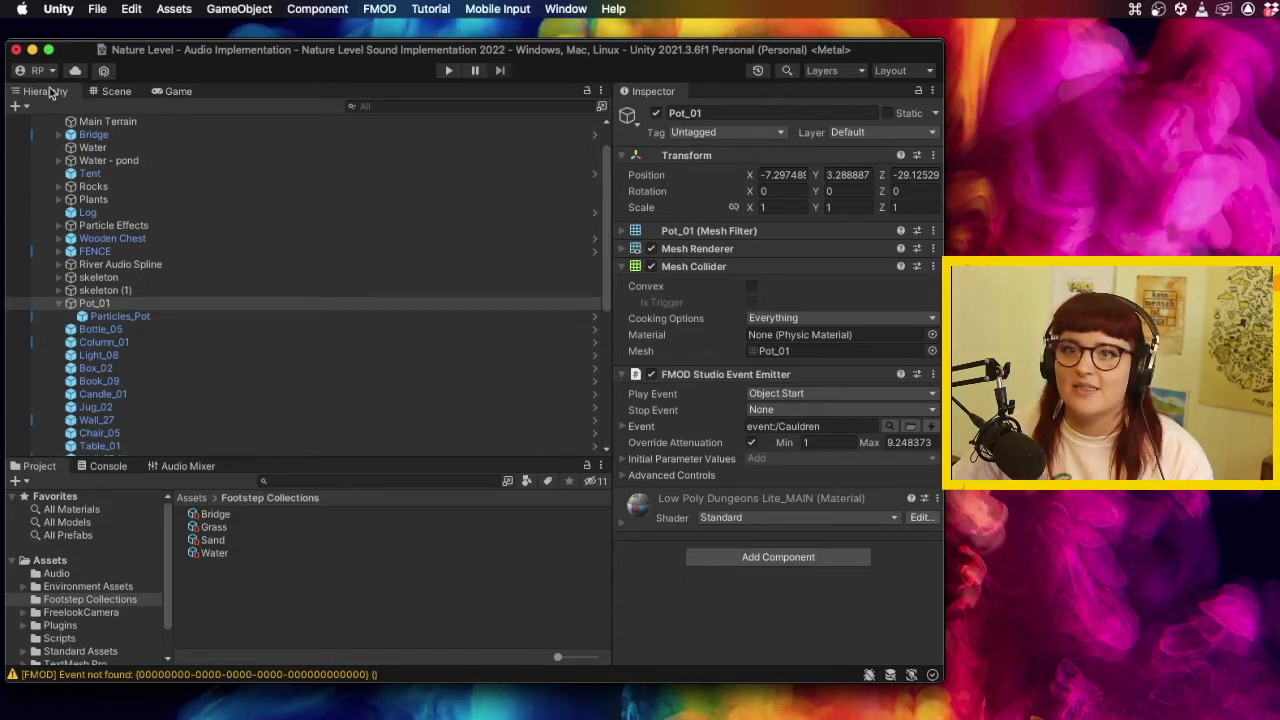
drag(25, 92, 11, 96)
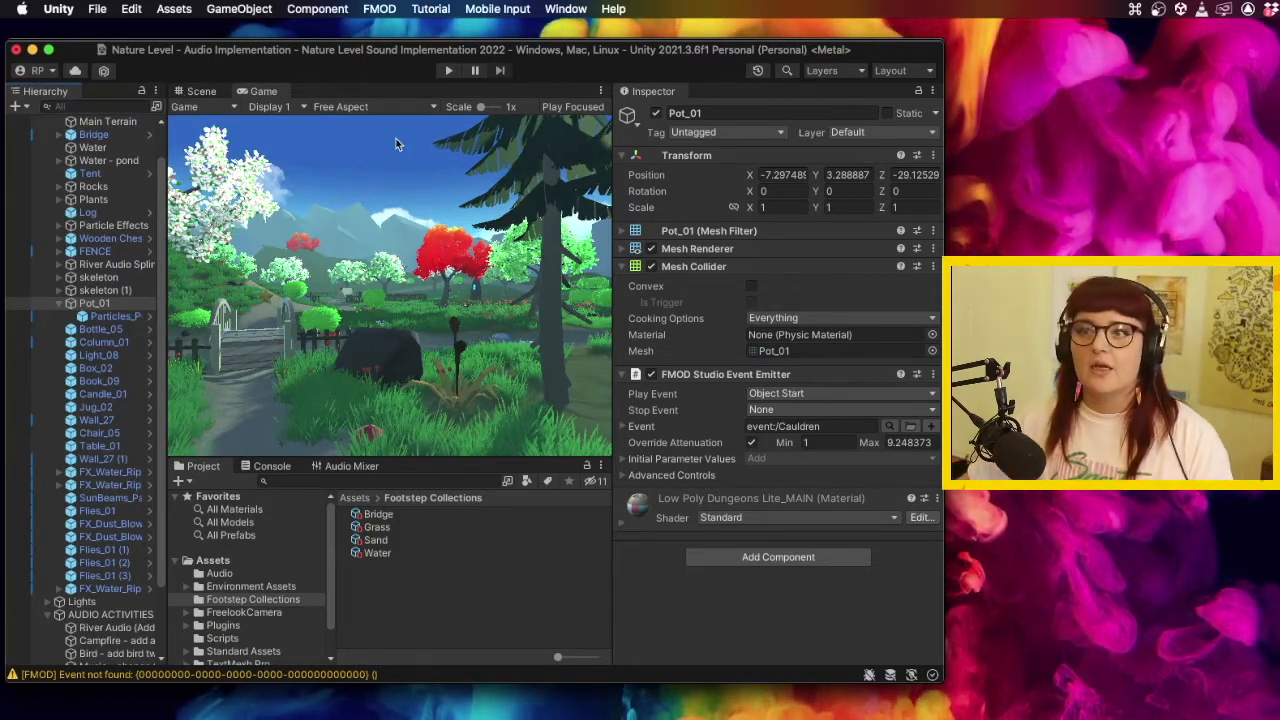
drag(612, 184, 700, 191)
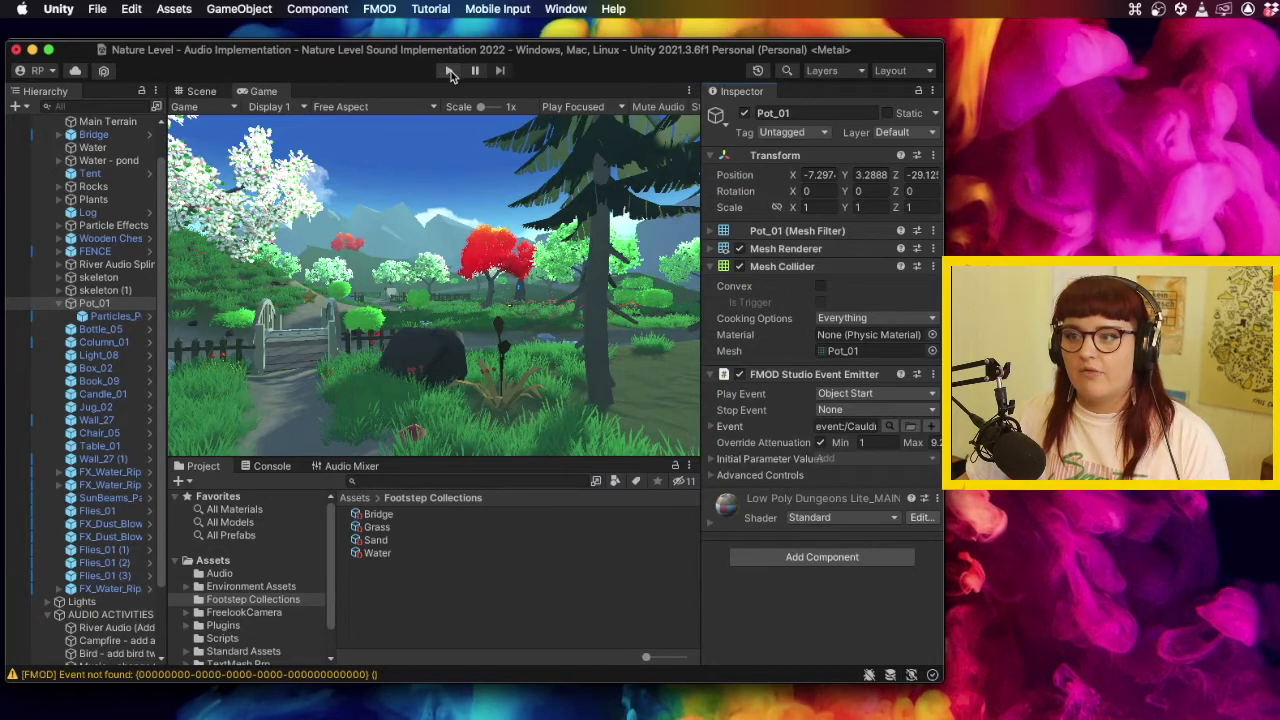
Start playing the level and walk along the forest path to the cauldron to test its sound at close range.
click(451, 71)
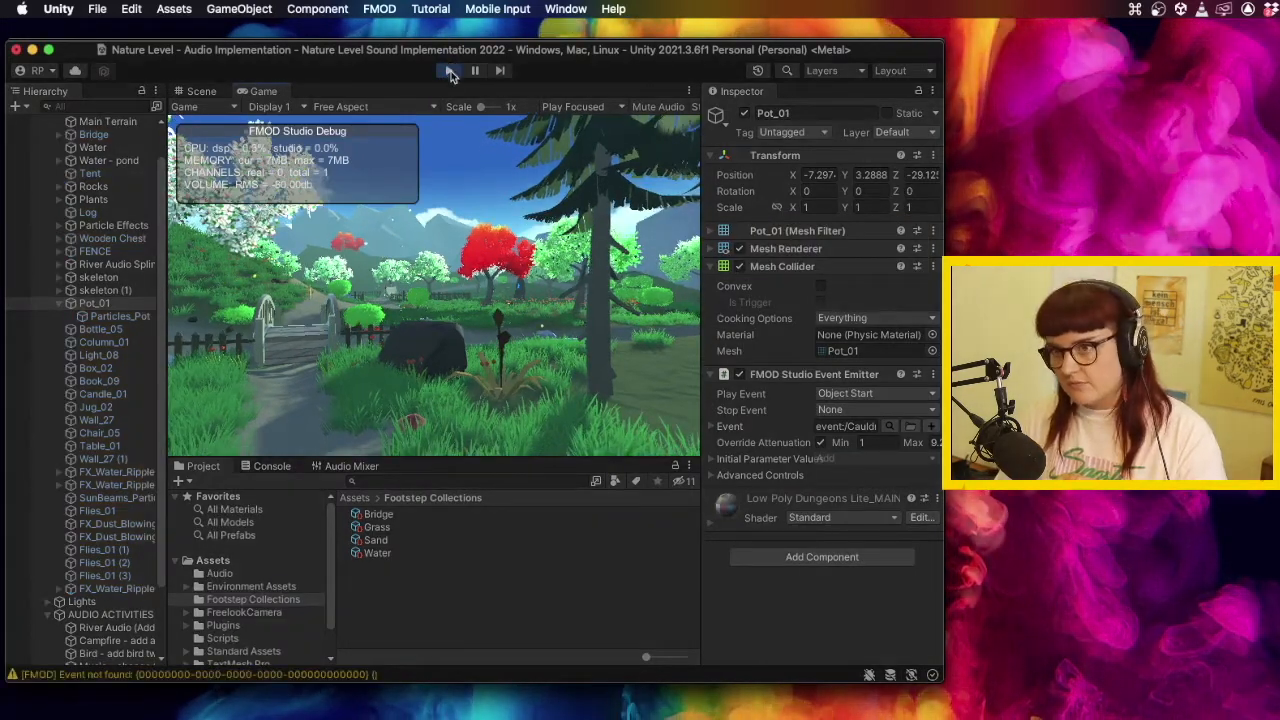
click(457, 190)
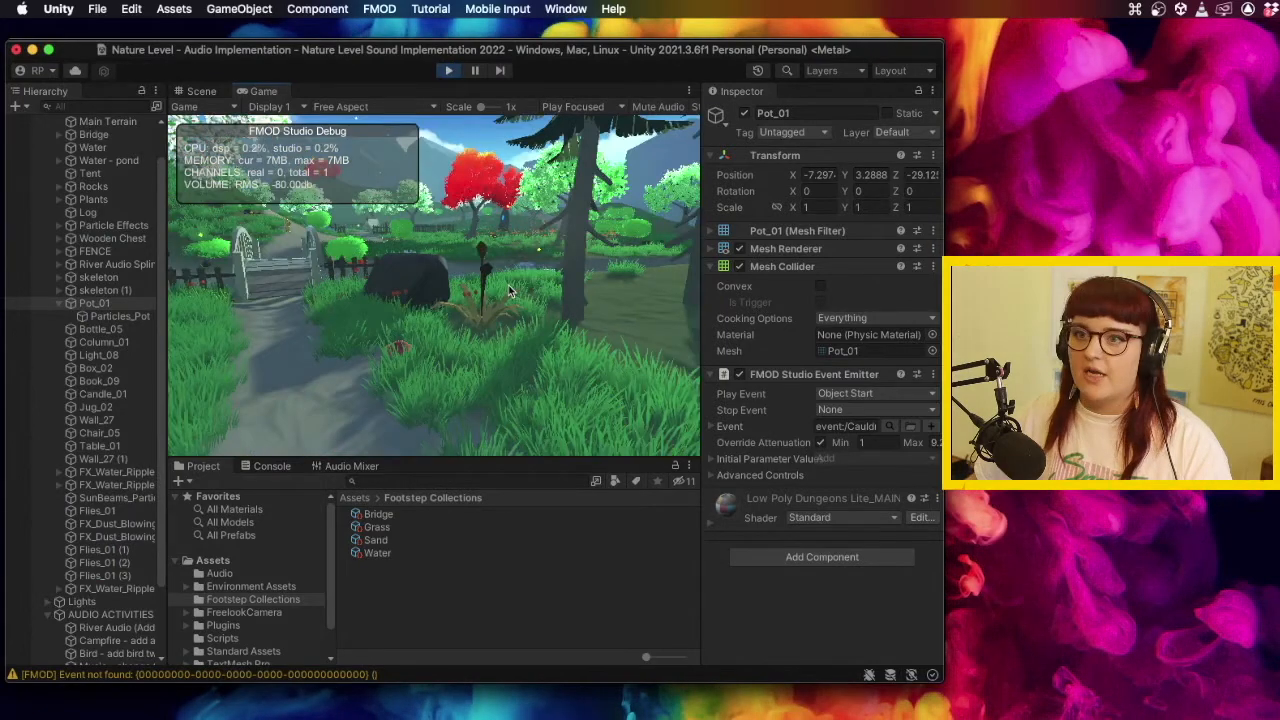
key(w)
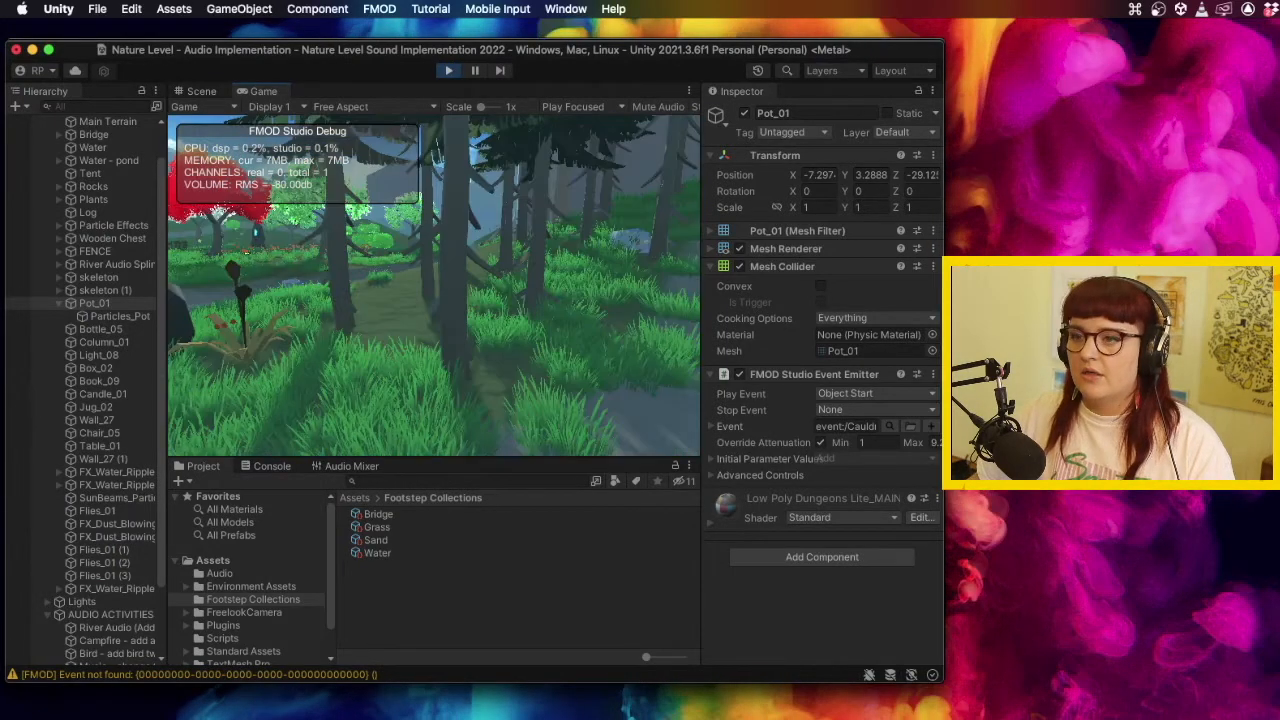
key(w)
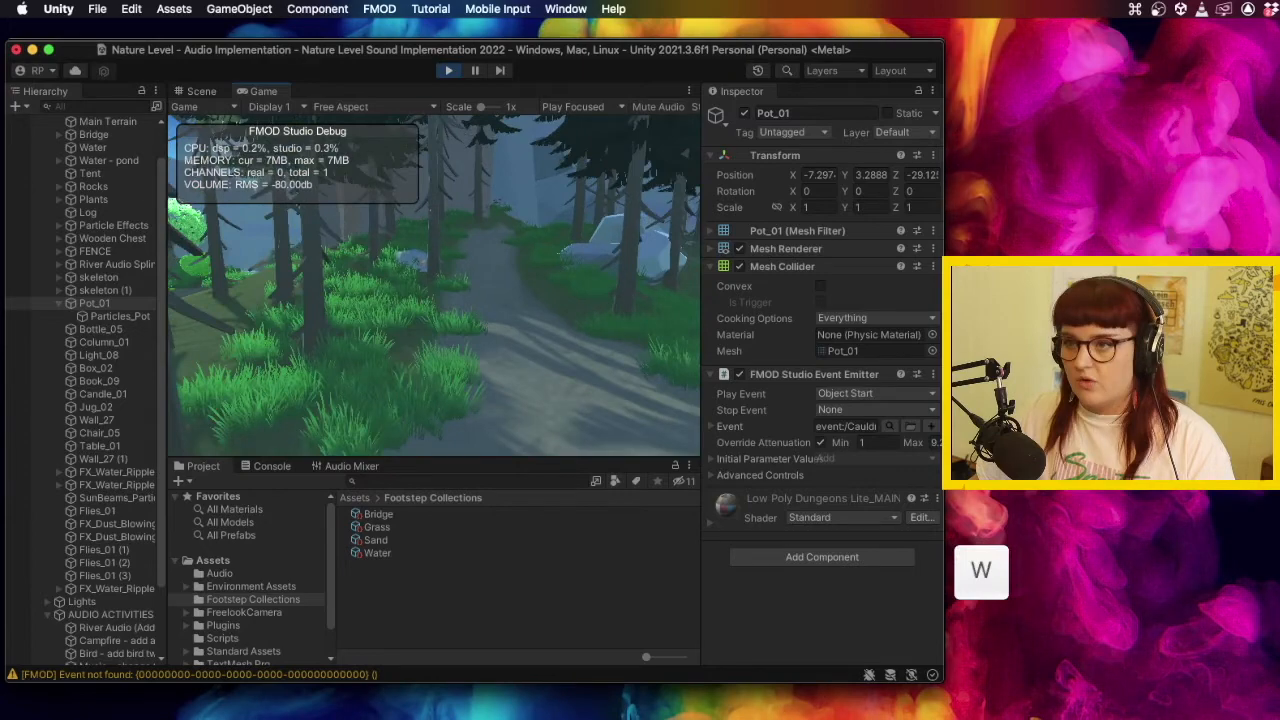
key(d)
key(d)
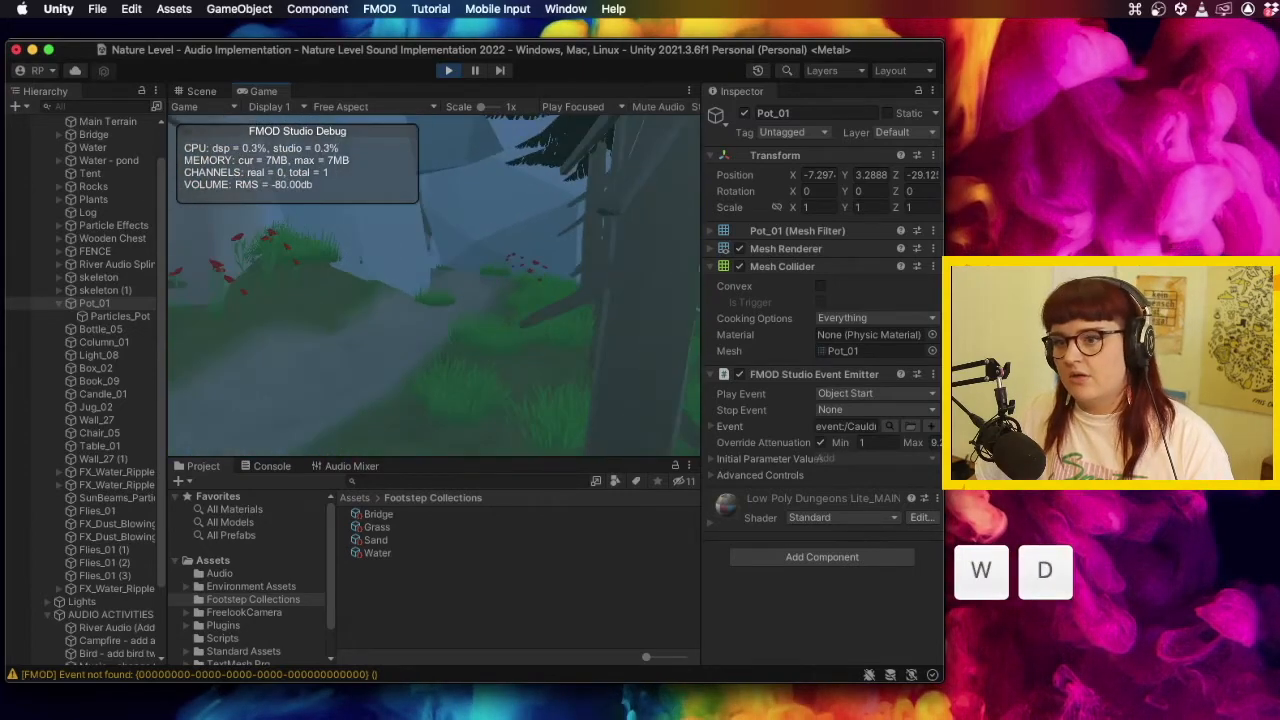
key(d)
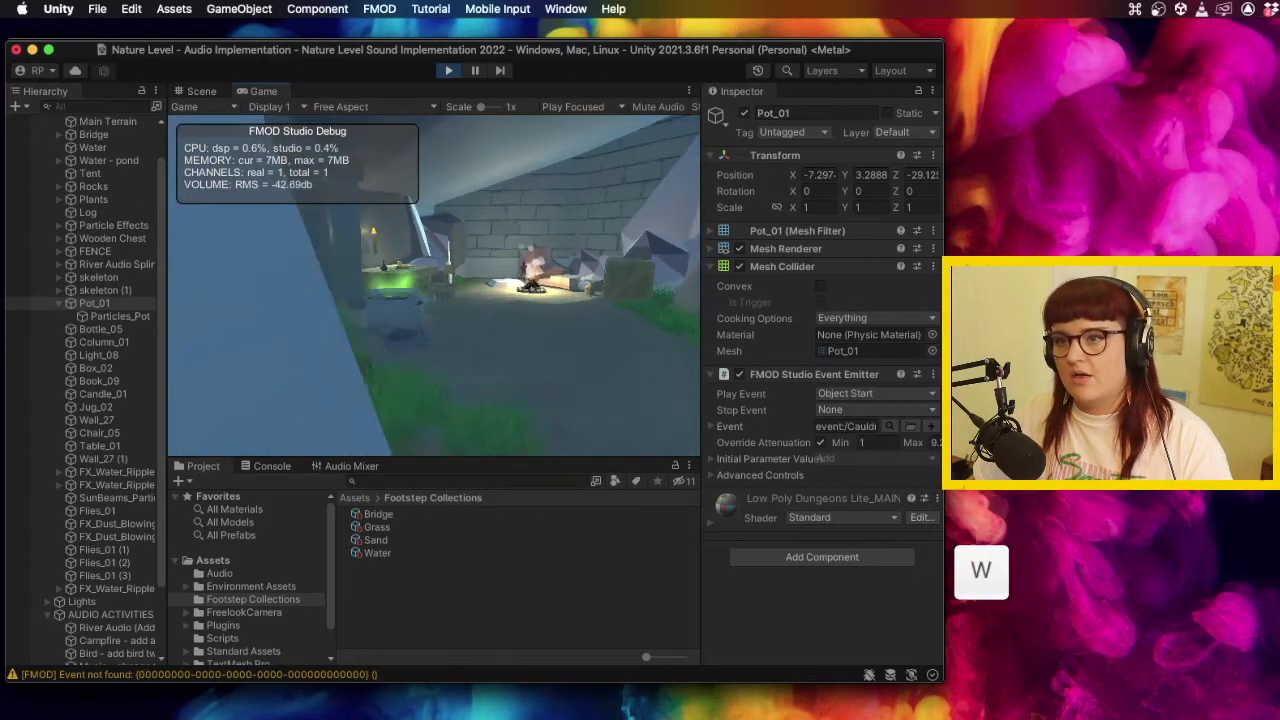
key(d)
key(s)
key(d)
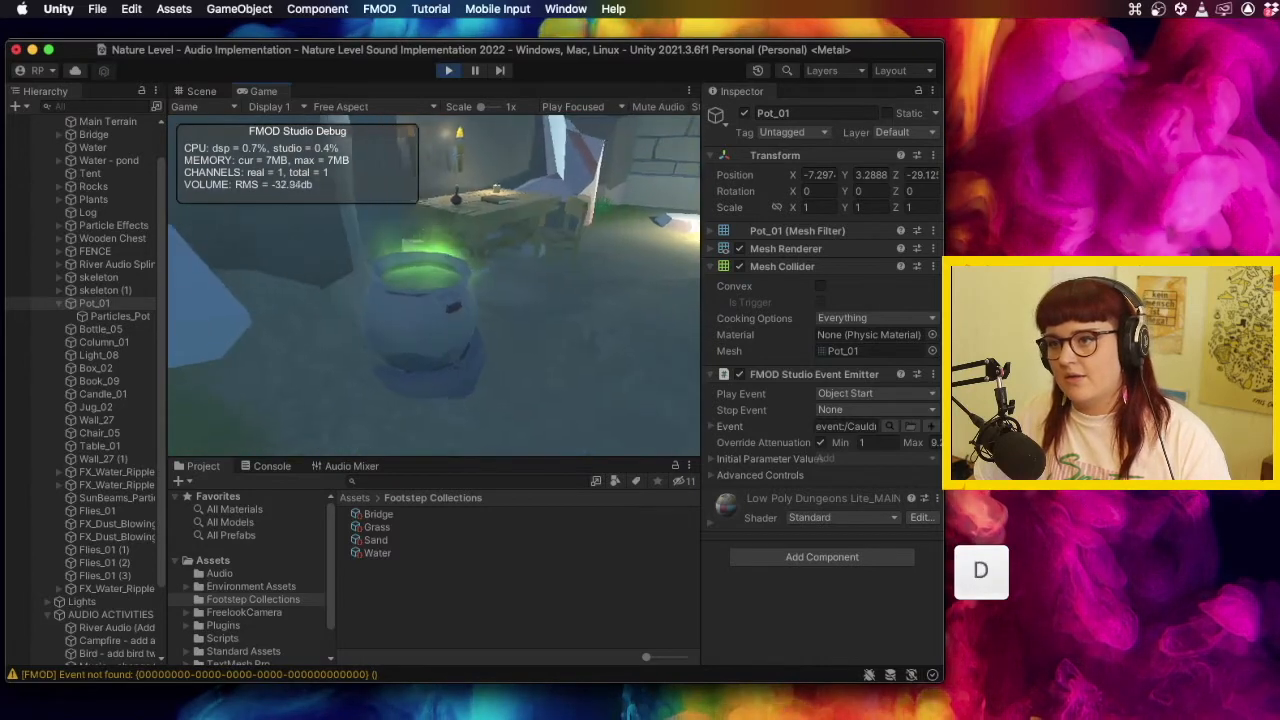
key(w)
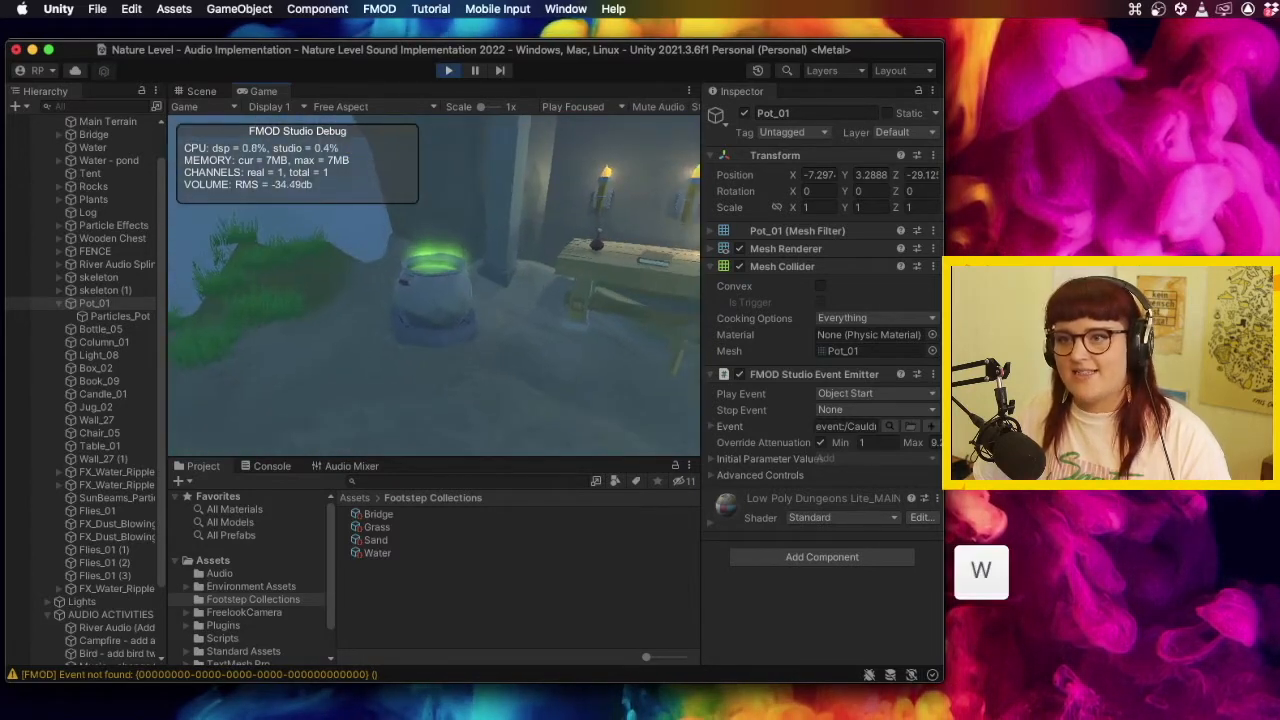
Move around the cauldron and walk back out to the forest path to test the sound's falloff, and stop the playtest.
key(s)
key(d)
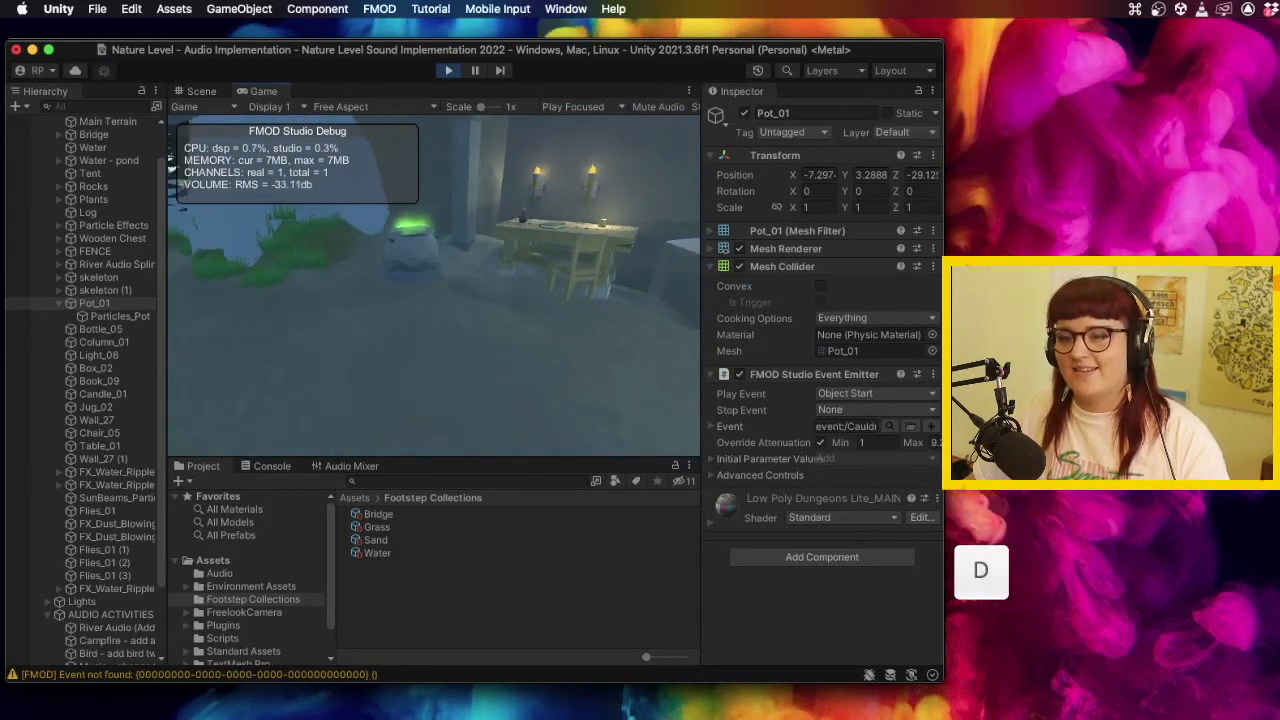
key(w)
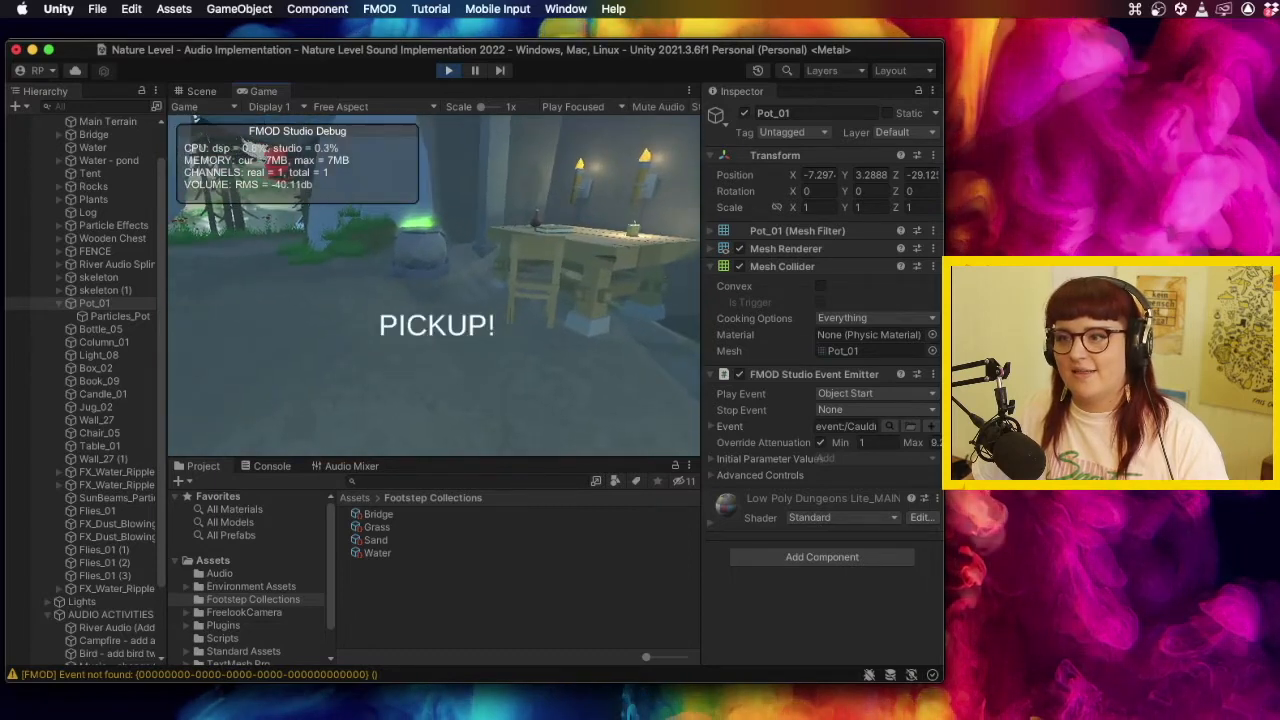
key(s)
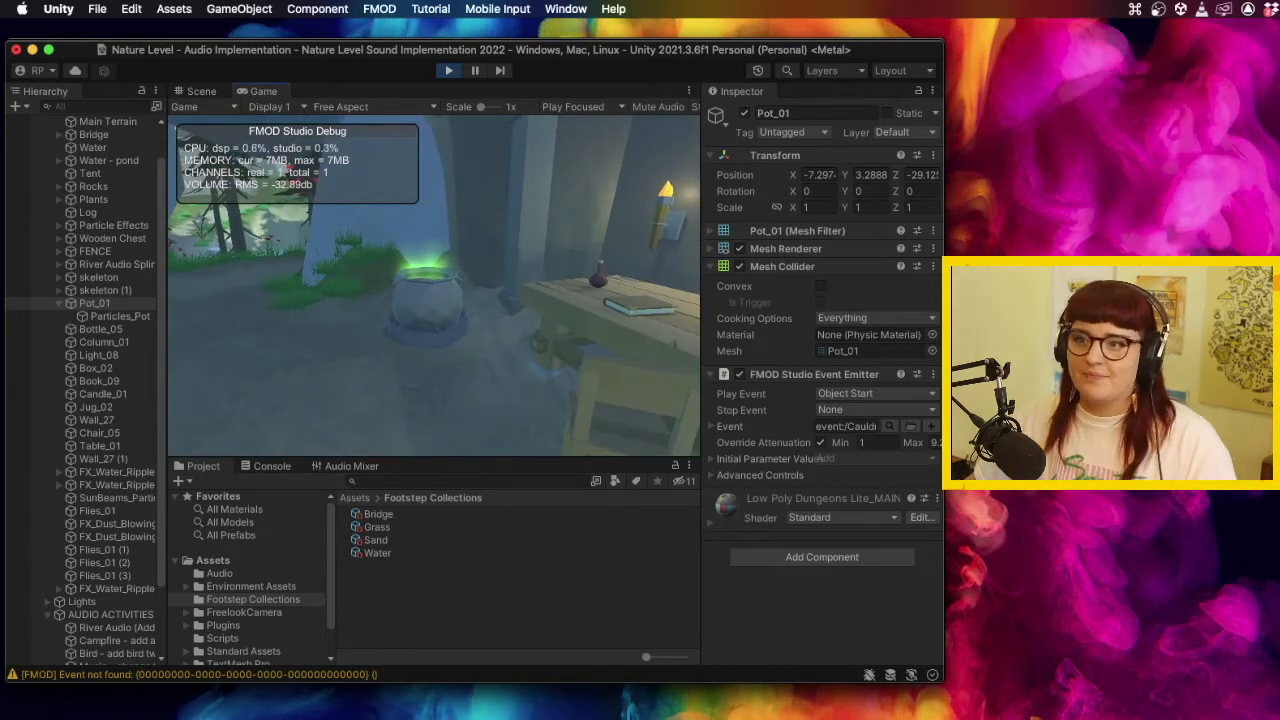
key(w)
key(a)
key(w)
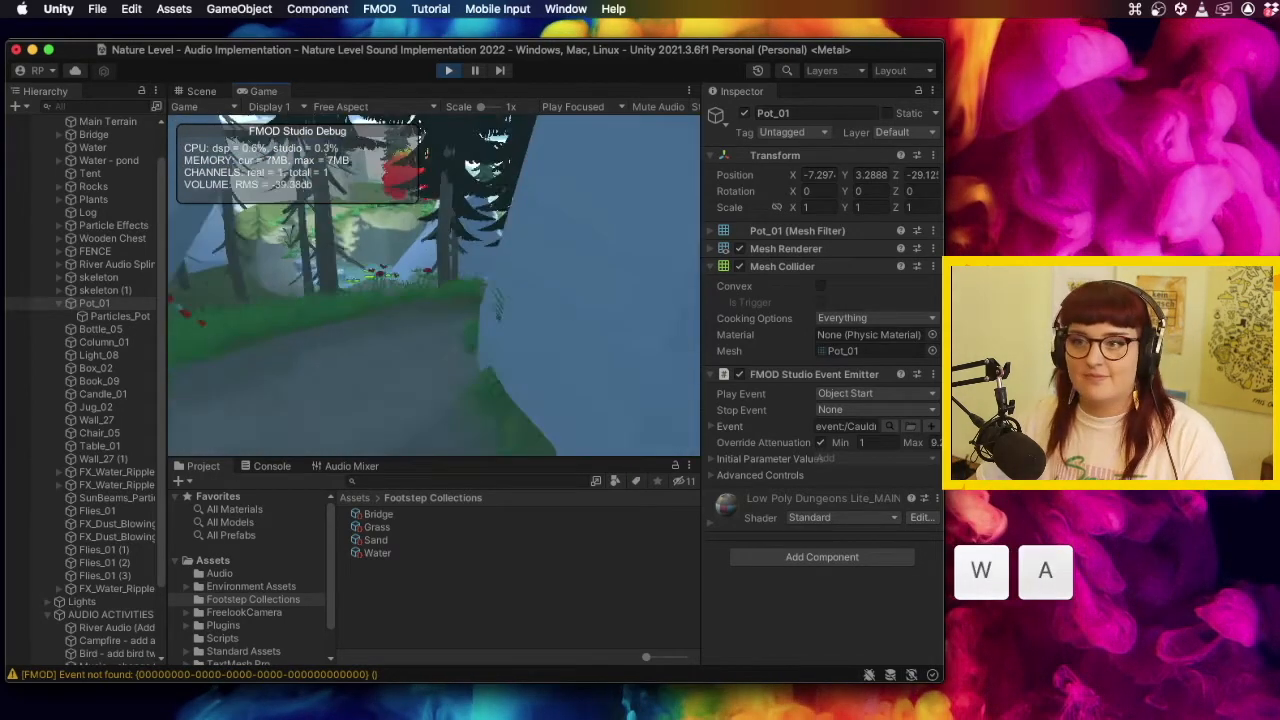
key(w)
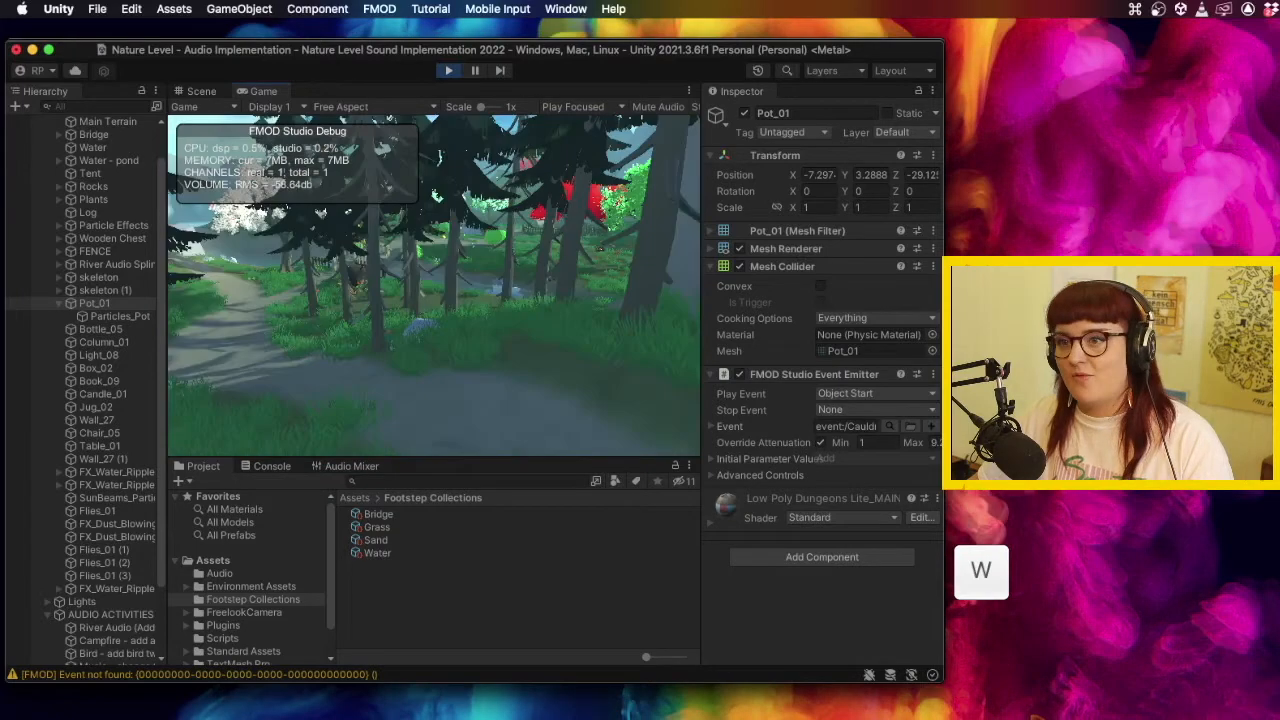
key(w)
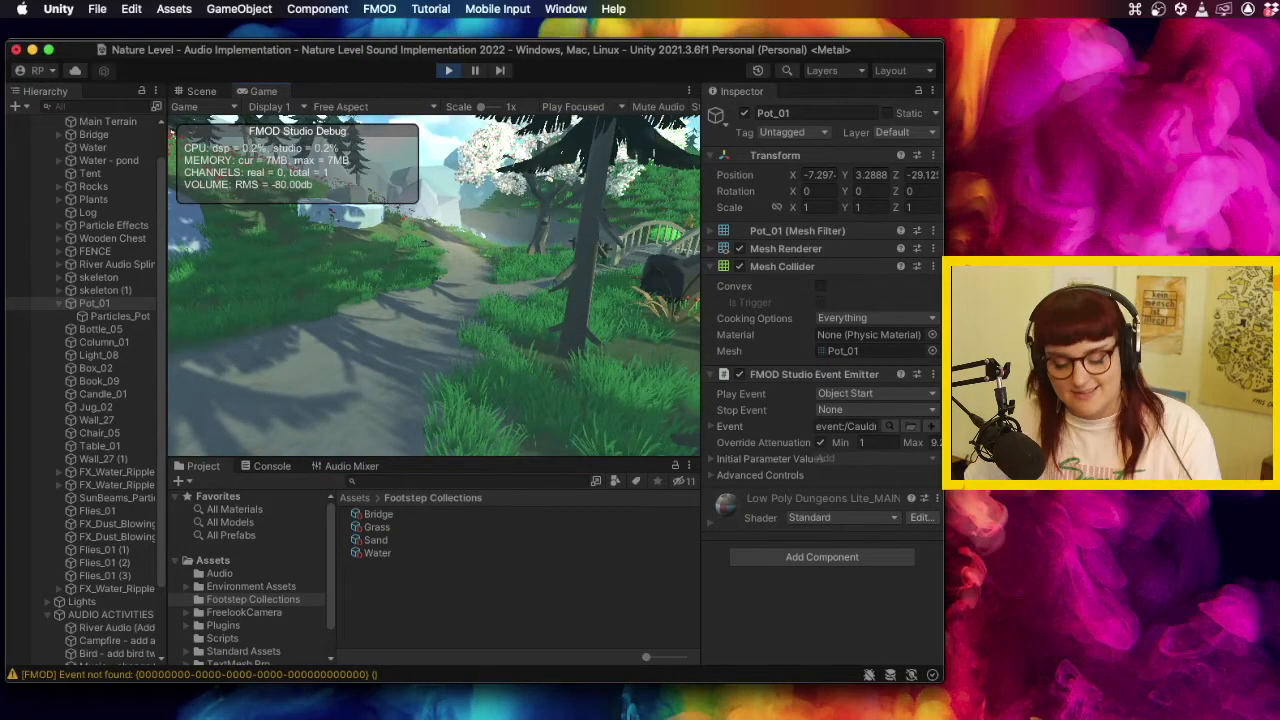
key(Escape)
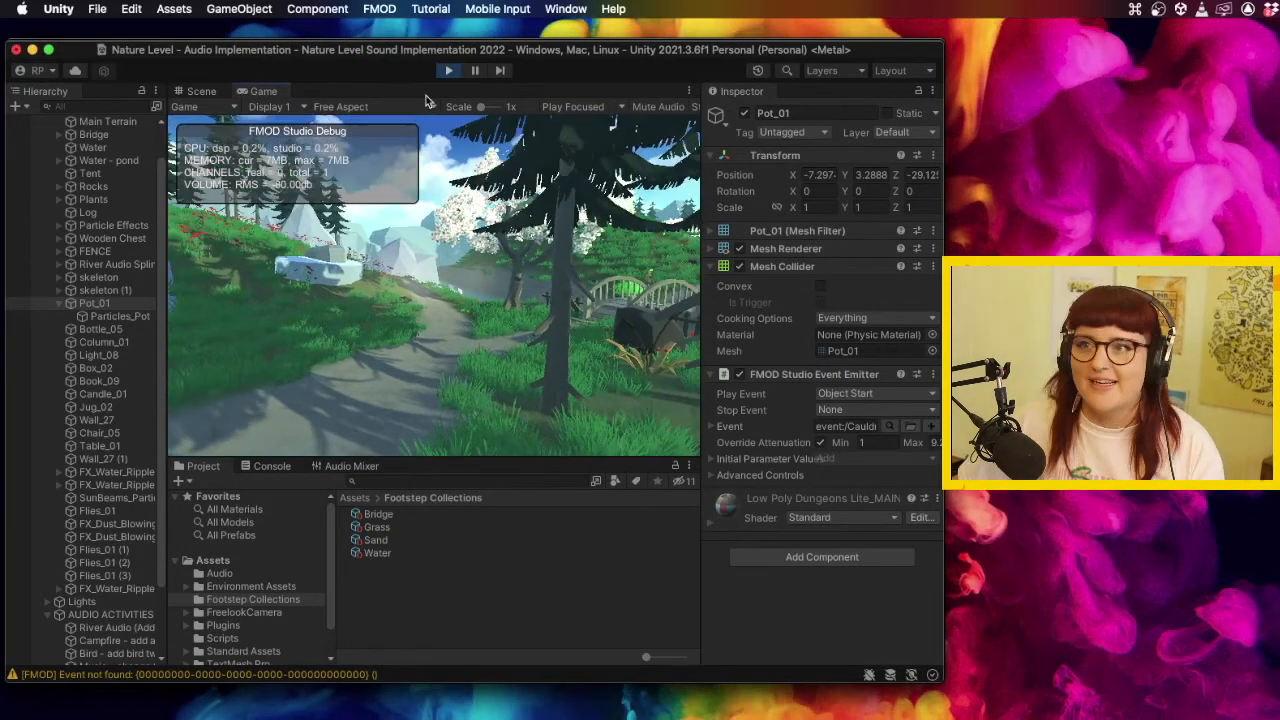
click(446, 72)
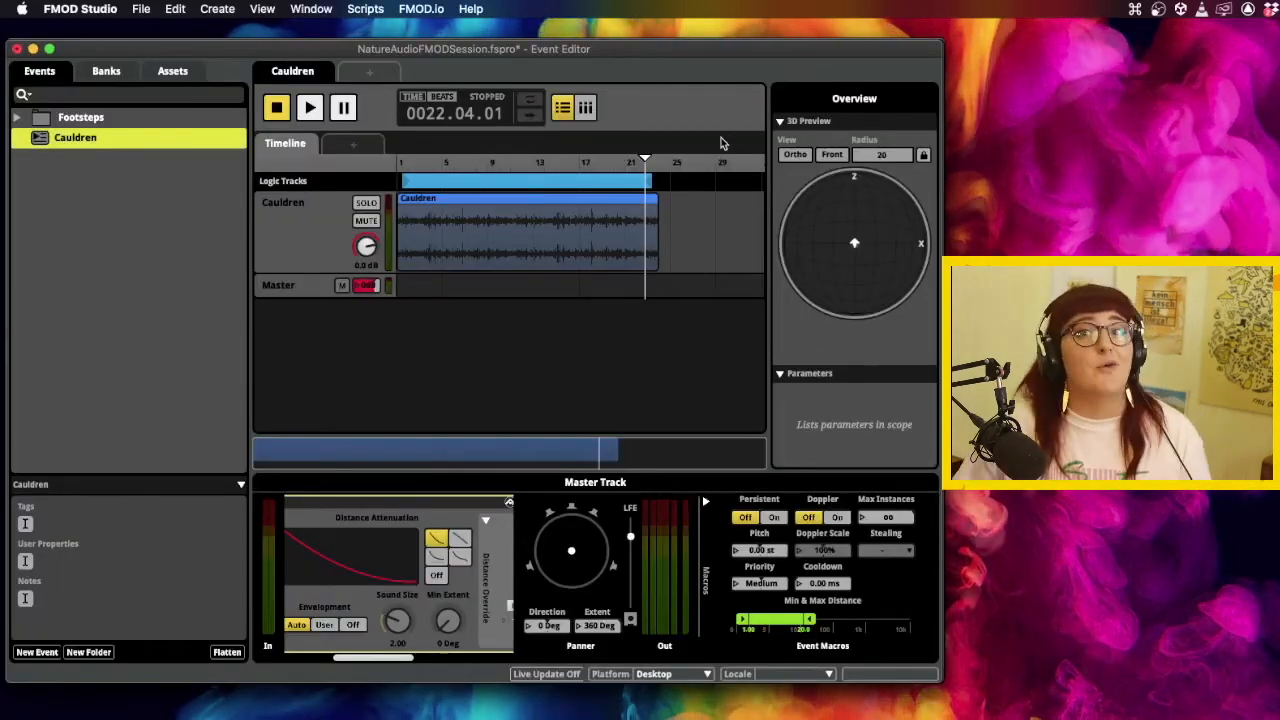
Switch to FMOD Studio, expand the Footsteps event folder and open the FootstepSand event.
click(17, 117)
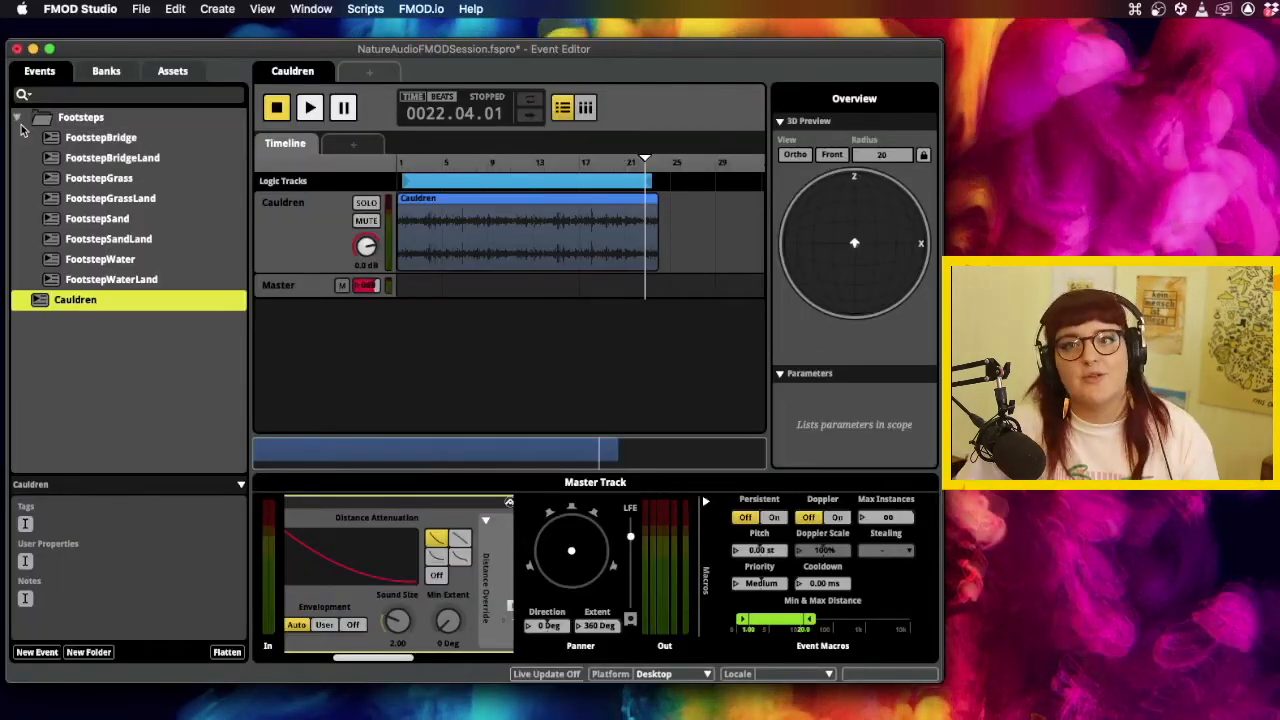
click(88, 143)
click(108, 180)
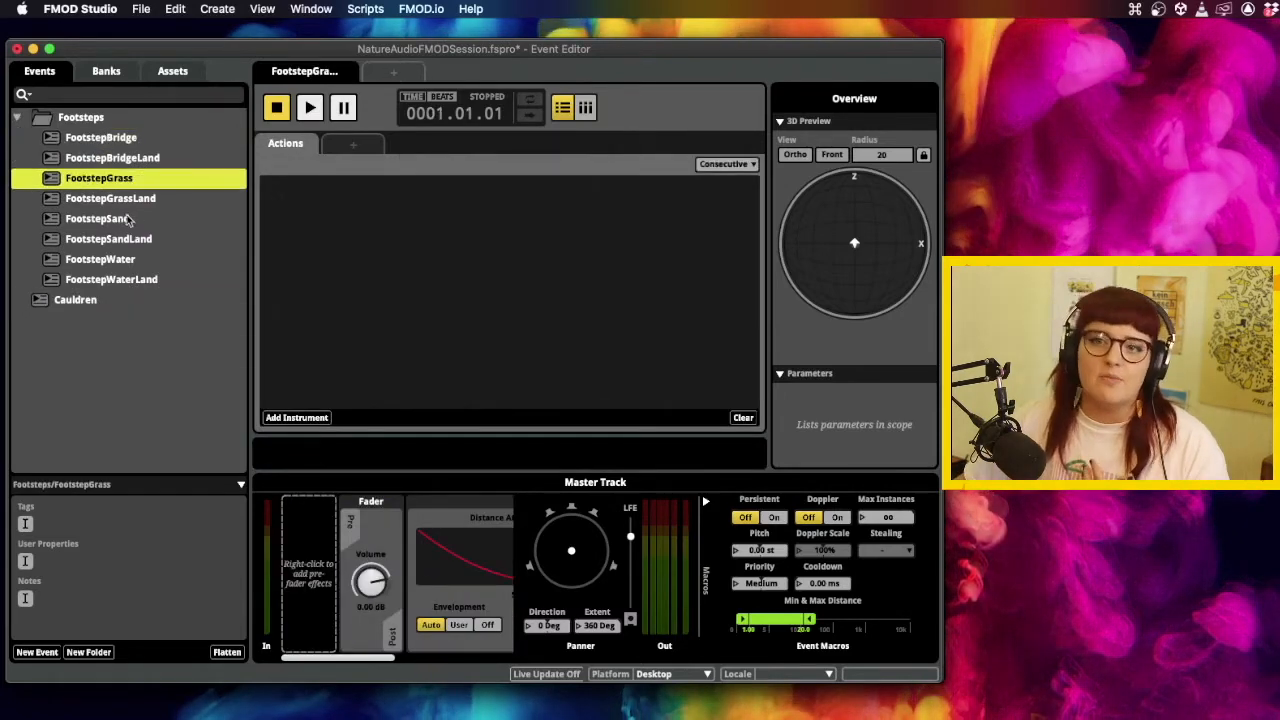
click(128, 219)
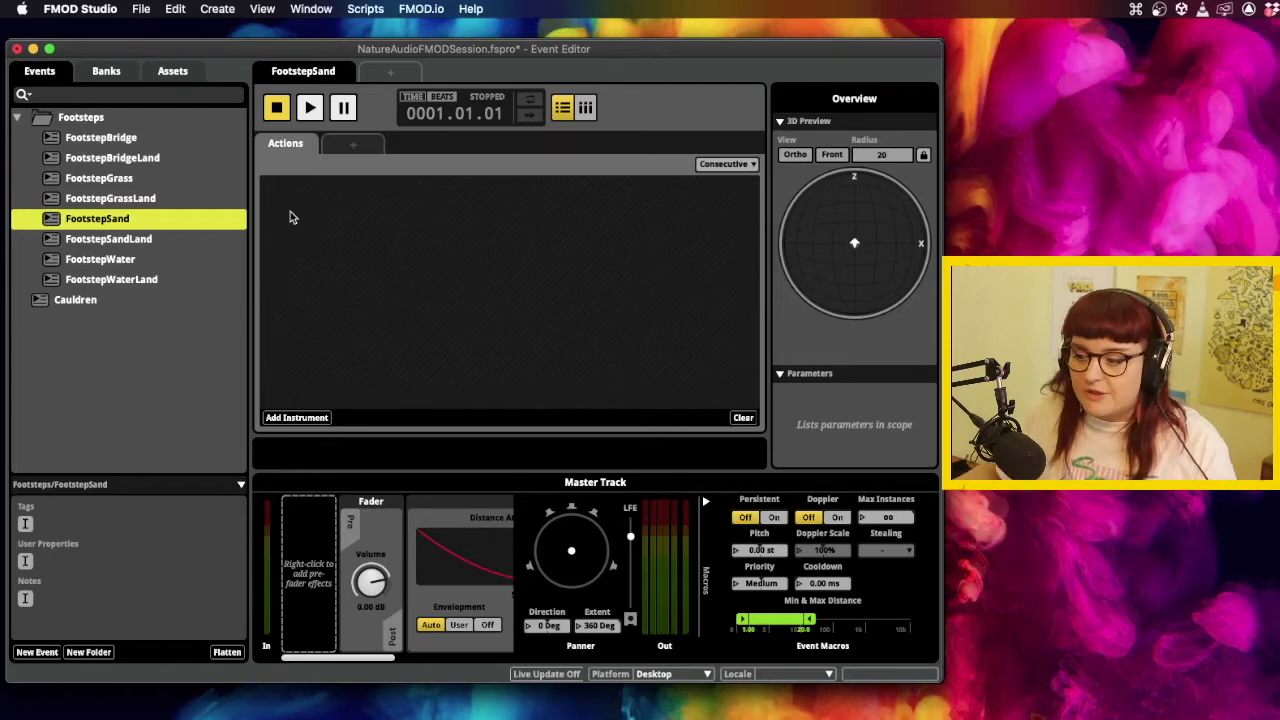
Replace the FootstepSand event's action sheet with a timeline sheet.
right_click(298, 152)
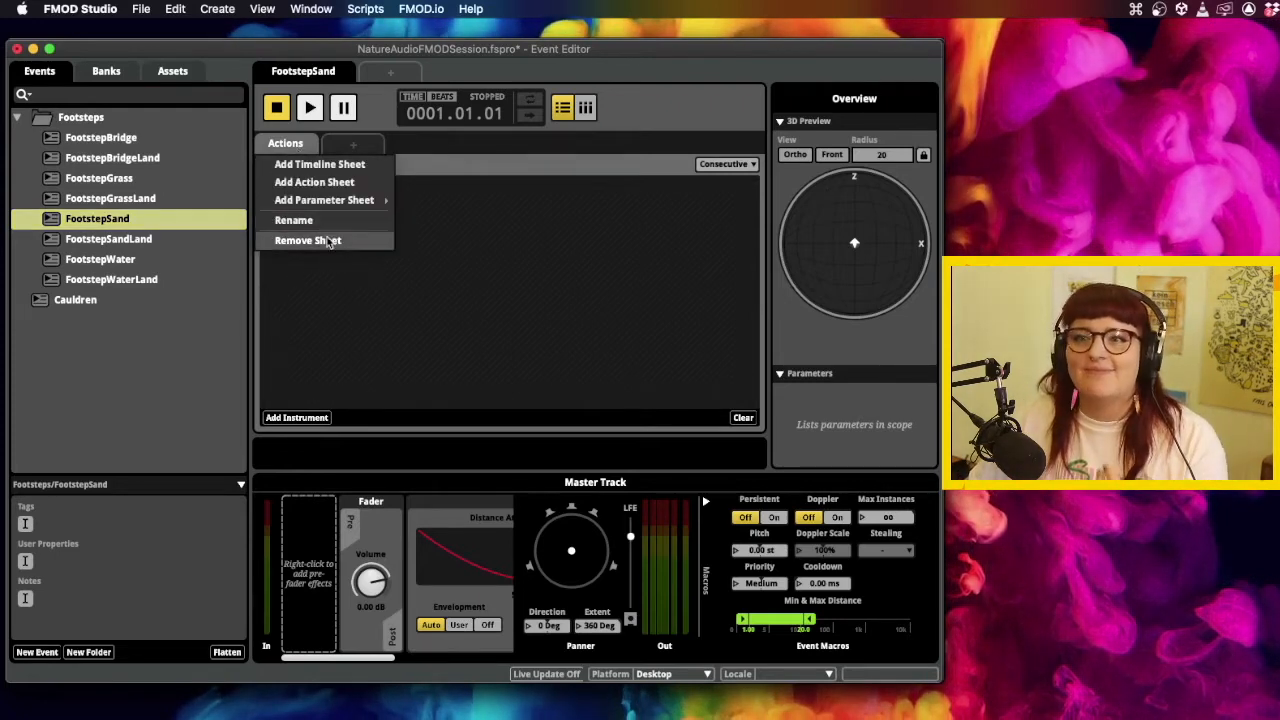
click(328, 241)
click(303, 182)
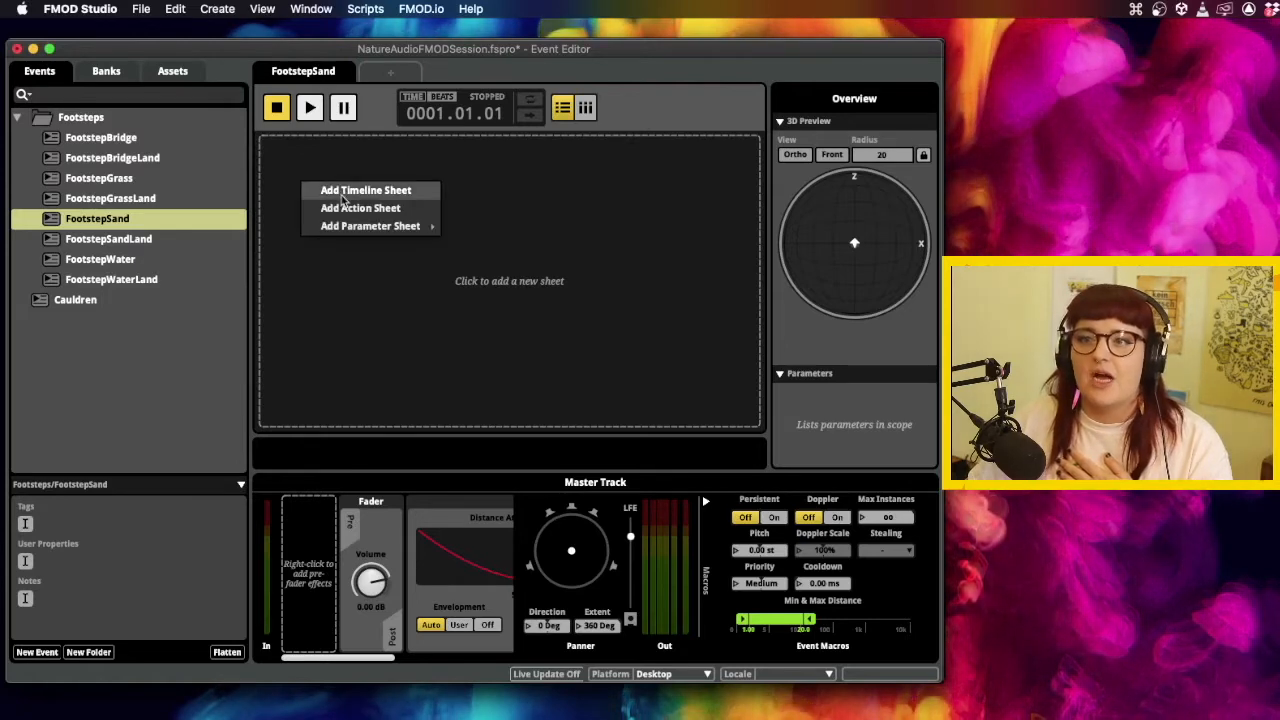
click(345, 196)
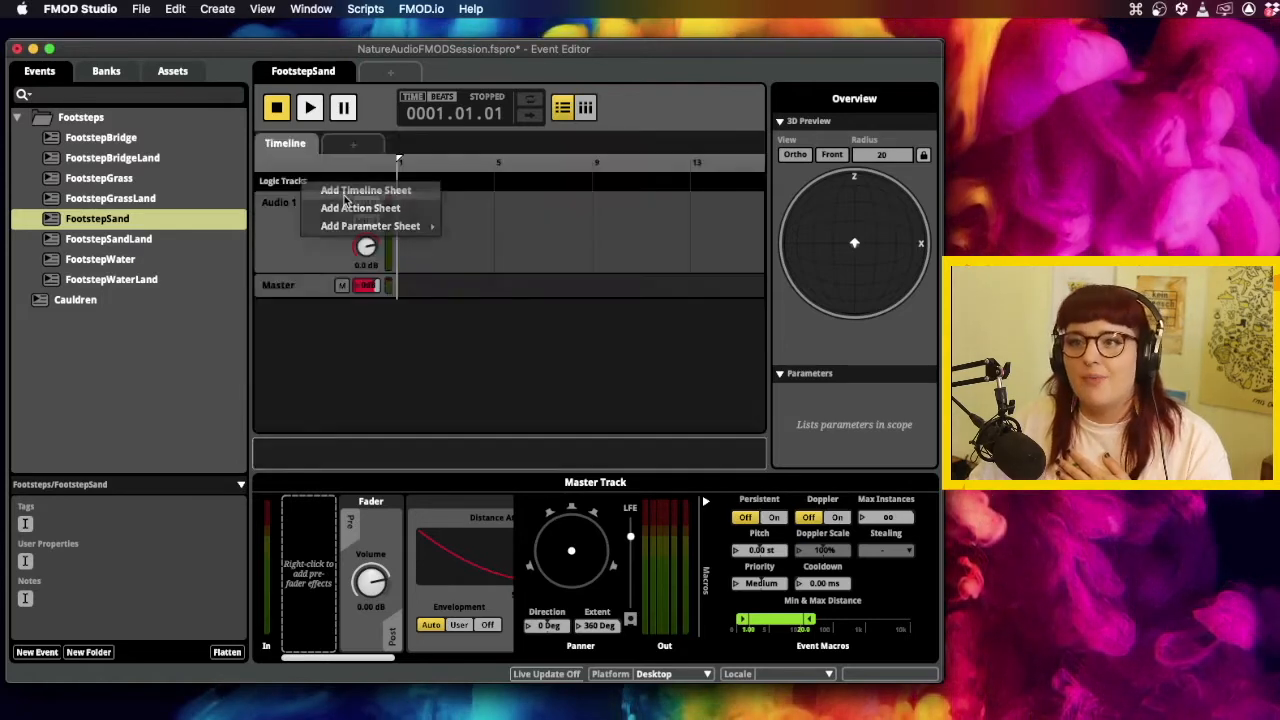
Rename the FootstepSand event's audio track as SandFootsteps.
double_click(285, 205)
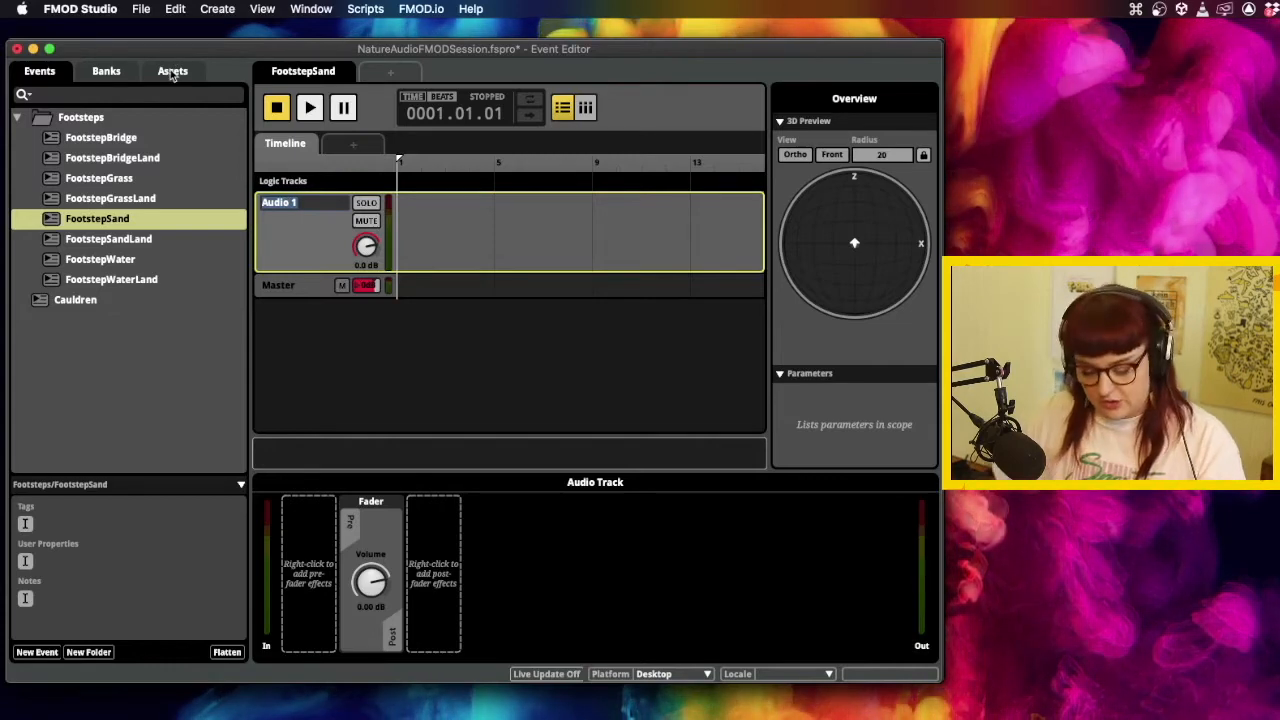
text(SandFoot)
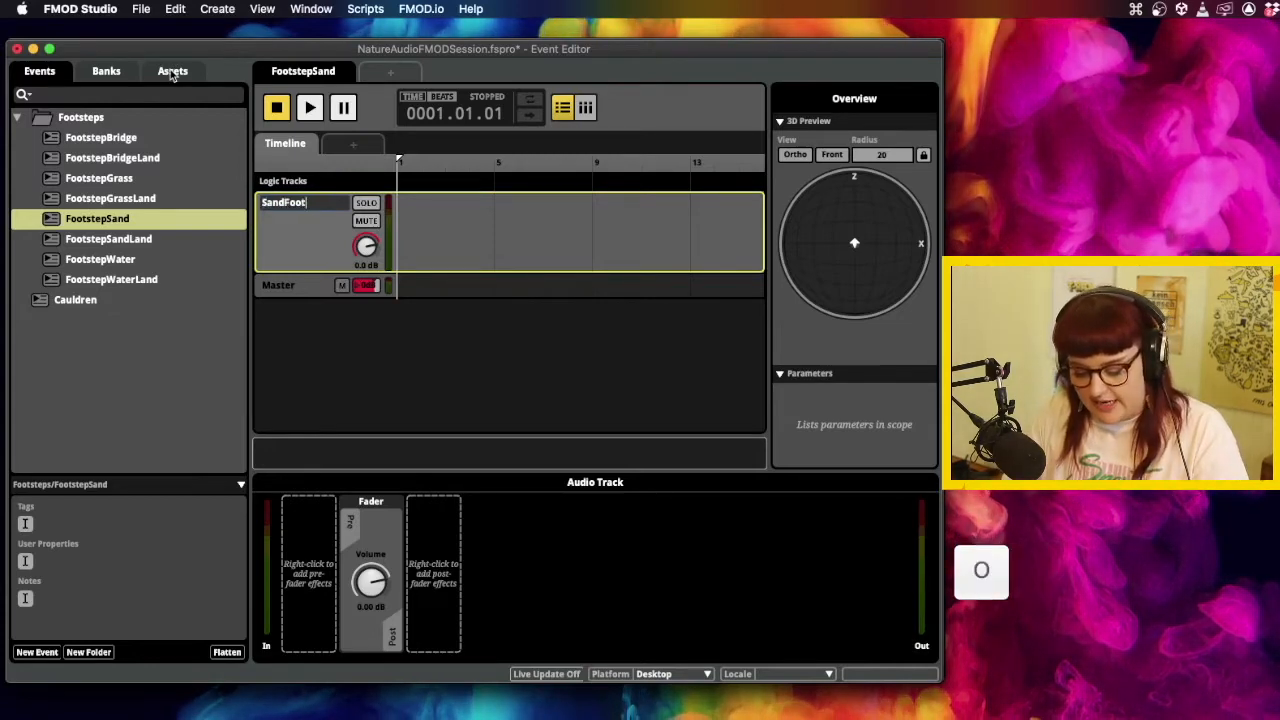
text(steps)
key(Return)
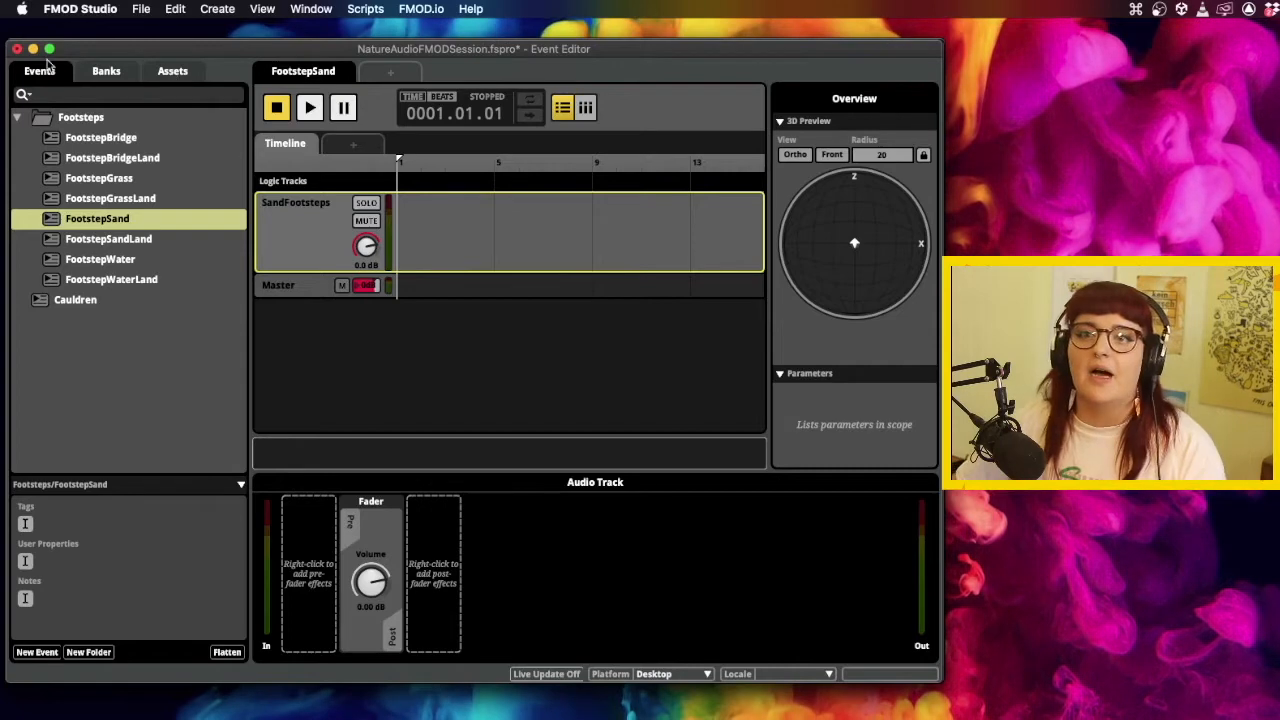
Add the assets Dirt_Footstep_2.wav through Dirt_Footstep_8.wav together to the SandFootsteps track as one multi instrument.
click(171, 71)
click(17, 159)
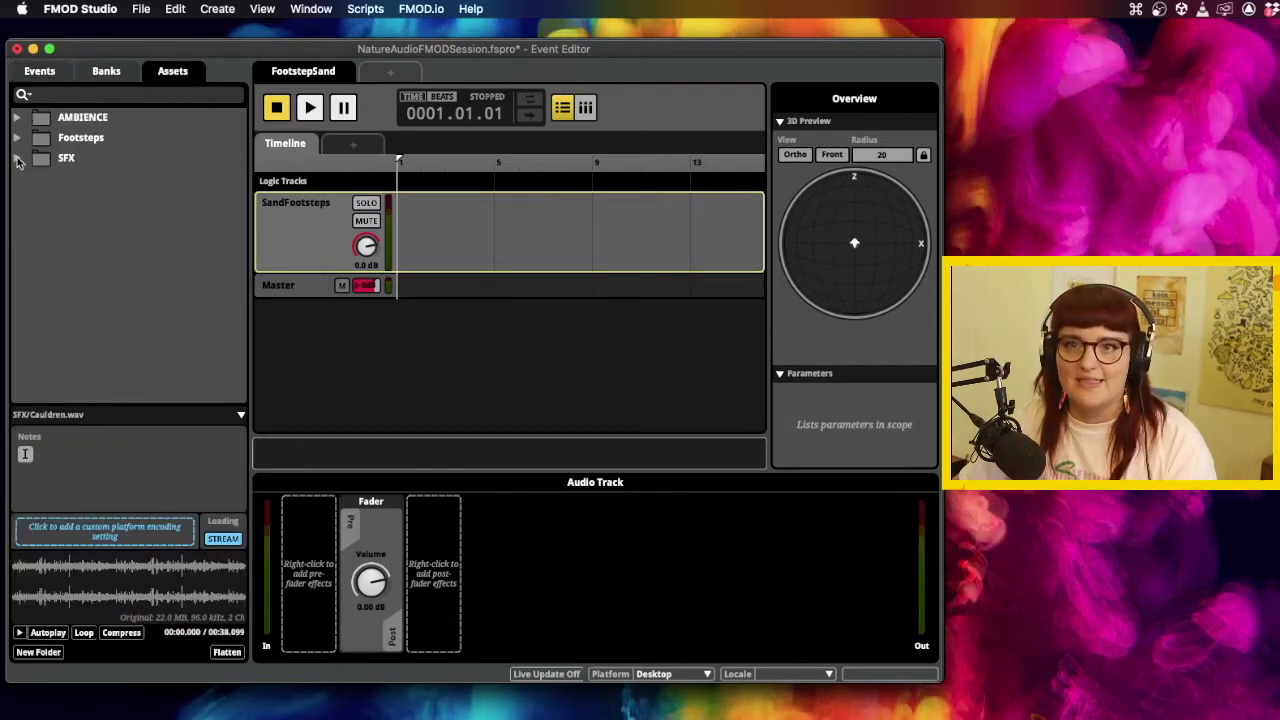
click(17, 138)
scroll(185, 190, down, 5)
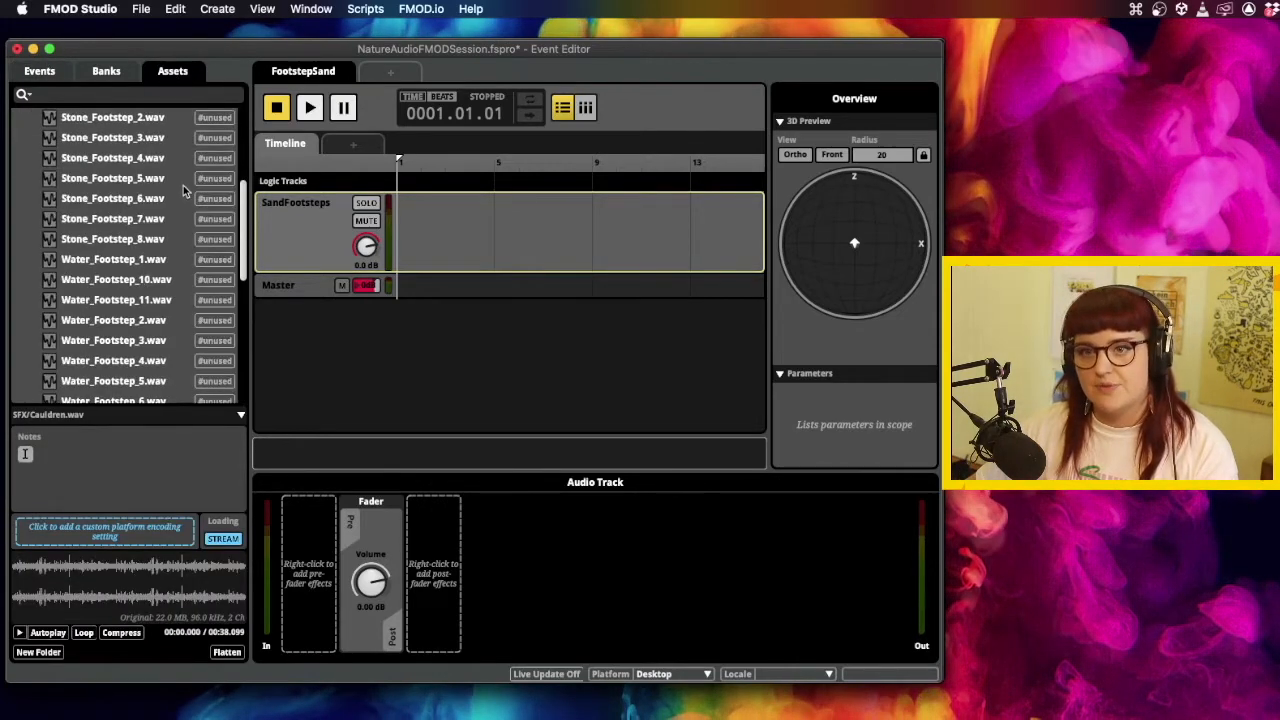
scroll(183, 190, down, 3)
scroll(182, 188, up, 8)
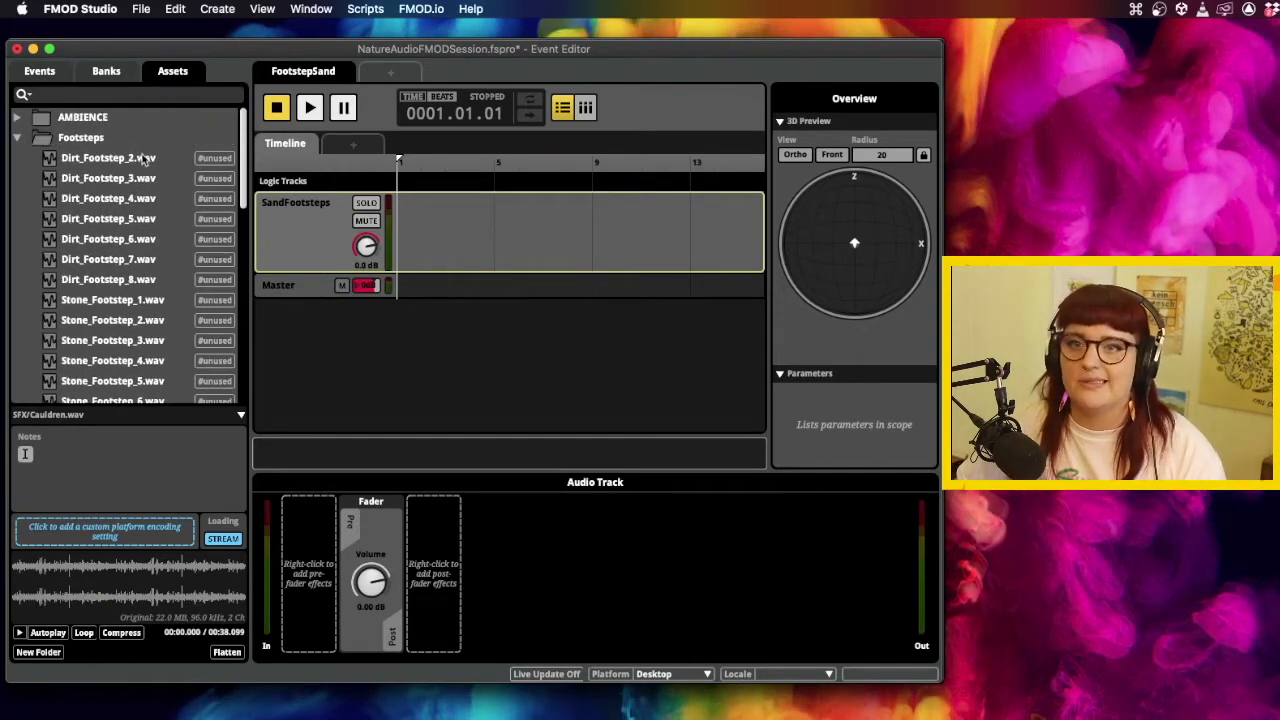
click(145, 158)
shift+click(128, 280)
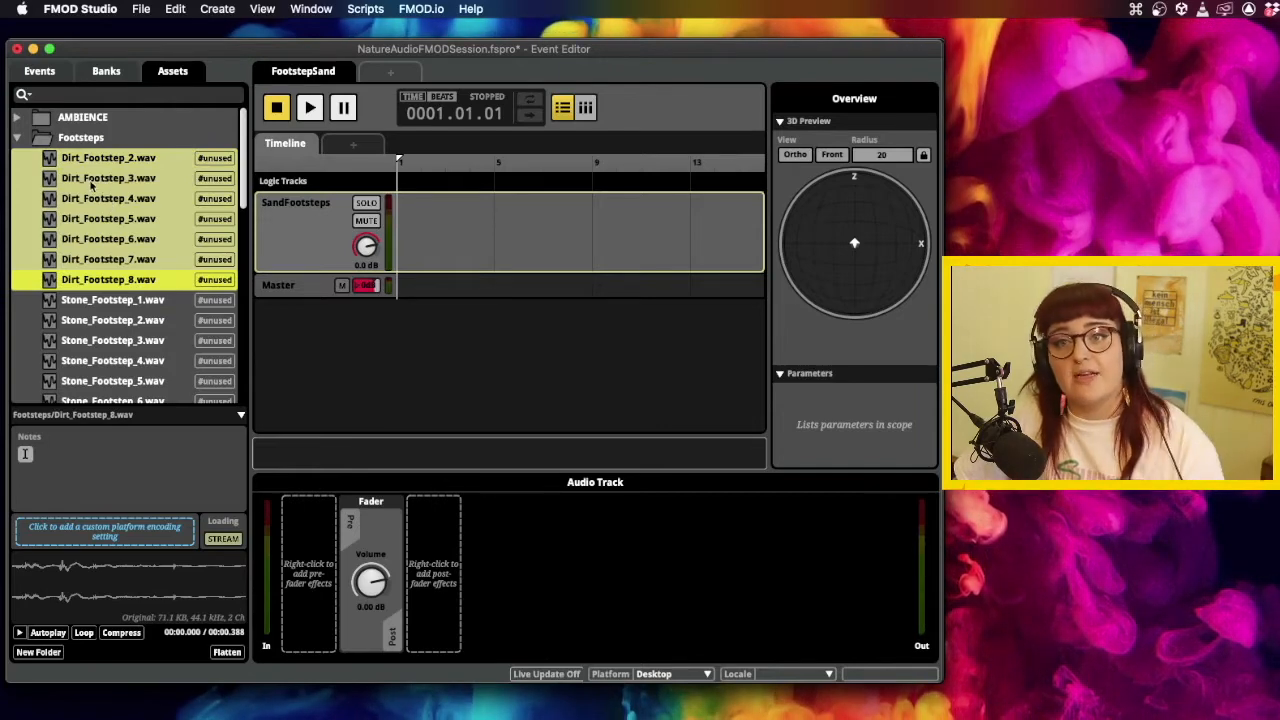
drag(88, 185, 462, 207)
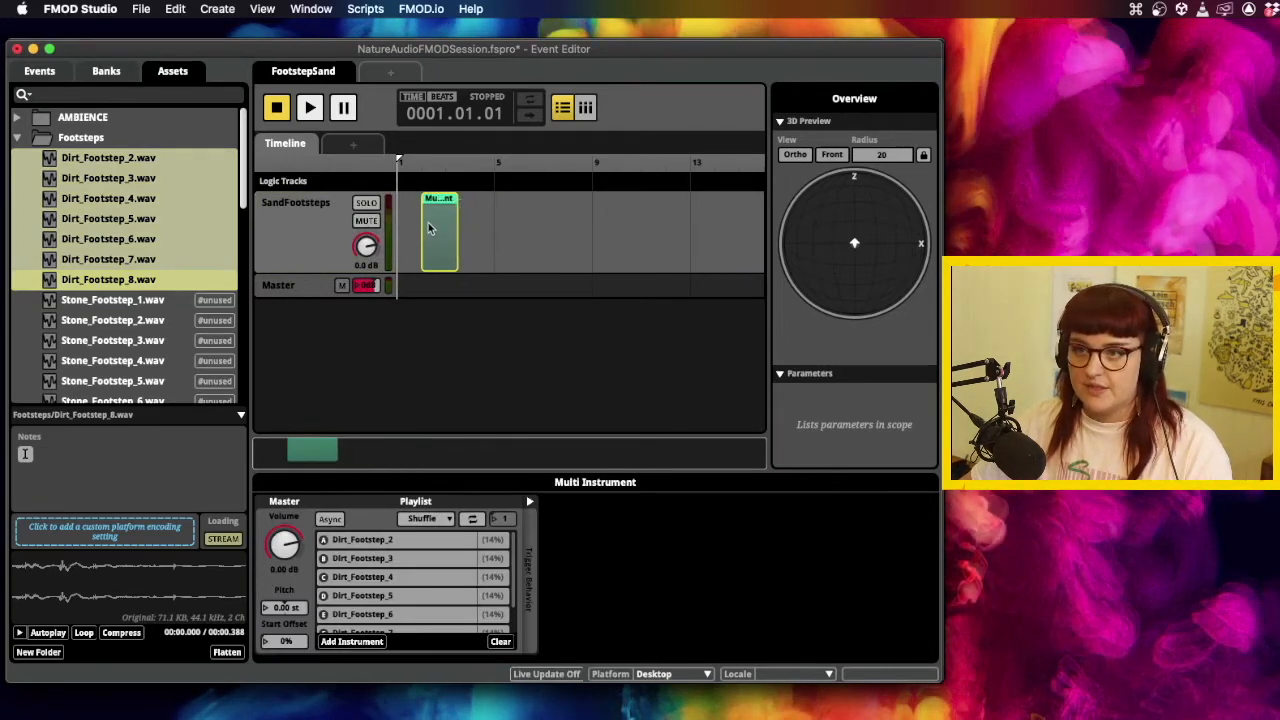
Shorten the multi instrument to one beat and place it at the very start of the FootstepSand timeline.
key(shift)
scroll(432, 231, up, 10)
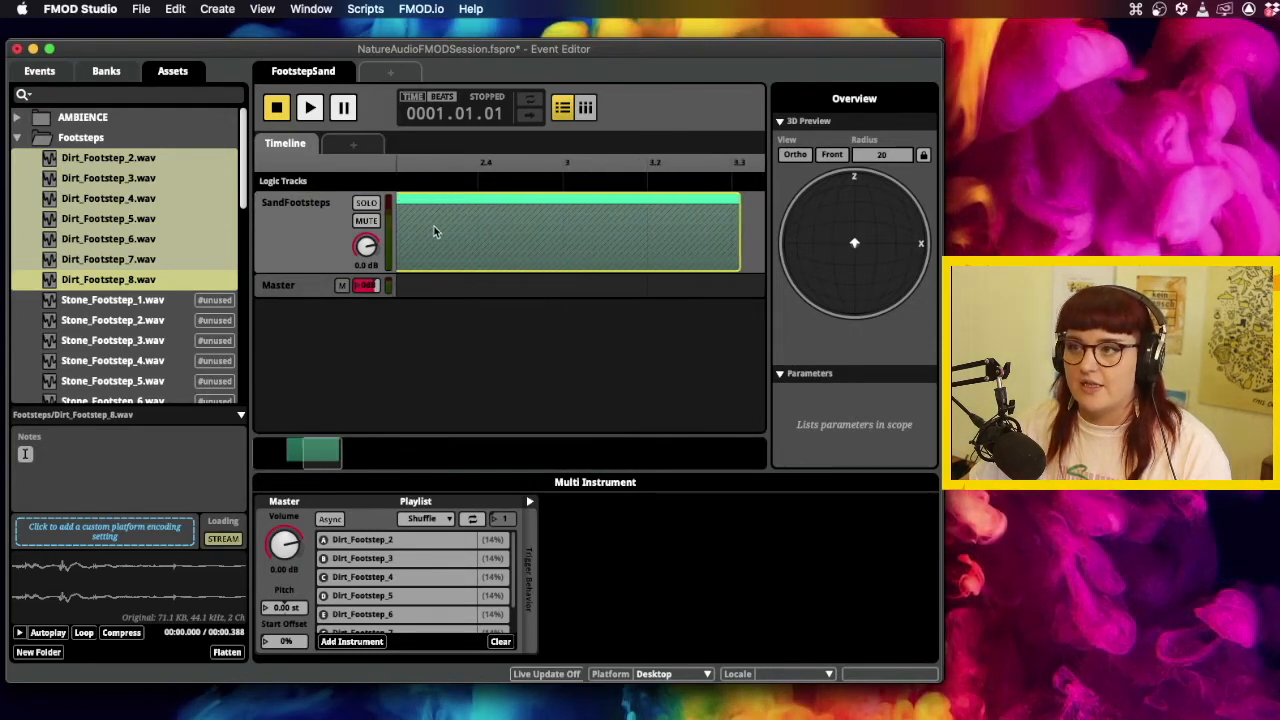
drag(747, 205, 433, 205)
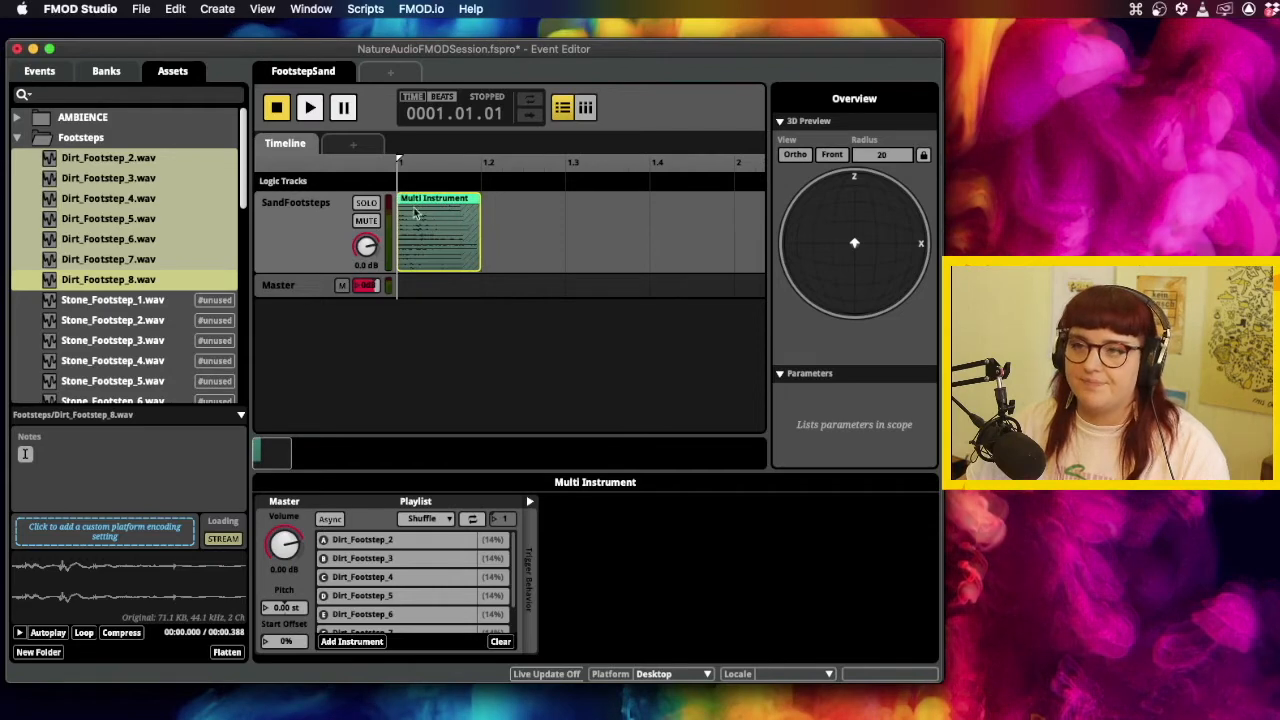
Make the SandFootsteps track taller so the waveforms inside the multi instrument can be read.
key(super)
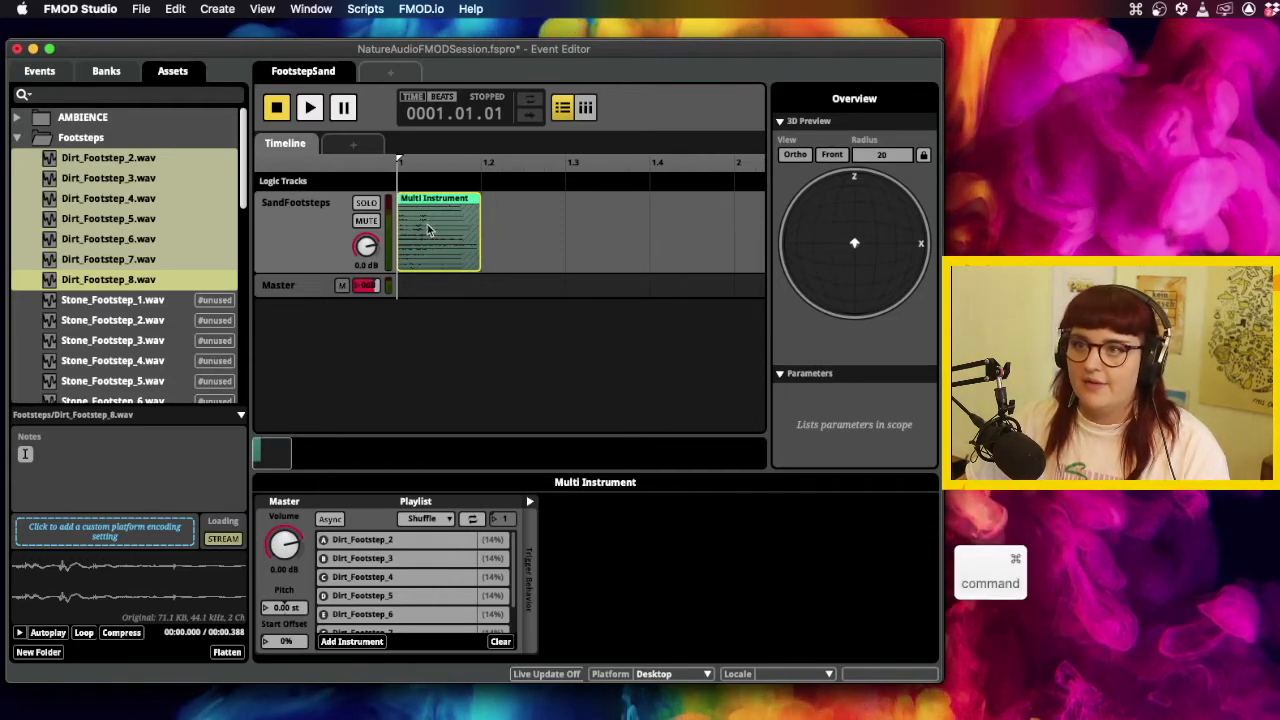
scroll(427, 224, up, 5)
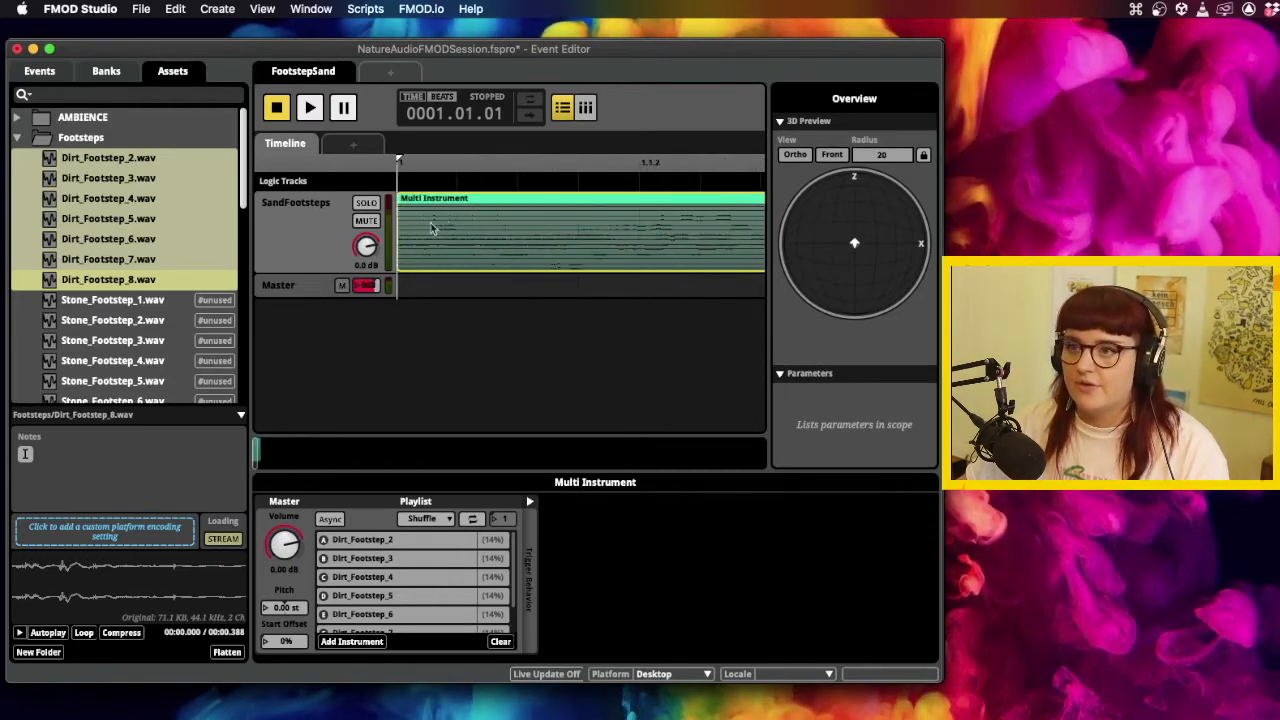
drag(318, 272, 298, 358)
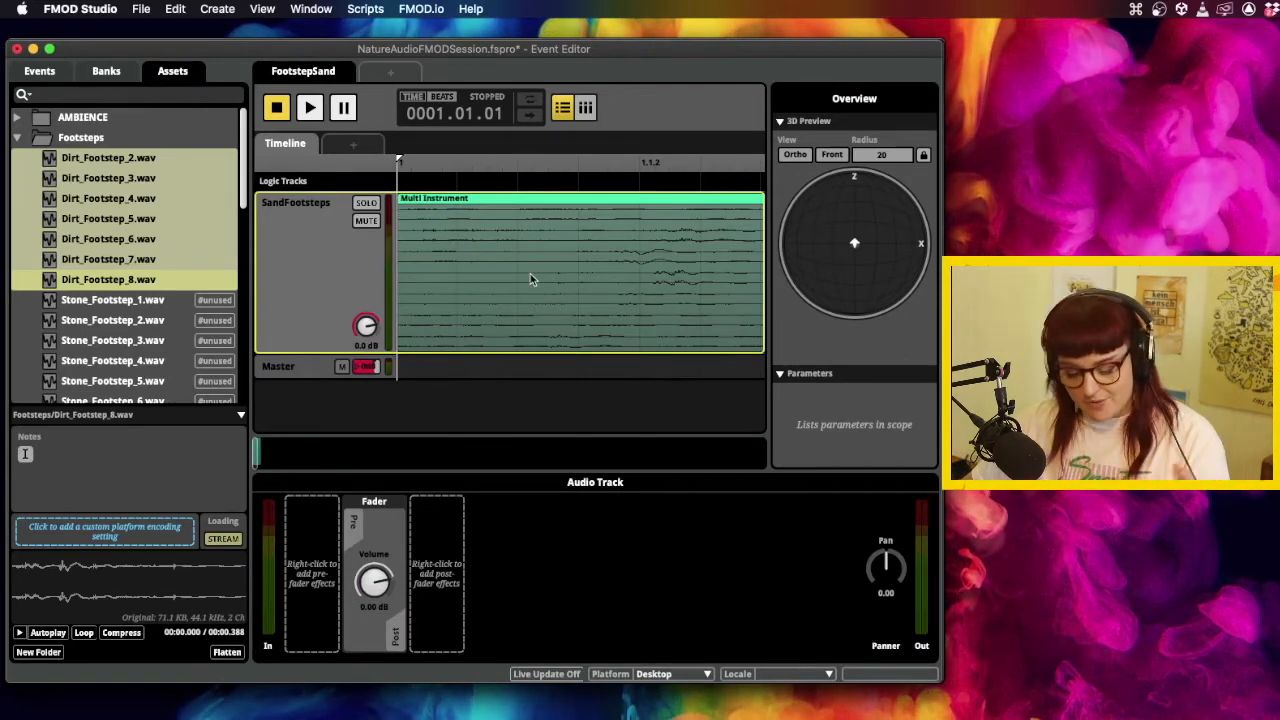
Play the FootstepSand event several times in a row to audition its footstep sounds.
key(space)
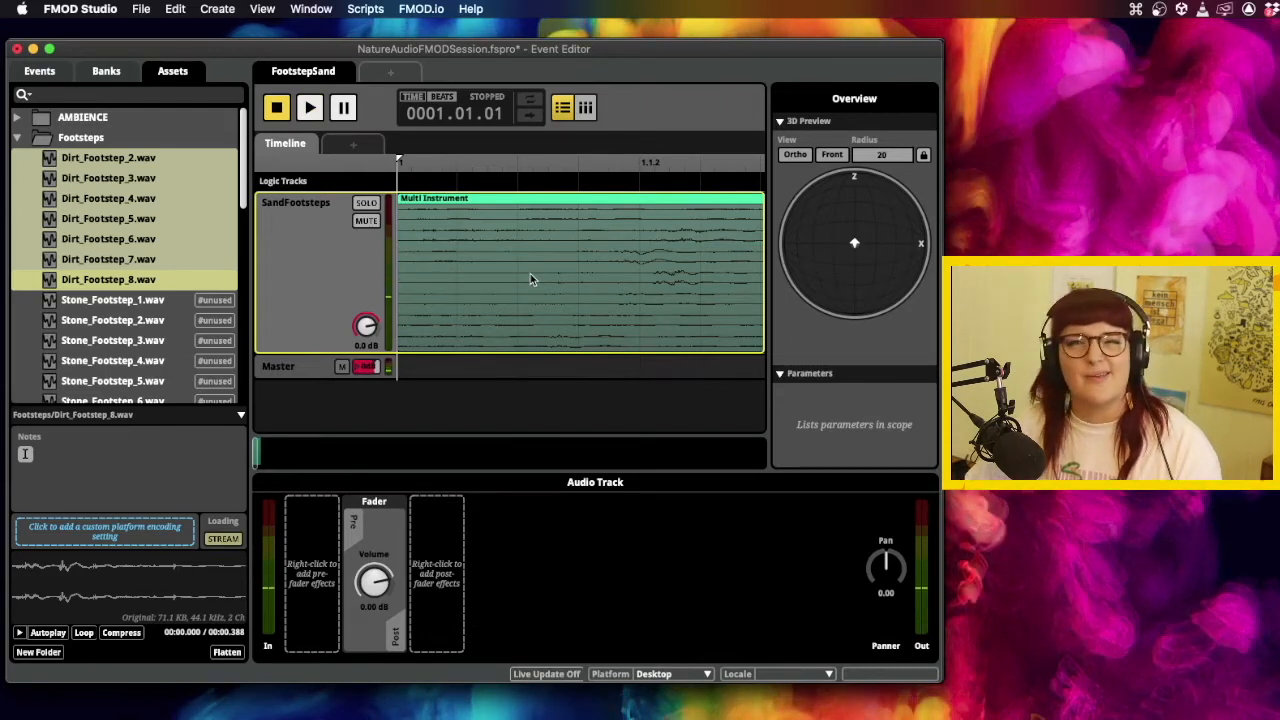
key(space)
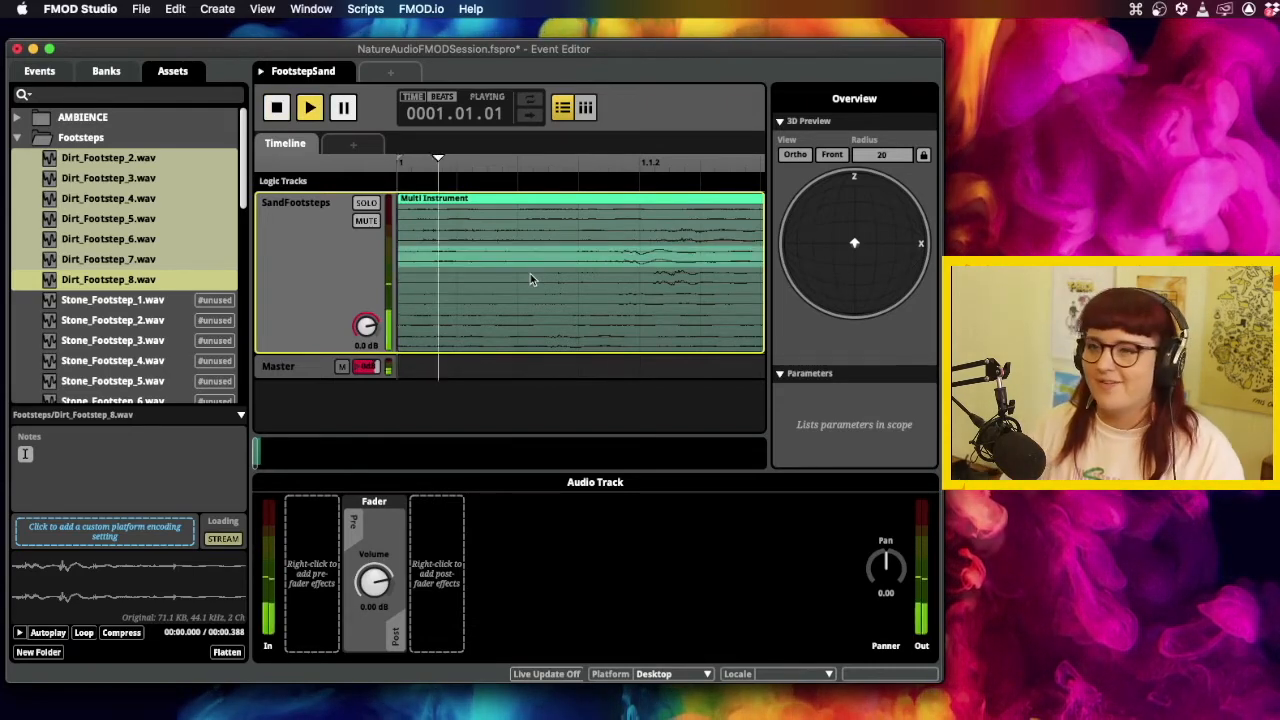
key(space)
key(space)
key(space)
key(space)
key(space)
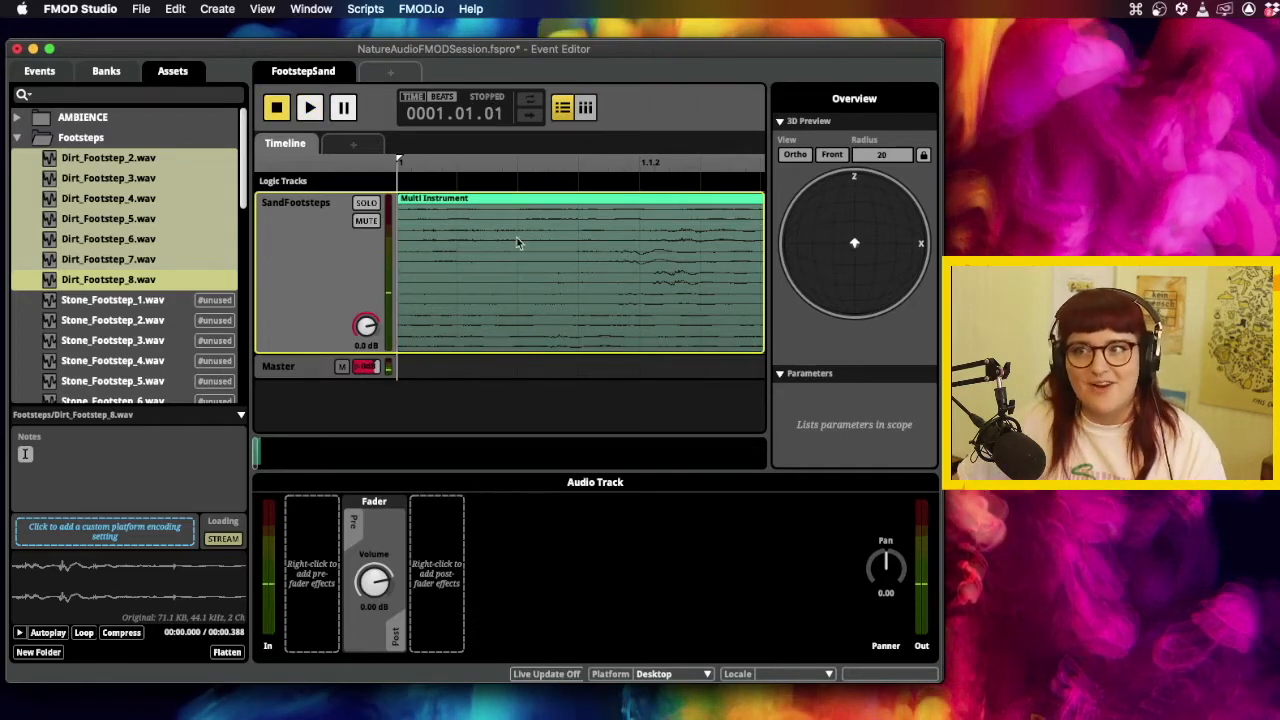
Select the multi instrument to show its playlist and audition the Shuffle playback over repeated triggers.
click(518, 238)
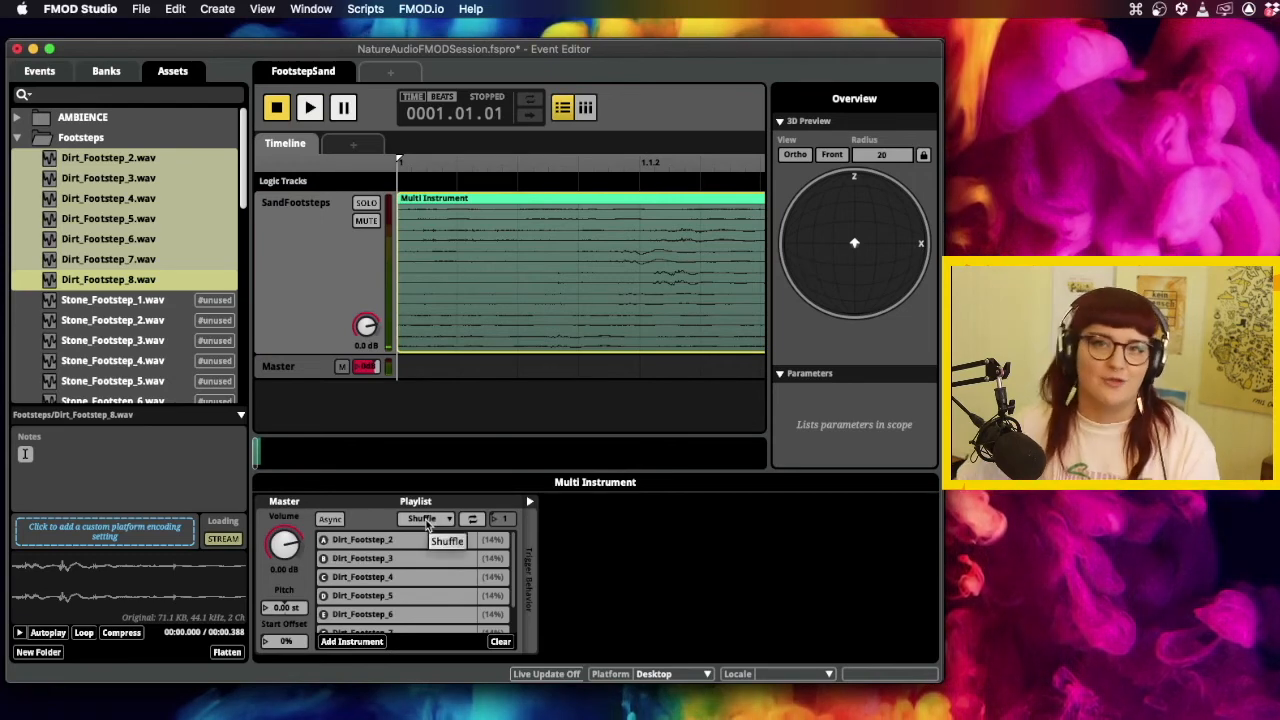
key(space)
key(space)
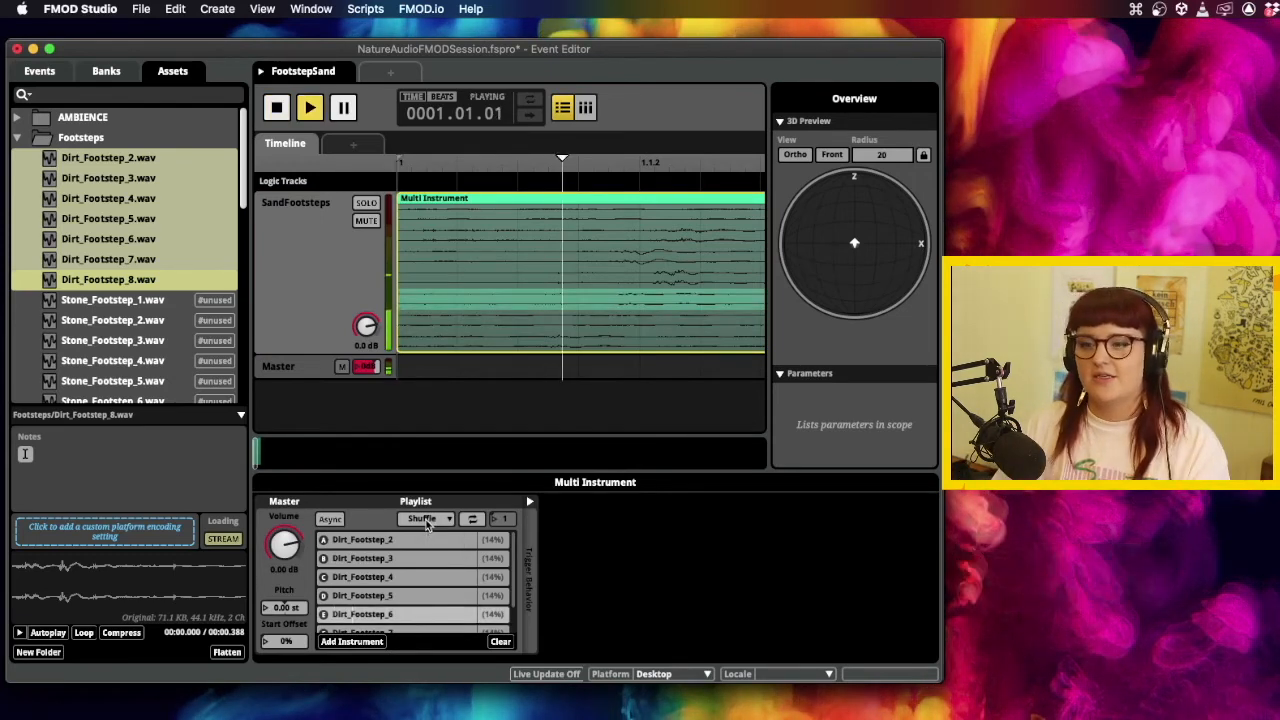
key(space)
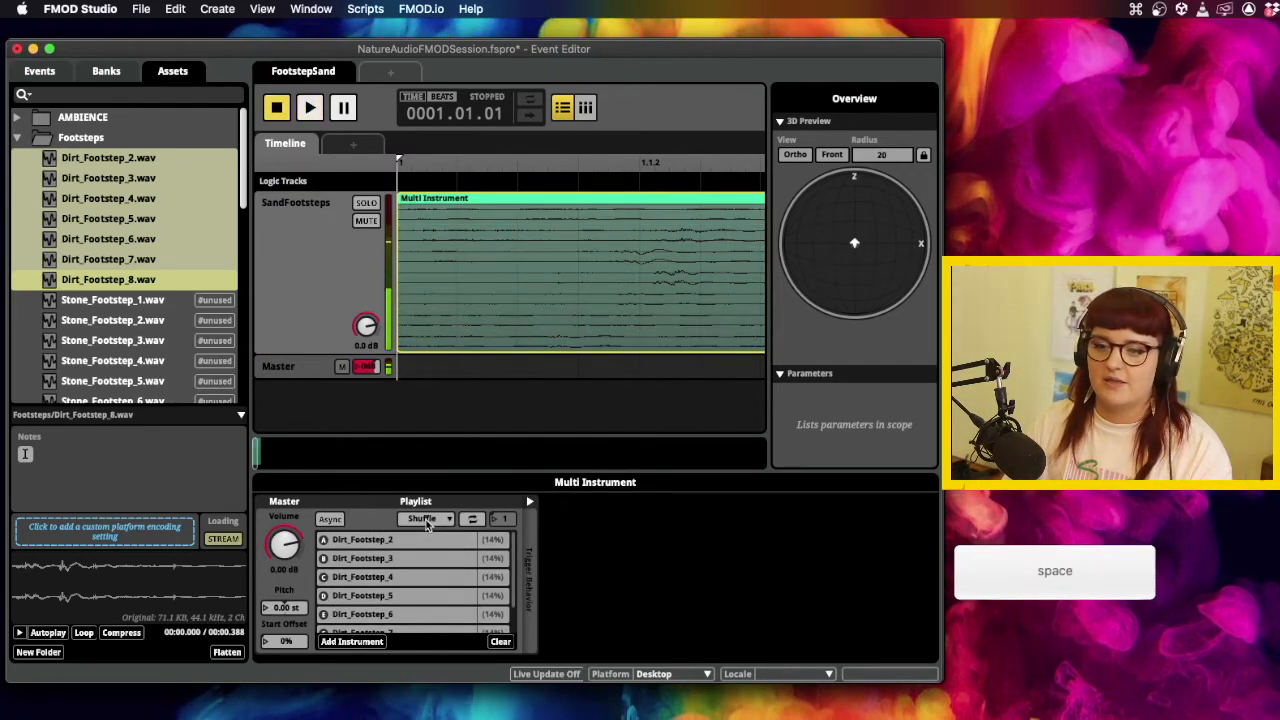
key(space)
key(space)
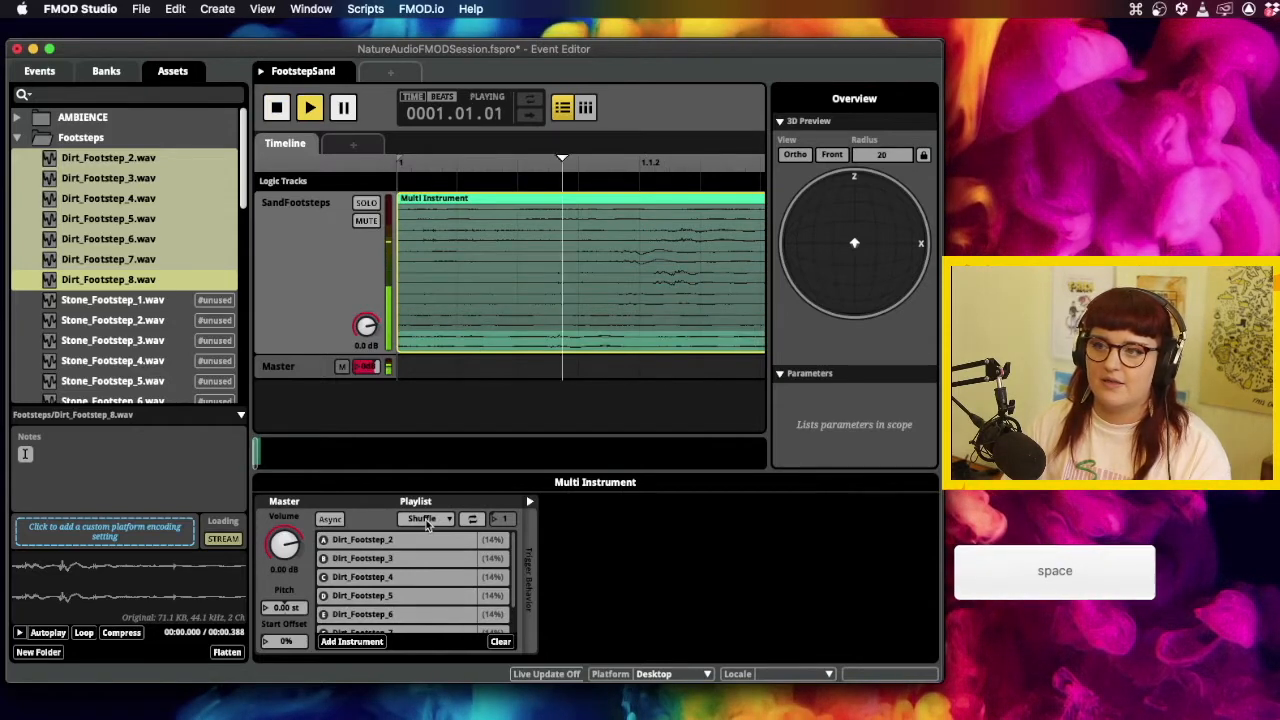
key(space)
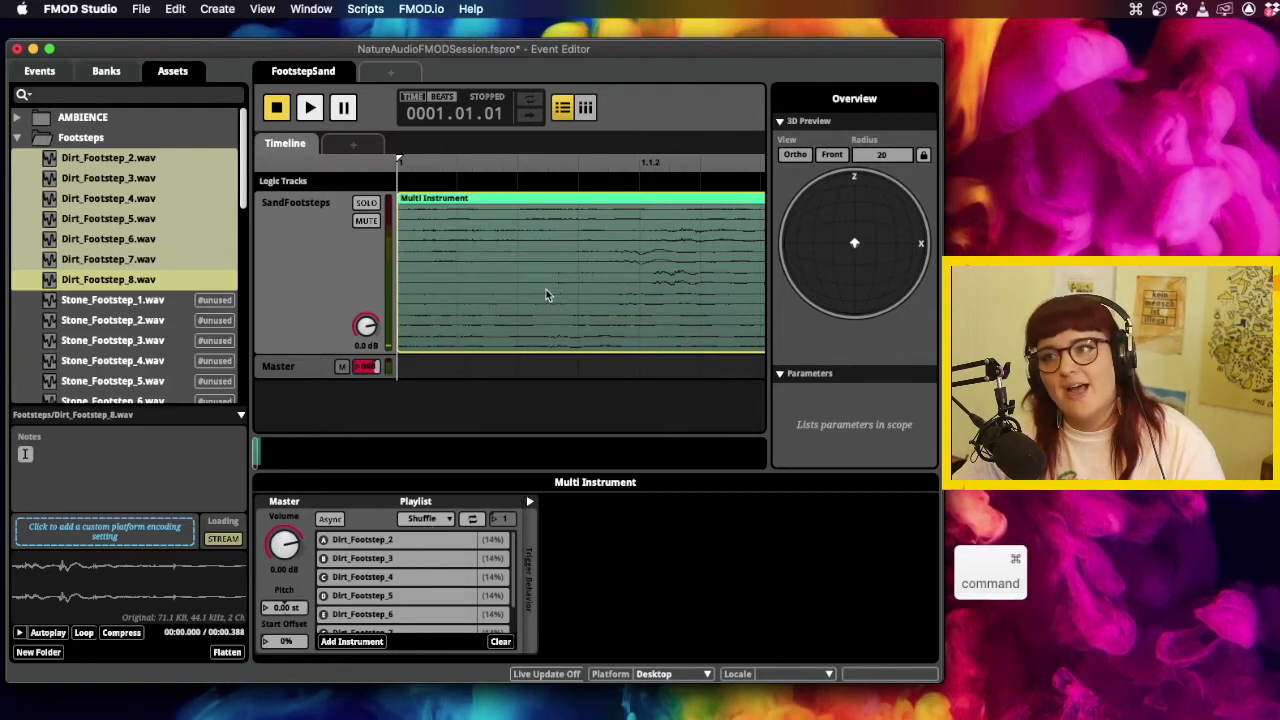
Trim the multi instrument's end to between 1.1.4 and 1.2 and add a fade-out starting shortly before 1.1.4.
scroll(546, 292, down, 5)
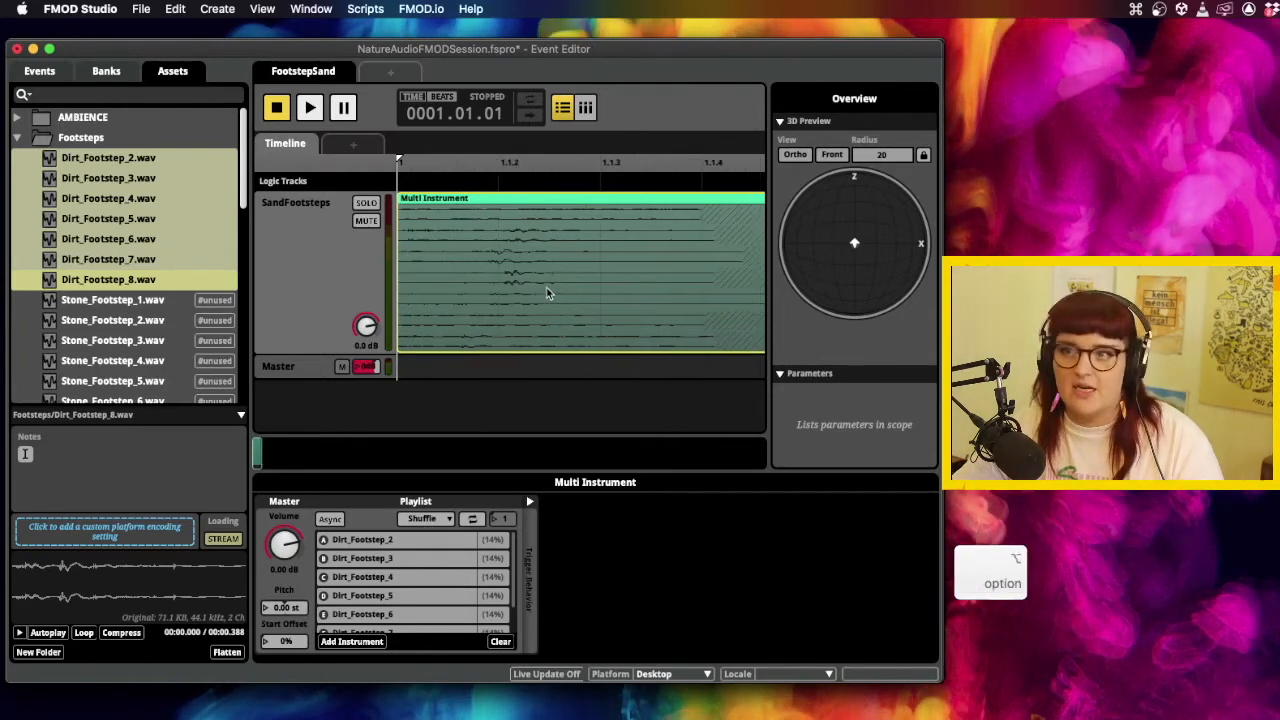
scroll(608, 246, up, 2)
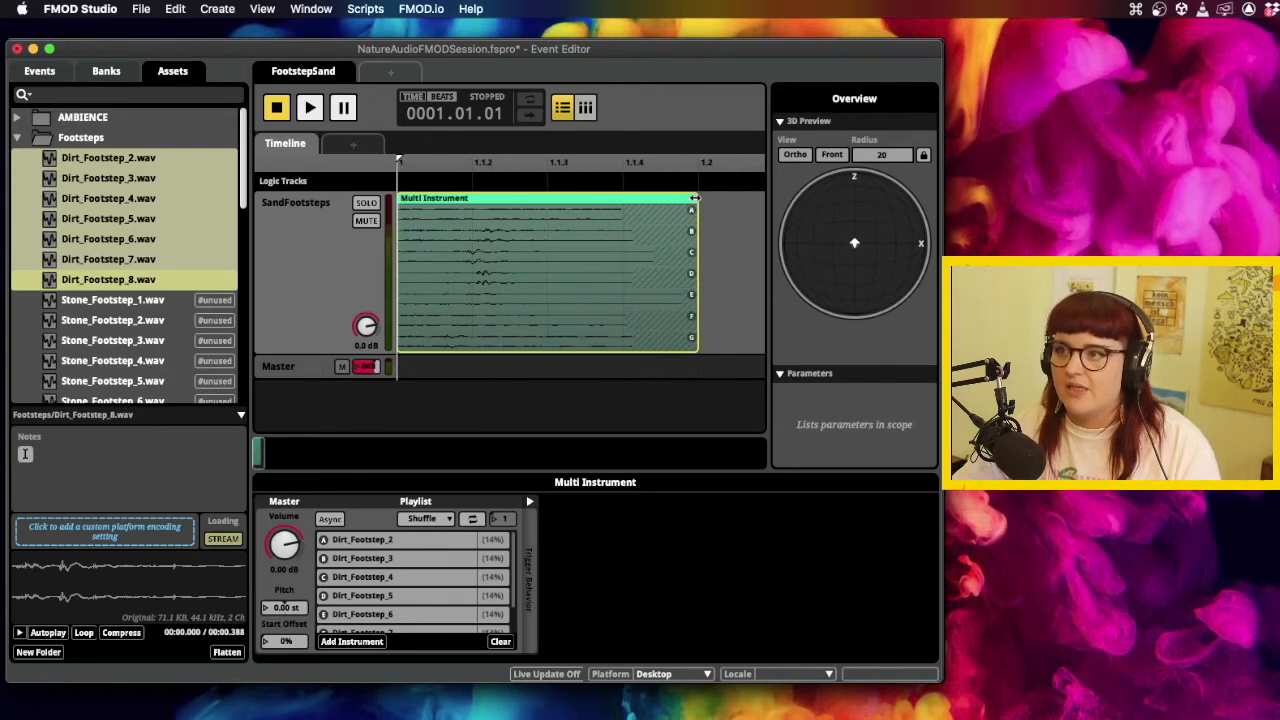
drag(695, 198, 660, 204)
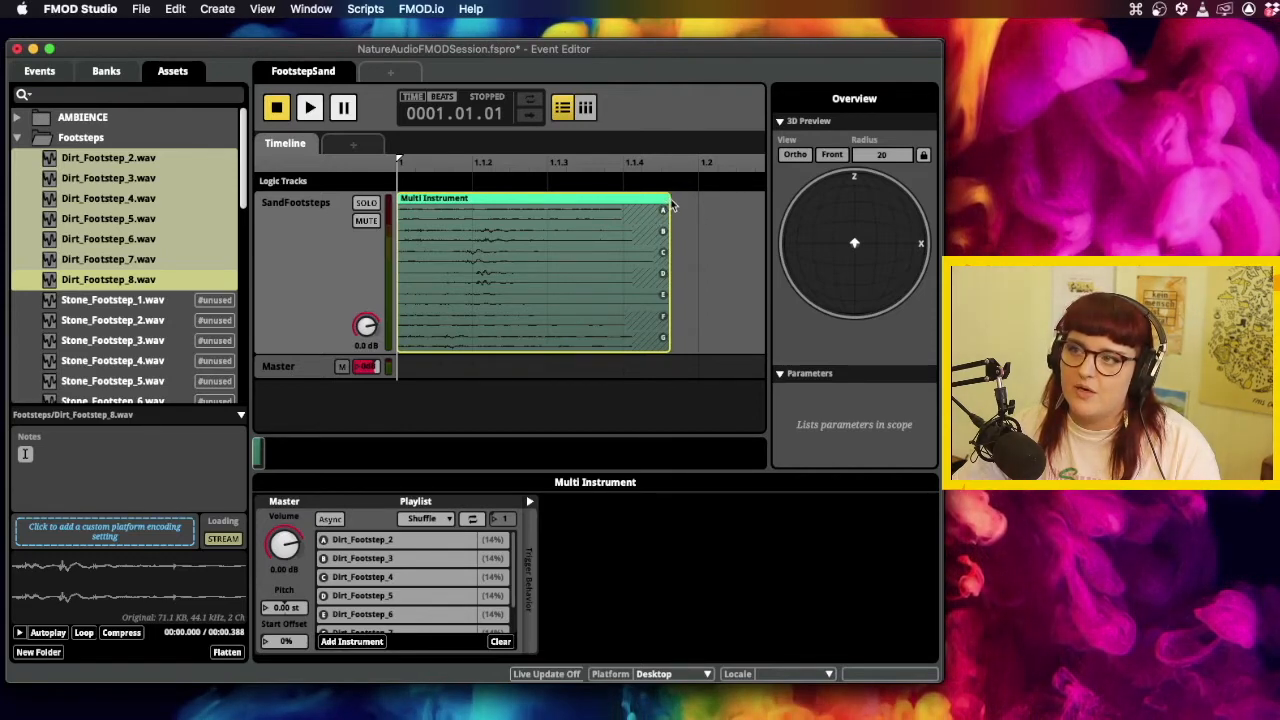
drag(667, 207, 580, 210)
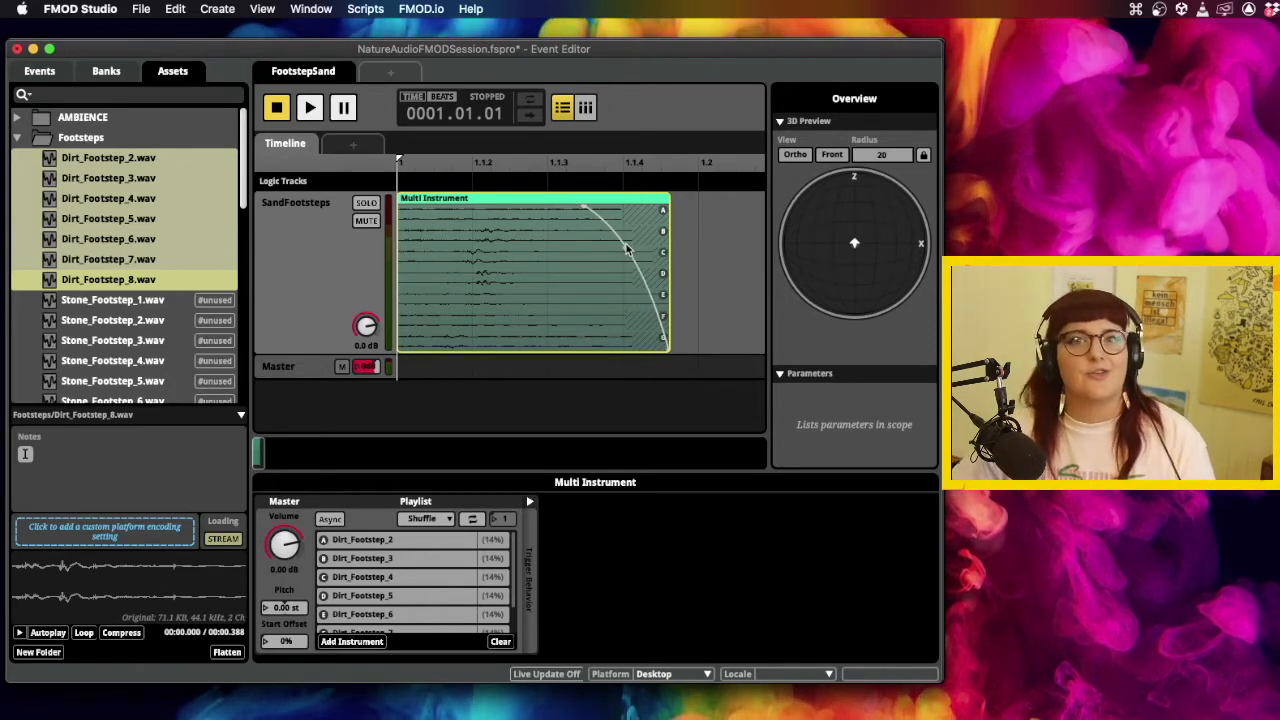
Audition the trimmed footsteps with their fade-out by playing the event repeatedly.
key(space)
key(space)
key(space)
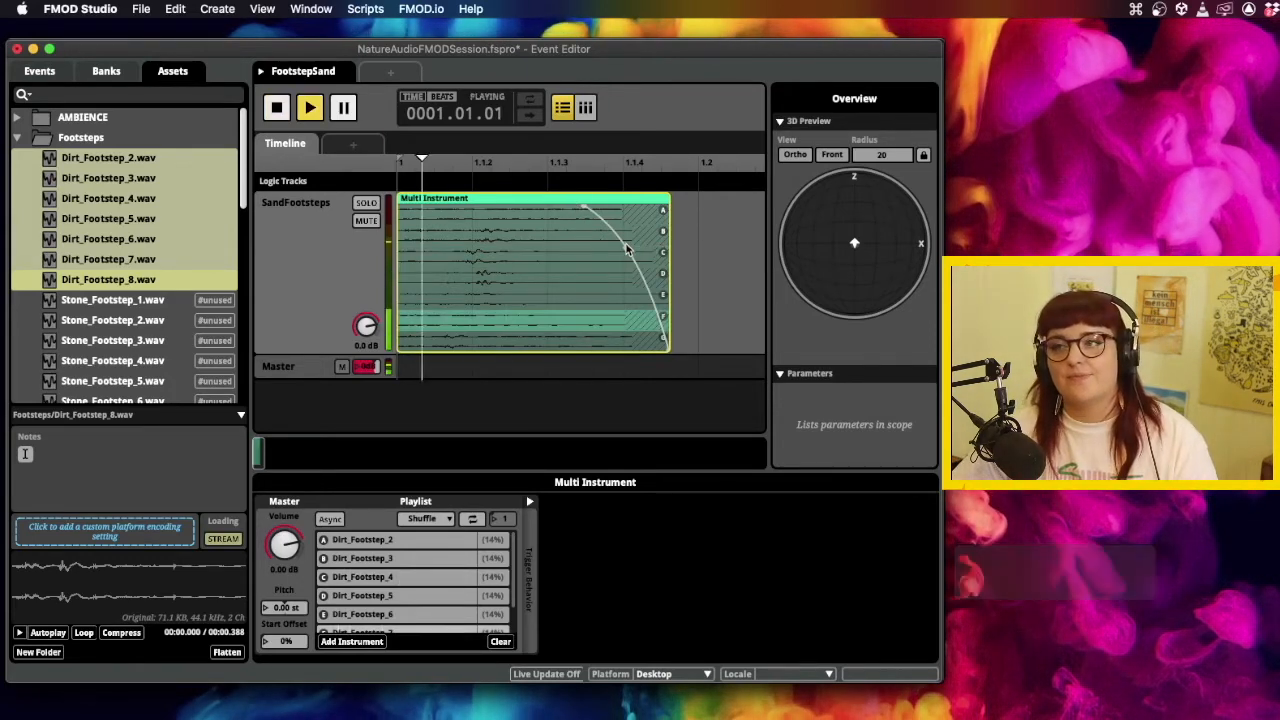
key(space)
key(space)
key(space)
key(space)
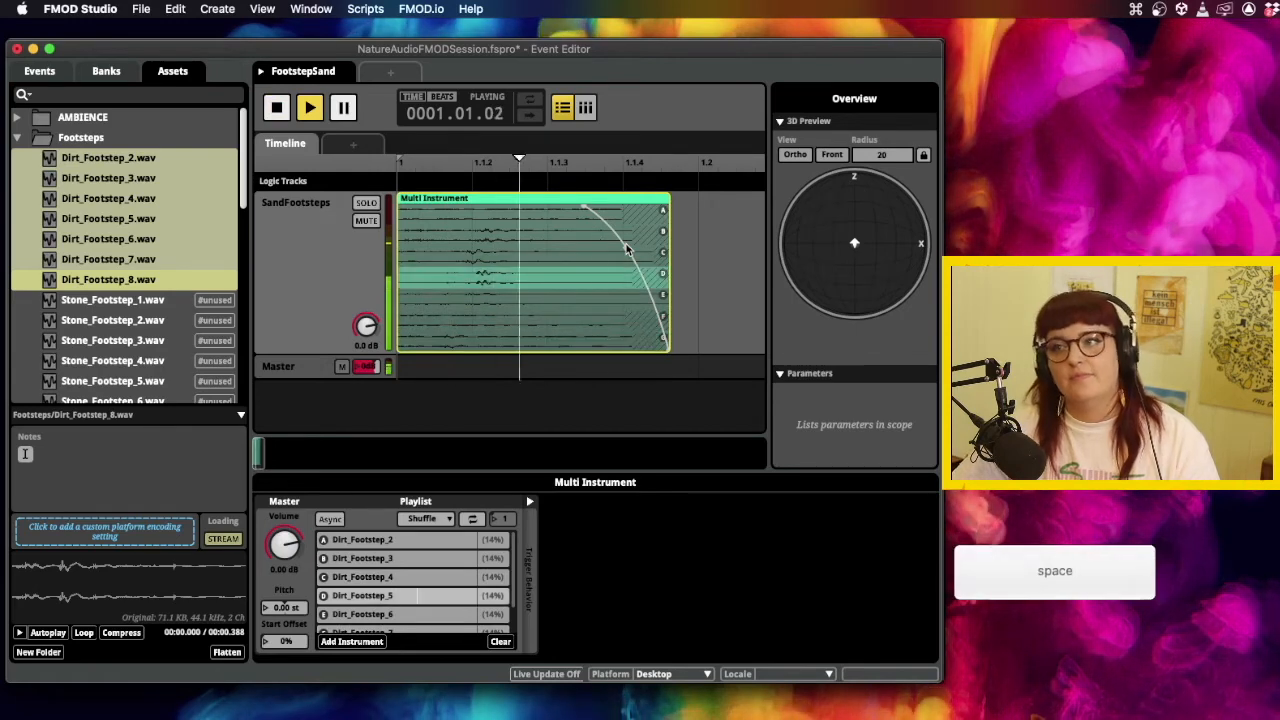
key(space)
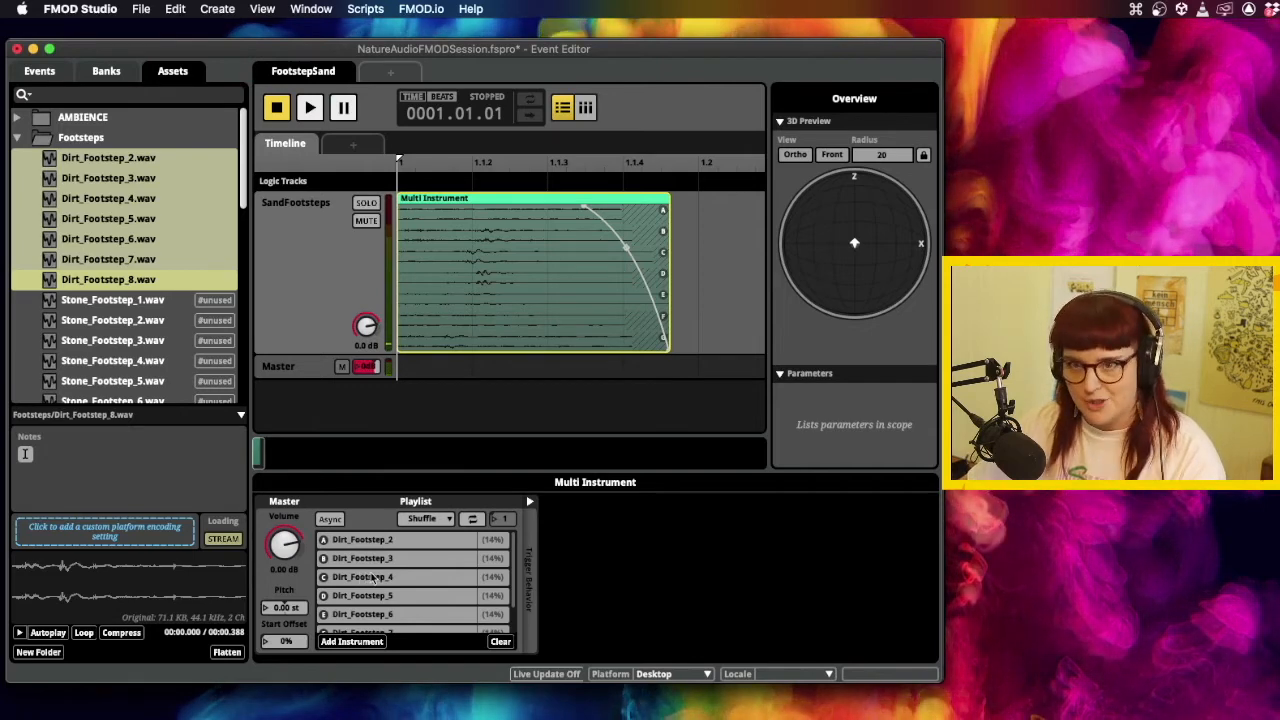
Add an FMOD 3-EQ effect before the fader on the SandFootsteps audio track.
click(310, 288)
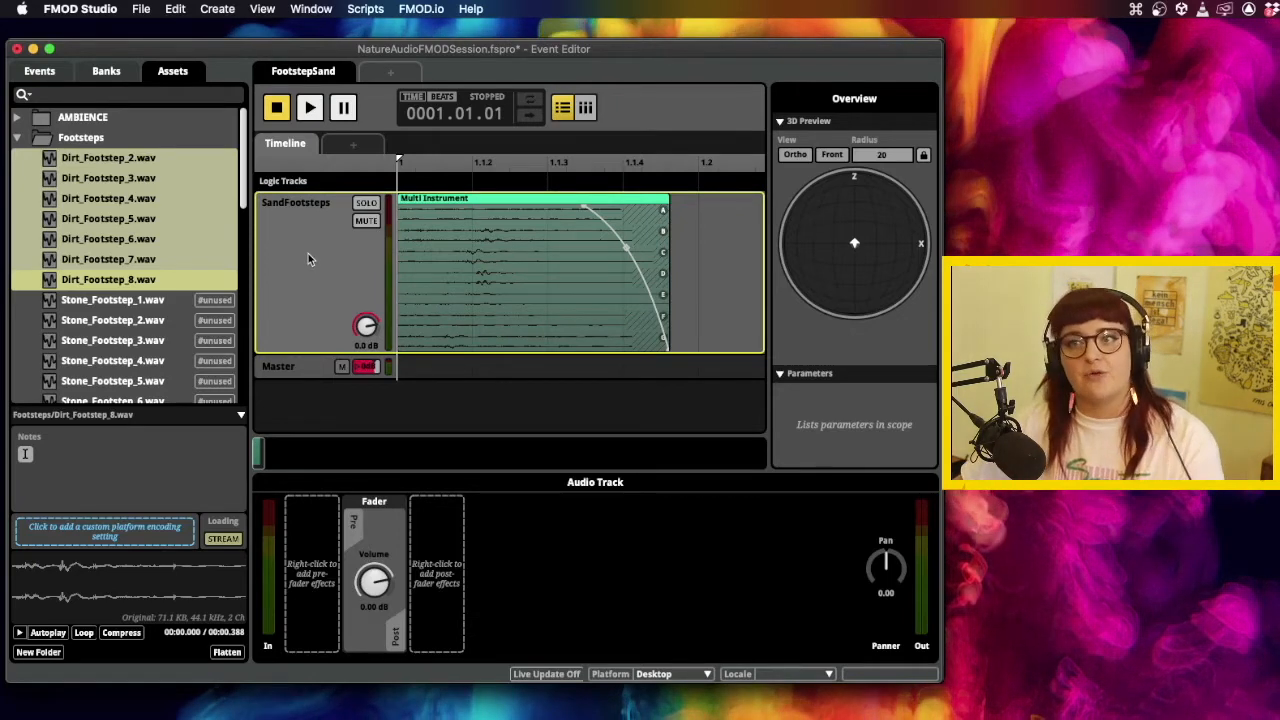
right_click(320, 537)
mouse_move(382, 548)
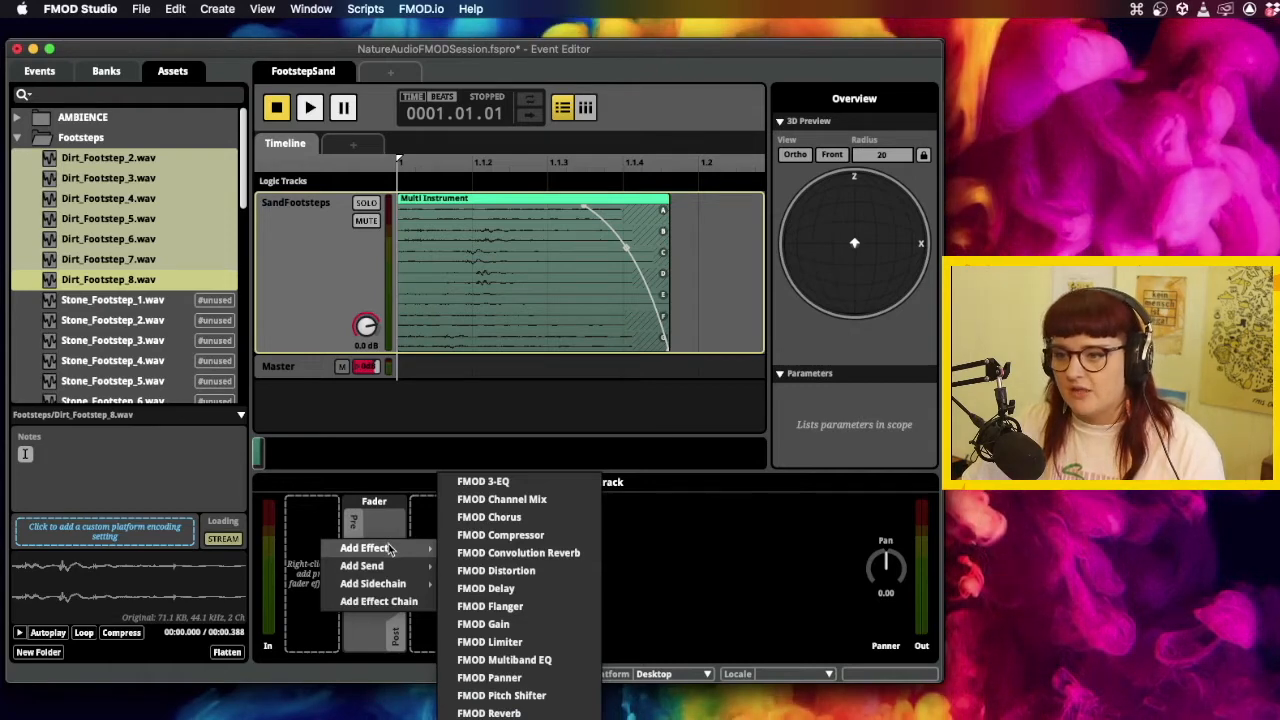
click(546, 485)
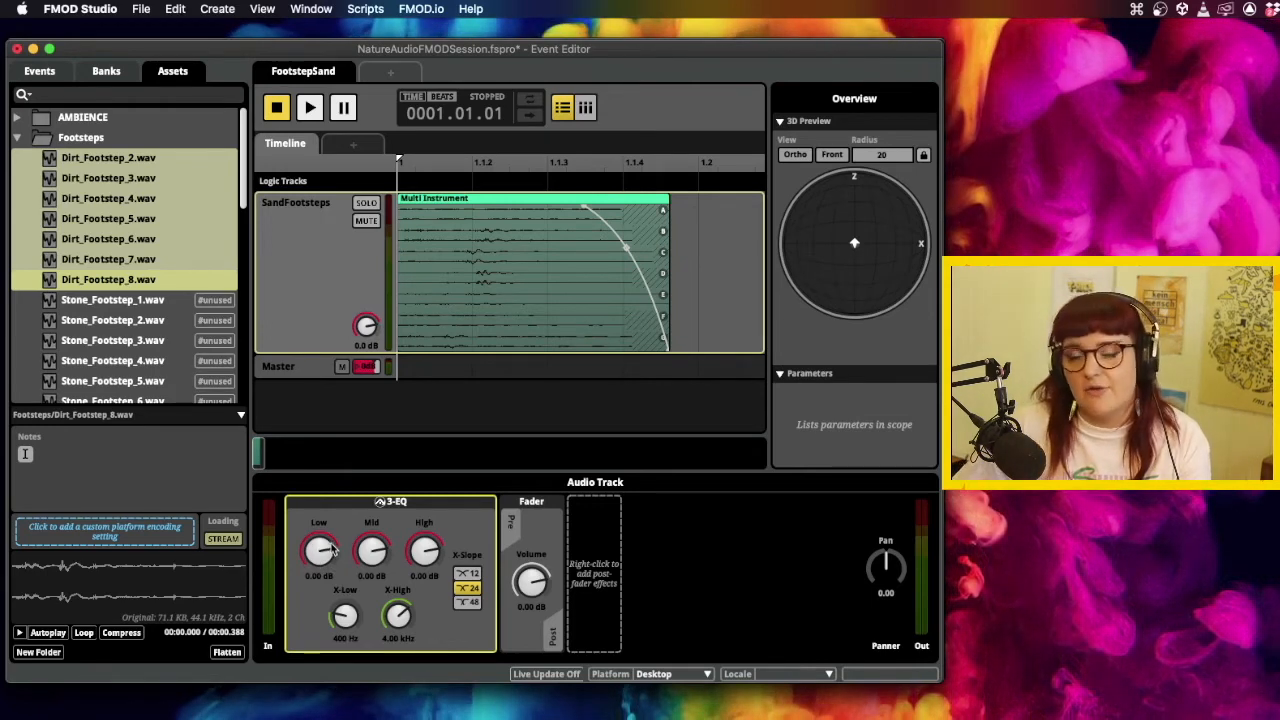
Set the 3-EQ's Low gain to -8 dB and Mid gain to -4.5 dB, auditioning the footsteps between changes.
drag(333, 548, 333, 575)
key(space)
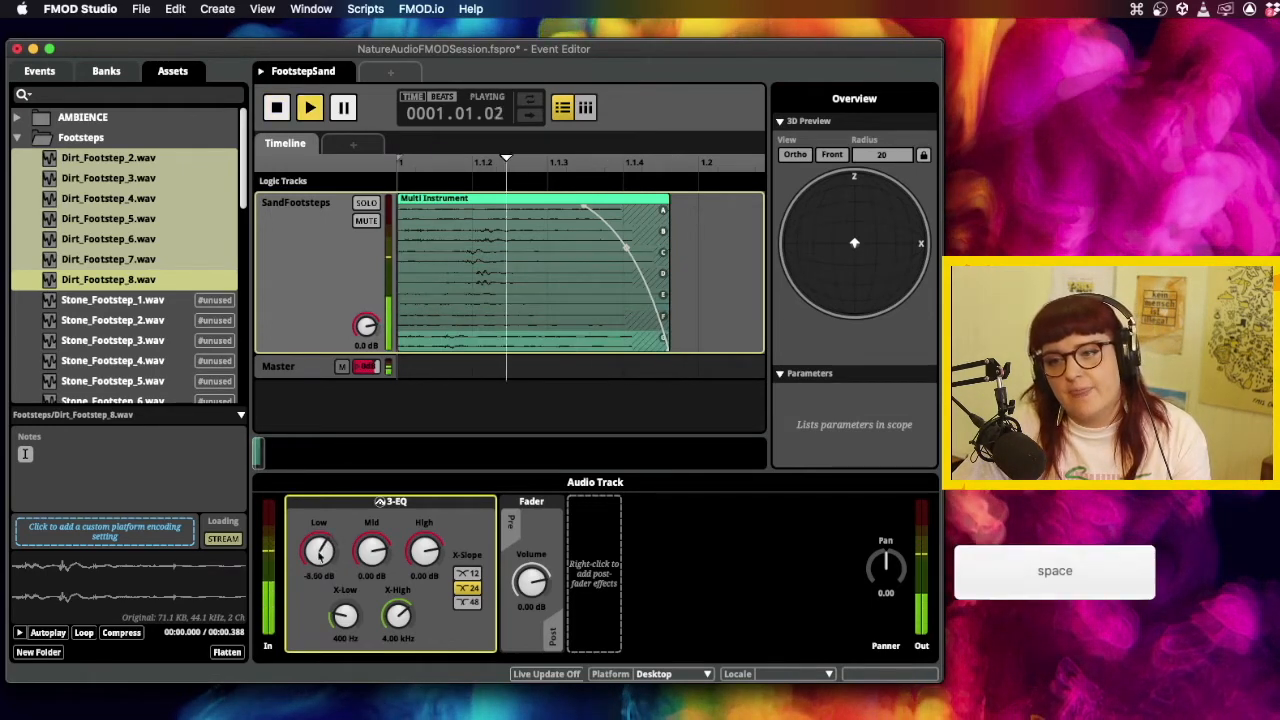
key(space)
drag(371, 549, 357, 575)
key(space)
key(space)
key(space)
key(space)
key(space)
key(space)
key(space)
Set the 3-EQ's Low gain to -11.5 dB and High gain to -2.5 dB while auditioning the footsteps.
drag(318, 552, 318, 562)
key(space)
key(space)
key(space)
key(space)
key(space)
key(space)
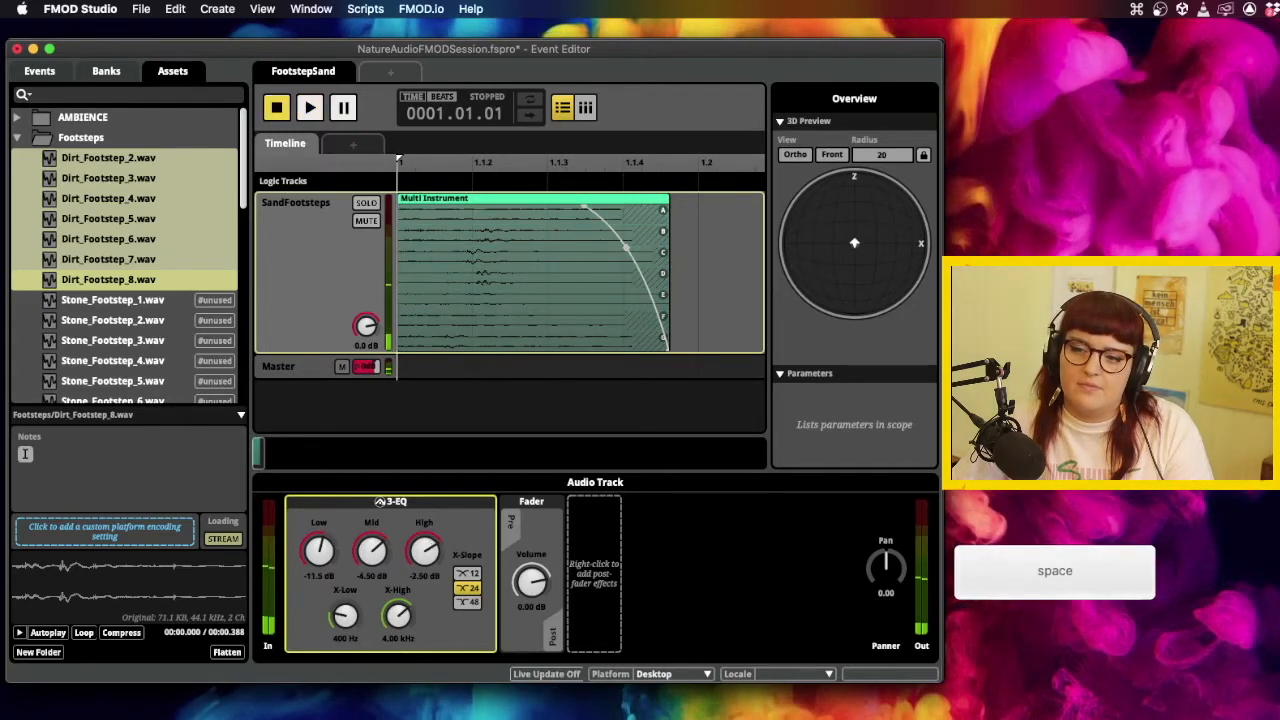
Fine-tune the 3-EQ by ear to -3.5 dB High and -11 dB Low, replaying the footsteps.
key(space)
key(space)
key(space)
key(space)
key(space)
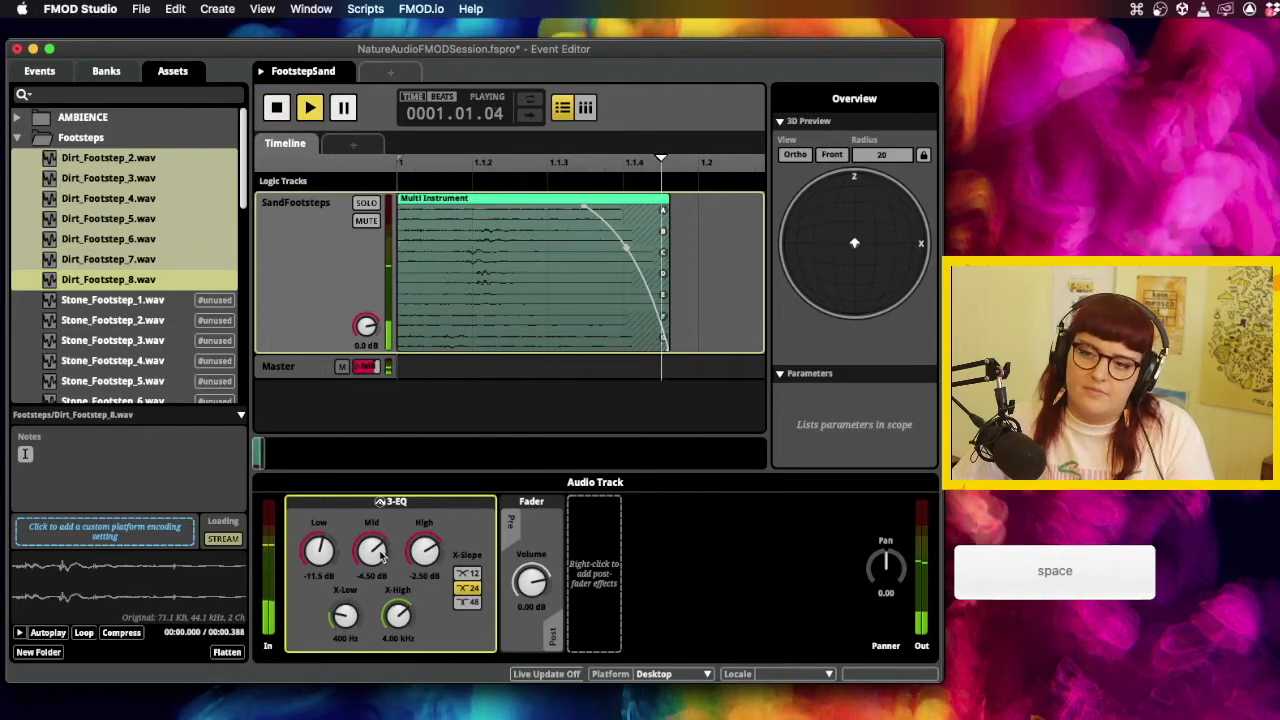
key(space)
key(space)
key(space)
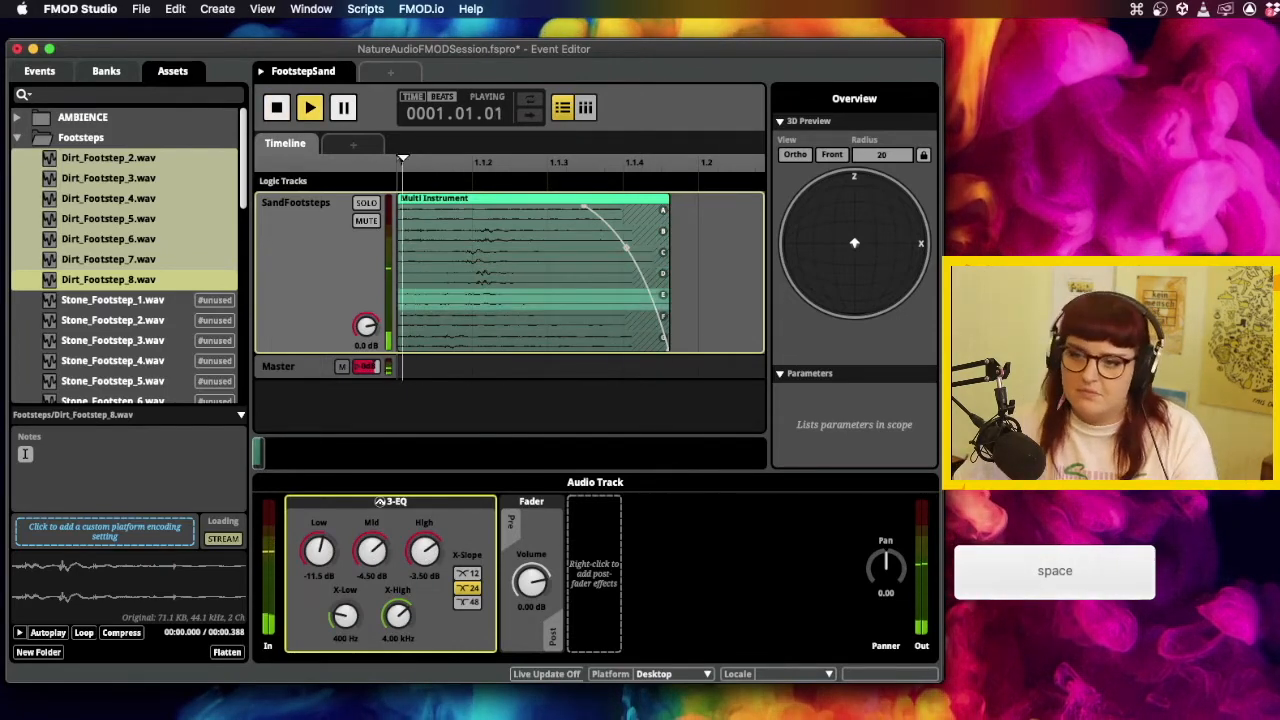
key(space)
key(space)
key(space)
key(space)
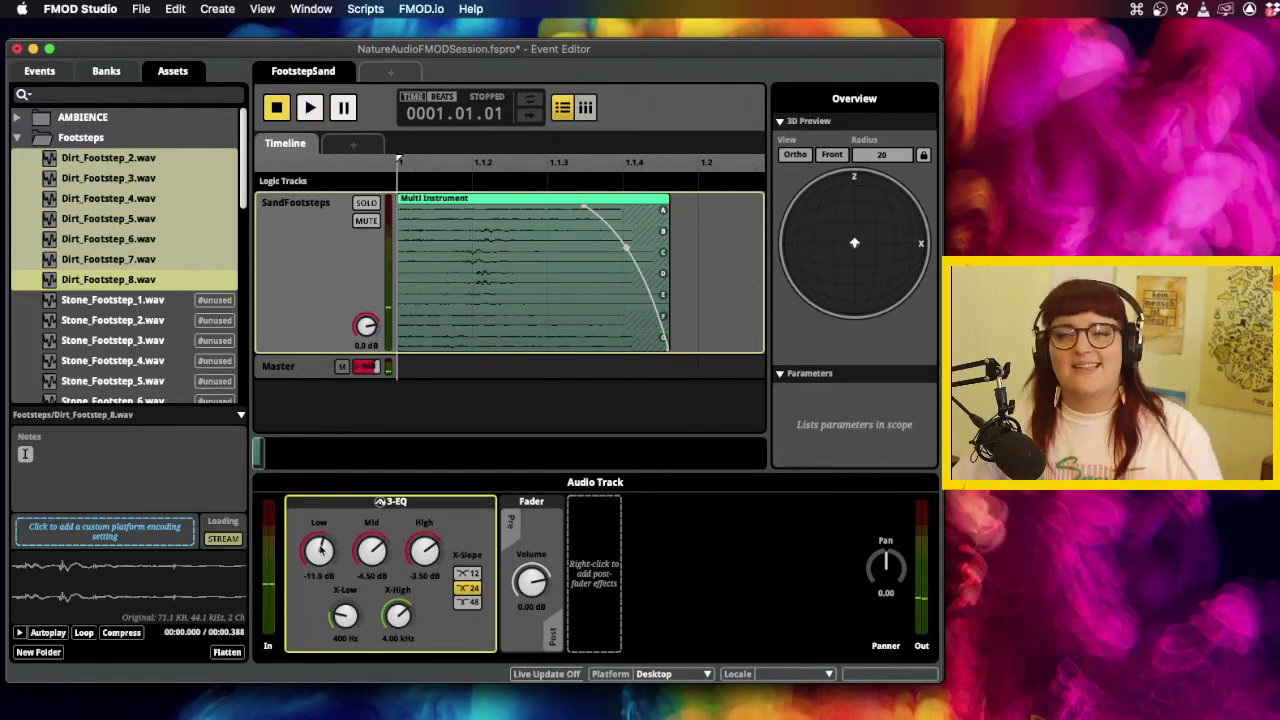
Set the multi instrument's pitch to -13 semitones and audition the footsteps.
click(494, 245)
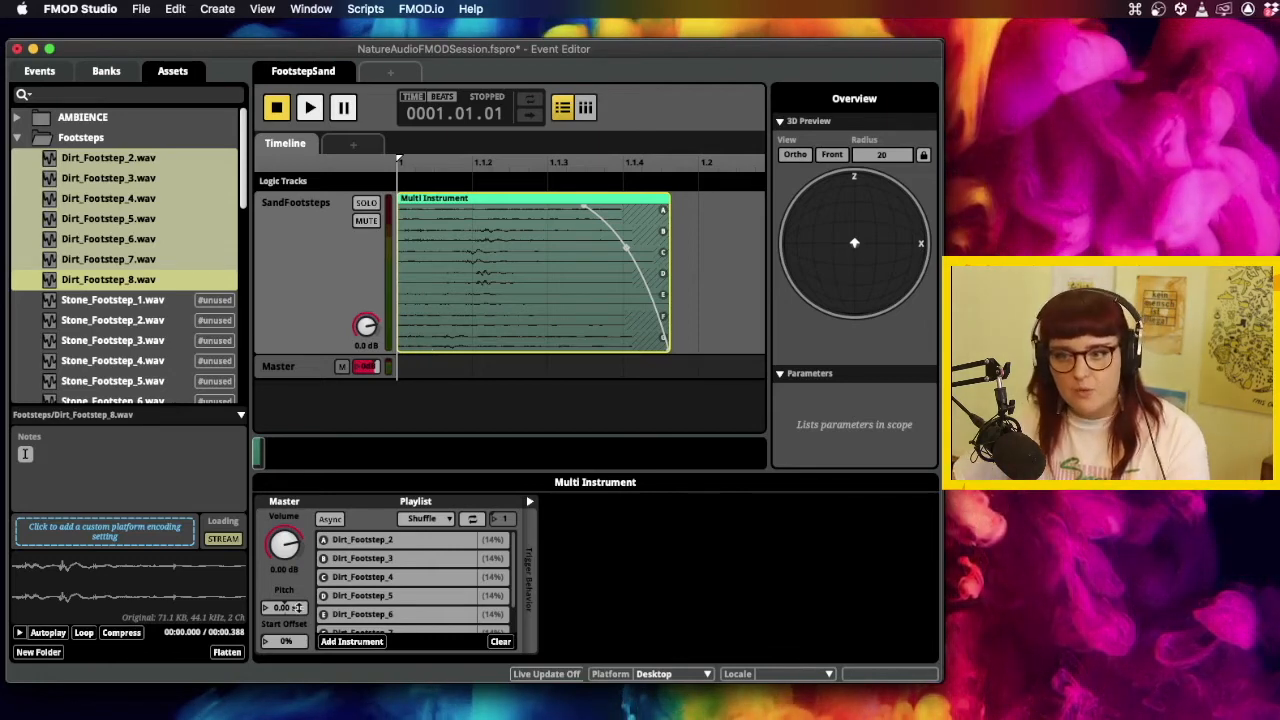
drag(297, 607, 297, 615)
key(space)
key(space)
key(space)
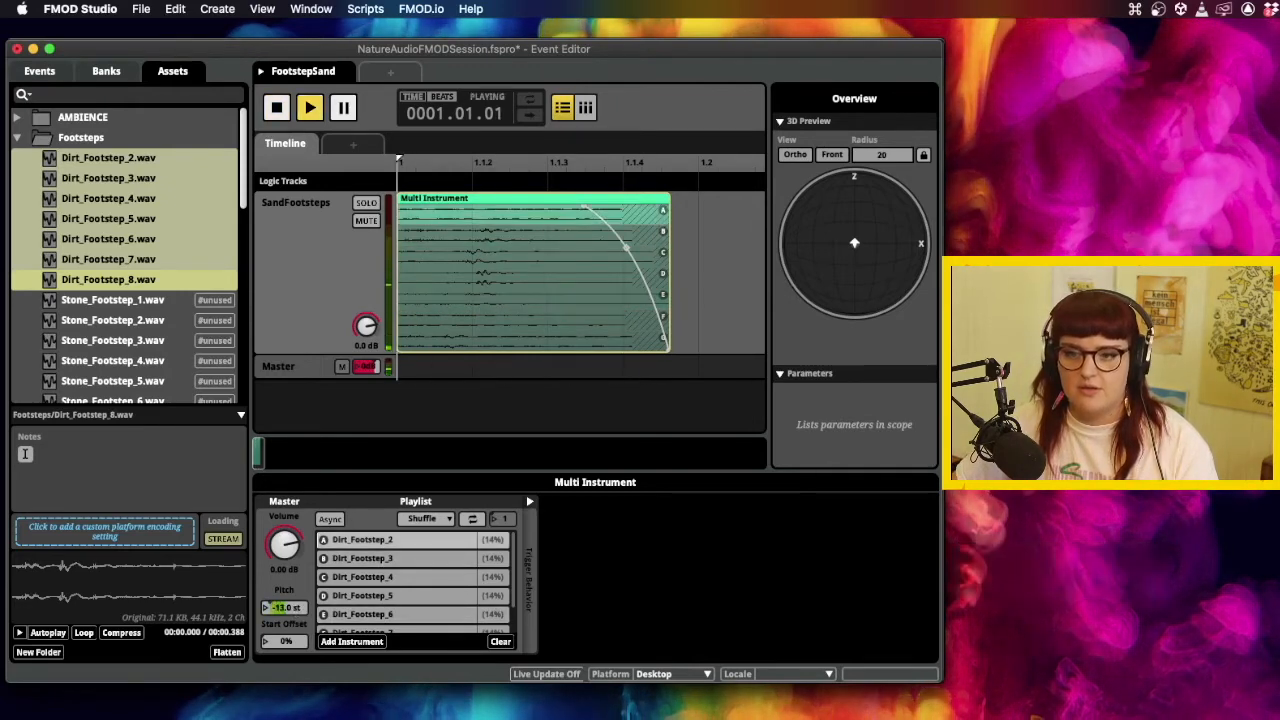
Set the multi instrument's pitch back to 0 st and replay the footsteps.
key(space)
drag(299, 607, 298, 594)
key(space)
key(space)
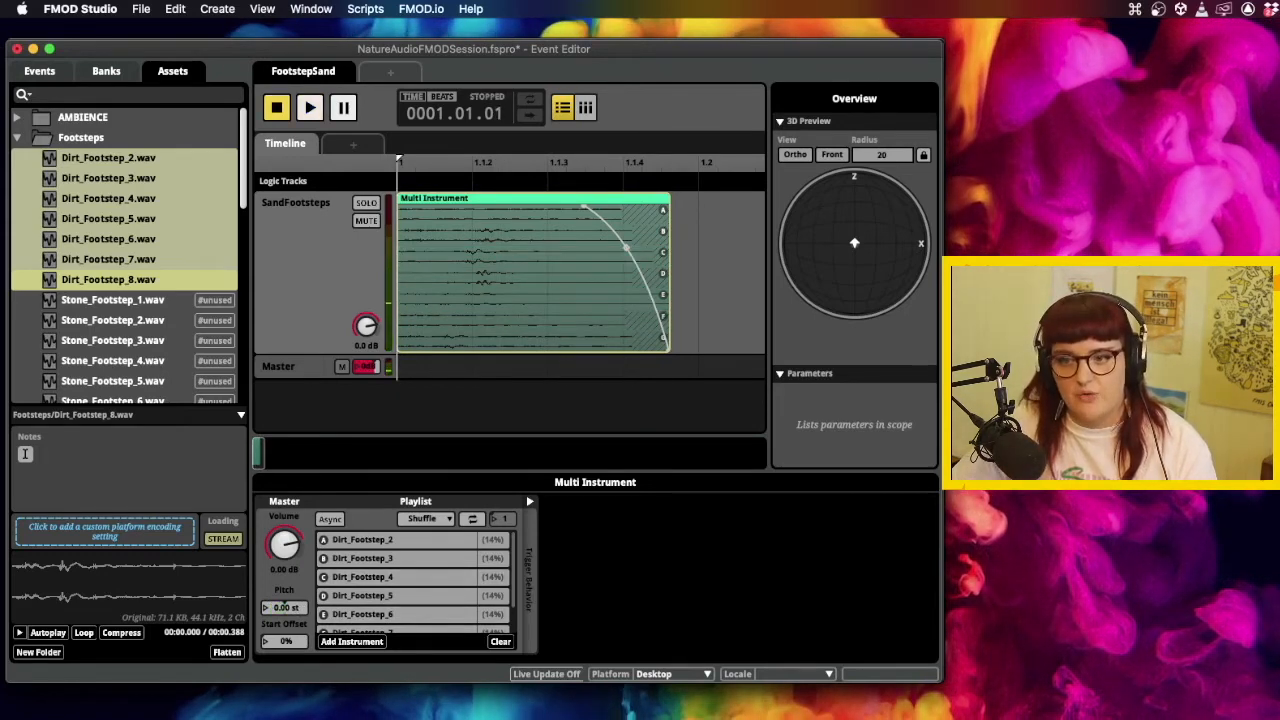
Add Random modulation to the multi instrument's pitch and try amounts of 9.84, 7.44 and 5.04 st before returning it to 0 st.
right_click(292, 611)
mouse_move(380, 638)
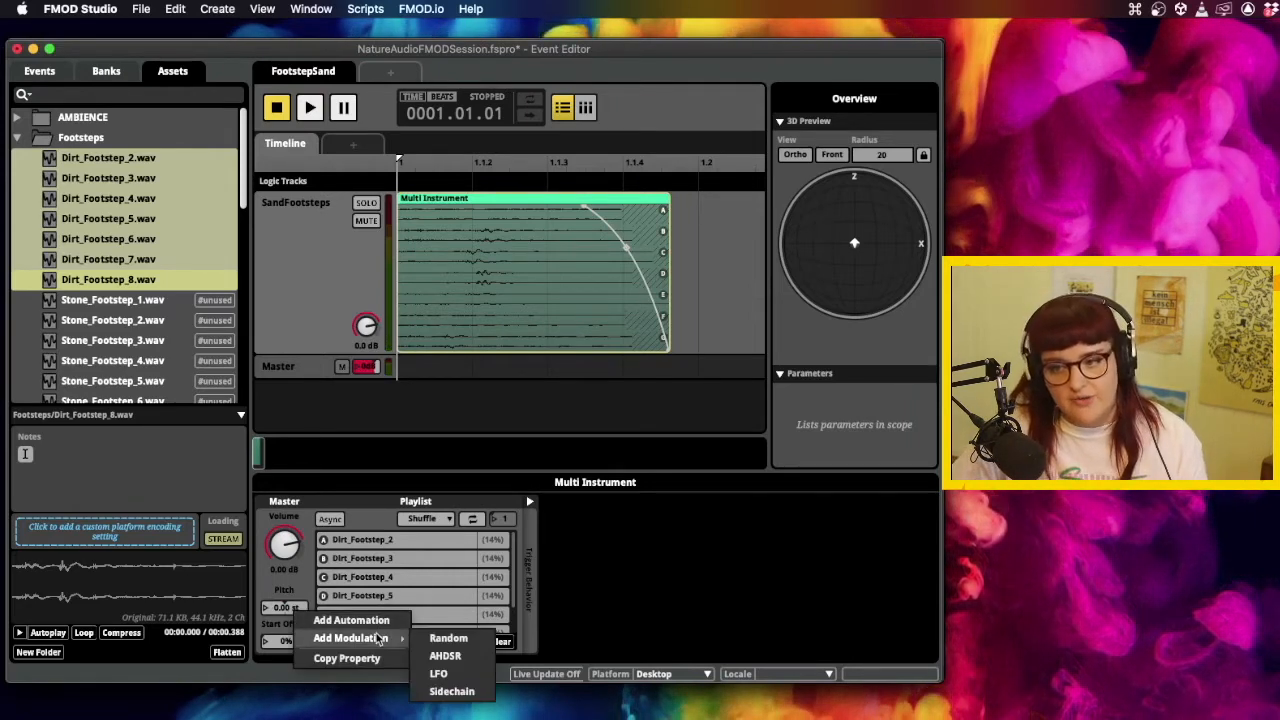
click(449, 639)
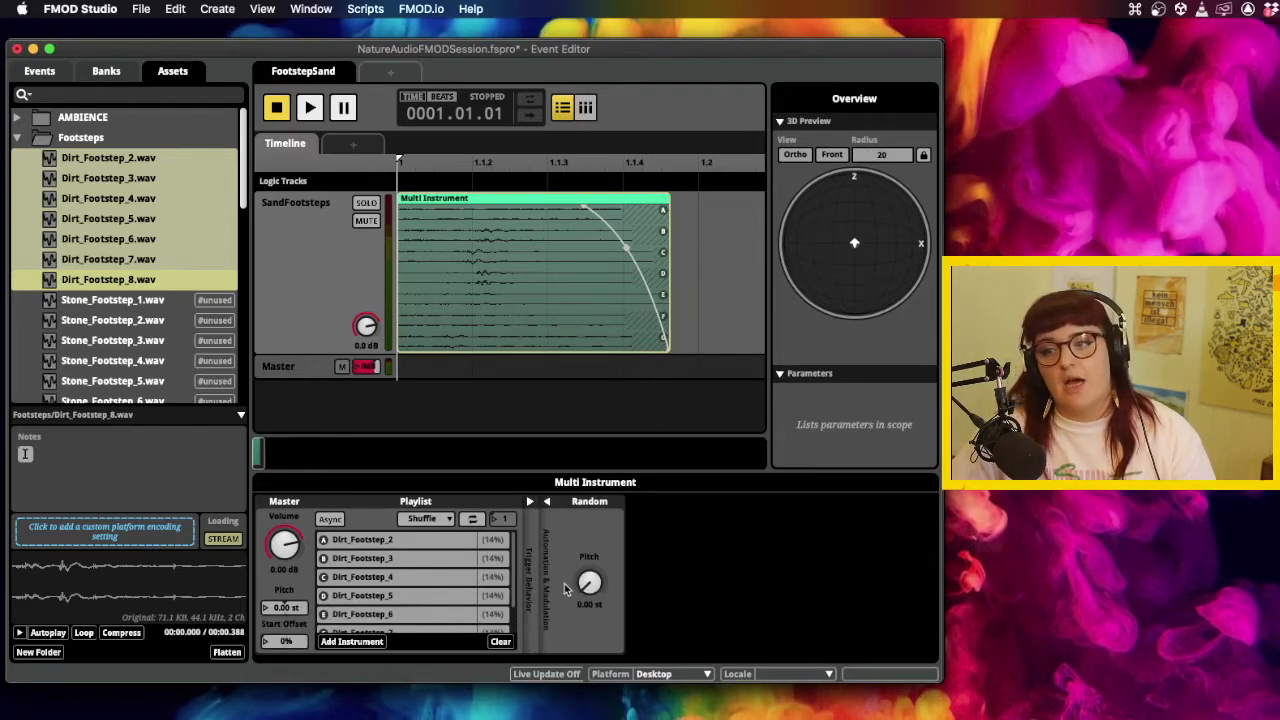
mouse_move(587, 583)
mouse_down()
mouse_move(600, 574)
mouse_move(568, 580)
mouse_move(574, 596)
mouse_move(577, 580)
mouse_up()
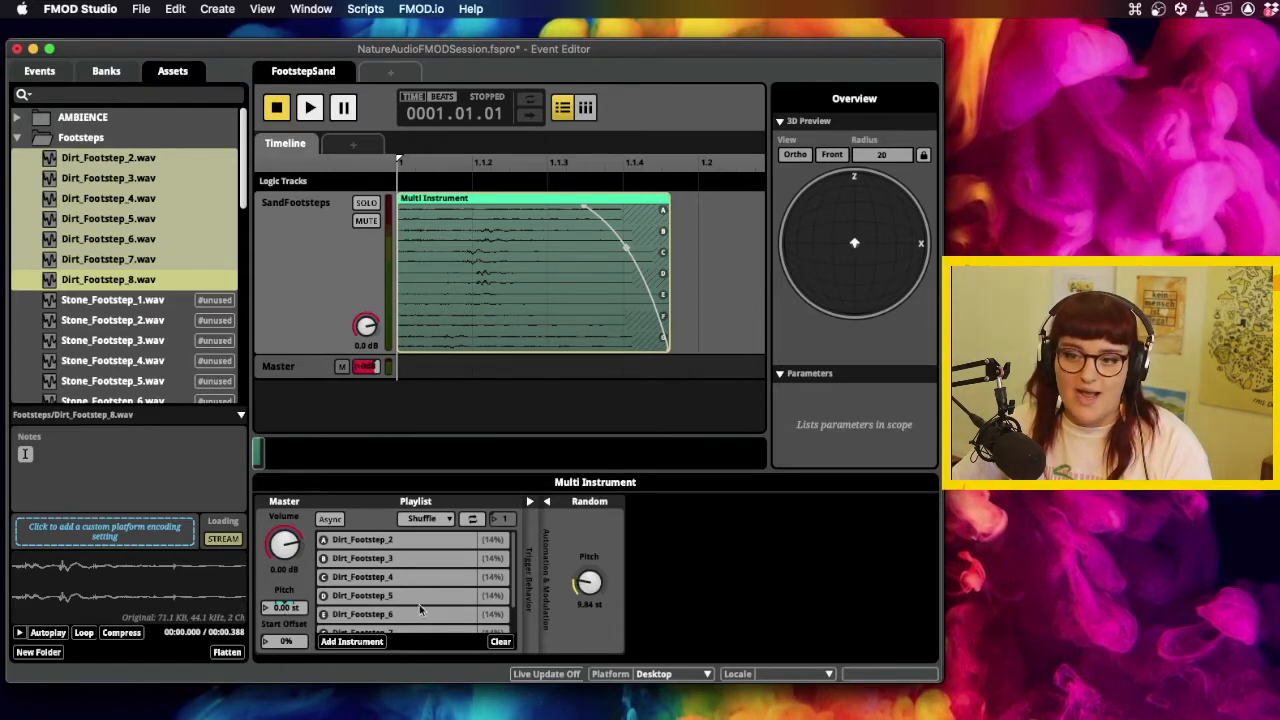
drag(588, 584, 588, 590)
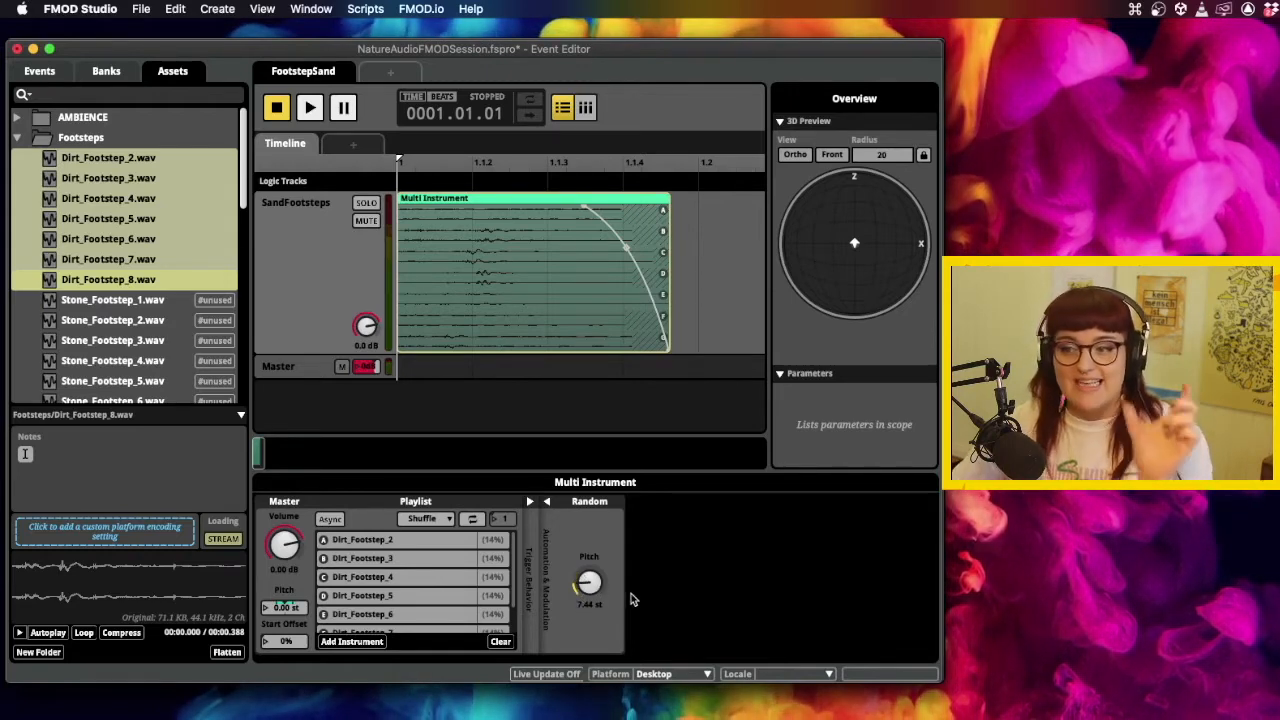
drag(590, 583, 590, 587)
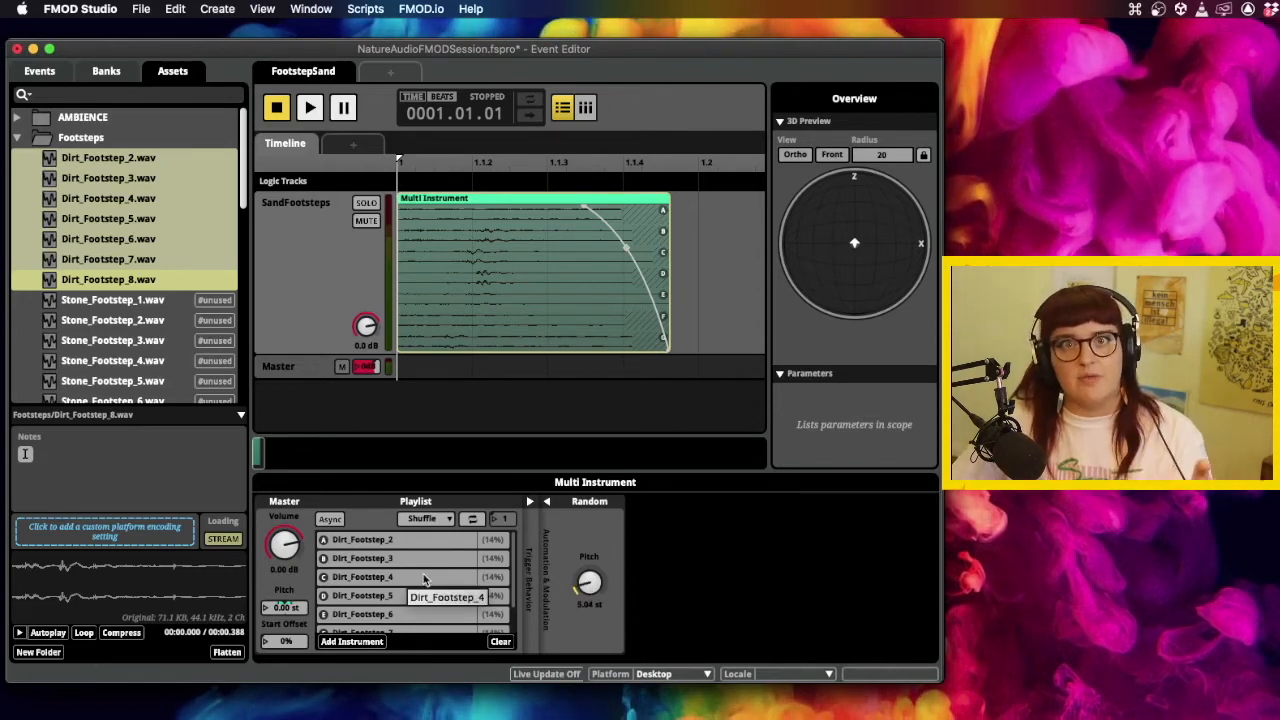
drag(594, 581, 596, 585)
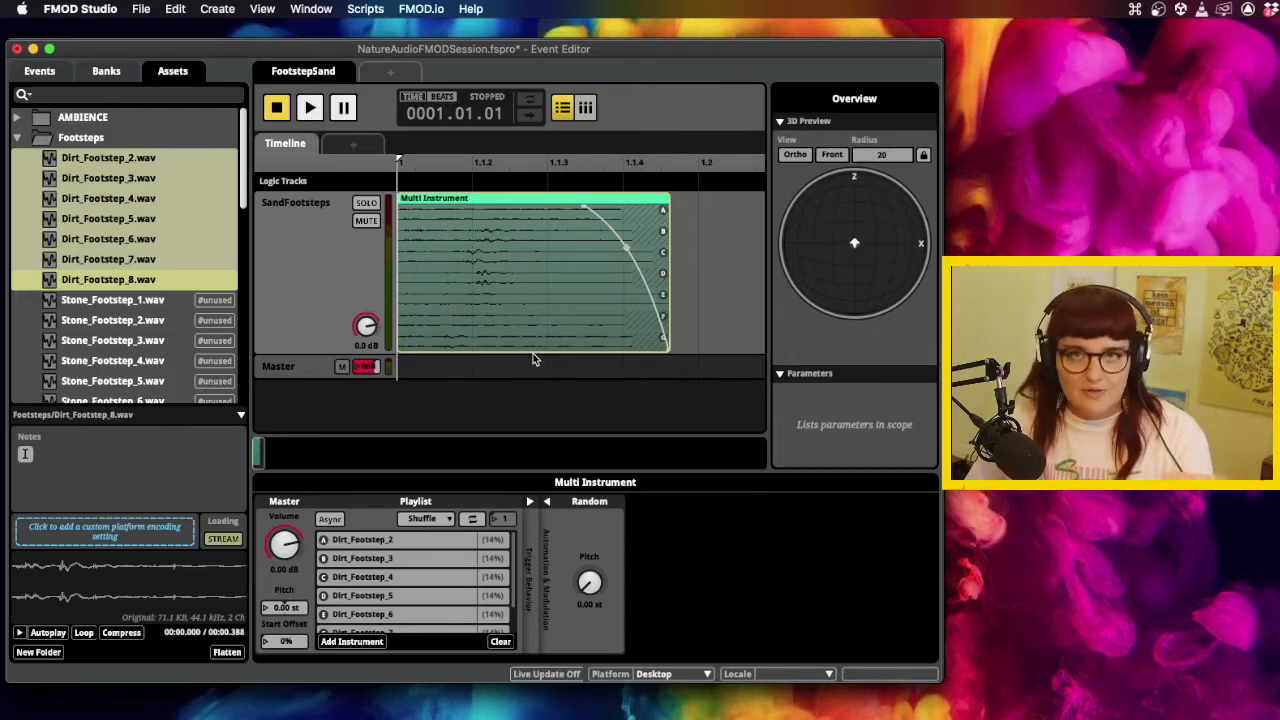
Set the random pitch amount to 7.20 st and audition the footsteps several times.
scroll(533, 360, right, 3)
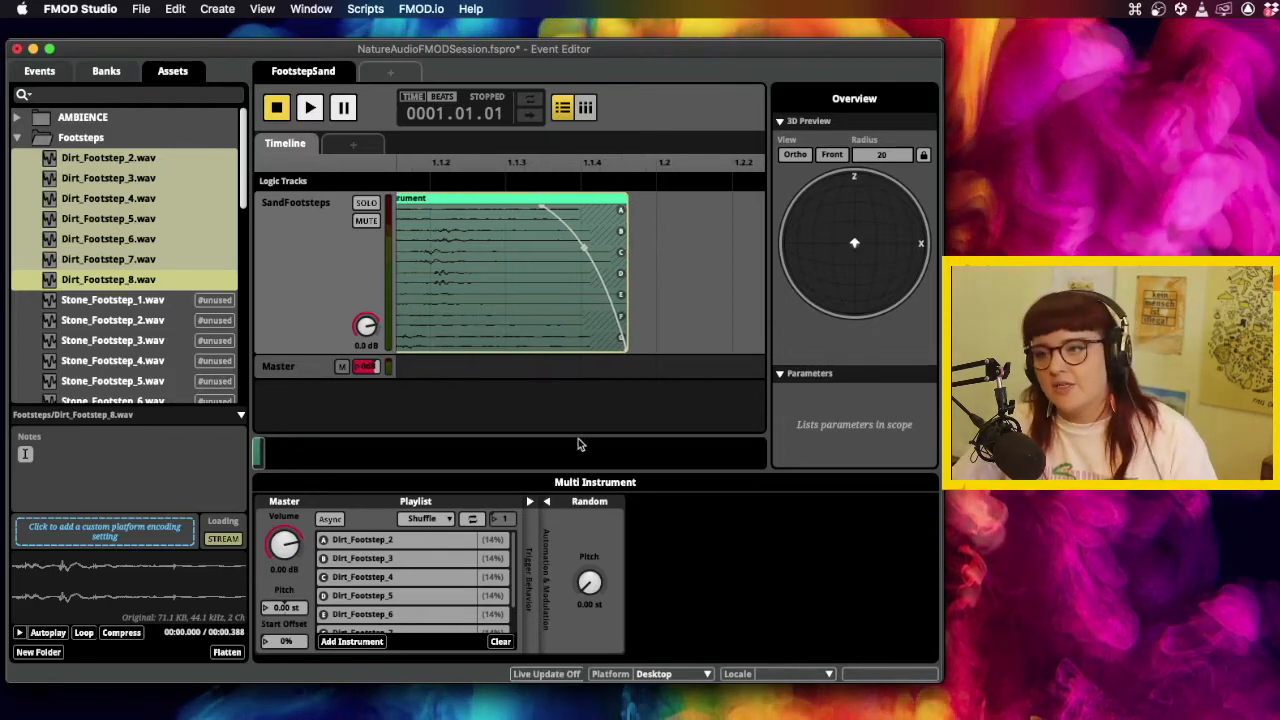
scroll(534, 371, left, 3)
drag(590, 584, 590, 556)
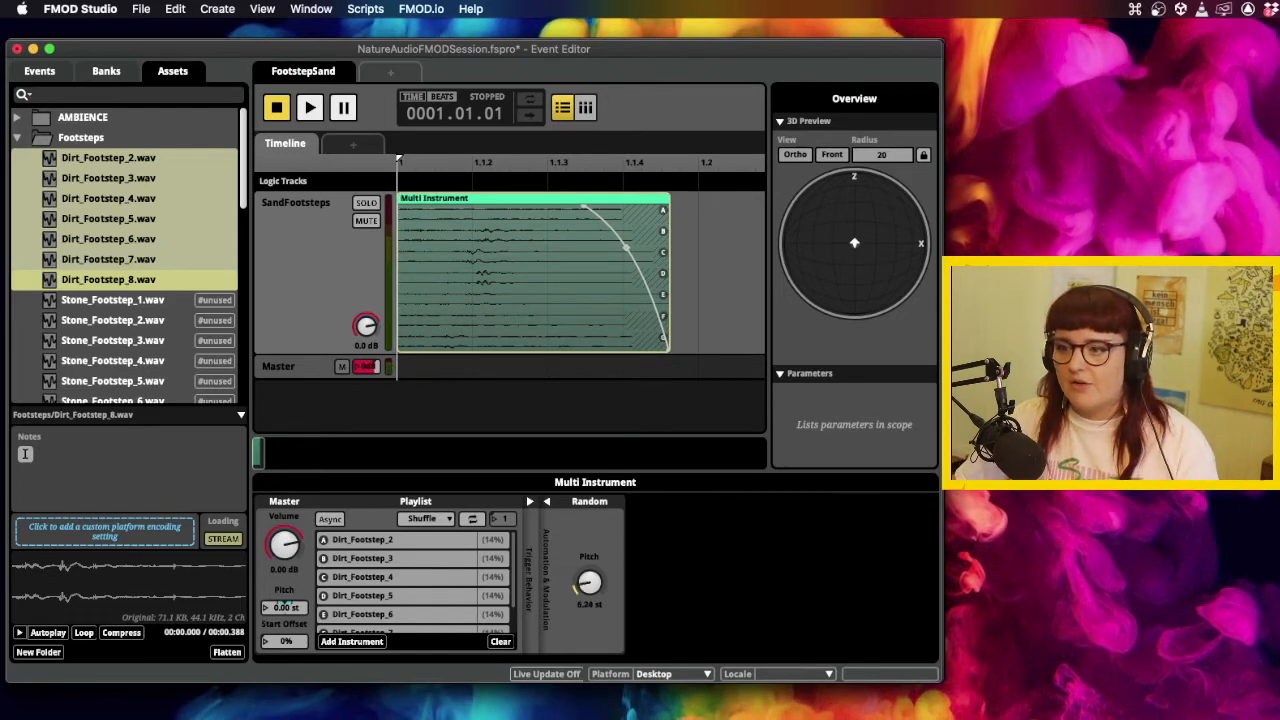
key(space)
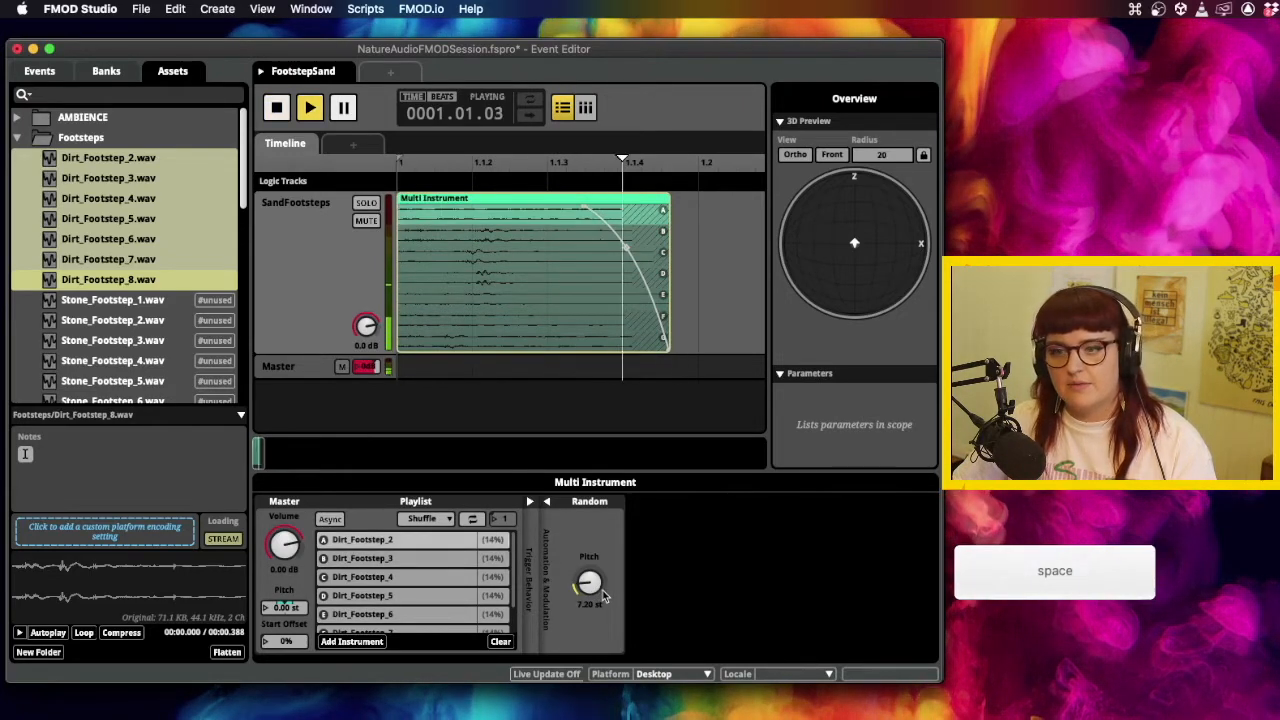
key(space)
key(space)
key(space)
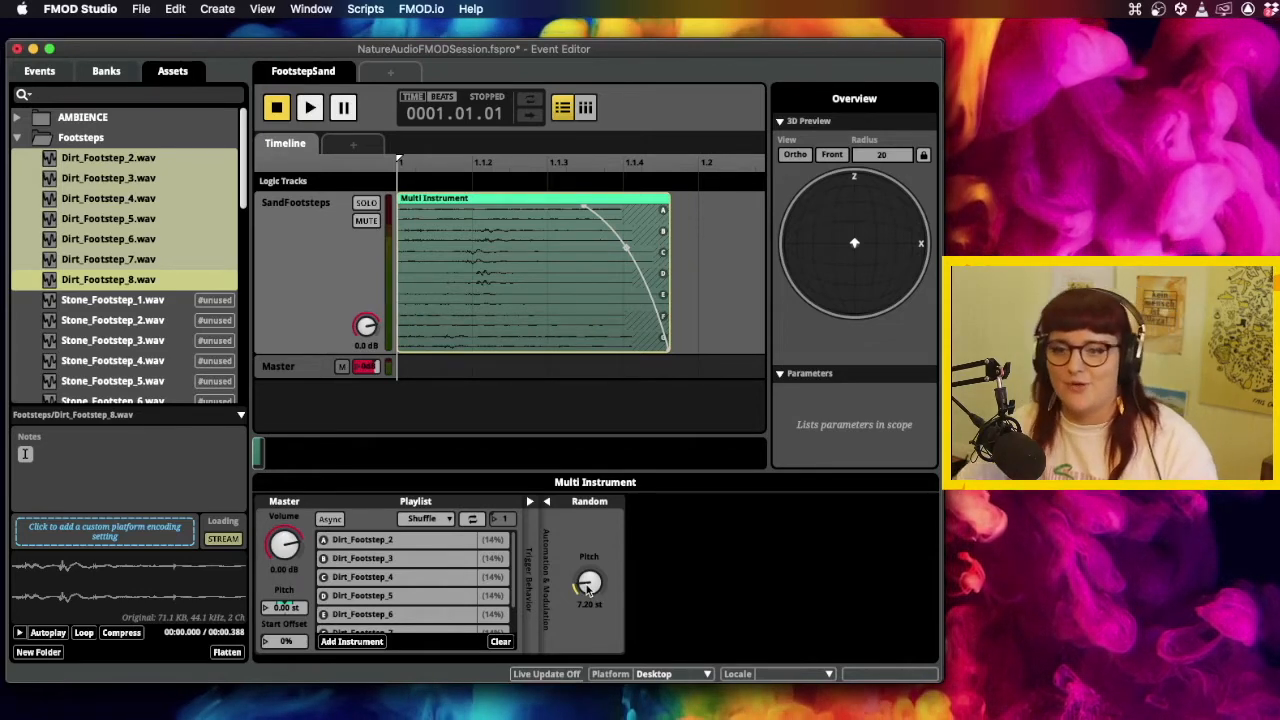
Set the multi instrument's pitch to -0.30 st and its random pitch amount to 6.96 st.
scroll(285, 607, down, 1)
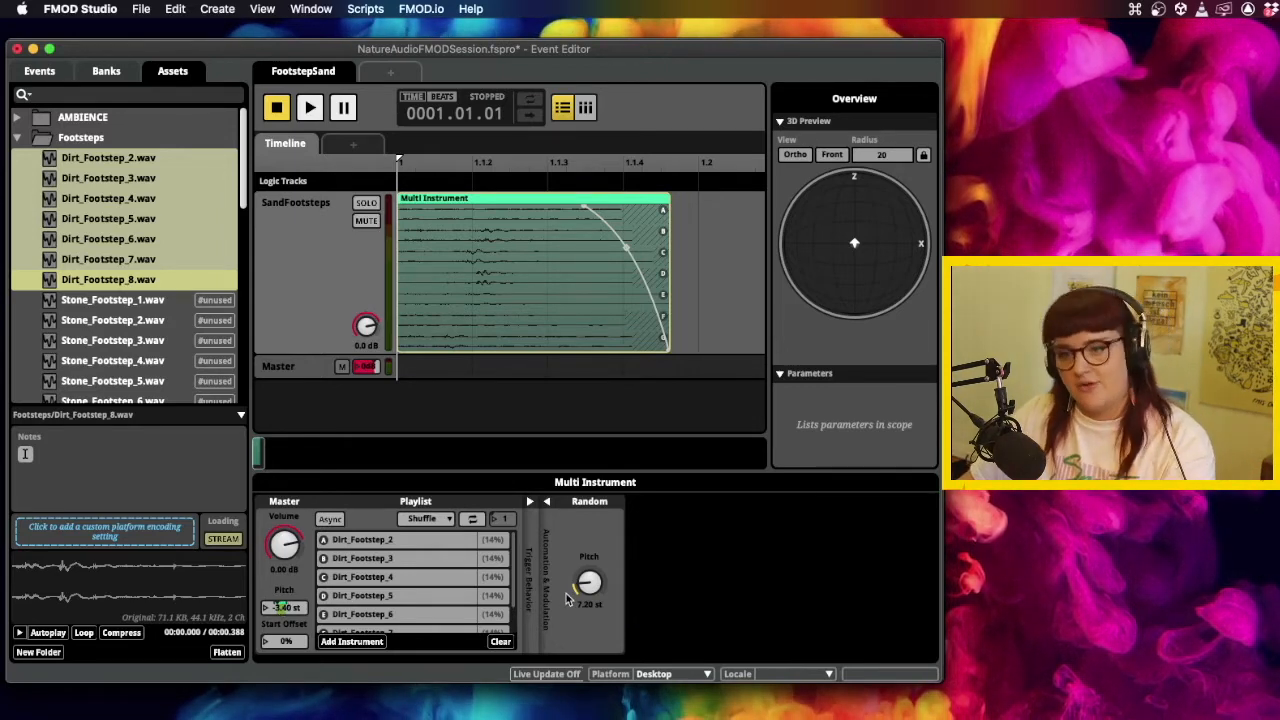
drag(284, 607, 284, 602)
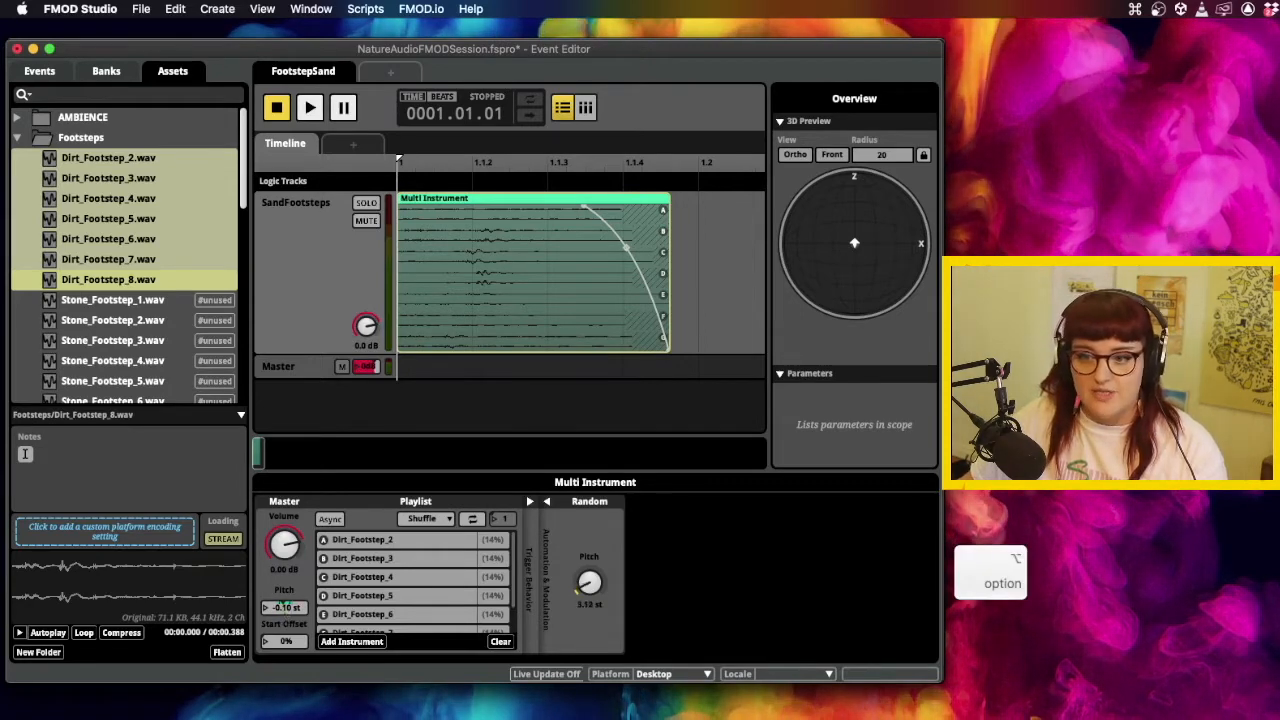
drag(589, 583, 589, 592)
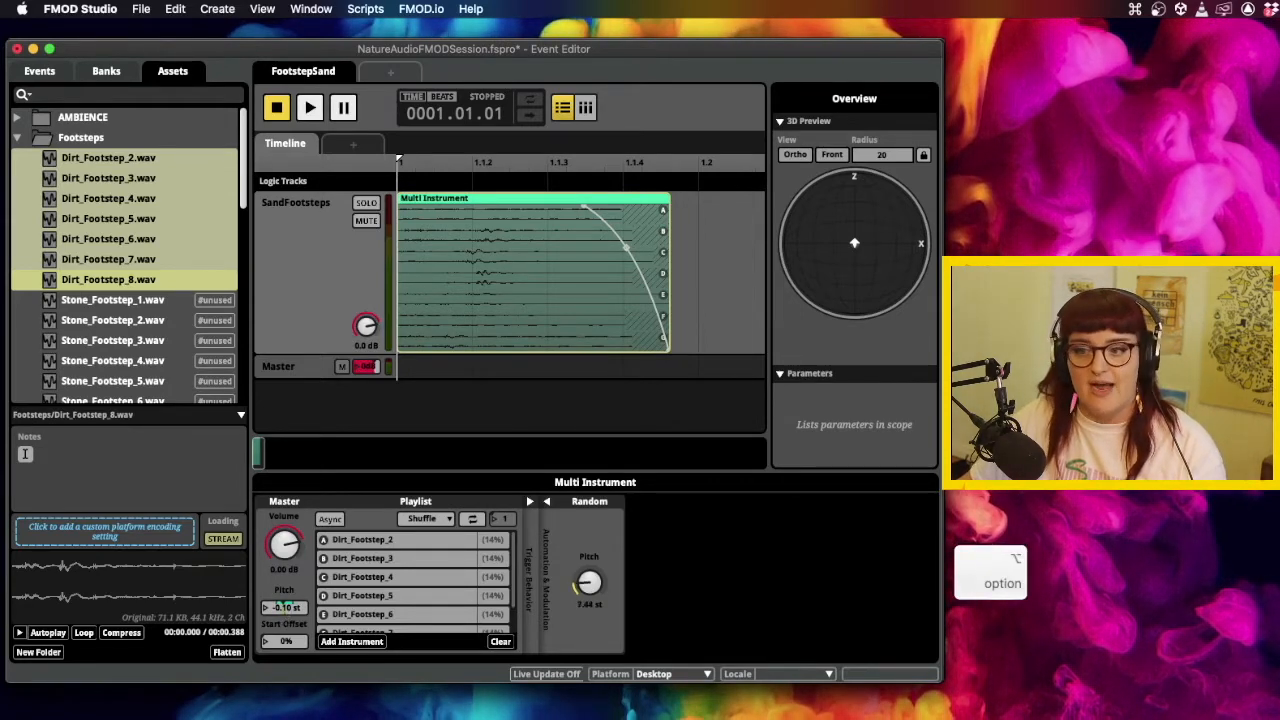
drag(290, 606, 290, 606)
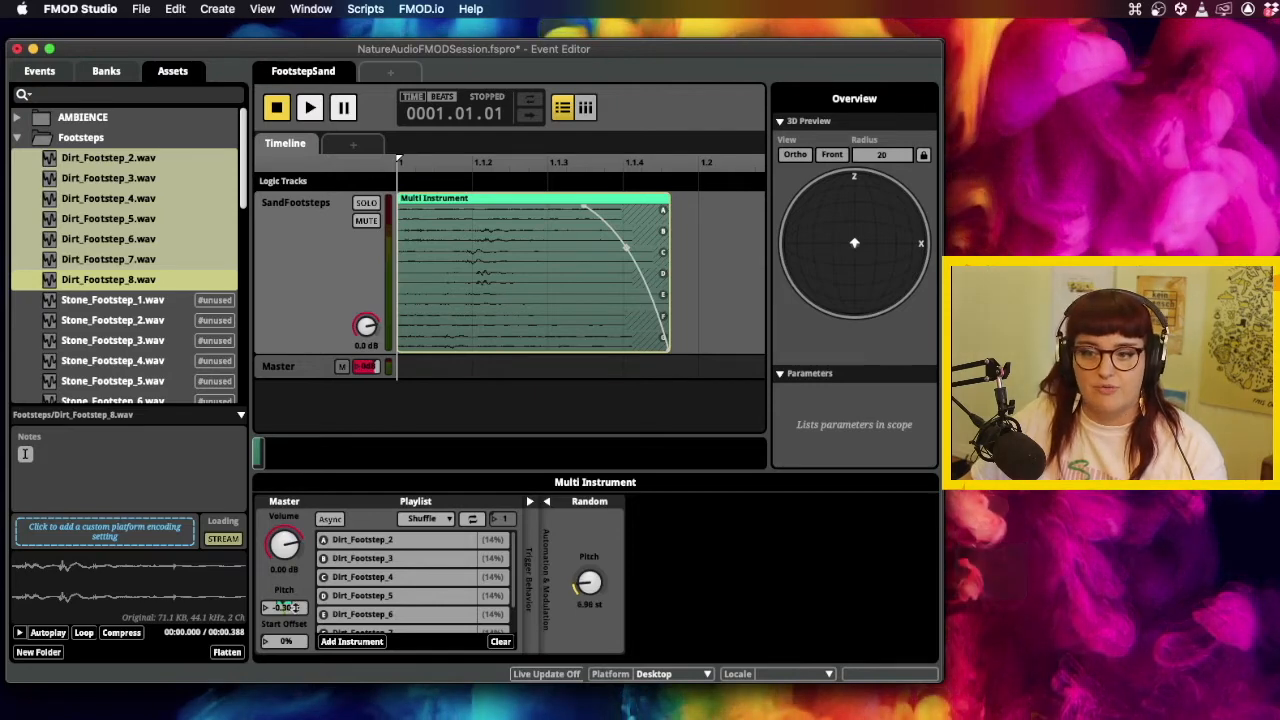
Check which modulation types are available for the pitch property and collapse the Automation & Modulation section.
right_click(294, 607)
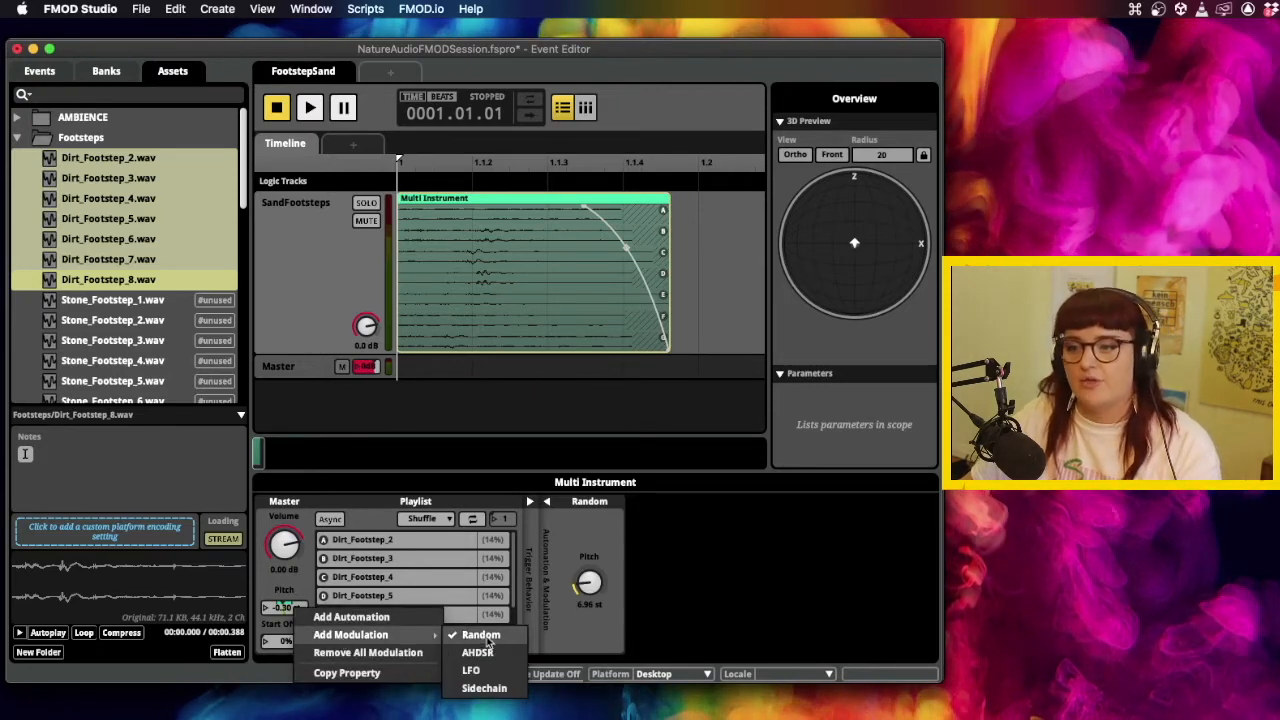
click(715, 607)
click(547, 502)
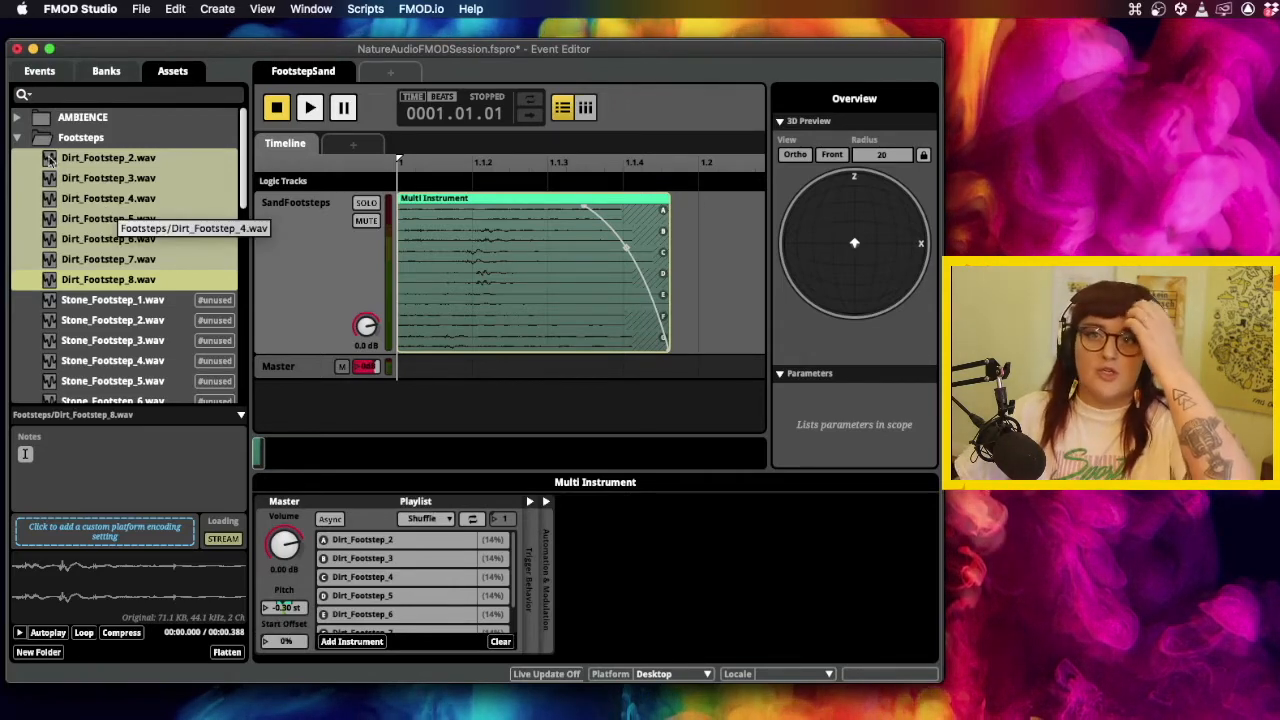
View the SandFootsteps track's effects, return to the event list and show the FootstepGrassLand event.
click(287, 257)
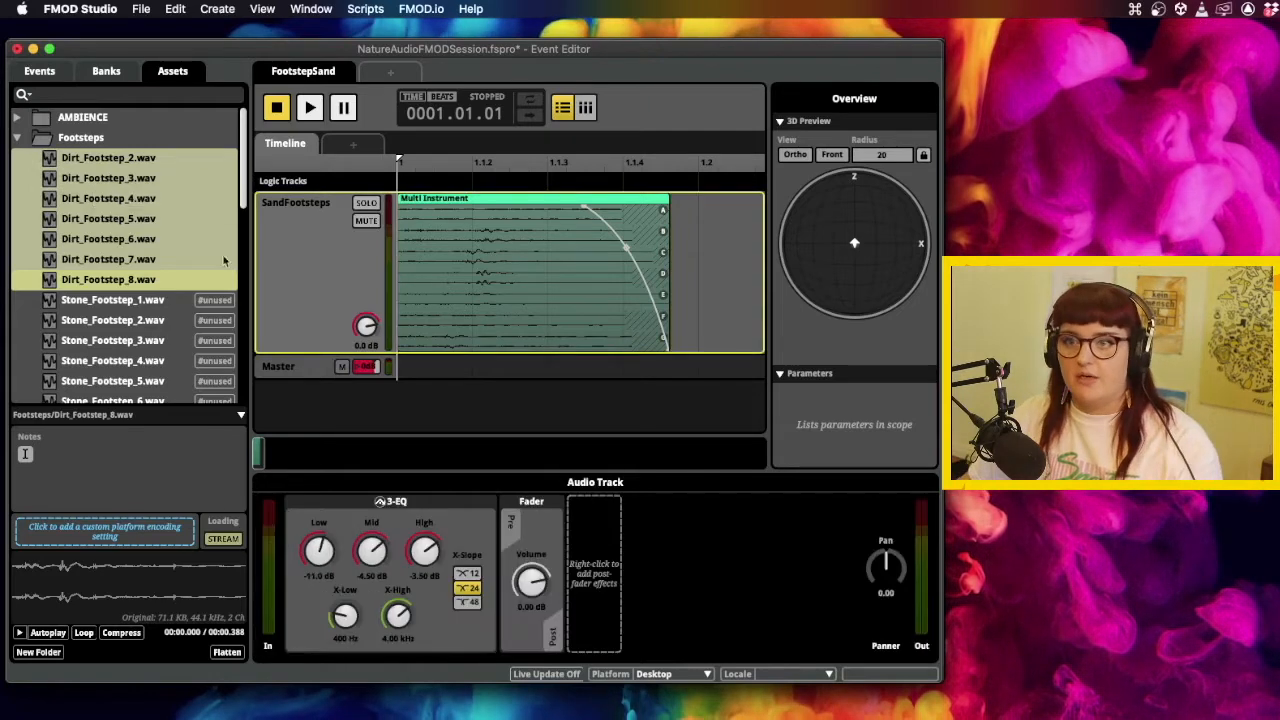
click(32, 140)
click(38, 76)
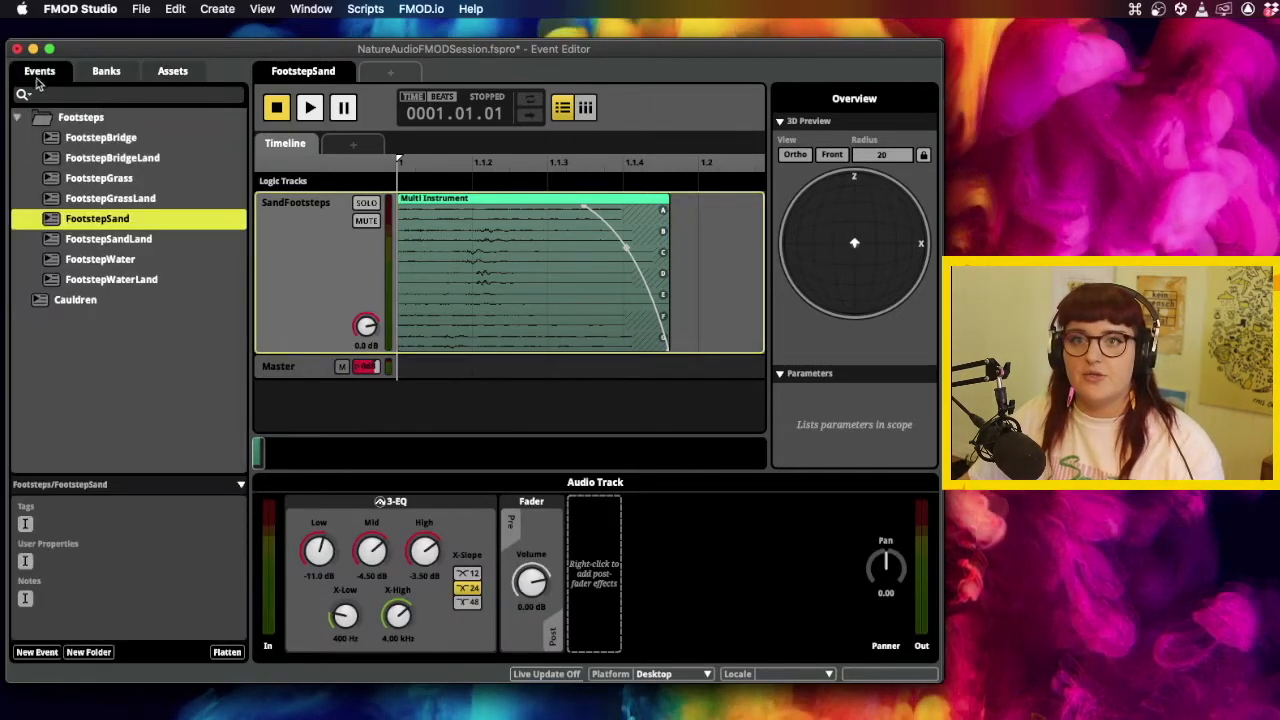
click(150, 200)
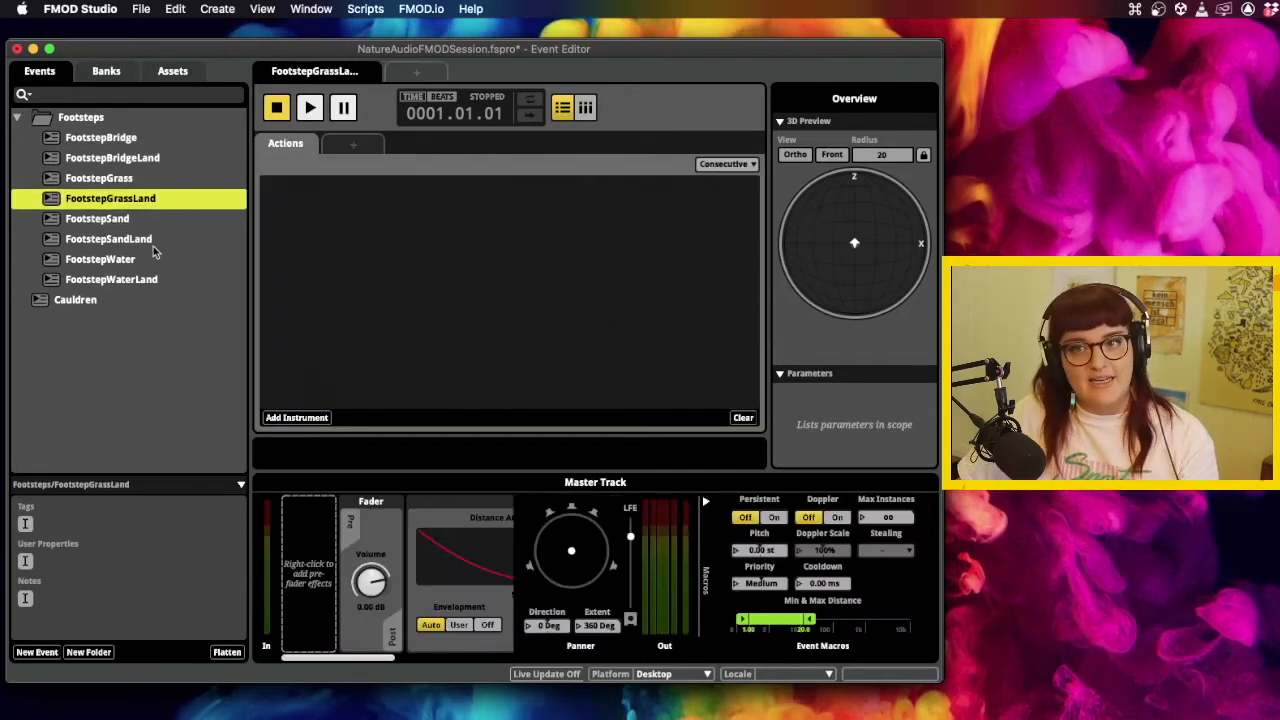
click(157, 248)
click(167, 196)
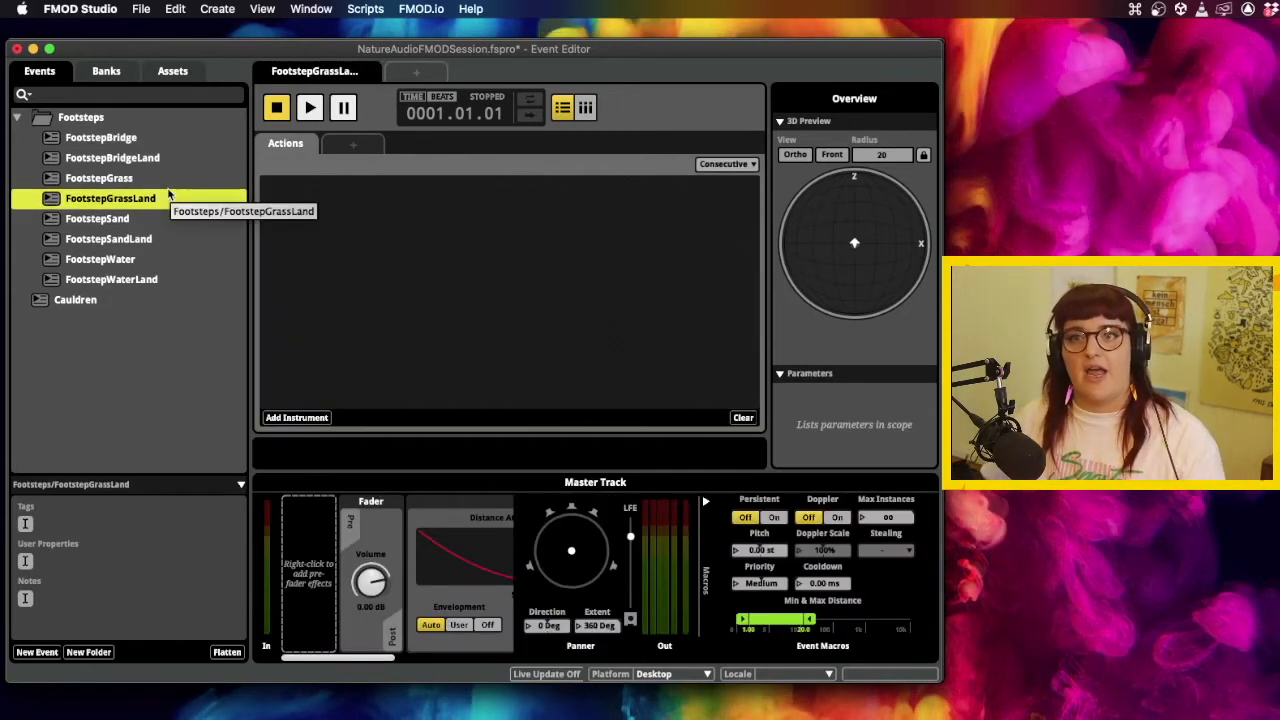
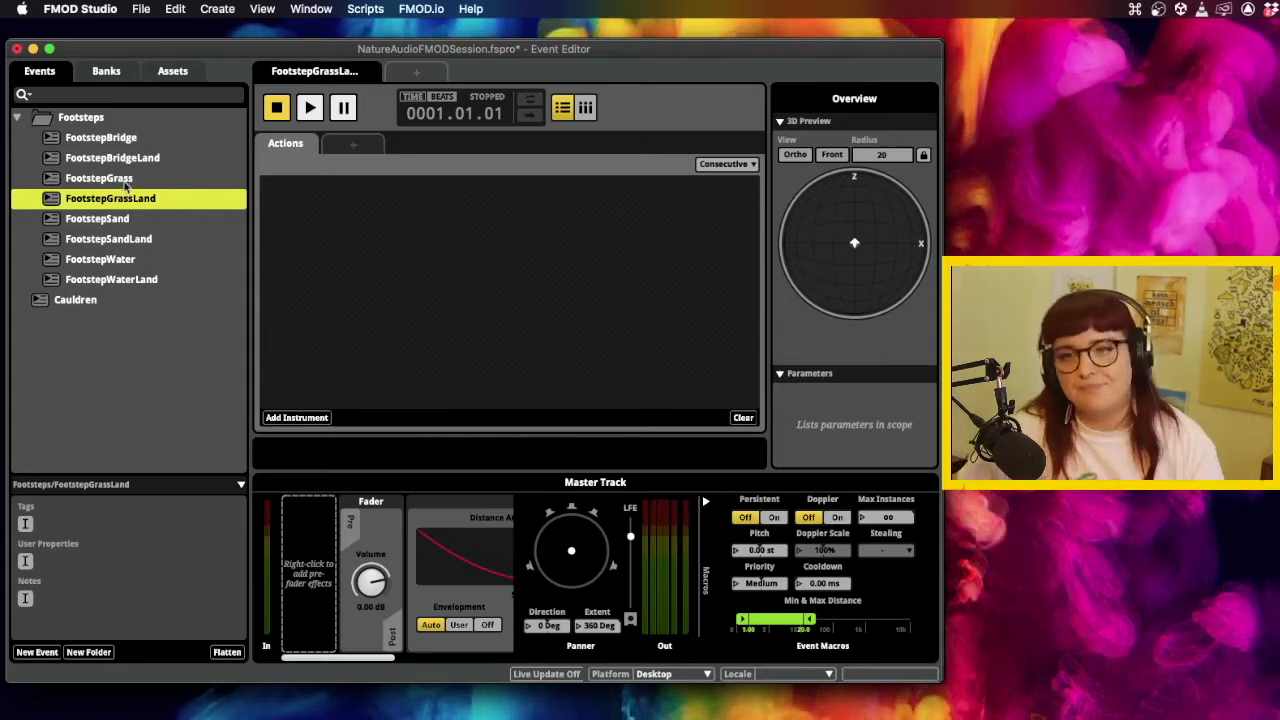
Replace the FootstepGrass event's action sheet with a timeline sheet.
click(127, 180)
right_click(296, 148)
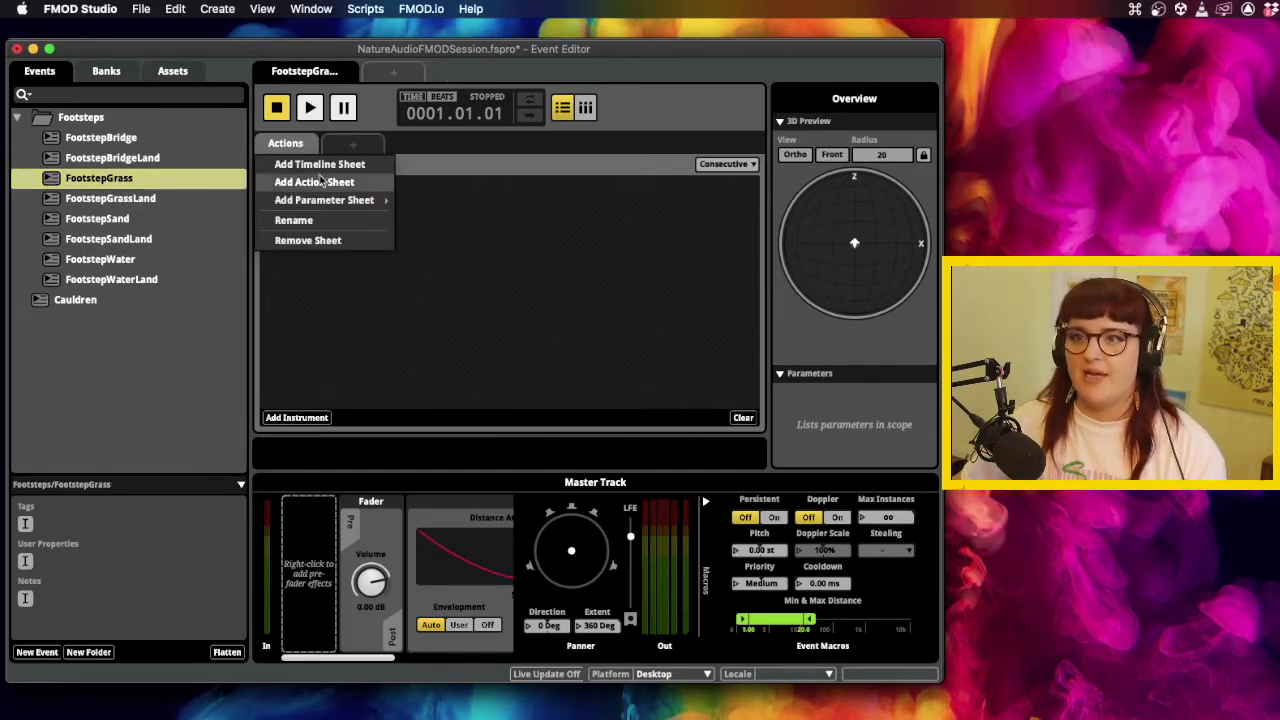
click(333, 243)
click(300, 160)
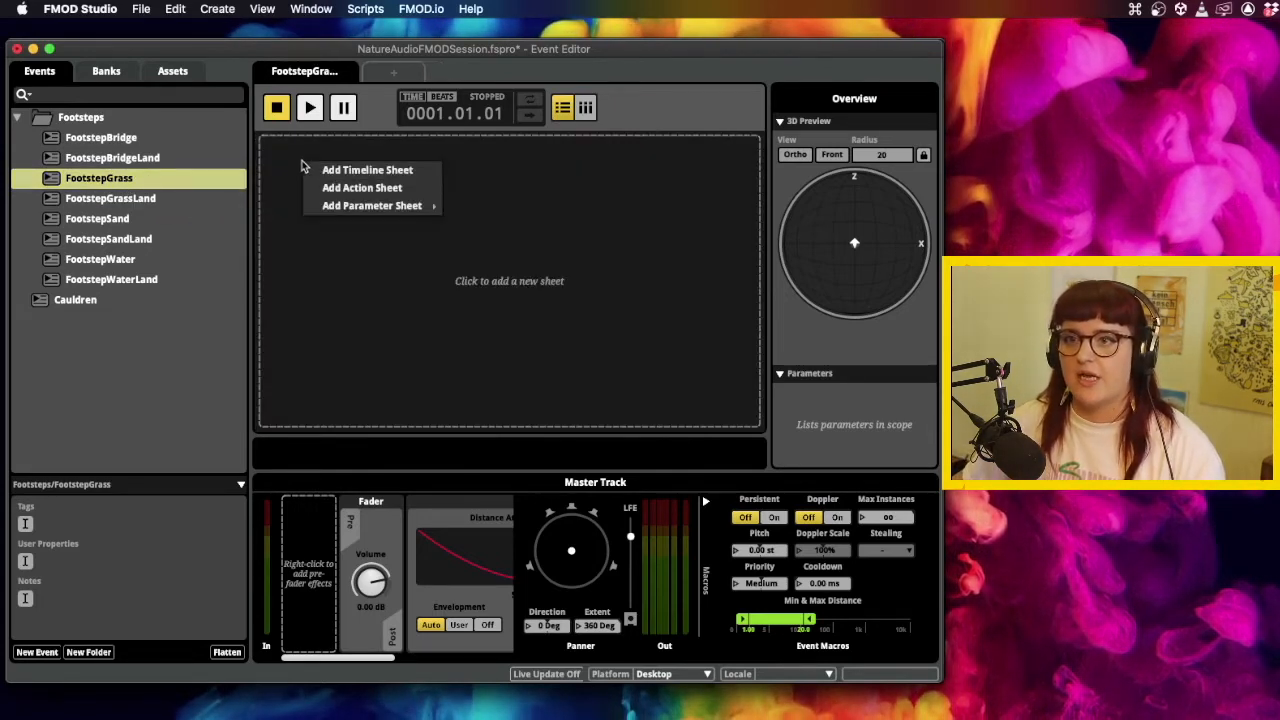
click(330, 170)
Rename the FootstepGrass event's audio track to Grass Footstep.
click(293, 208)
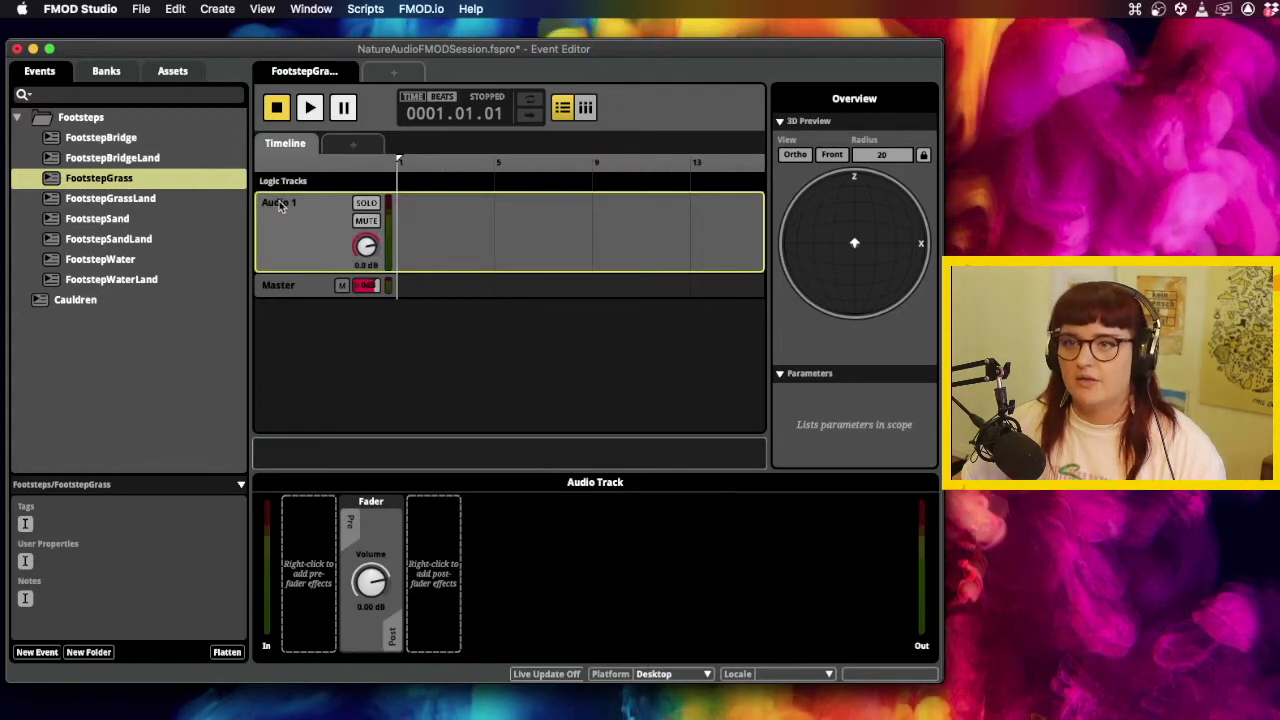
double_click(287, 203)
text(Grass )
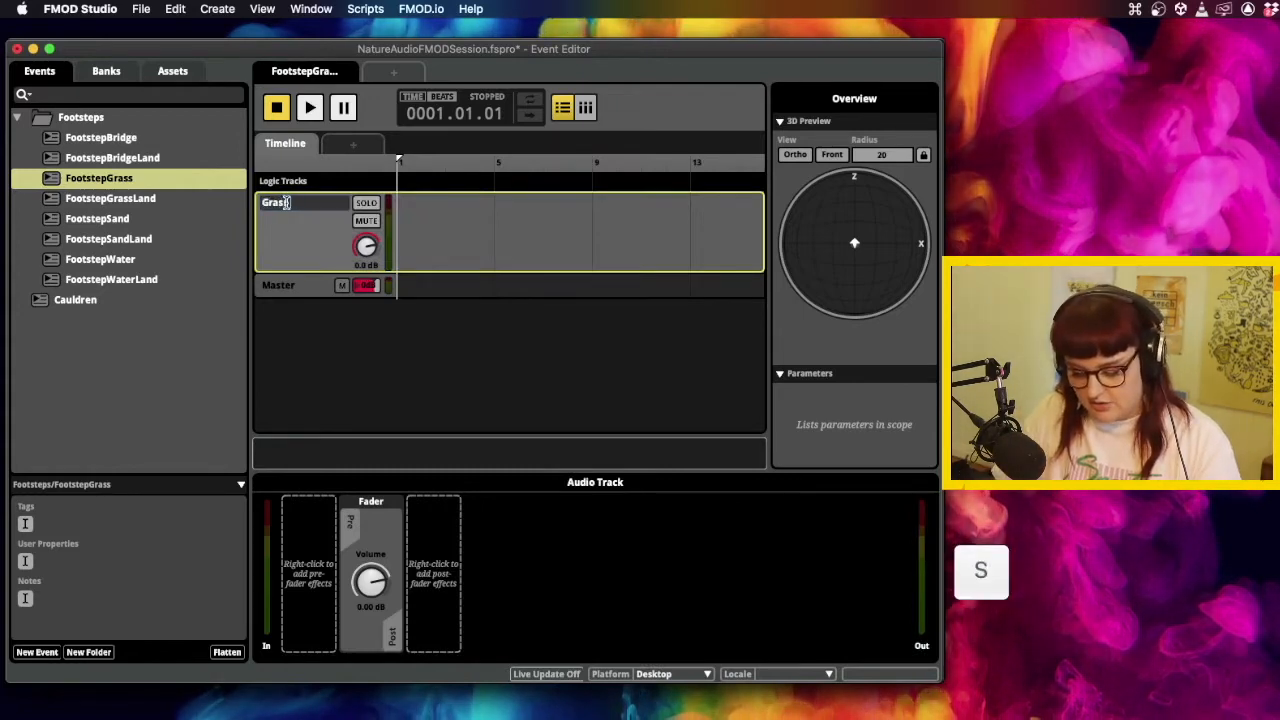
text(Footstep)
key(Return)
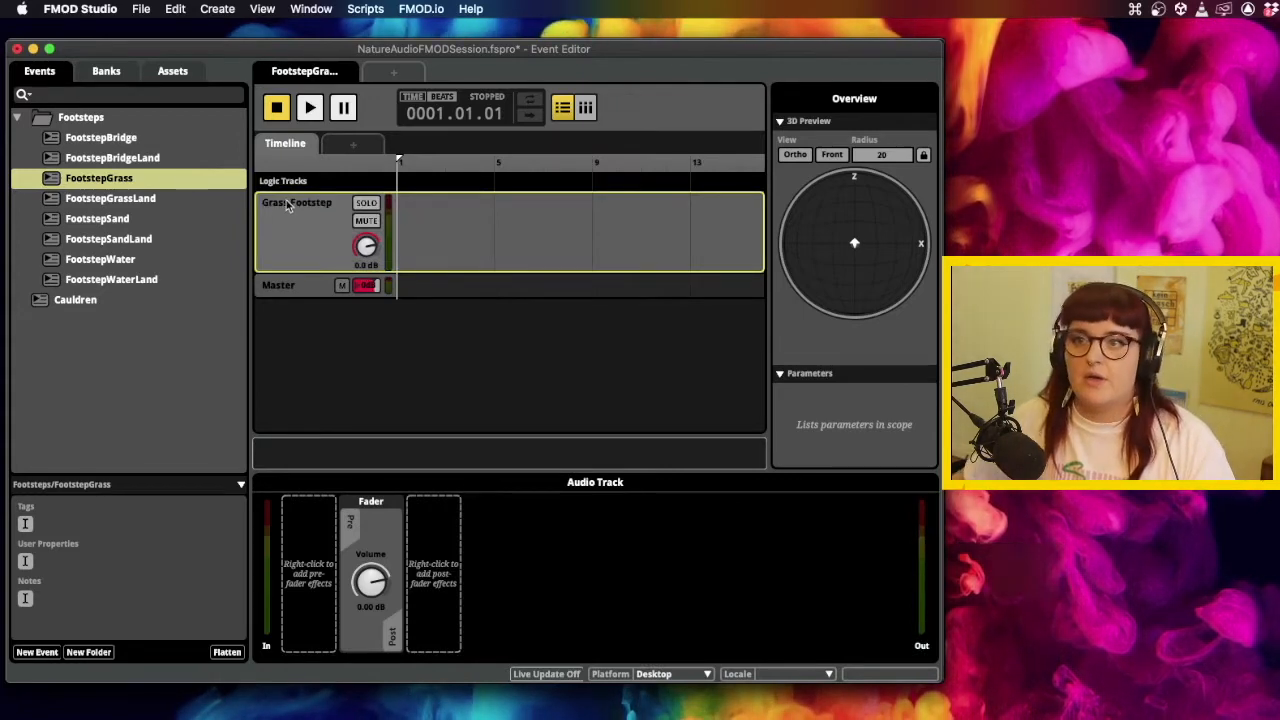
Look through the audio assets in the Footsteps folder for sounds suitable for grass.
click(172, 71)
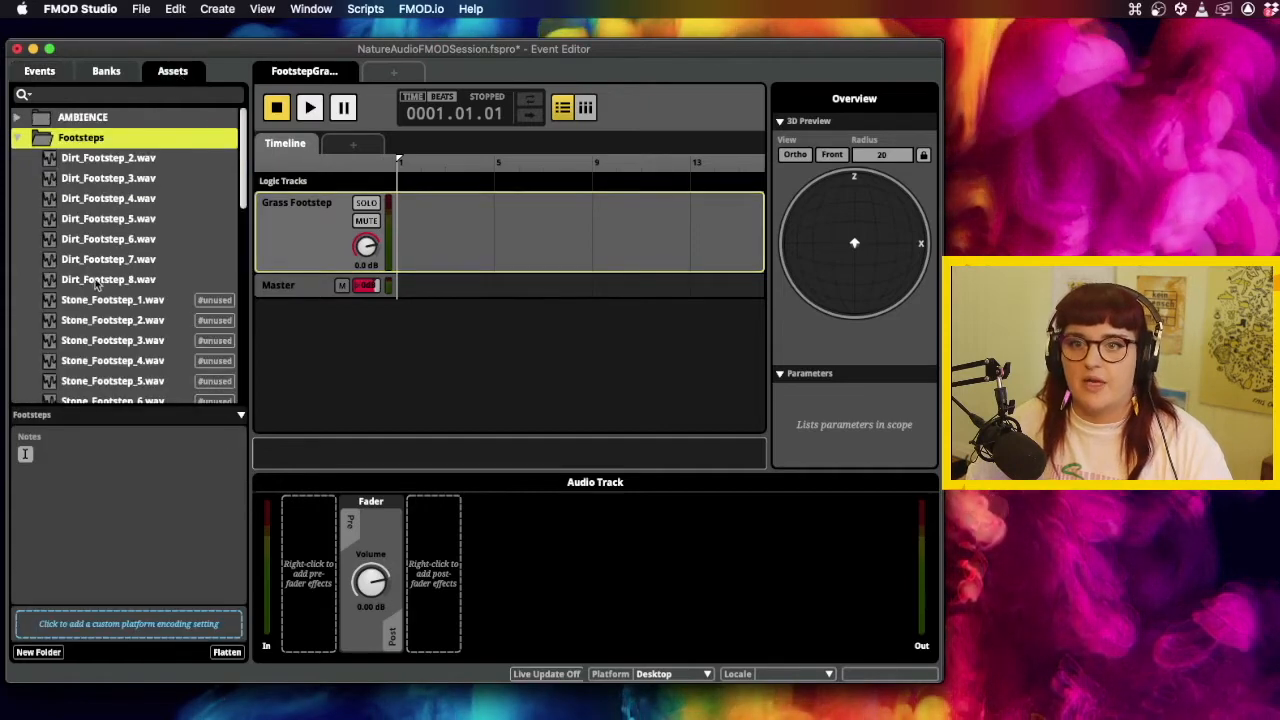
scroll(101, 301, down, 10)
scroll(102, 310, down, 2)
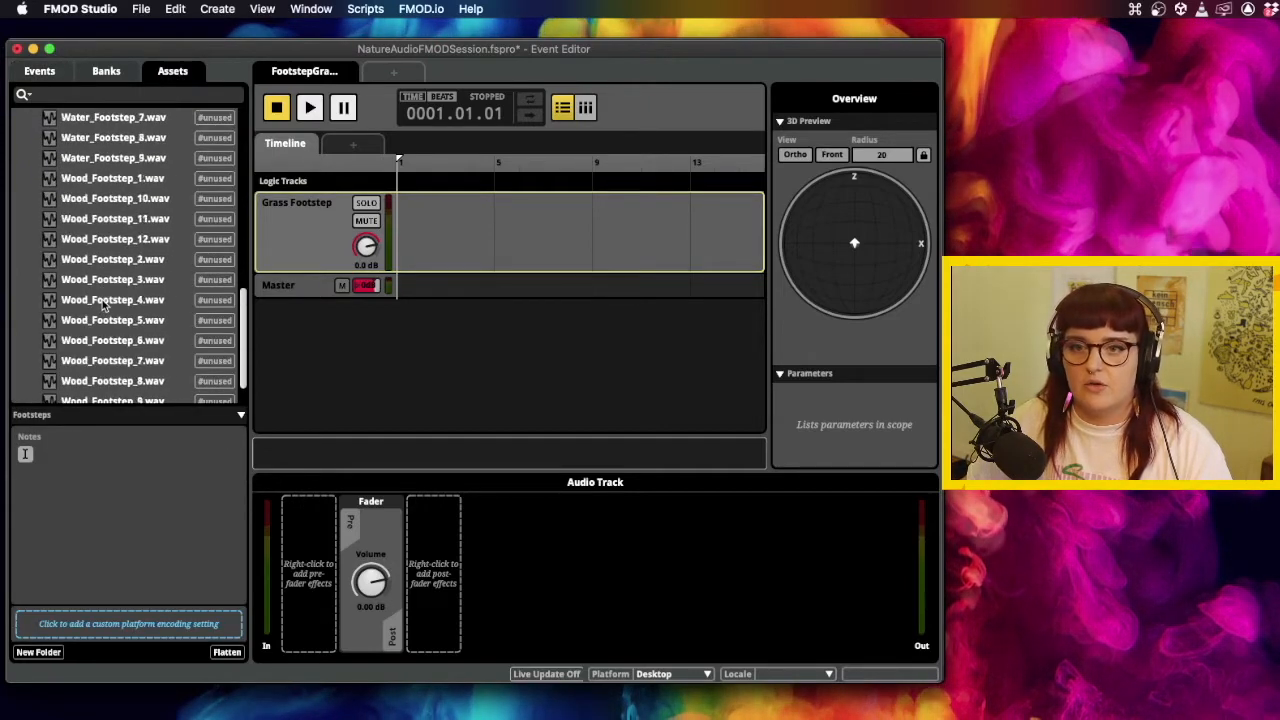
scroll(101, 307, up, 10)
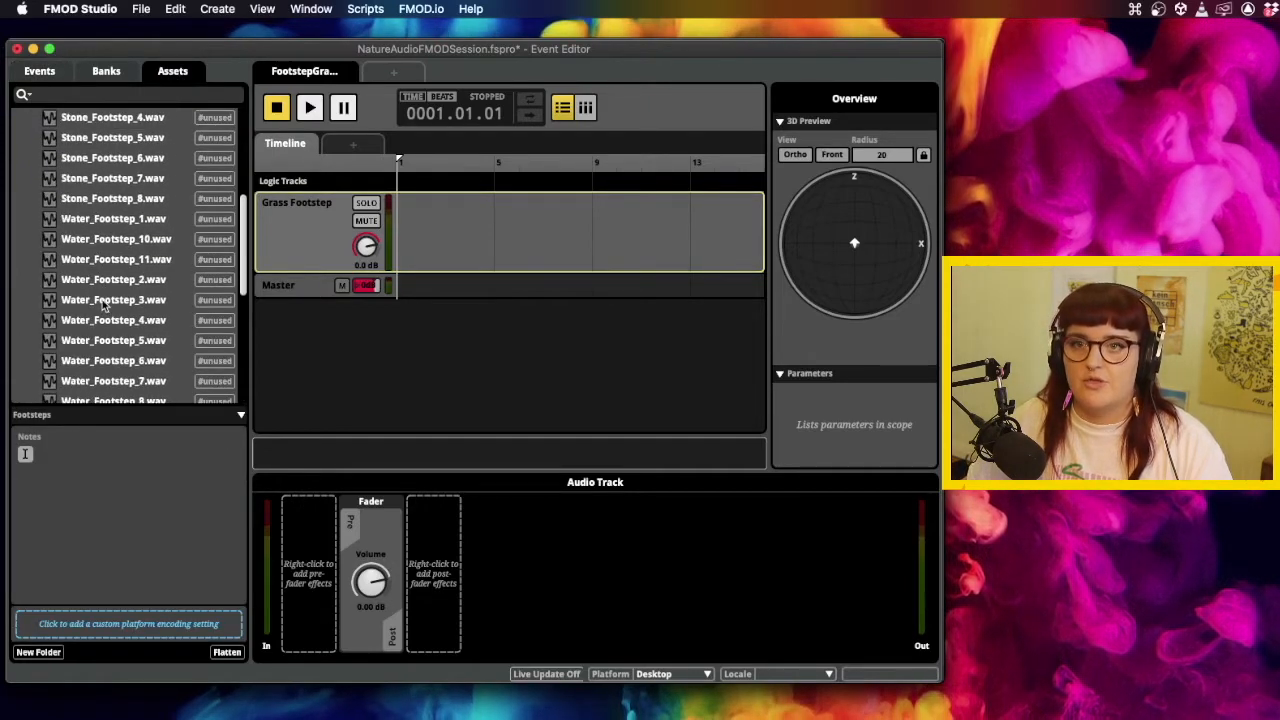
scroll(101, 307, down, 8)
scroll(101, 307, down, 3)
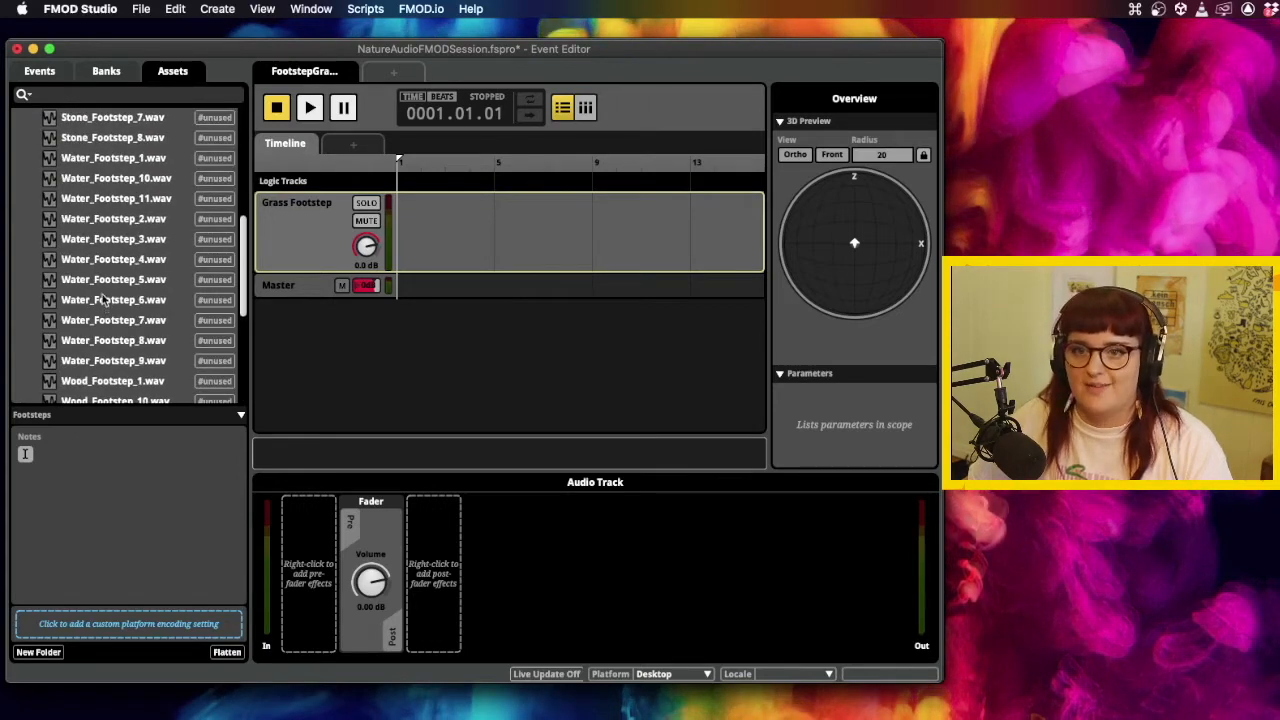
scroll(101, 307, up, 10)
Replace the FootstepWater event's action sheet with a timeline sheet.
click(39, 72)
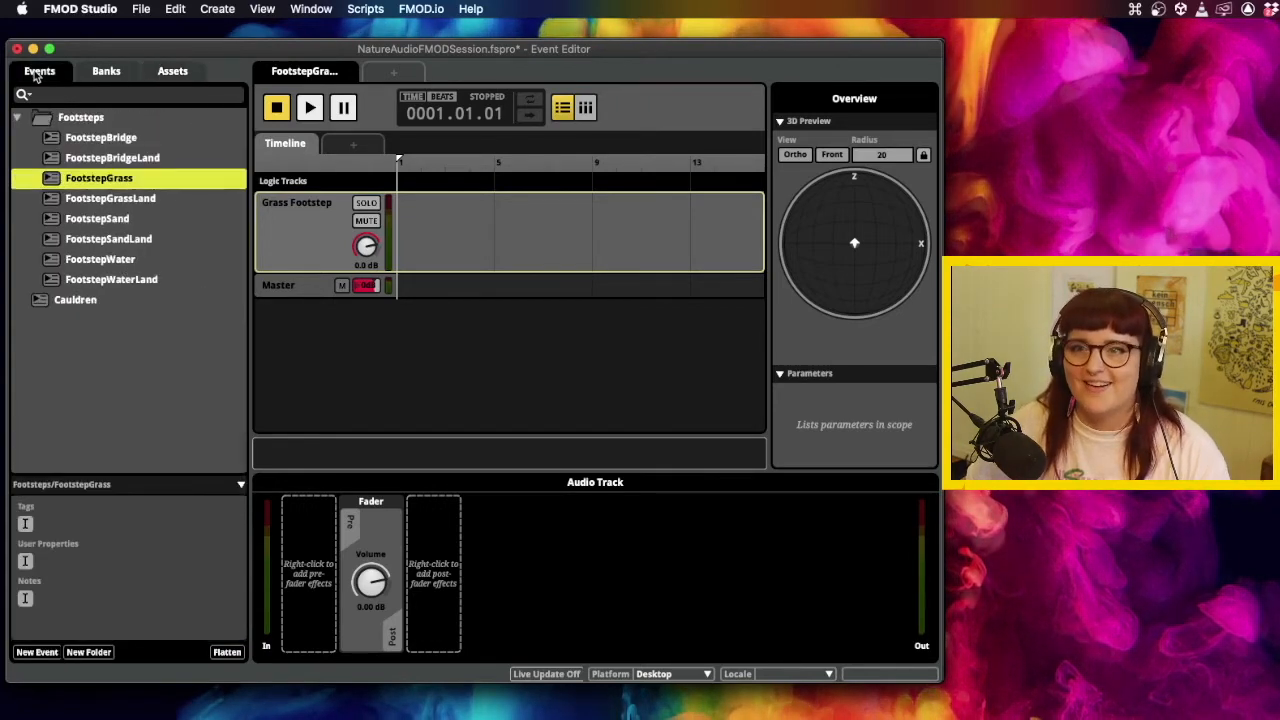
click(133, 219)
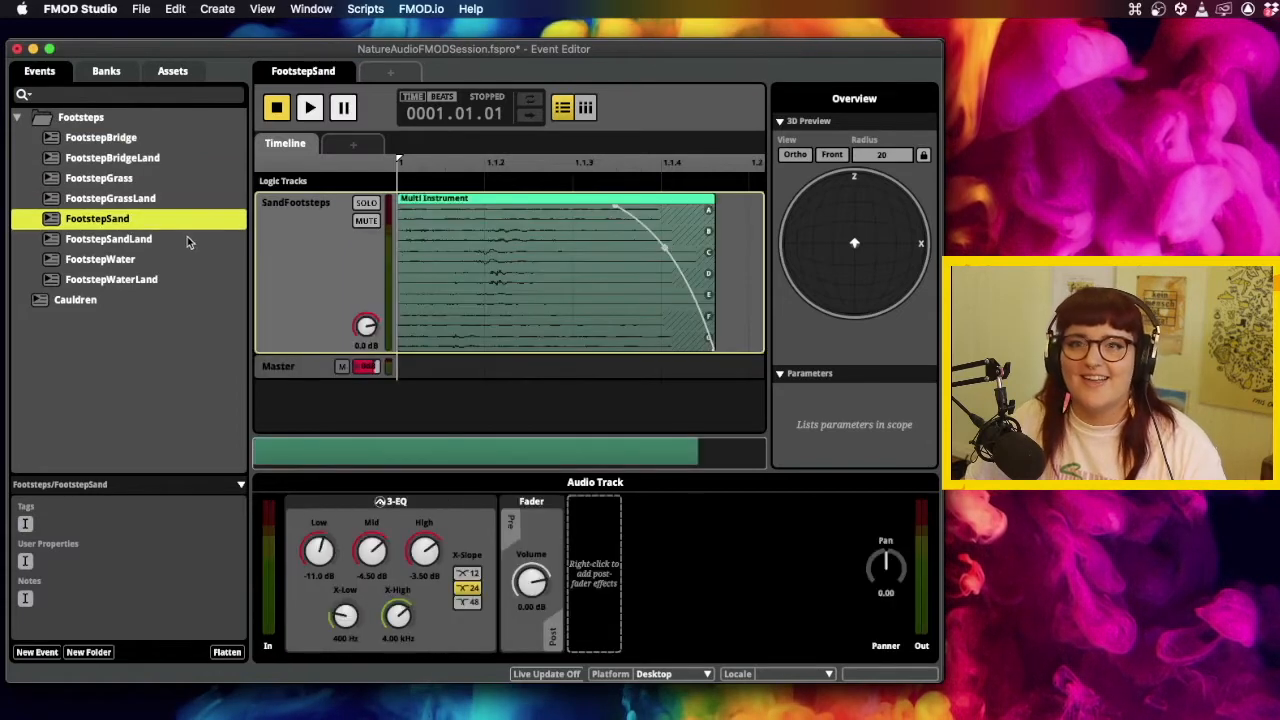
click(140, 259)
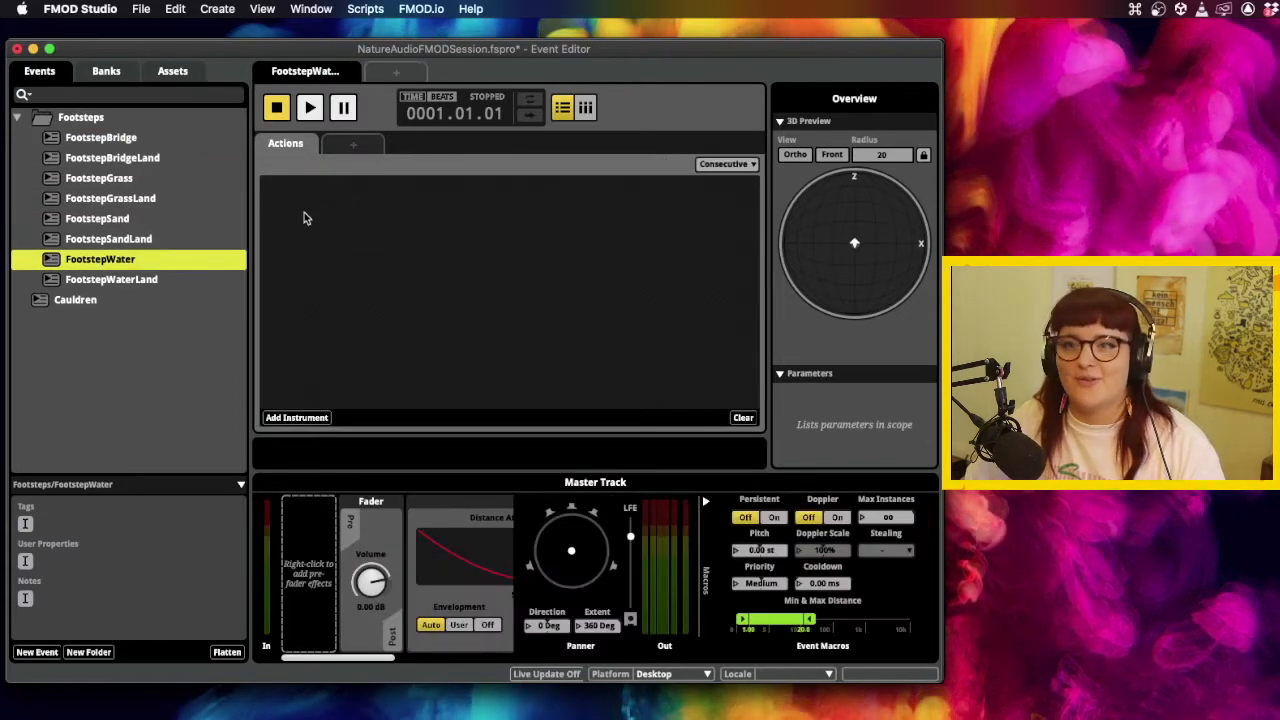
right_click(299, 166)
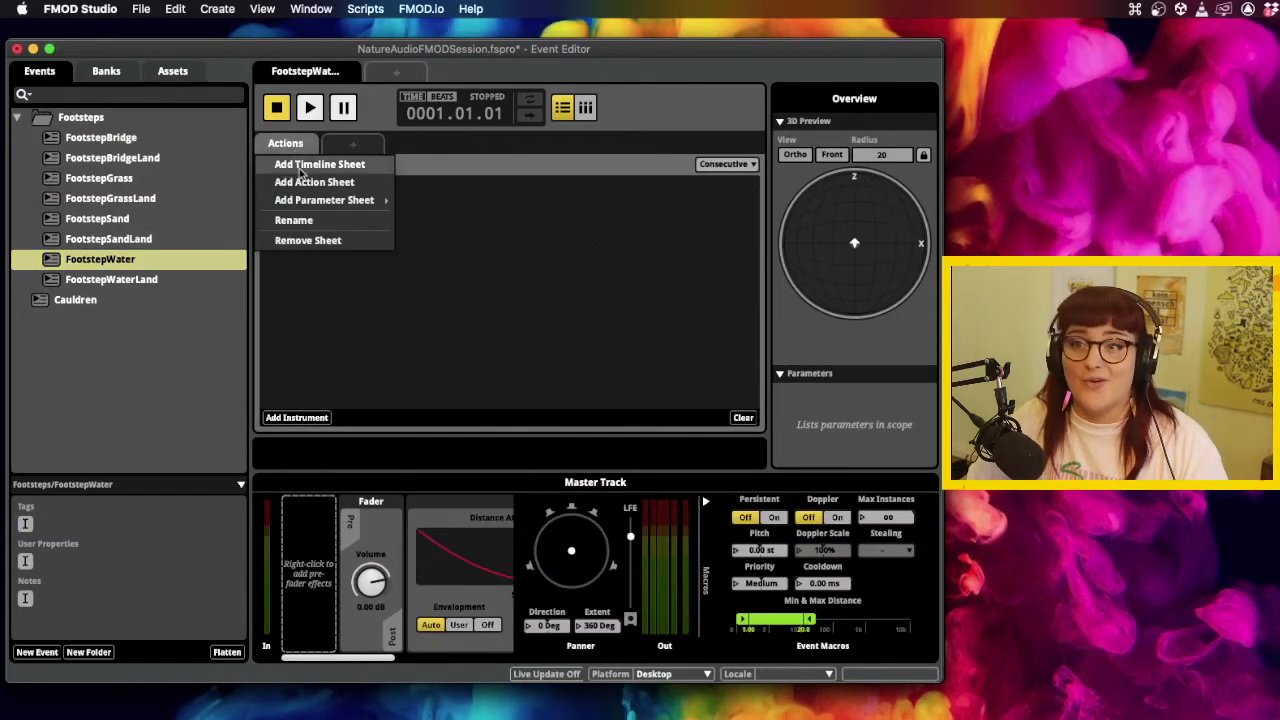
click(318, 240)
click(341, 201)
click(341, 199)
Rename the FootstepWater event's audio track to Water Footstep.
double_click(287, 204)
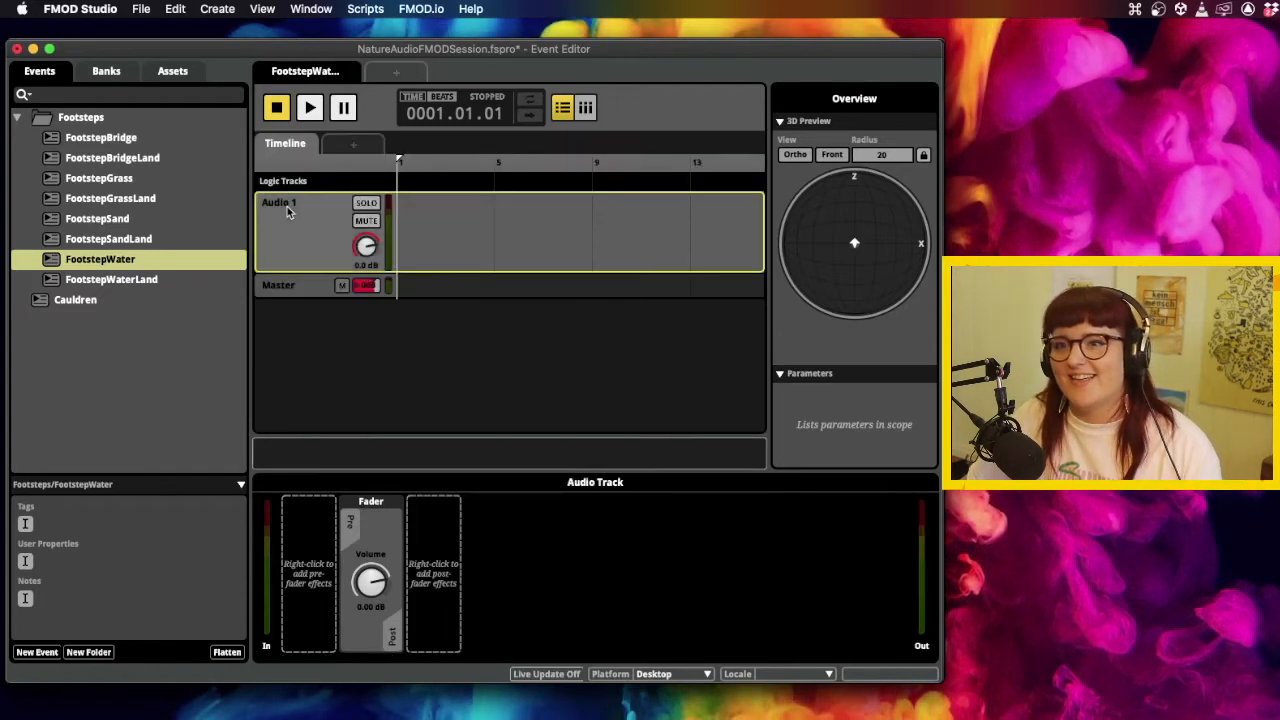
text(Water Footstep)
key(Return)
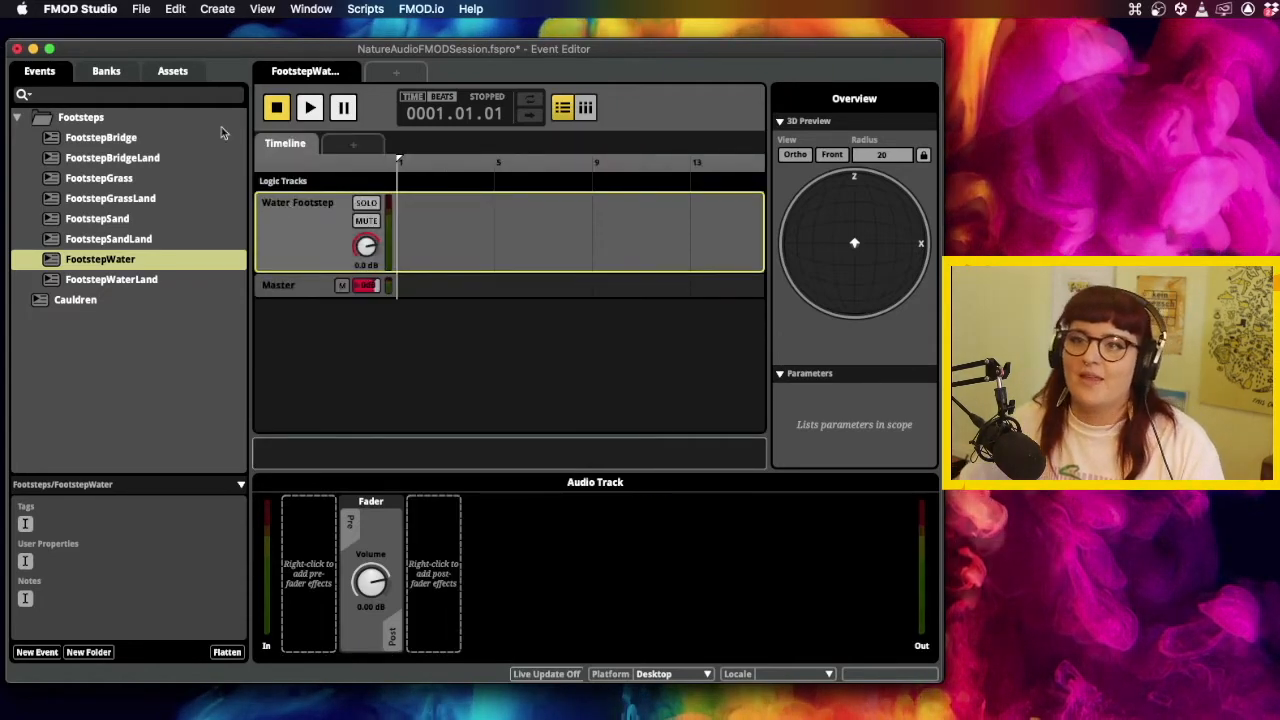
Add the assets Water_Footstep_1 through Water_Footstep_11 as one multi instrument at the start of the Water Footstep track.
click(172, 71)
scroll(128, 263, down, 10)
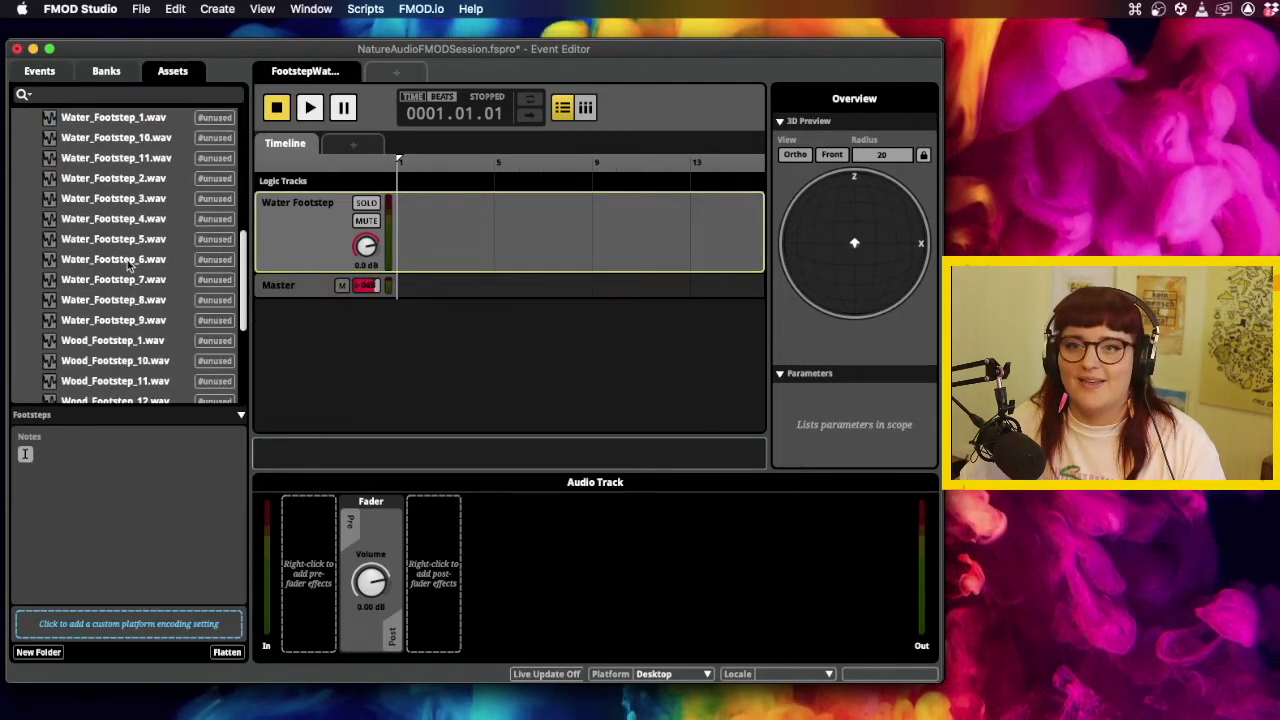
click(150, 178)
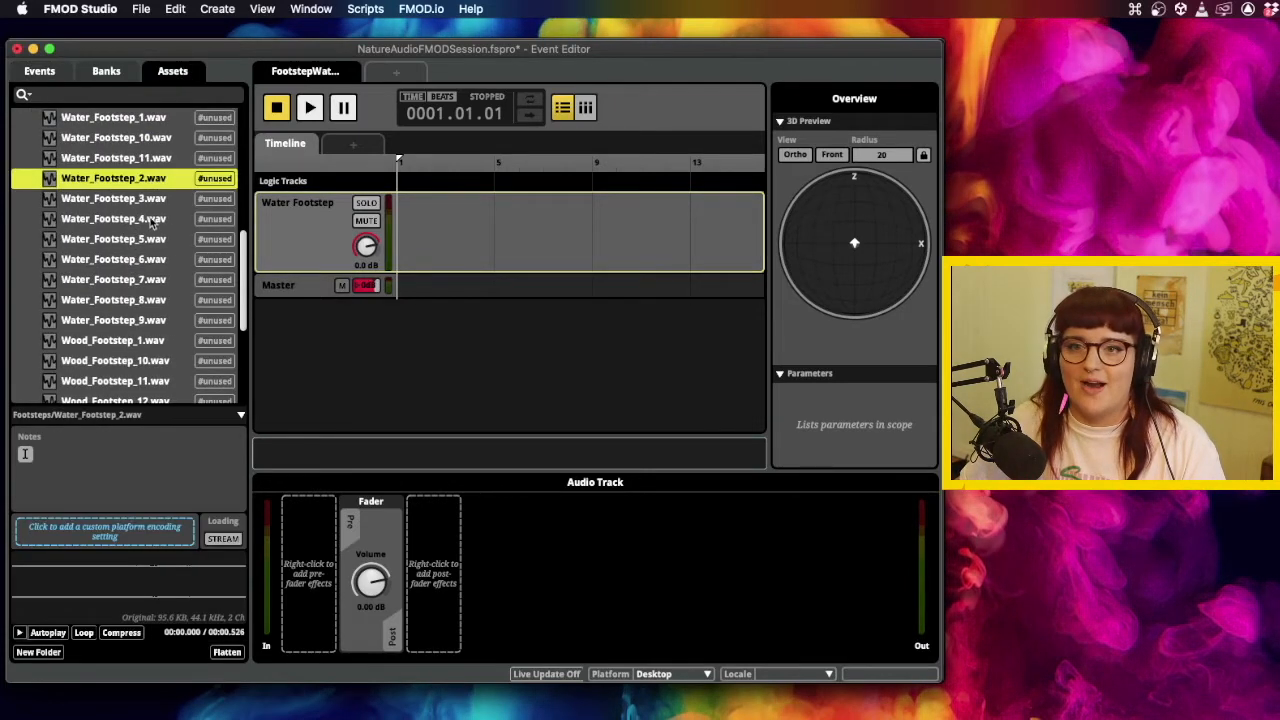
click(128, 137)
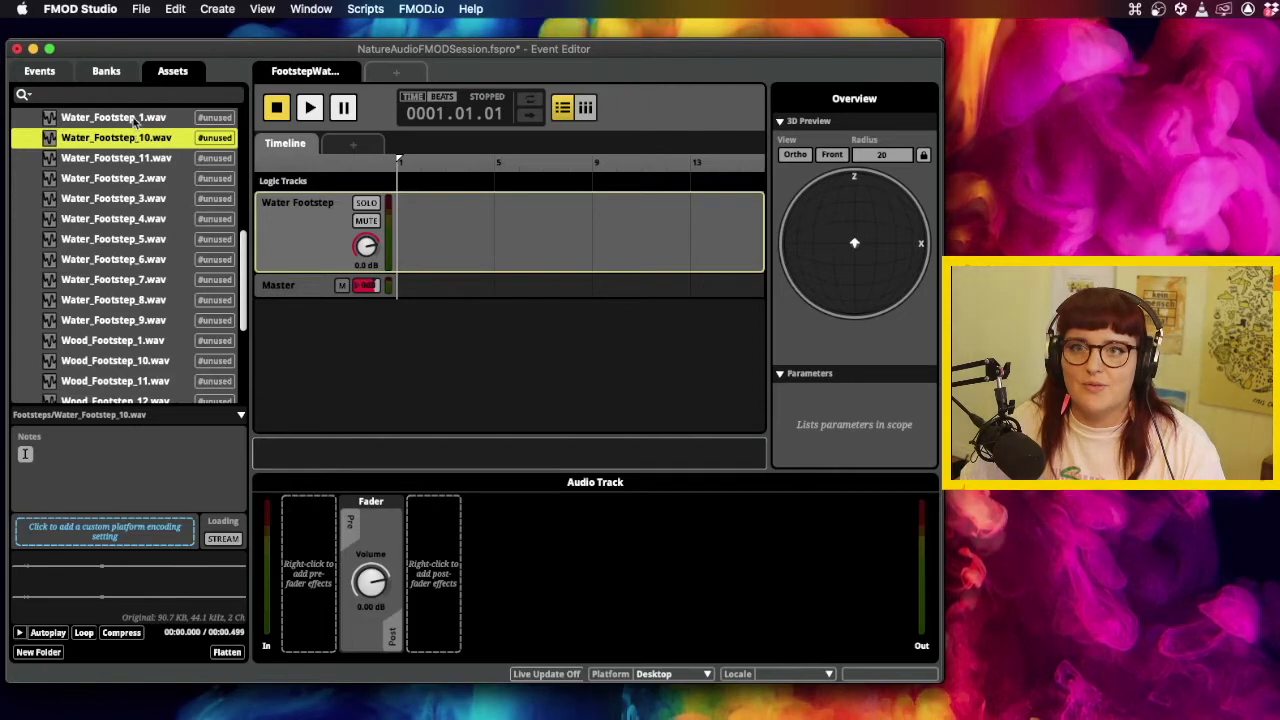
click(135, 118)
shift+click(127, 320)
drag(127, 320, 399, 205)
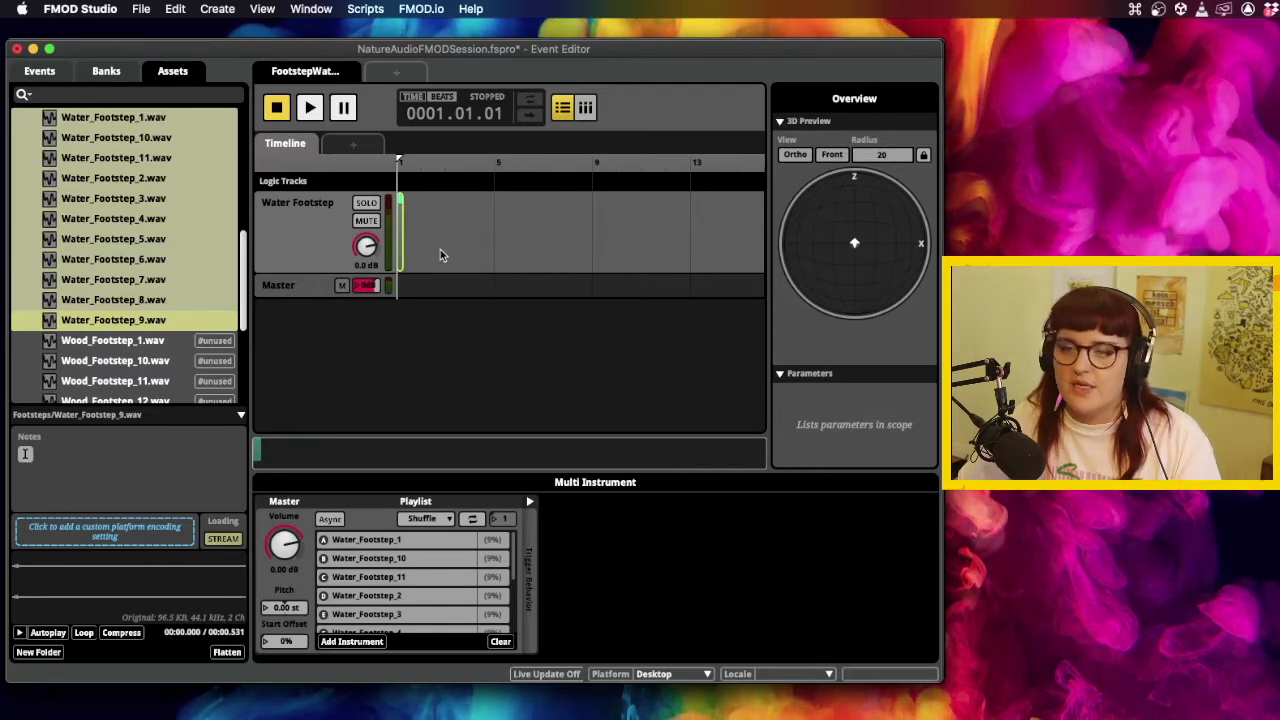
Audition the water footstep multi instrument repeatedly to hear its shuffled variations.
key(space)
key(space)
key(space)
key(space)
key(space)
key(space)
key(space)
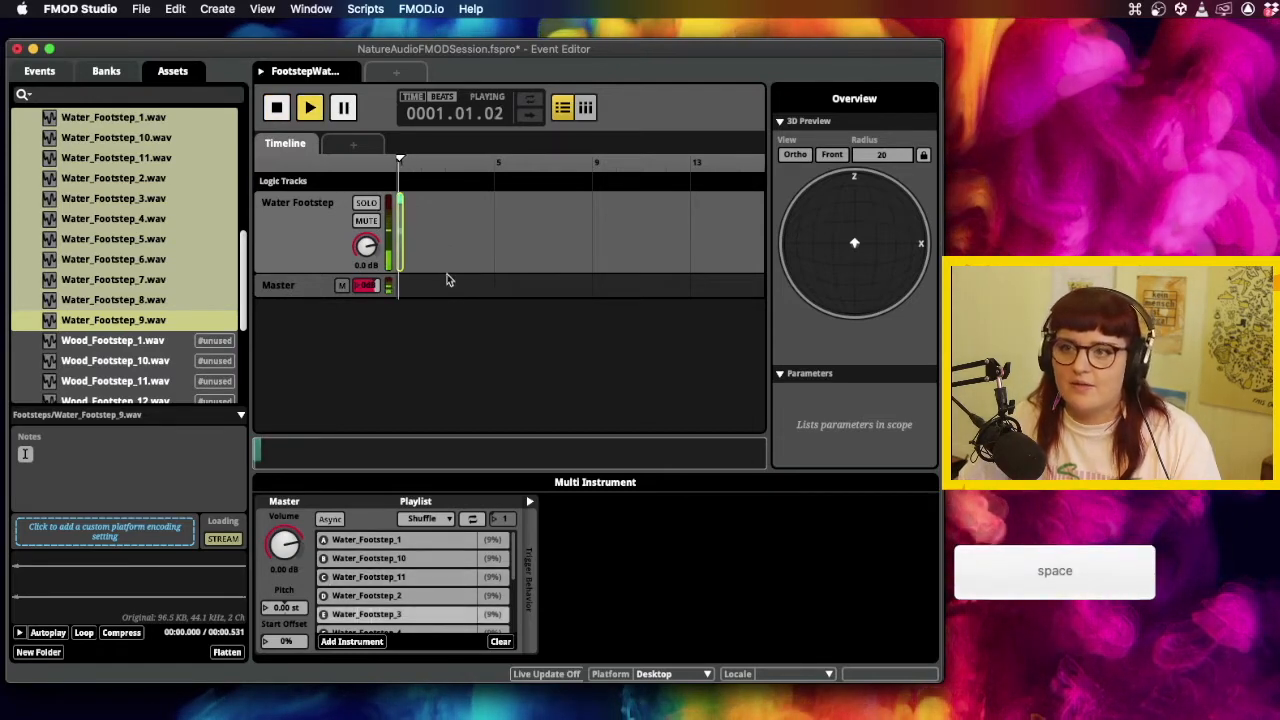
key(space)
key(space)
Lower the water footstep multi instrument's pitch to about -2.4 st while auditioning it.
key(space)
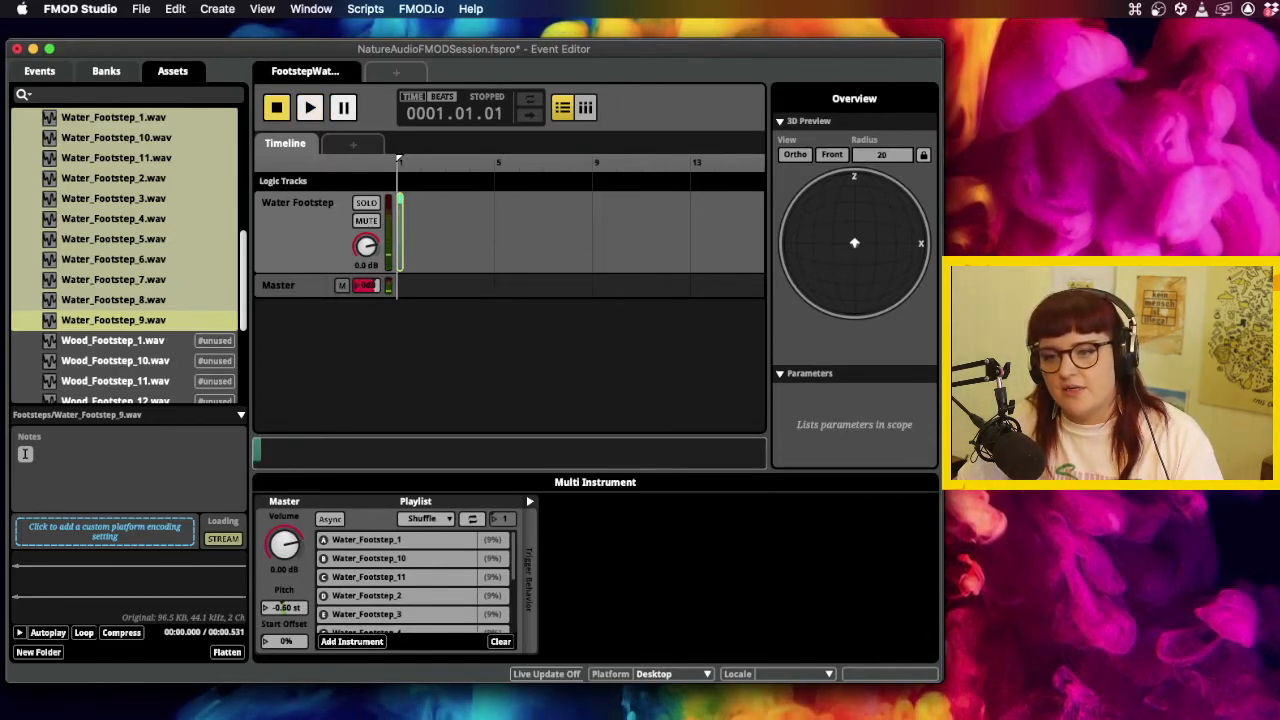
key(space)
key(space)
key(space)
key(space)
key(space)
key(space)
key(space)
key(space)
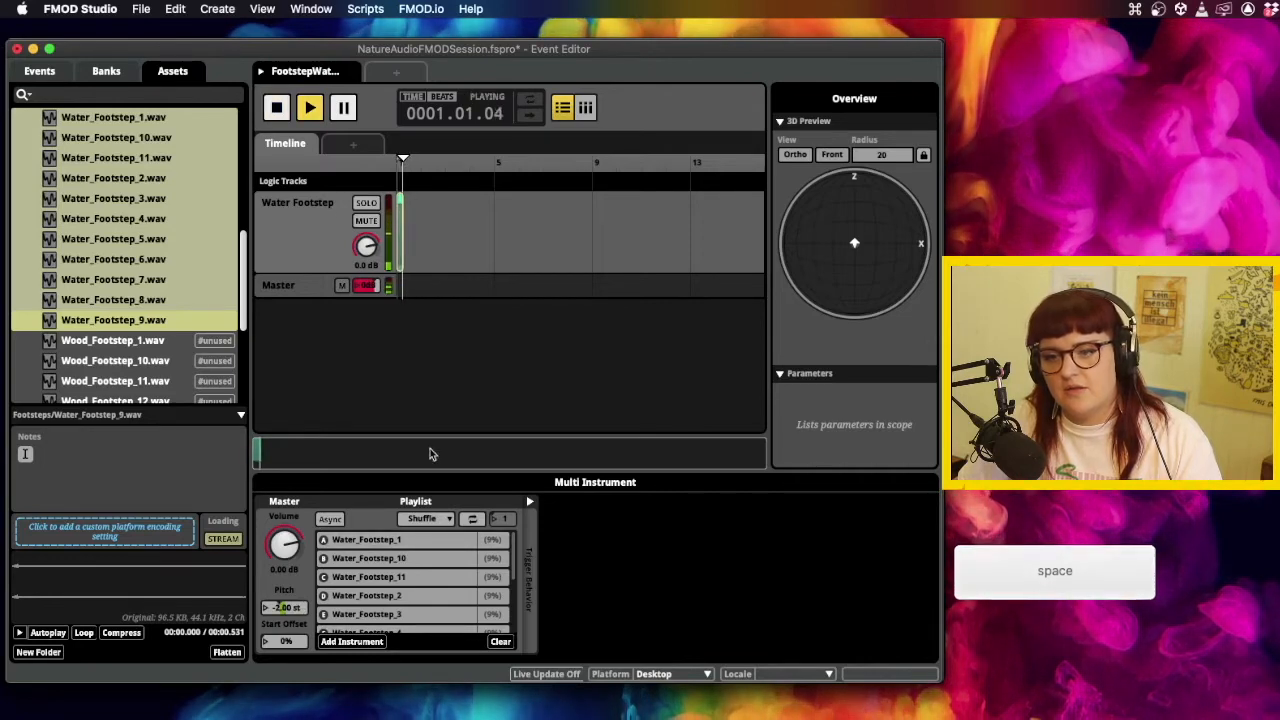
drag(289, 609, 289, 603)
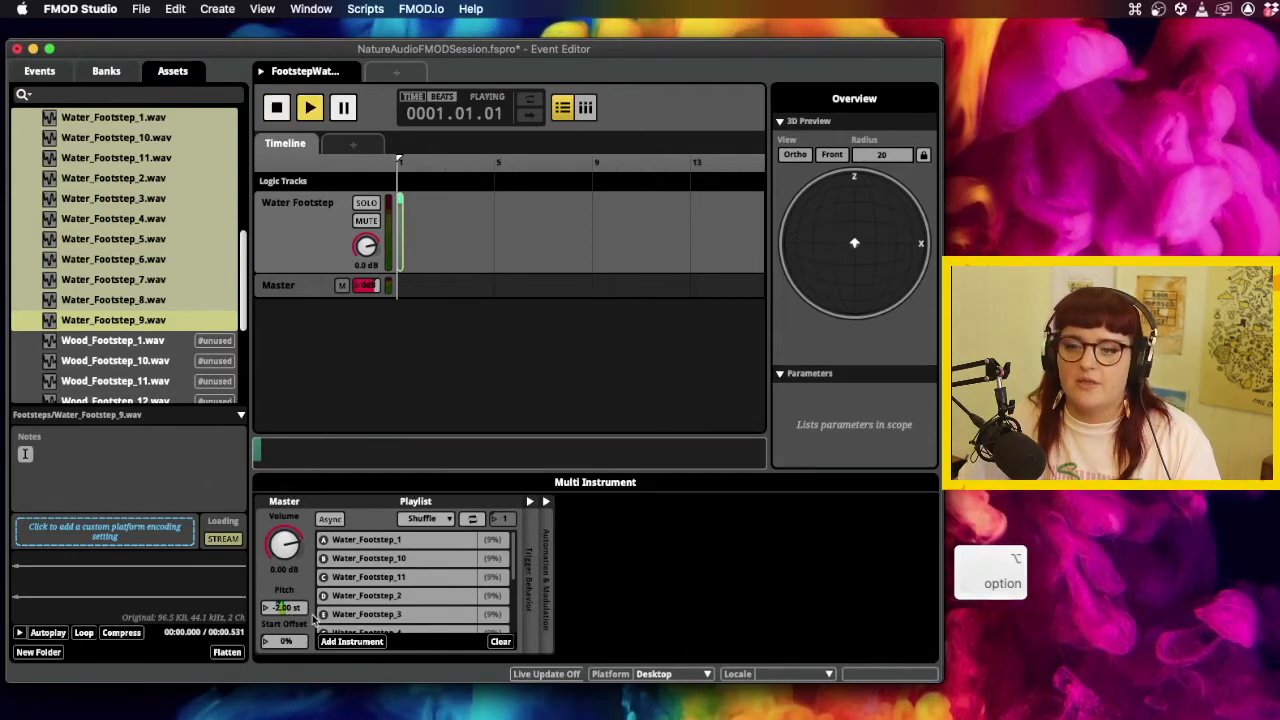
Add random modulation to the water multi instrument's pitch and set its amount to 4.32 st while auditioning the event.
key(space)
key(space)
key(space)
click(547, 502)
key(space)
key(space)
key(space)
key(space)
drag(590, 593, 595, 592)
key(space)
key(space)
key(space)
key(space)
key(space)
key(space)
key(space)
key(space)
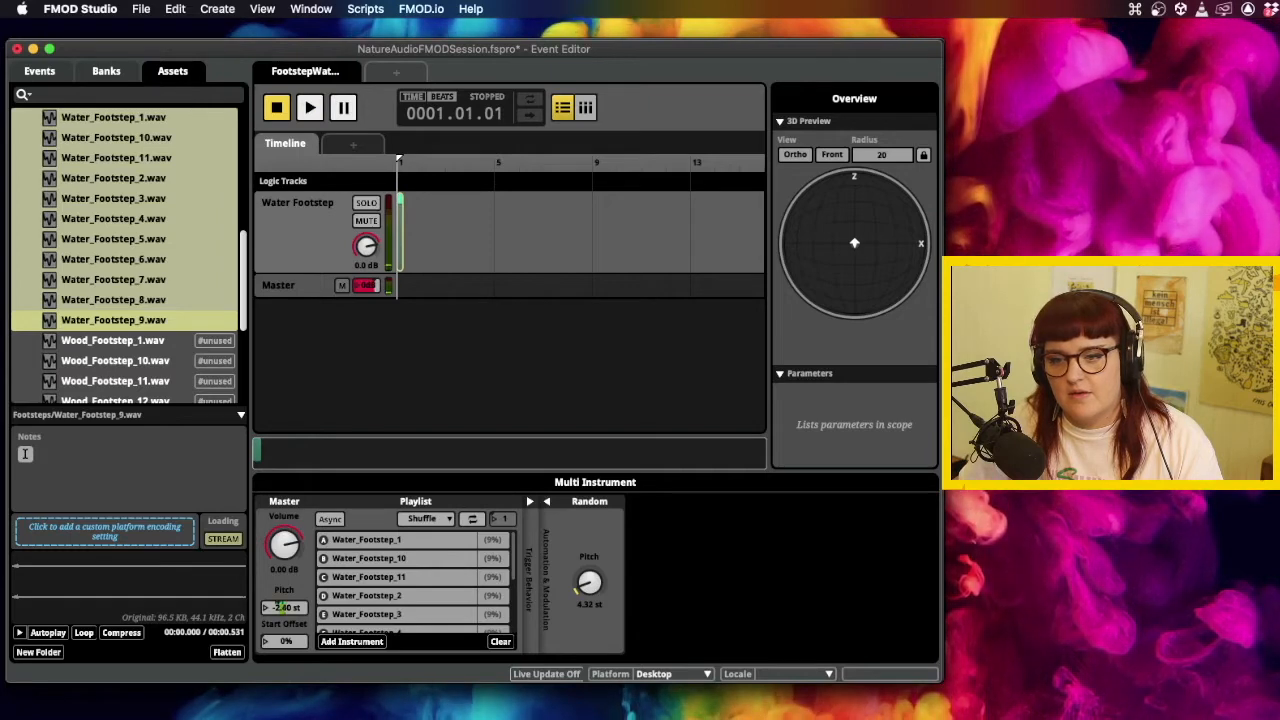
Play the FootstepWater event repeatedly to check the randomised pitch between steps.
key(space)
key(space)
key(space)
key(space)
key(space)
key(space)
key(space)
key(space)
key(space)
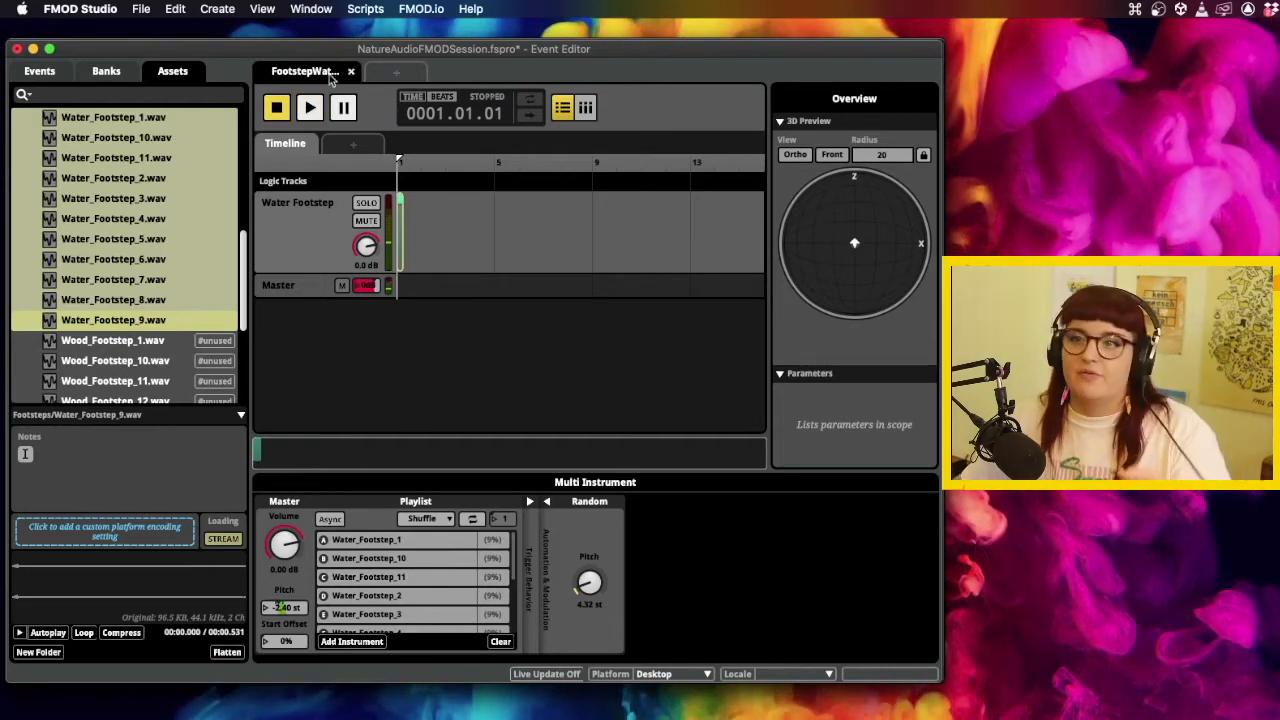
Add a 3-EQ effect before the fader on the Water Footstep track.
click(286, 210)
right_click(298, 558)
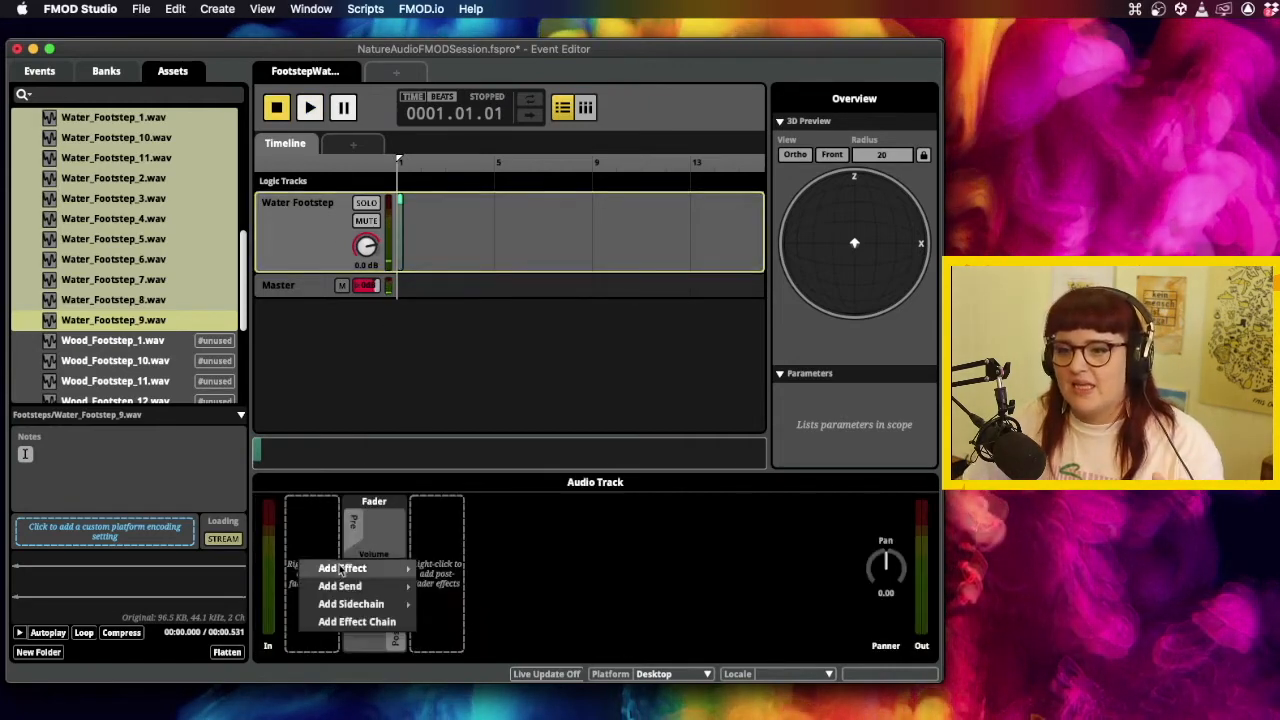
mouse_move(320, 568)
click(508, 484)
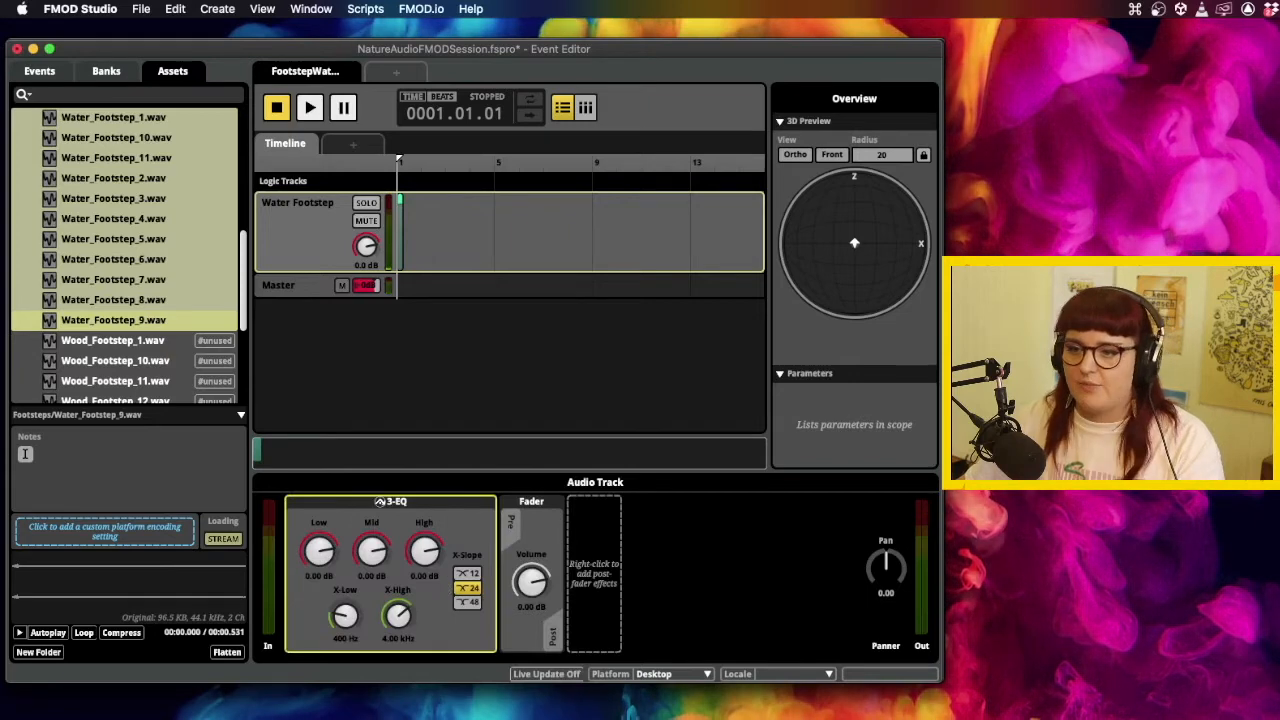
Set the Water Footstep track's 3-EQ to -3.50 dB low and -1.50 dB high while auditioning the event.
key(space)
key(space)
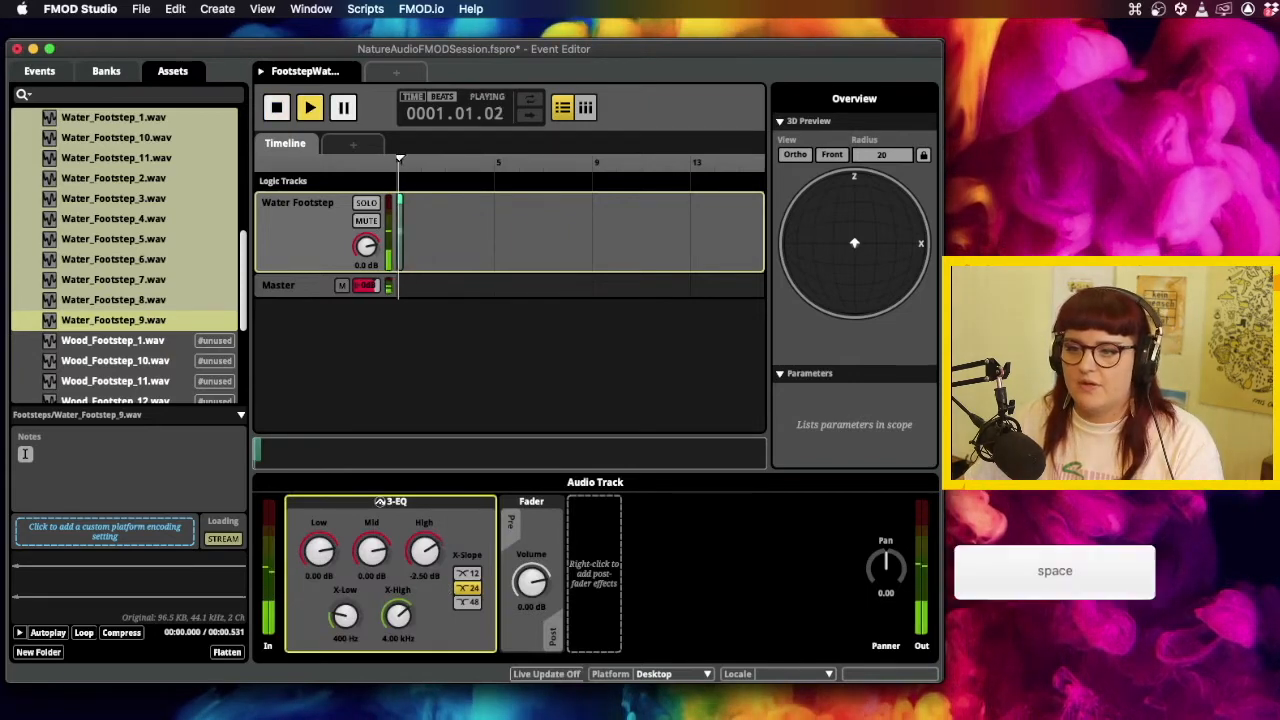
drag(319, 551, 319, 565)
key(space)
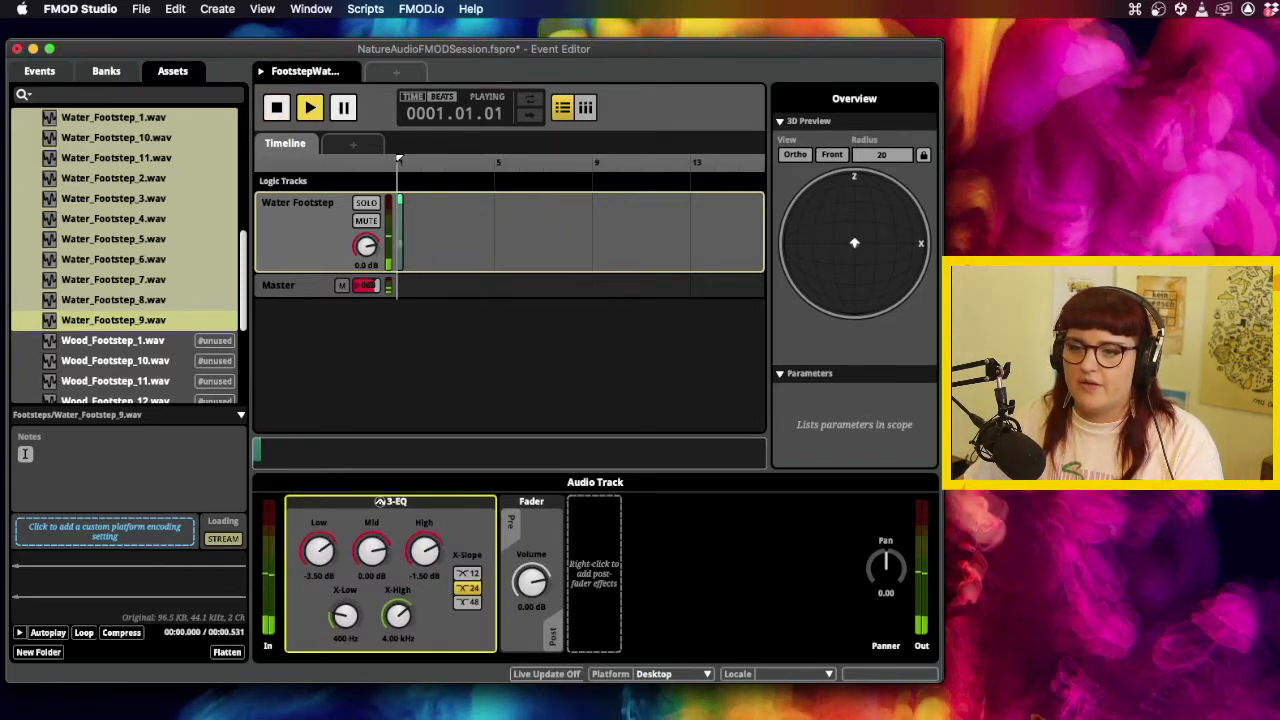
key(space)
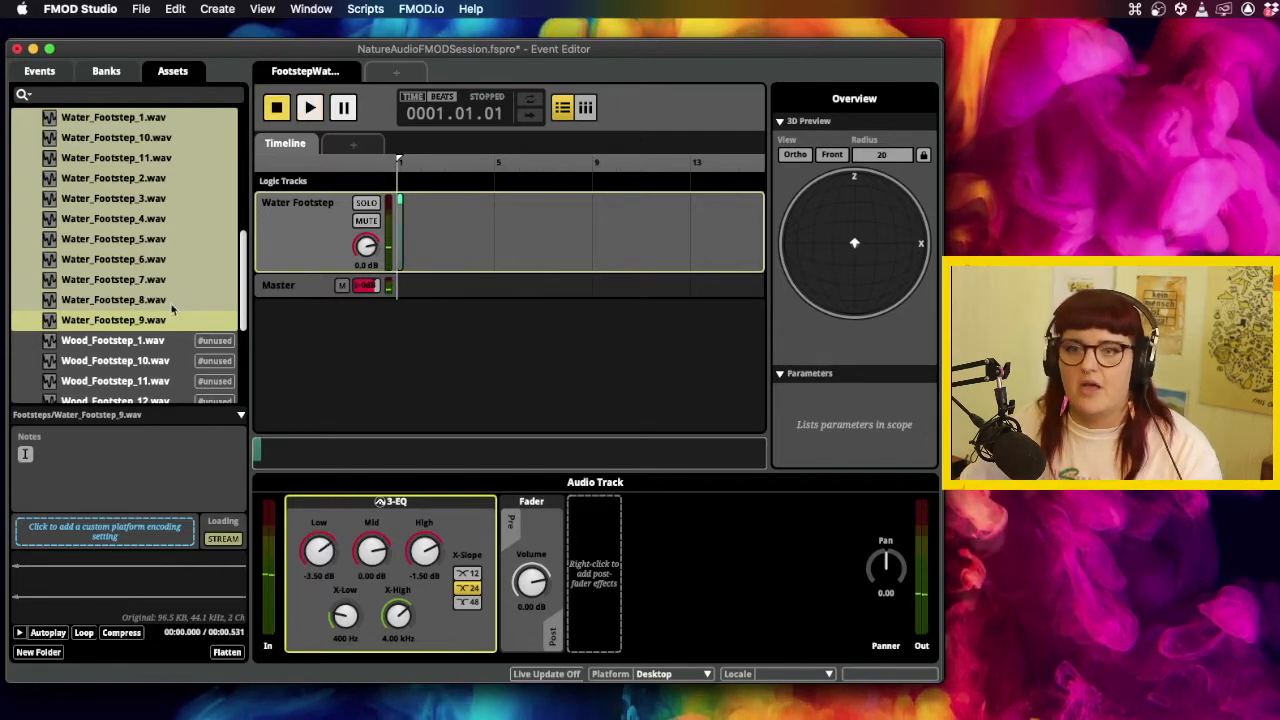
Look through the Footsteps asset folder for the remaining unused footstep sounds.
scroll(174, 303, up, 10)
click(17, 137)
click(17, 137)
scroll(113, 245, down, 5)
scroll(120, 265, down, 4)
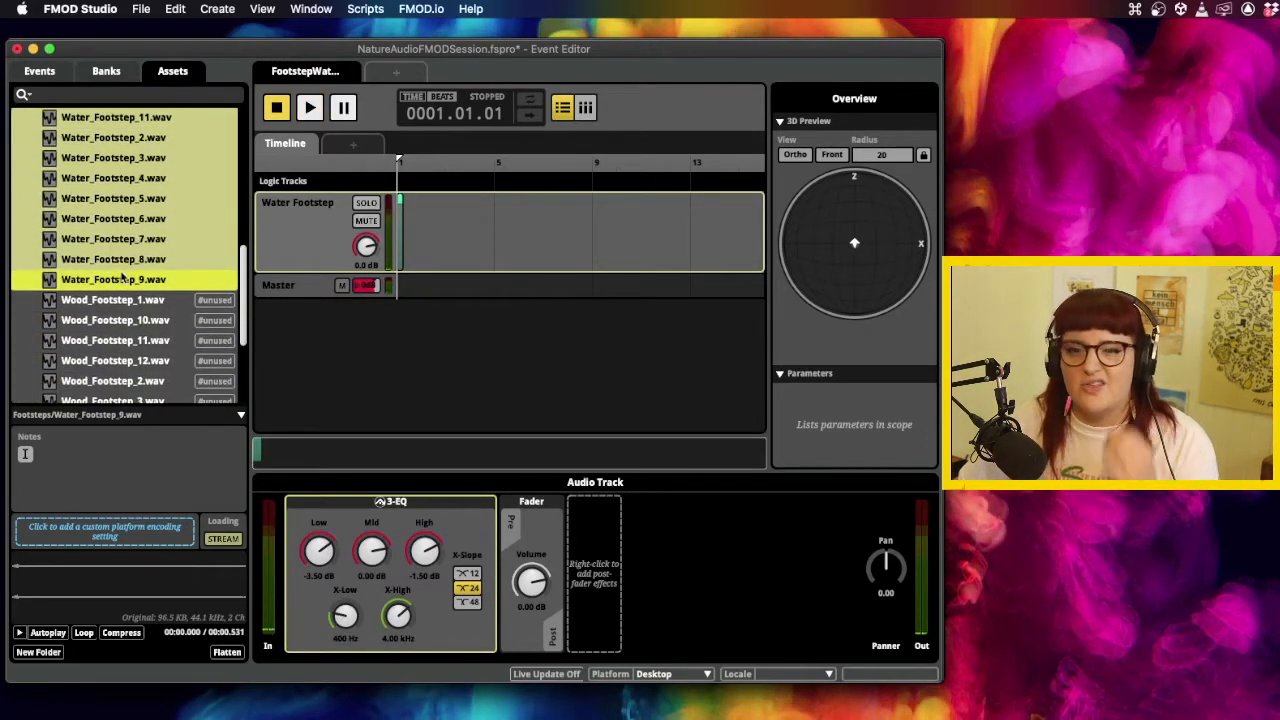
Replace the FootstepBridge event's action sheet with a timeline sheet.
click(40, 71)
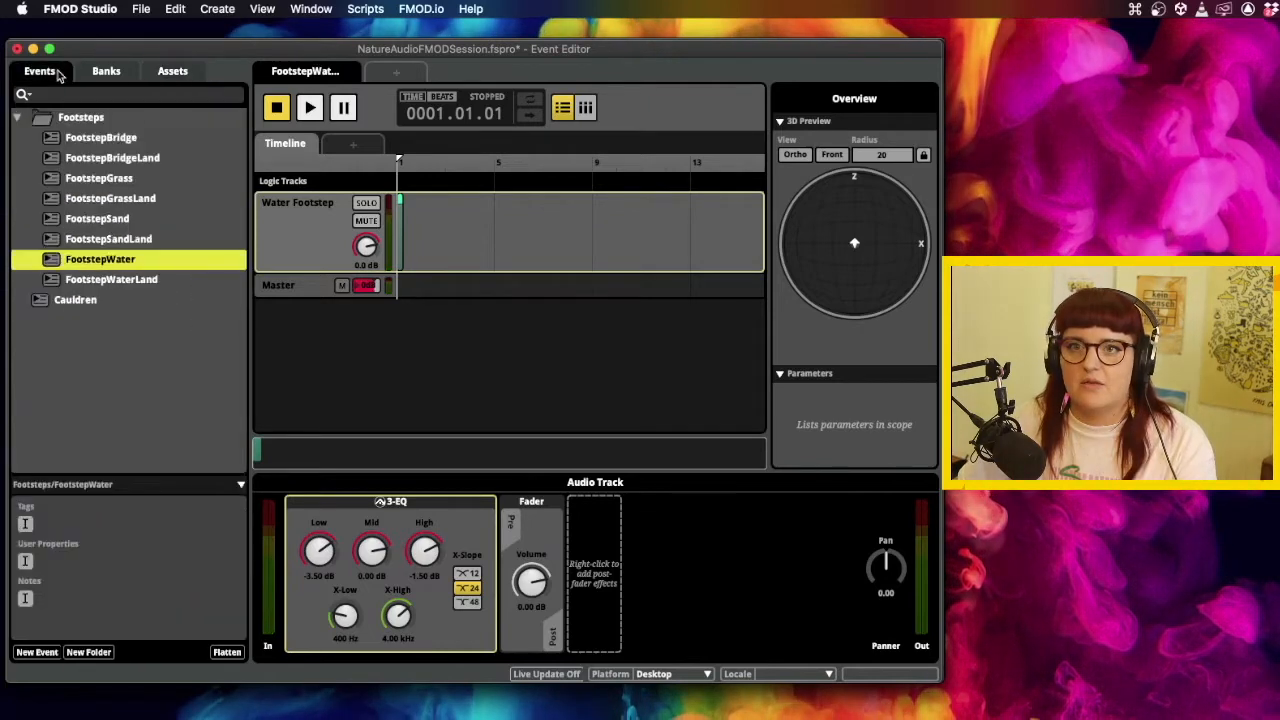
click(137, 180)
click(144, 138)
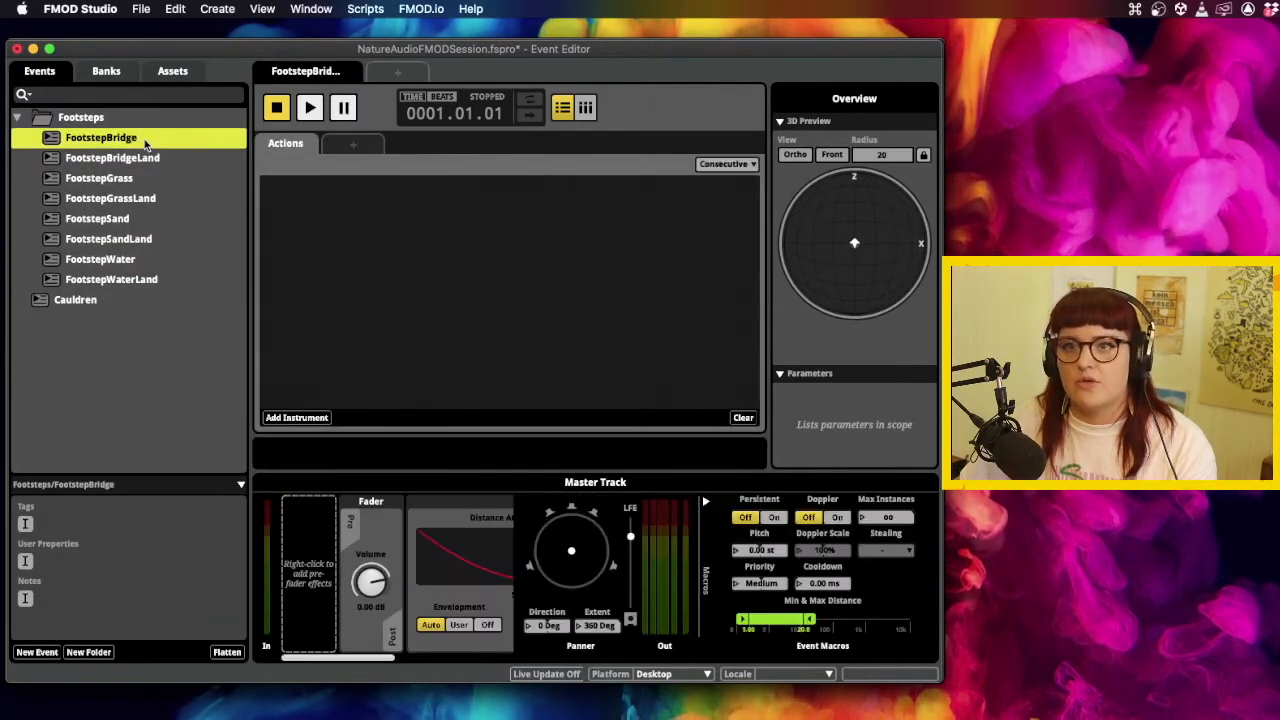
right_click(281, 150)
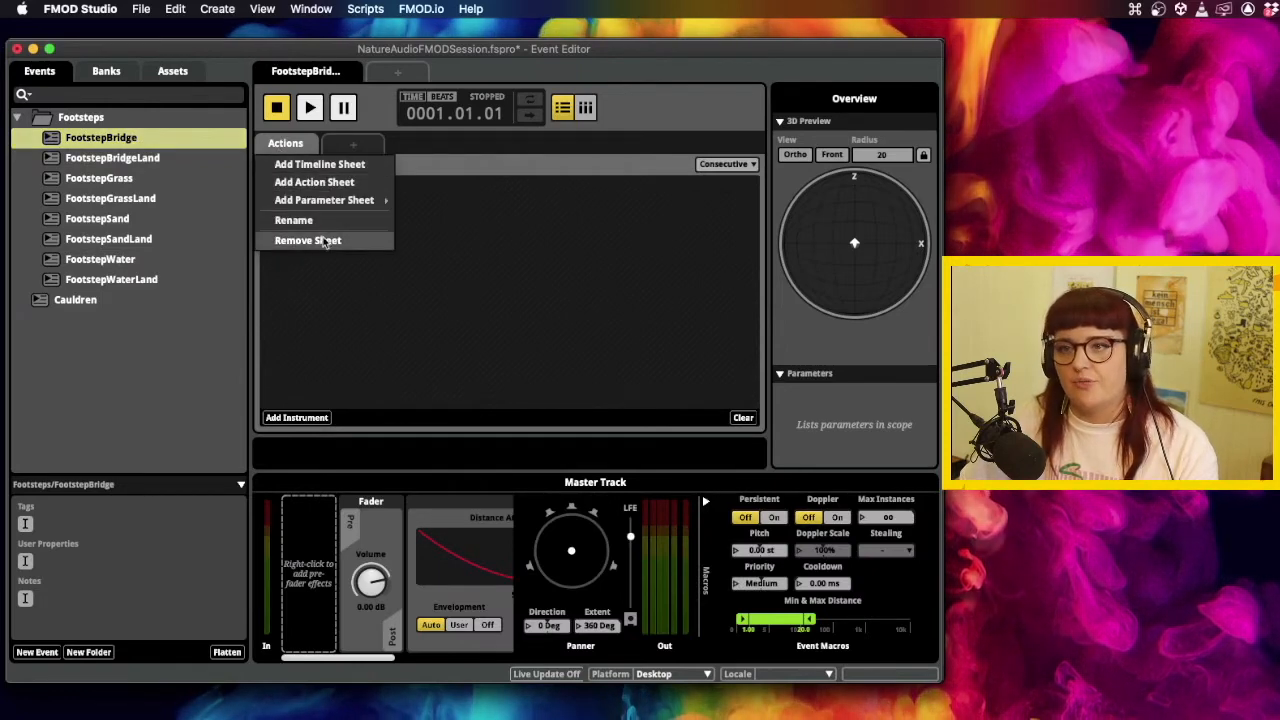
click(328, 241)
right_click(331, 227)
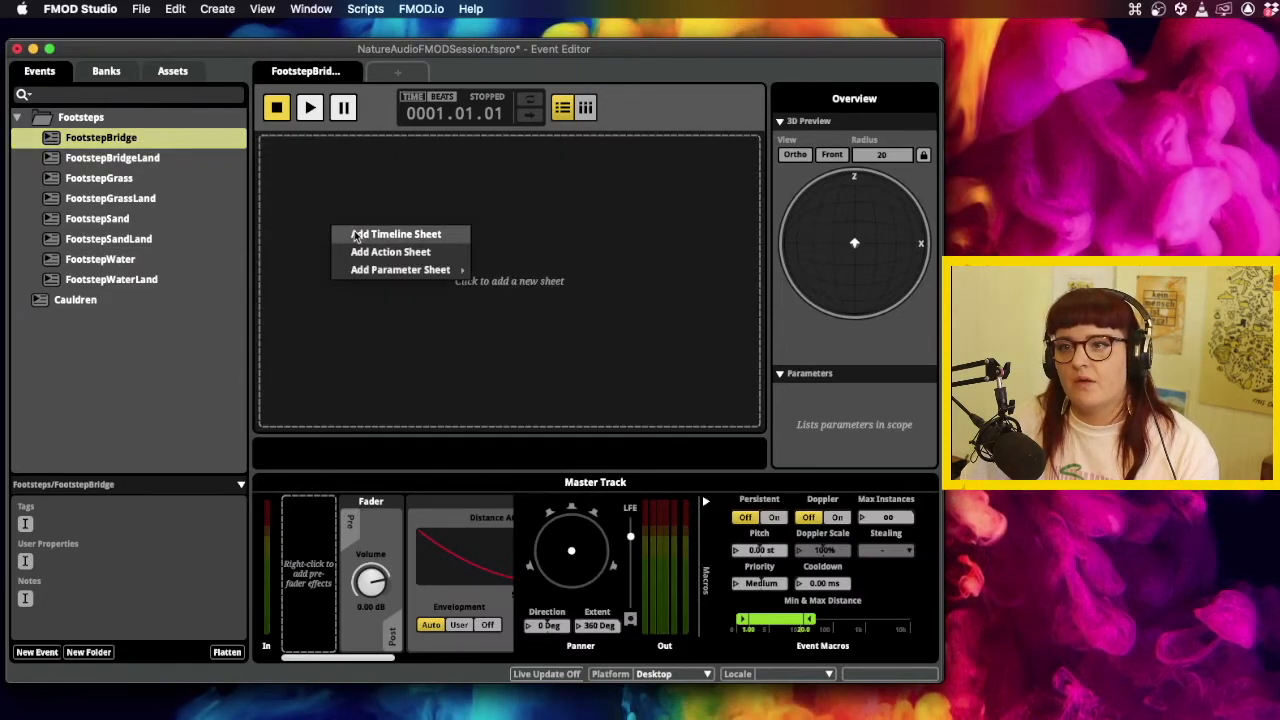
click(353, 233)
Open the name of the FootstepBridge event's audio track for editing.
click(294, 204)
double_click(294, 204)
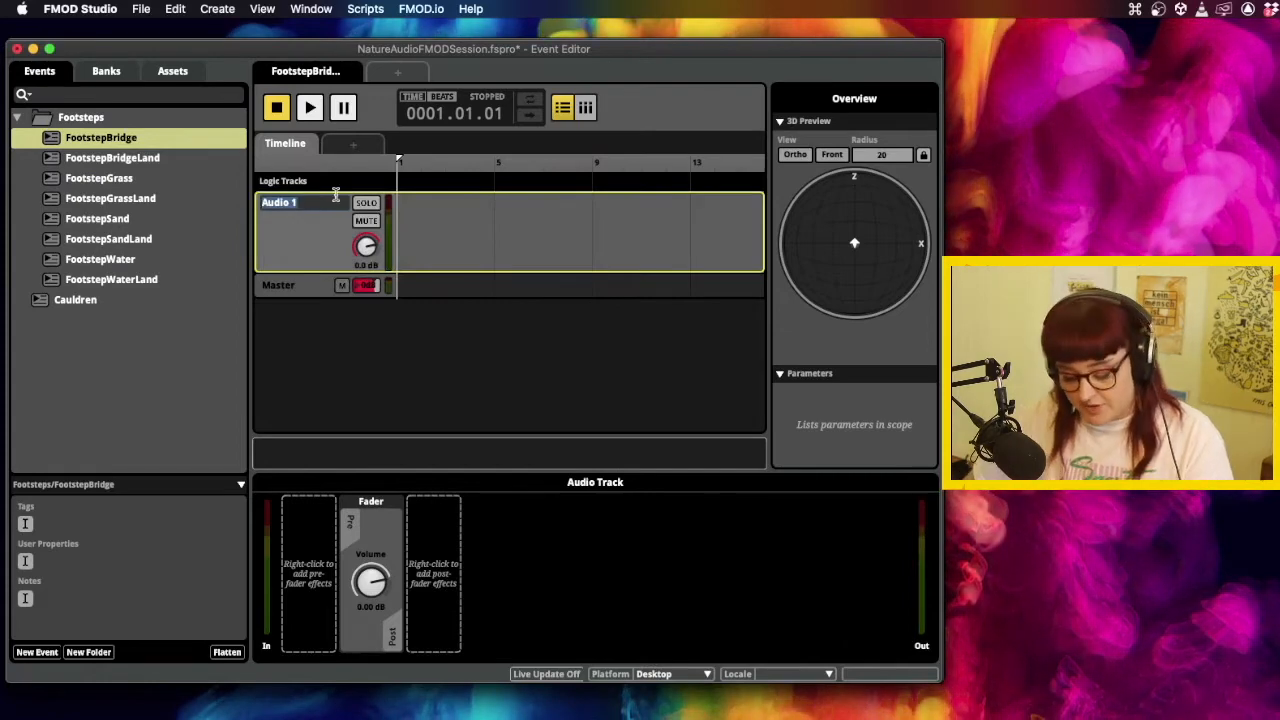
Name the FootstepBridge event's audio track "Bridge Footsteps".
text(Bridge)
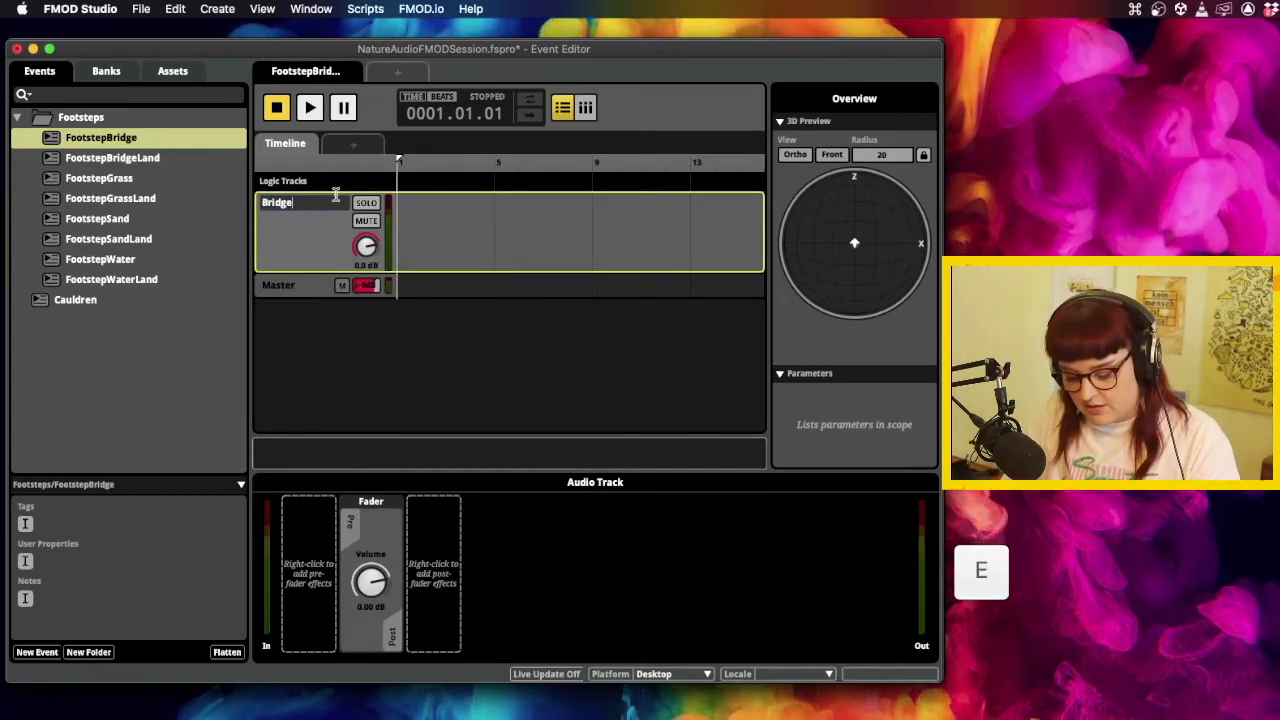
text( Goo)
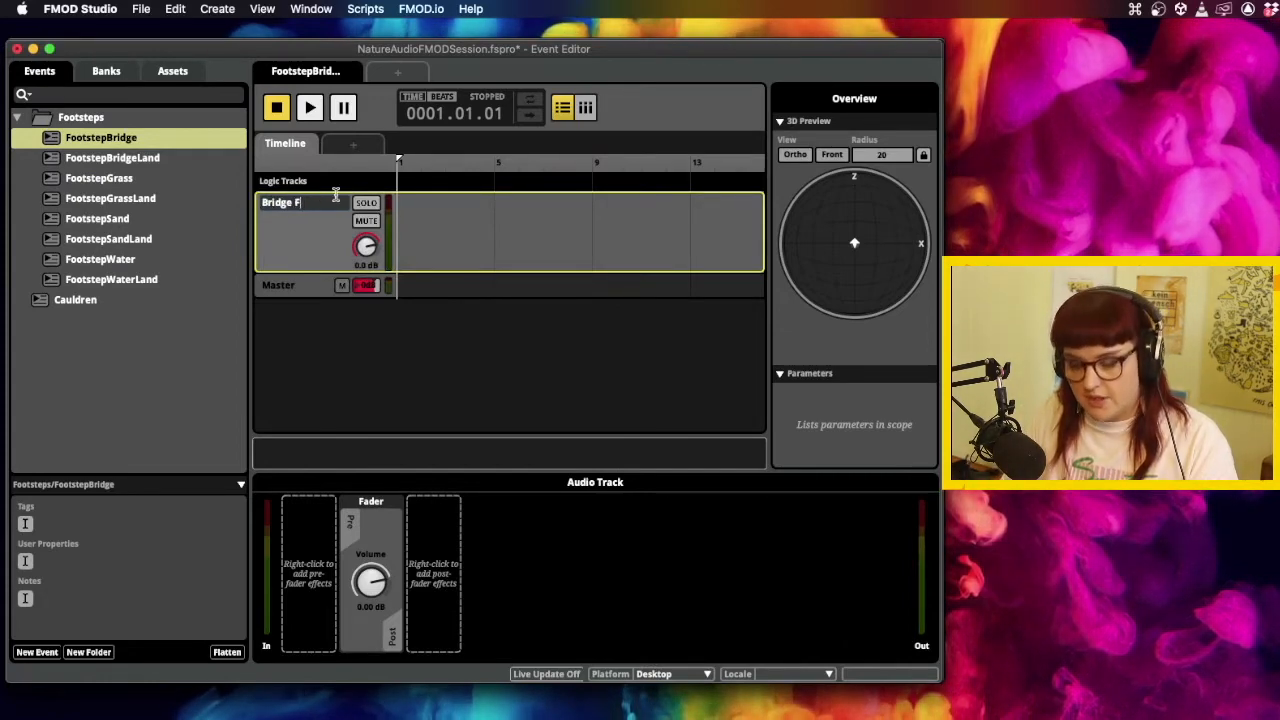
text(Footsteps)
key(Return)
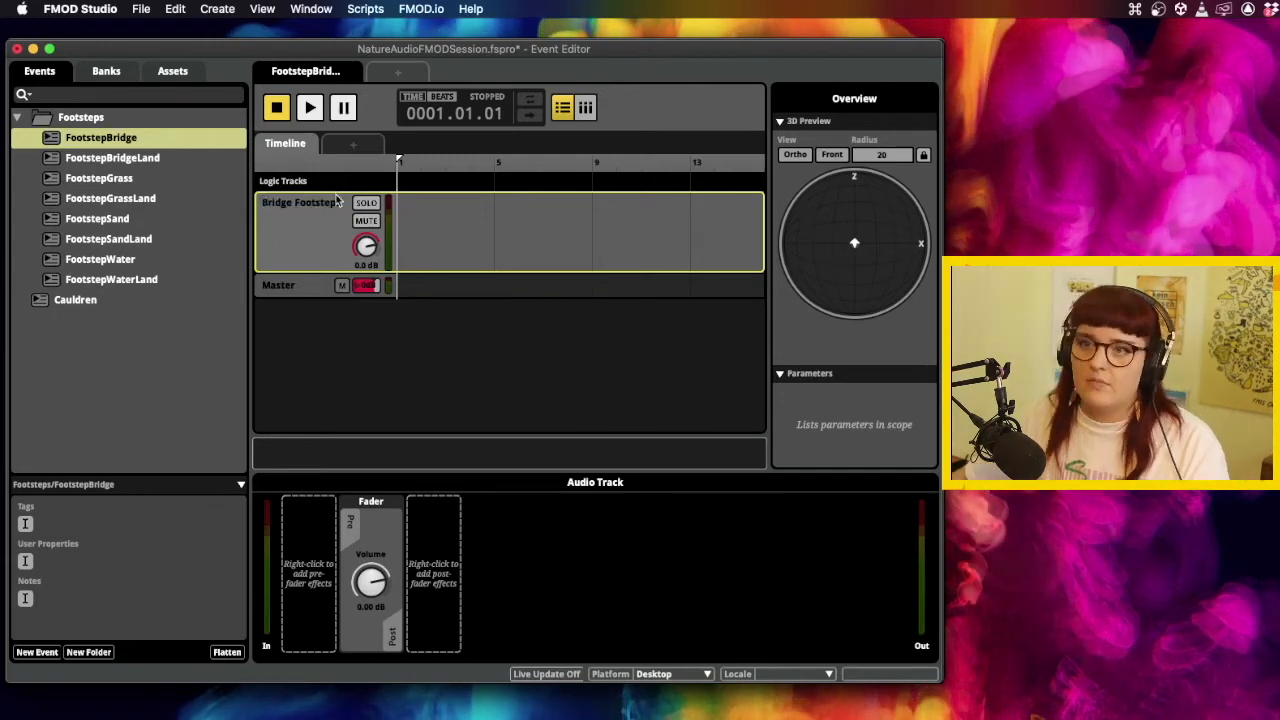
Place all Wood_Footstep wav files at the start of the Bridge Footsteps track as one multi instrument and audition it.
right_click(428, 212)
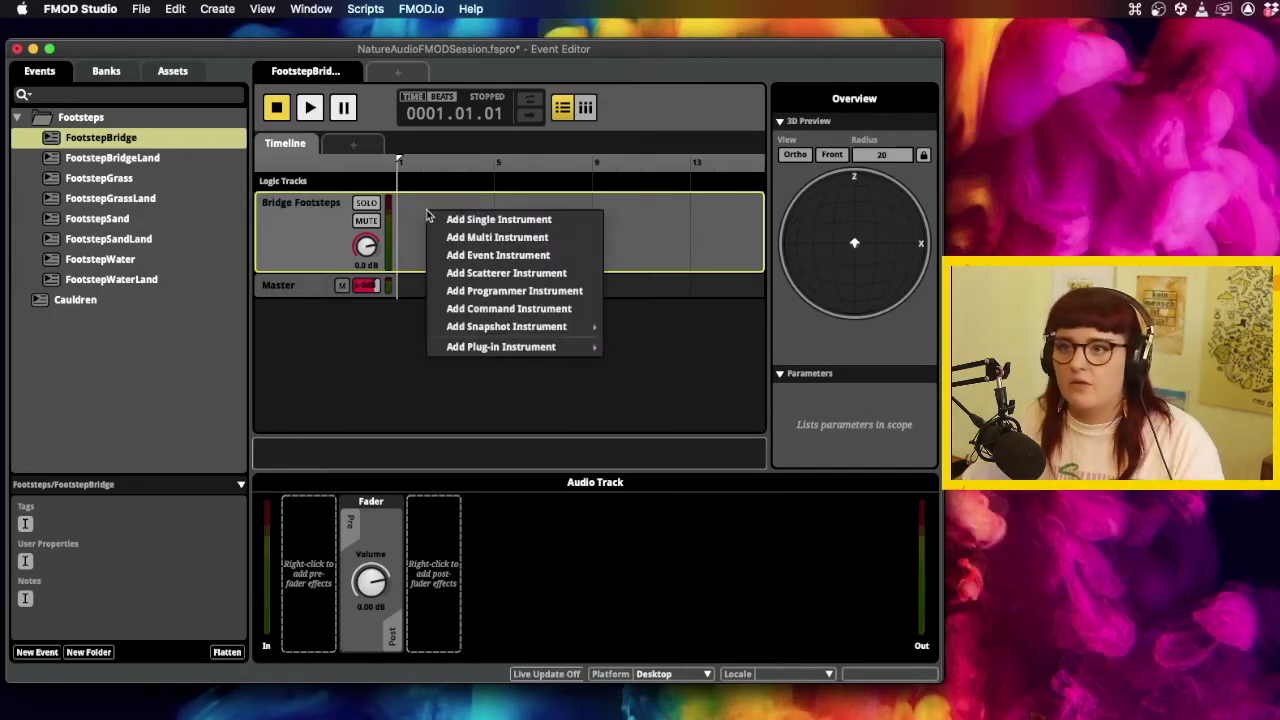
click(186, 76)
click(186, 76)
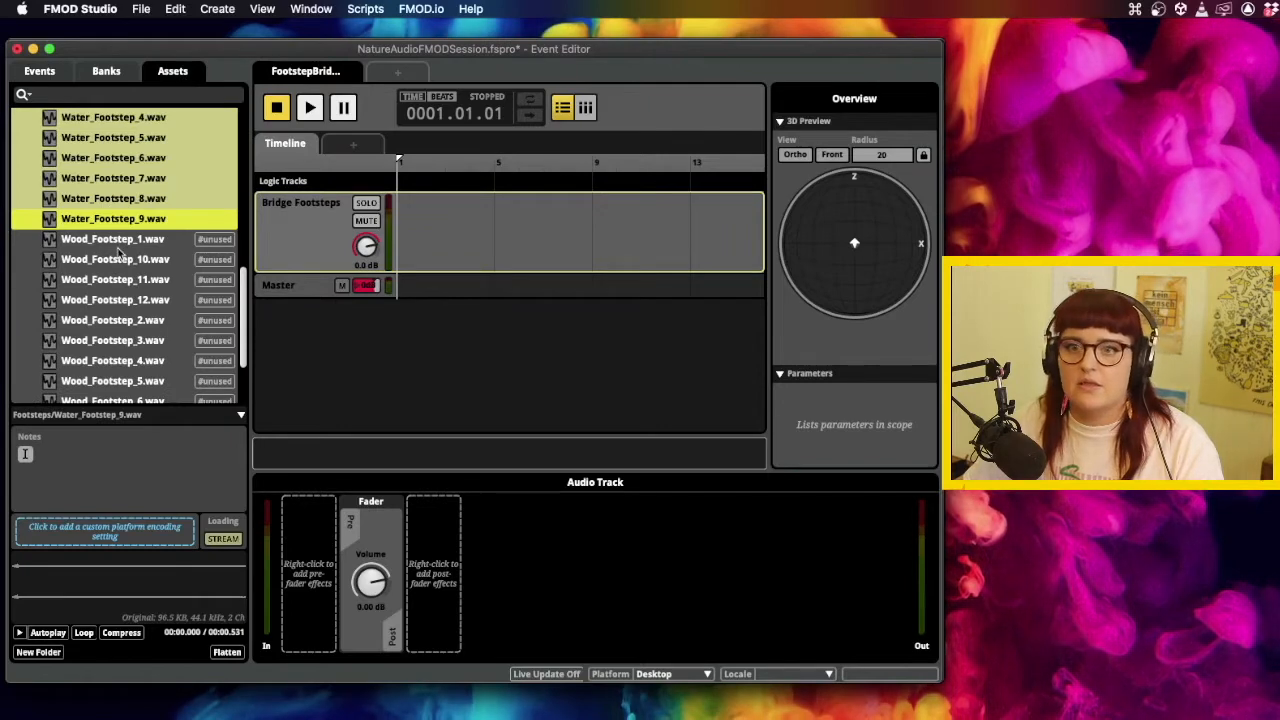
click(118, 240)
scroll(123, 368, down, 3)
shift+click(128, 364)
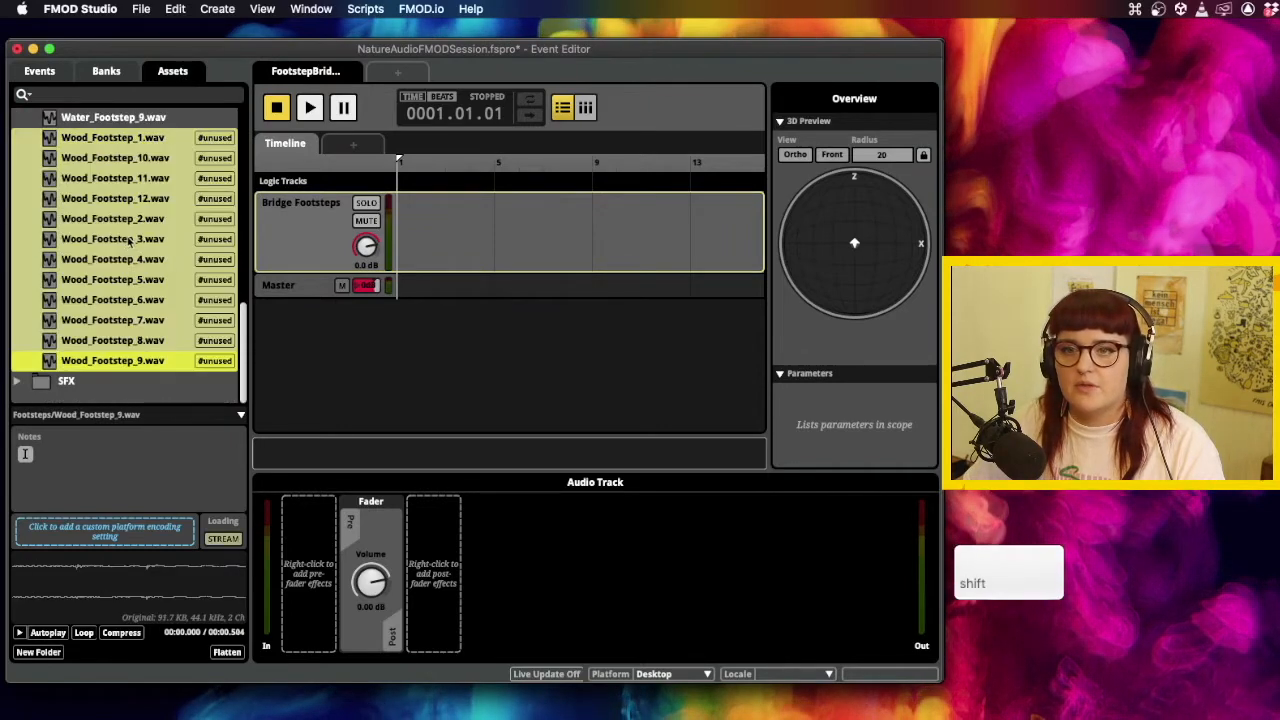
drag(128, 364, 416, 228)
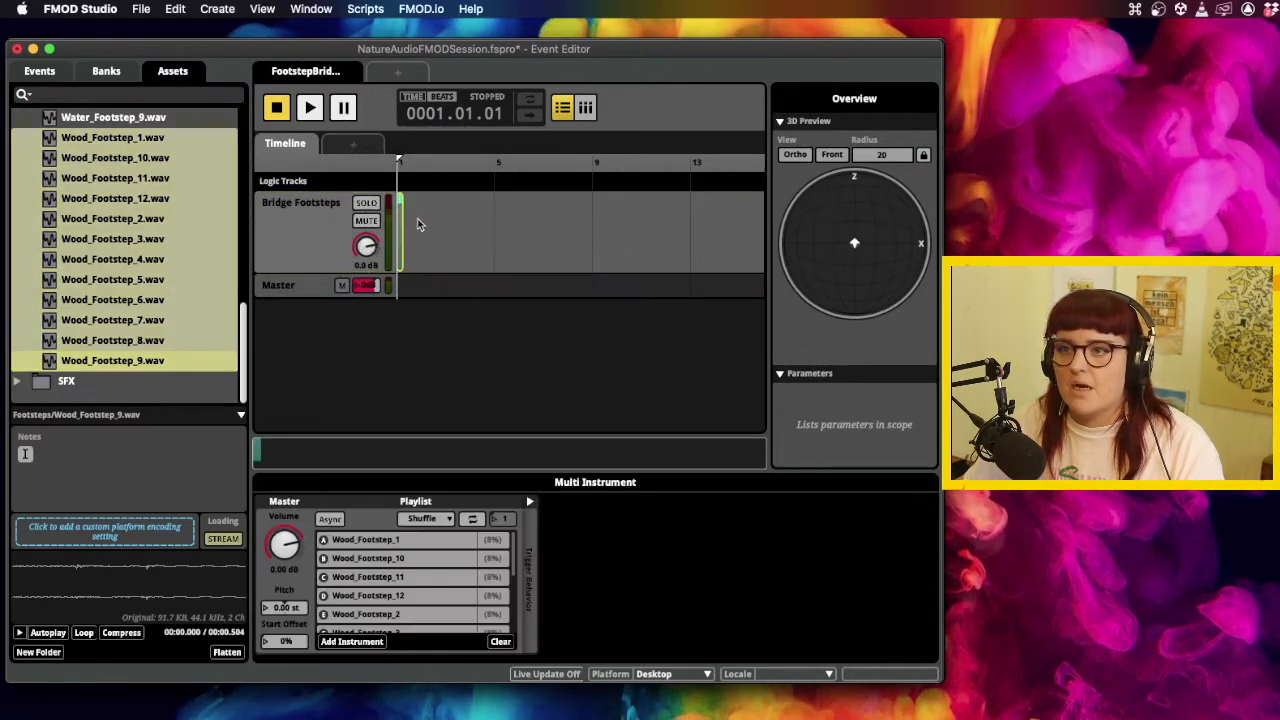
key(space)
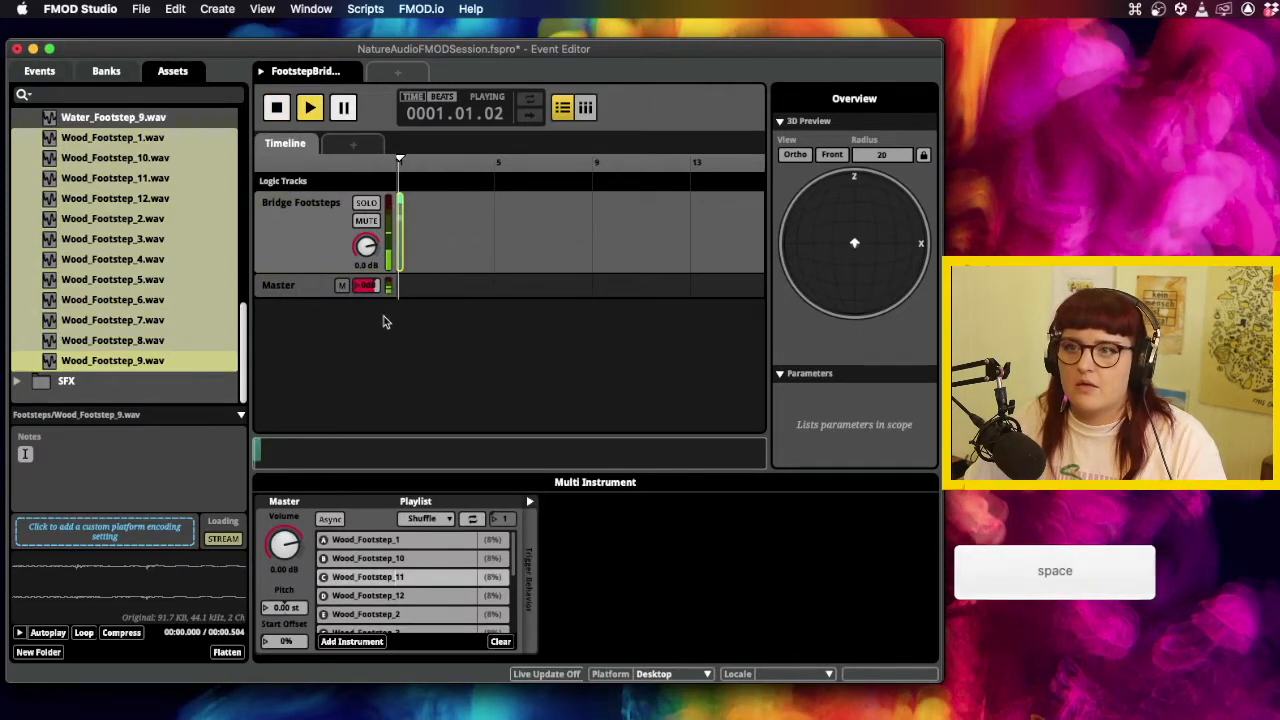
key(space)
Increase the Bridge Footsteps track's height so the multi instrument's individual waveforms can be seen.
click(320, 242)
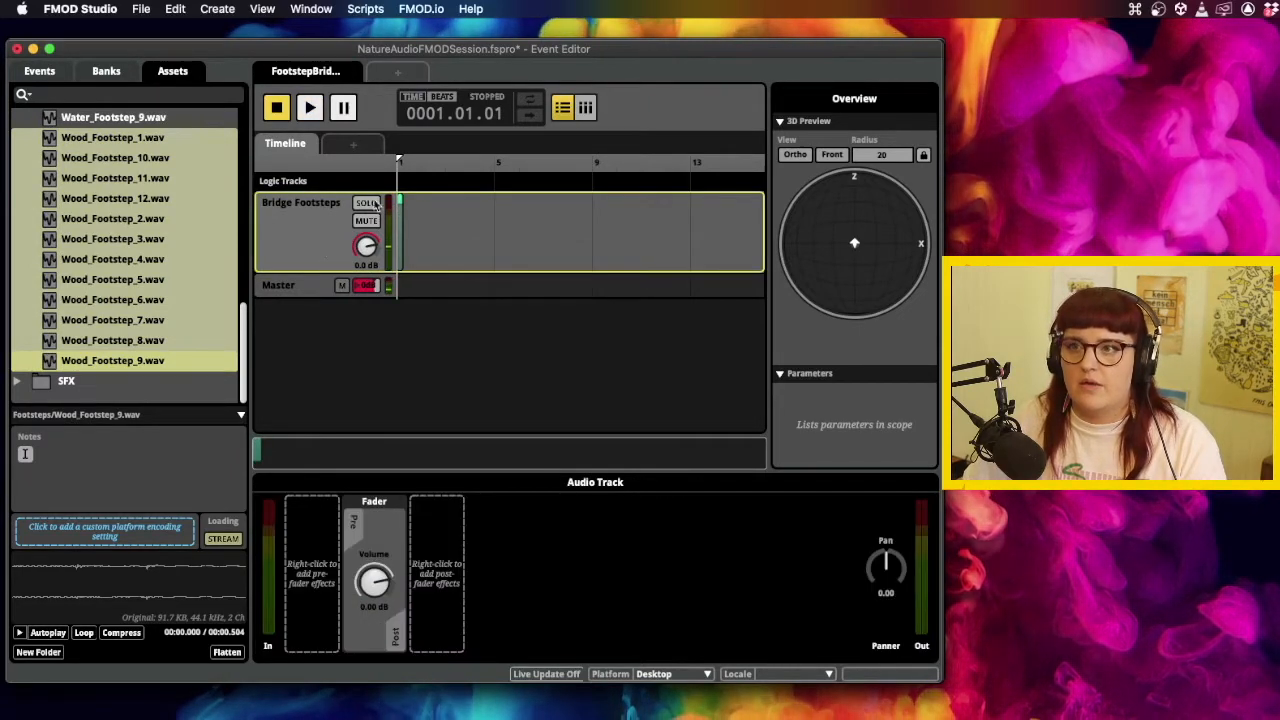
scroll(406, 231, up, 10)
scroll(410, 231, left, 4)
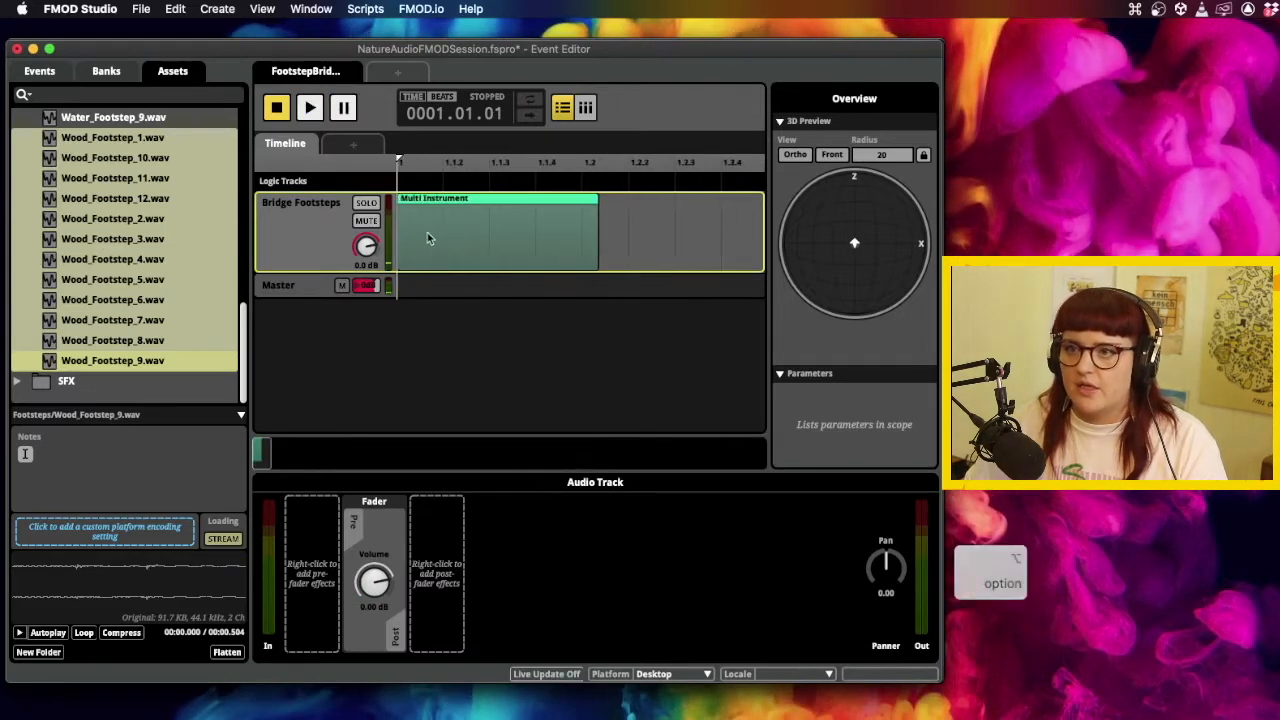
scroll(440, 232, up, 3)
scroll(440, 232, down, 4)
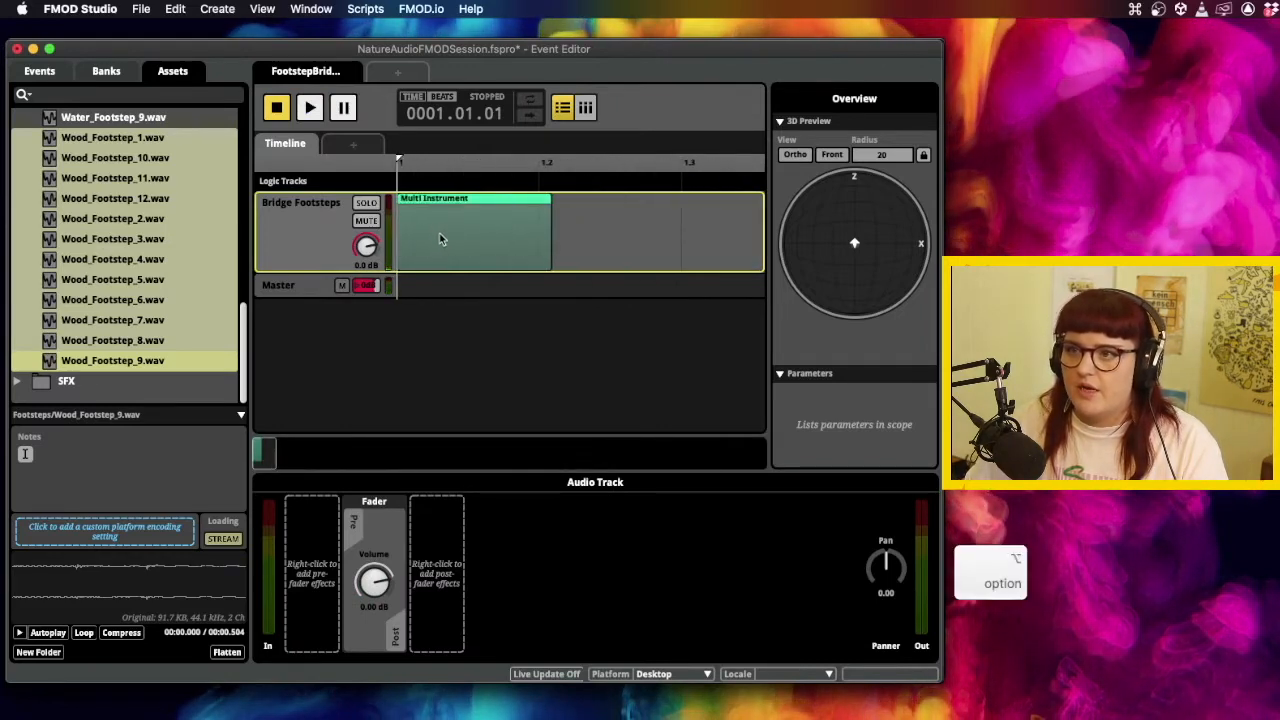
drag(313, 272, 315, 341)
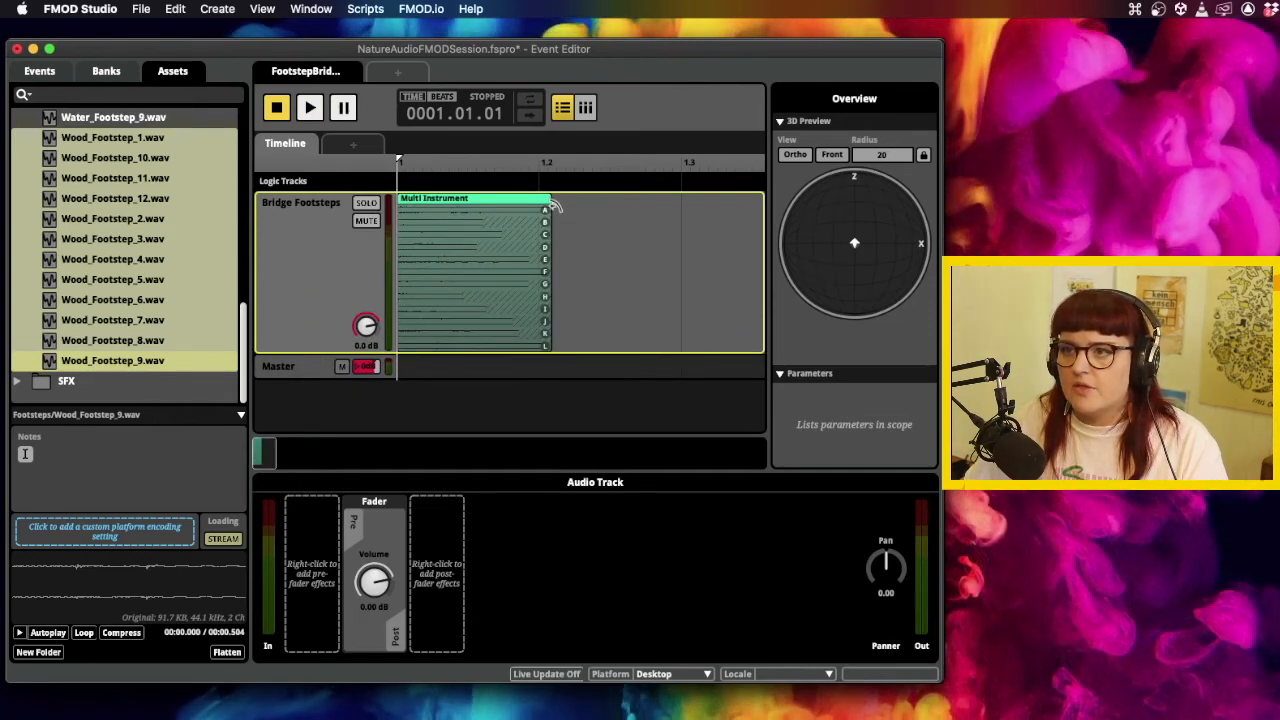
Add a short fade-out to the end of the wood footsteps multi instrument and audition it.
drag(555, 207, 515, 209)
key(space)
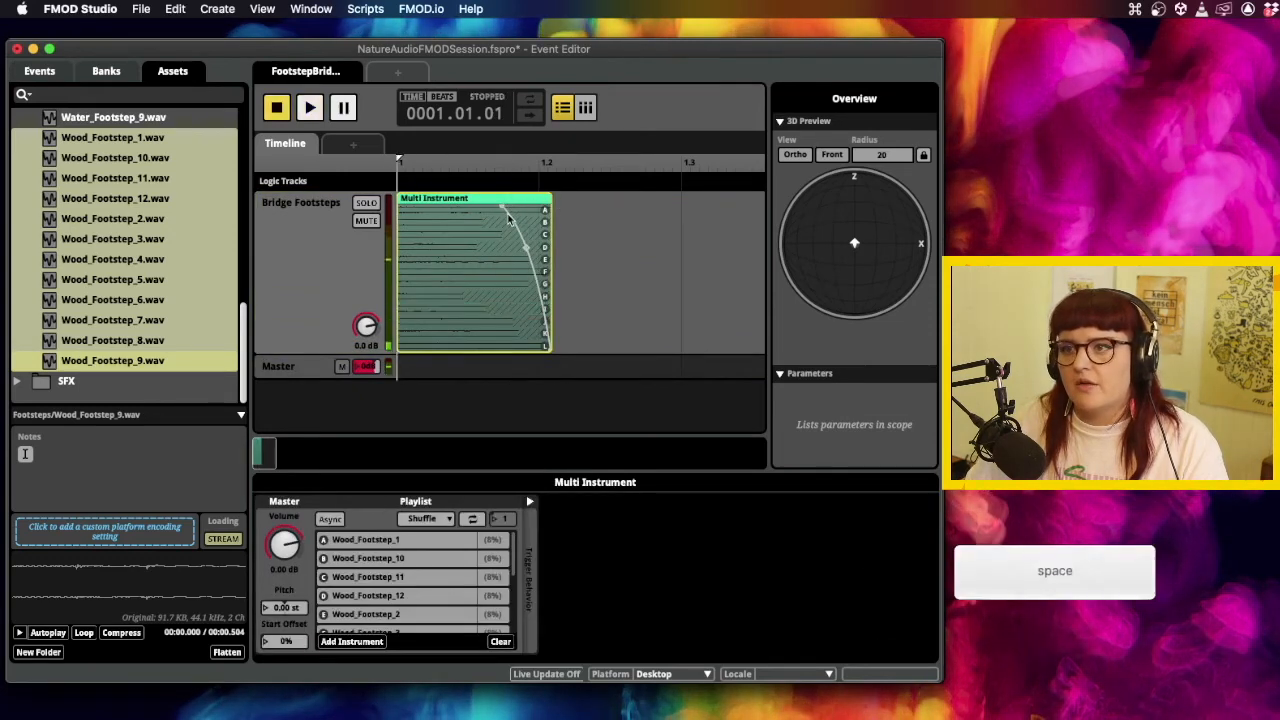
key(space)
key(space)
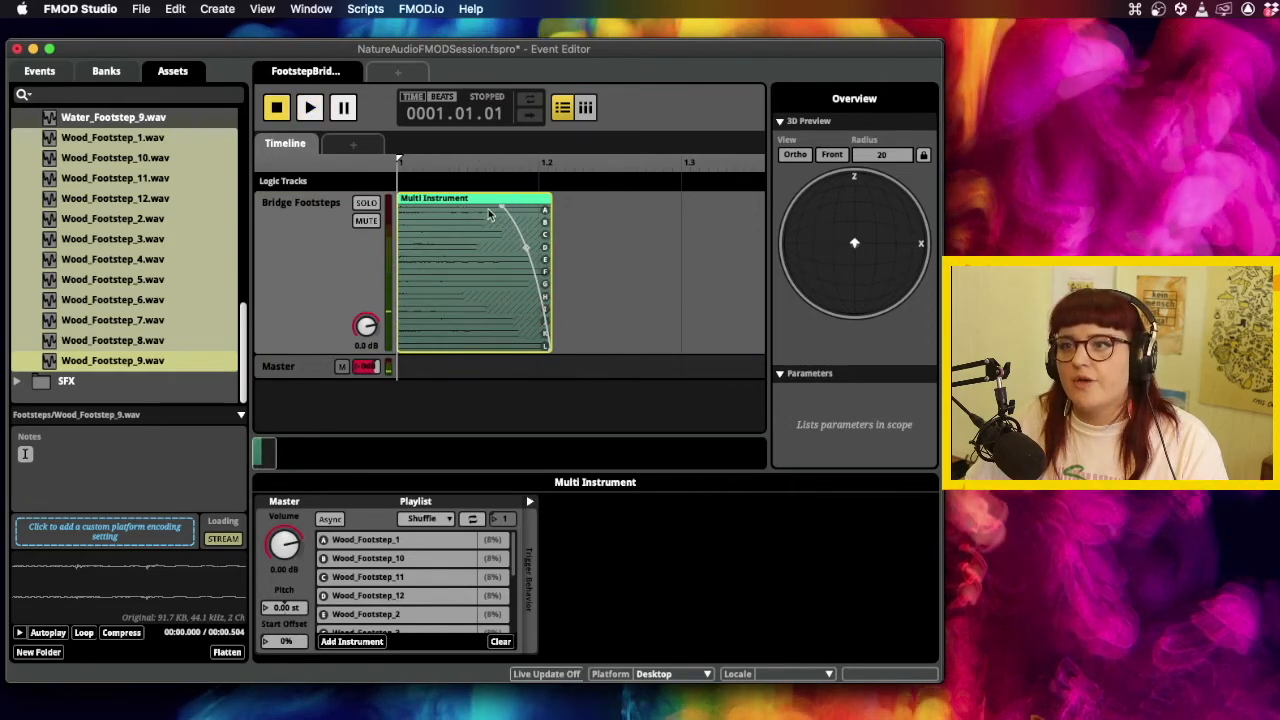
Lengthen the multi instrument's fade-out to start near its beginning, straighten the fade curve and audition the result.
drag(507, 207, 433, 204)
key(space)
key(space)
drag(489, 250, 472, 287)
key(space)
key(space)
key(space)
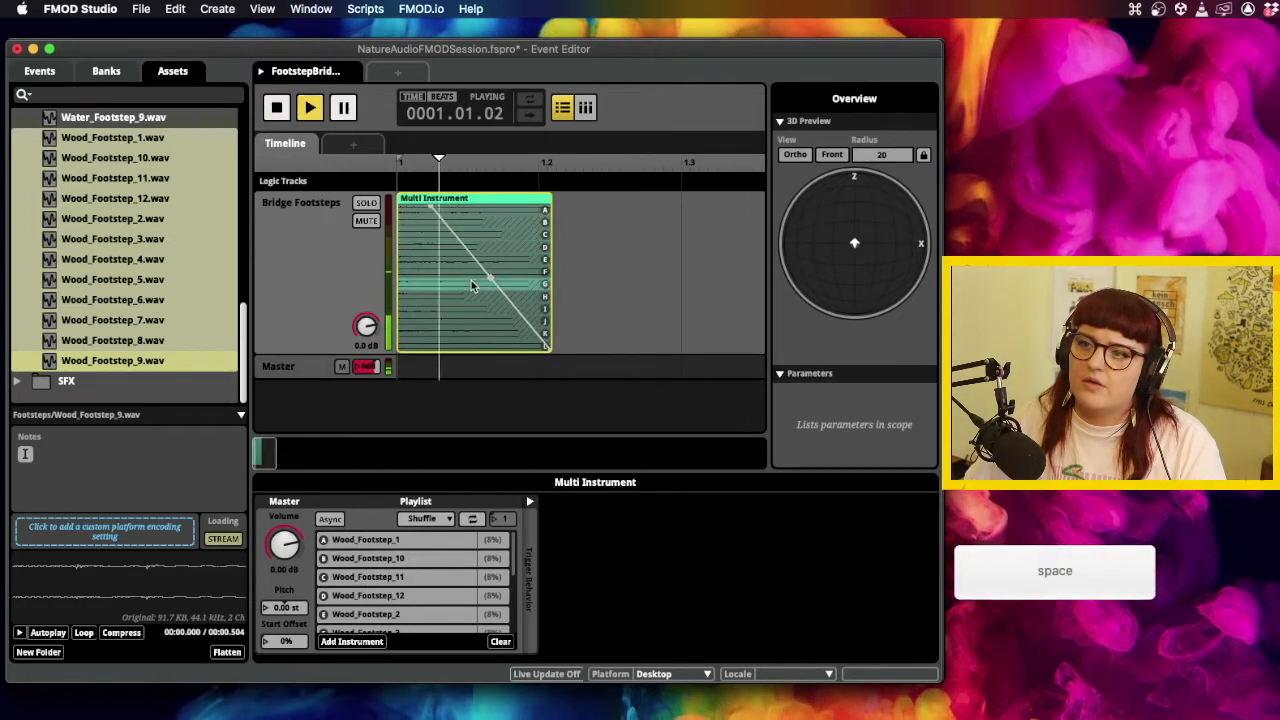
Trim the end of the multi instrument so it stops before beat 1.2, and audition the shortened footsteps.
drag(548, 285, 511, 286)
key(space)
key(space)
key(space)
Bend the multi instrument's fade-out curve outward for a gentler start and audition several footsteps.
drag(454, 281, 476, 261)
key(space)
key(space)
key(space)
key(space)
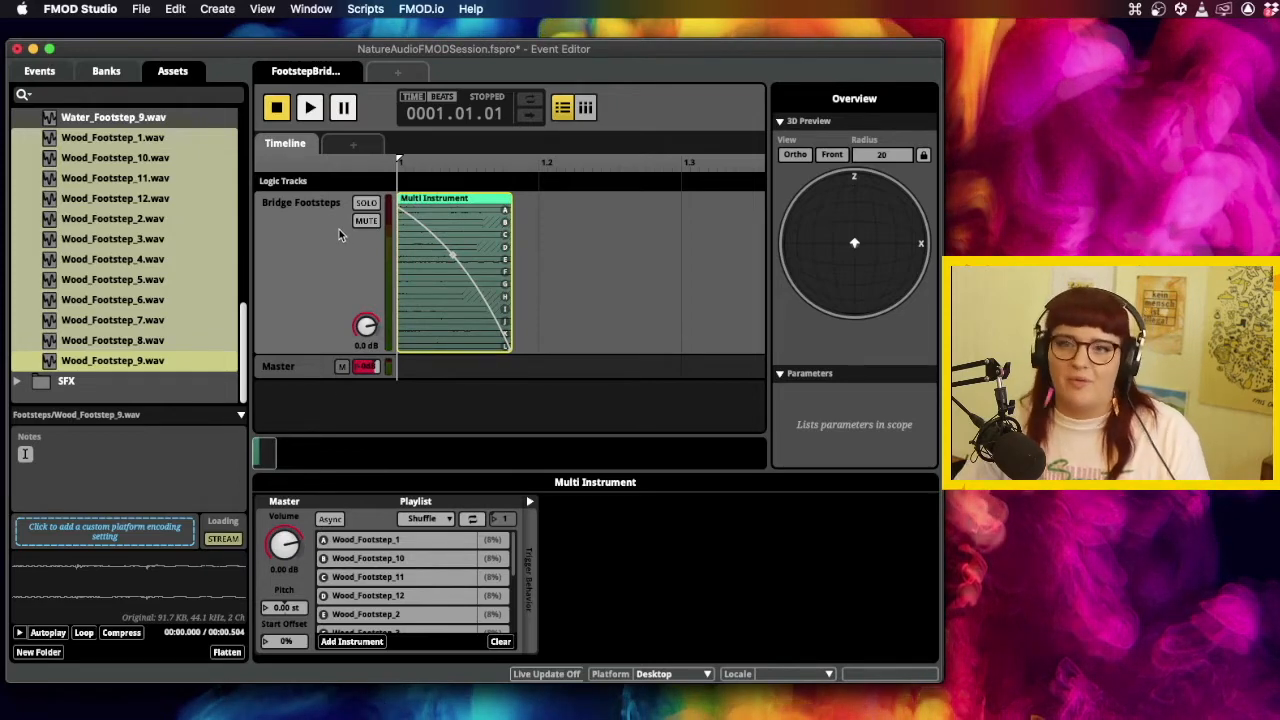
Collapse the Footsteps folder in both the asset list and the event list.
scroll(110, 230, up, 10)
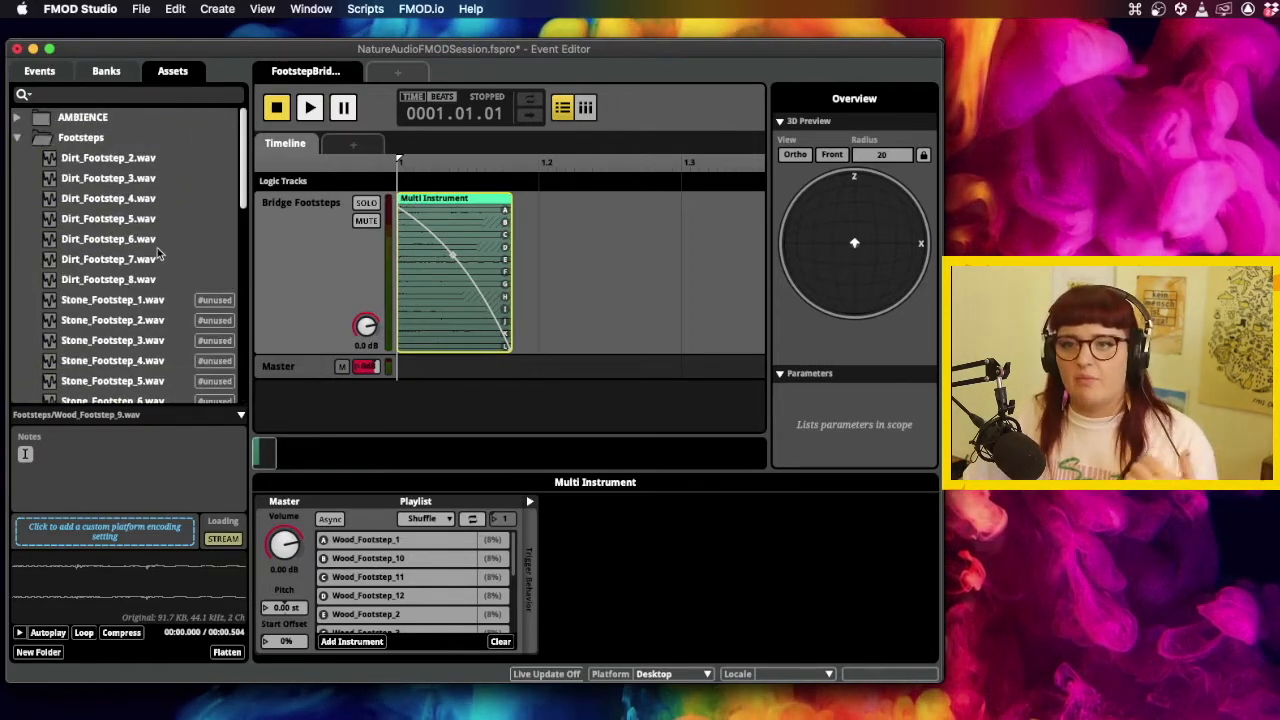
click(18, 138)
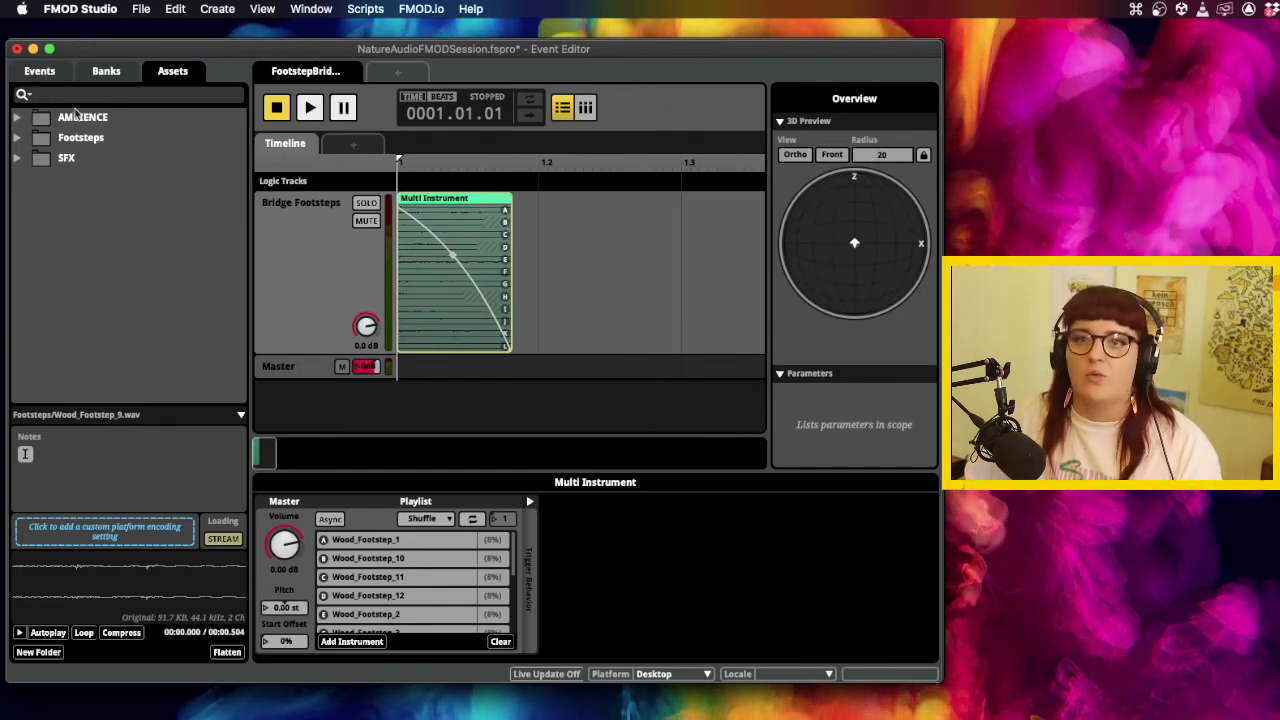
click(40, 71)
click(18, 118)
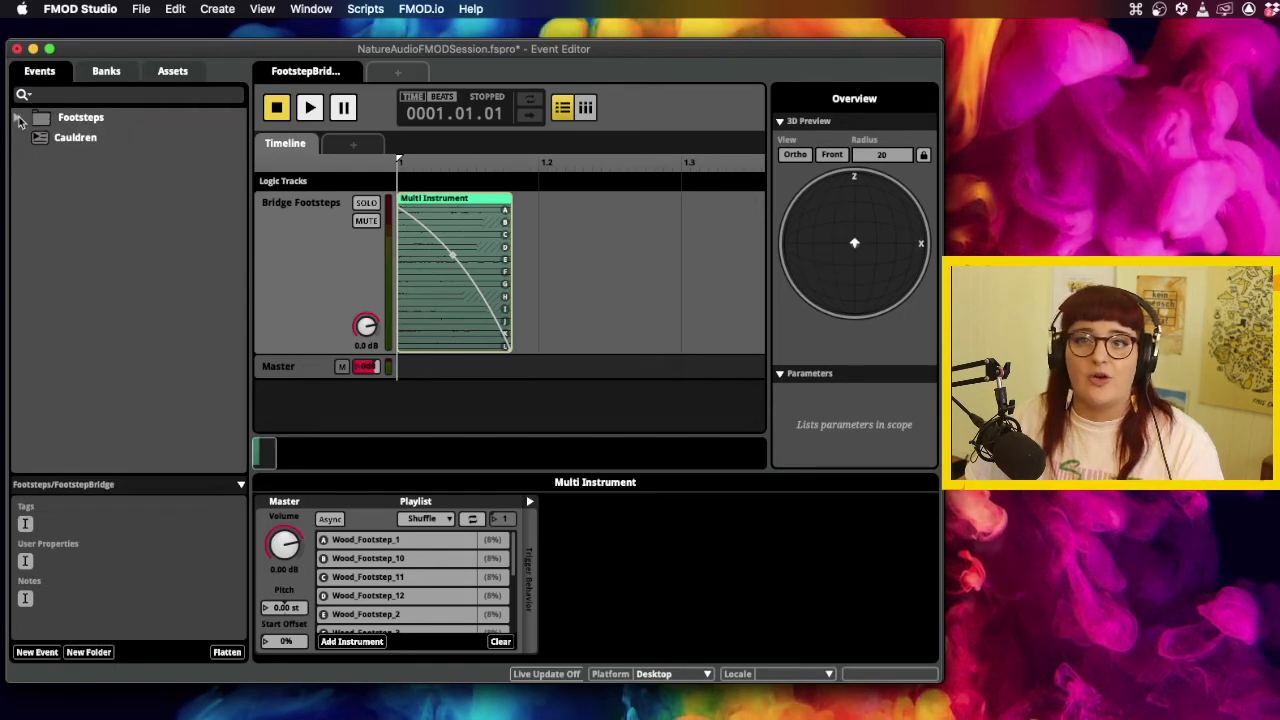
Create a new 3D timeline event outside the Footsteps folder and name it "Campsite Ambience".
right_click(59, 178)
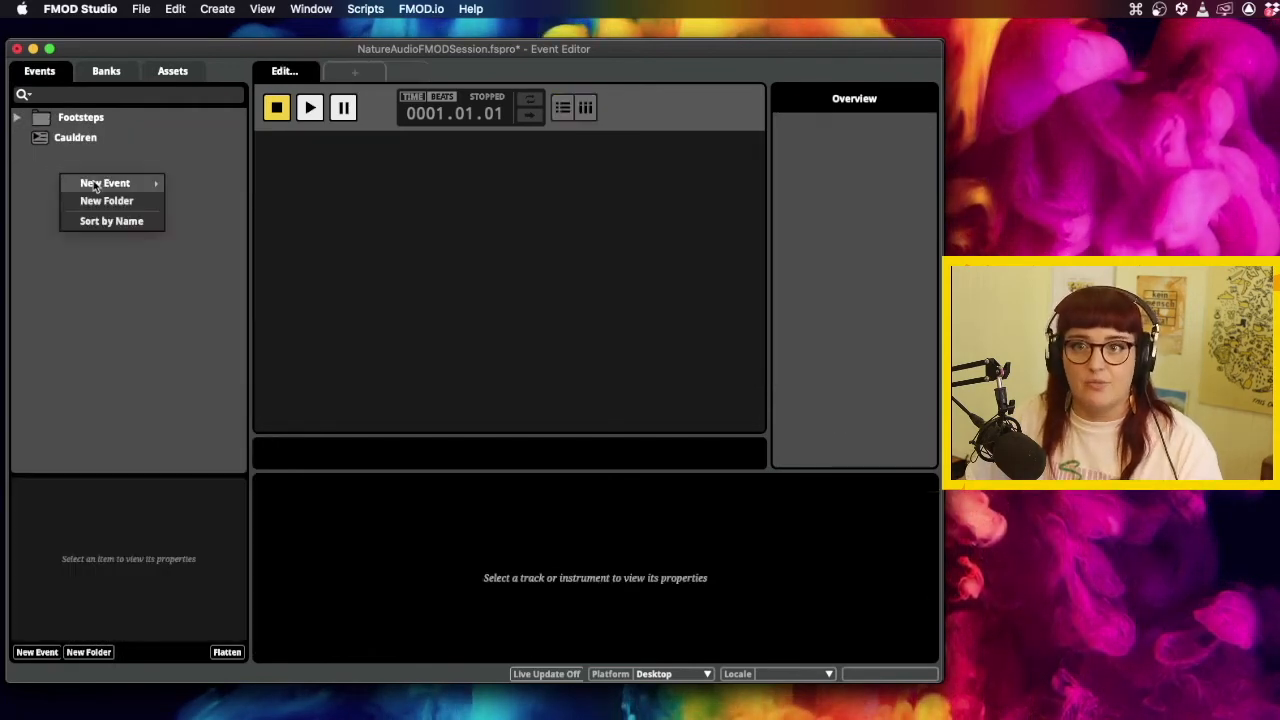
mouse_move(100, 184)
click(213, 236)
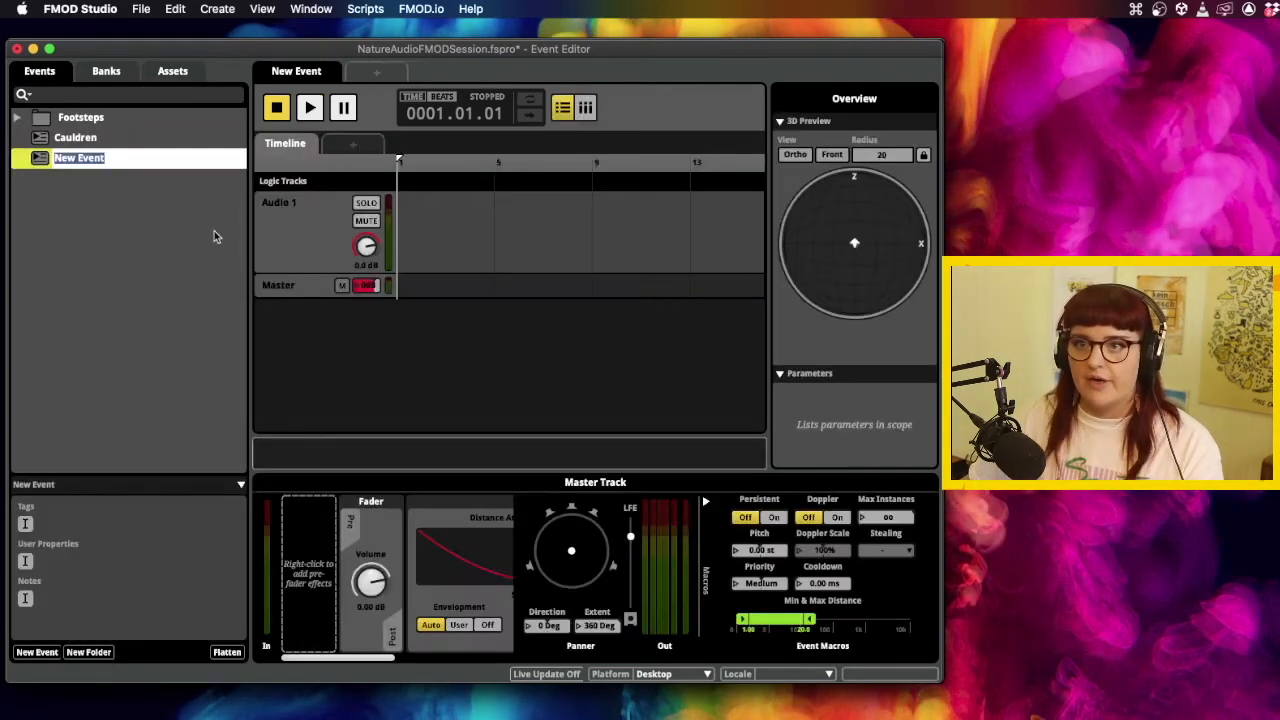
text(Ca)
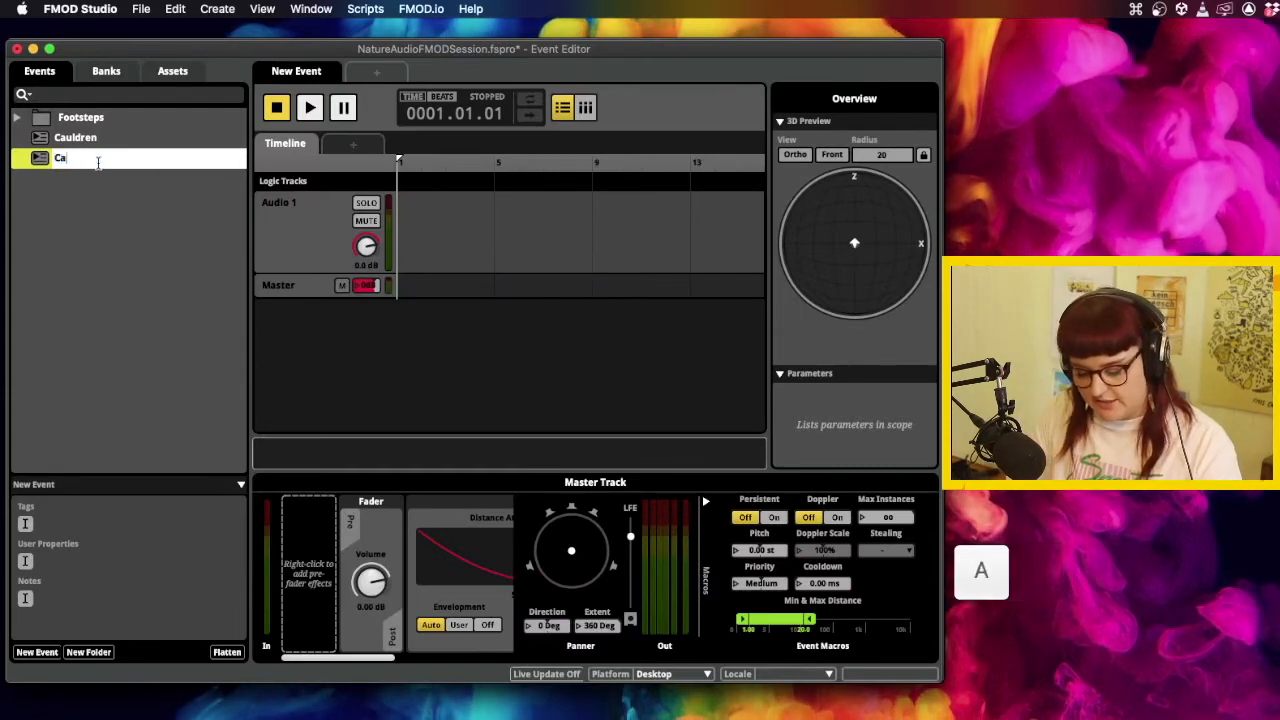
text(mpsite Ambience)
key(Return)
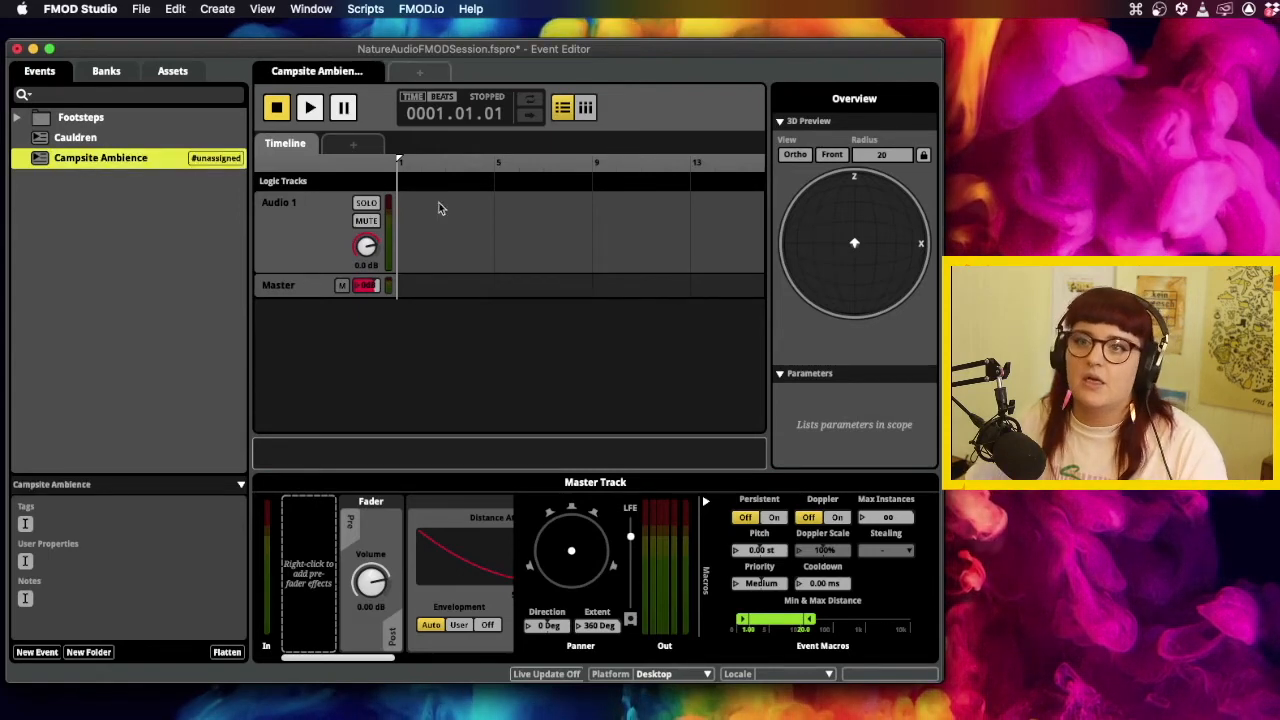
Rename the new event's Audio 1 track to "Campsite Ambience".
double_click(293, 205)
text(Cam)
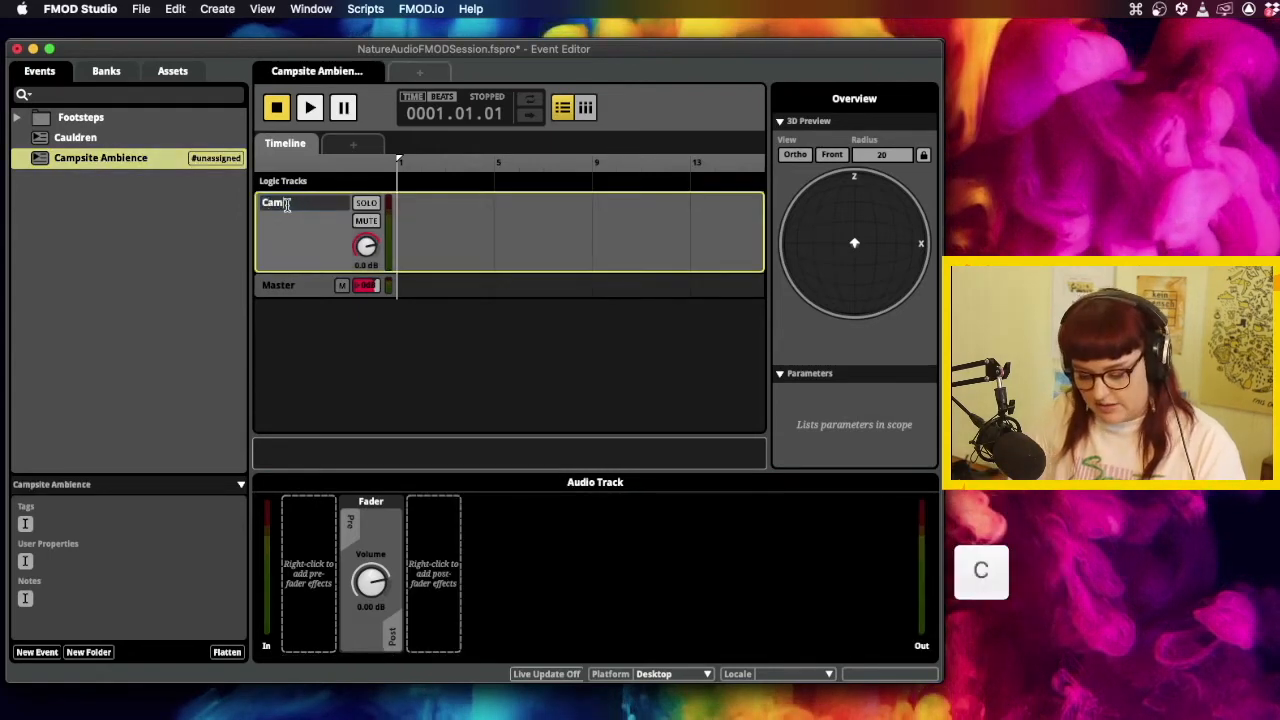
text(psite Ambience)
key(Return)
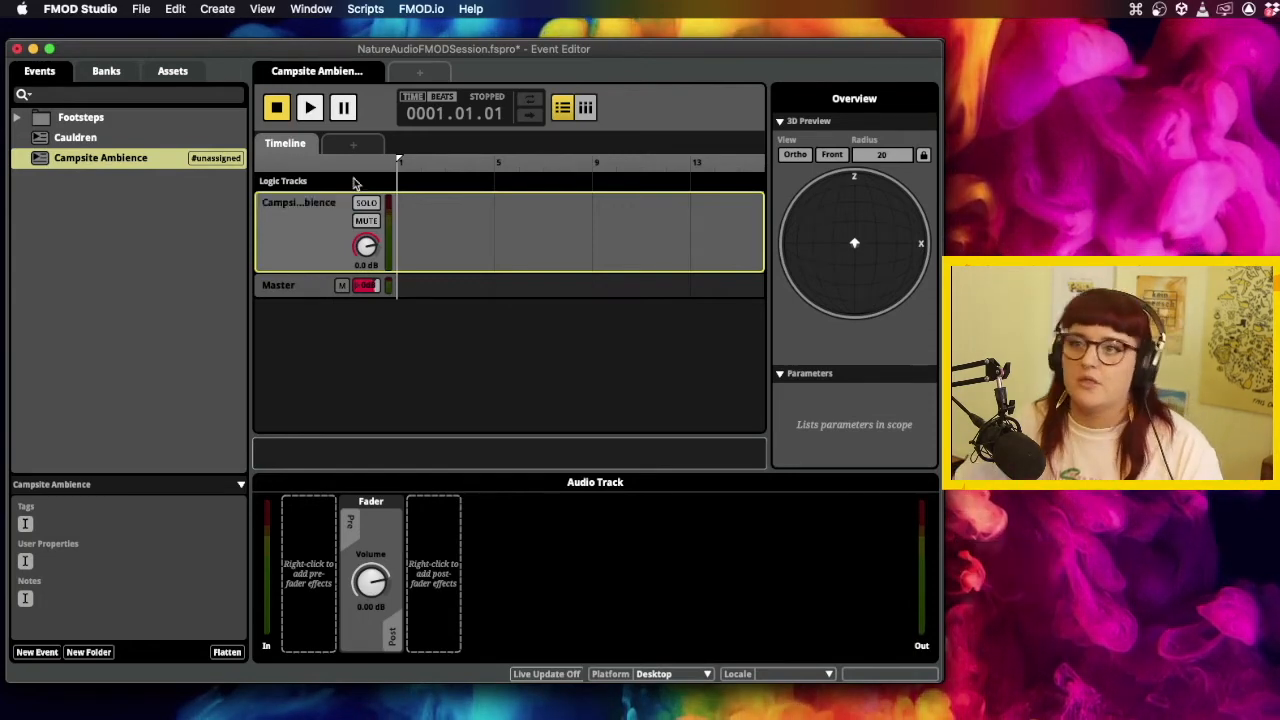
Place OutdoorCampsiteAmbience.wav from the AMBIENCE asset folder at the start of the Campsite Ambience track.
right_click(410, 217)
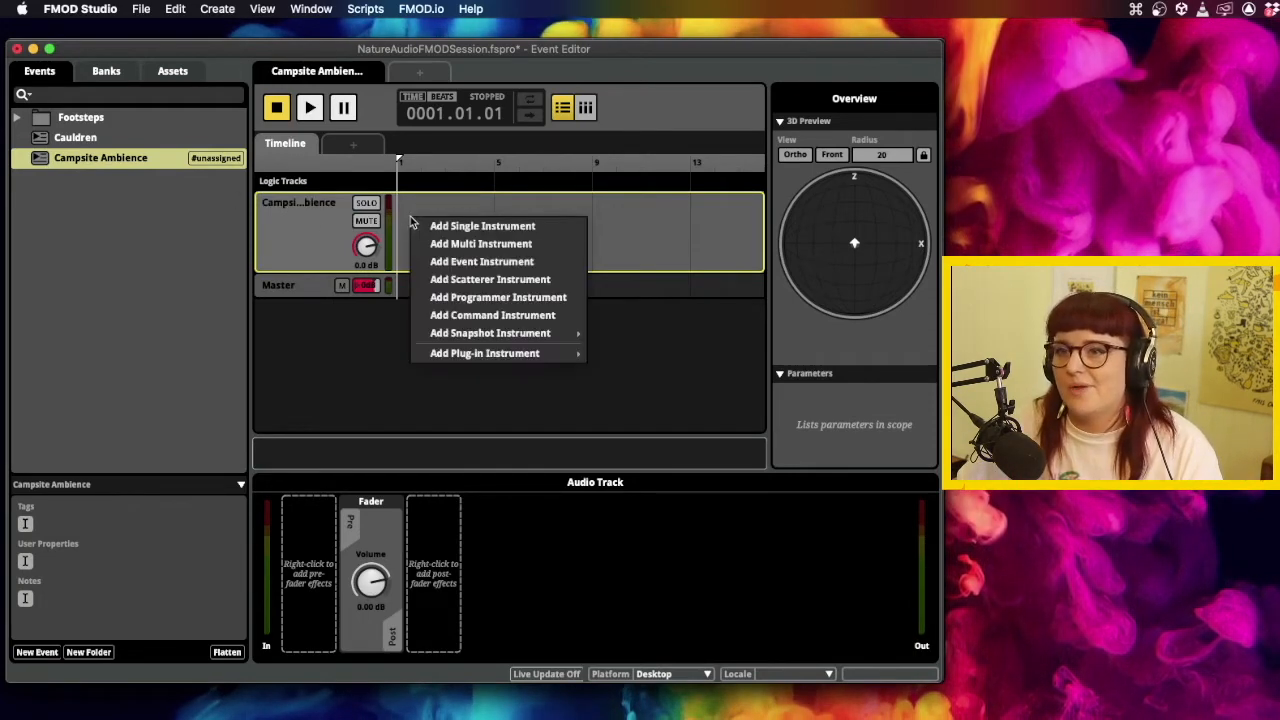
click(475, 199)
click(172, 72)
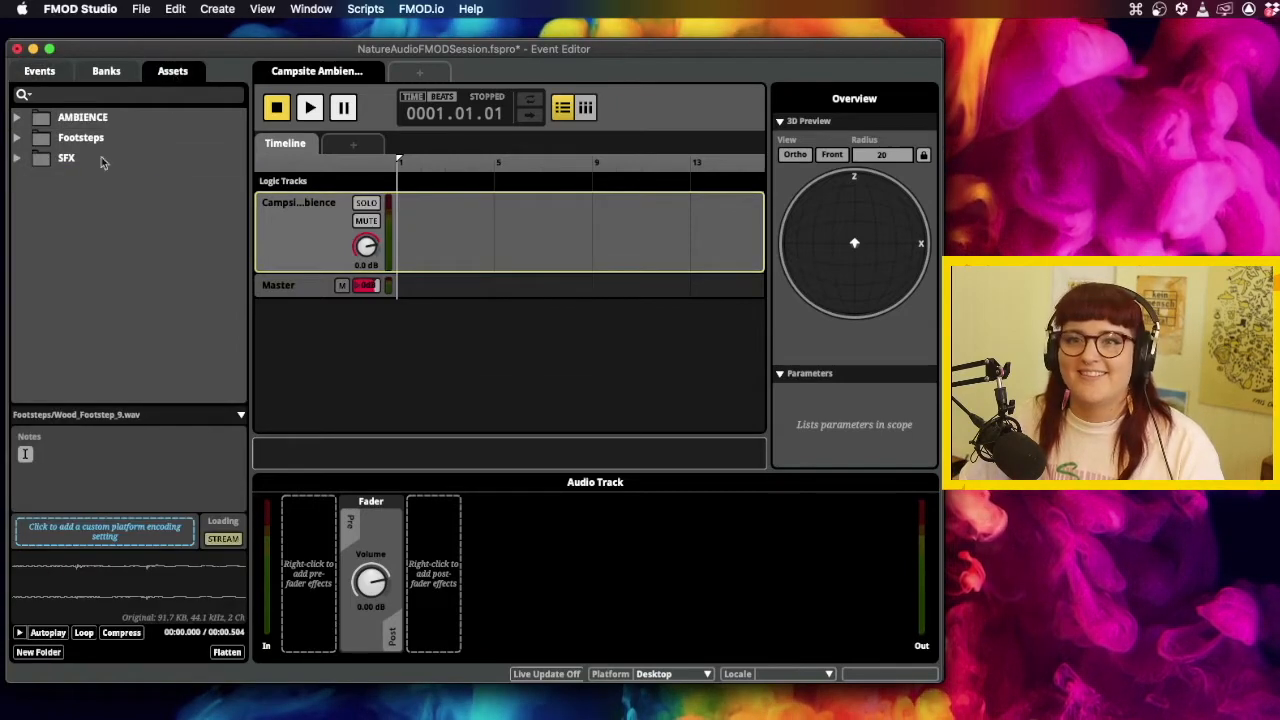
click(17, 118)
drag(63, 141, 466, 202)
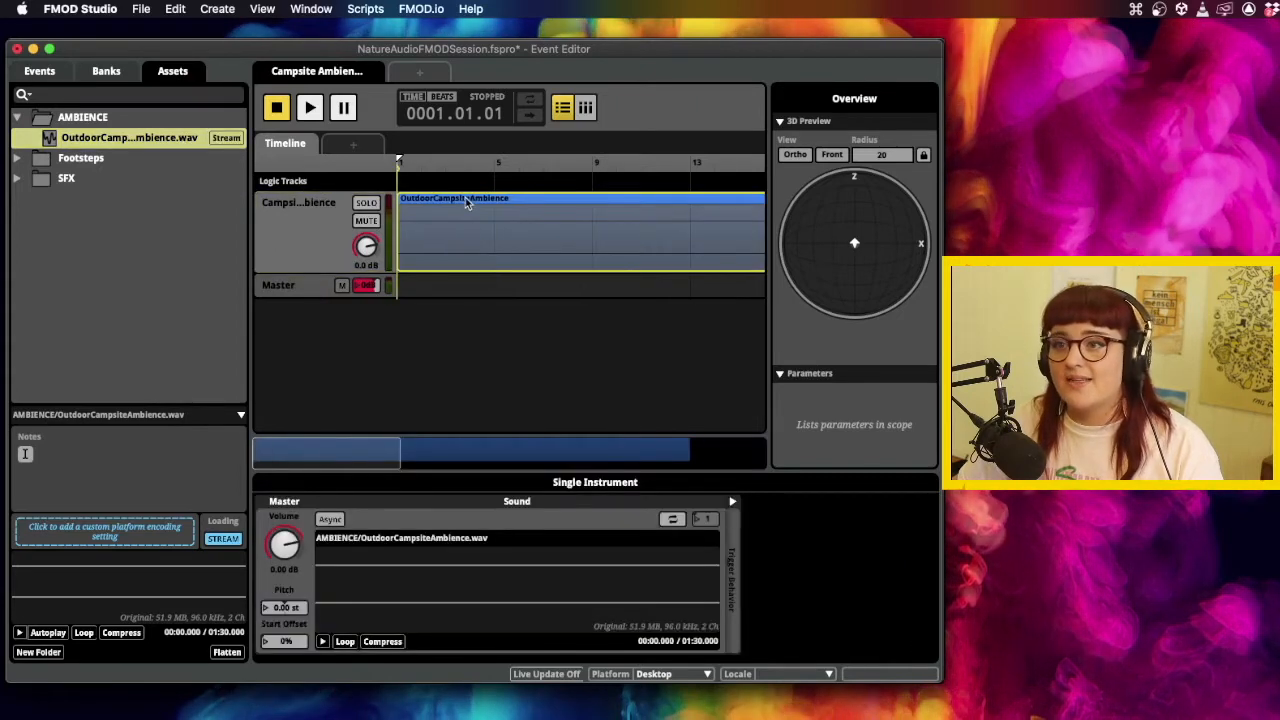
Add a loop region to the logic tracks spanning the full length of the OutdoorCampsiteAmbience instrument.
alt+scroll(475, 235, down, 4)
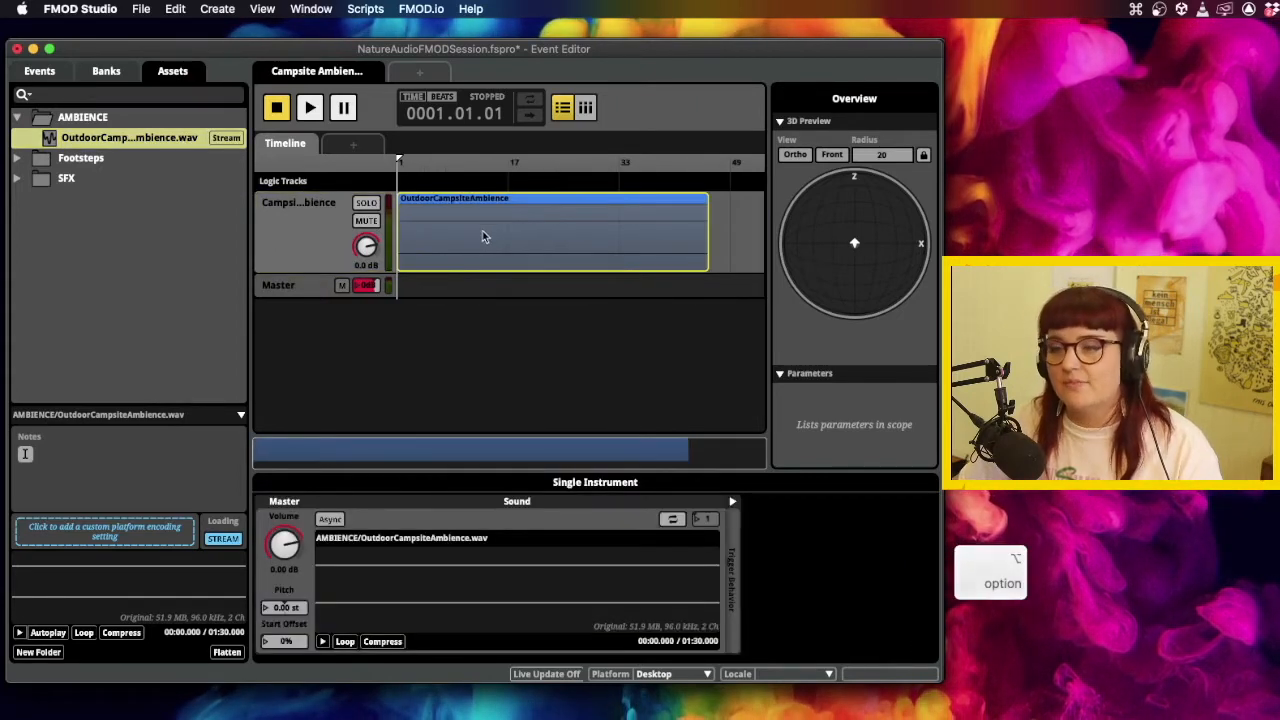
right_click(422, 185)
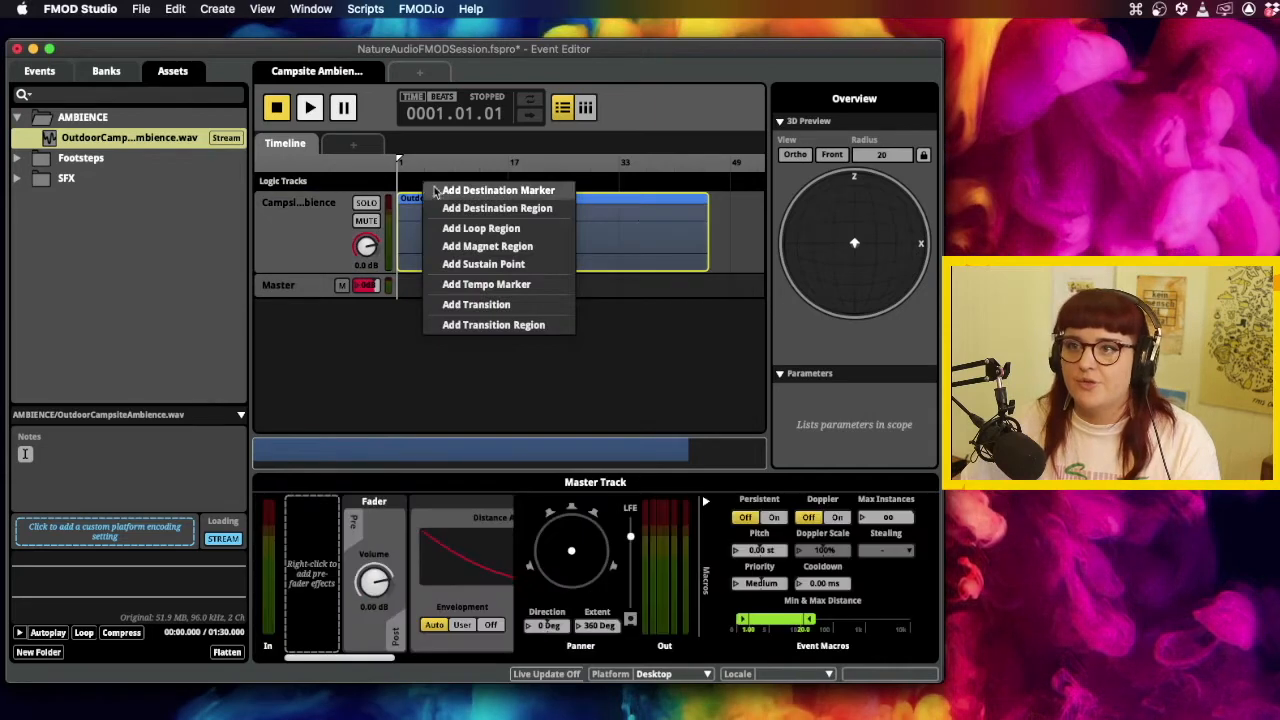
click(480, 227)
drag(481, 185, 700, 179)
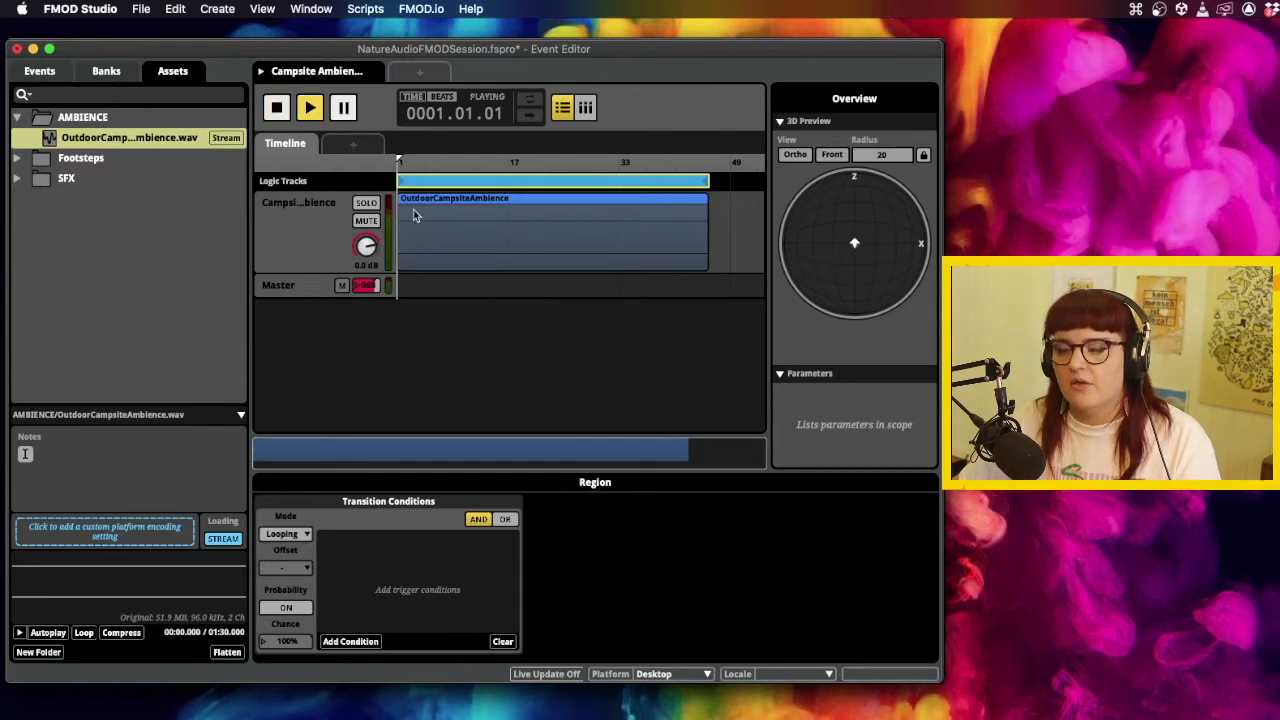
Audition the campsite ambience from its start and near the loop region's end to check the looping, and collapse the AMBIENCE folder.
key(space)
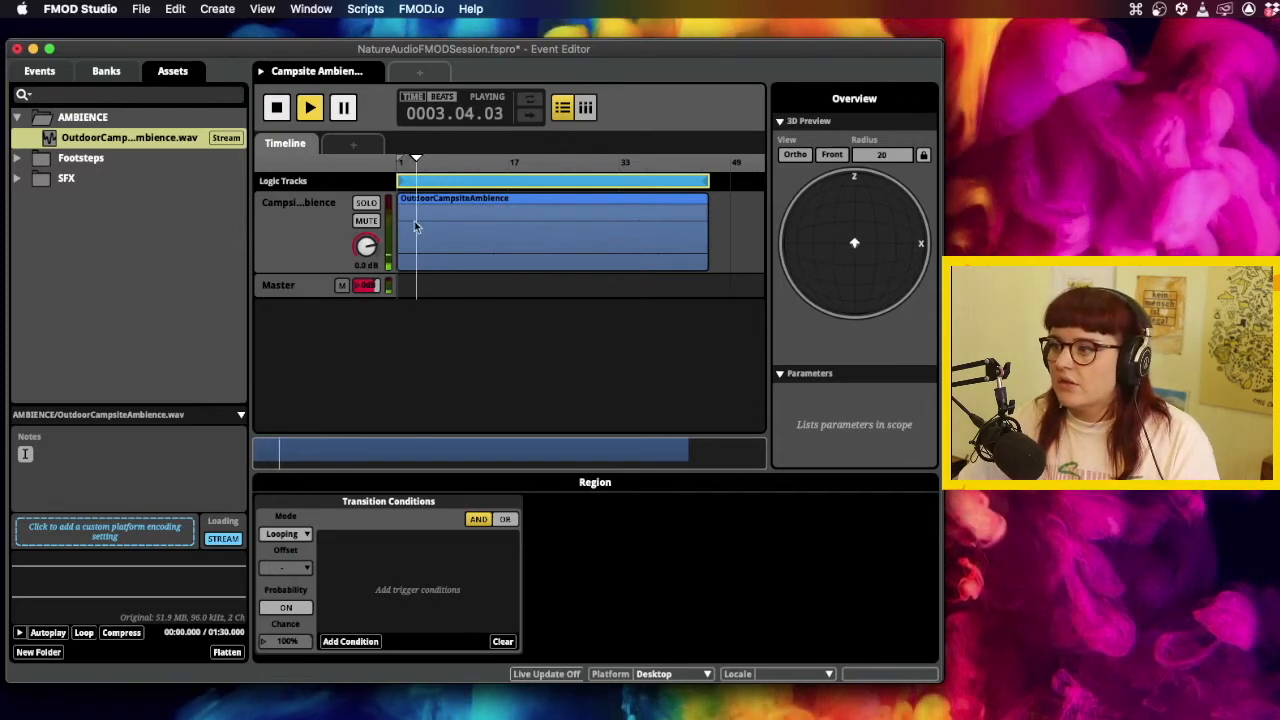
click(669, 215)
key(space)
click(686, 162)
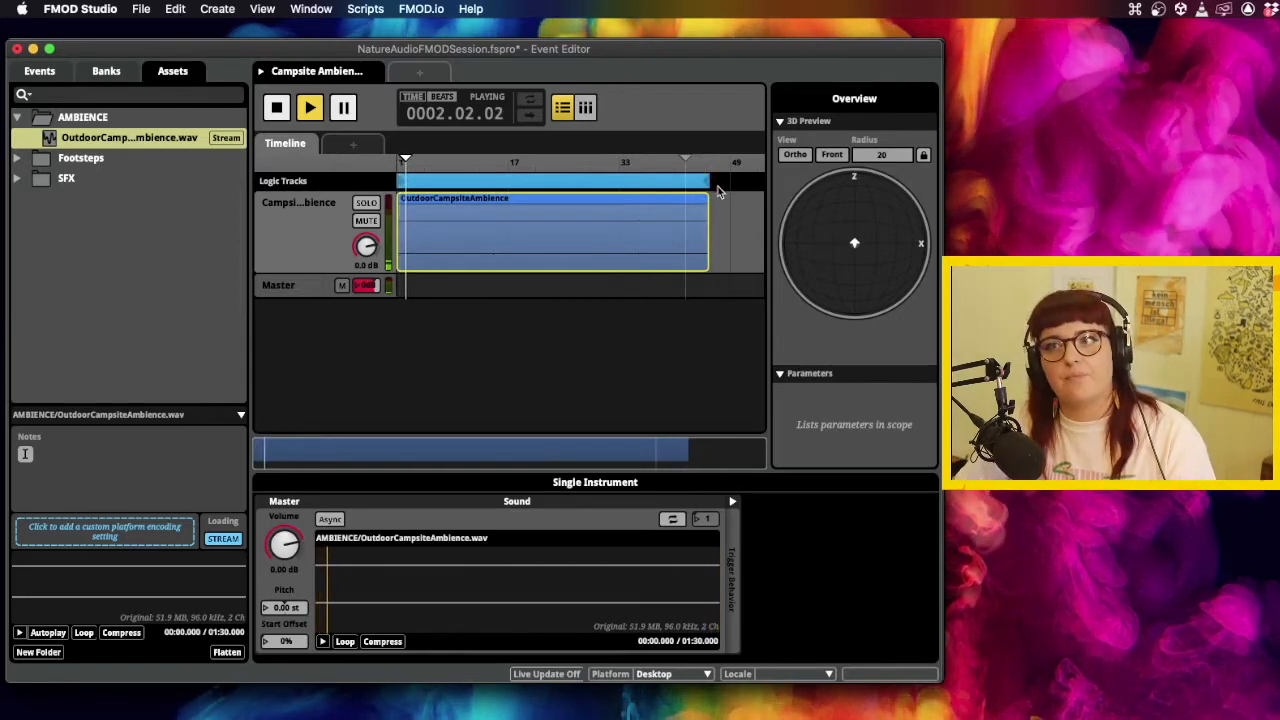
key(space)
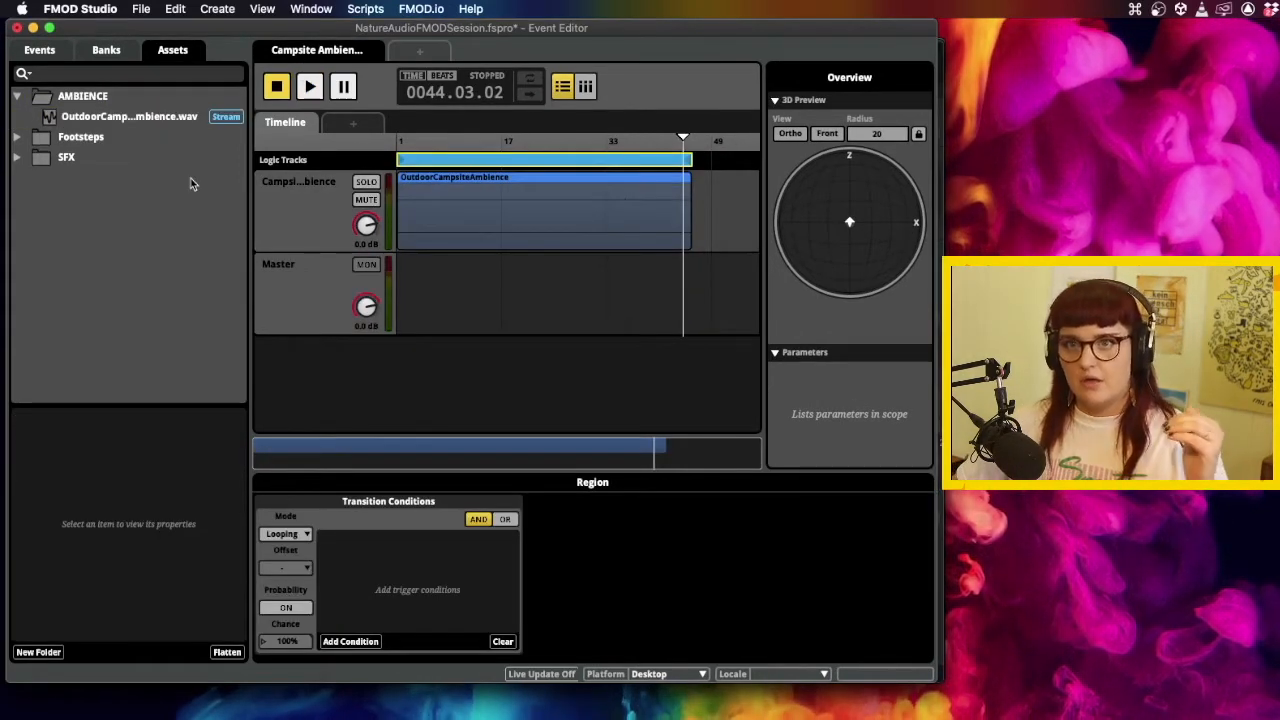
click(17, 96)
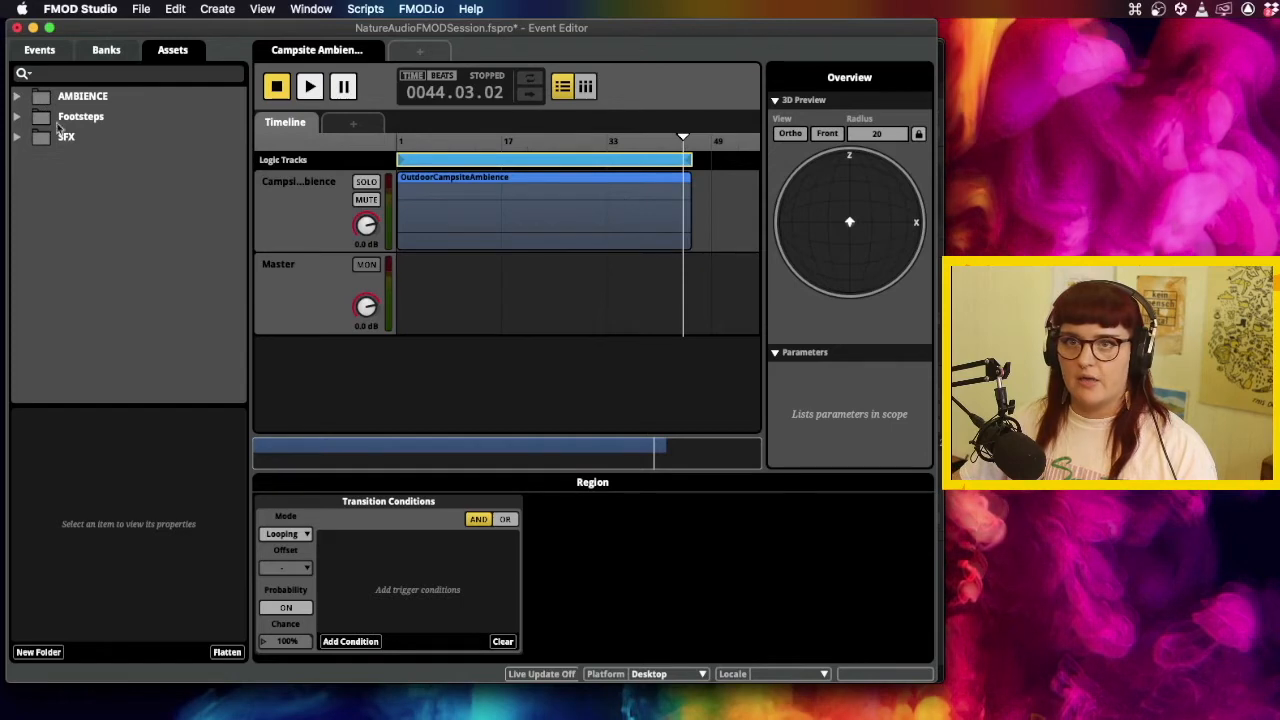
Create a new 3D timeline event in the project's event list and name it "Pickups".
click(17, 137)
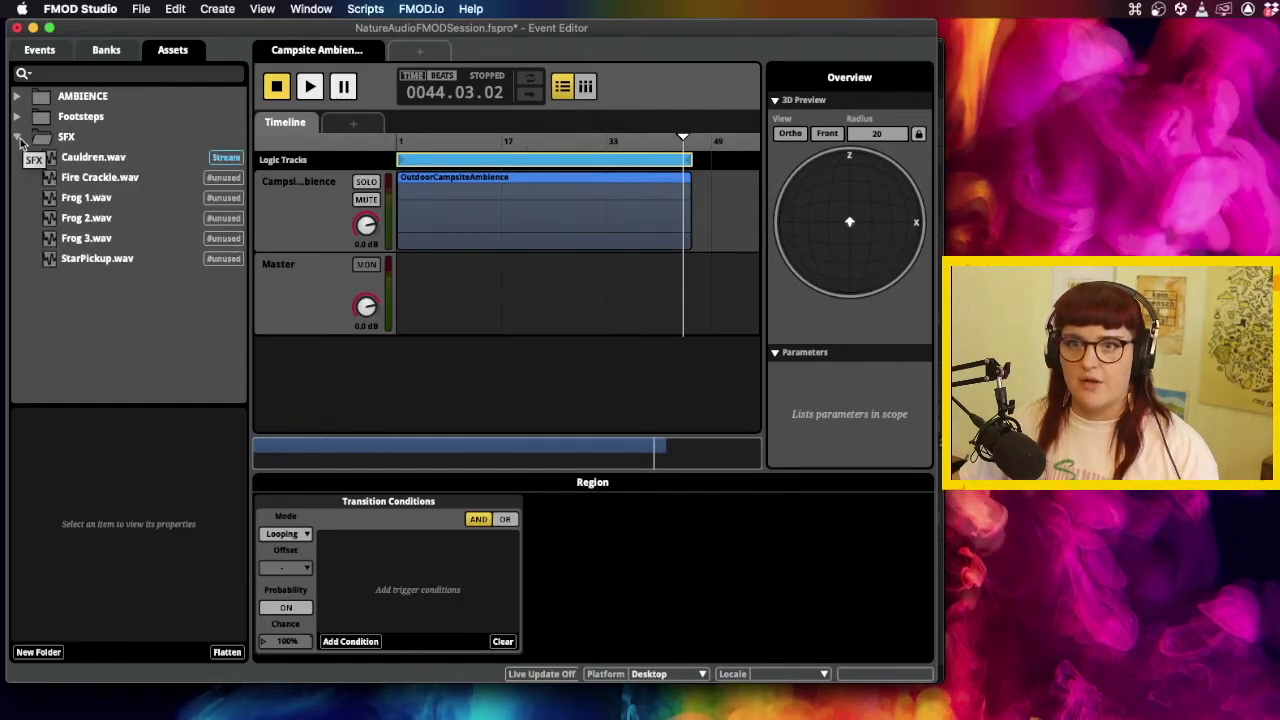
click(17, 137)
click(39, 50)
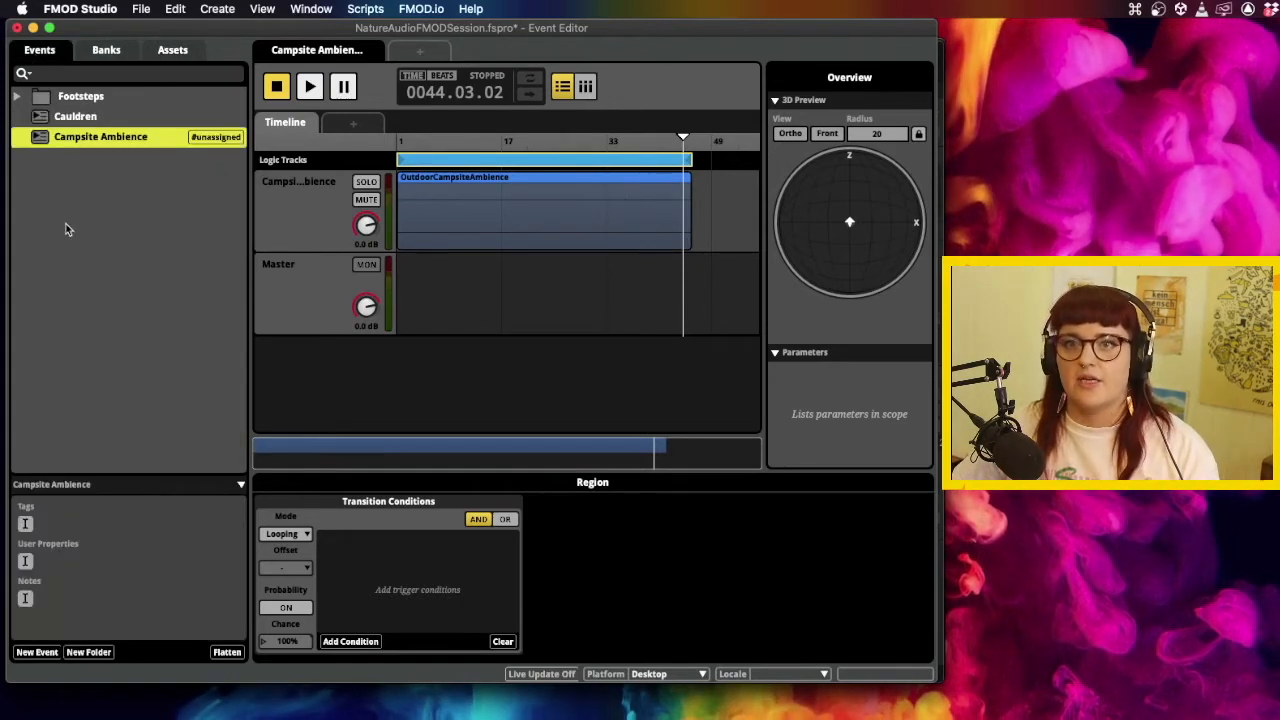
right_click(80, 203)
mouse_move(113, 213)
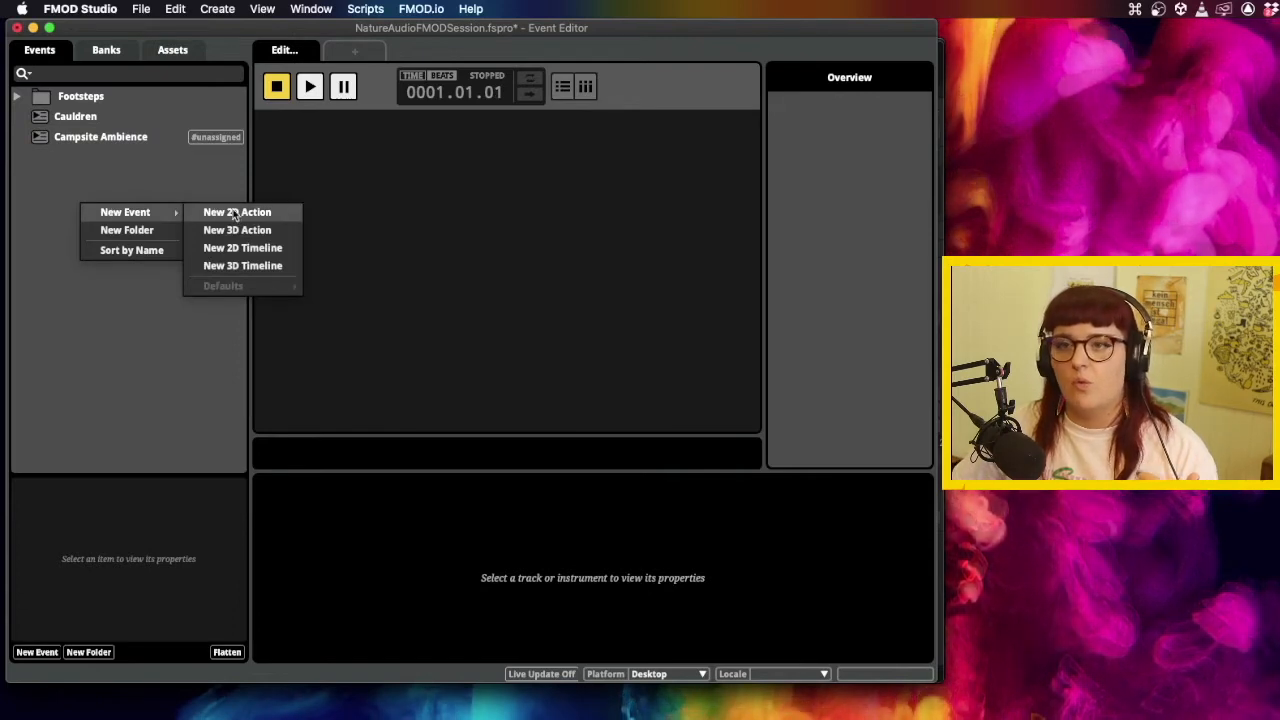
click(240, 265)
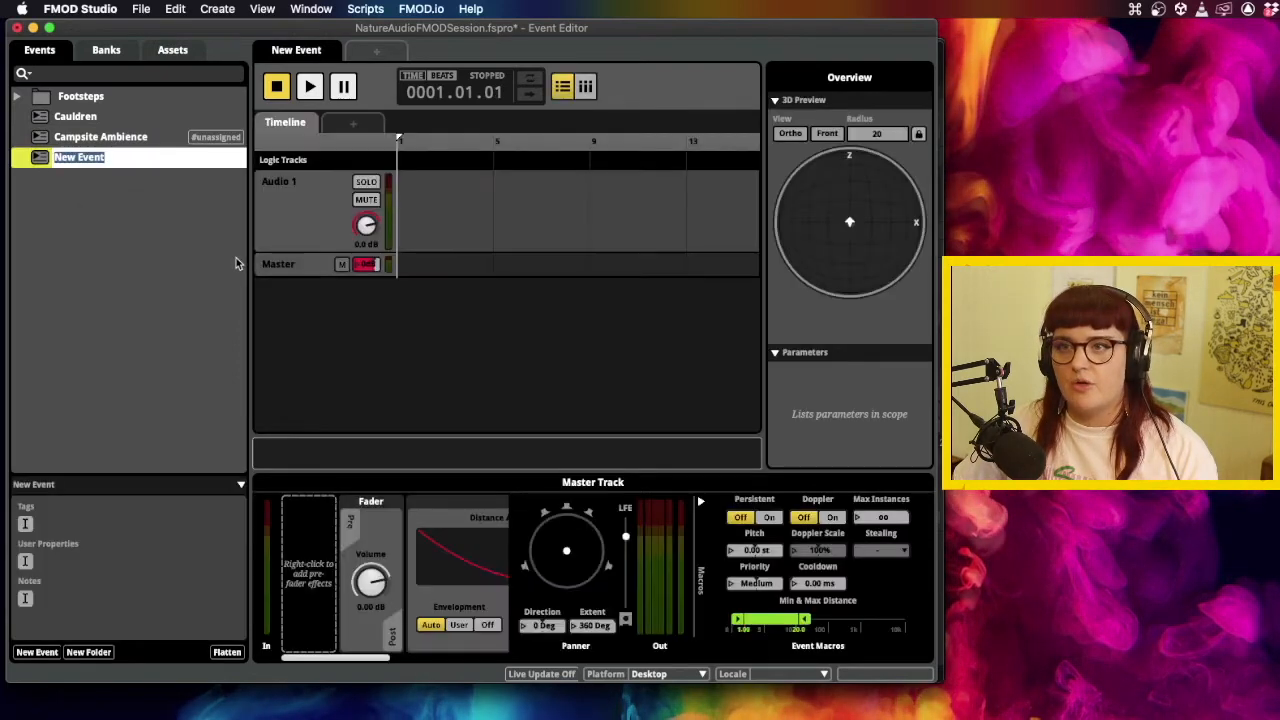
text(Pickups)
key(Return)
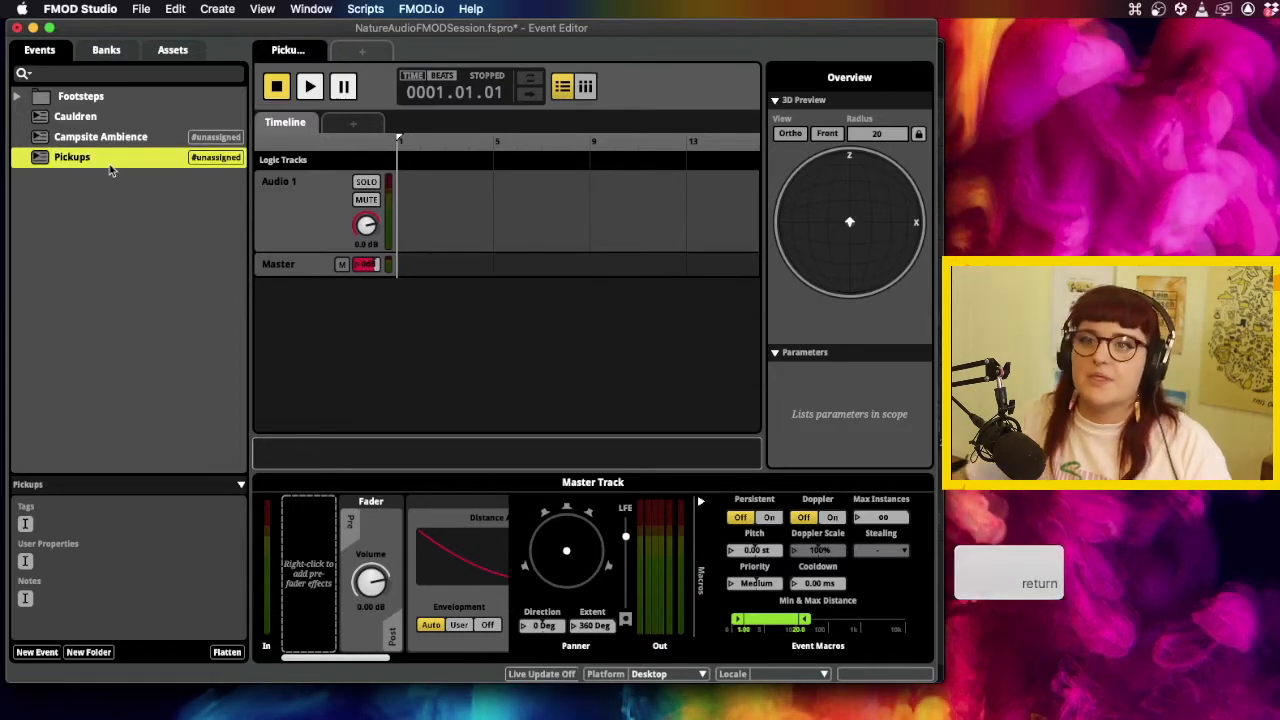
Rename the Pickups event's Audio 1 track to "Pickups", keeping the playhead at the timeline start.
double_click(267, 181)
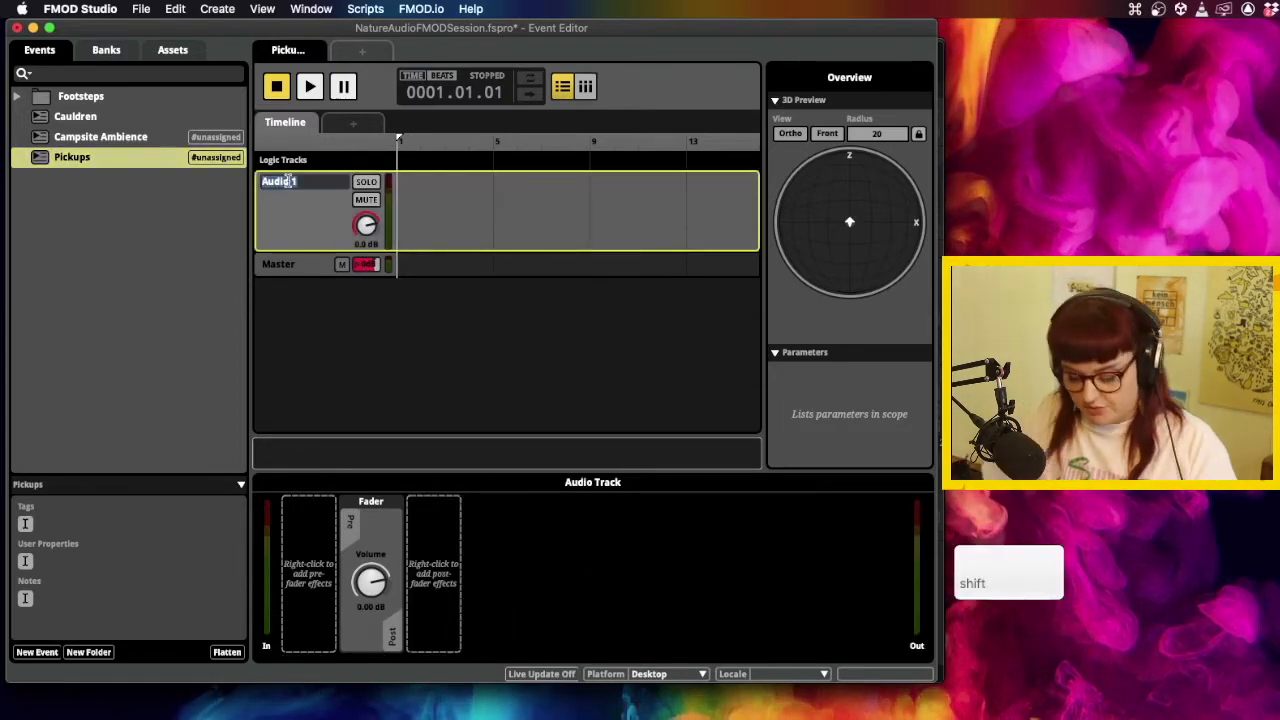
text(Pickups)
key(Return)
click(401, 200)
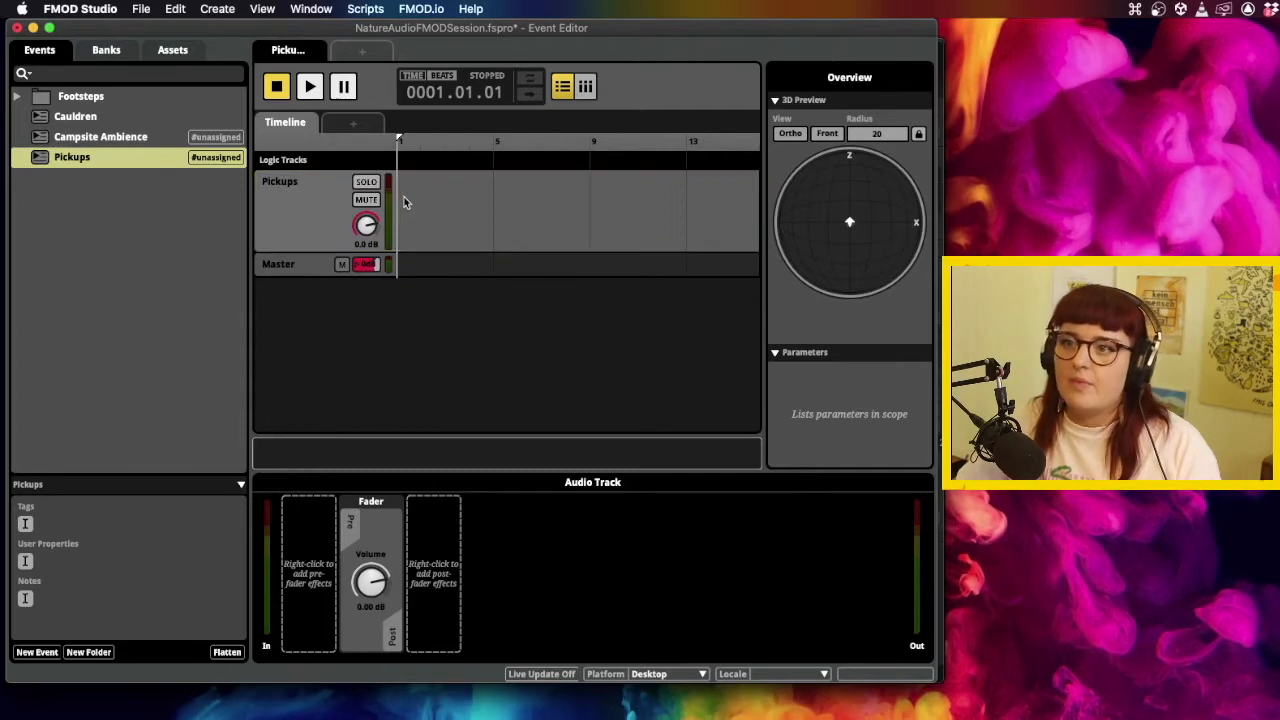
drag(405, 141, 385, 148)
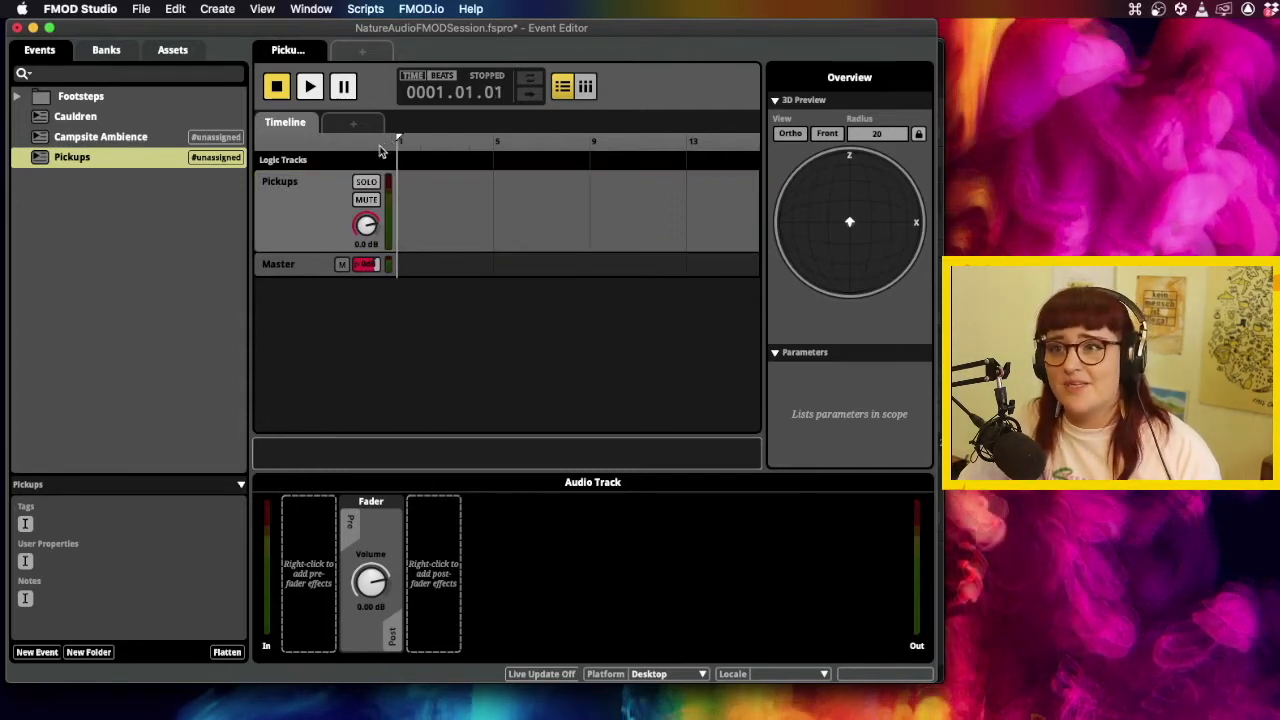
Place StarPickup.wav from the SFX asset folder at the start of the Pickups track.
click(186, 53)
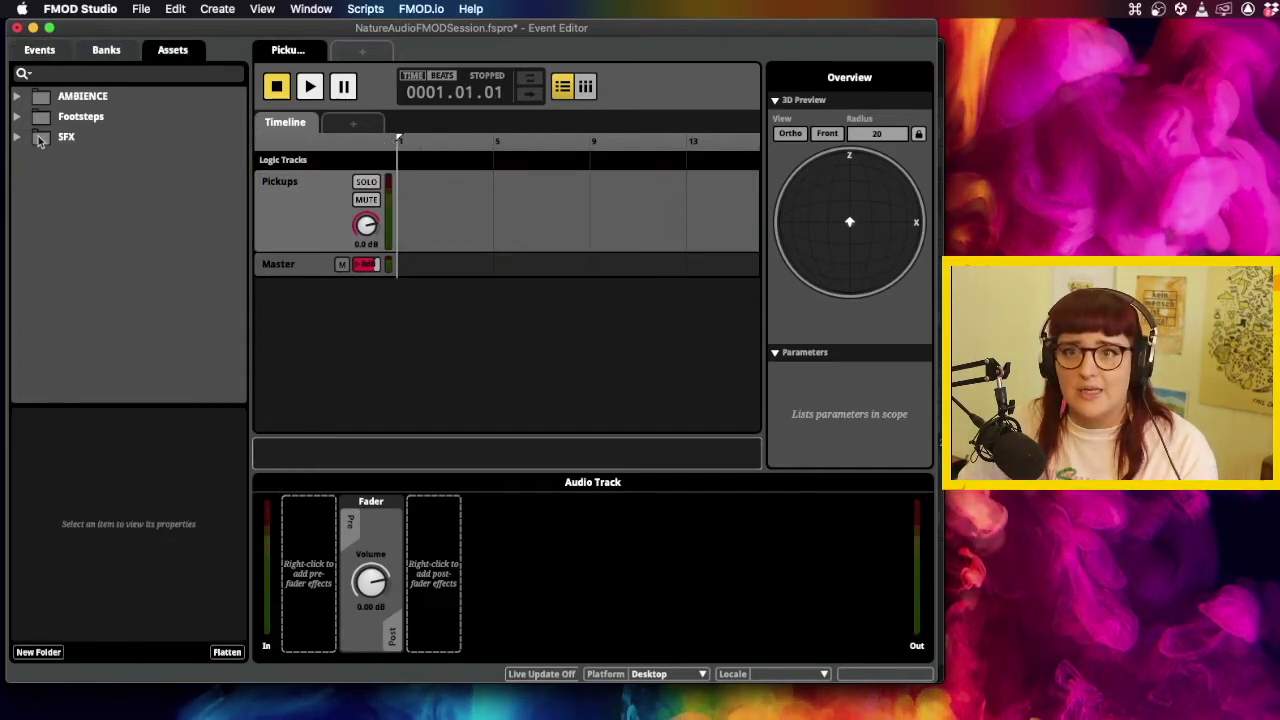
click(19, 136)
drag(90, 258, 400, 207)
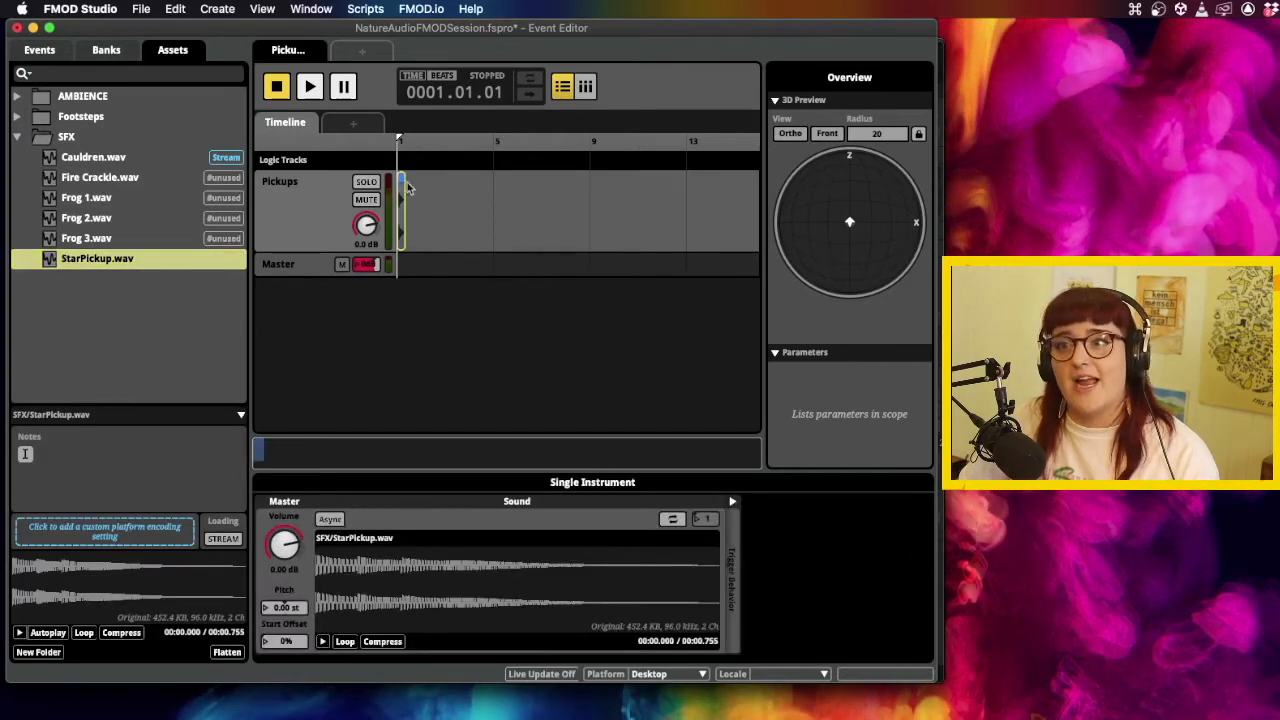
Lower the StarPickup instrument's volume to -10.0 dB, auditioning the sound between adjustments.
key(space)
drag(283, 543, 283, 555)
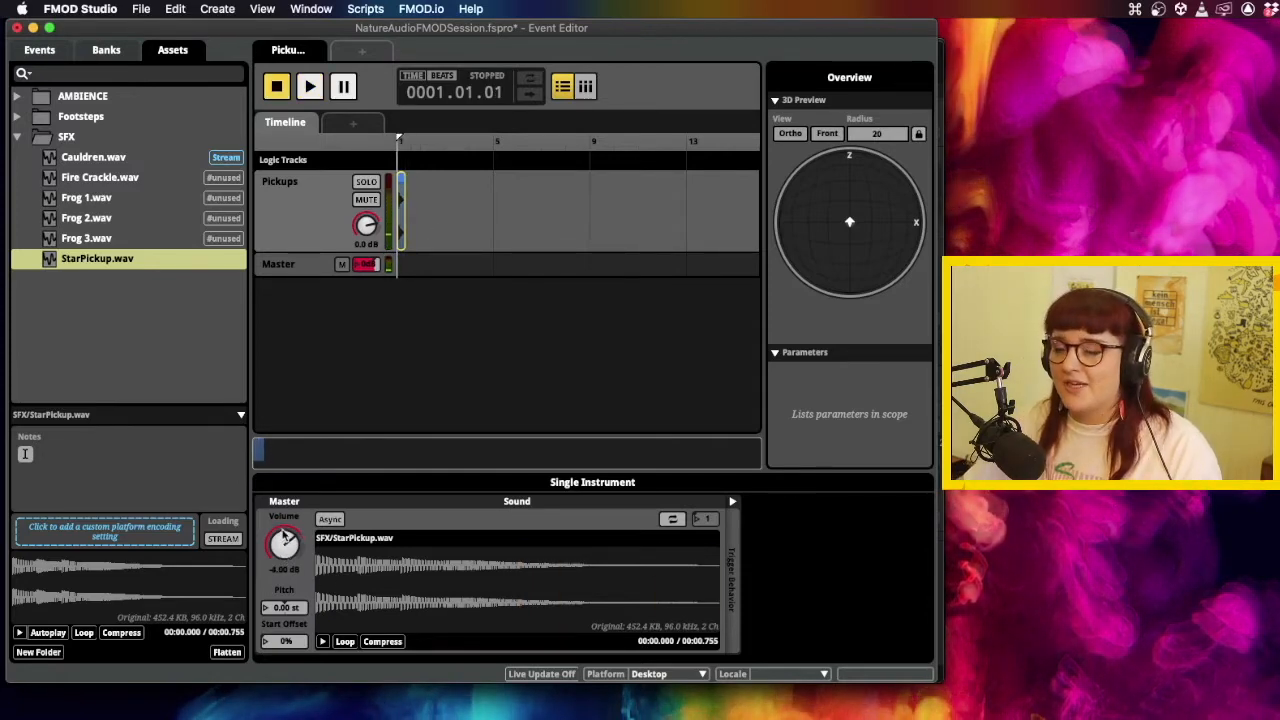
key(space)
drag(285, 540, 285, 556)
key(space)
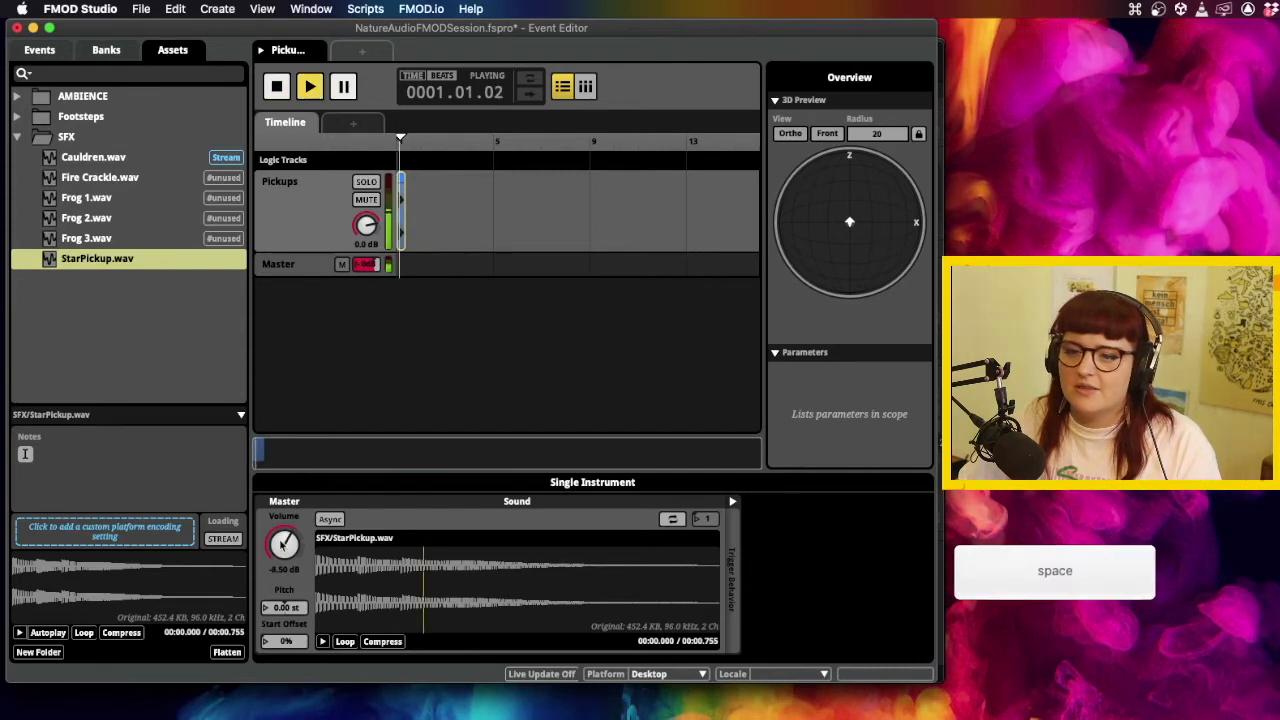
key(space)
key(space)
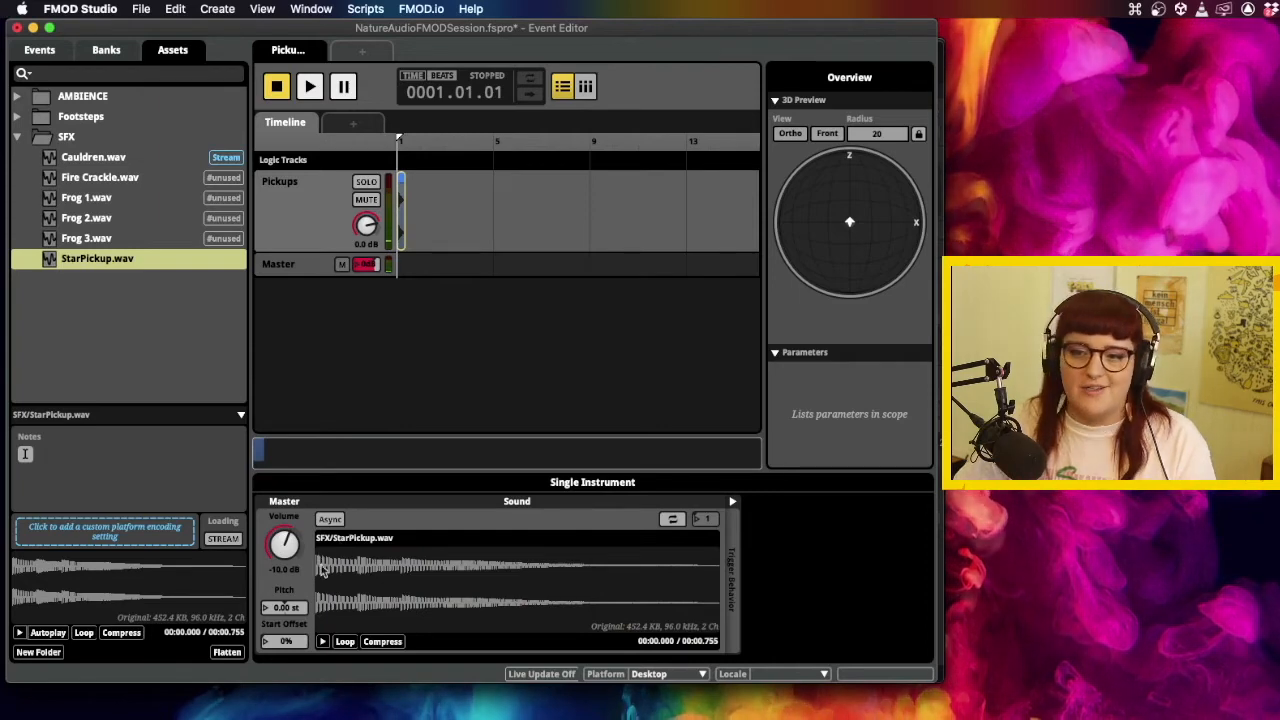
Add an FMOD Delay as a pre-fader effect on the Pickups audio track.
click(314, 221)
right_click(314, 602)
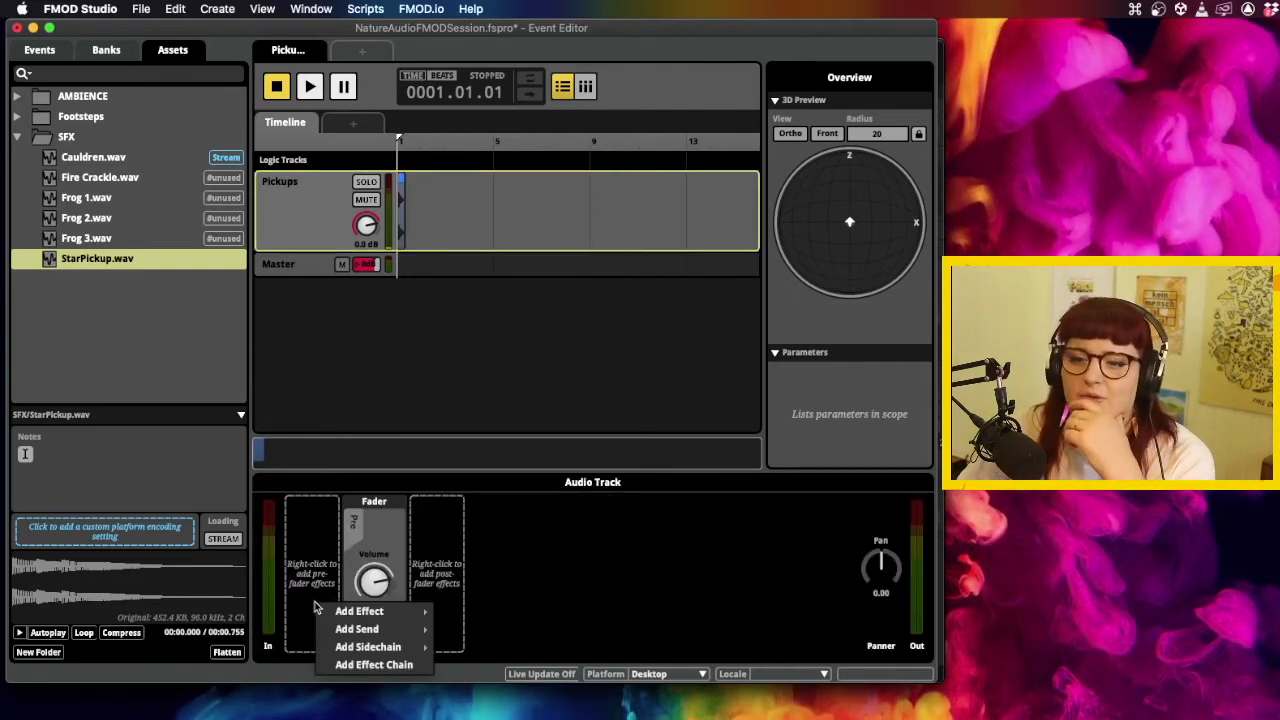
mouse_move(366, 611)
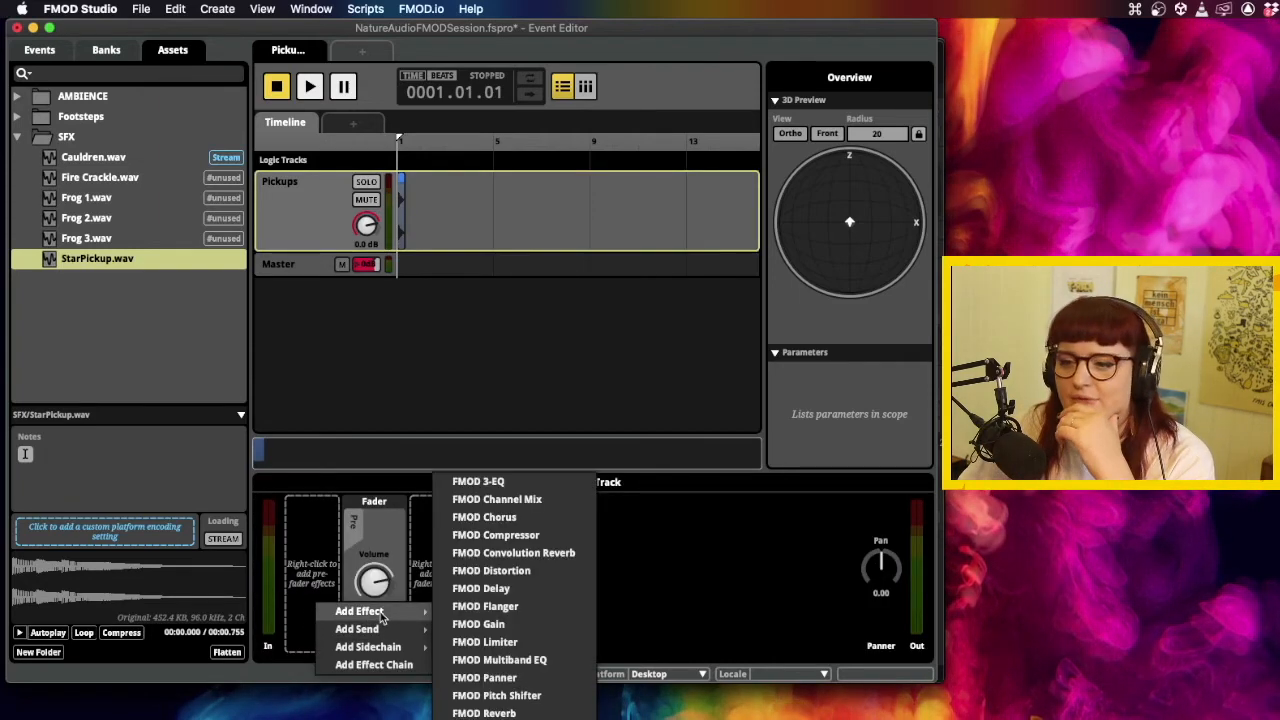
click(522, 592)
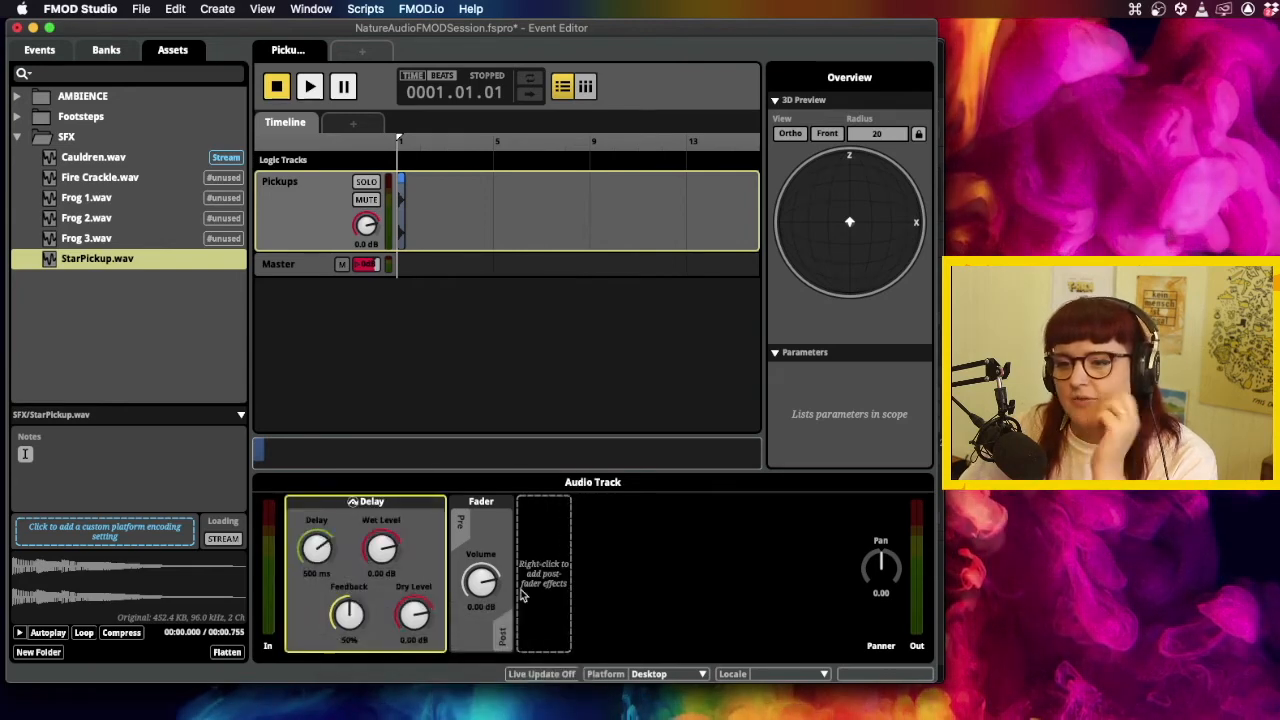
Set the Delay's feedback to 21%, wet level to -10.5 dB and dry level to 0 dB while auditioning the pickup.
drag(413, 613, 413, 635)
key(space)
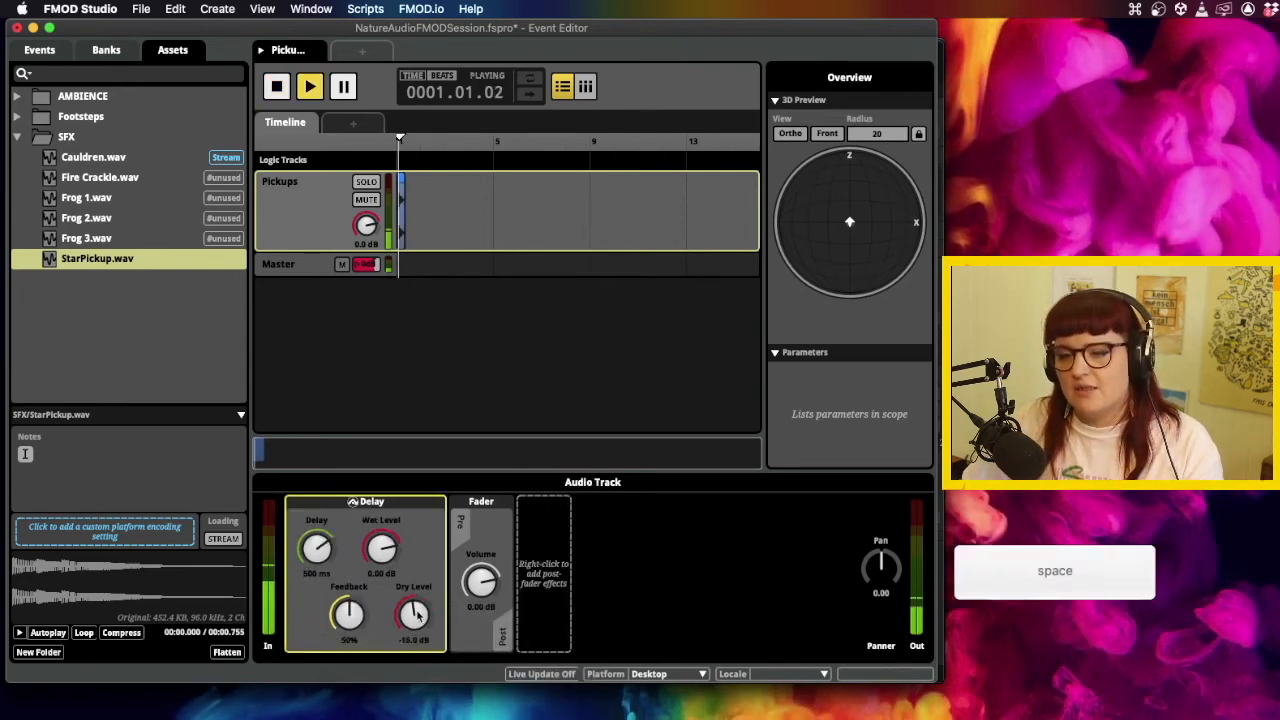
drag(349, 614, 349, 643)
drag(415, 617, 415, 590)
drag(381, 548, 381, 565)
key(space)
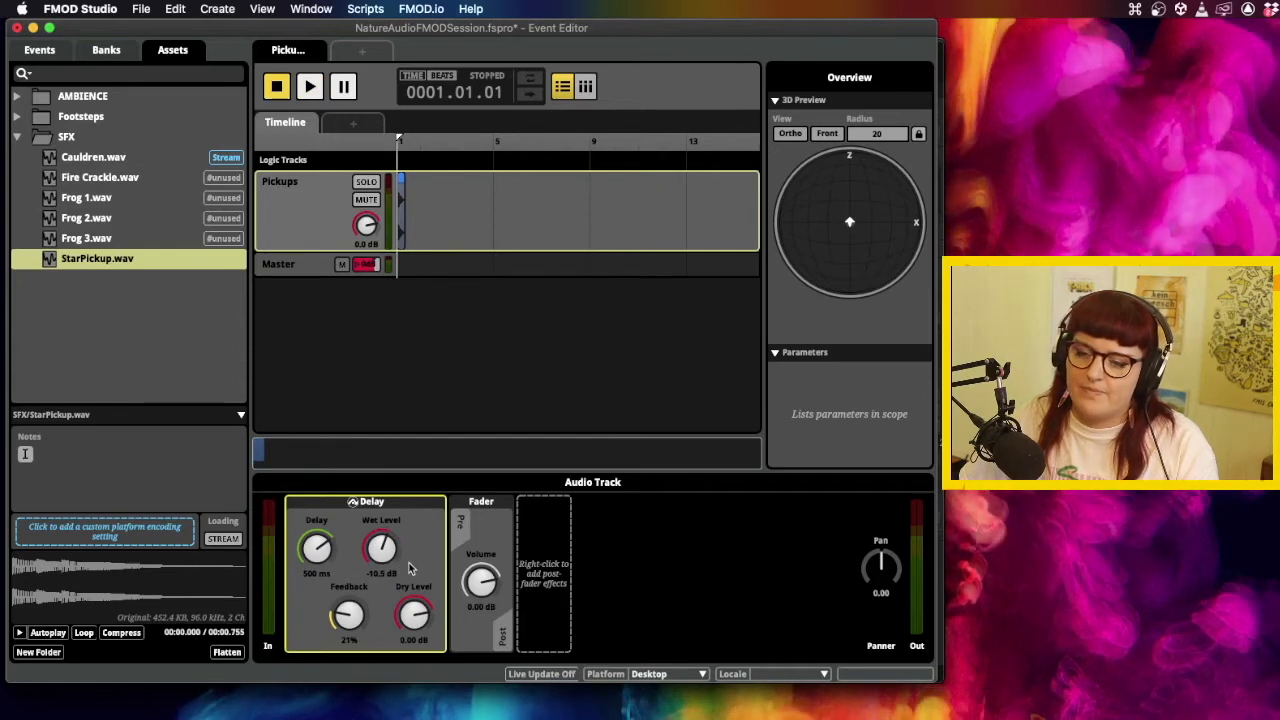
key(space)
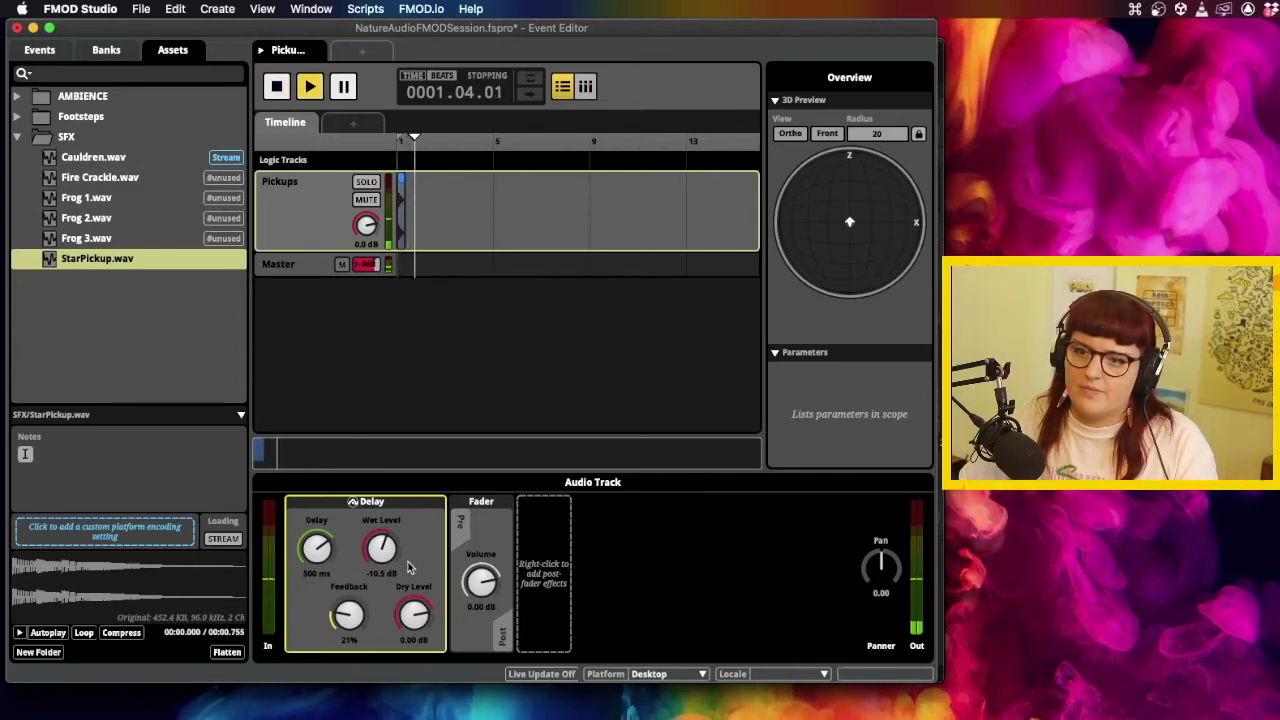
Lower the Delay's feedback to 9% and its wet level to -19.5 dB, auditioning the changes.
drag(348, 614, 348, 628)
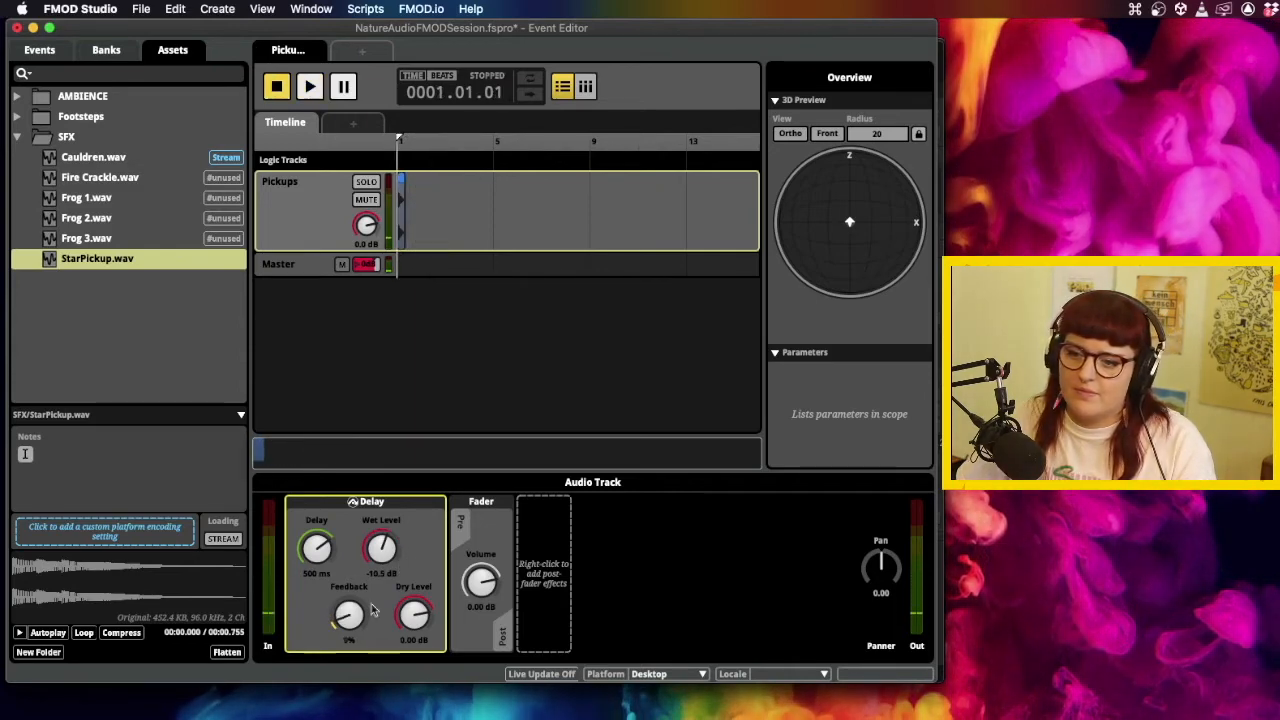
key(space)
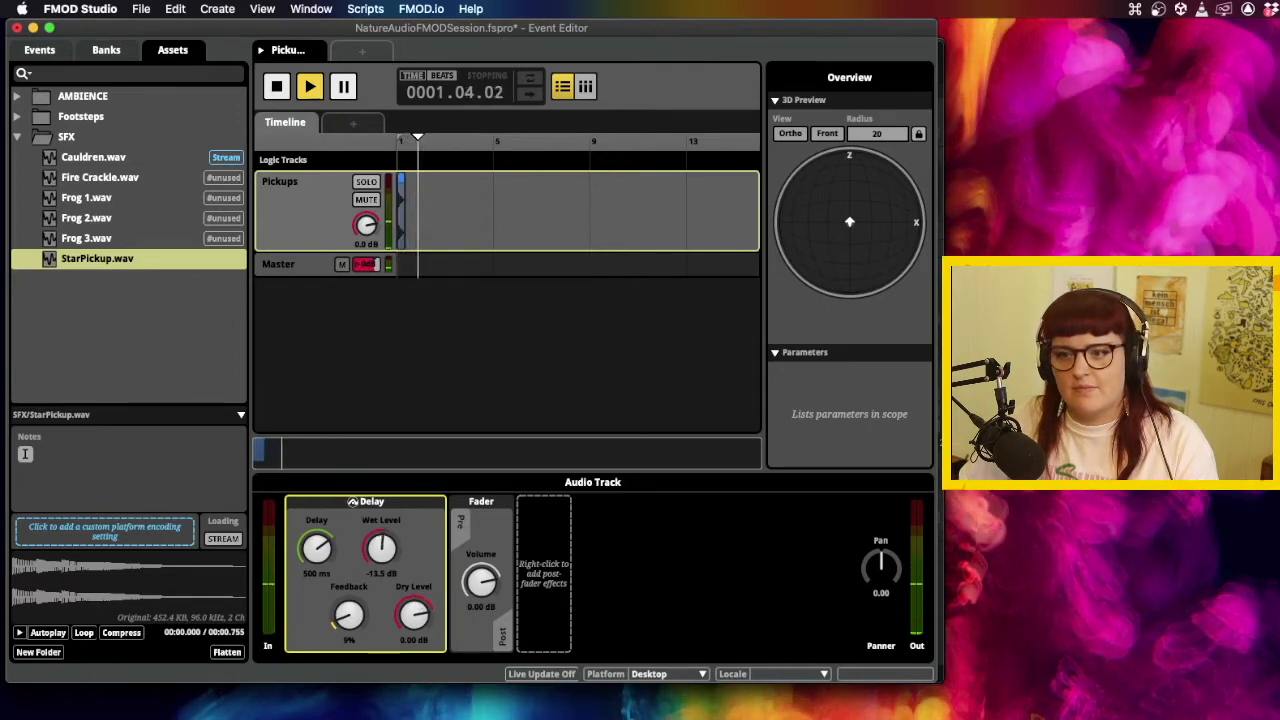
key(space)
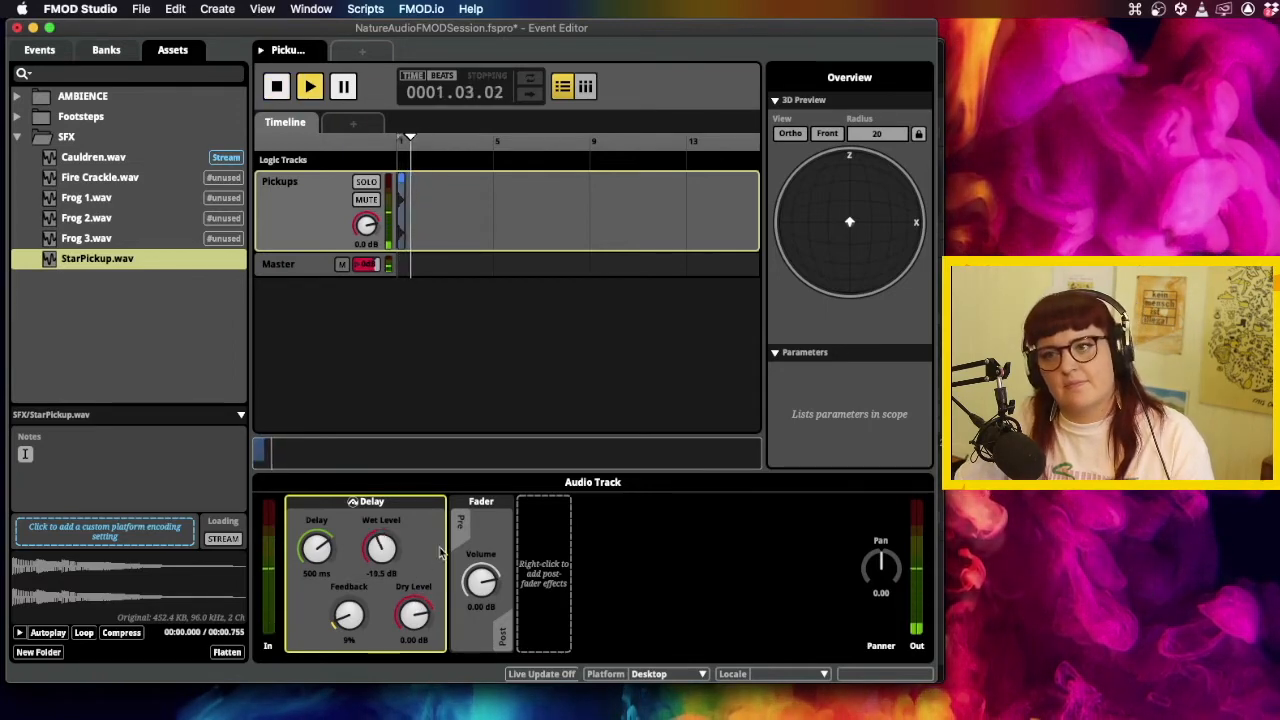
Shorten the Delay's time to 120 ms and set its wet level to -20.5 dB, auditioning between changes.
drag(383, 549, 318, 527)
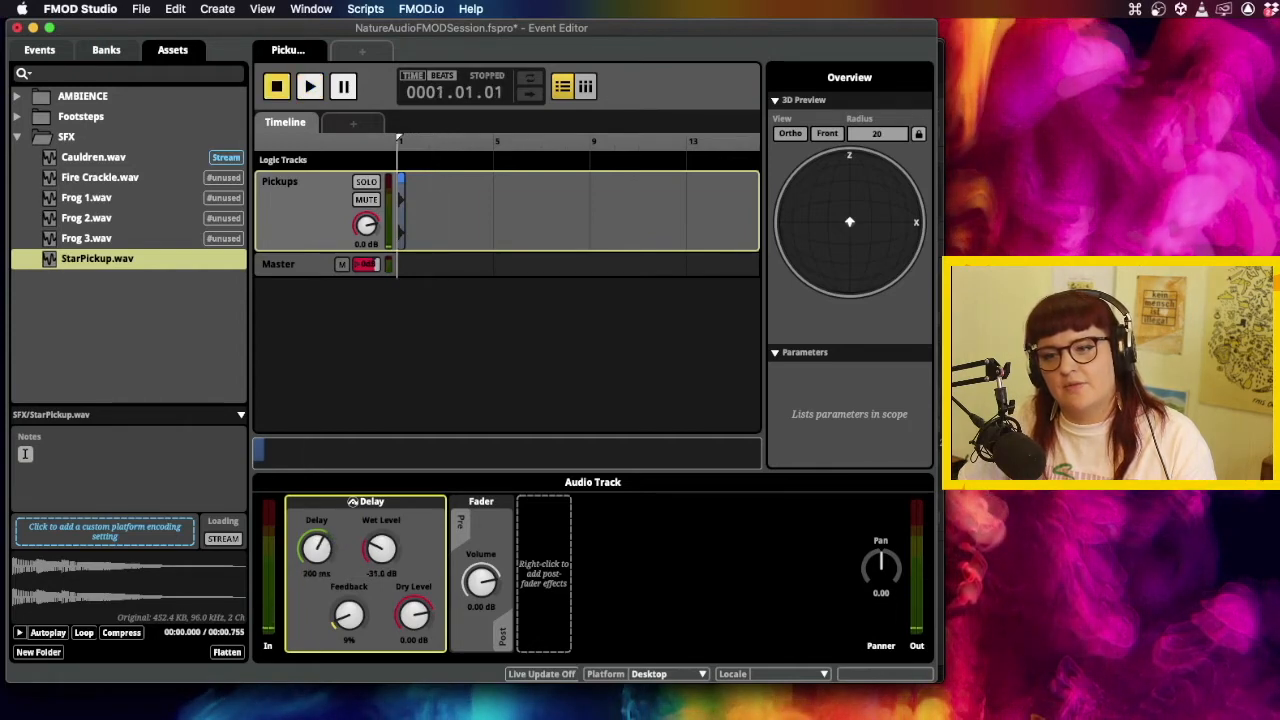
key(space)
key(space)
drag(381, 554, 382, 539)
key(space)
key(space)
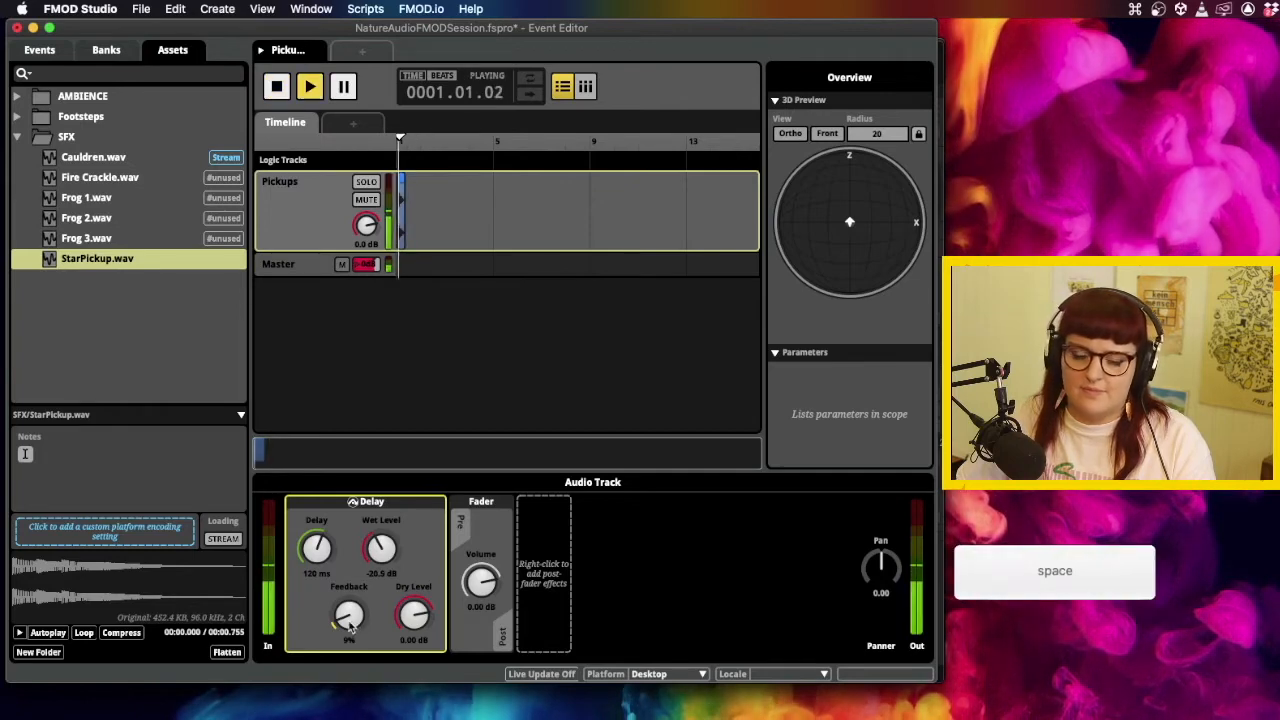
Raise the Delay's feedback to 25% and its wet level to -12.0 dB, auditioning each adjustment.
drag(350, 618, 355, 612)
key(space)
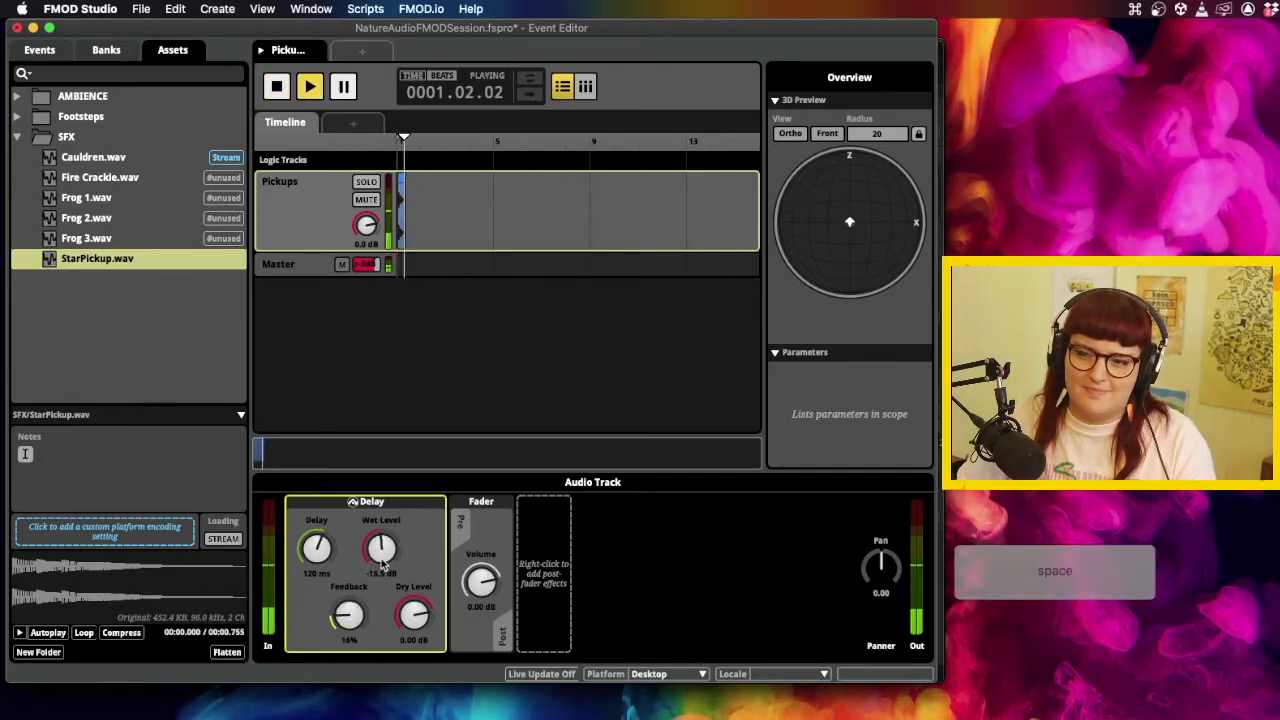
drag(384, 561, 384, 552)
key(space)
key(space)
drag(350, 617, 348, 606)
key(space)
key(space)
Set the Delay's time to 260 ms and audition the pickup sound several times.
drag(320, 560, 316, 553)
key(space)
key(space)
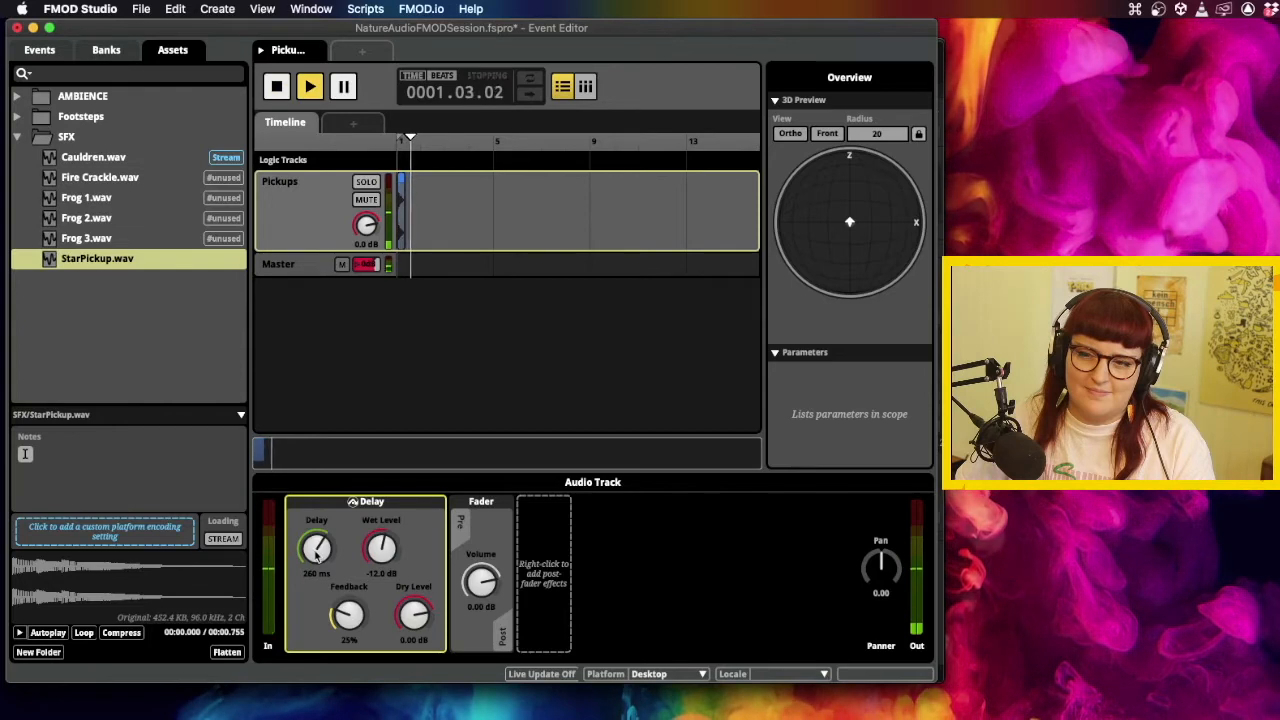
drag(316, 553, 316, 549)
key(space)
key(space)
key(space)
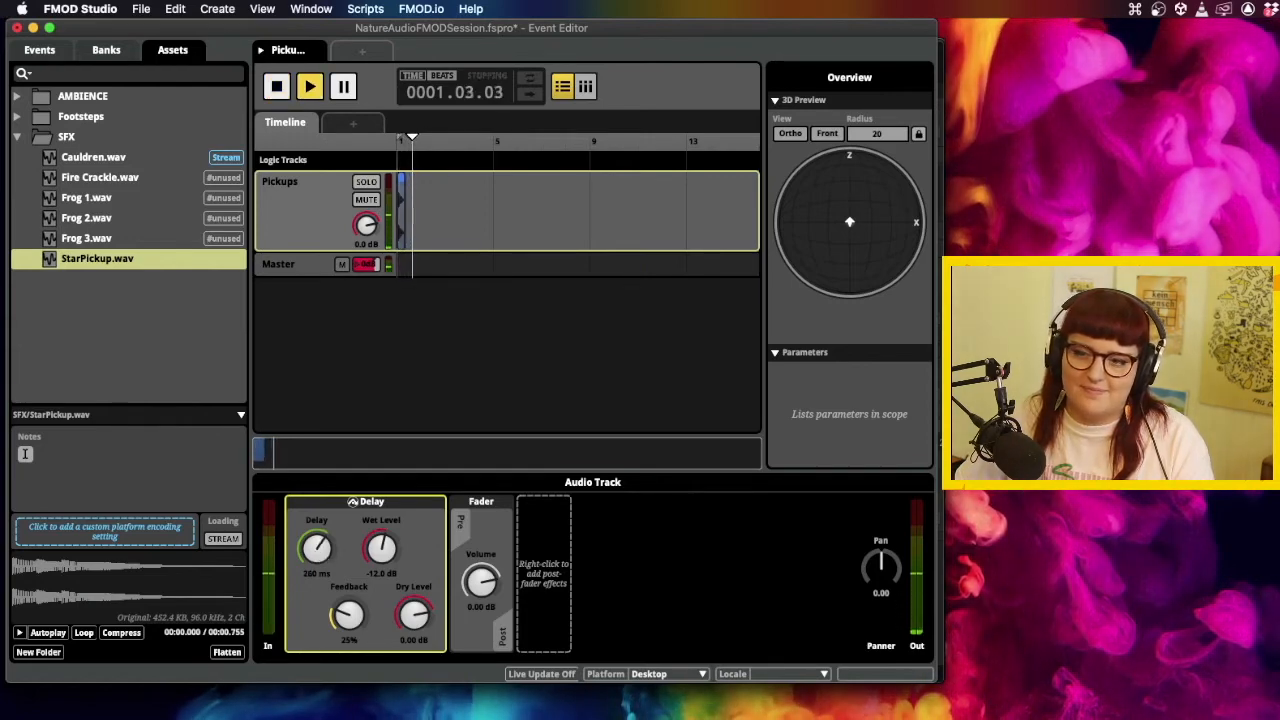
key(space)
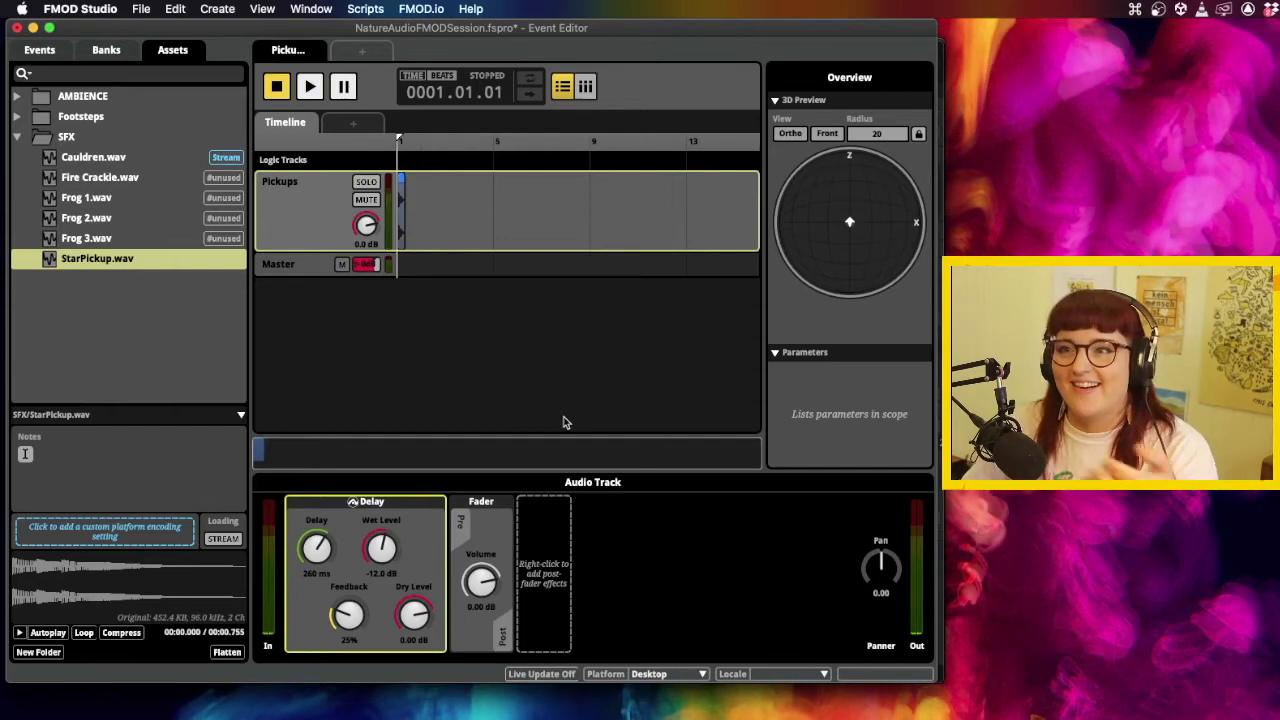
Return to the event list and create another 3D timeline event below Pickups.
click(444, 384)
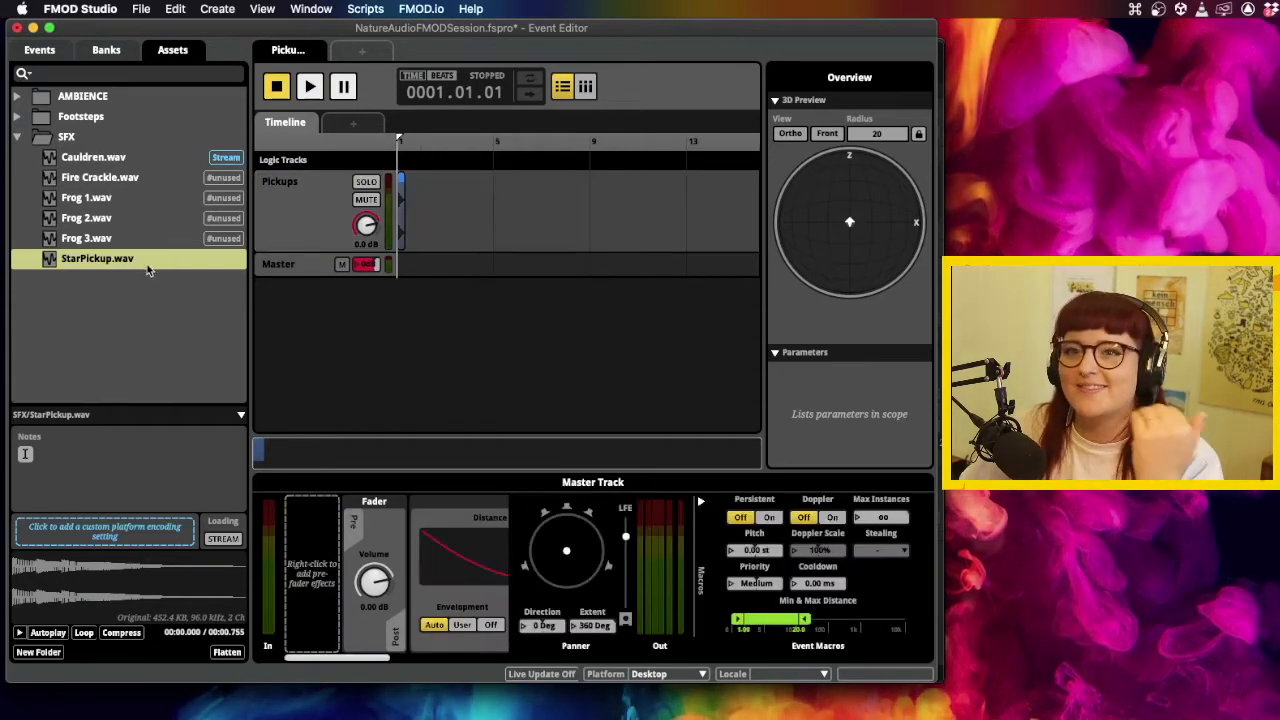
click(41, 60)
click(40, 52)
right_click(87, 260)
mouse_move(128, 268)
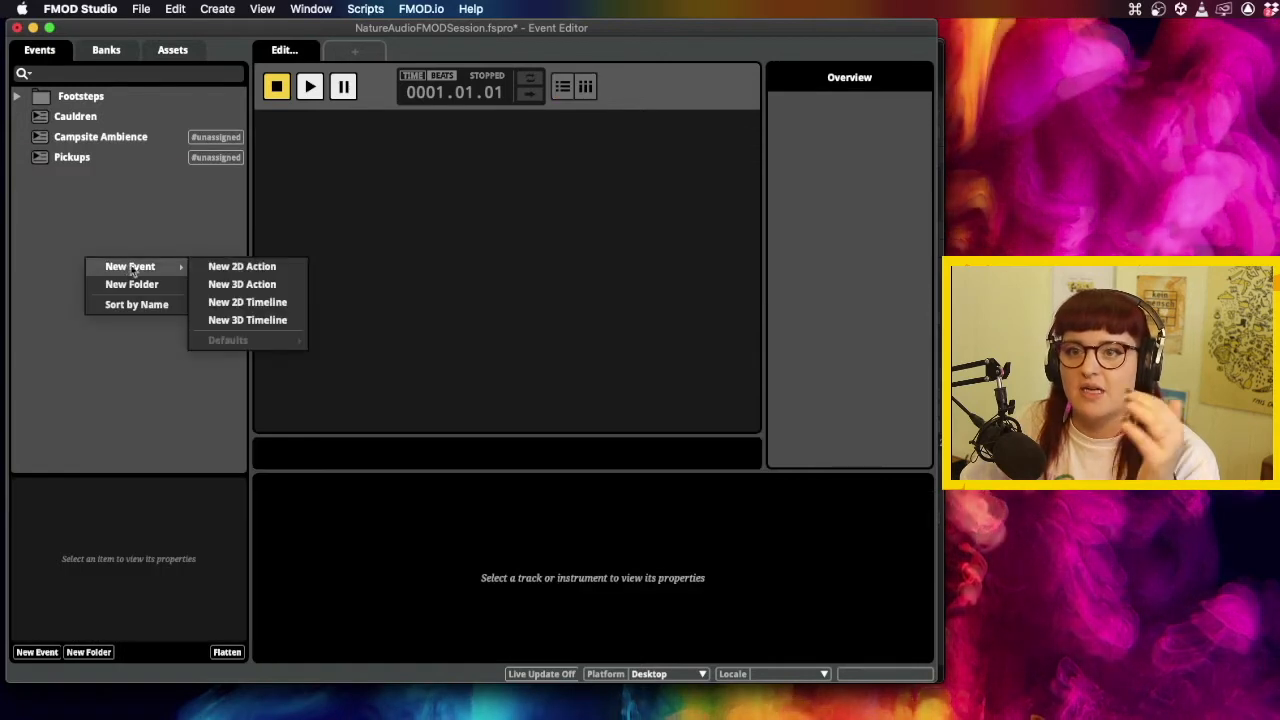
click(258, 320)
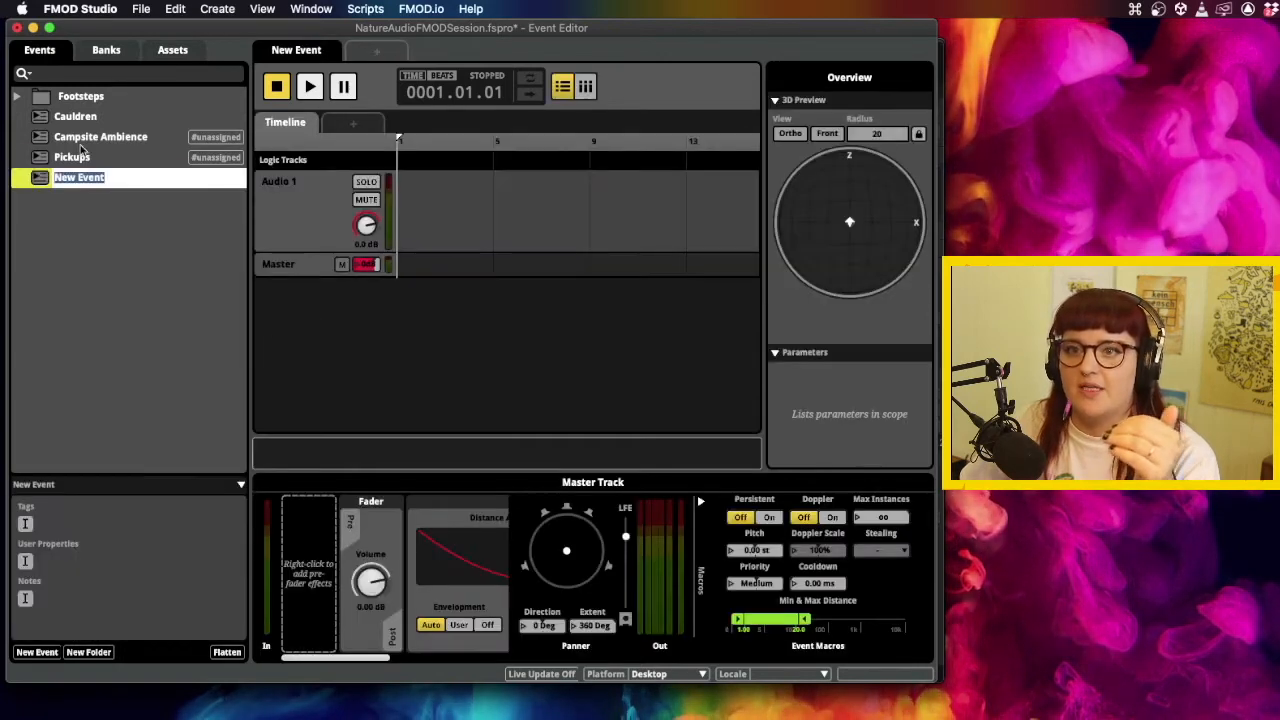
Name the new event "FrogsCroak".
text(Frog )
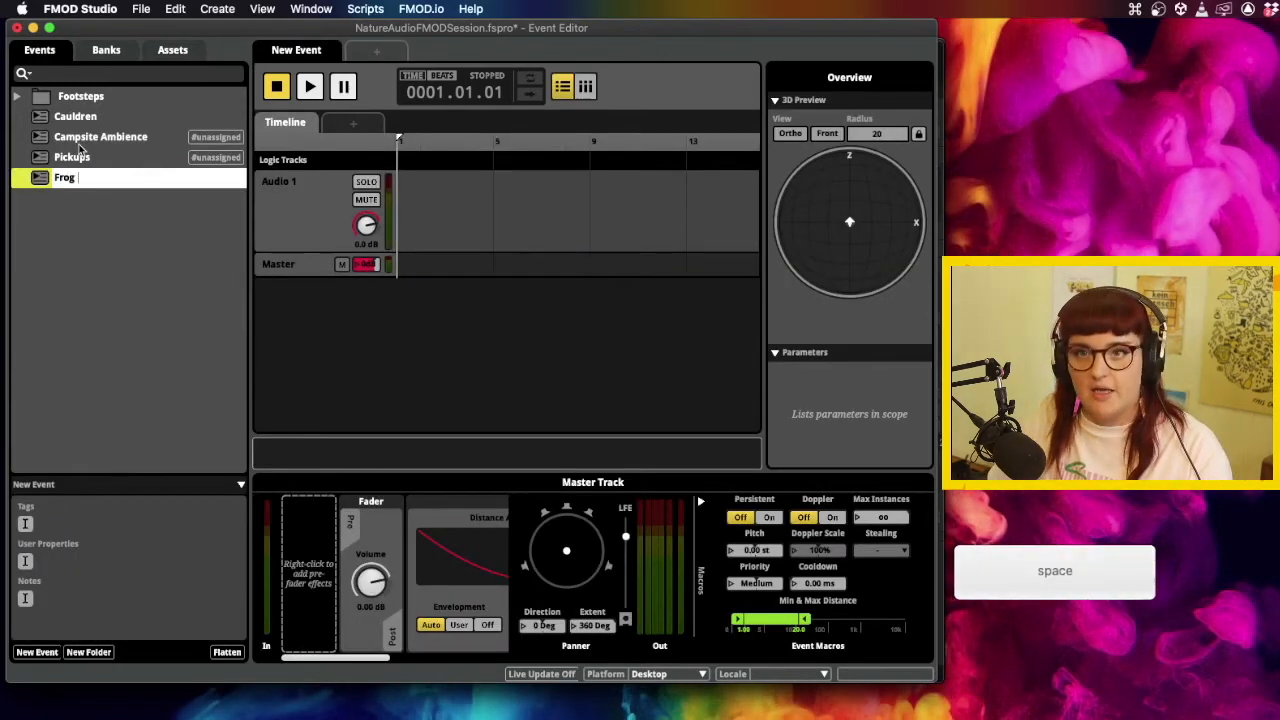
text(Event)
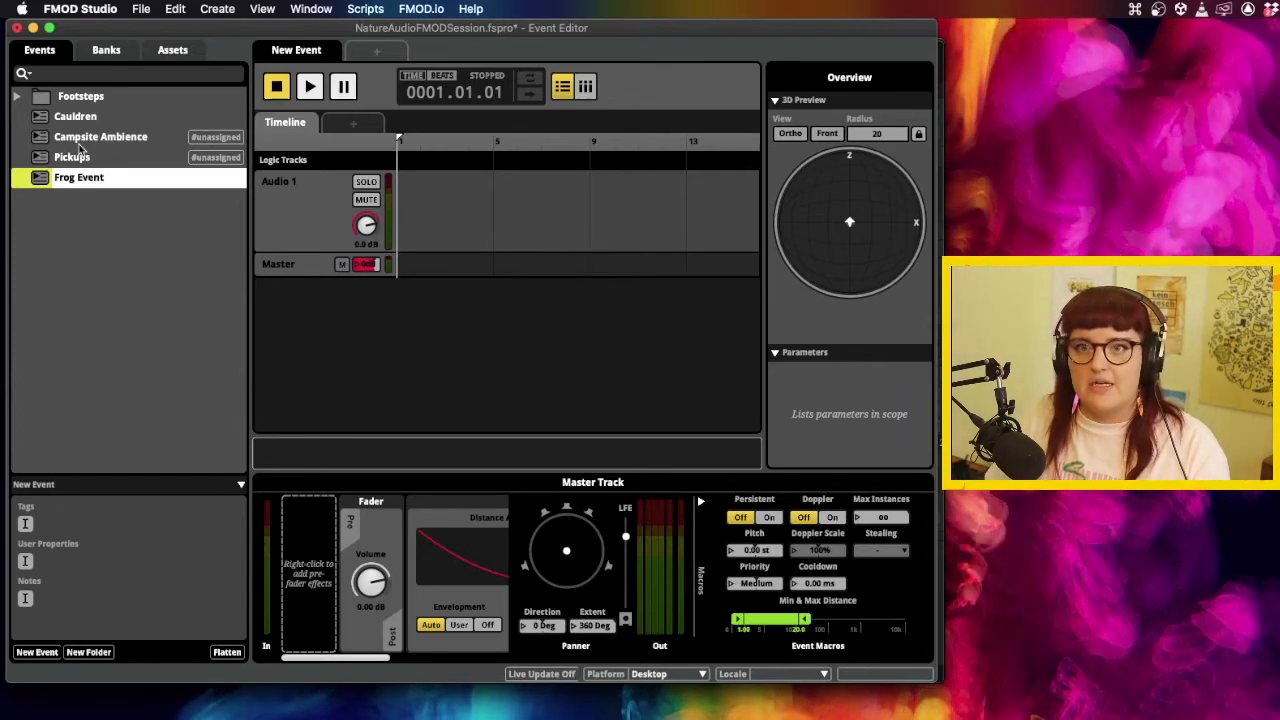
key(BackSpace)
key(BackSpace)
key(BackSpace)
text(sCroa)
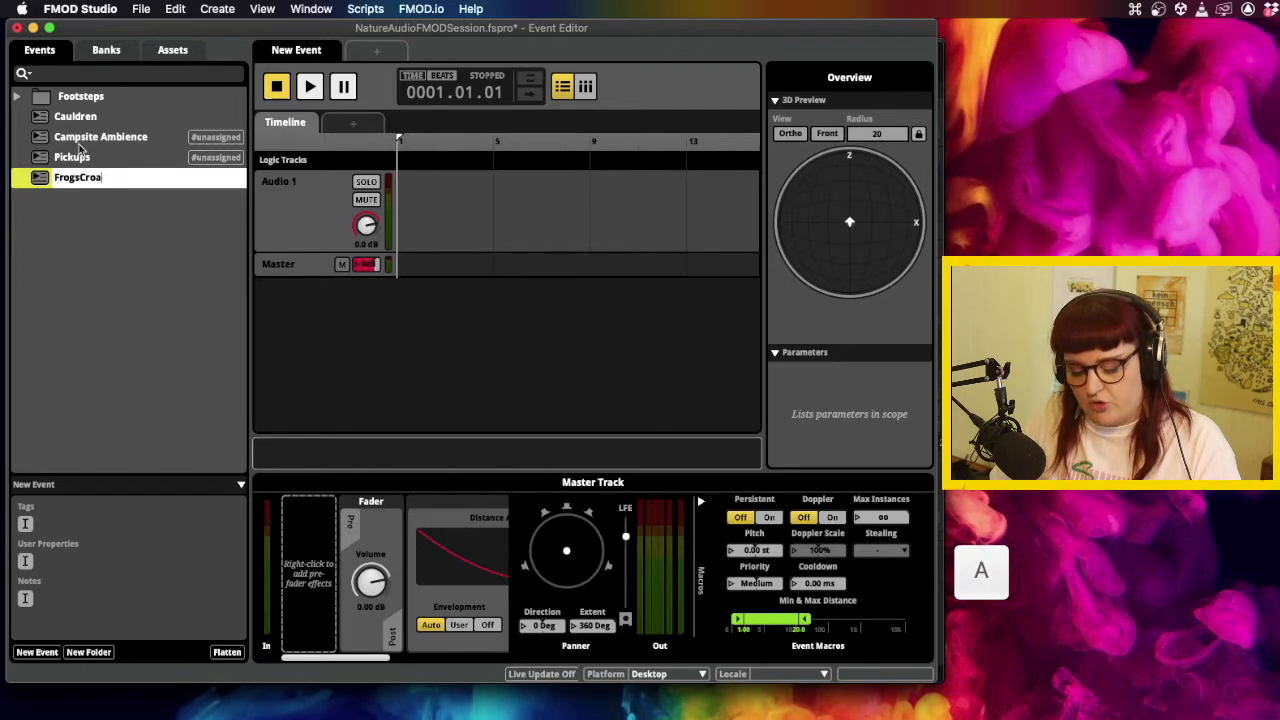
text(k)
key(Return)
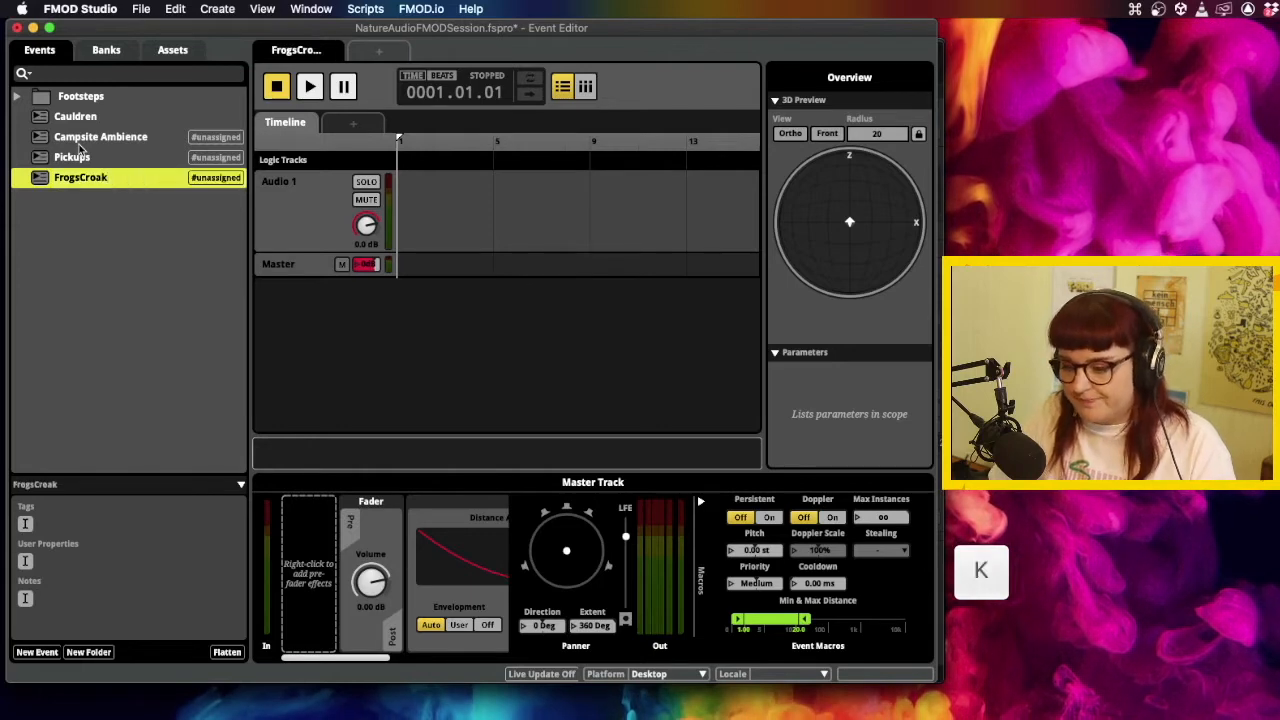
Rename the event's audio track to "Frogs Croak".
click(280, 195)
double_click(279, 181)
text(Fro)
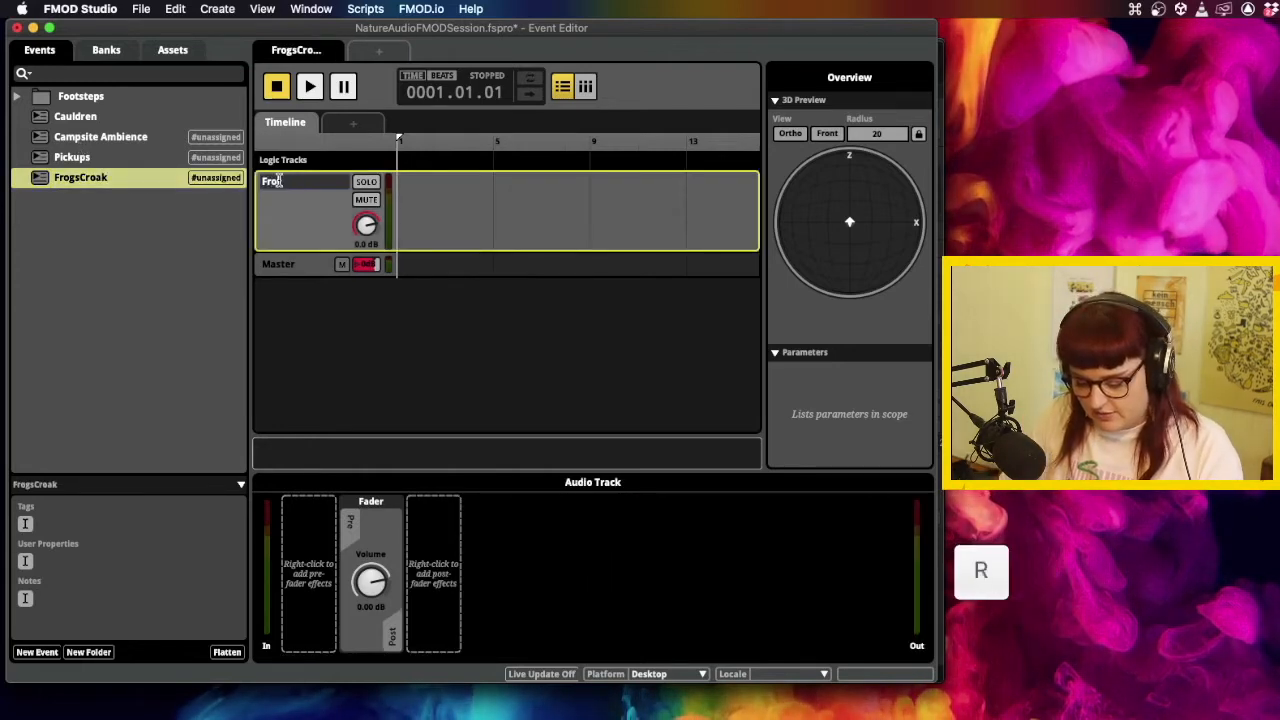
text(gs Croak)
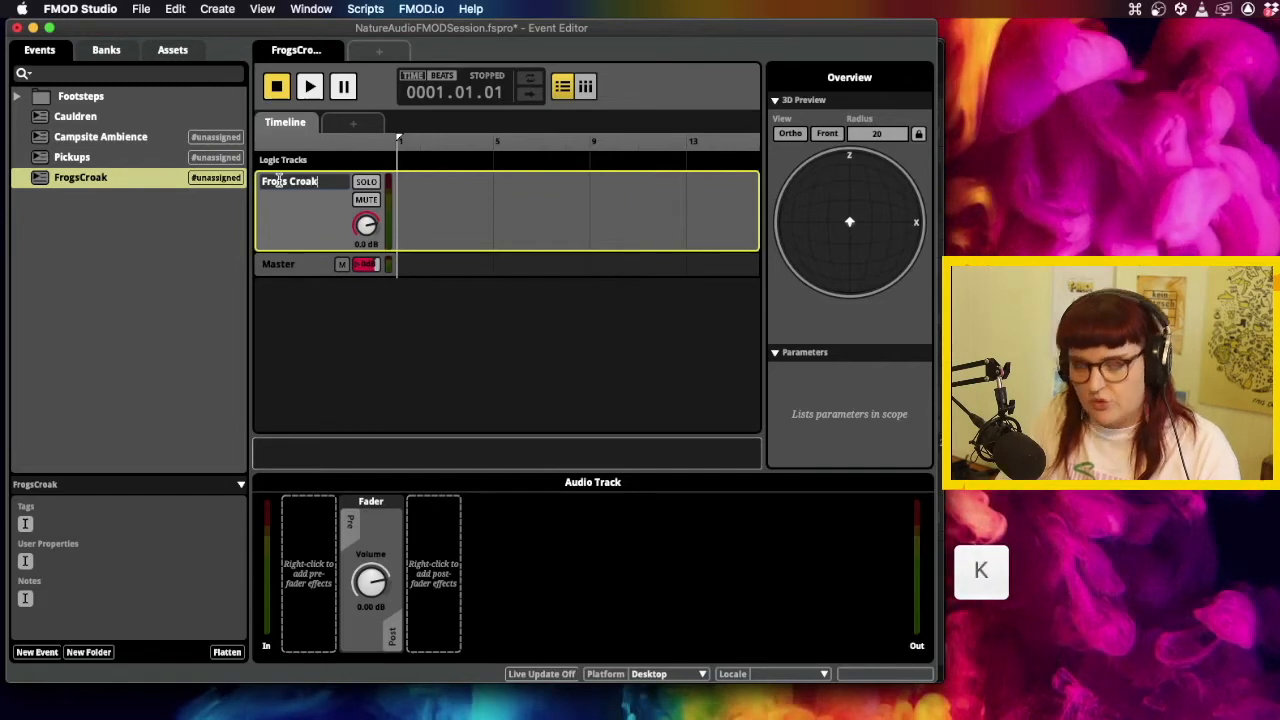
key(Return)
Add a scatterer instrument at the start of the Frogs Croak track.
click(408, 199)
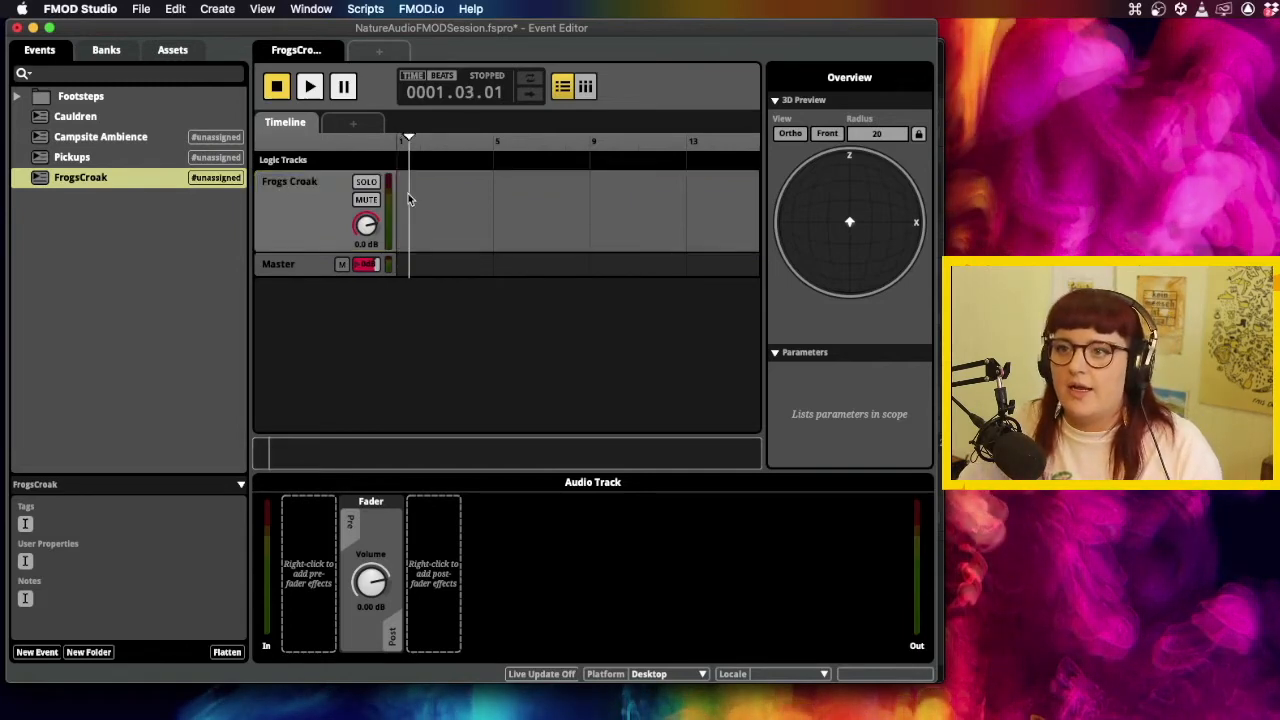
drag(410, 140, 394, 142)
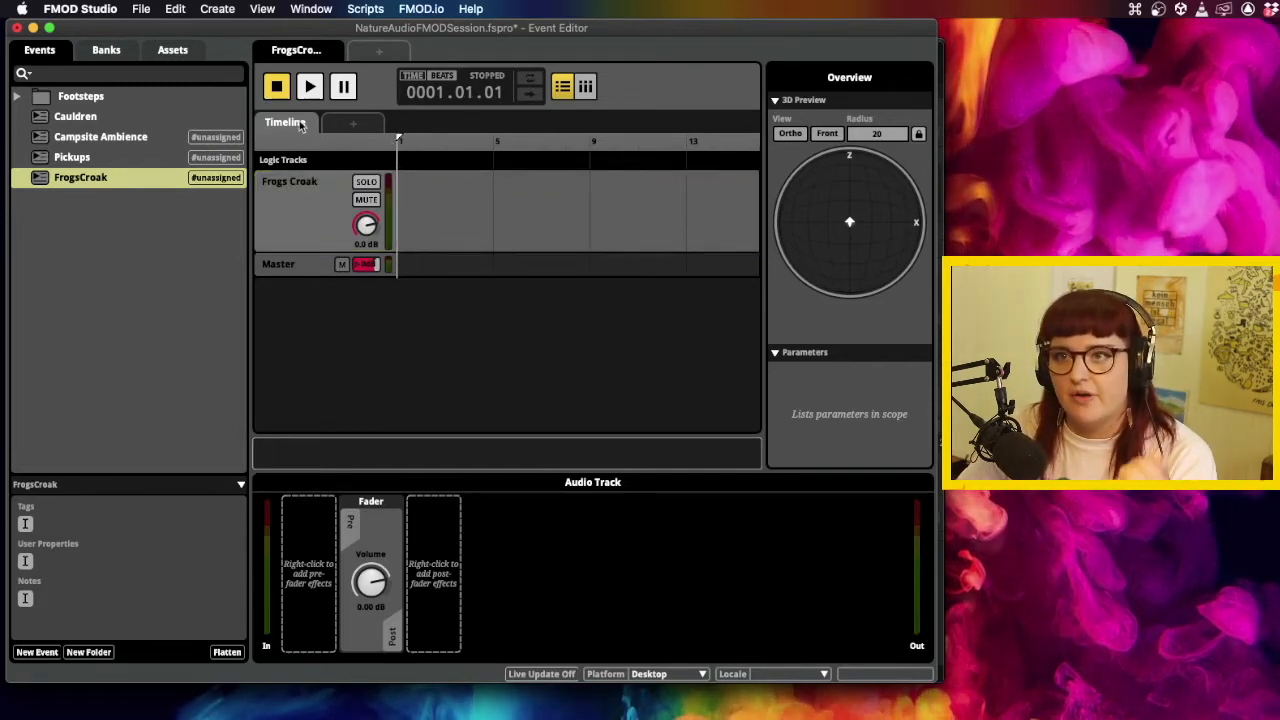
right_click(402, 187)
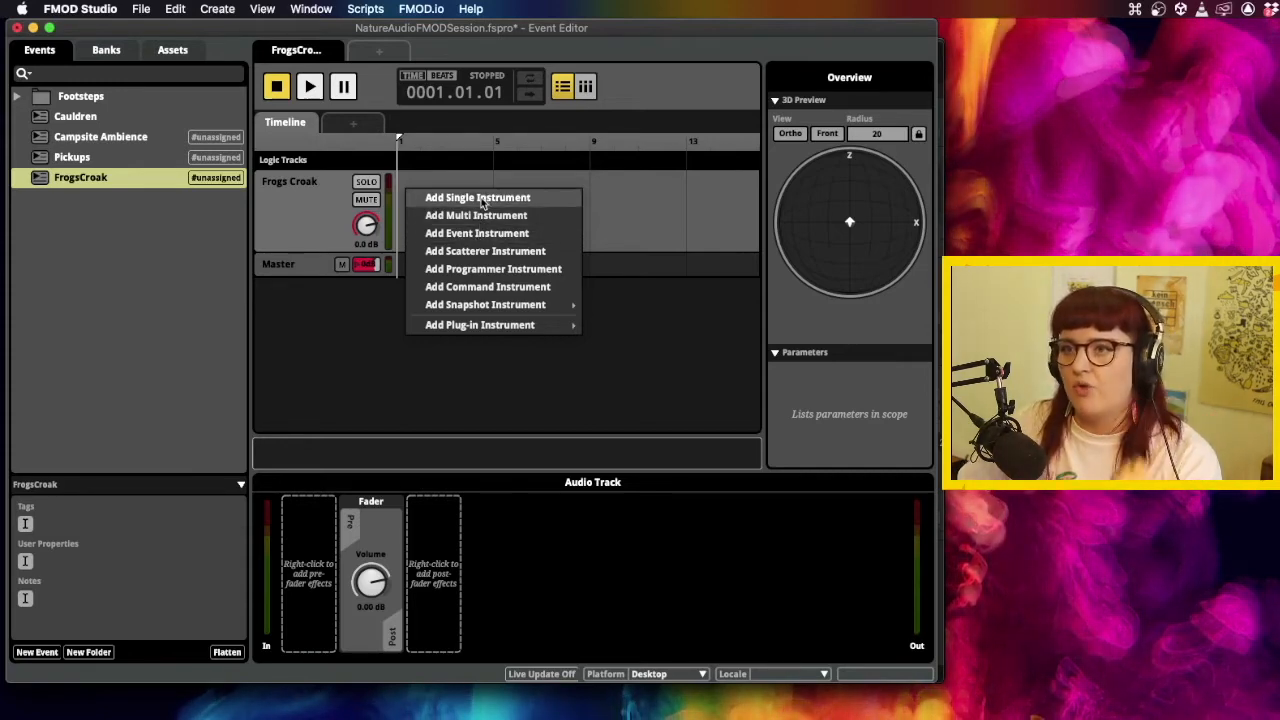
click(494, 253)
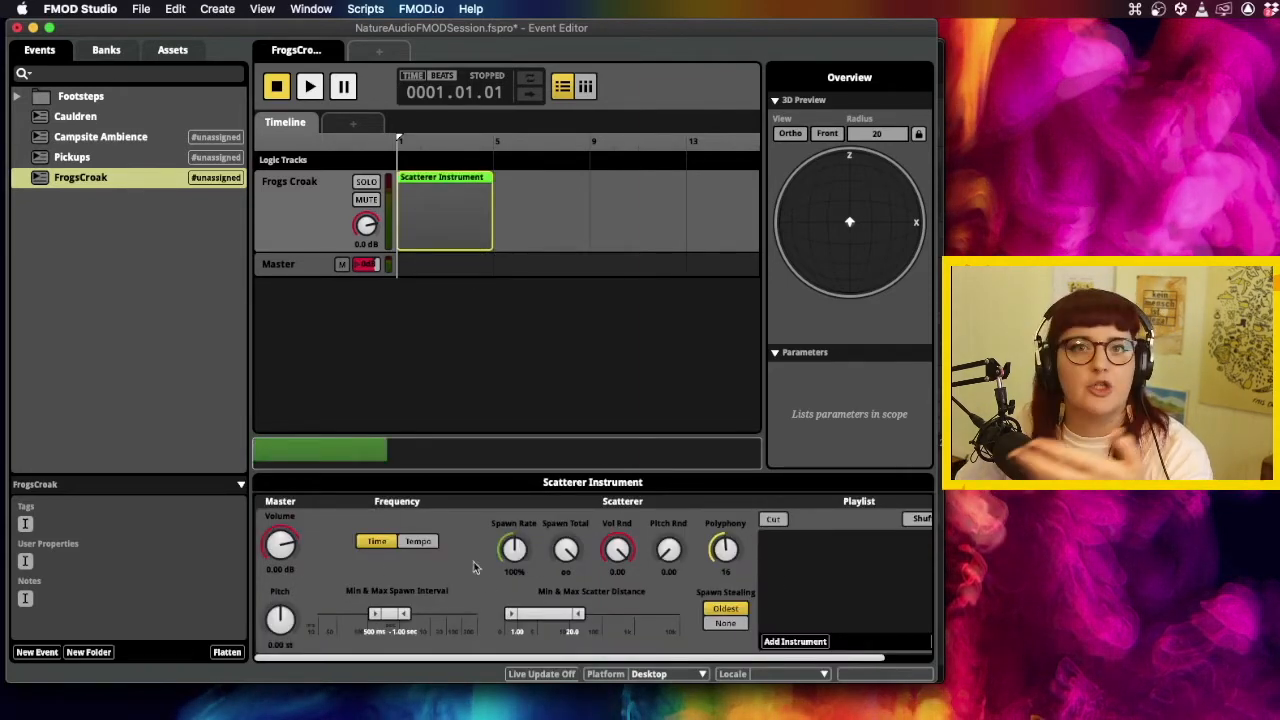
Add the assets Frog 1.wav, Frog 2.wav and Frog 3.wav to the scatterer instrument's playlist.
click(171, 55)
click(103, 200)
ctrl+click(103, 246)
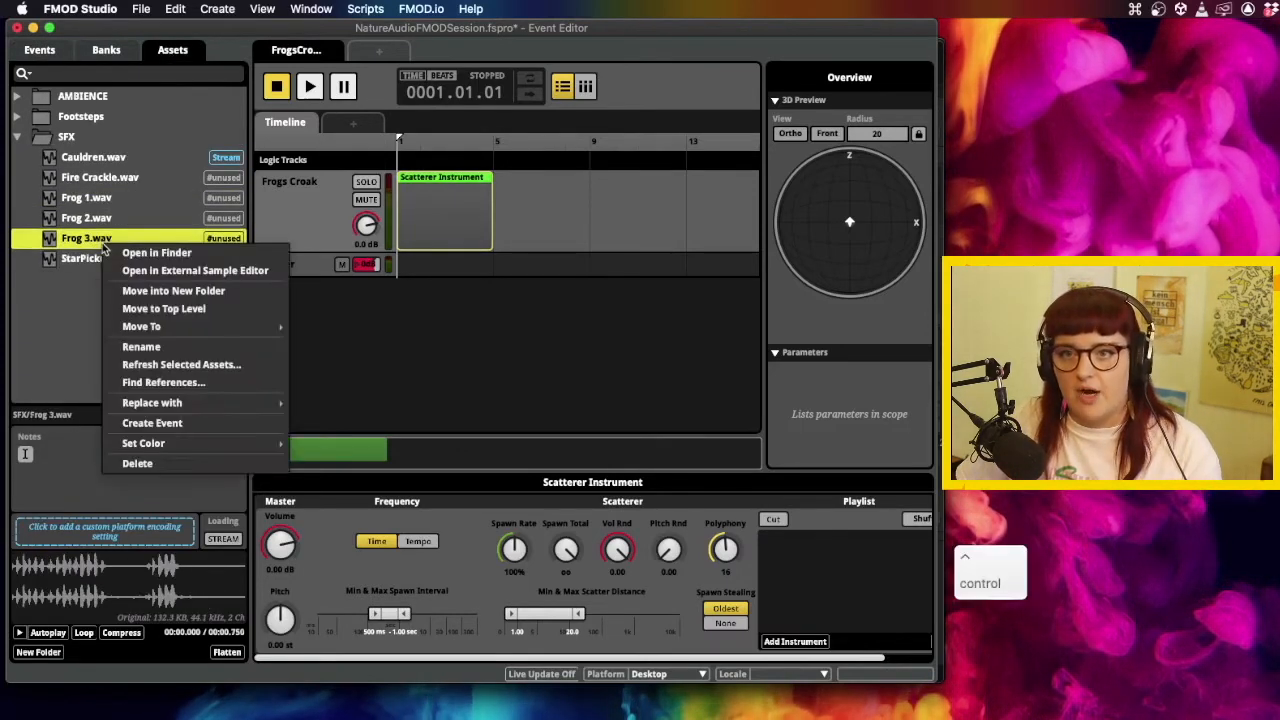
click(101, 203)
super+click(101, 200)
super+click(104, 220)
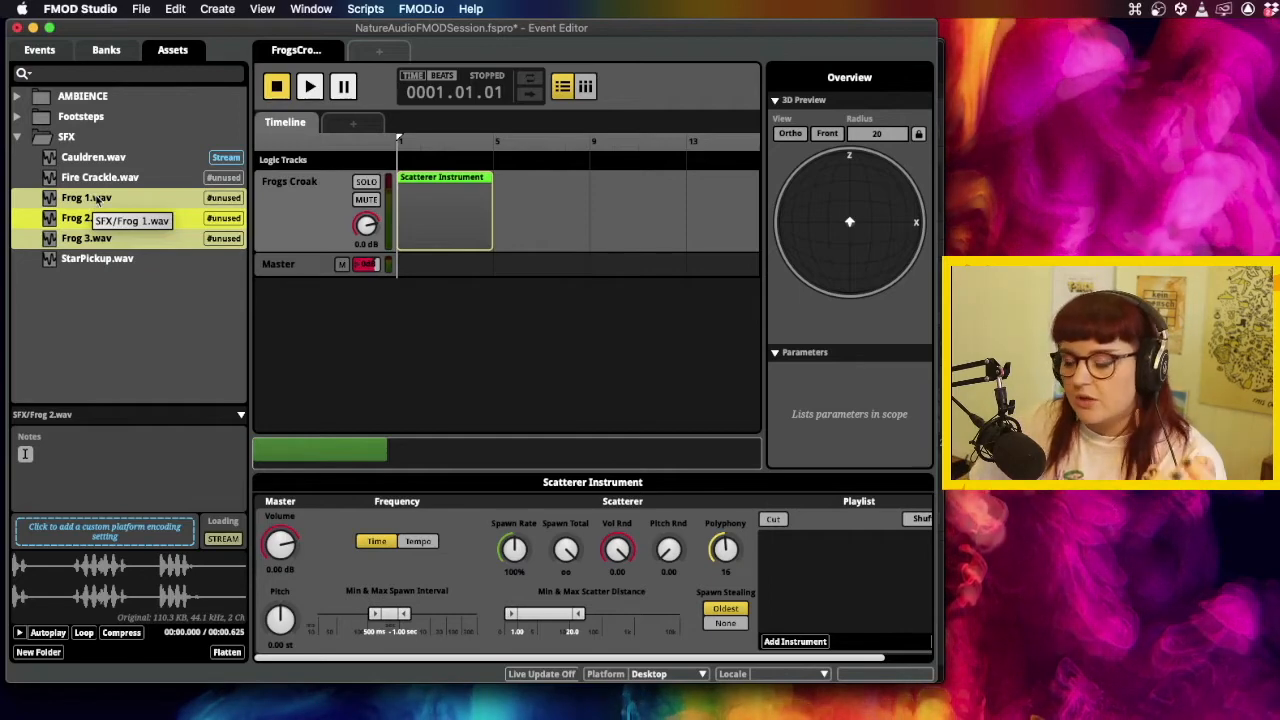
drag(97, 198, 440, 205)
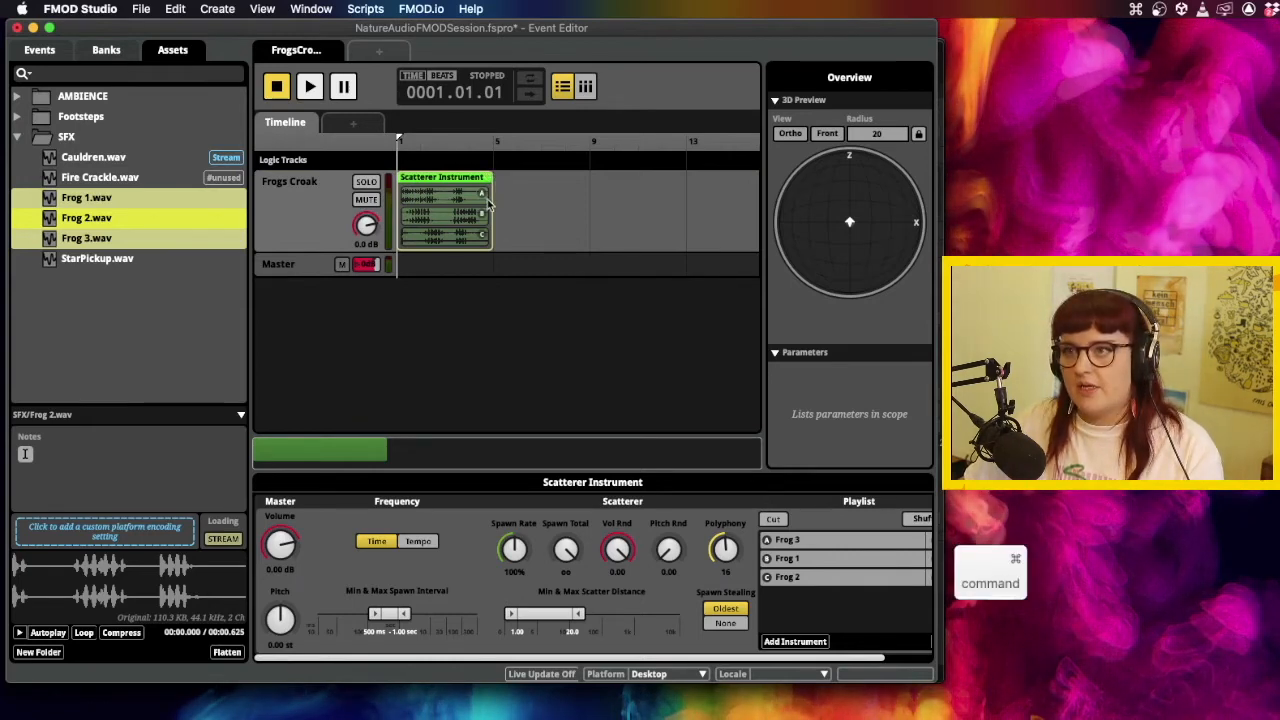
Set the scatterer's spawn interval to 28.0 ms minimum and 950 ms maximum, and its spawn rate to 32%.
scroll(487, 205, up, 6)
scroll(487, 205, right, 1)
scroll(487, 205, down, 3)
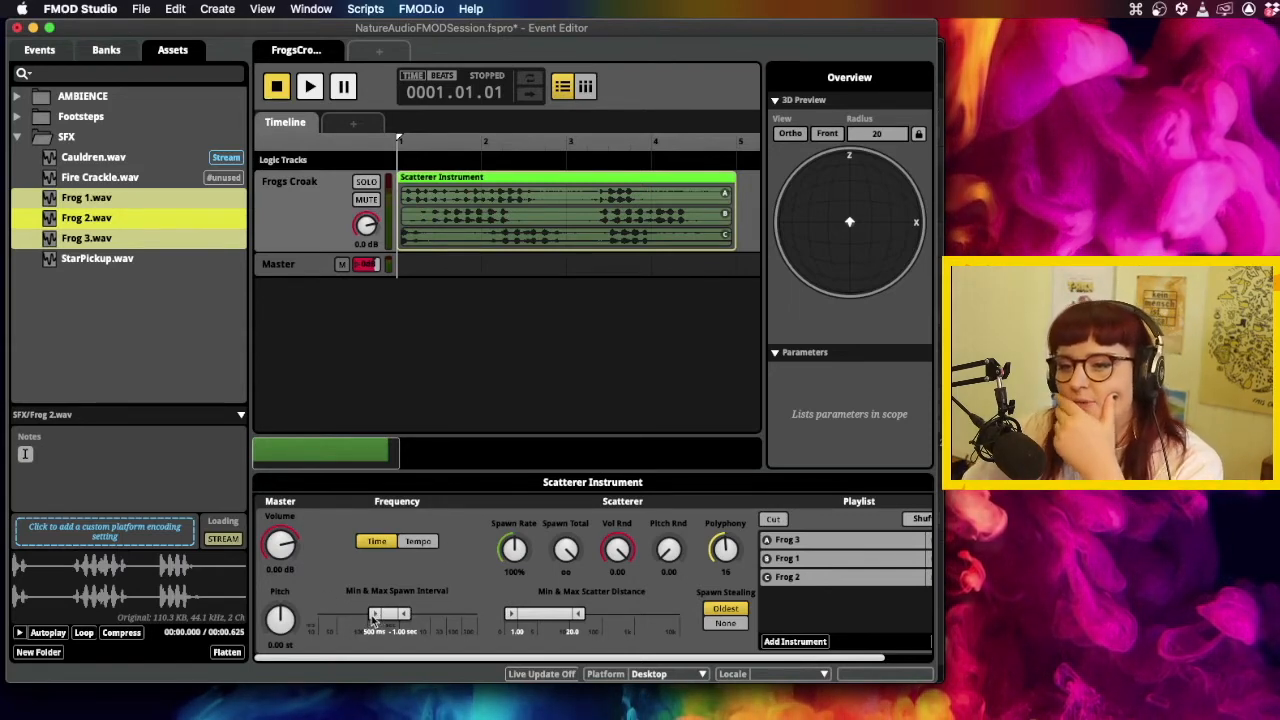
drag(375, 621, 321, 621)
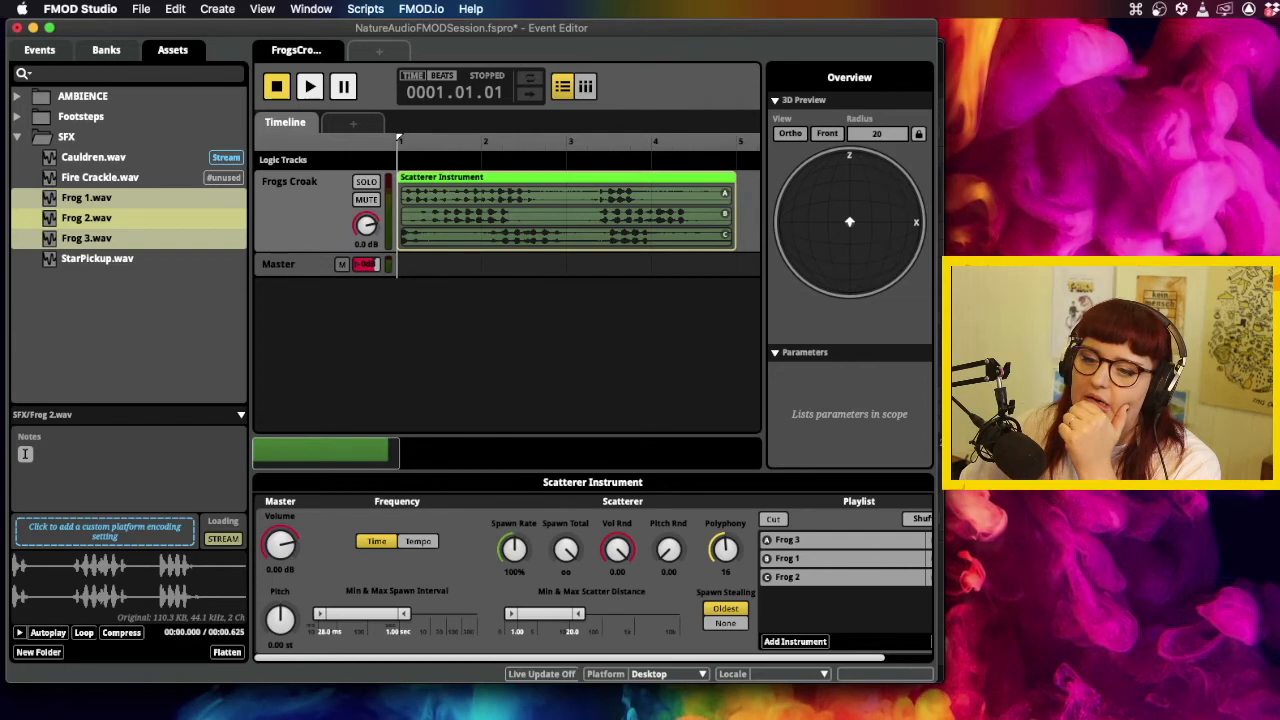
drag(404, 614, 402, 614)
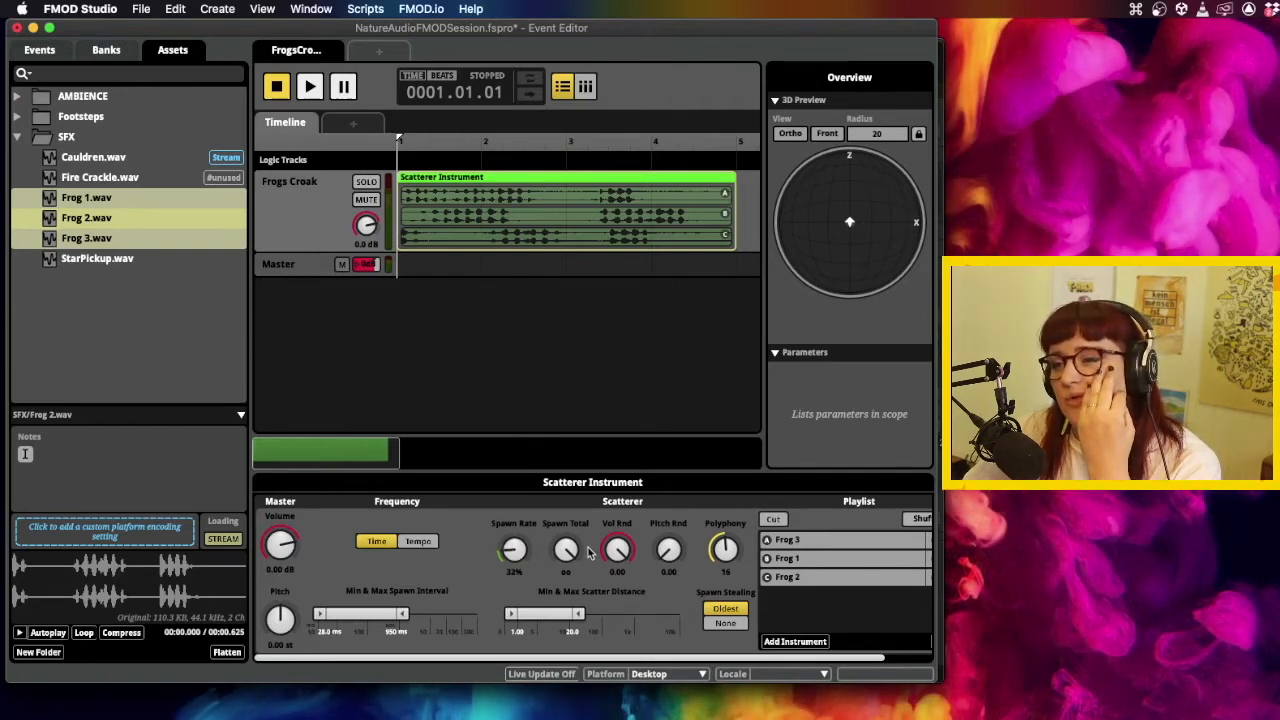
Set the scatterer's volume randomization to -12.0 and audition the frog croaks.
drag(617, 551, 617, 525)
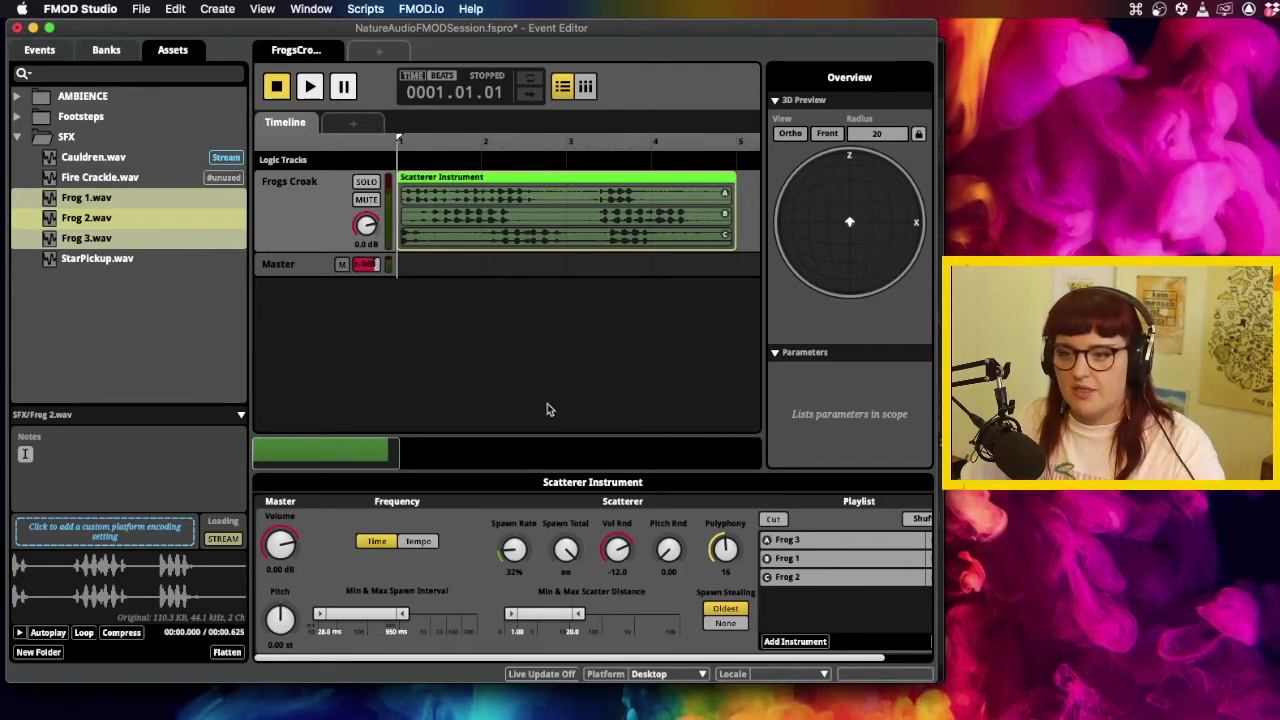
key(space)
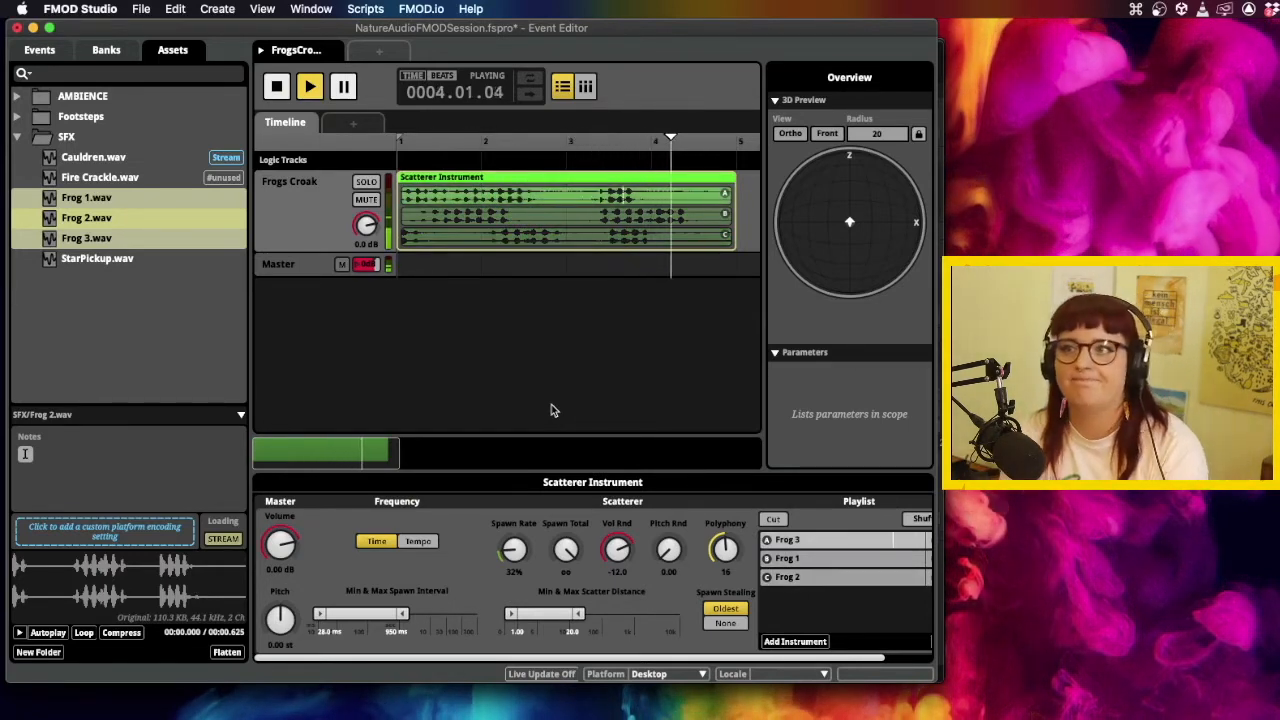
key(space)
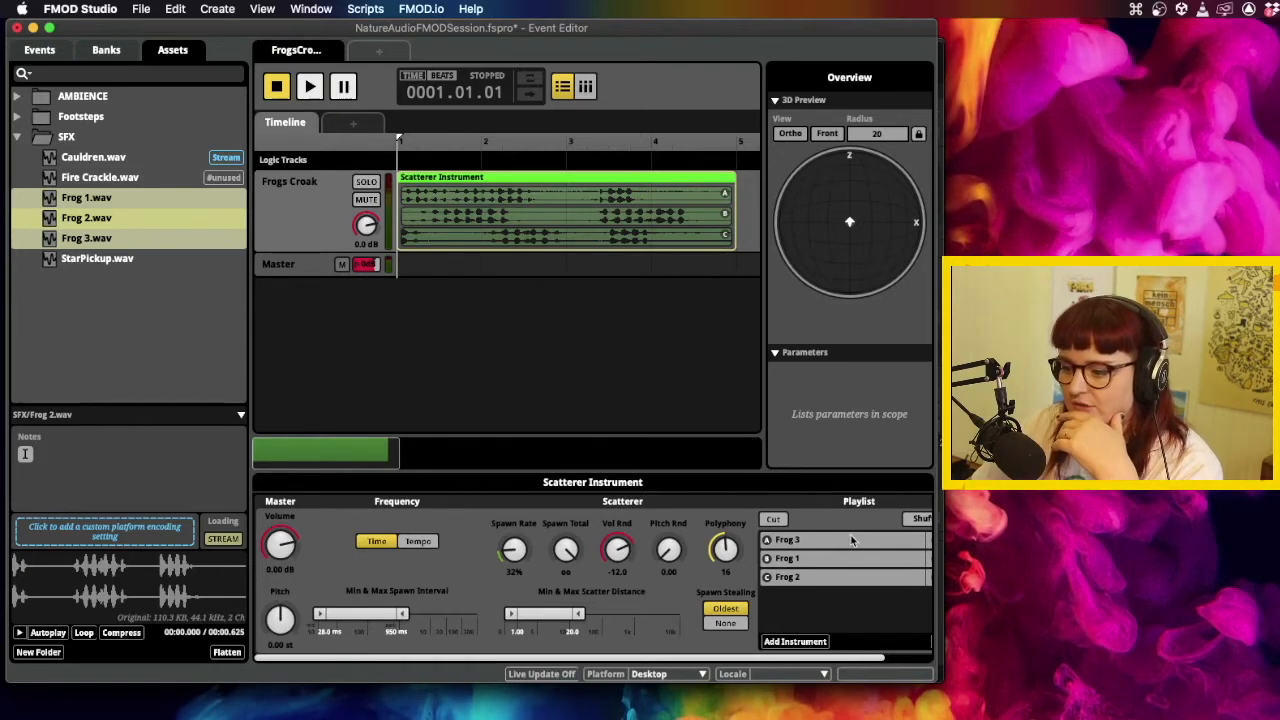
Add a loop region spanning the whole scatterer instrument and audition the looping croaks.
right_click(449, 165)
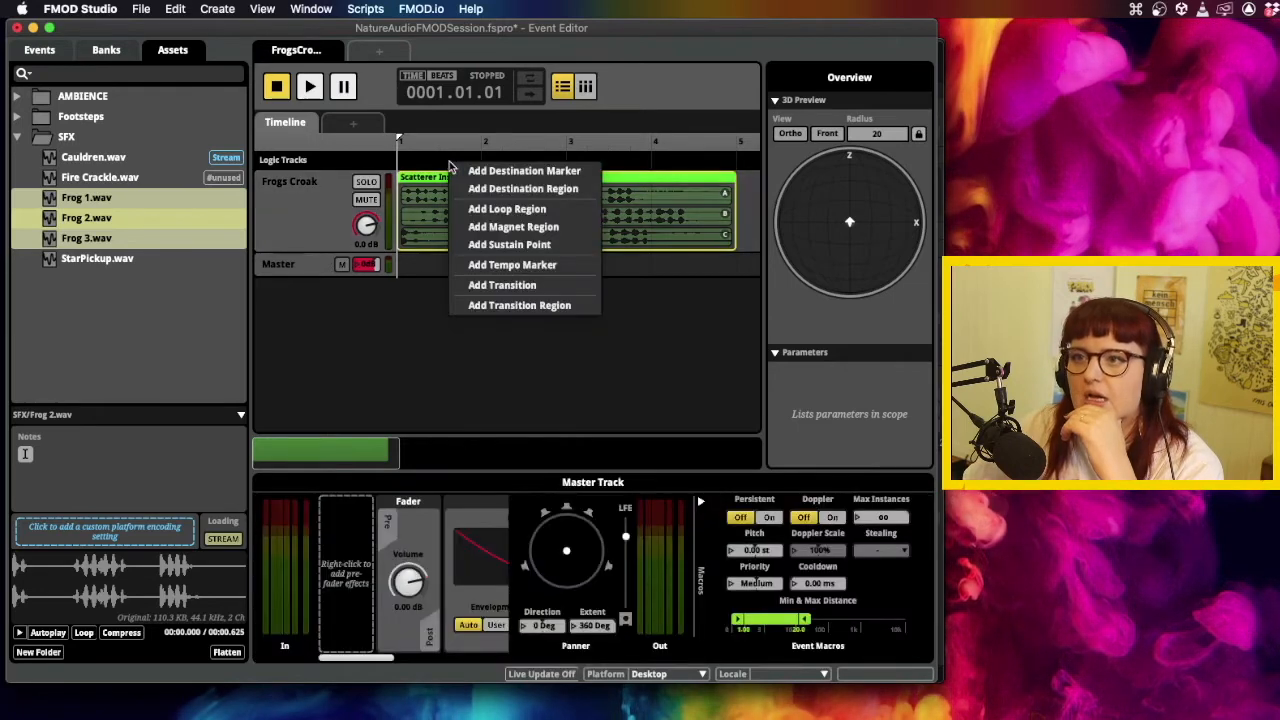
click(525, 210)
drag(485, 161, 662, 162)
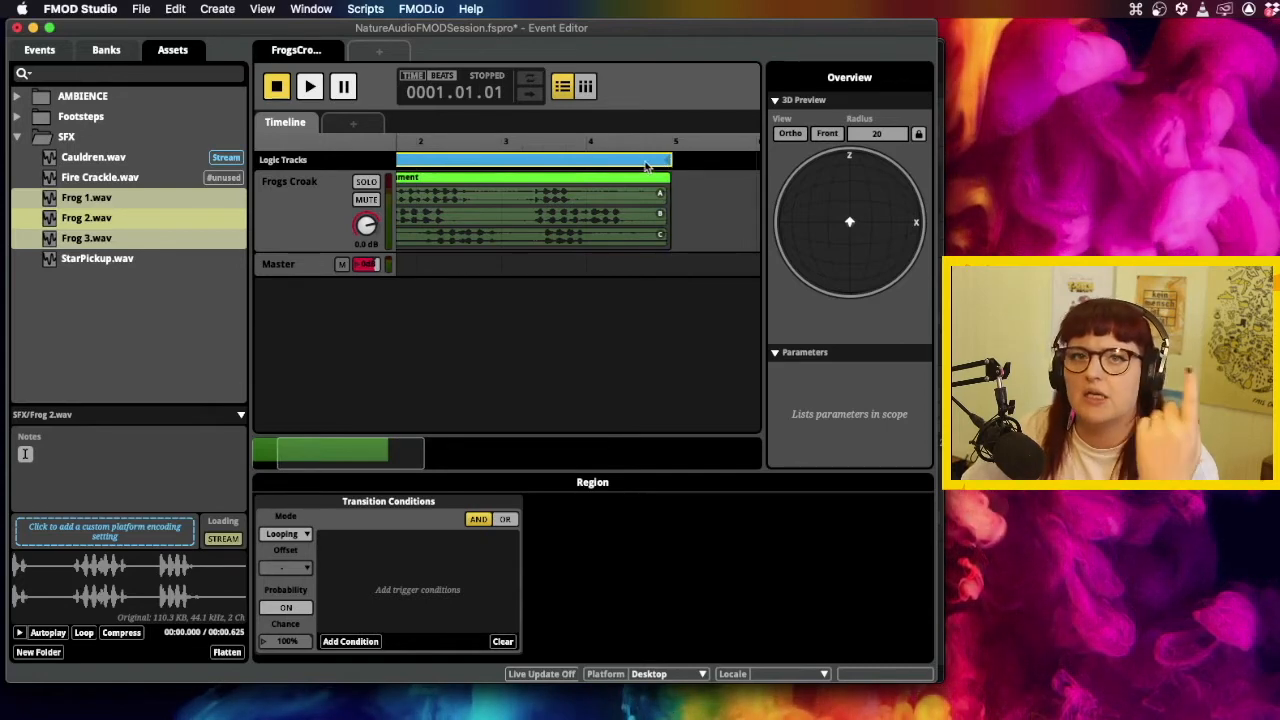
click(444, 188)
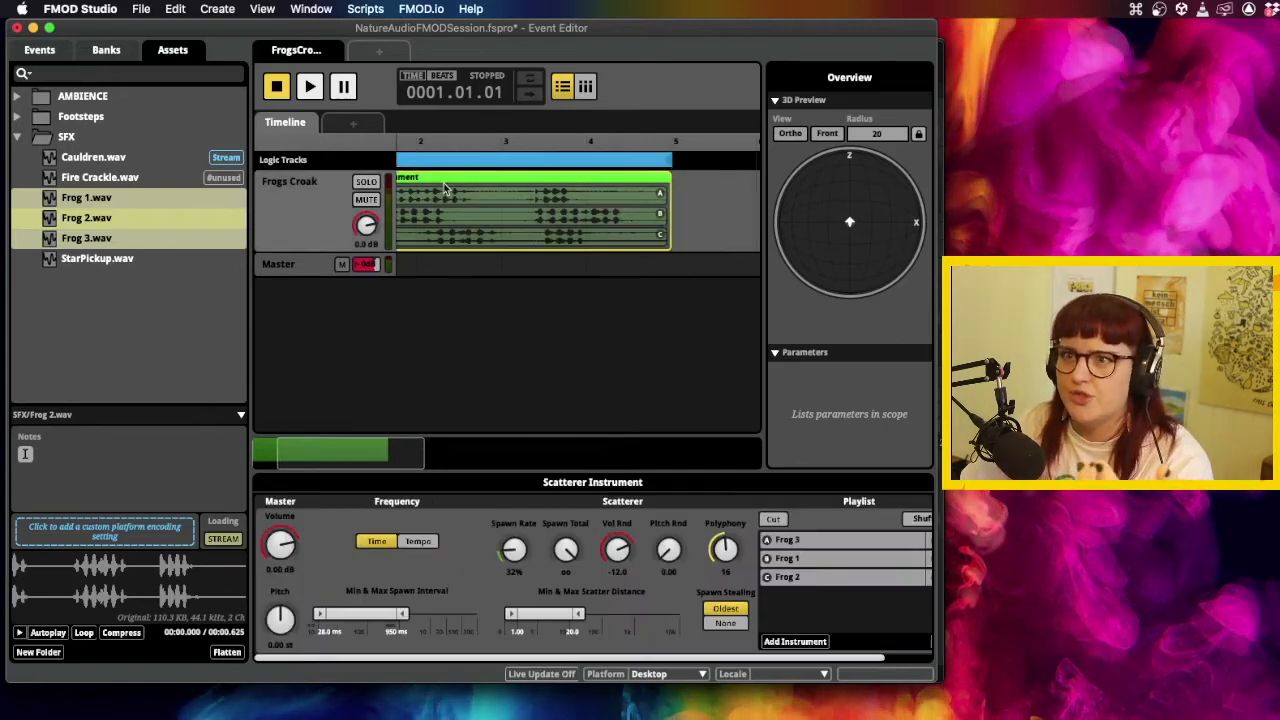
key(space)
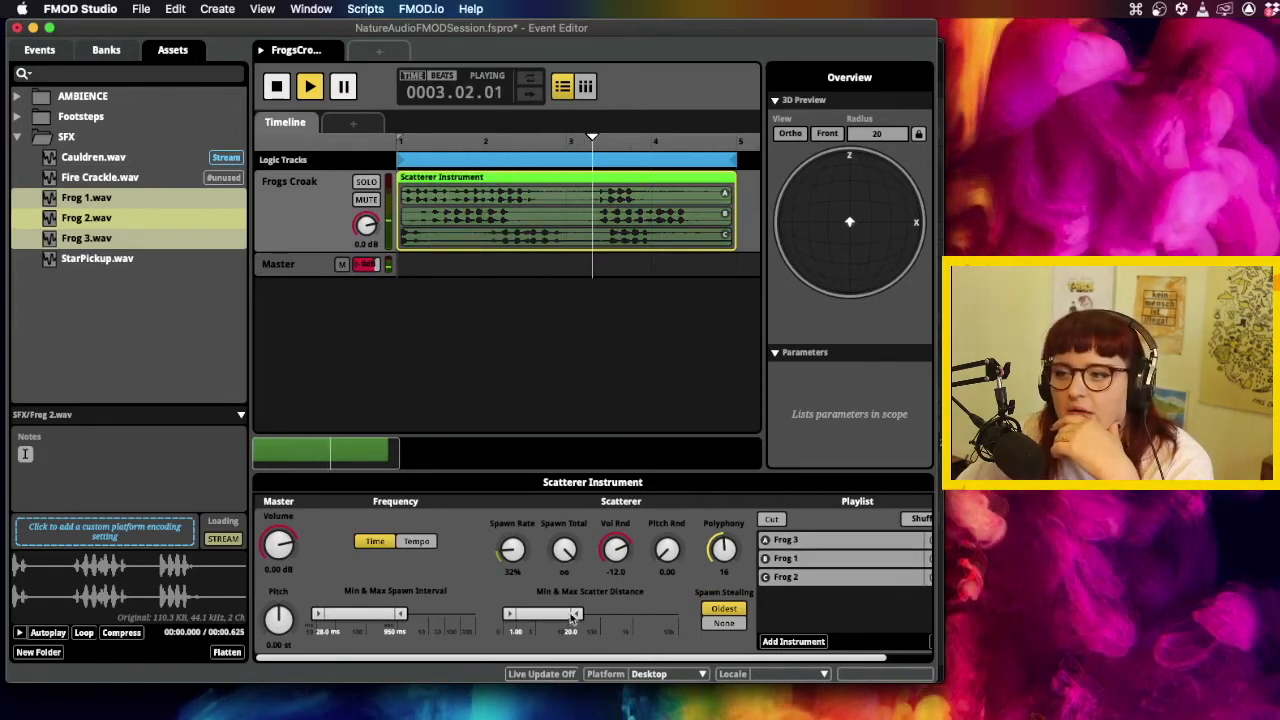
key(space)
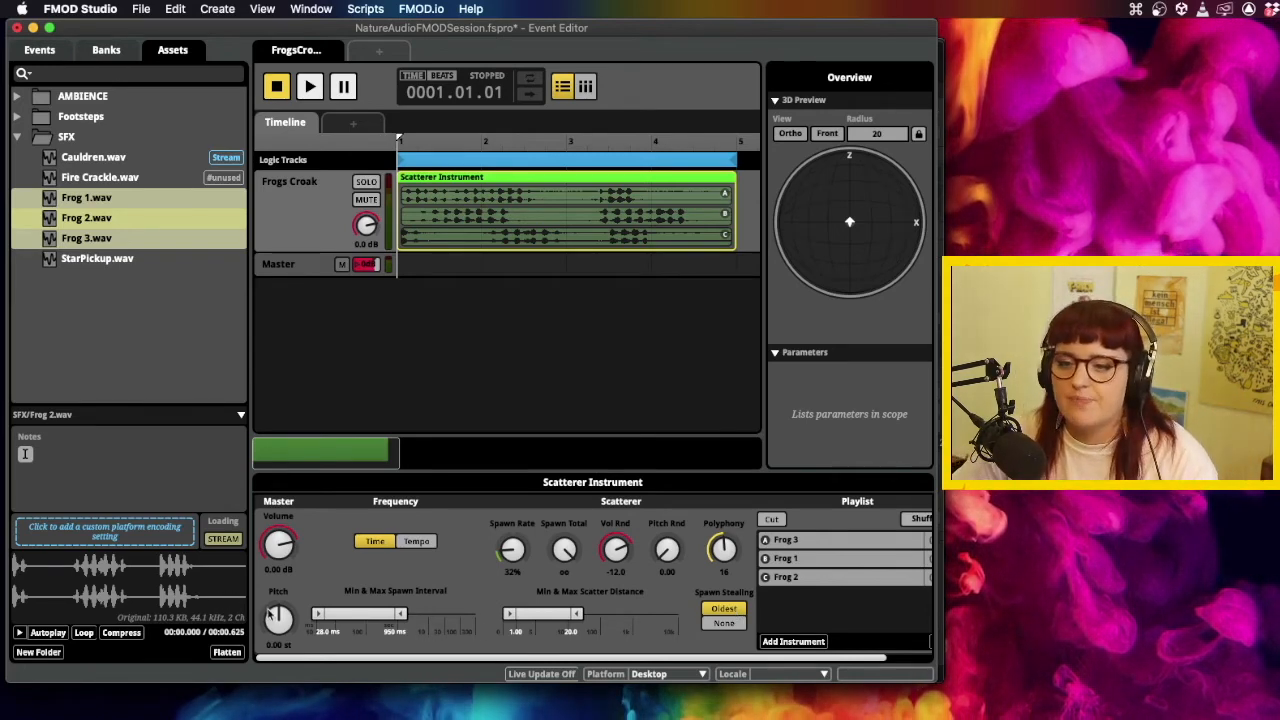
Add random modulation to the scatterer's master pitch and set its pitch randomization to 2.80 while auditioning.
key(alt)
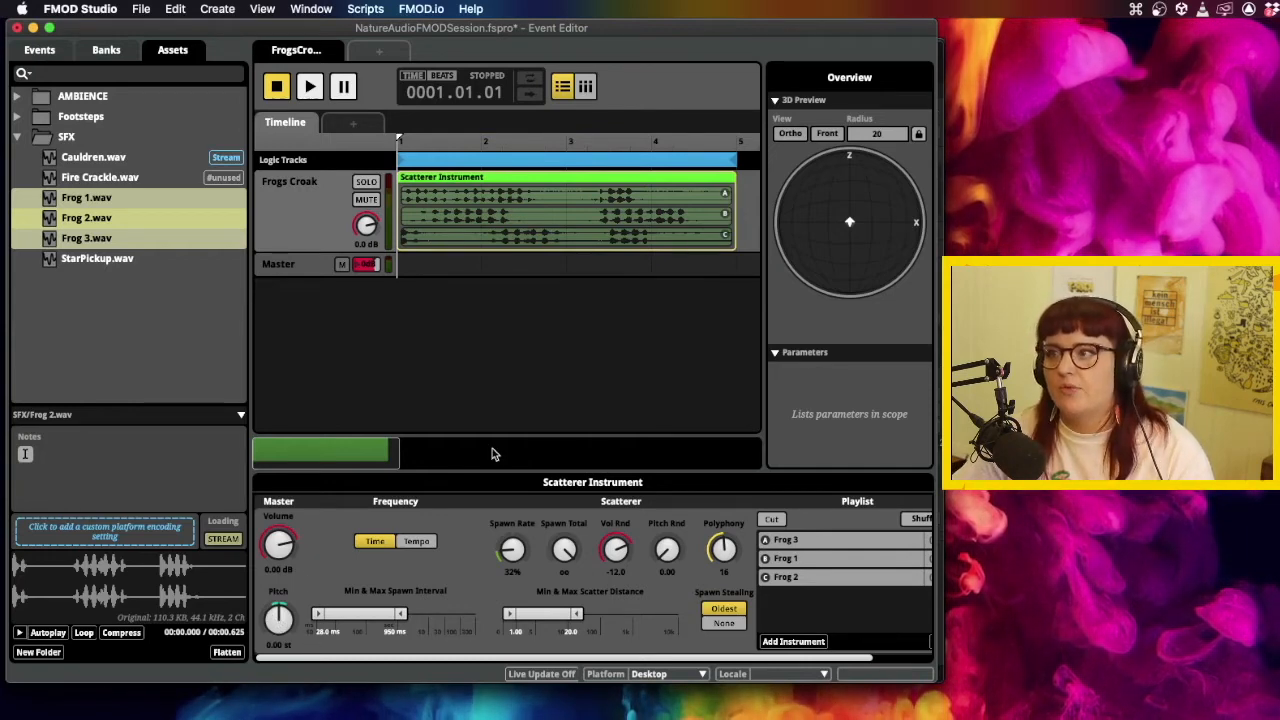
key(space)
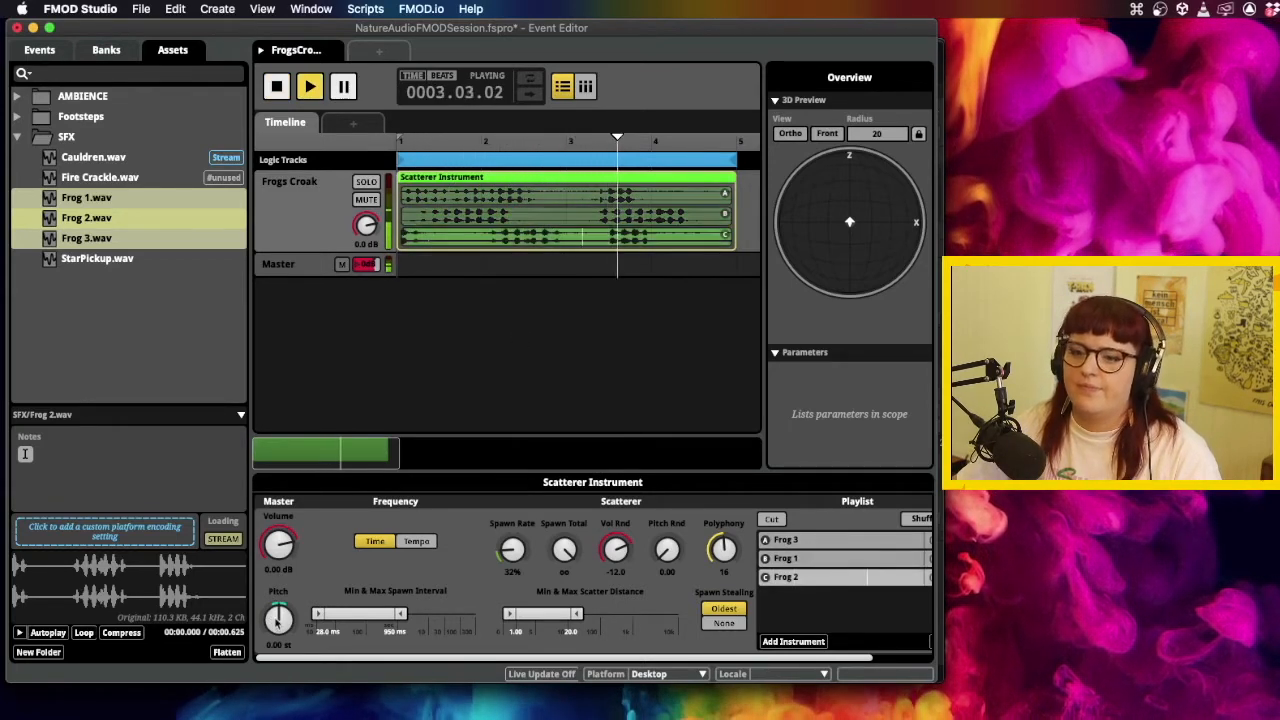
key(alt)
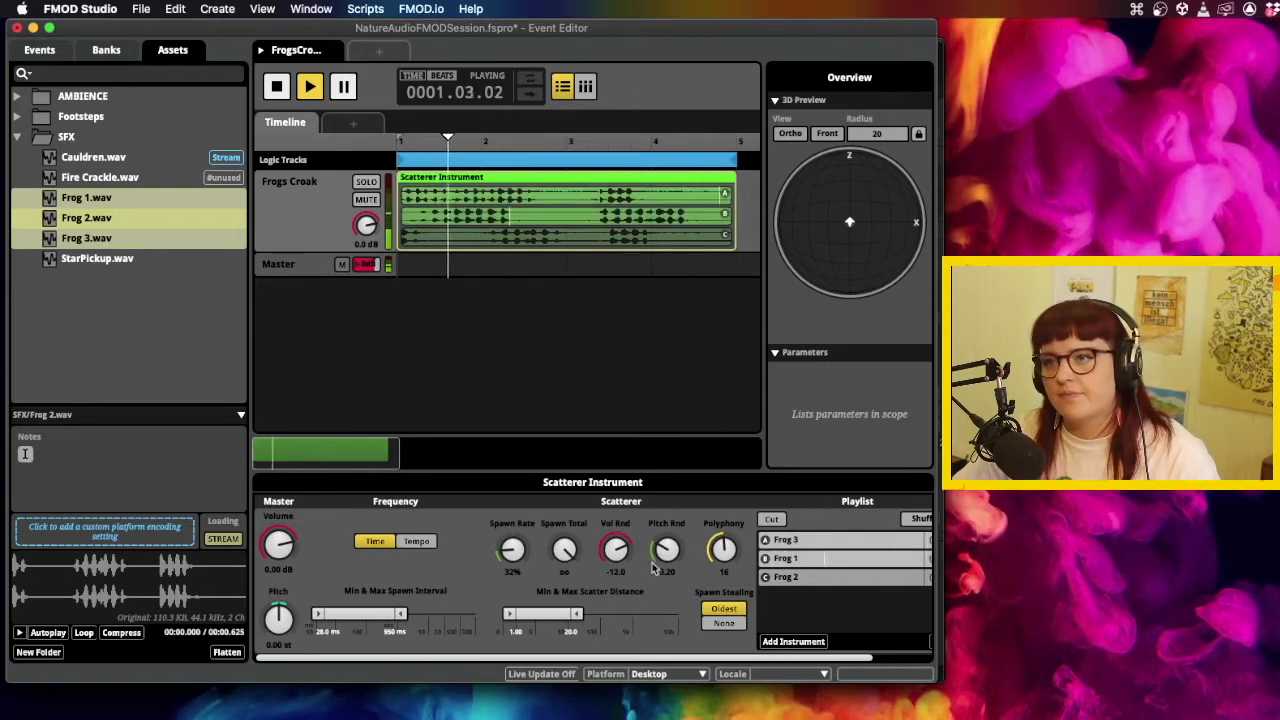
drag(655, 558, 655, 563)
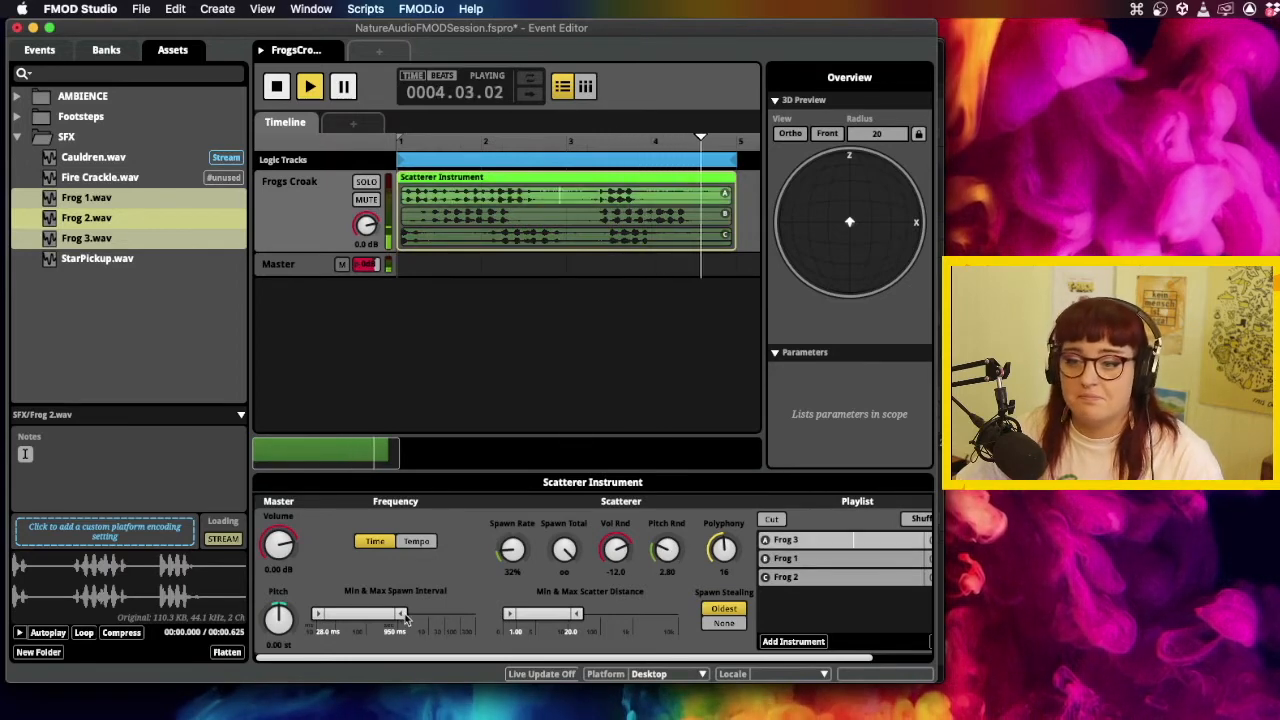
Try different spawn intervals while auditioning, ending with 86.5 ms minimum and 4.50 sec maximum.
drag(401, 614, 396, 614)
key(space)
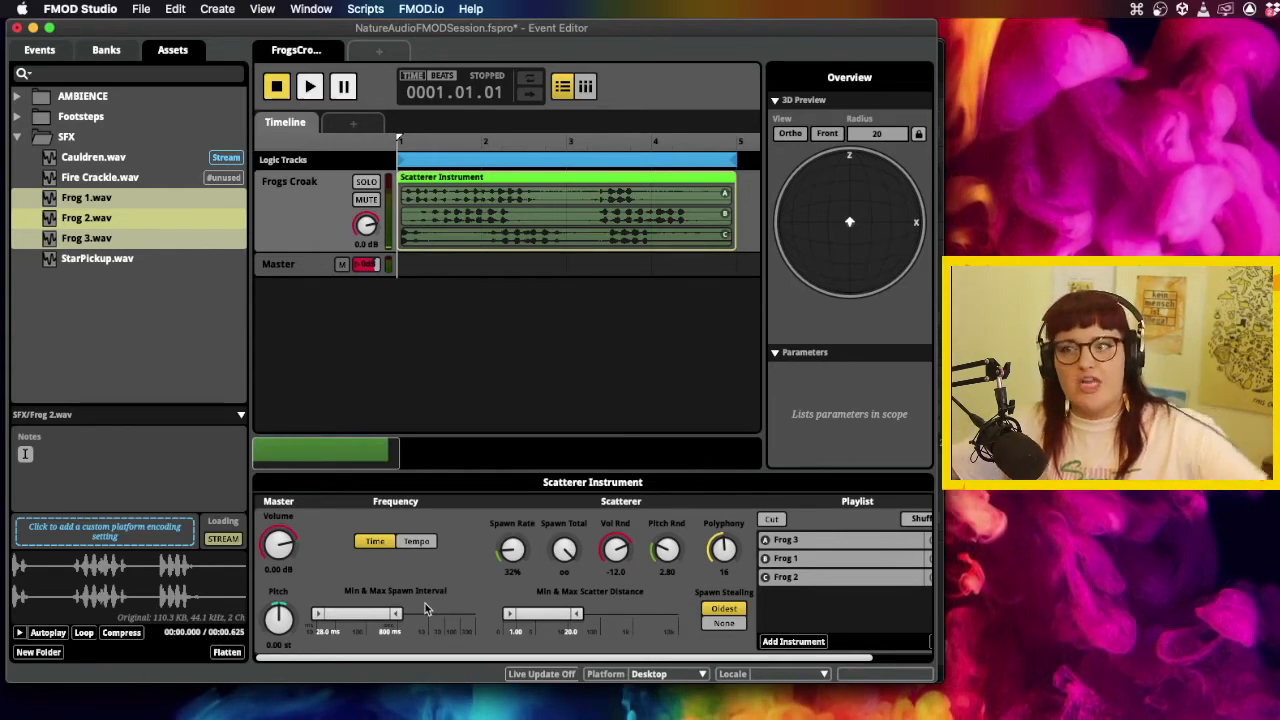
drag(355, 620, 365, 620)
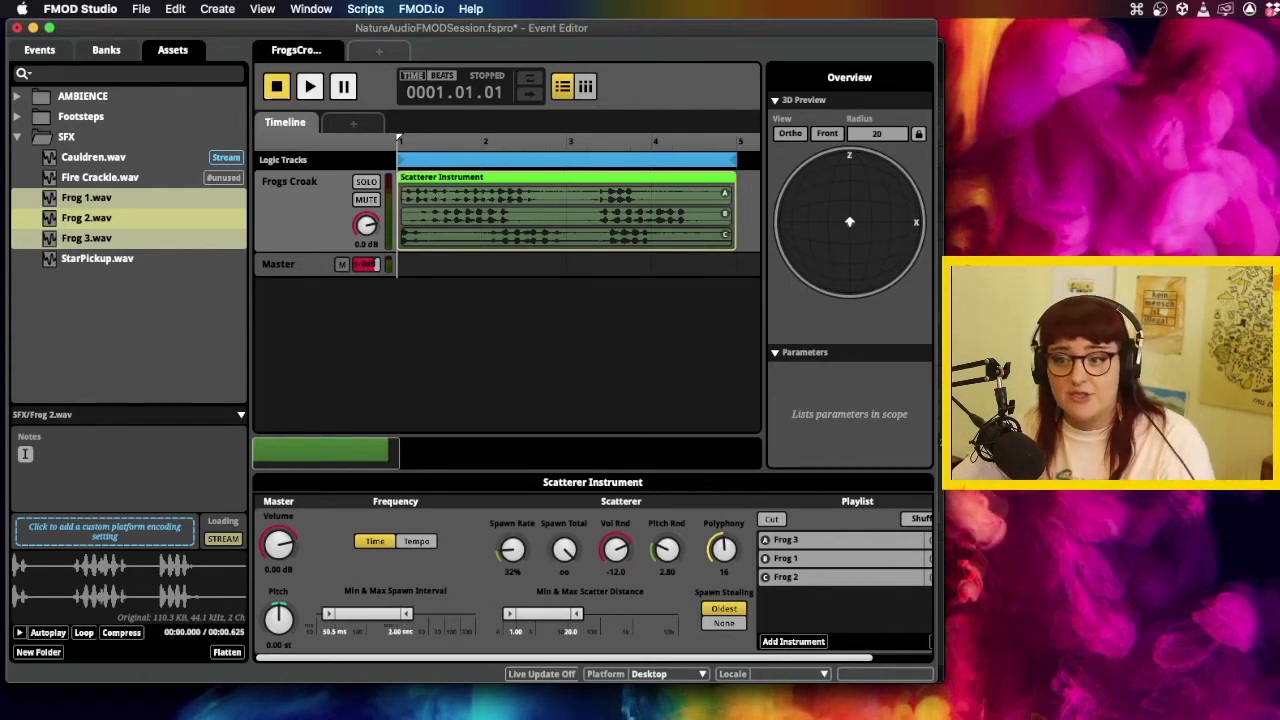
key(space)
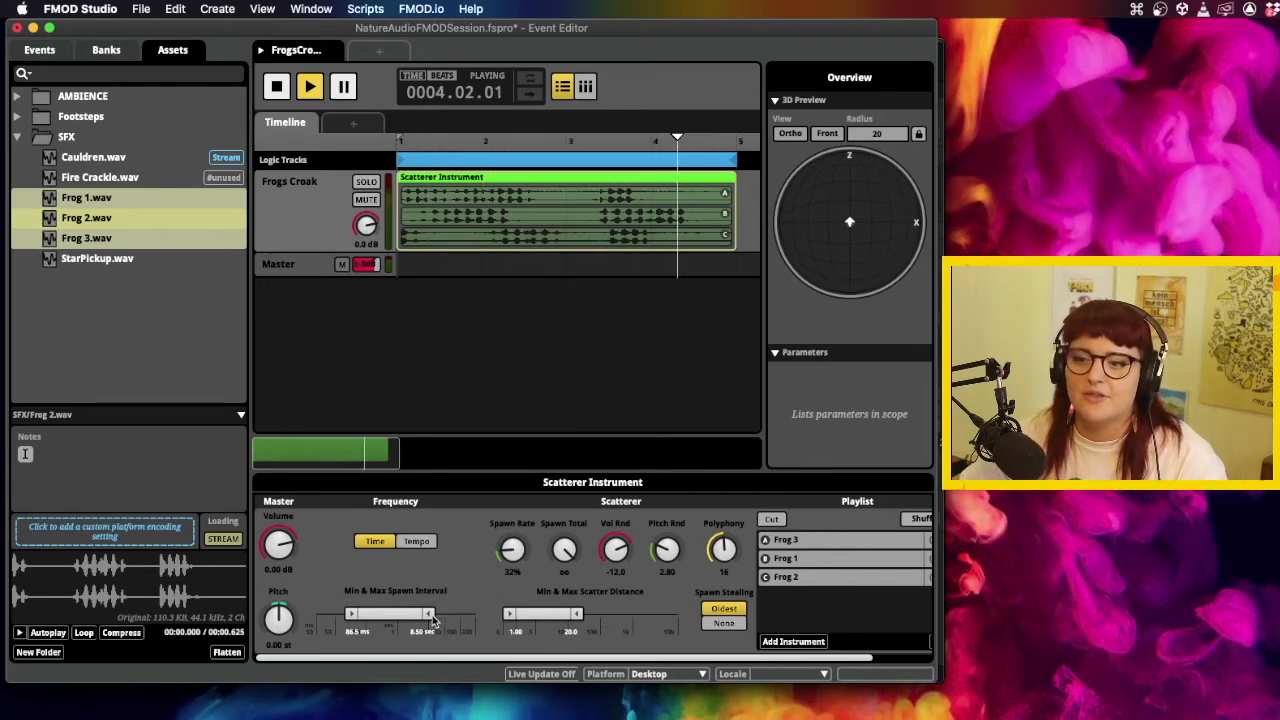
drag(427, 613, 414, 613)
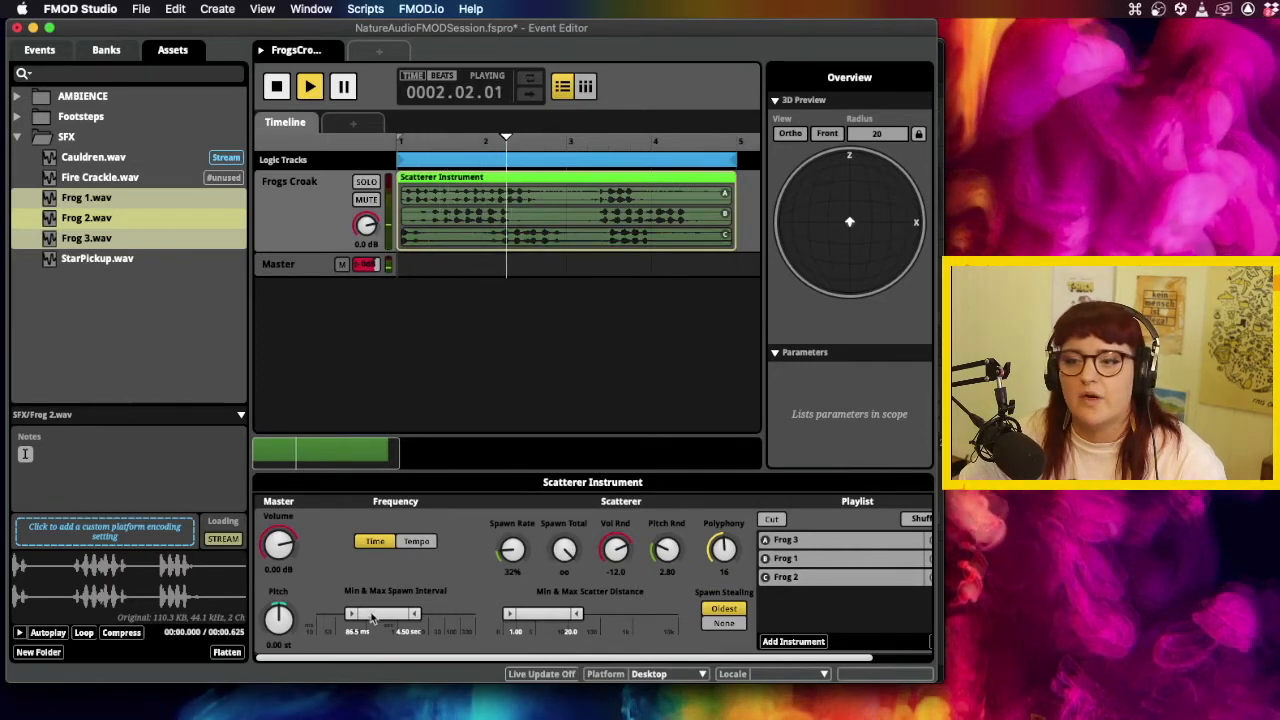
Set the spawn interval to 34.0 ms minimum and 950 ms maximum, with the scatterer's frequency based on time.
drag(369, 614, 357, 619)
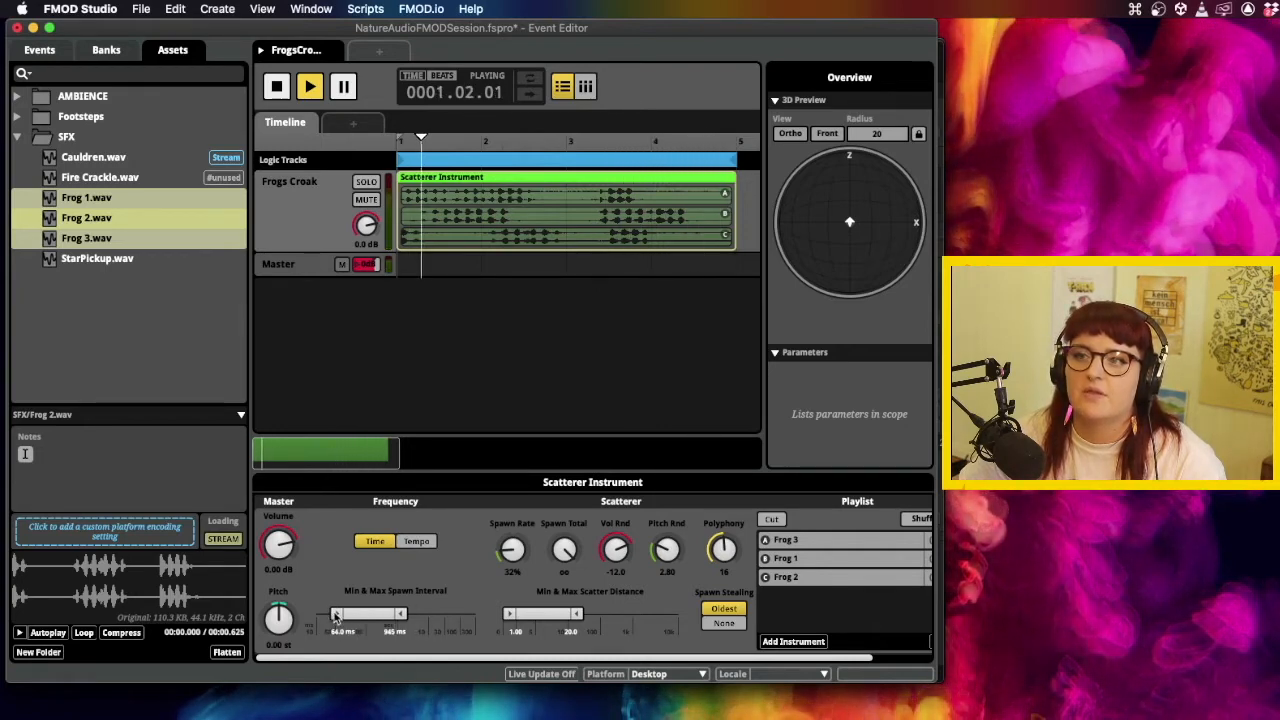
drag(336, 617, 320, 617)
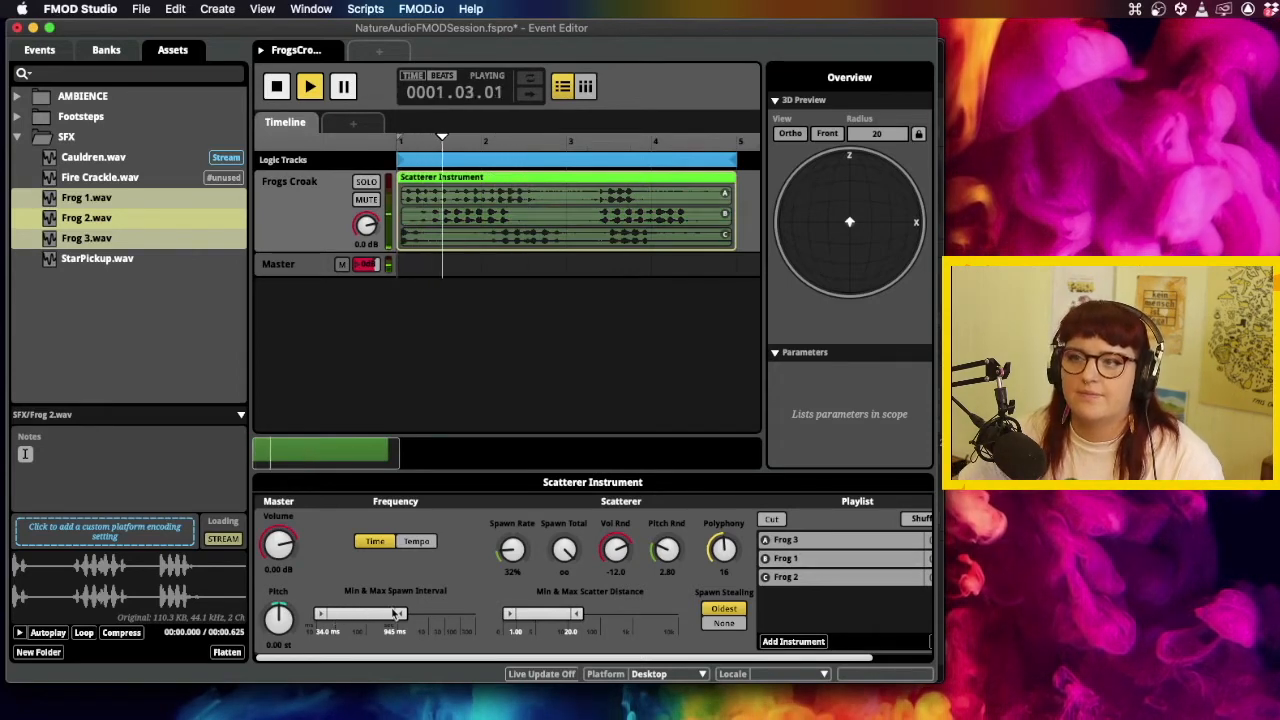
drag(401, 614, 405, 621)
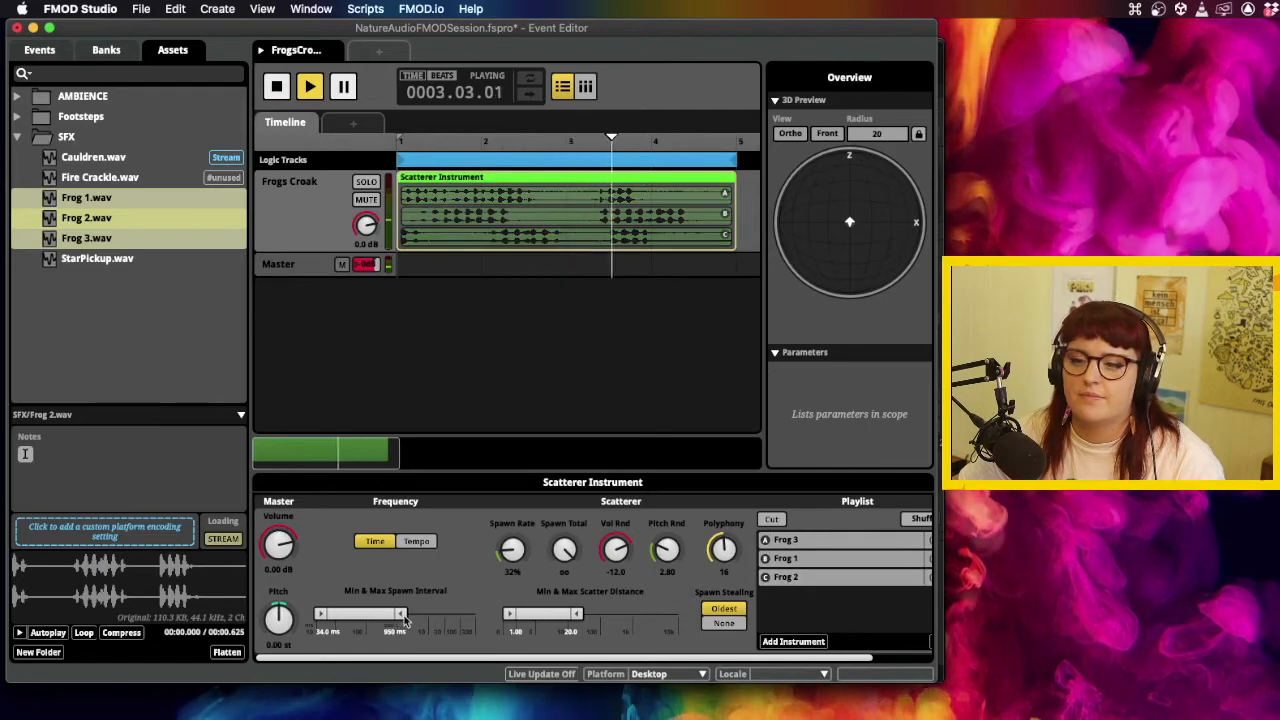
key(space)
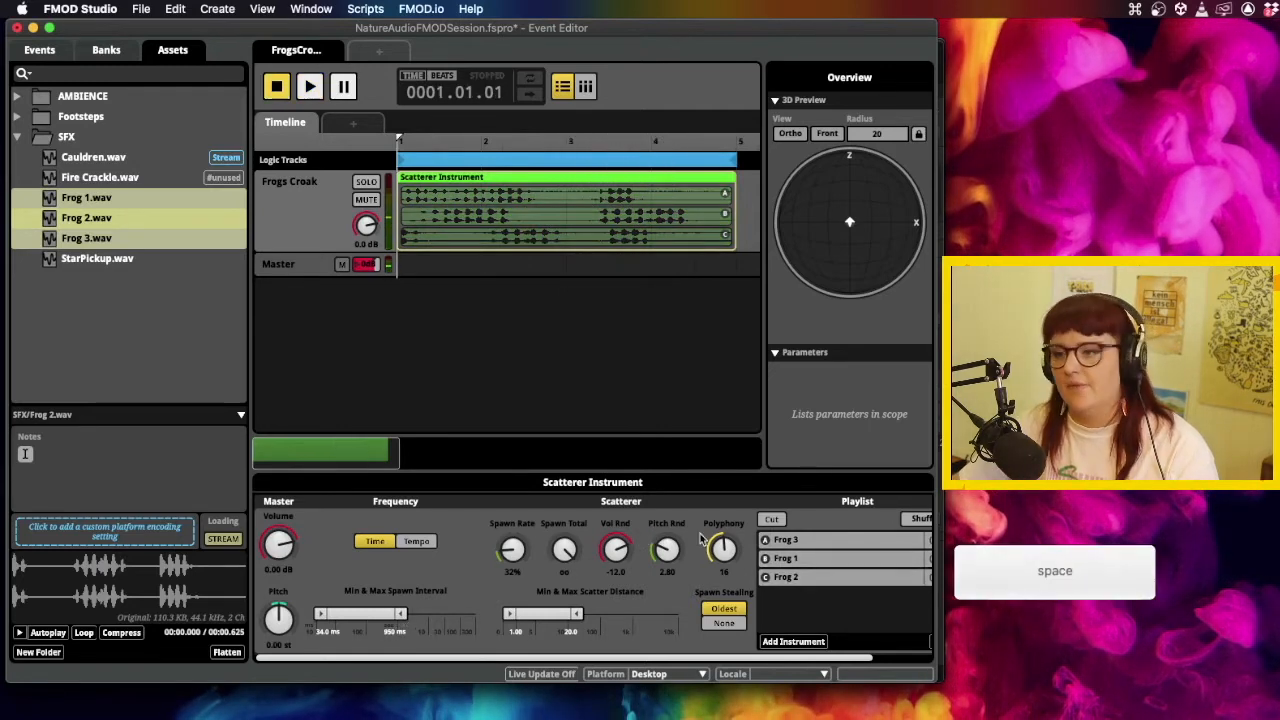
click(431, 542)
click(374, 541)
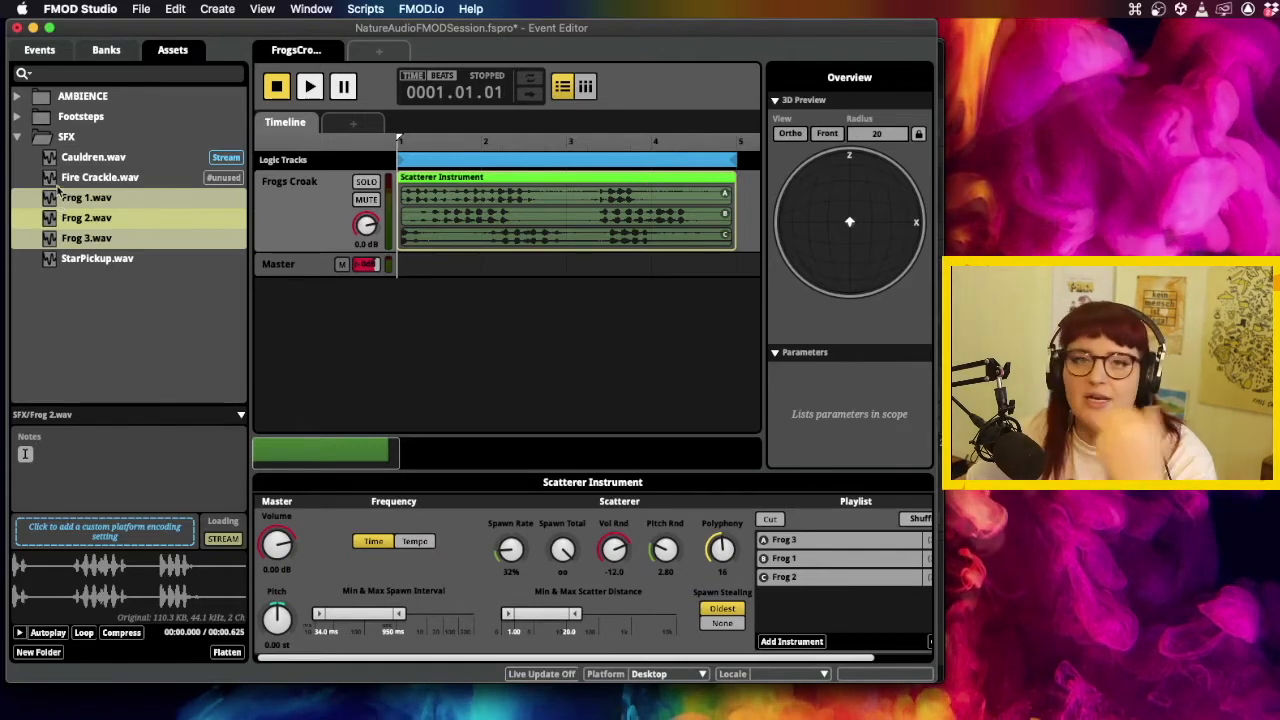
Return to the event list and clear the event selection.
click(38, 50)
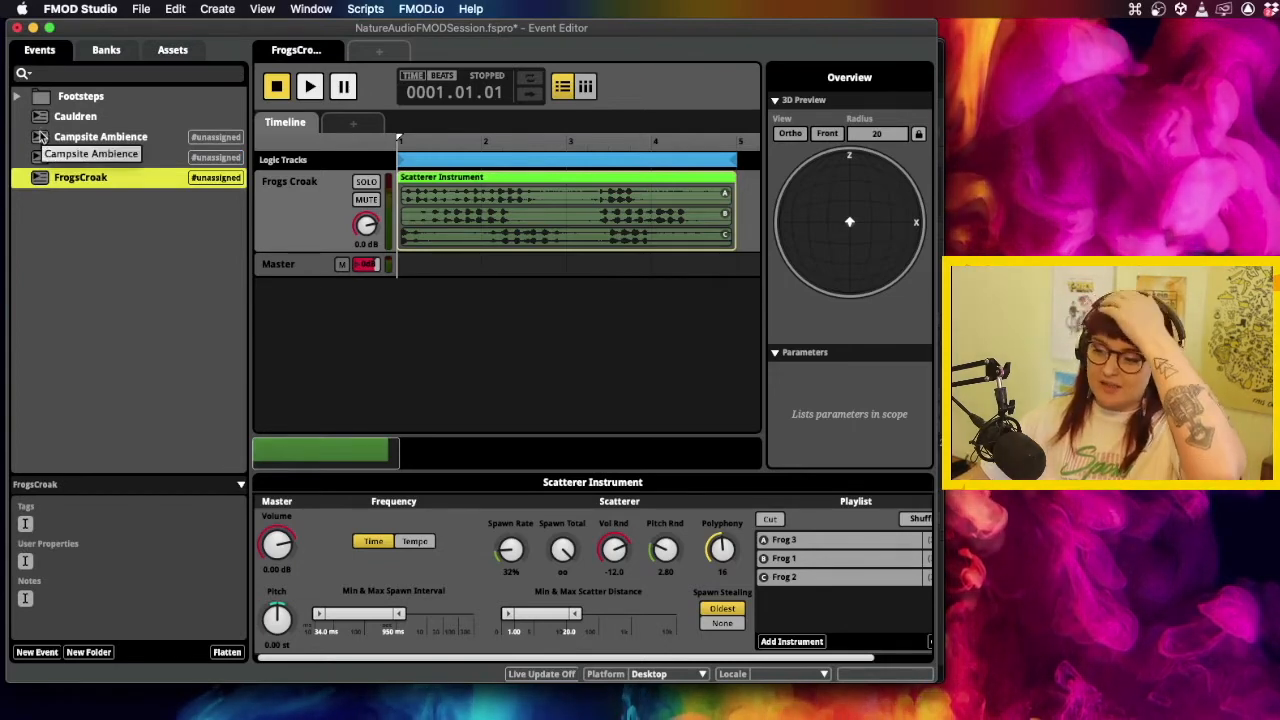
click(86, 228)
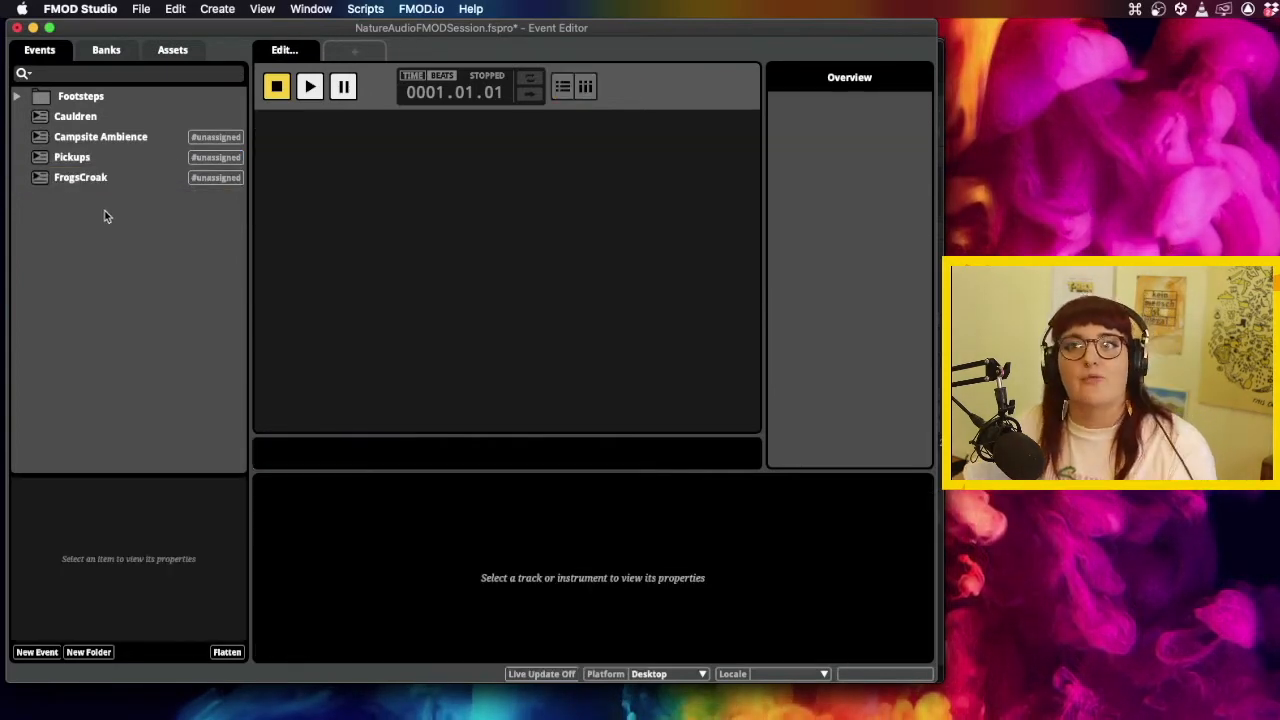
Assign the Campsite Ambience, Pickups and FrogsCroak events to the Master bank.
click(100, 179)
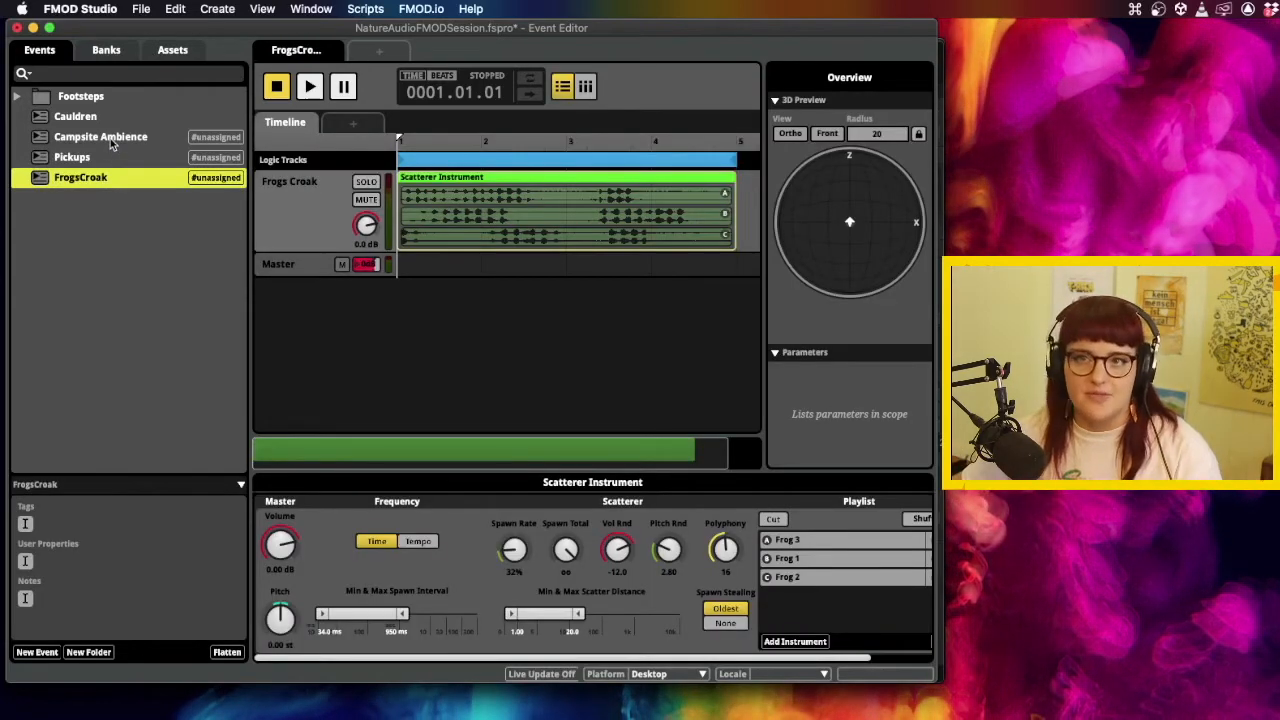
shift+click(112, 142)
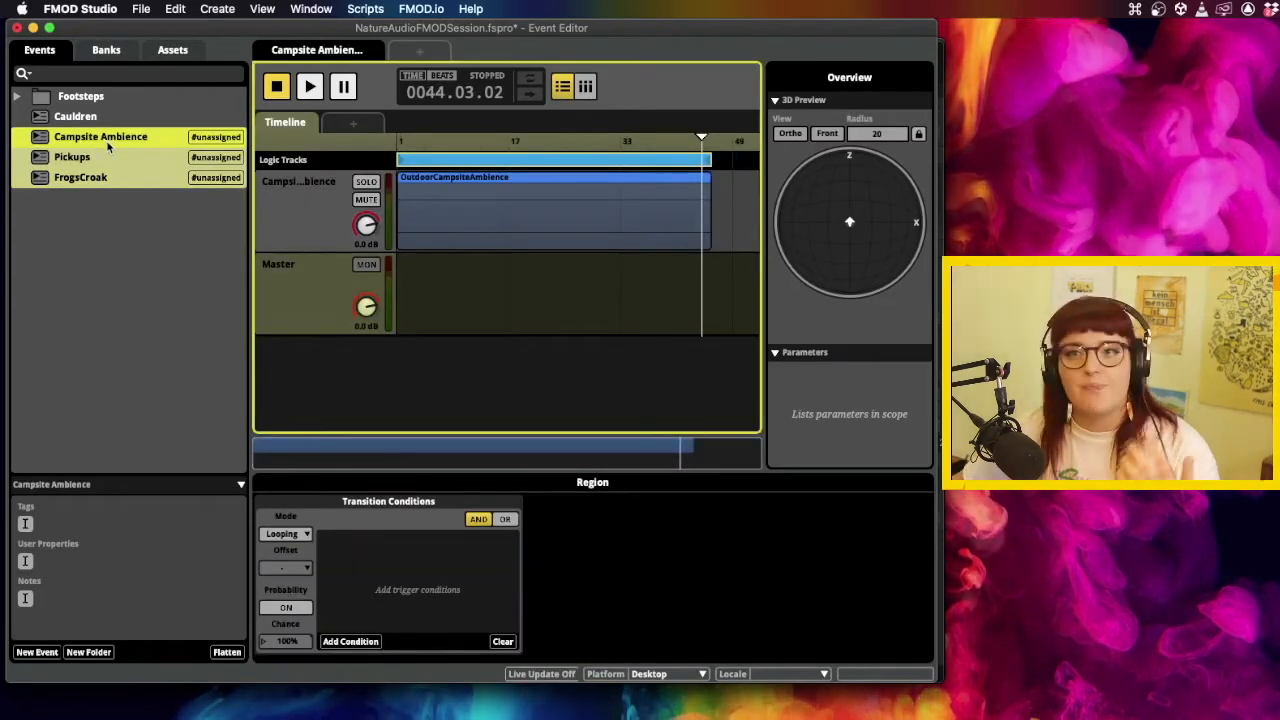
right_click(108, 147)
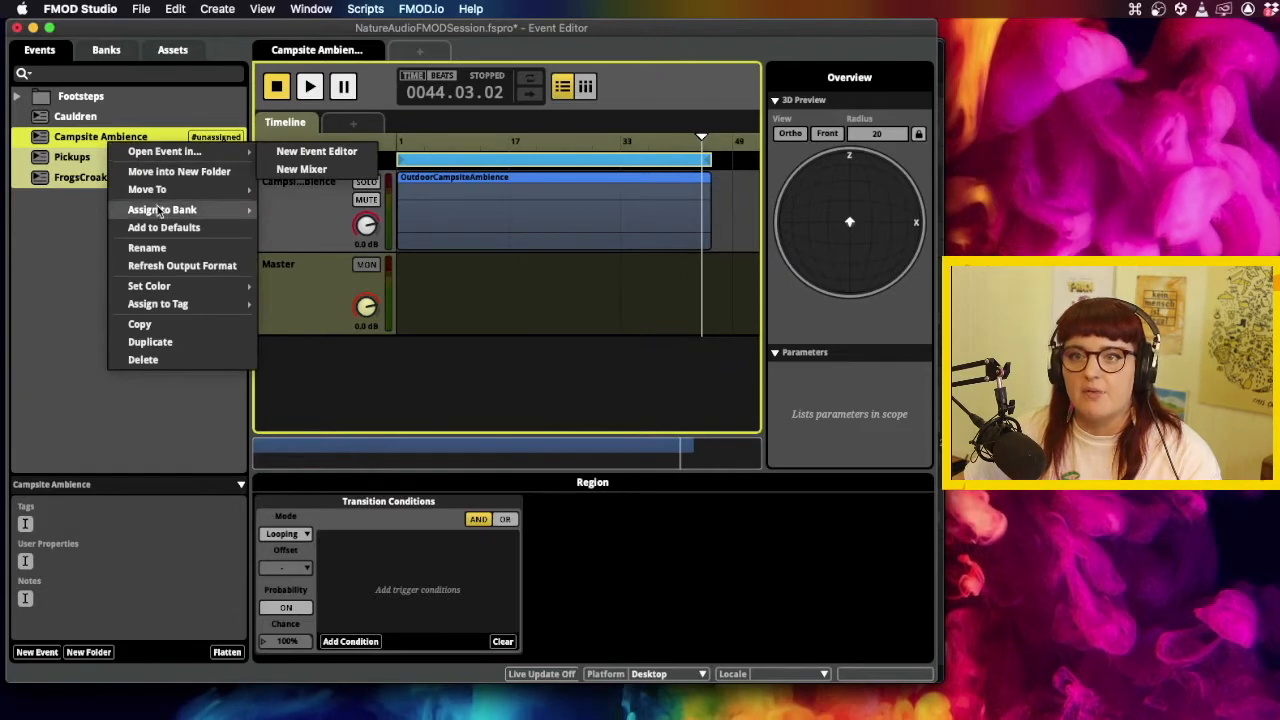
mouse_move(140, 209)
mouse_move(280, 211)
click(408, 247)
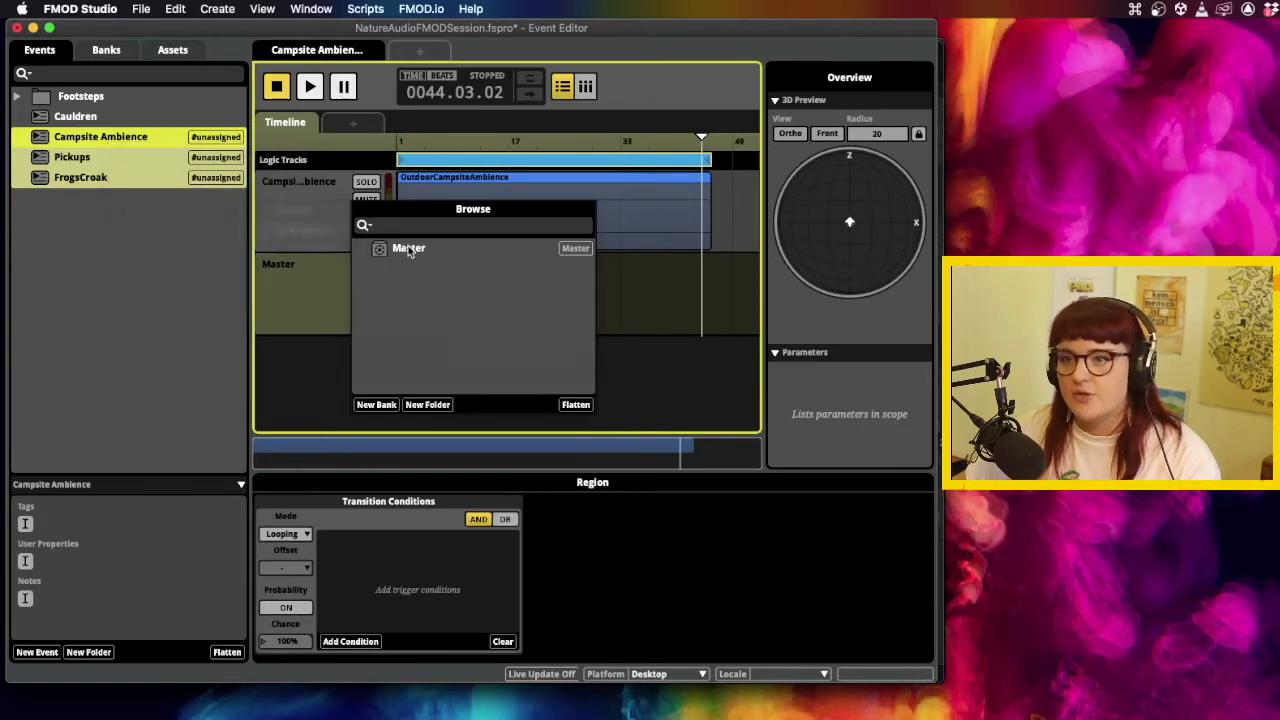
Build the FMOD banks for all platforms, switch to Unity and refresh the banks there.
click(178, 10)
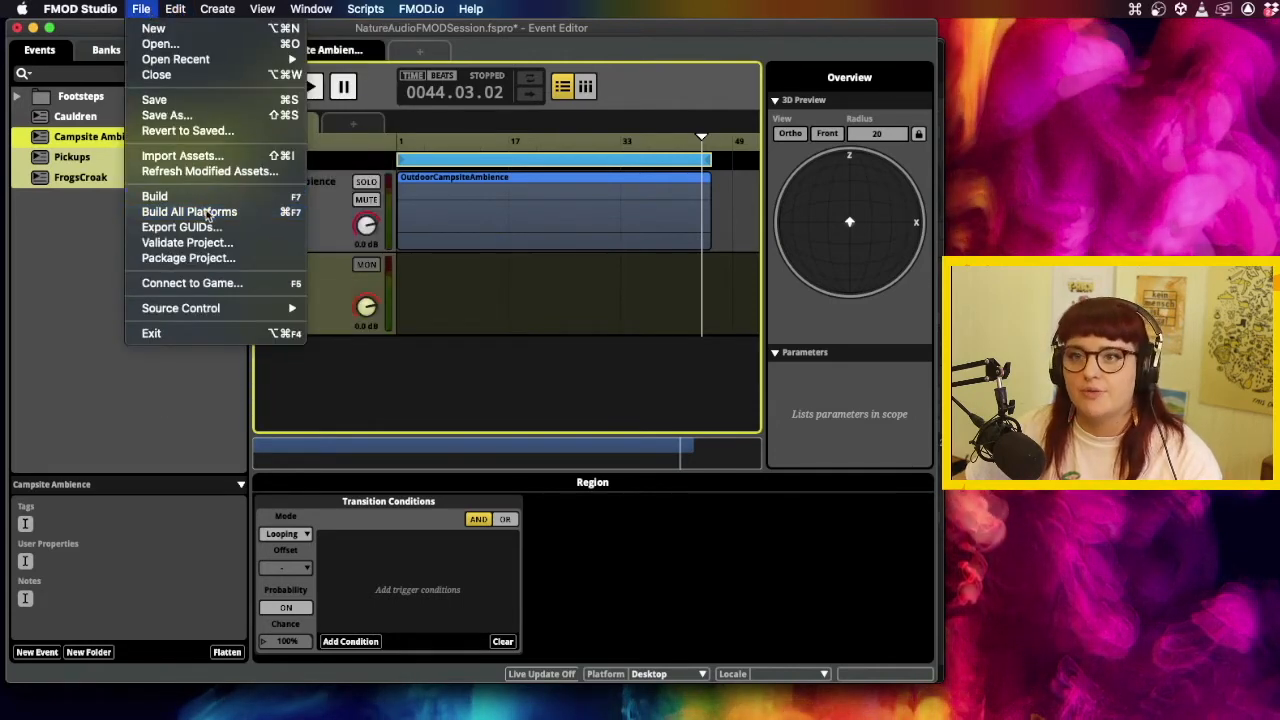
click(205, 209)
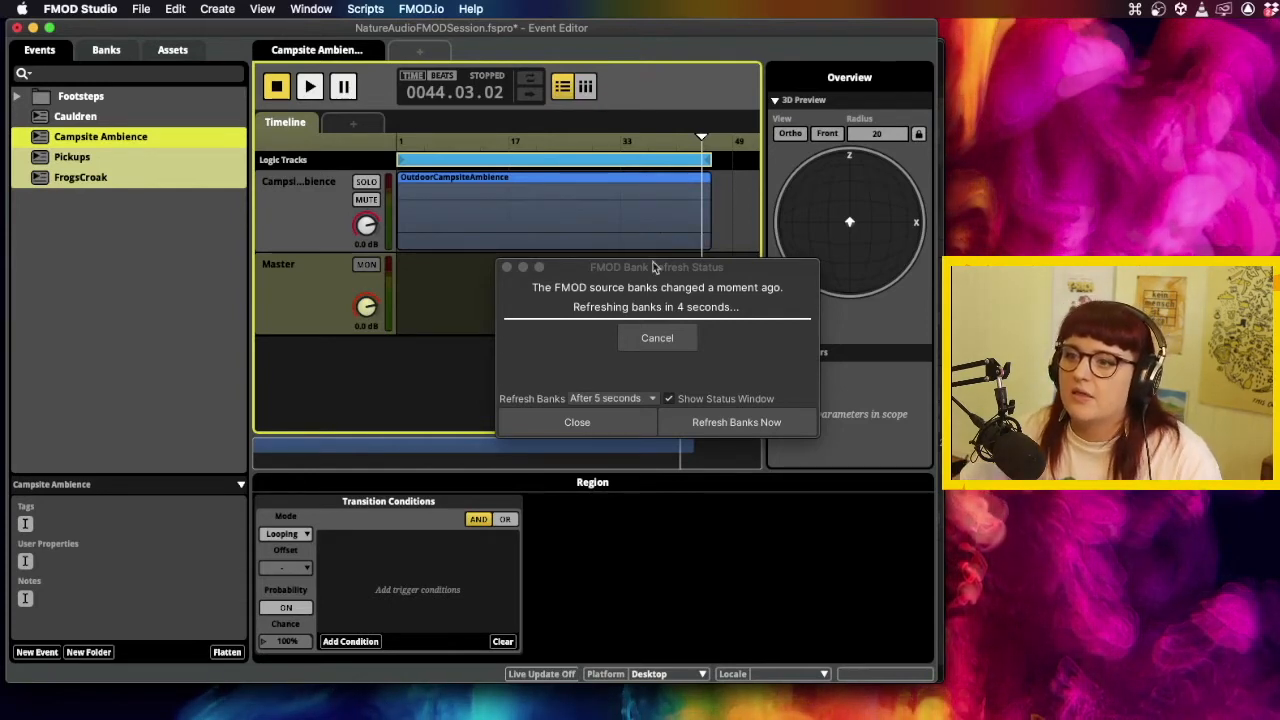
click(582, 351)
click(693, 420)
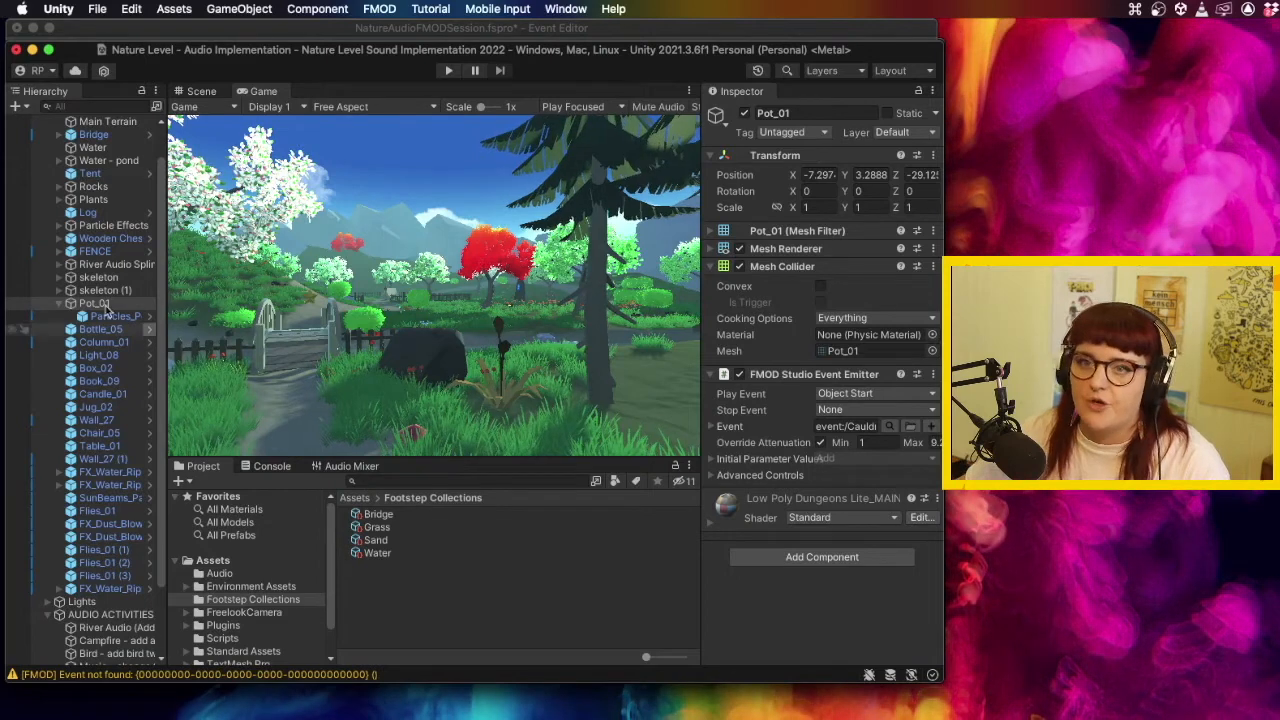
Collapse Pot_01 in the hierarchy, then select the Water - pond object and frame it in the Scene view.
click(61, 303)
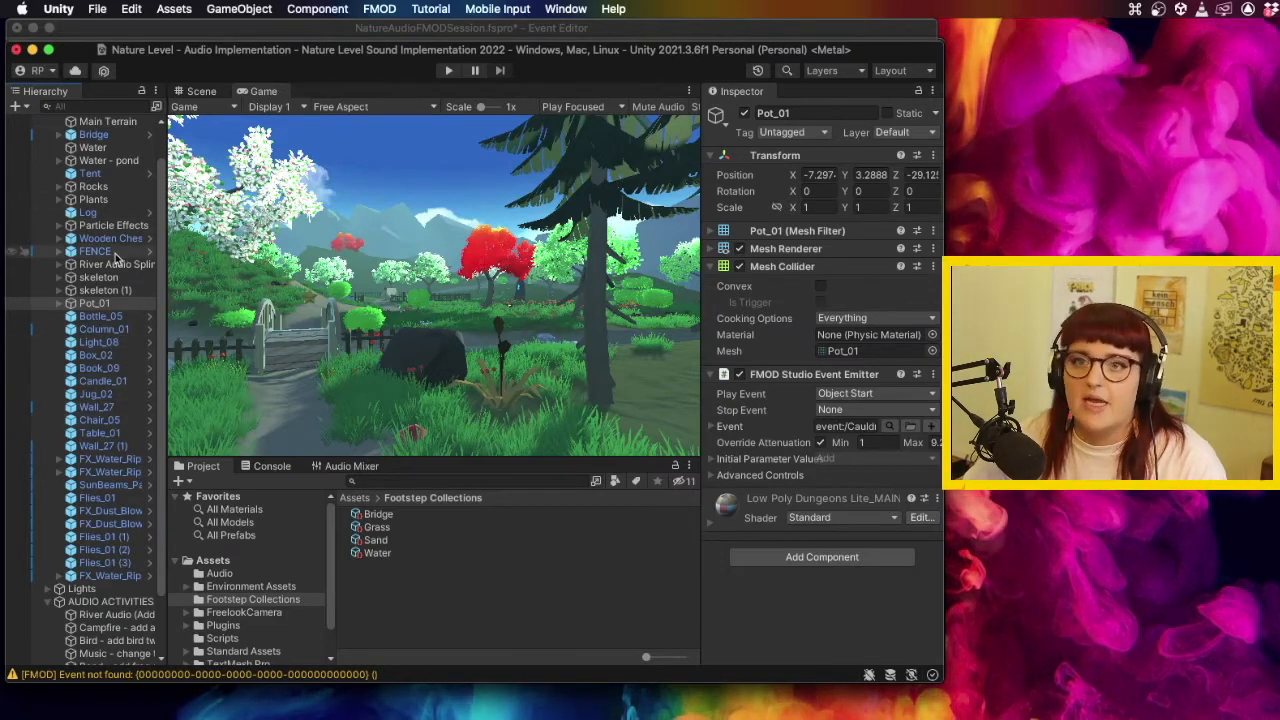
scroll(127, 196, up, 3)
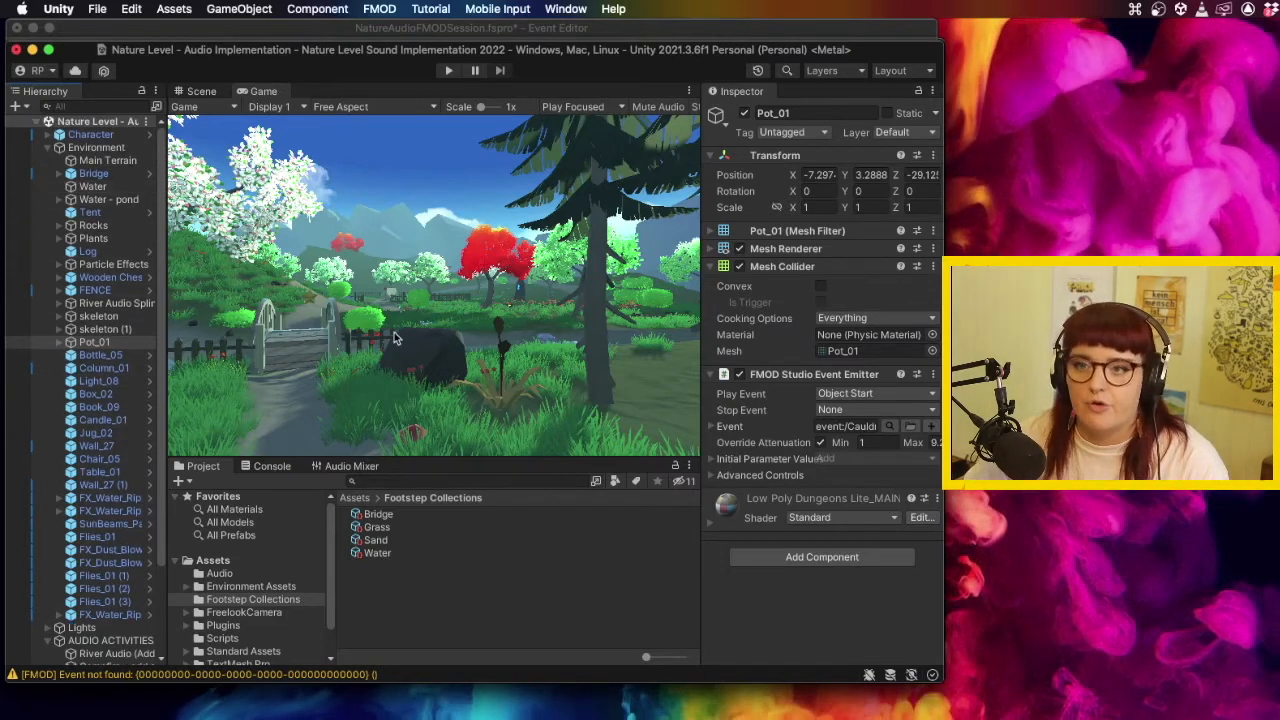
click(199, 91)
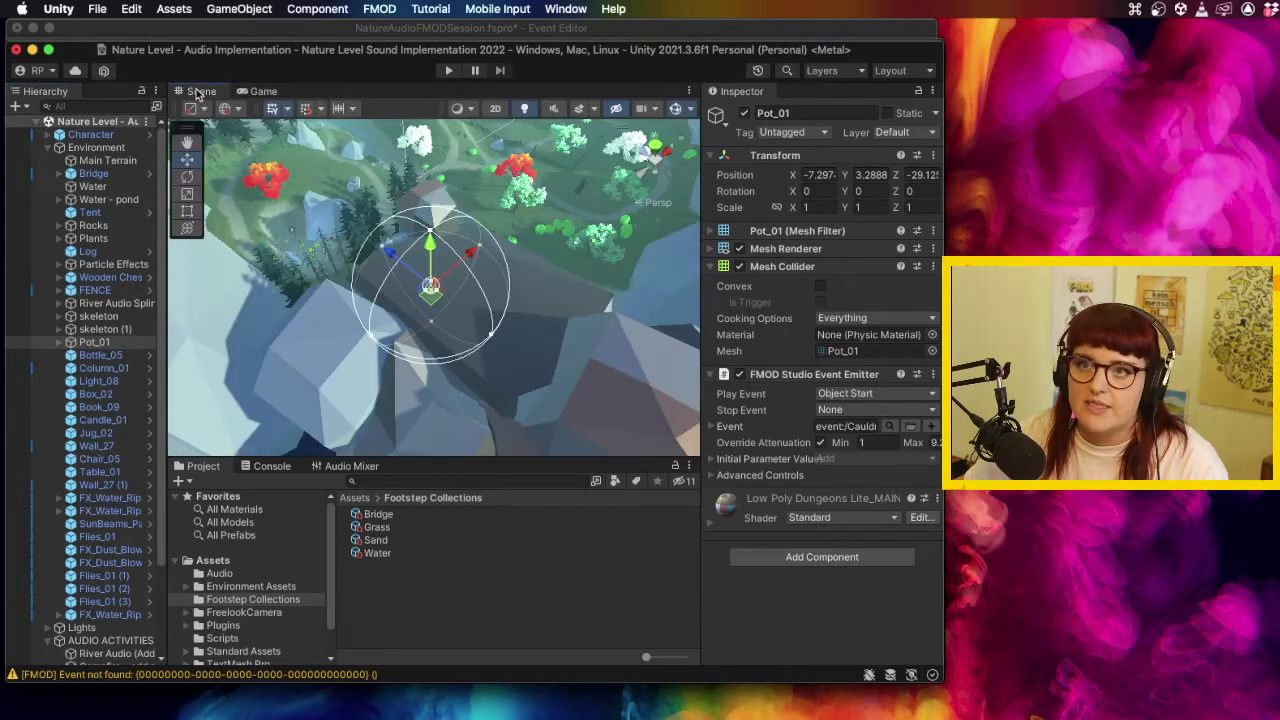
click(314, 256)
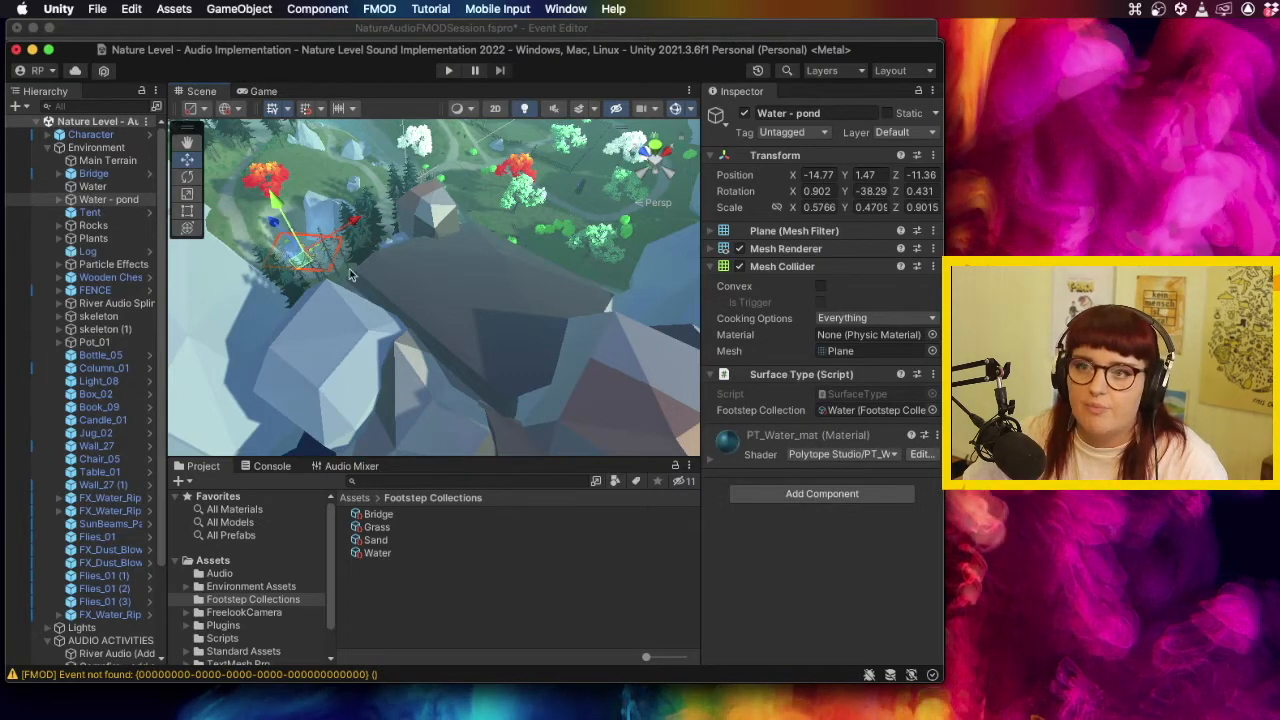
scroll(345, 268, up, 5)
double_click(96, 202)
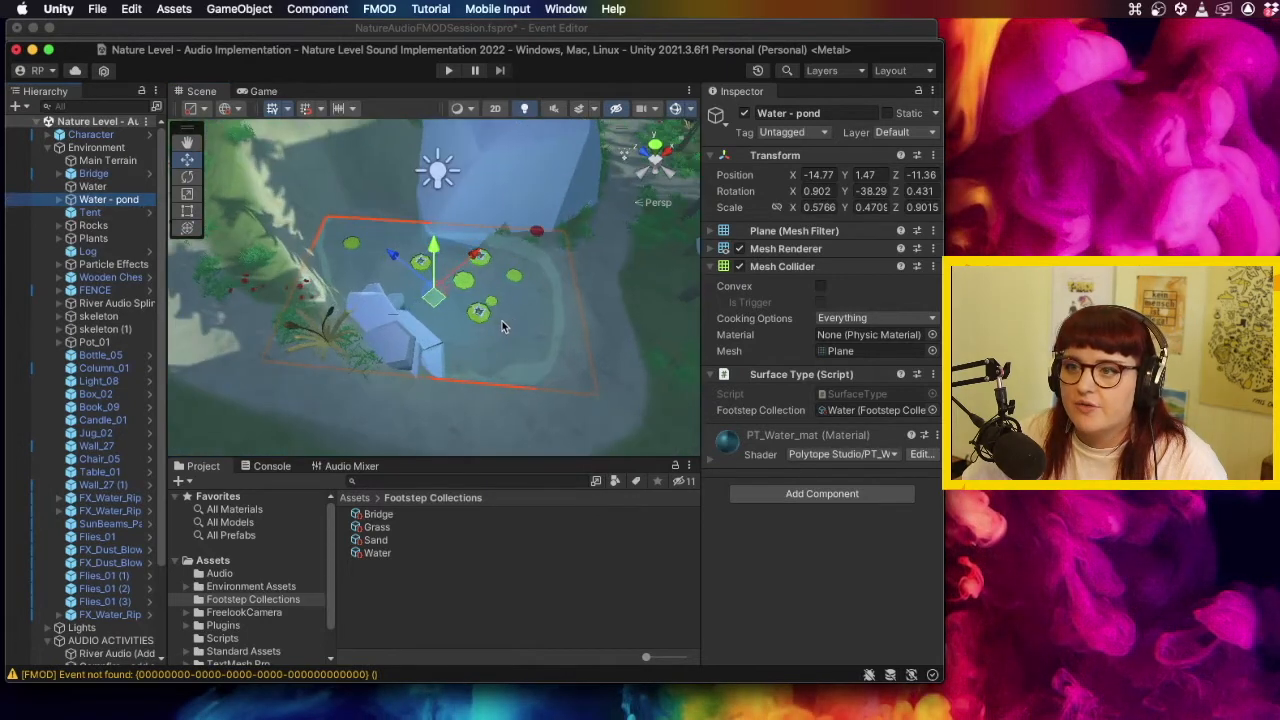
scroll(502, 321, up, 5)
scroll(503, 320, down, 5)
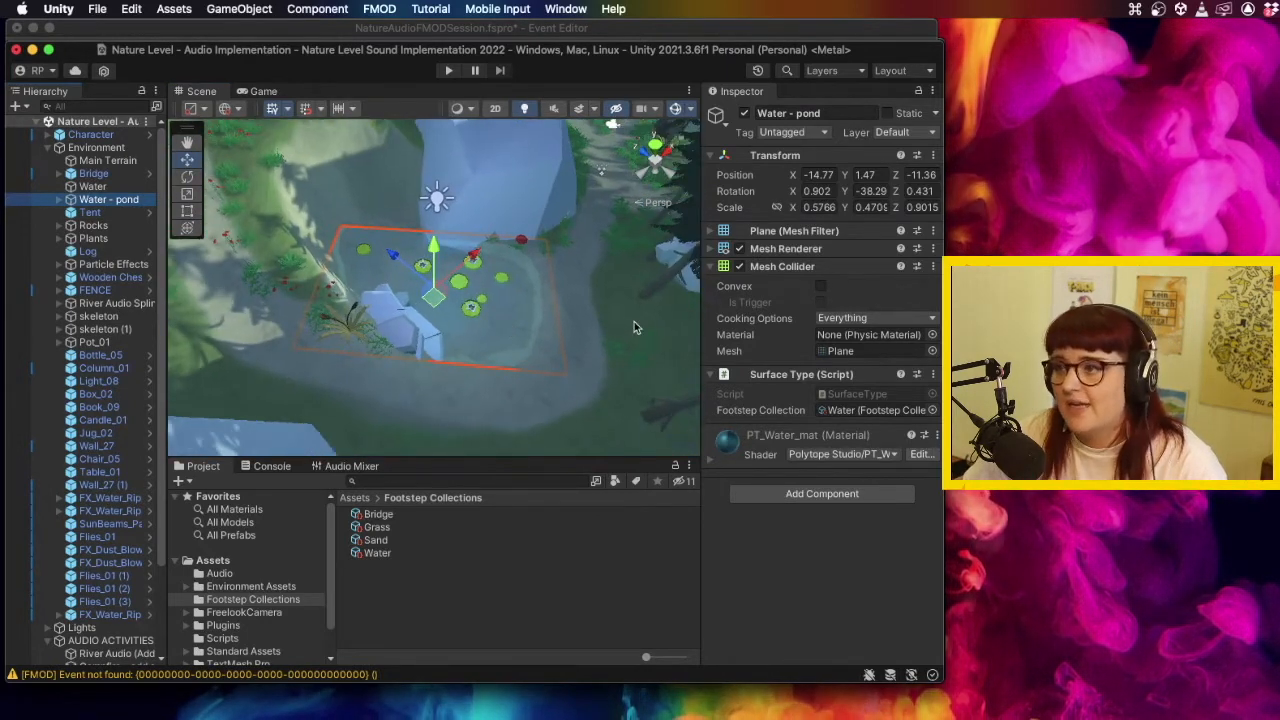
Add an FMOD Studio Event Emitter to Water - pond with its Play Event set to Object Start.
click(821, 493)
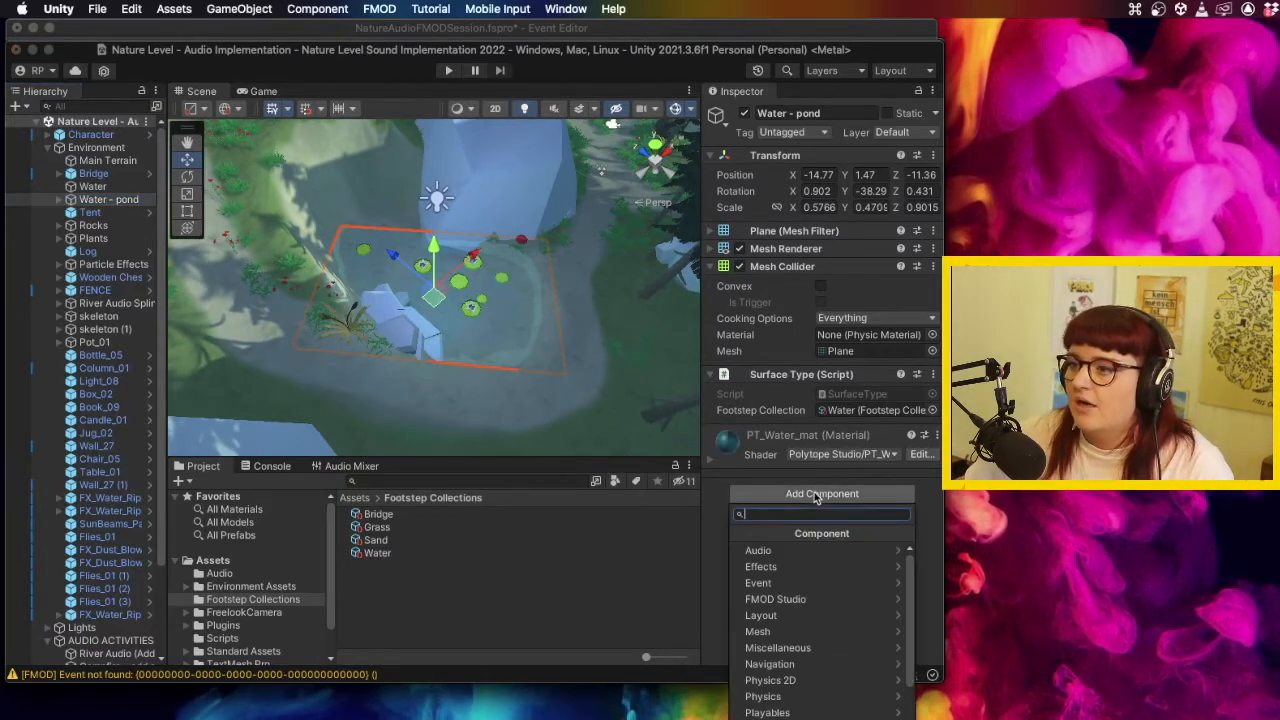
click(786, 599)
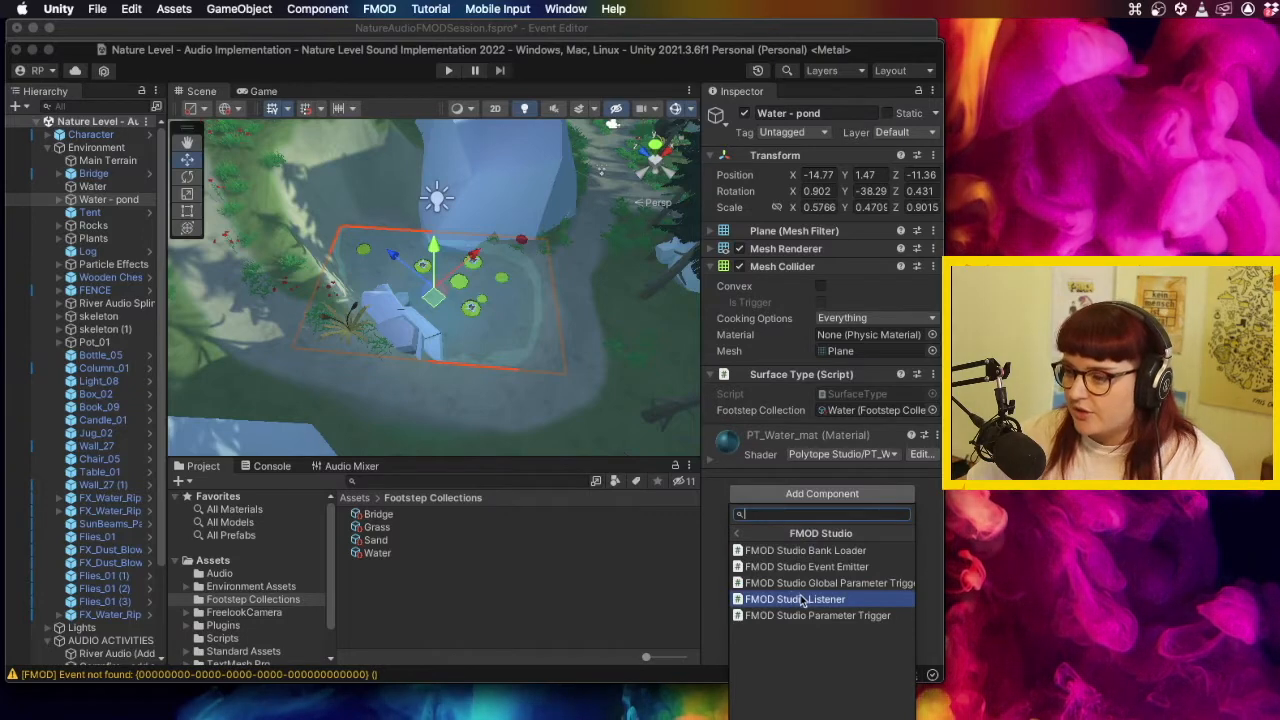
click(808, 567)
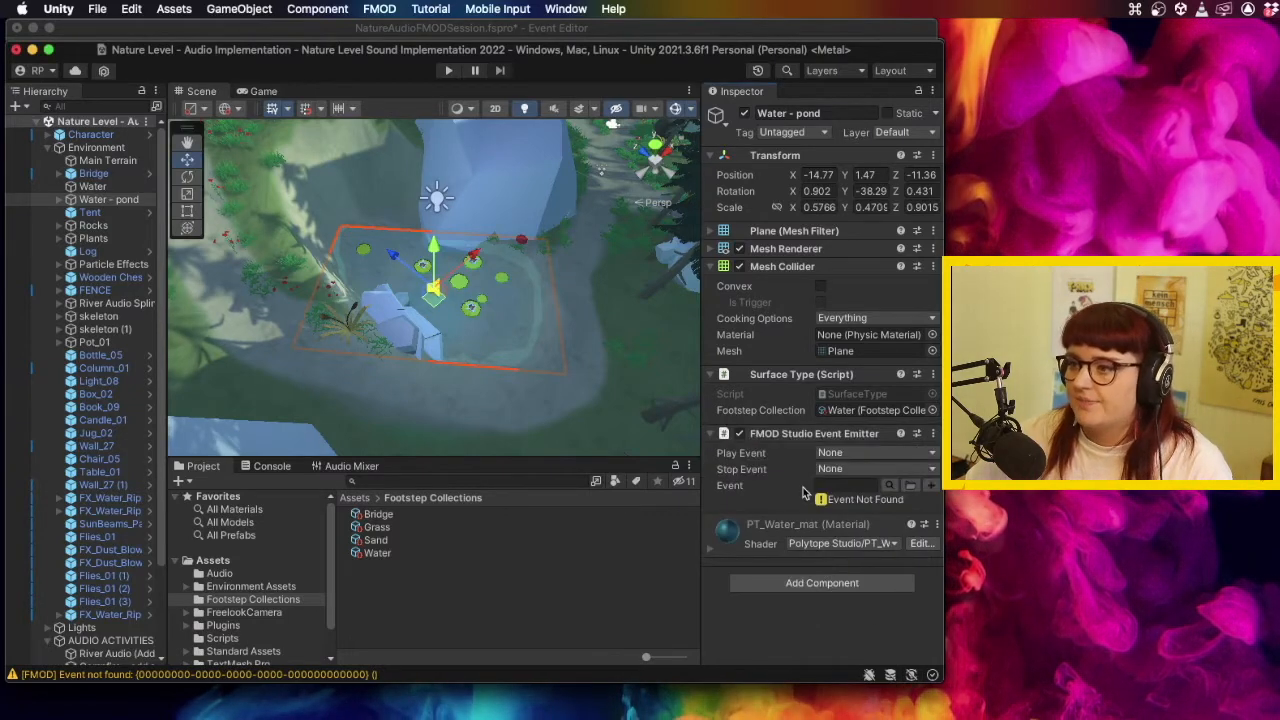
click(846, 453)
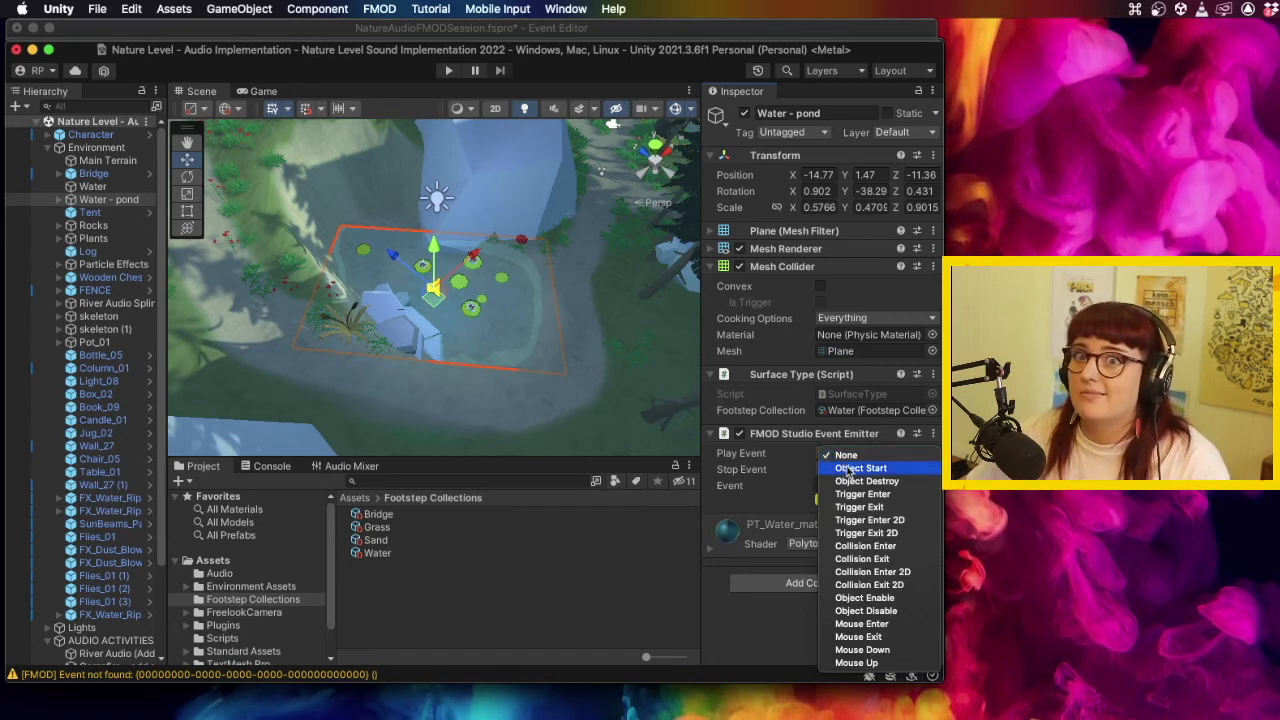
click(856, 468)
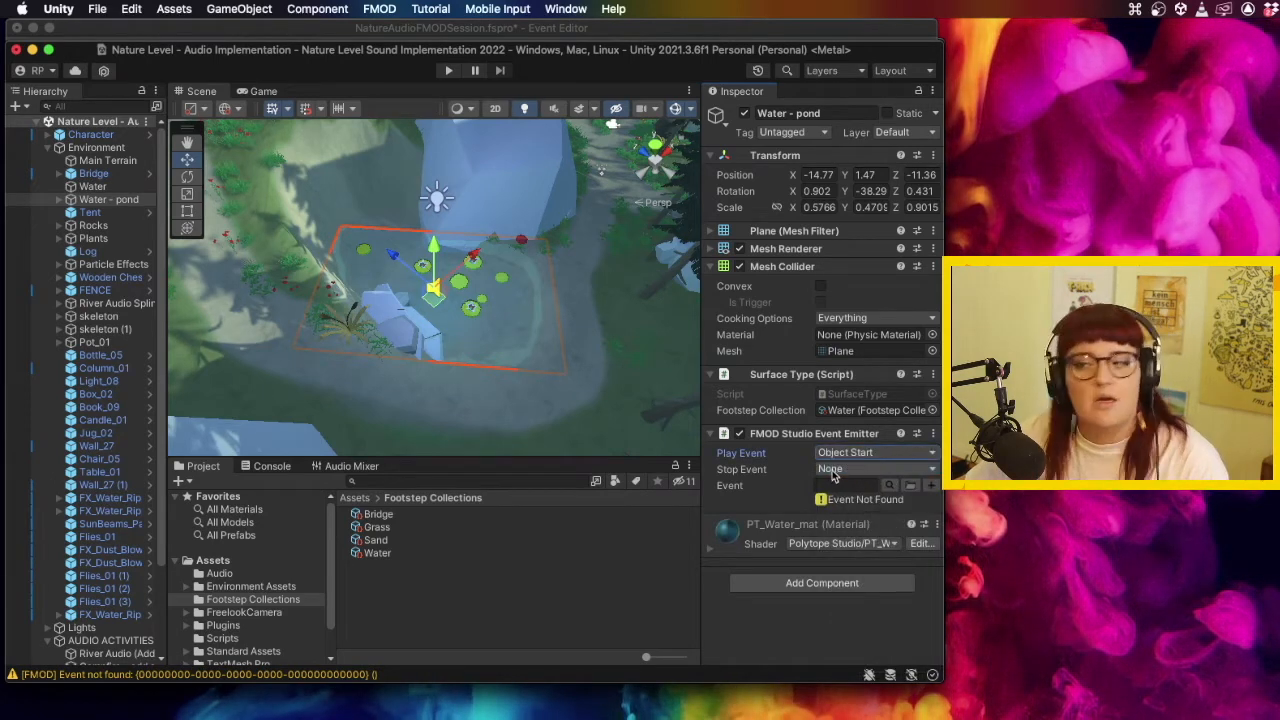
Assign the FrogsCroak event to the pond's event emitter.
click(889, 485)
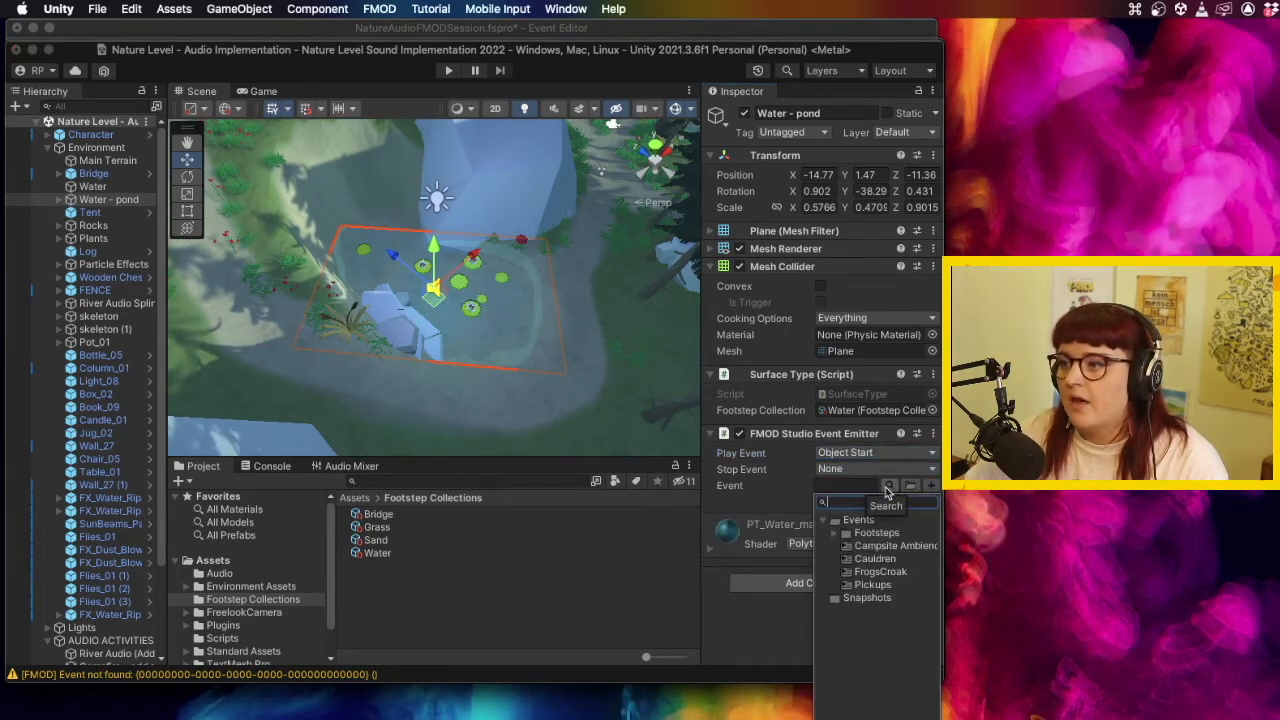
click(882, 576)
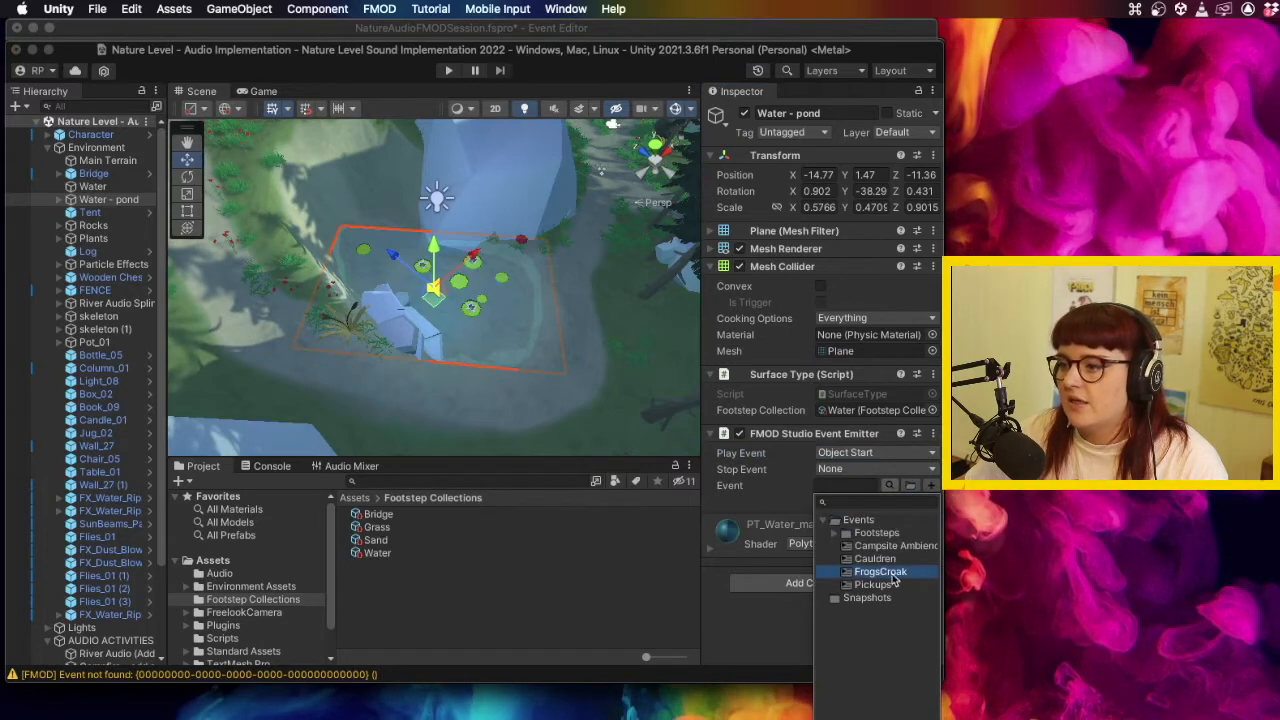
double_click(903, 577)
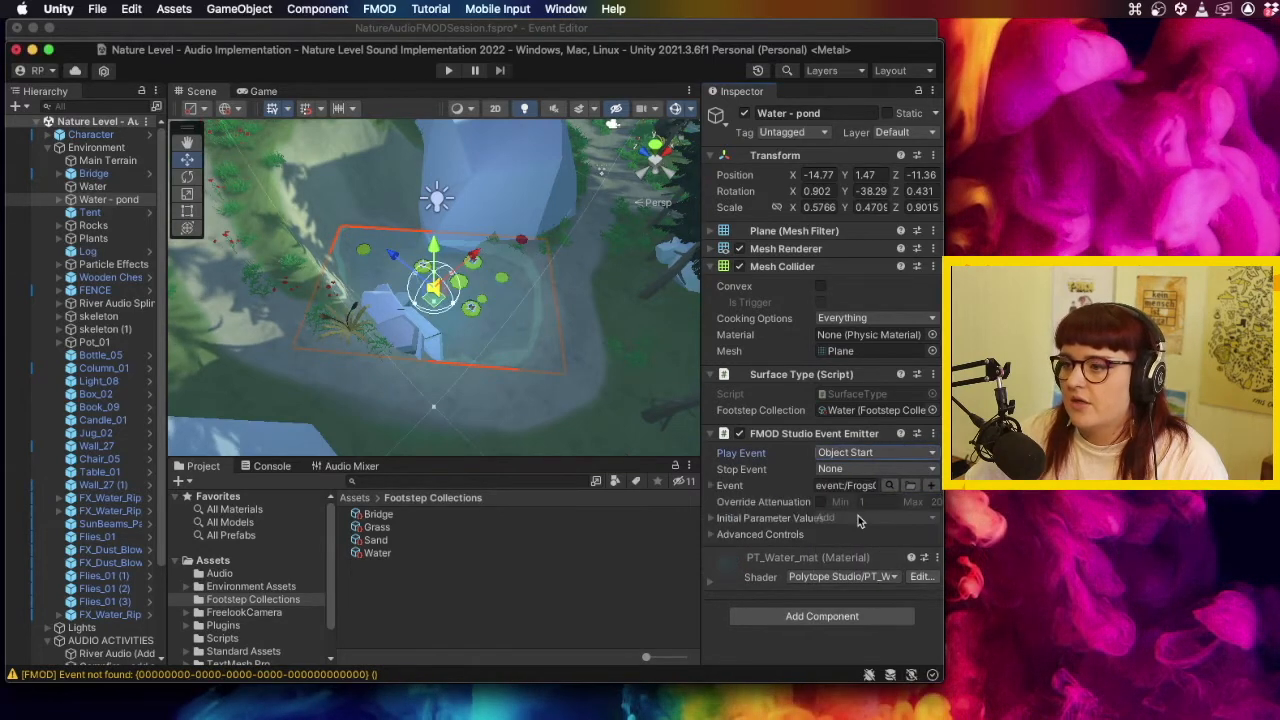
Override the pond emitter's attenuation and shrink its maximum distance to about 13.
scroll(503, 366, down, 6)
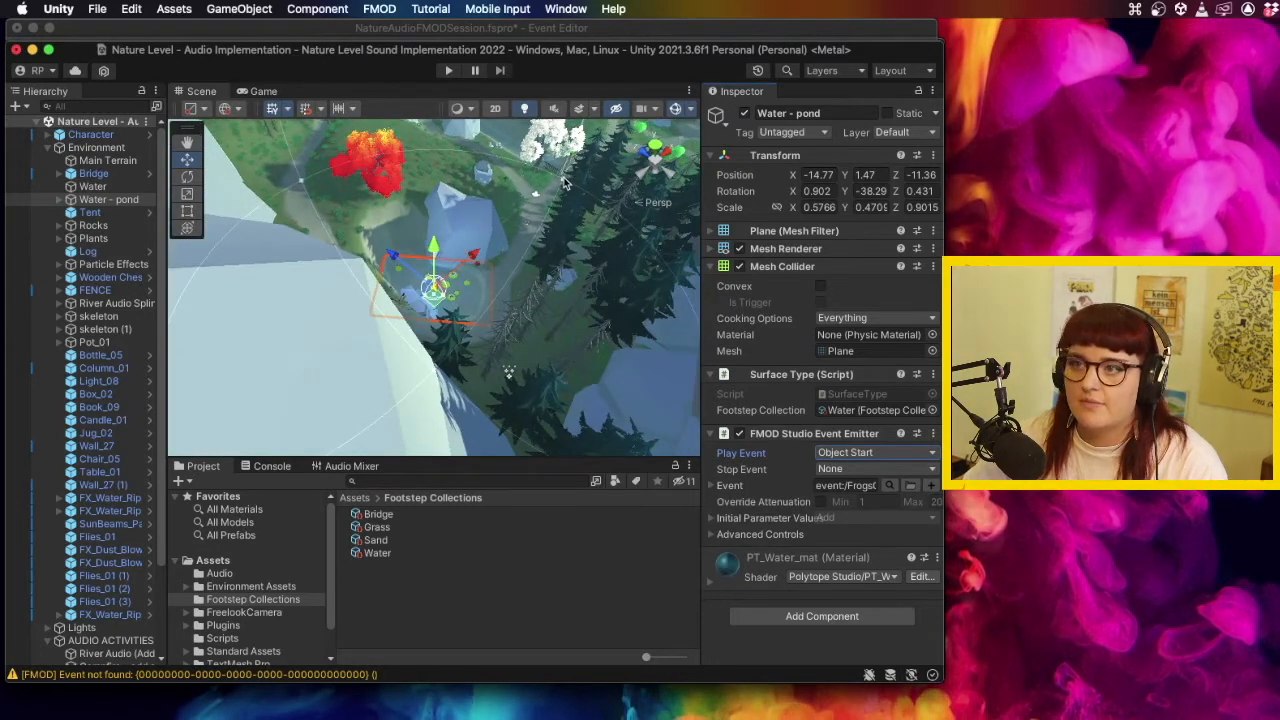
click(820, 502)
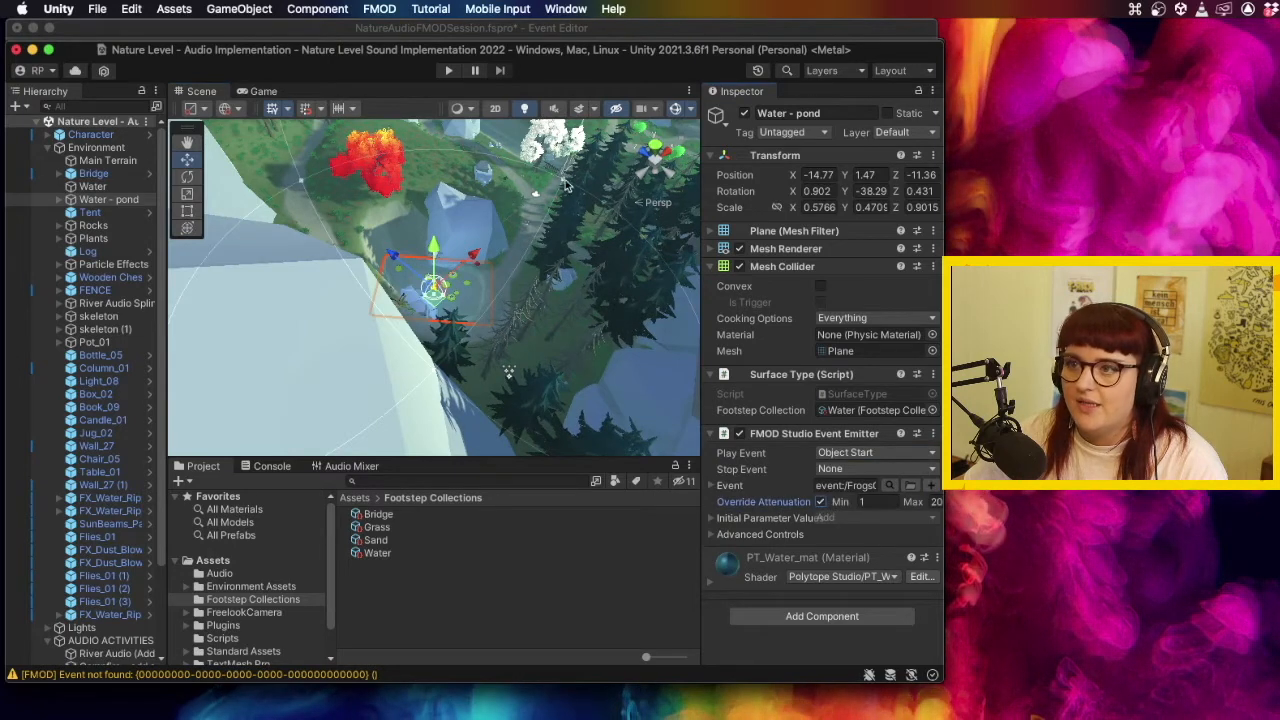
drag(540, 200, 519, 213)
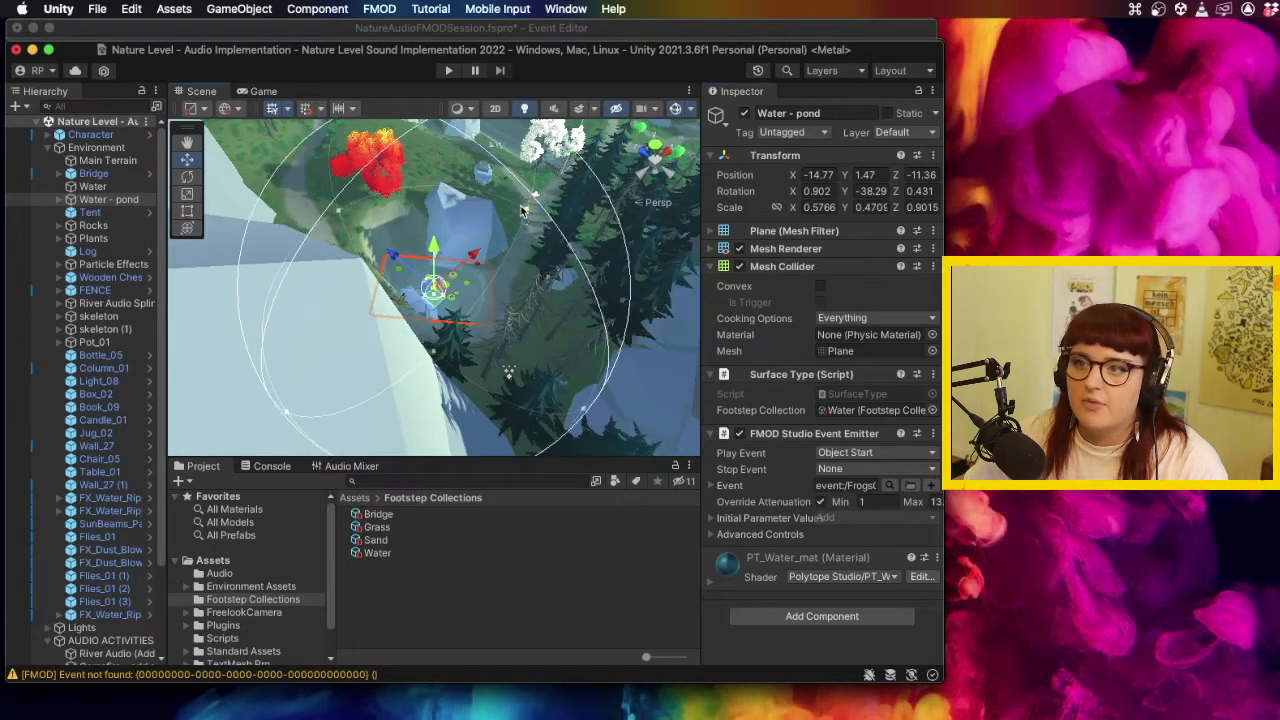
click(711, 534)
click(711, 535)
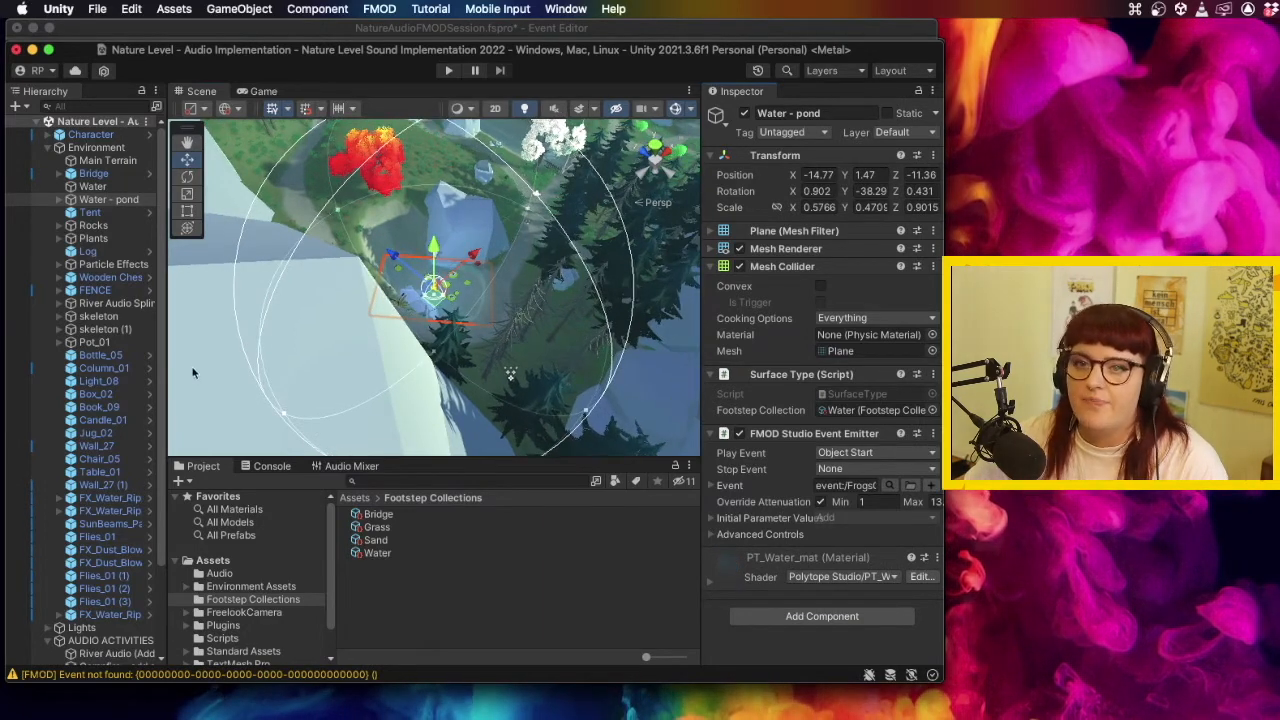
Expand the Pickups group, select Star Pickup 1 and frame it on the bridge in the Scene view.
scroll(110, 337, down, 3)
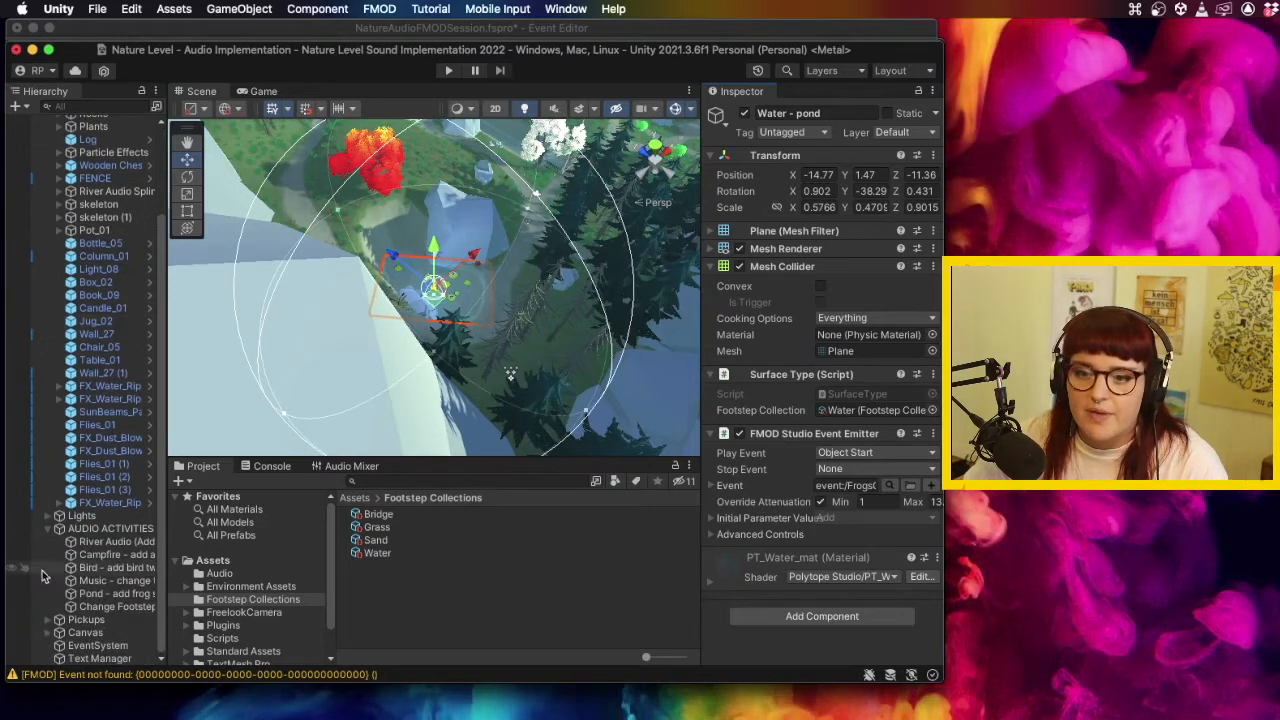
click(57, 620)
scroll(60, 610, down, 2)
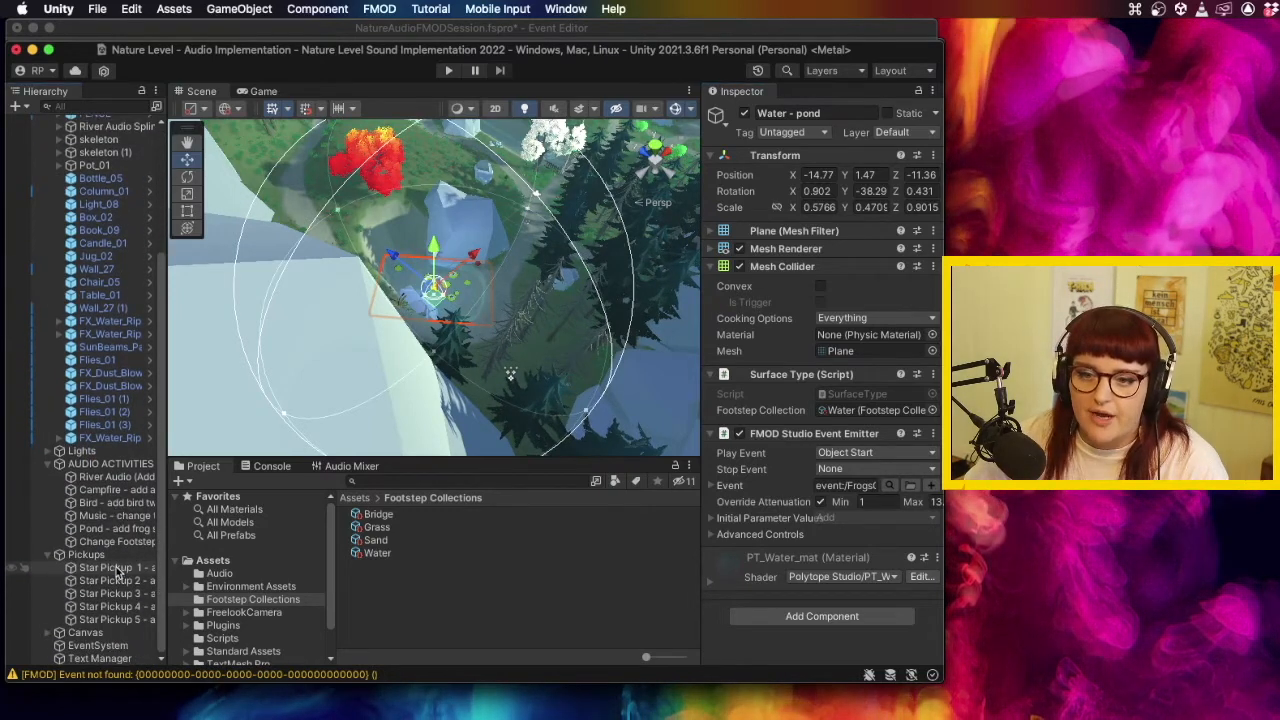
click(118, 568)
double_click(118, 568)
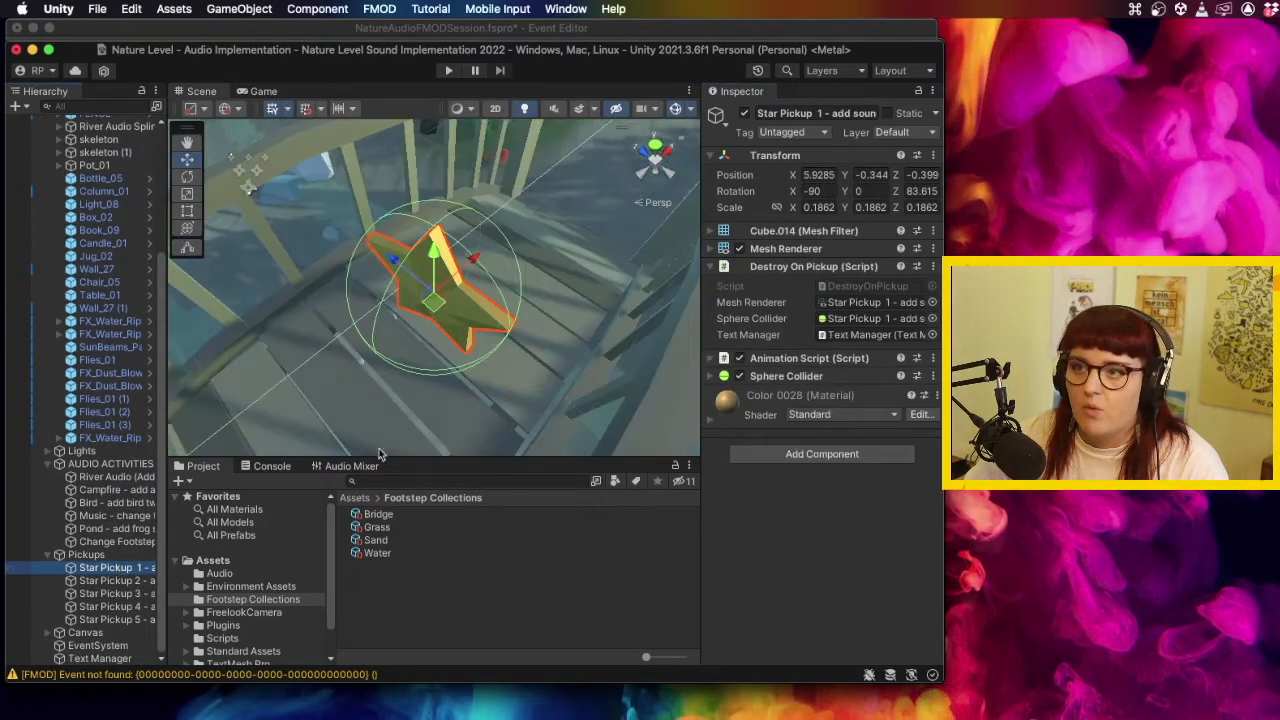
scroll(405, 420, down, 5)
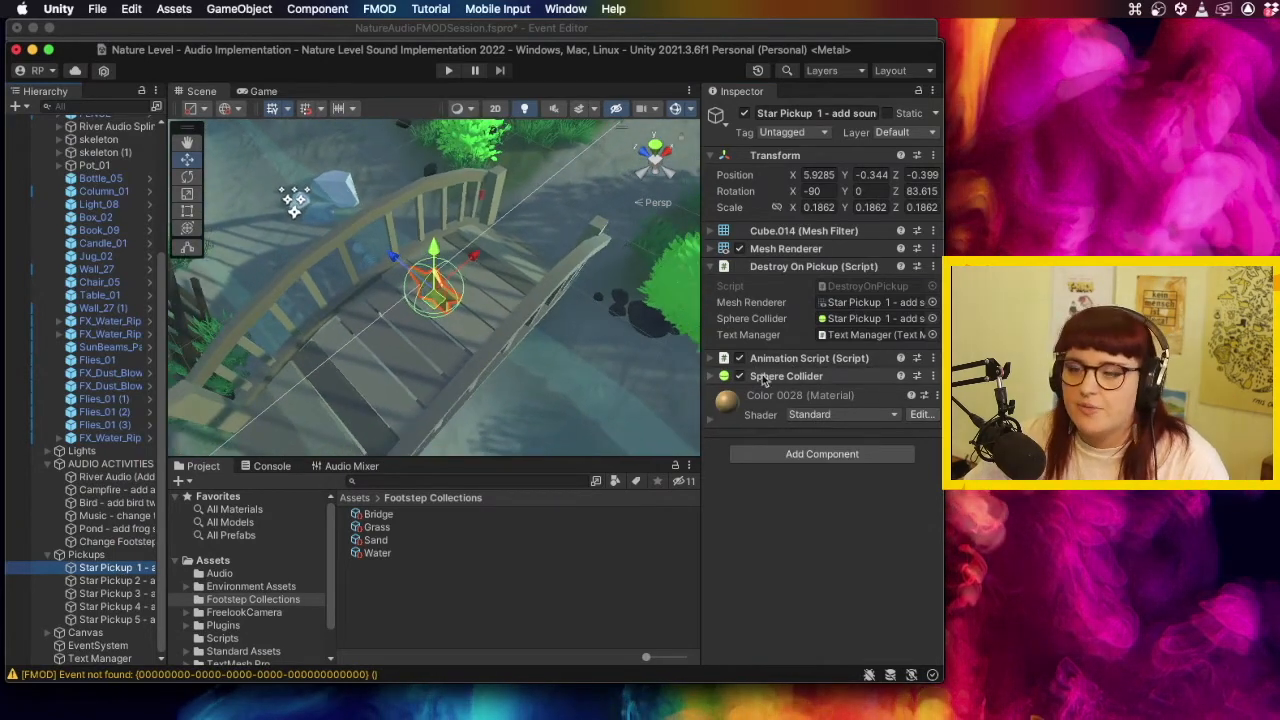
Add an FMOD Studio Event Emitter component to Star Pickup 1.
click(786, 459)
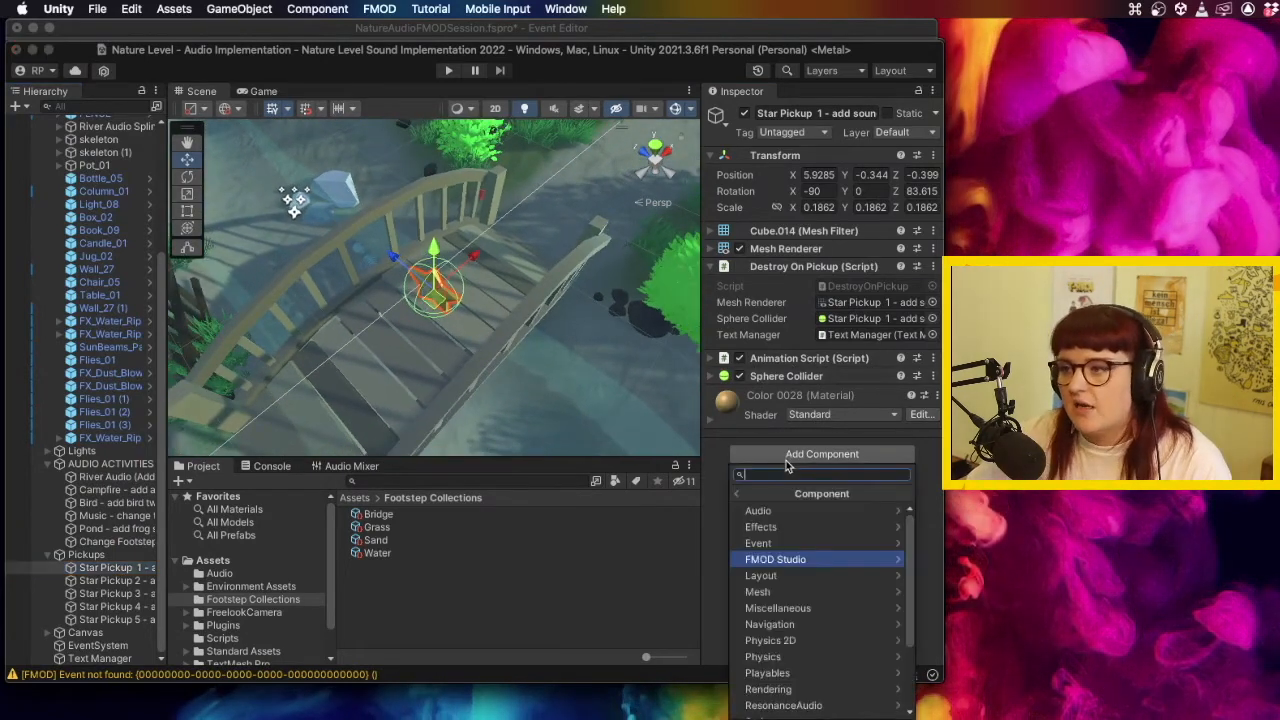
click(811, 559)
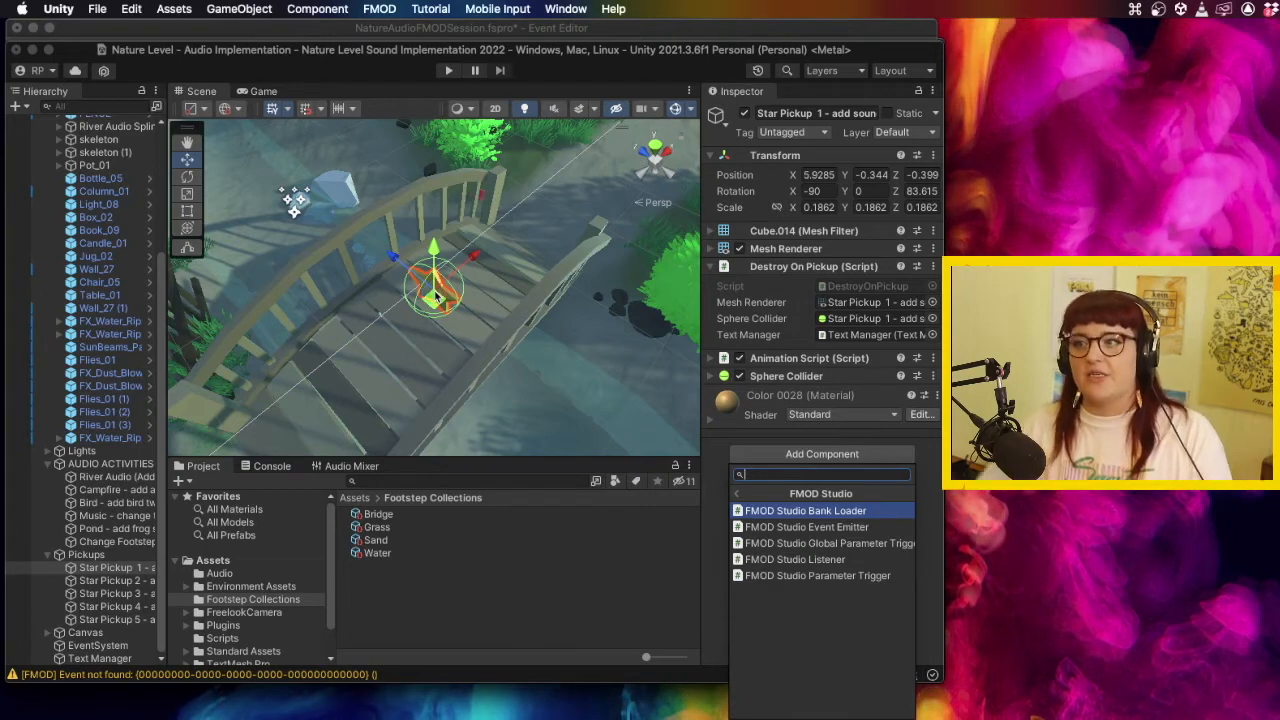
click(801, 527)
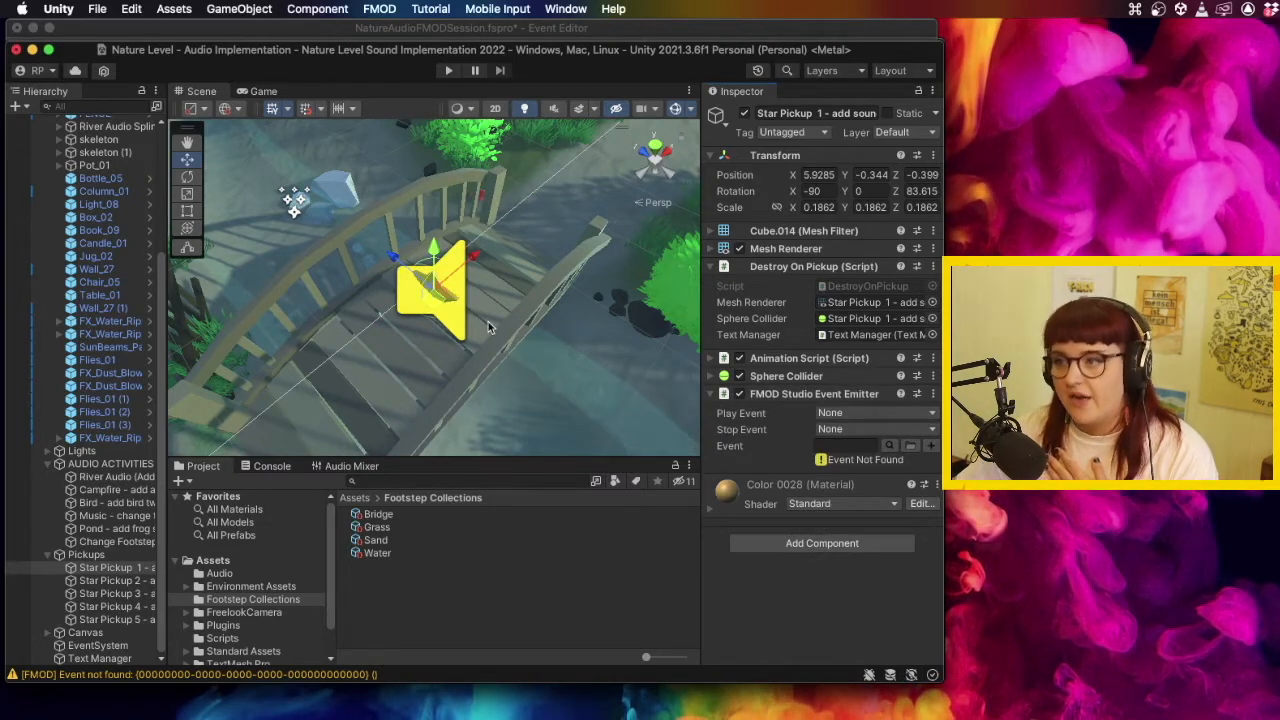
Set the star emitter's Play Event to Trigger Enter and its Collision Tag to Player.
click(864, 414)
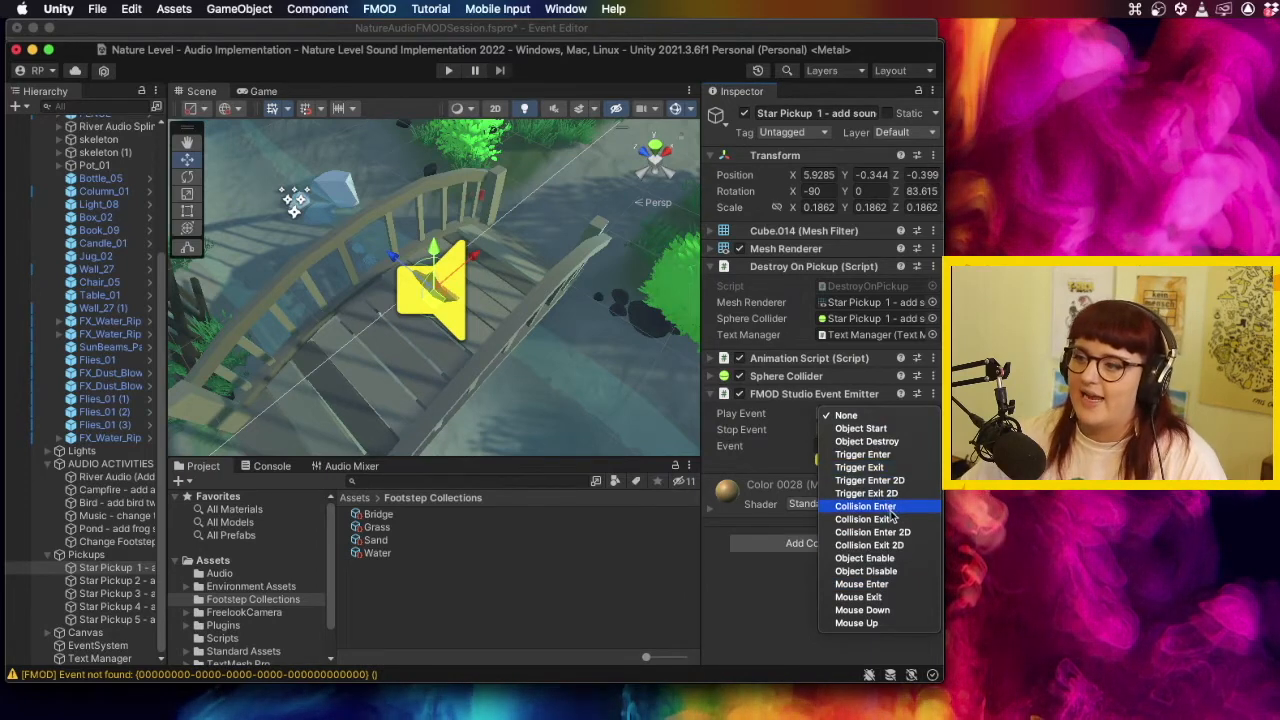
click(919, 459)
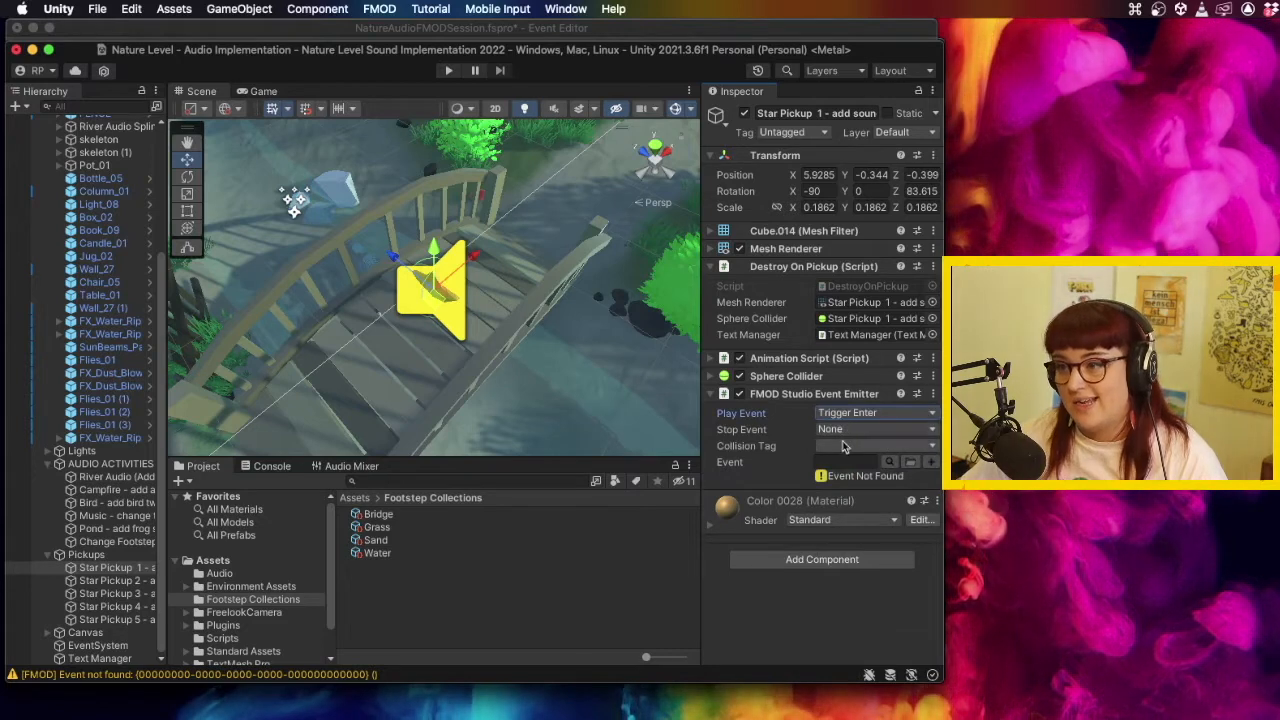
click(862, 447)
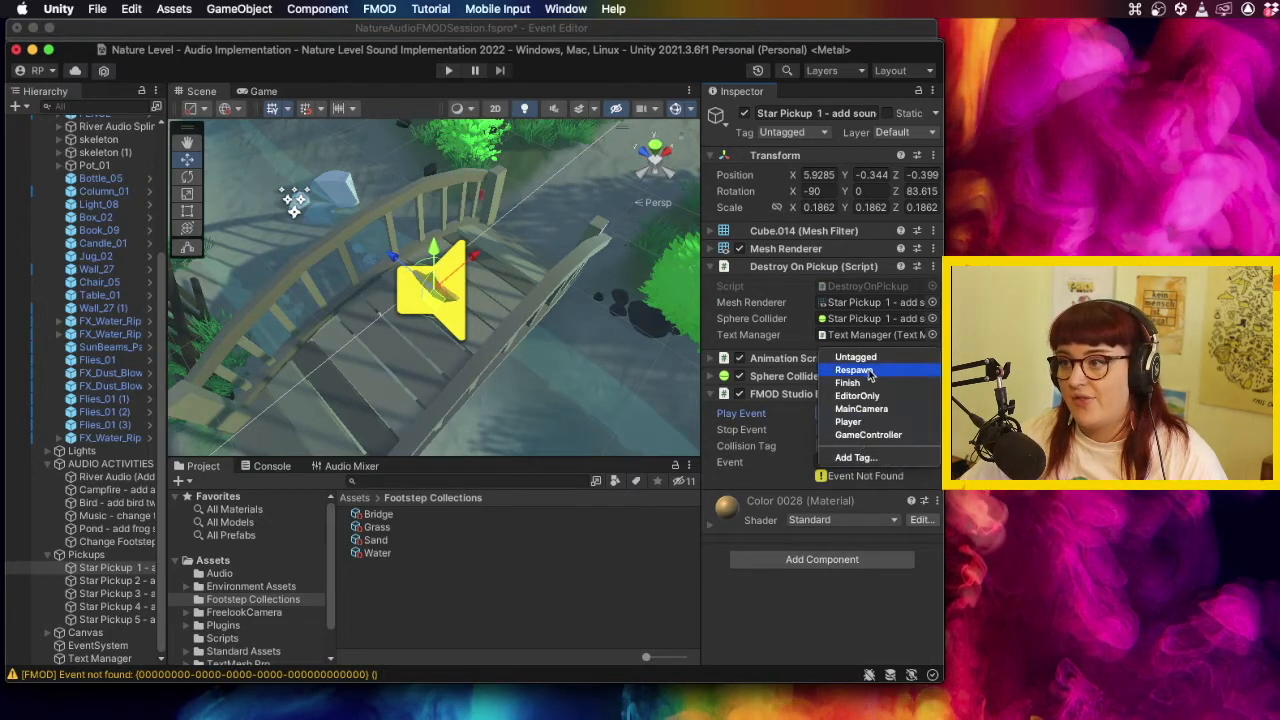
click(840, 424)
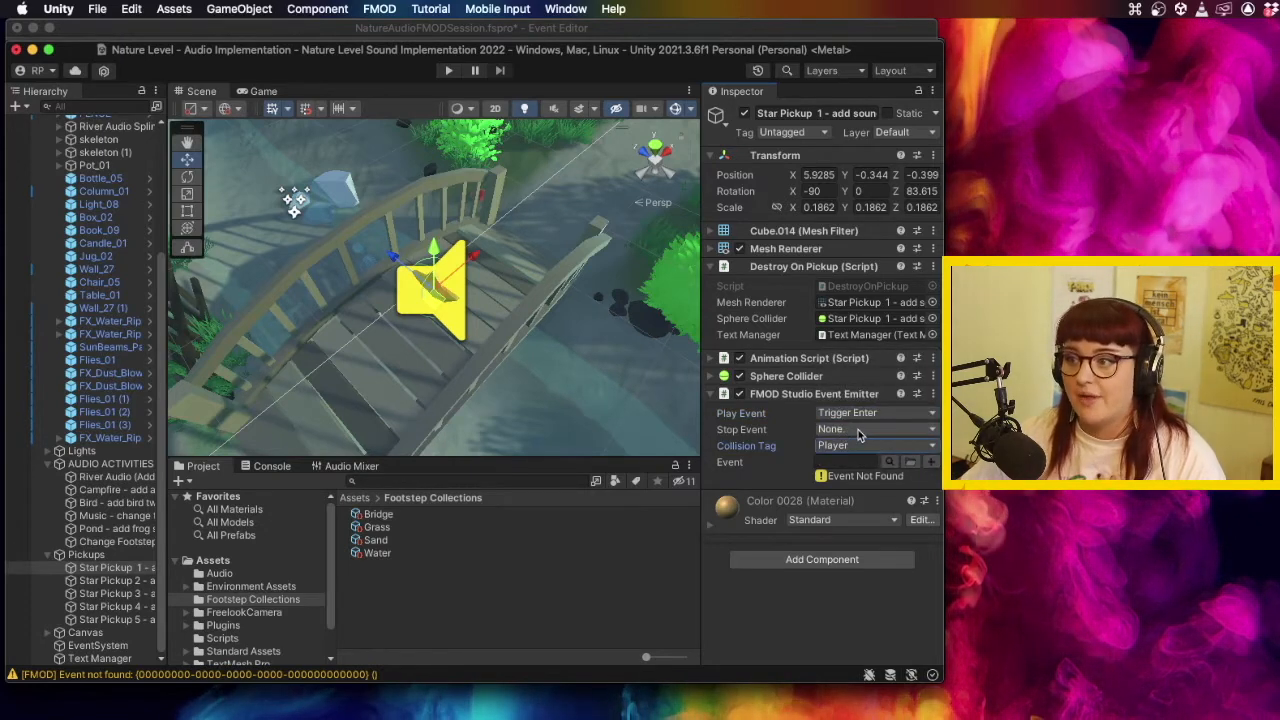
Try Object Destroy as the star emitter's Stop Event and return it to None.
click(857, 432)
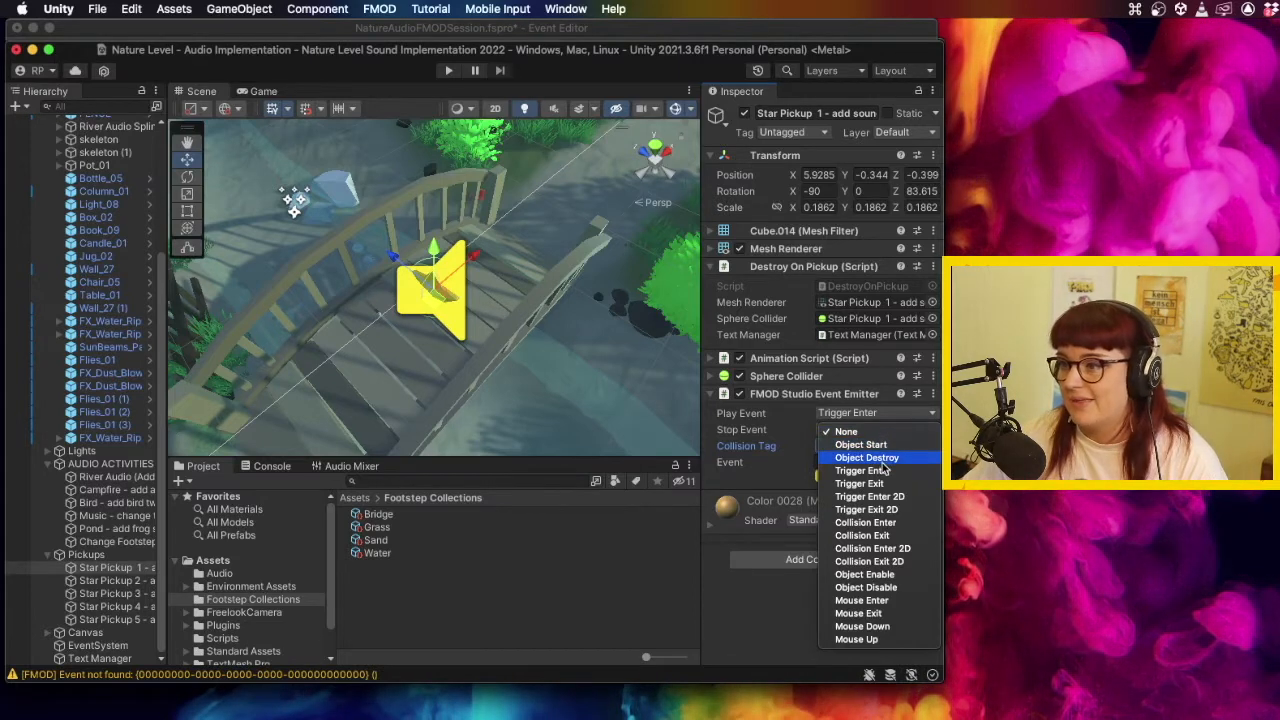
click(883, 461)
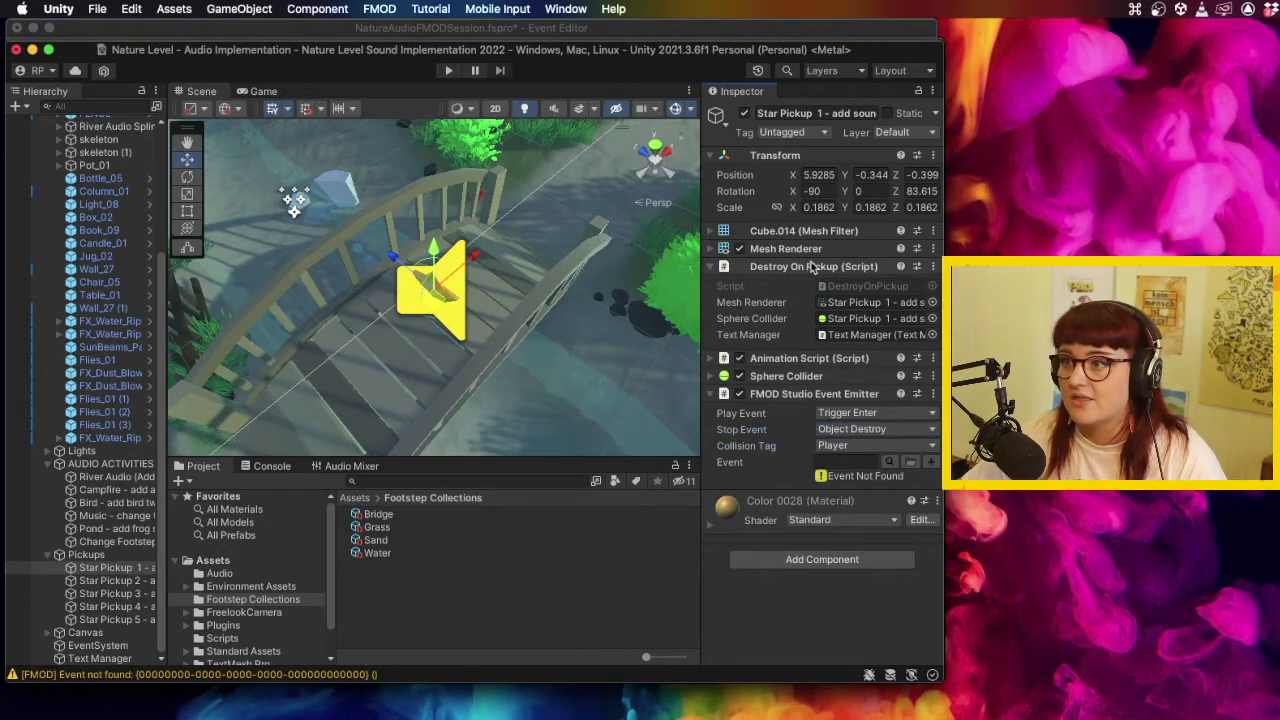
click(880, 430)
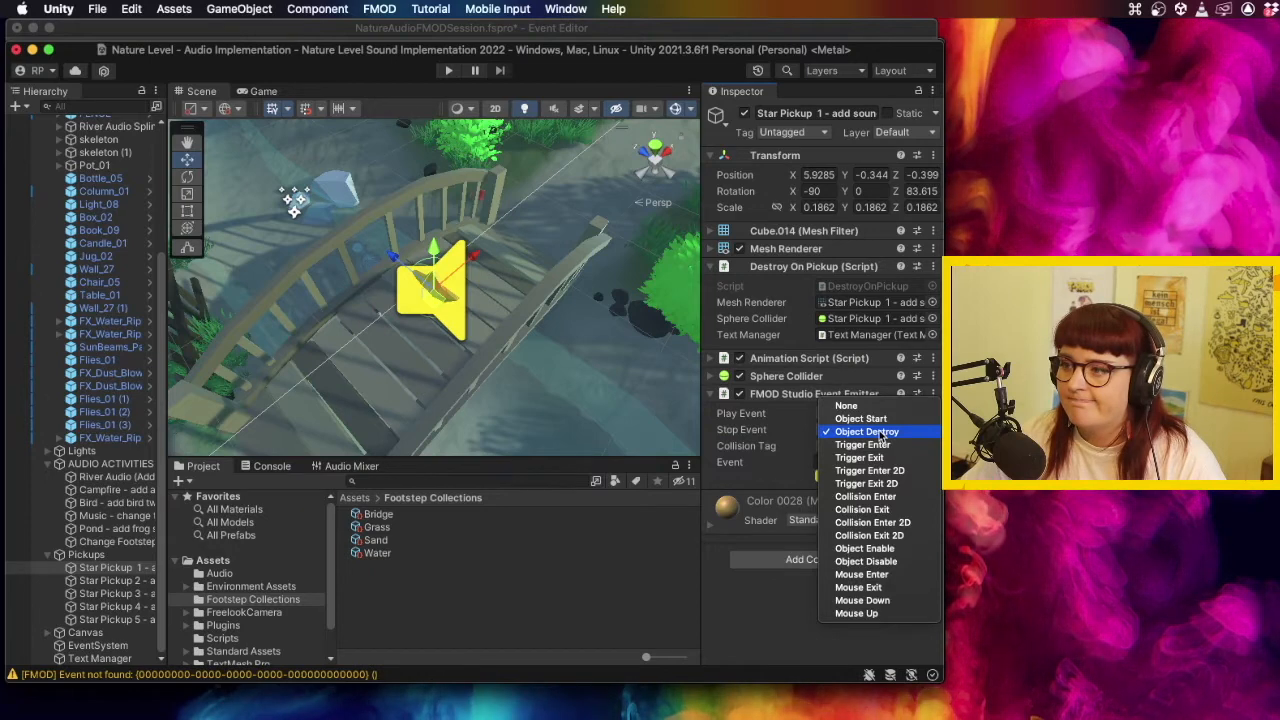
click(882, 432)
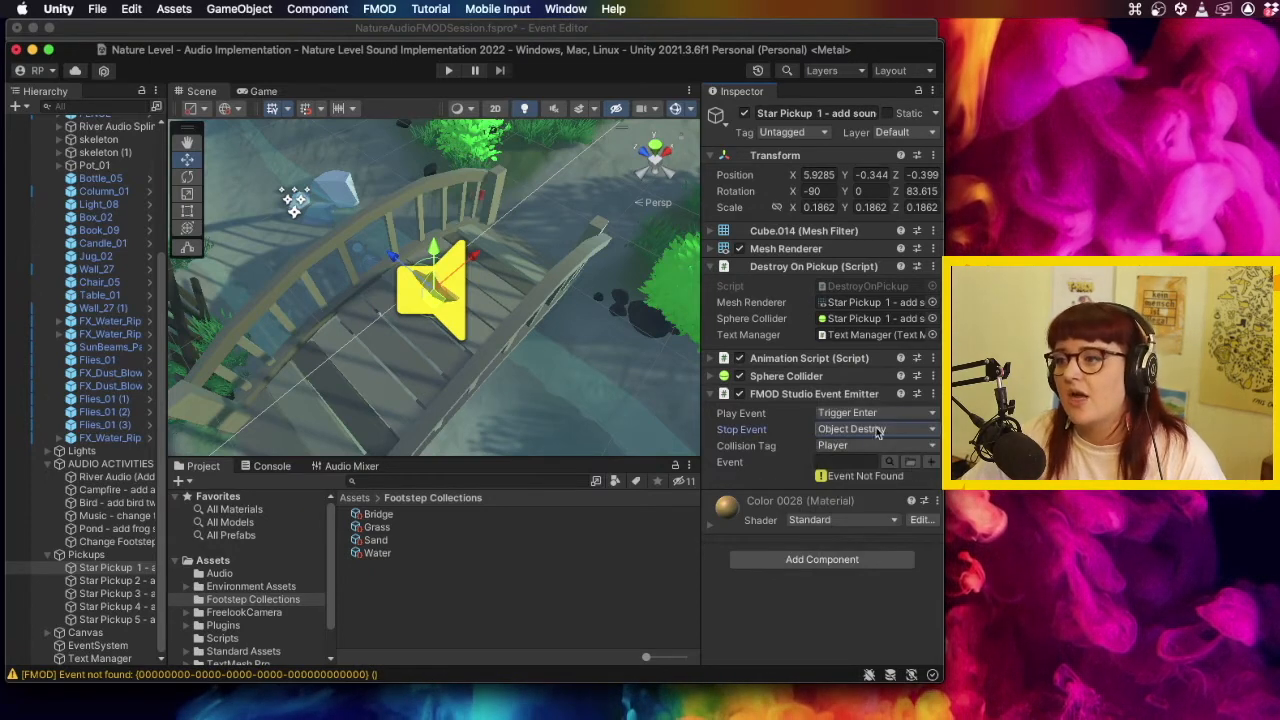
click(882, 432)
click(861, 419)
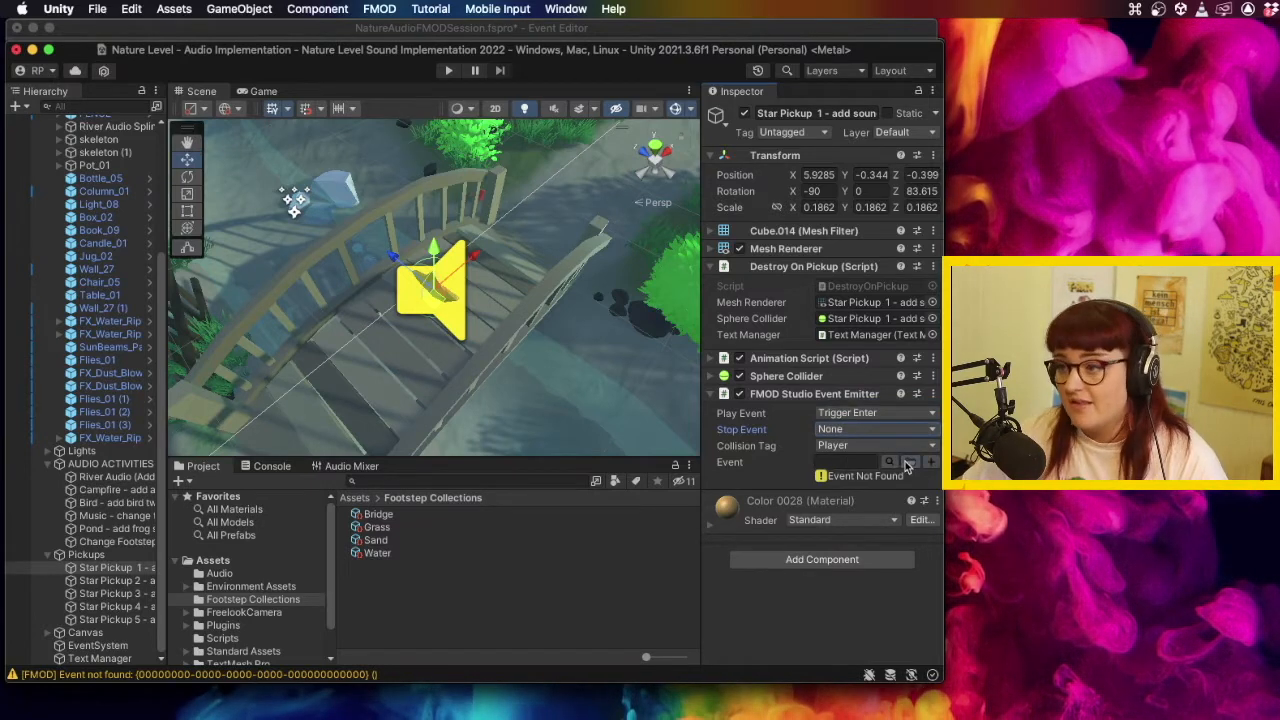
Assign the Pickups event to the star's emitter and enable Trigger Once in its advanced controls.
click(888, 463)
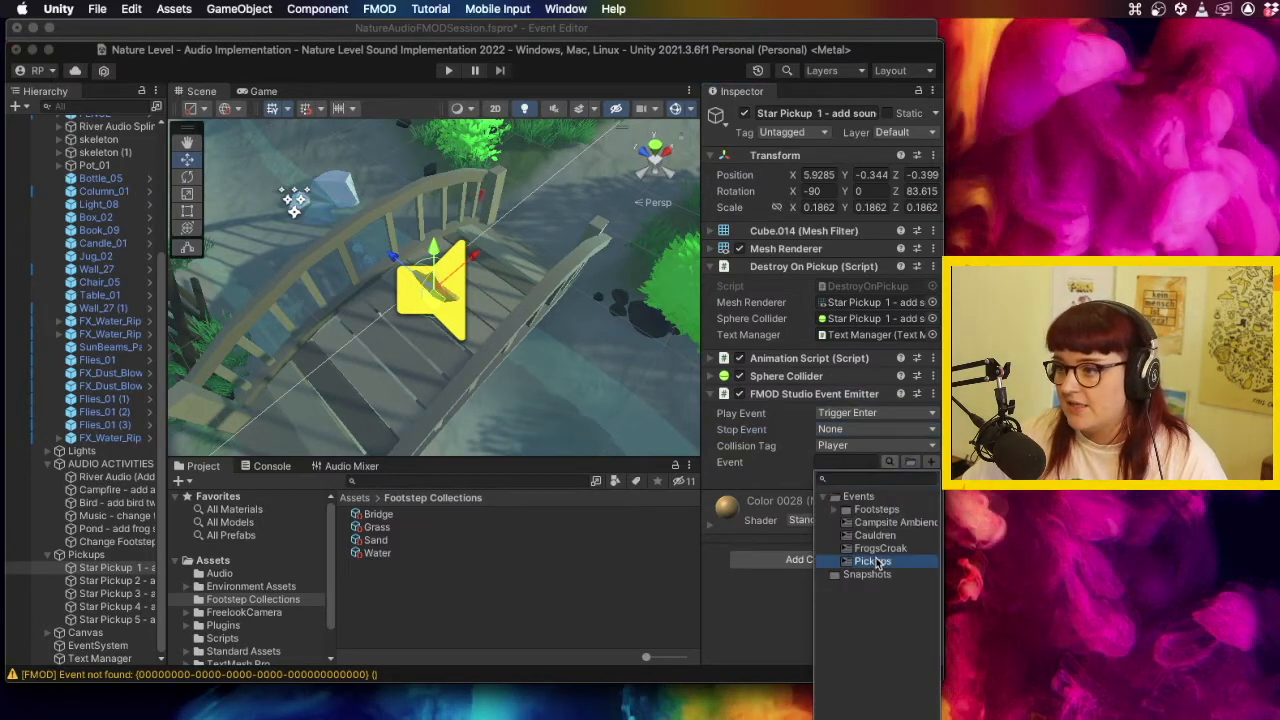
click(876, 561)
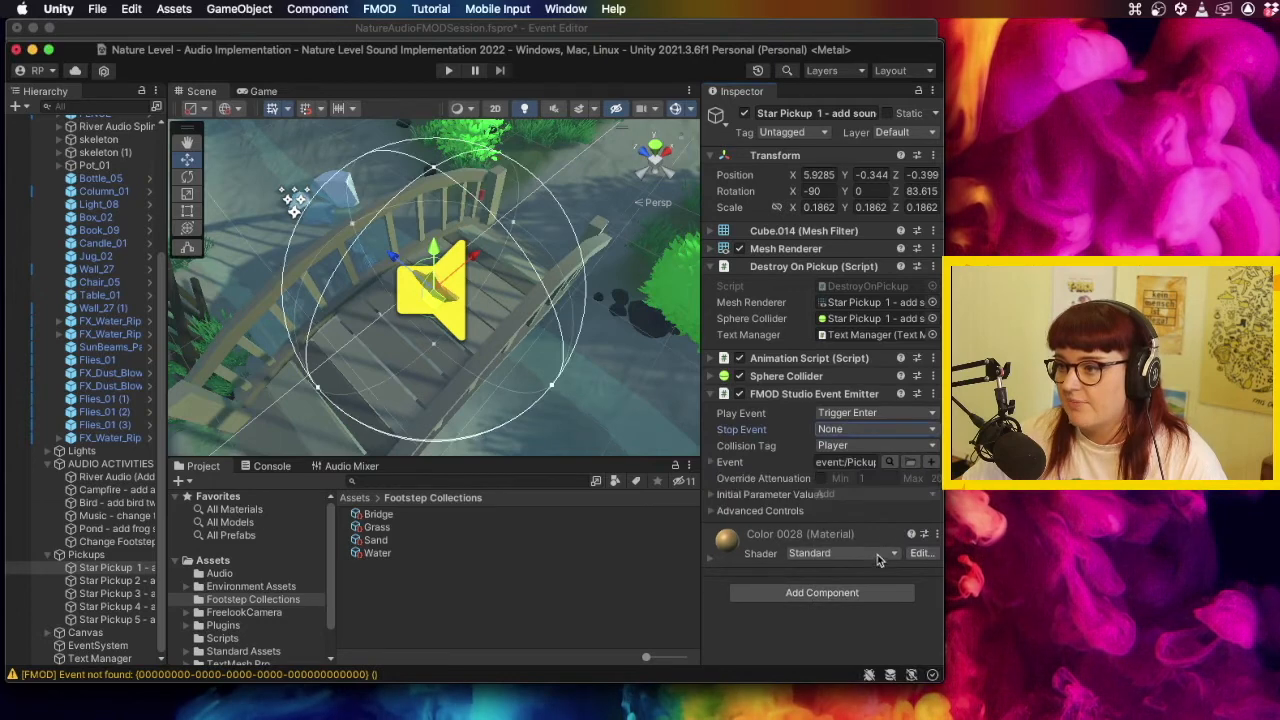
click(716, 512)
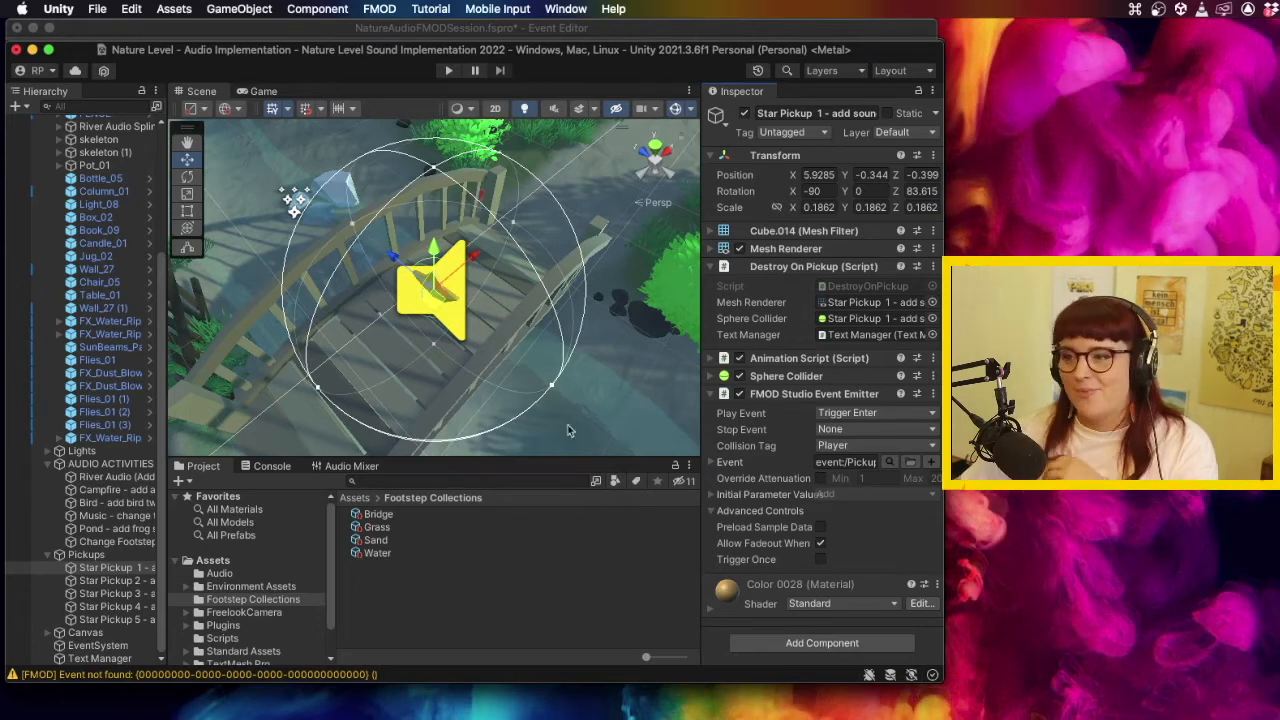
click(820, 560)
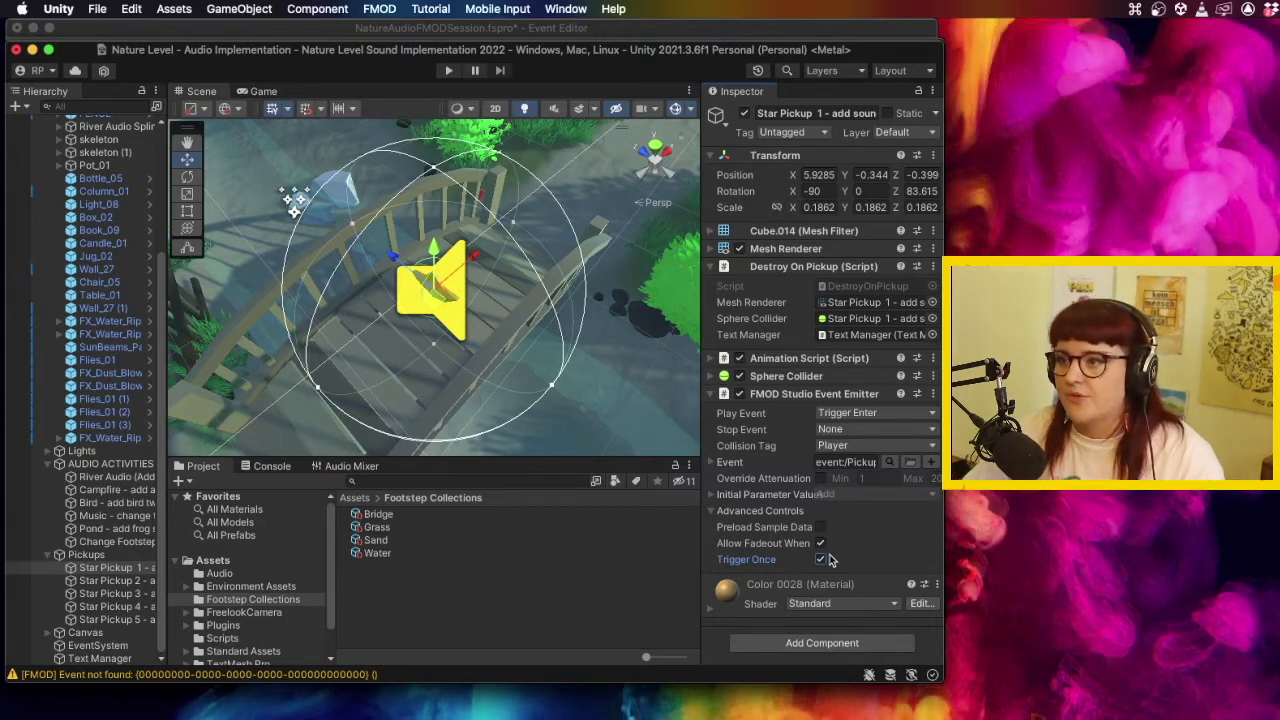
Run the game and walk the character onto the bridge to collect the star and test its pickup sound.
scroll(445, 330, down, 3)
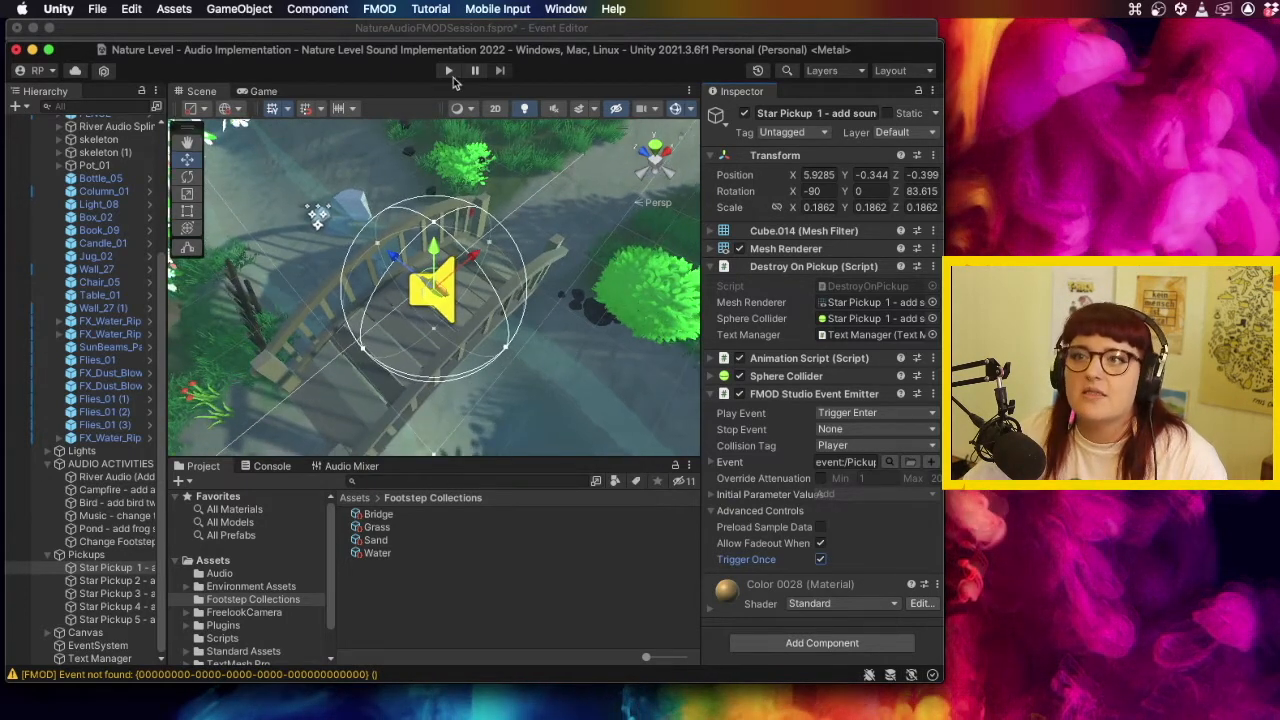
click(448, 71)
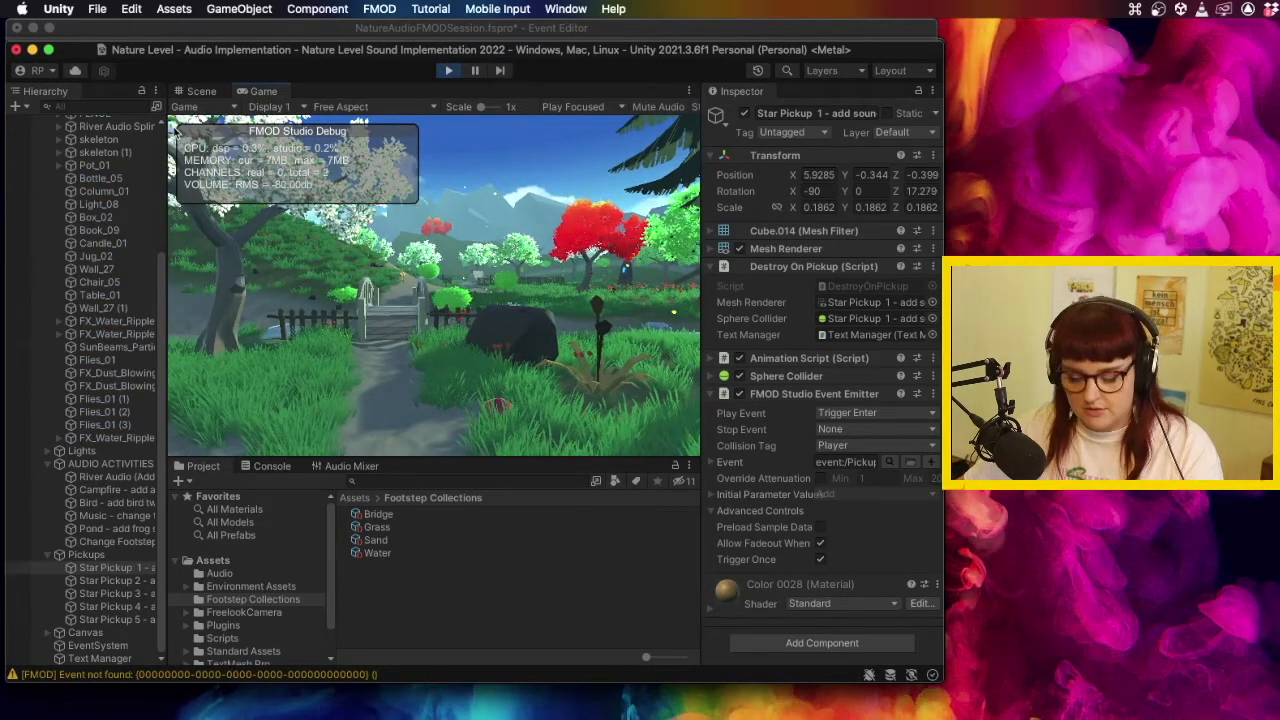
key(w)
key(a)
key(d)
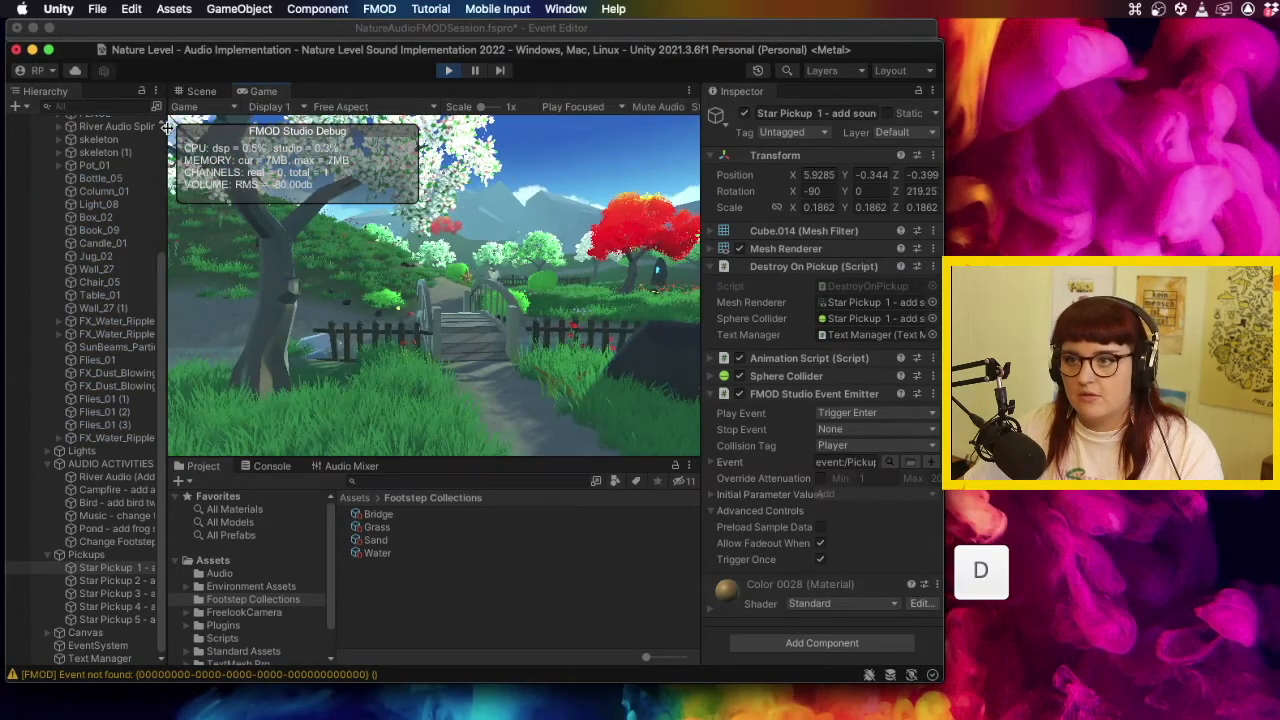
key(w)
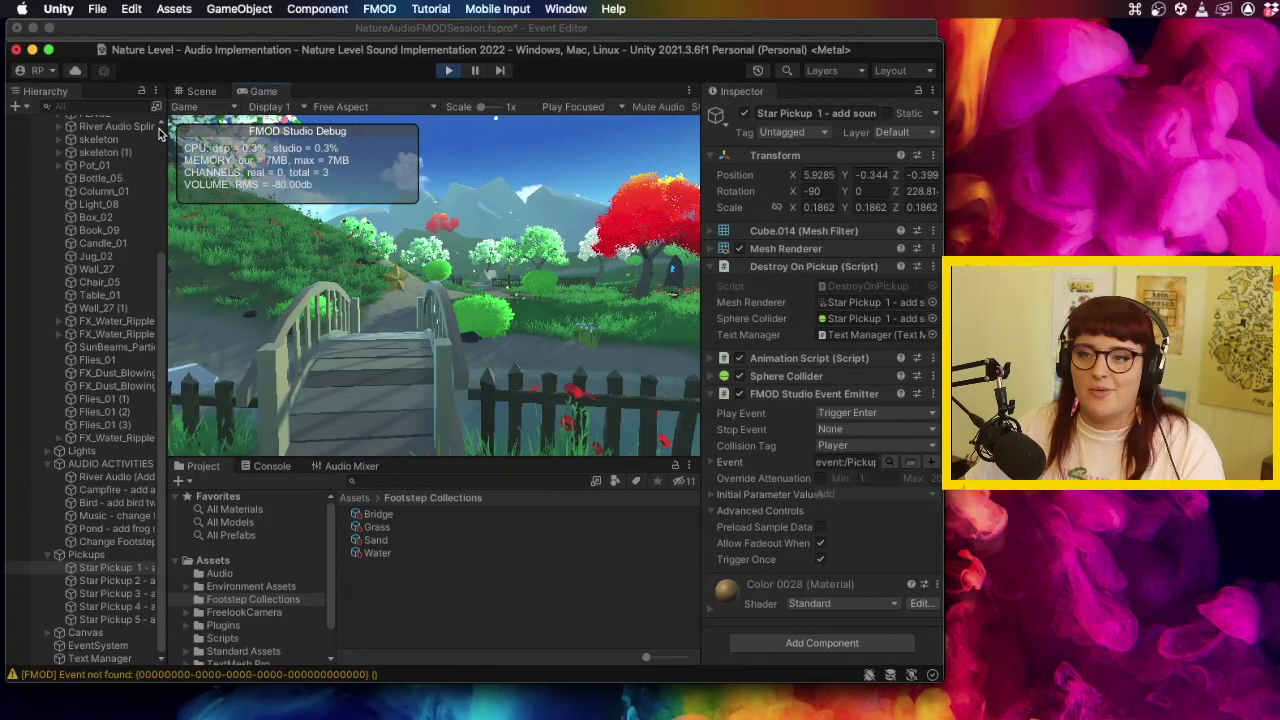
key(w)
key(d)
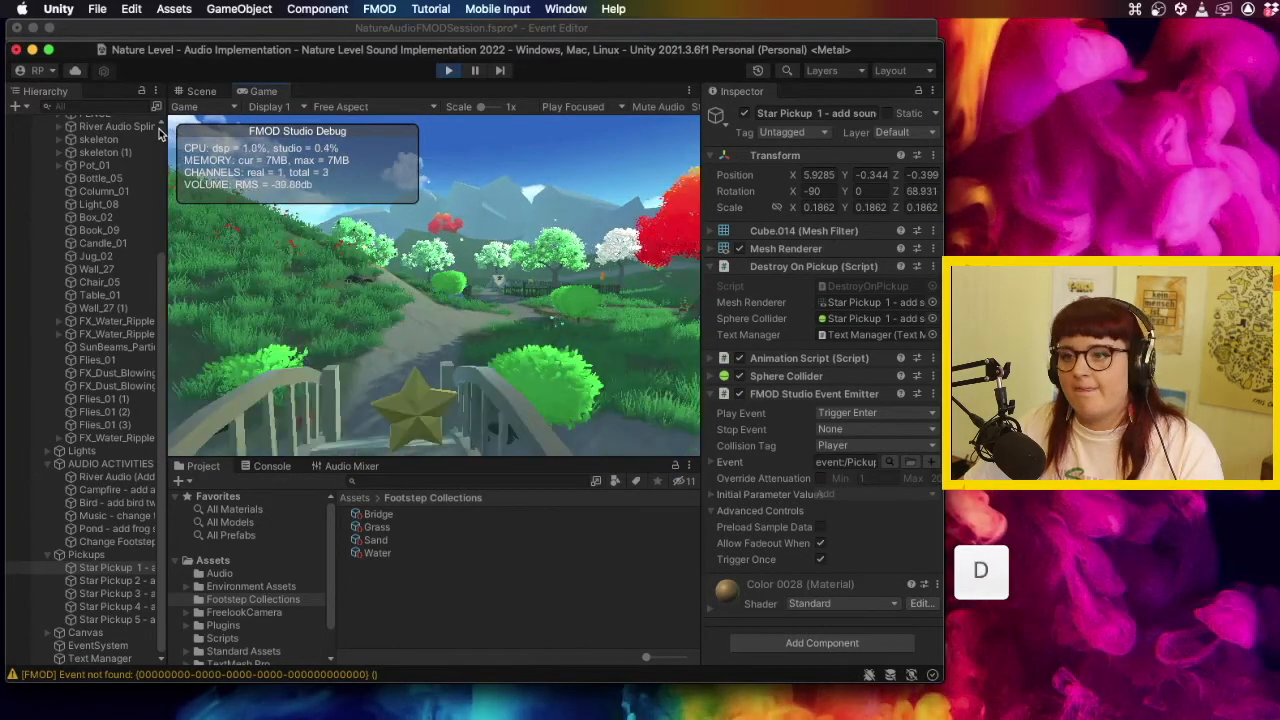
key(w)
key(s)
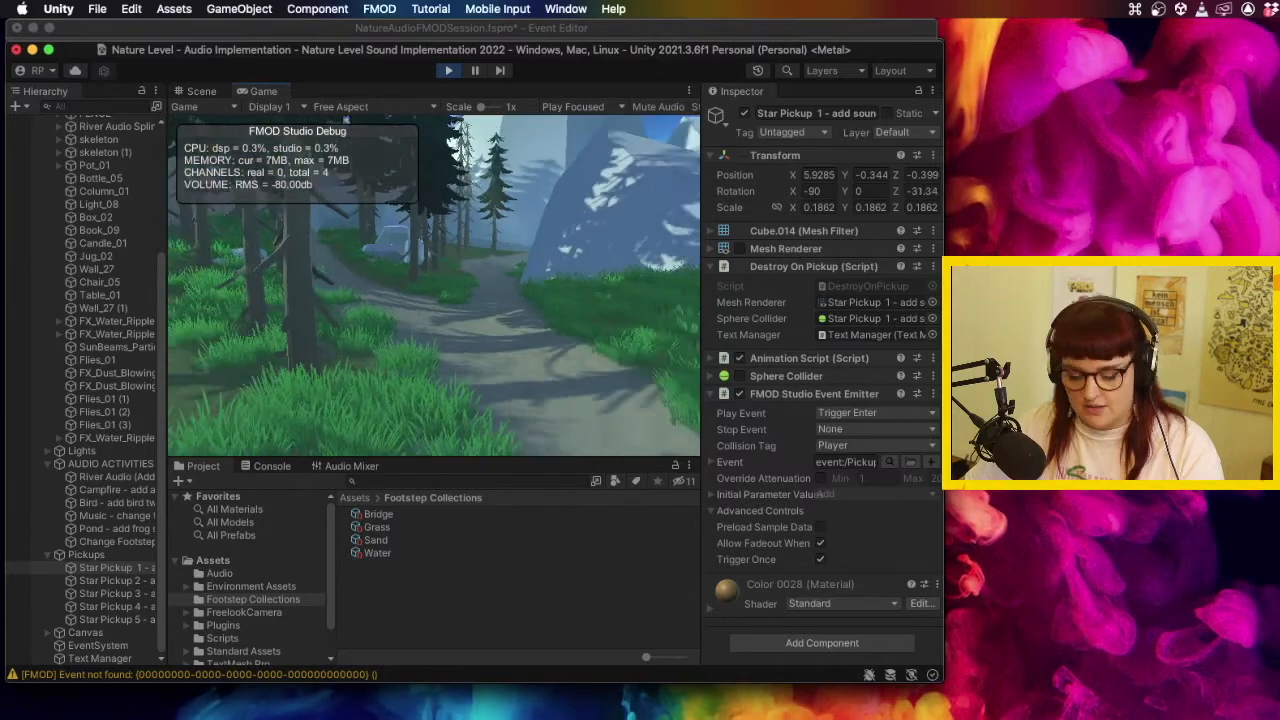
Walk through the level past the frog pond and the cauldron to check their sounds, and stop the game.
key(w)
key(d)
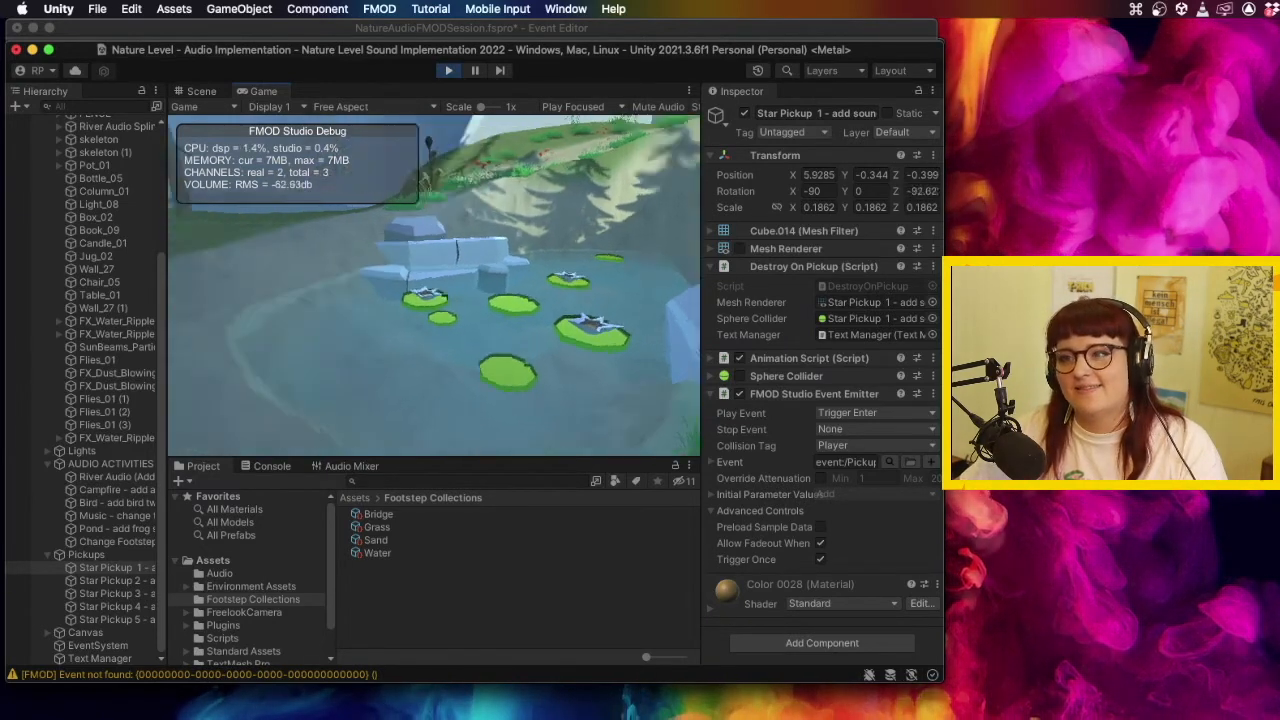
key(w)
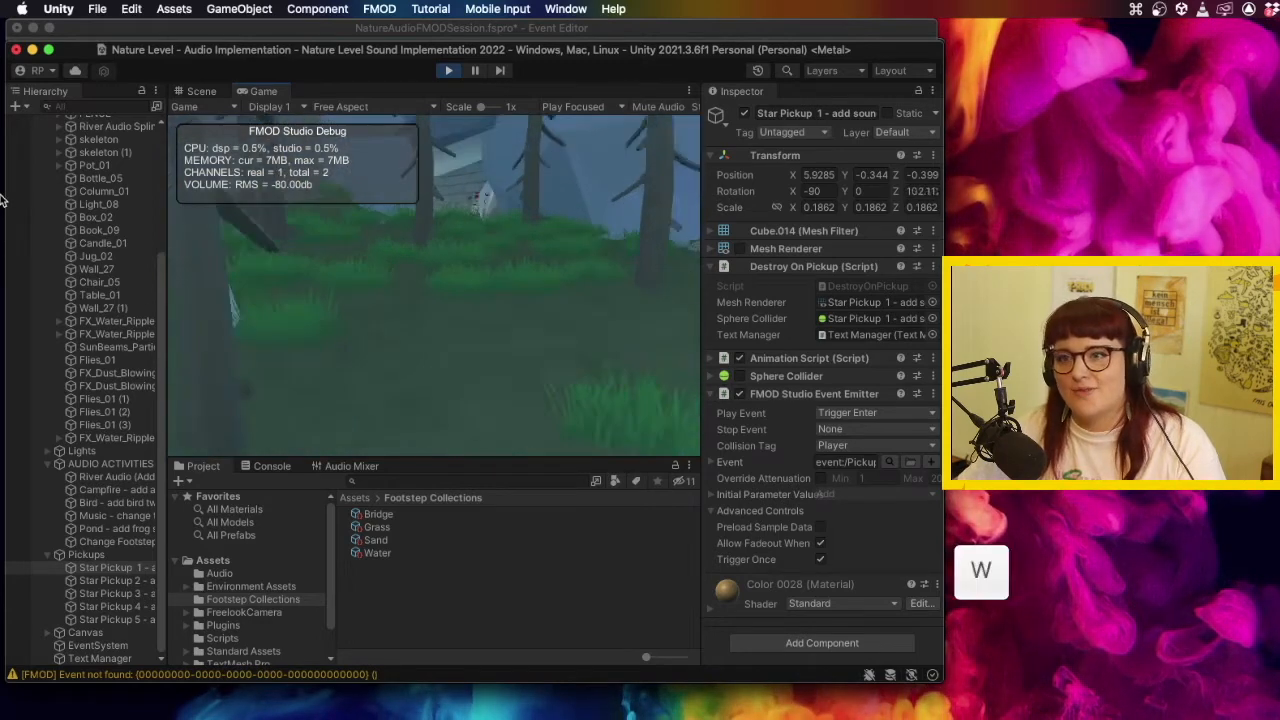
key(d)
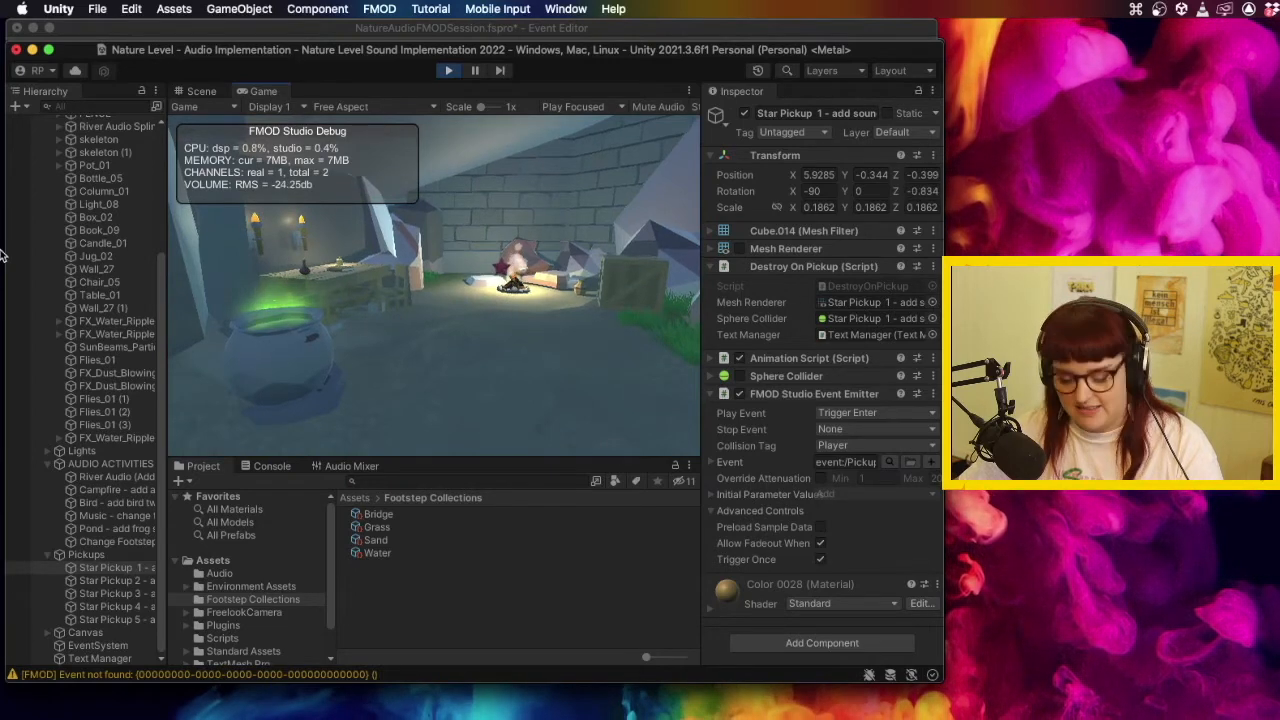
key(s)
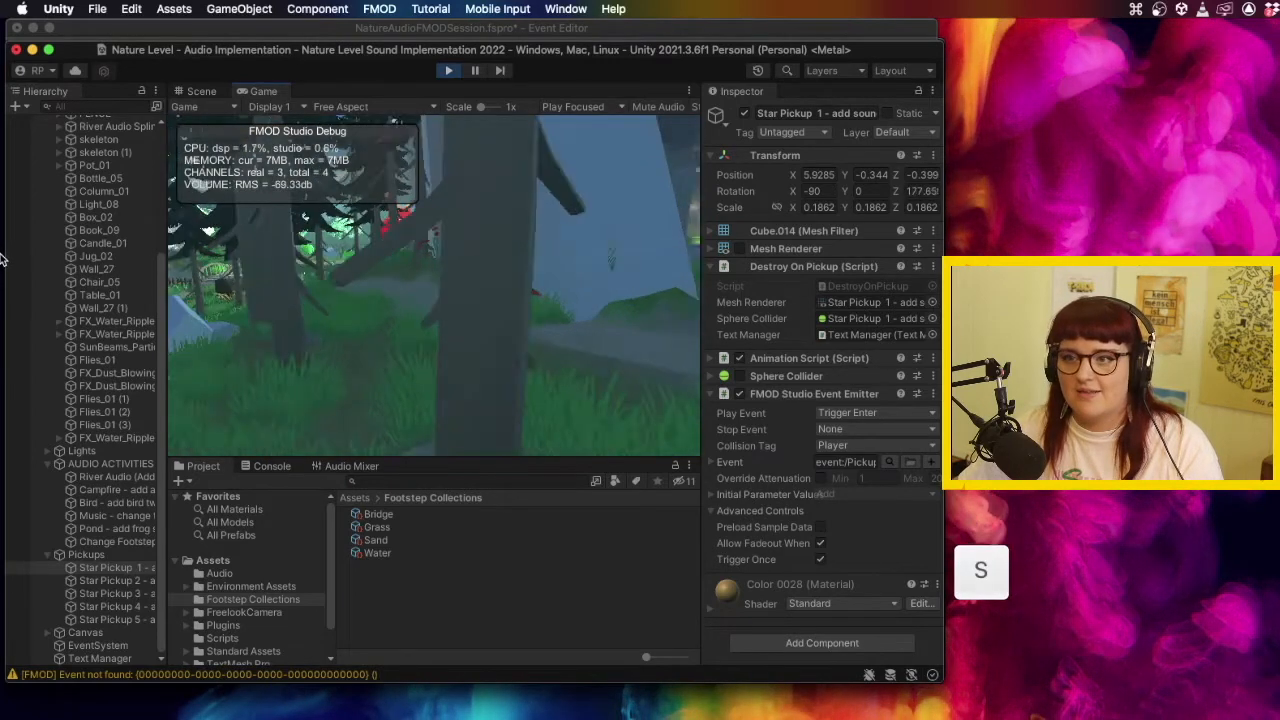
key(w)
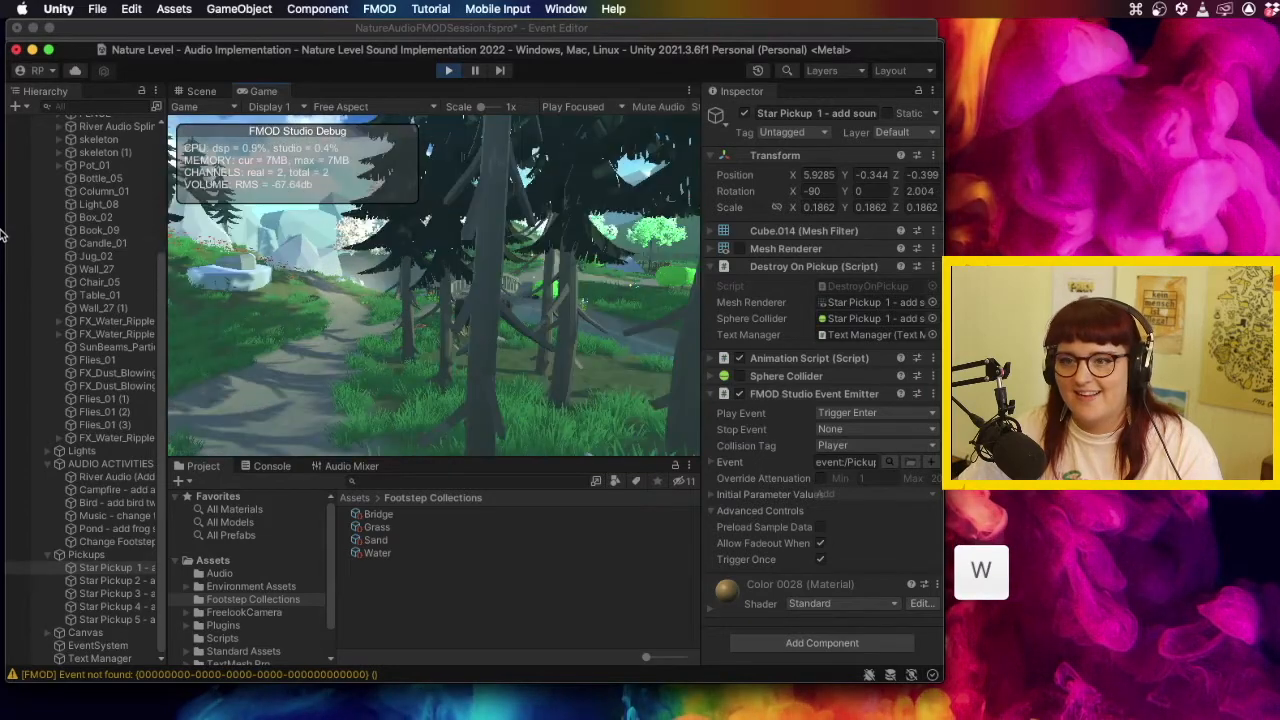
key(a)
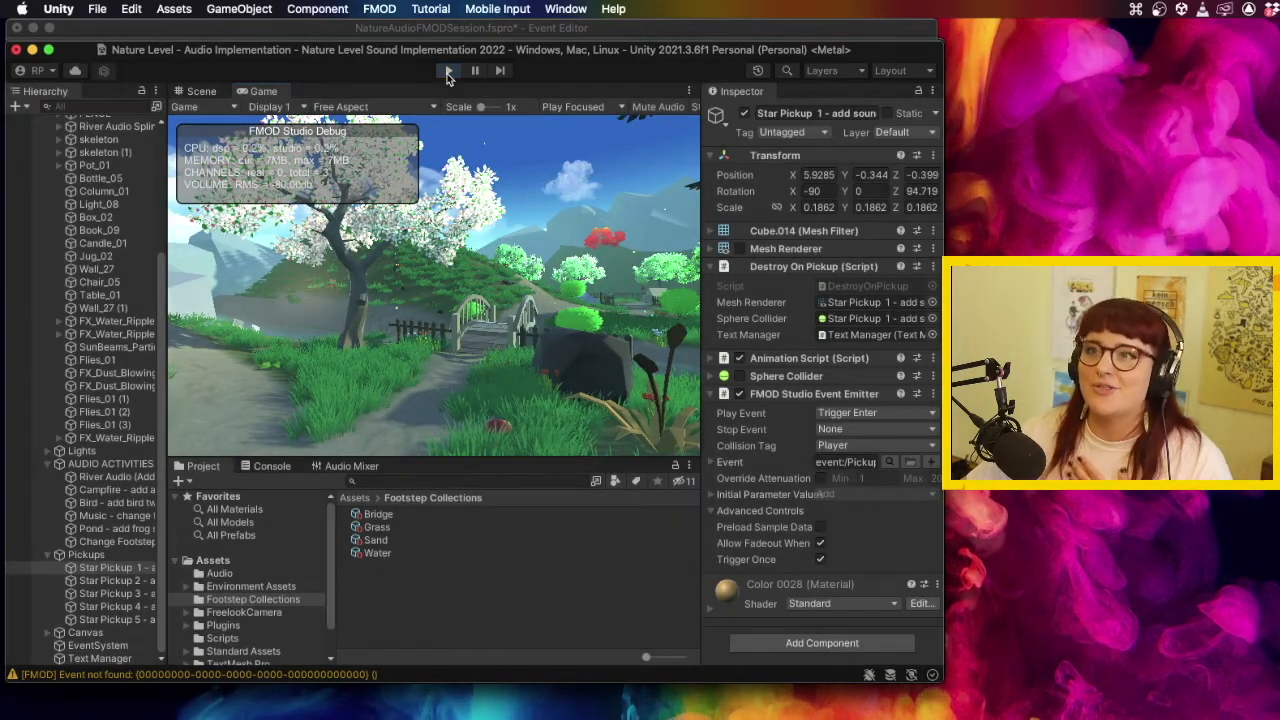
click(448, 72)
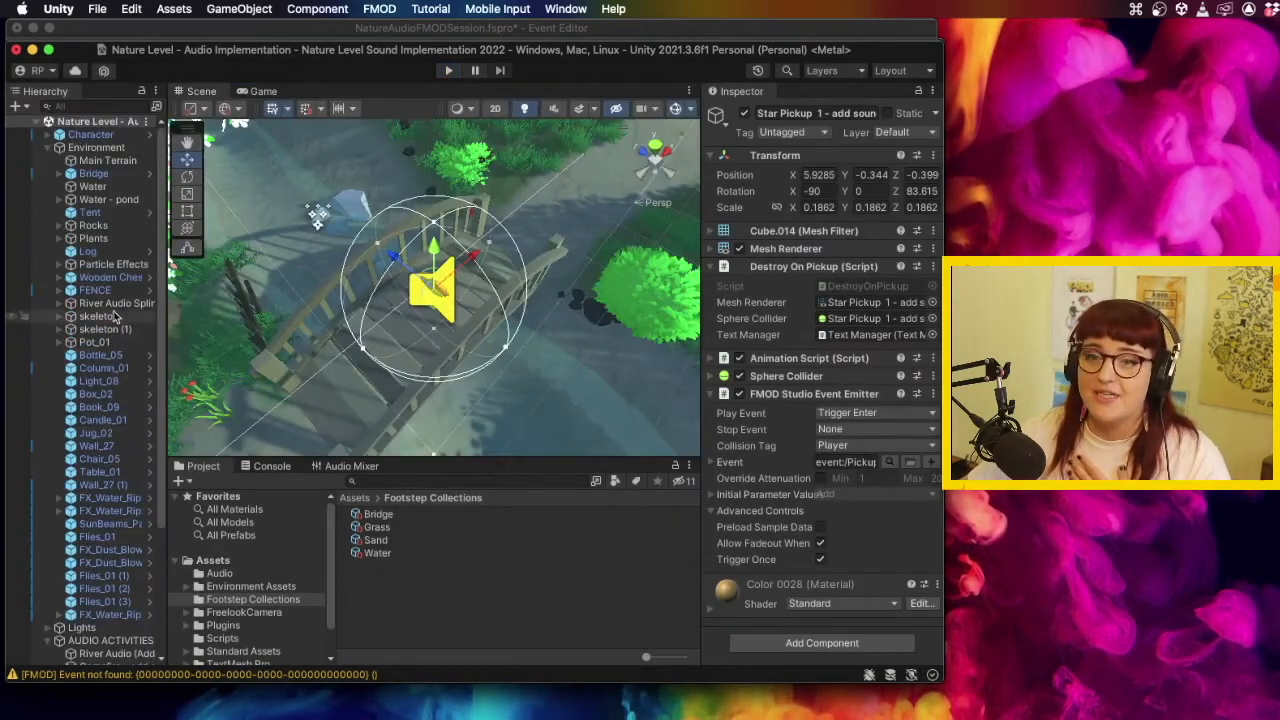
Collapse the Environment group, select Character and review its First Person Controller sound slots and Footstep Swapper collections.
click(47, 149)
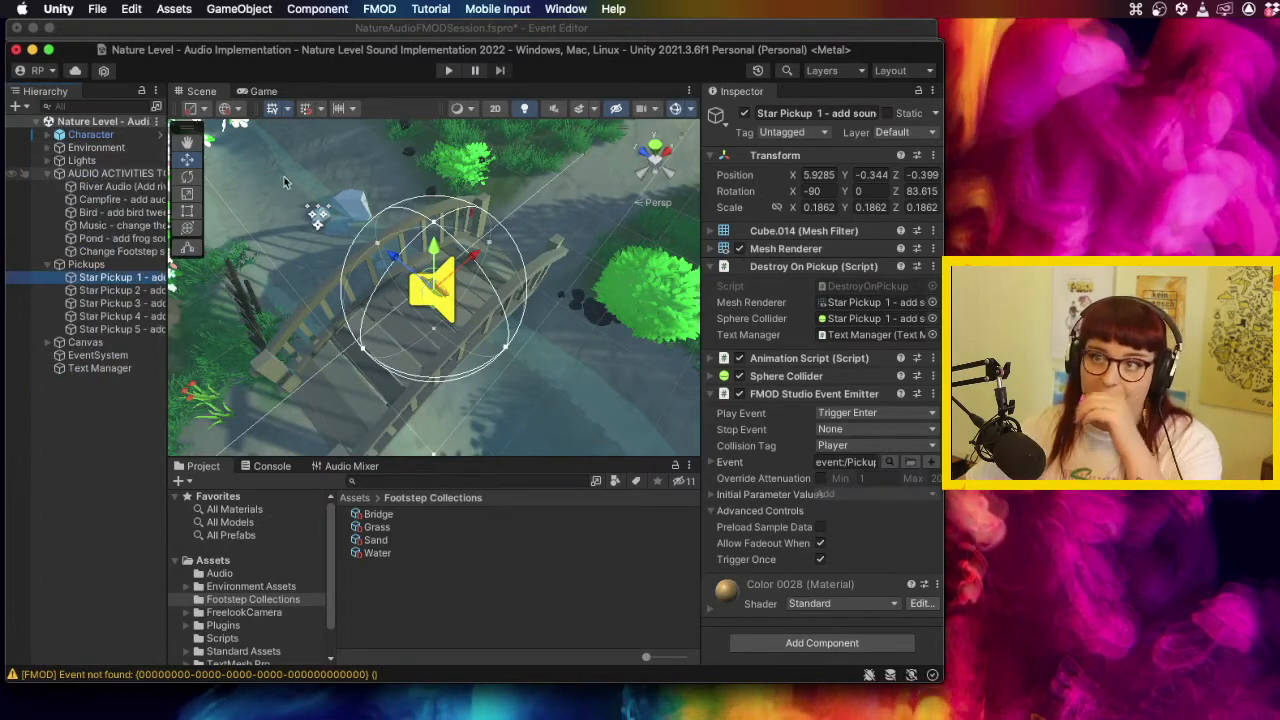
click(88, 137)
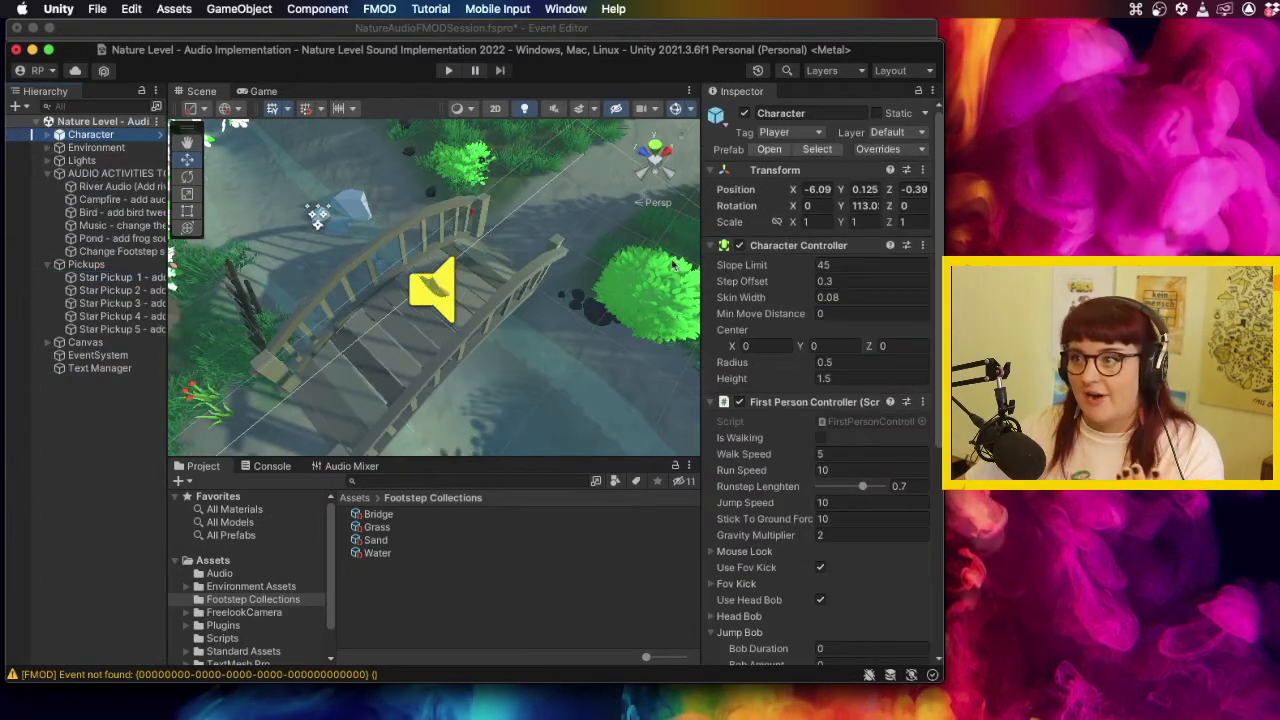
scroll(787, 360, down, 5)
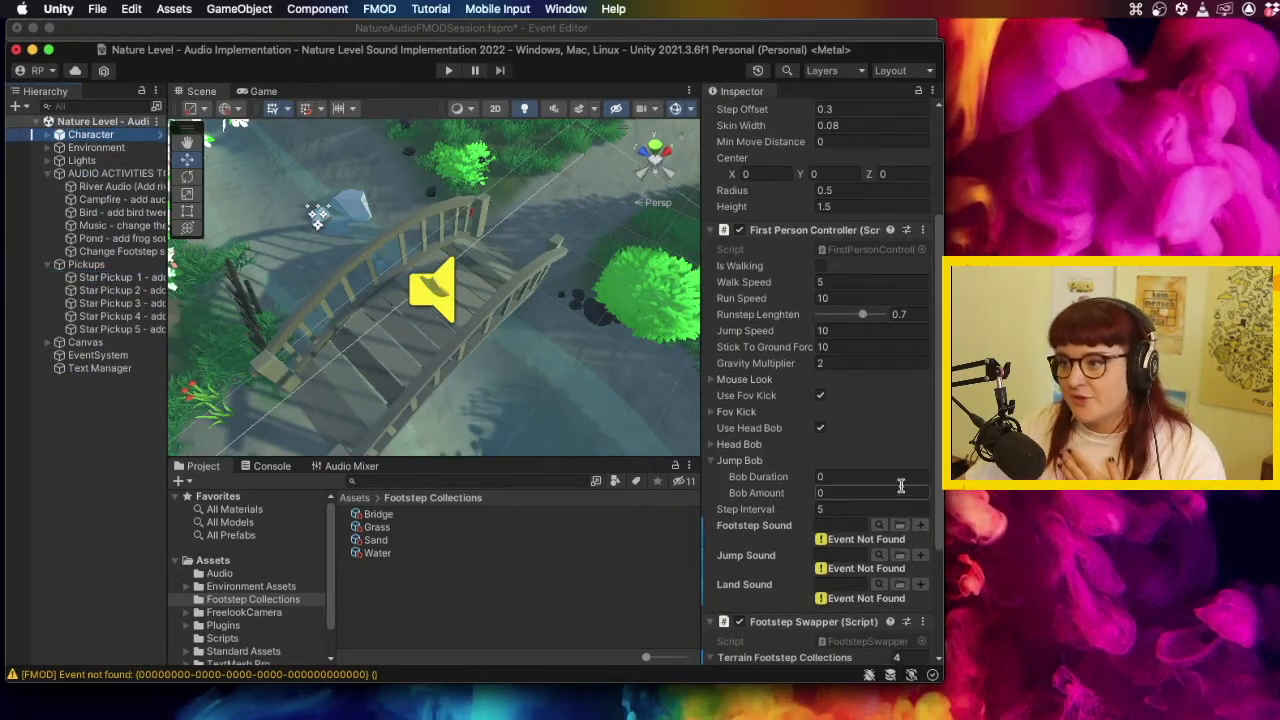
scroll(880, 480, down, 4)
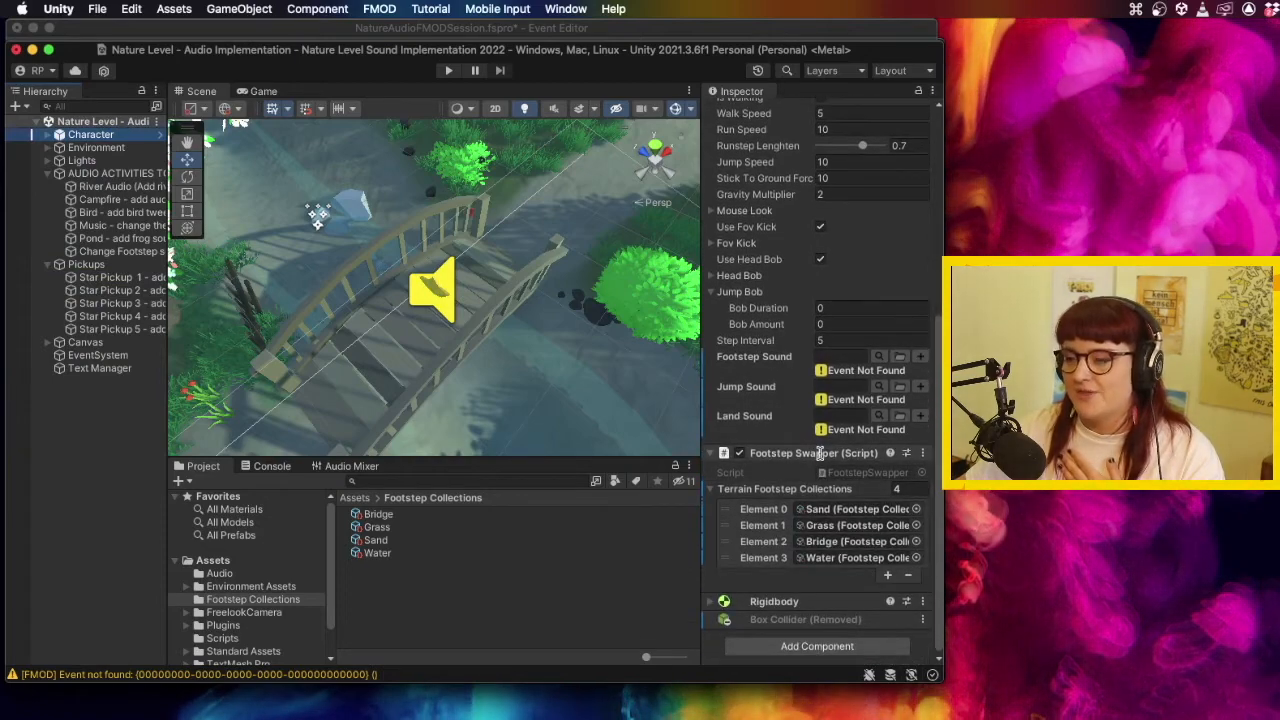
scroll(407, 315, down, 5)
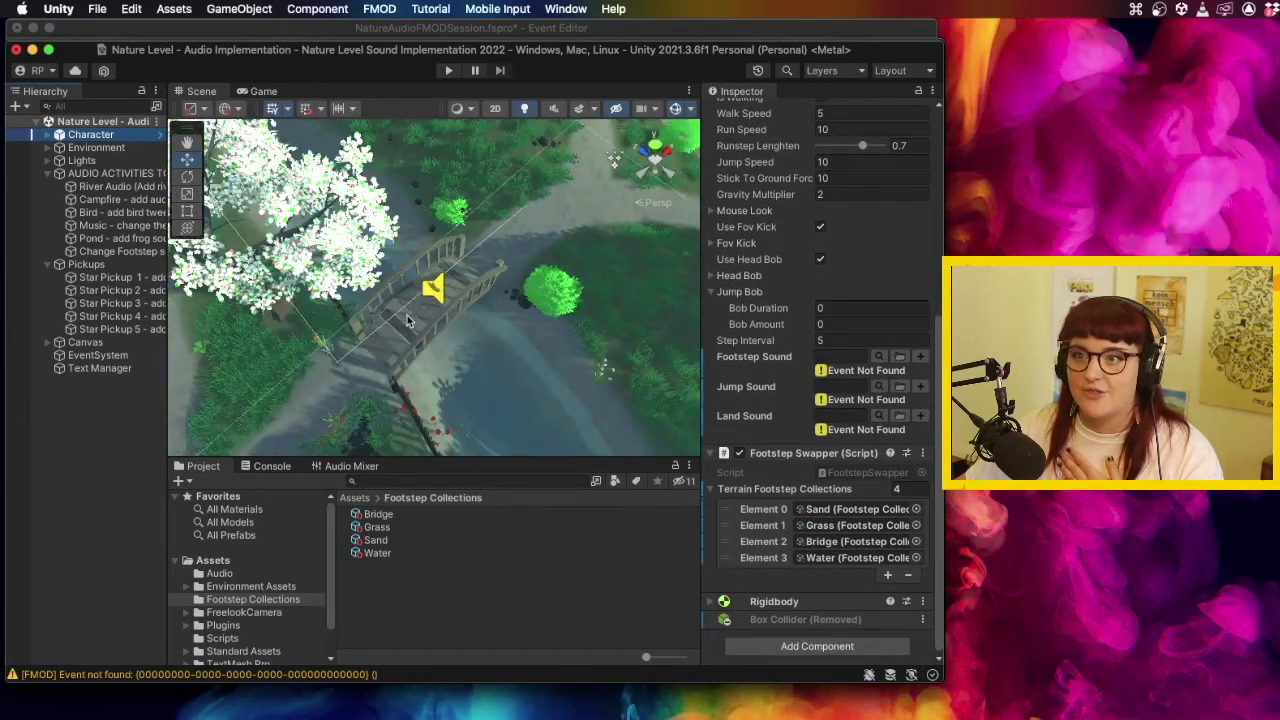
scroll(407, 320, down, 3)
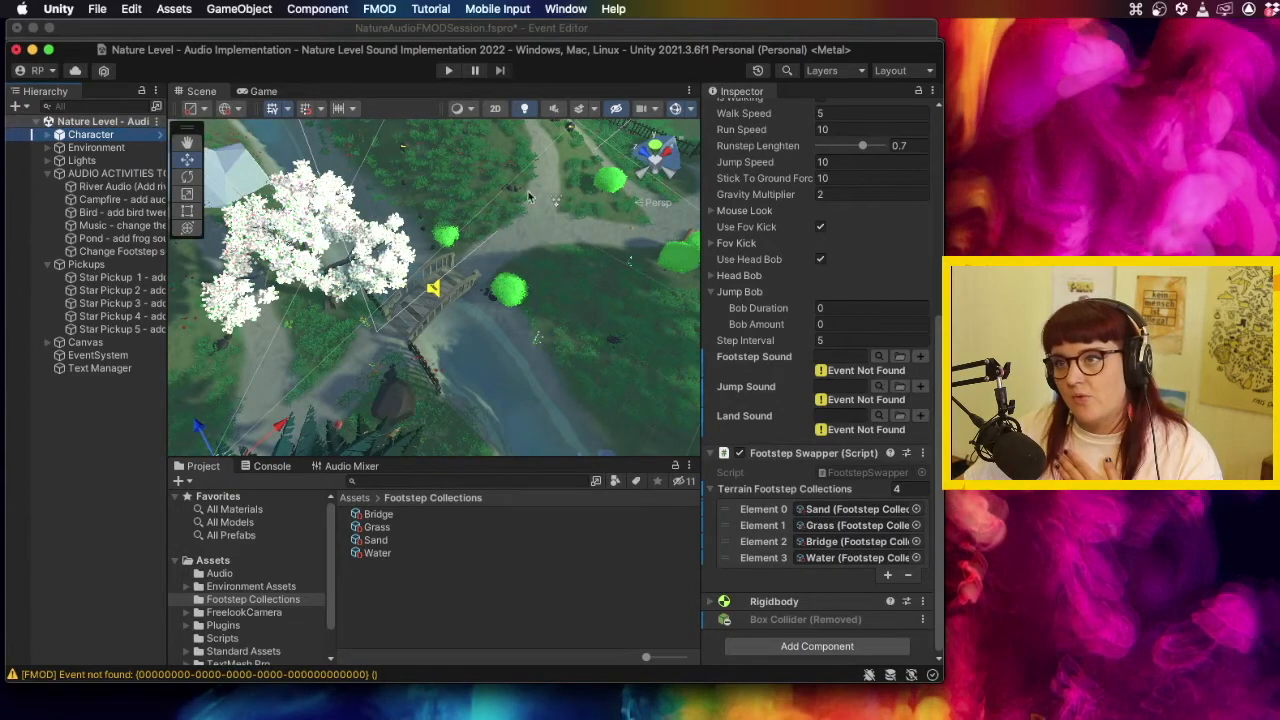
Open the Sand footstep collection from the Footstep Swapper, widen the Inspector and review its Footstep Sound assignment and the available footstep events.
scroll(482, 328, down, 4)
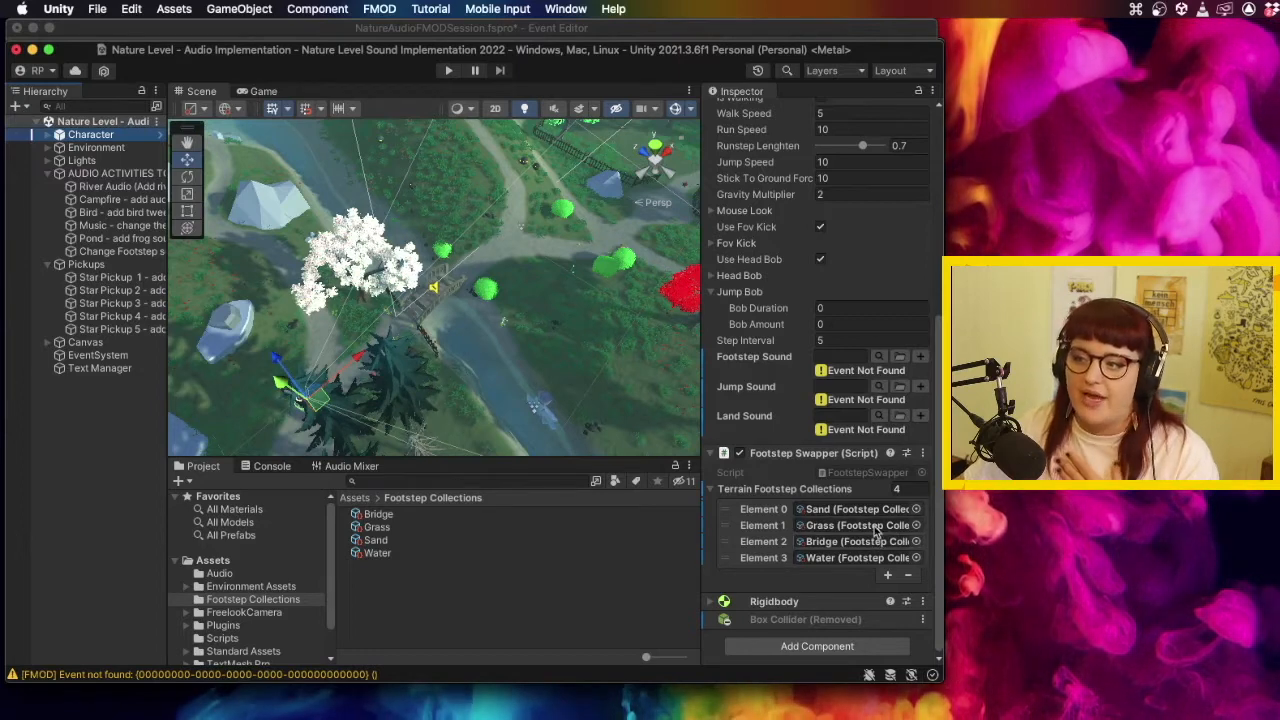
double_click(876, 510)
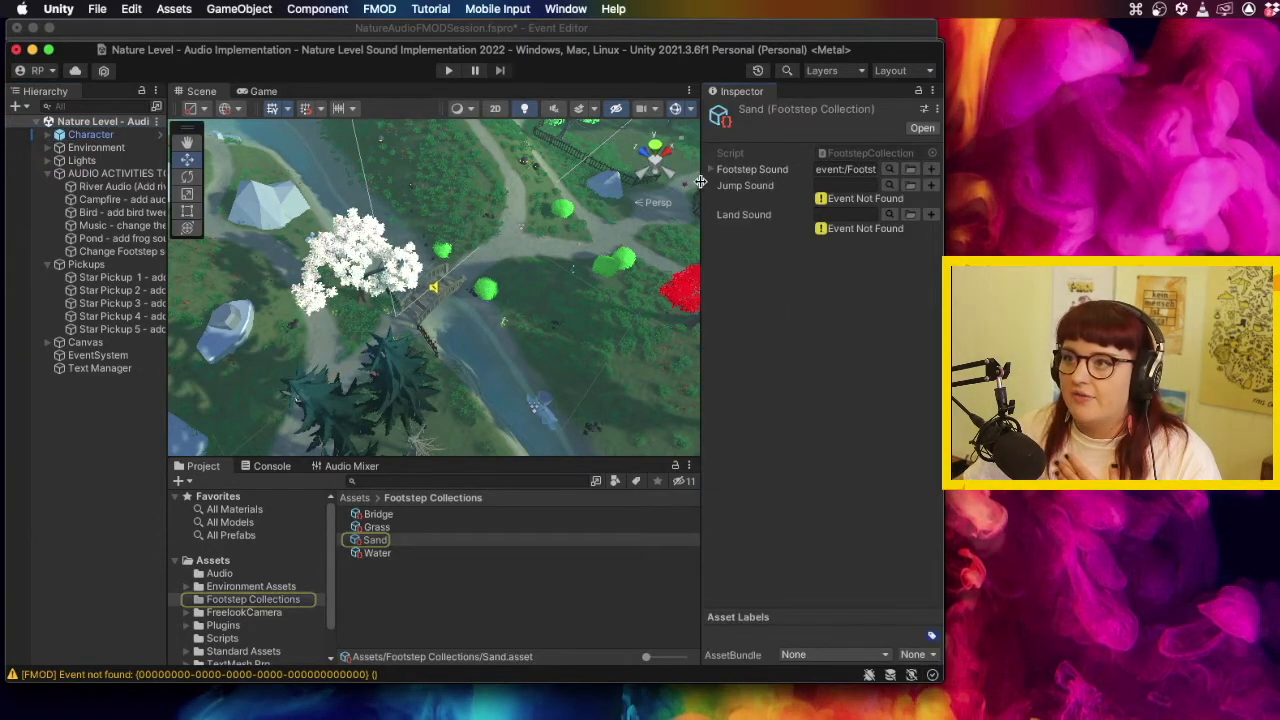
drag(701, 178, 466, 180)
drag(726, 172, 765, 168)
triple_click(796, 168)
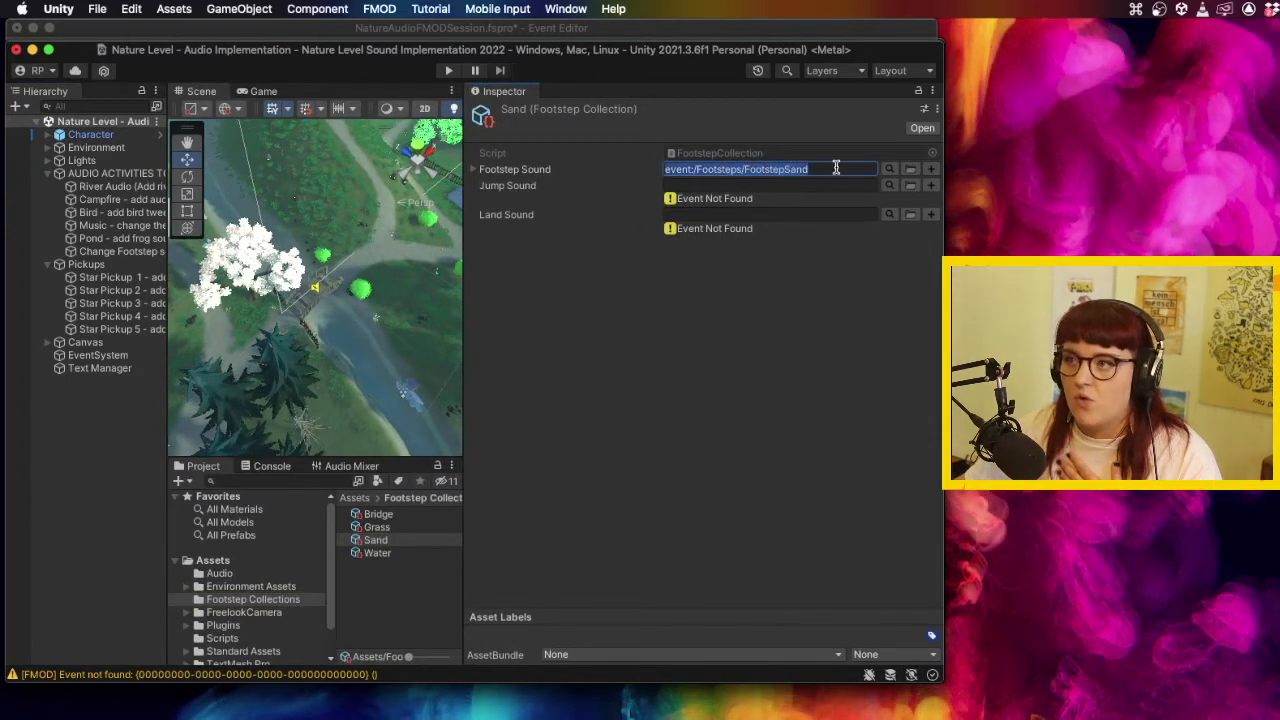
click(836, 168)
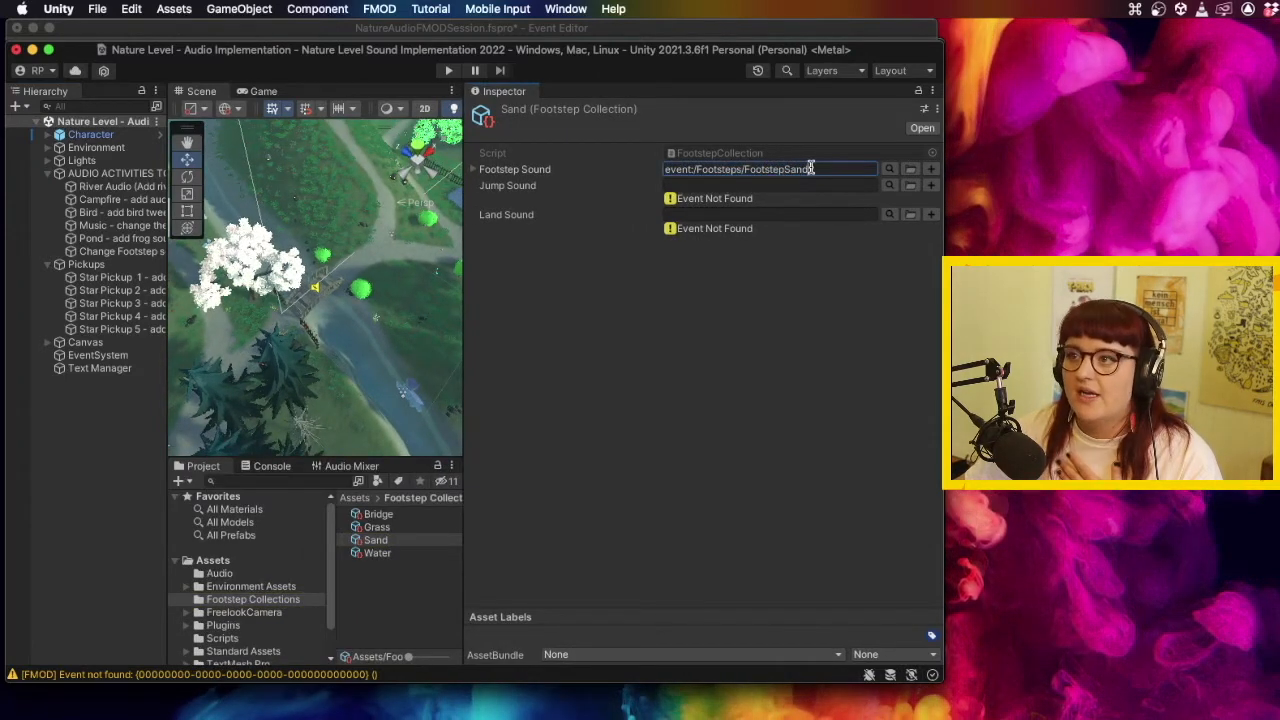
click(887, 171)
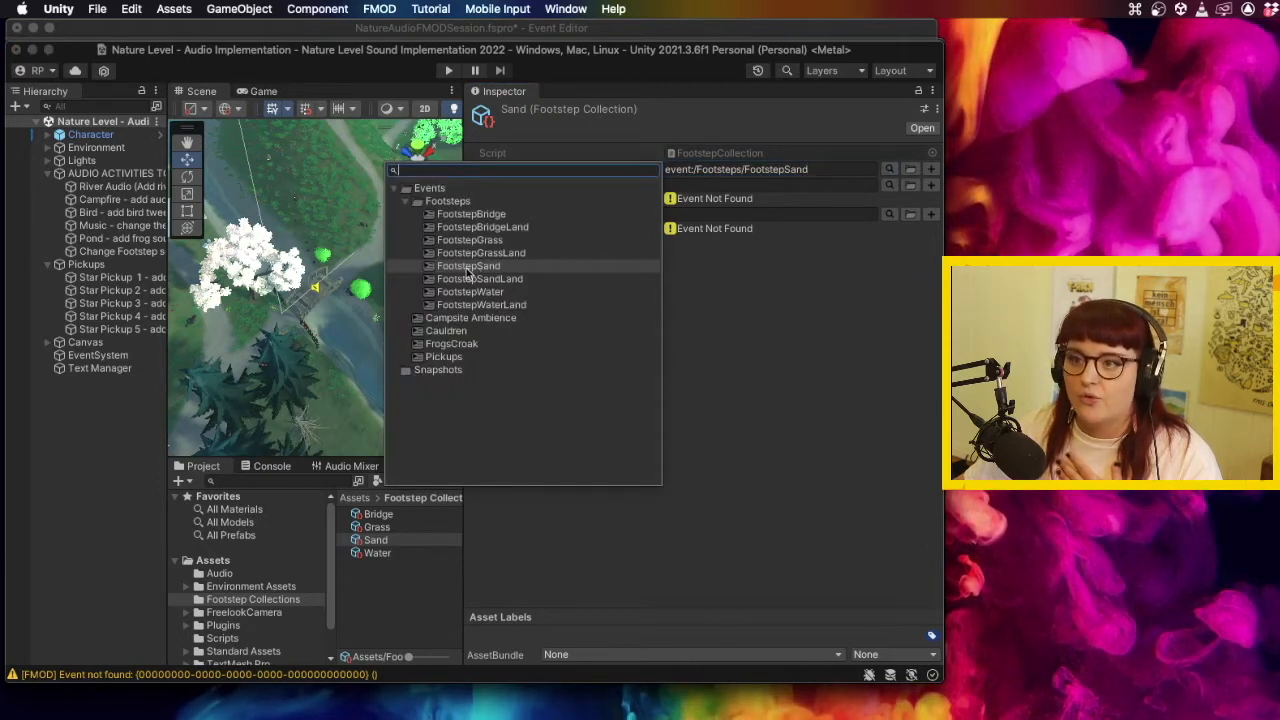
click(724, 274)
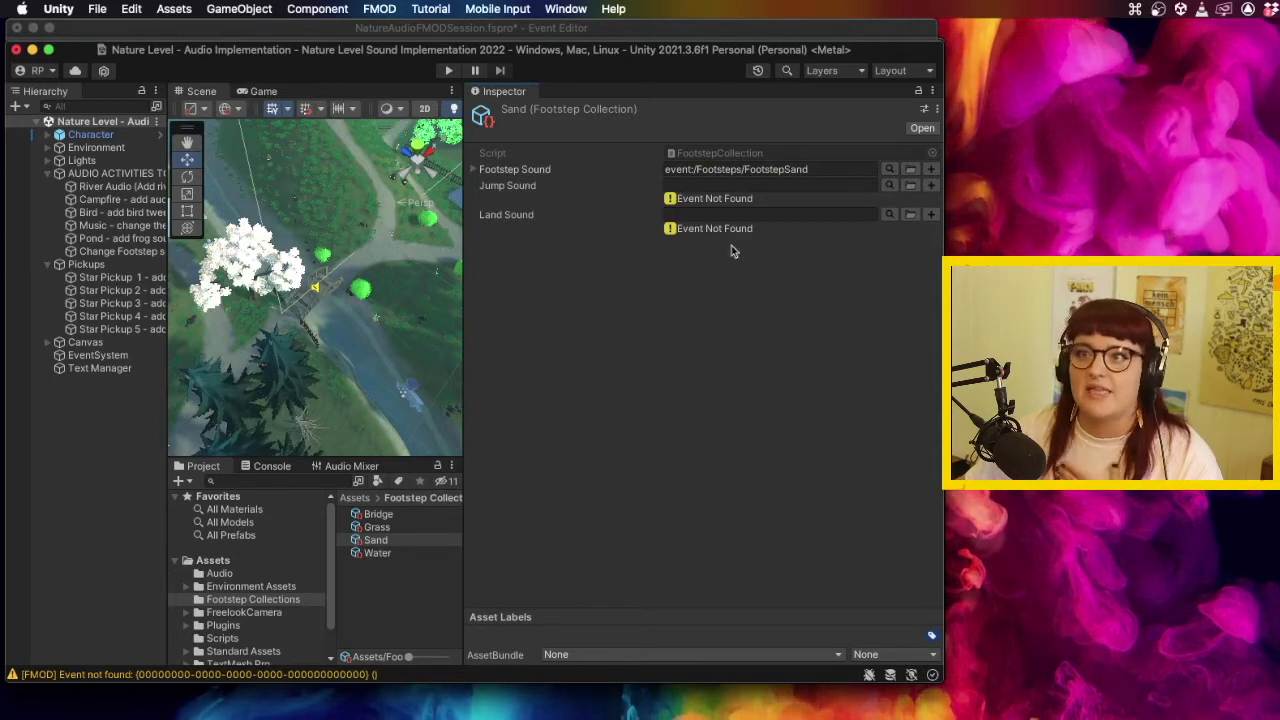
Assign the FootstepBridge event to both the Footstep Sound and Land Sound of the Bridge footstep collection.
click(386, 515)
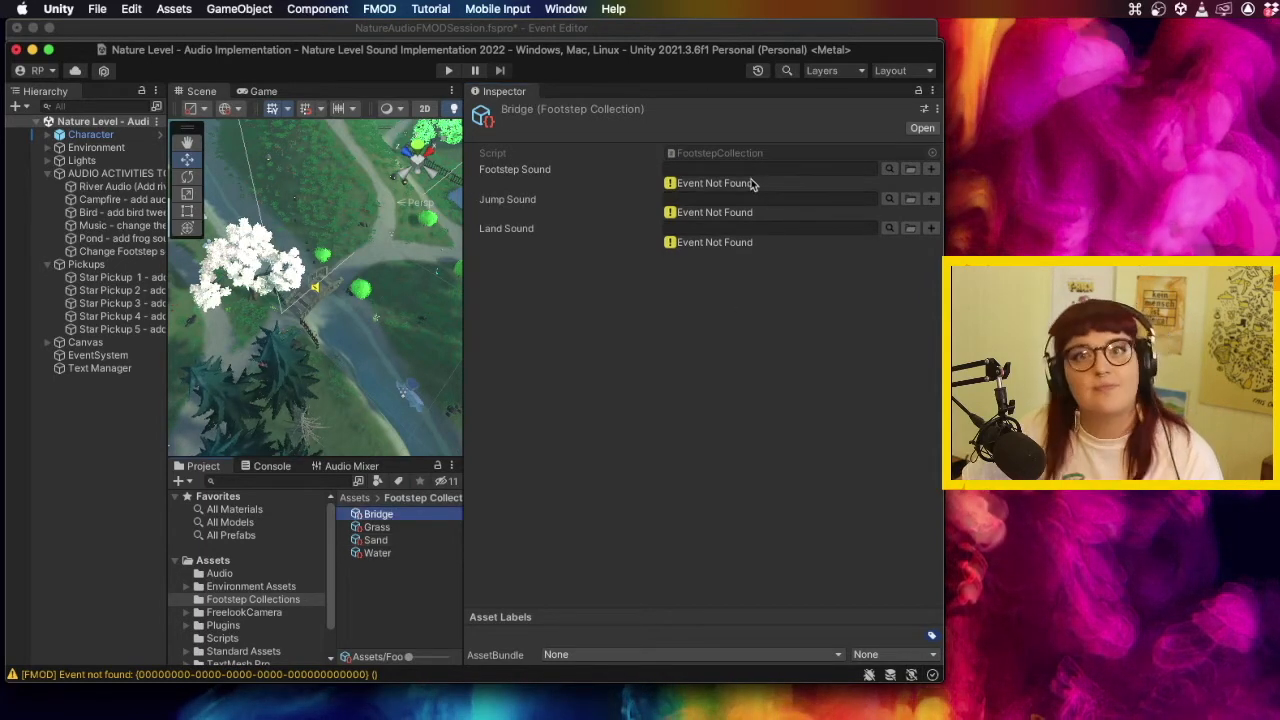
click(890, 171)
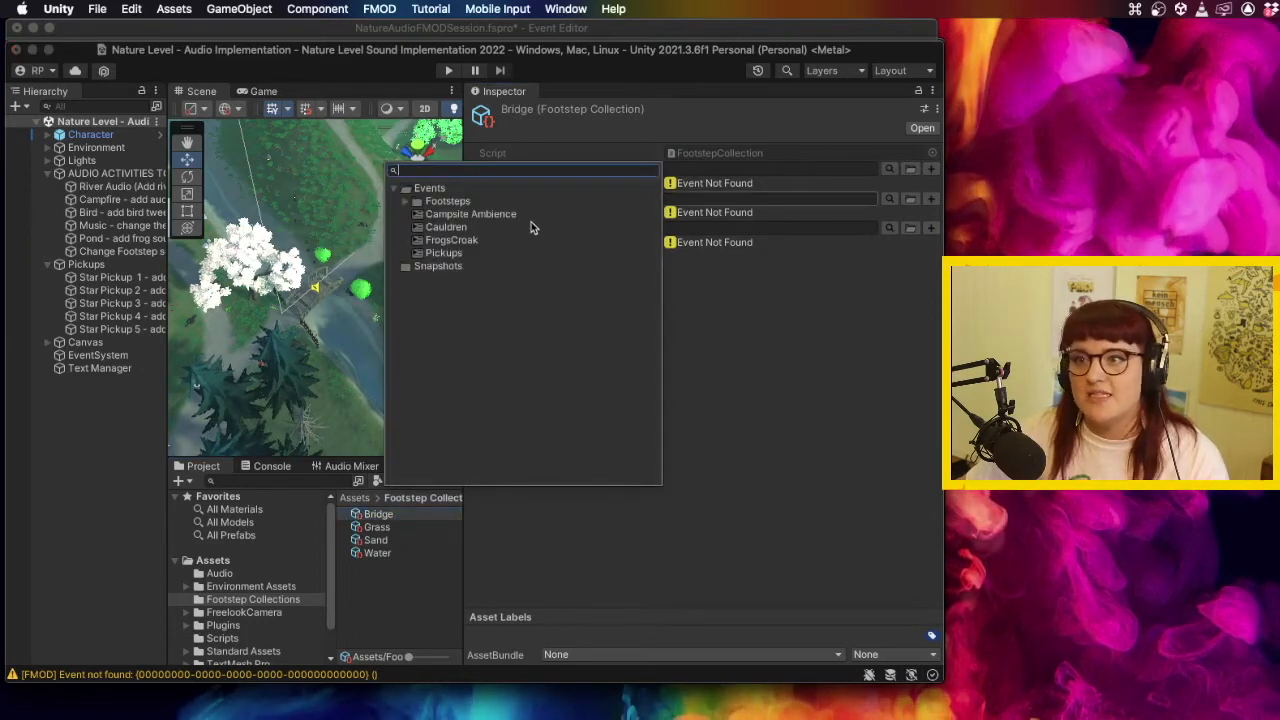
click(411, 204)
click(405, 204)
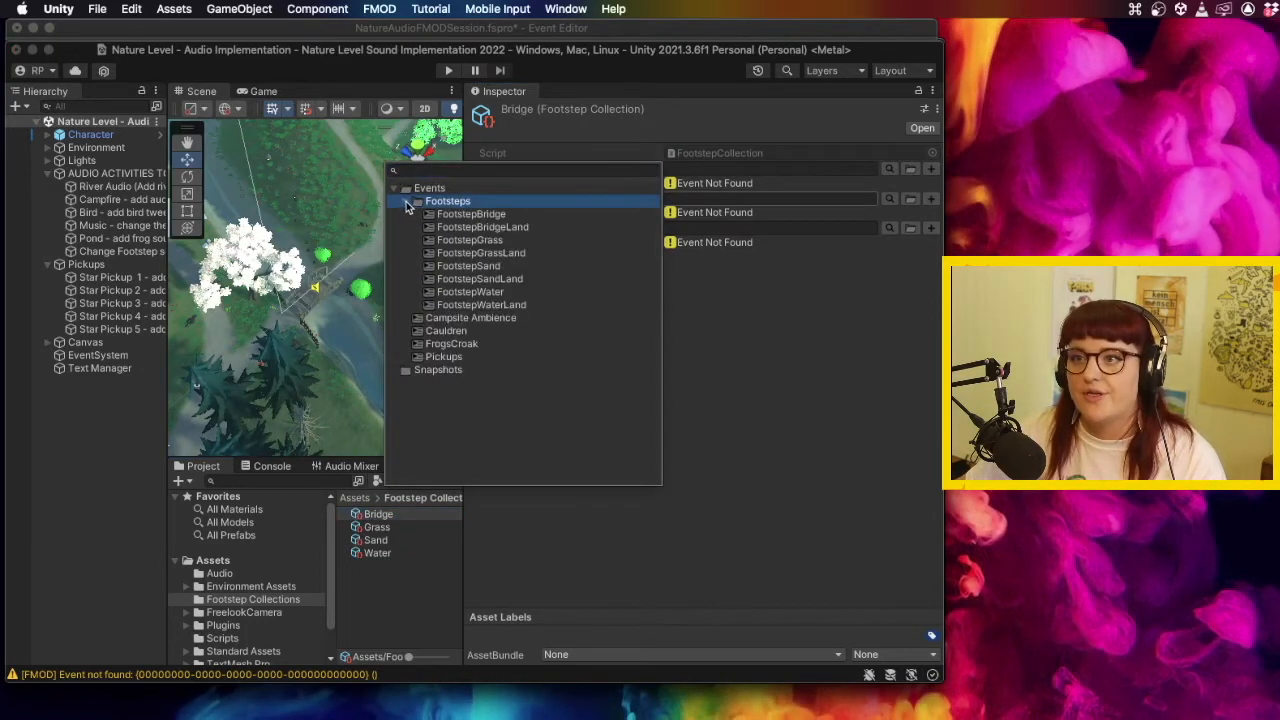
click(488, 219)
double_click(491, 215)
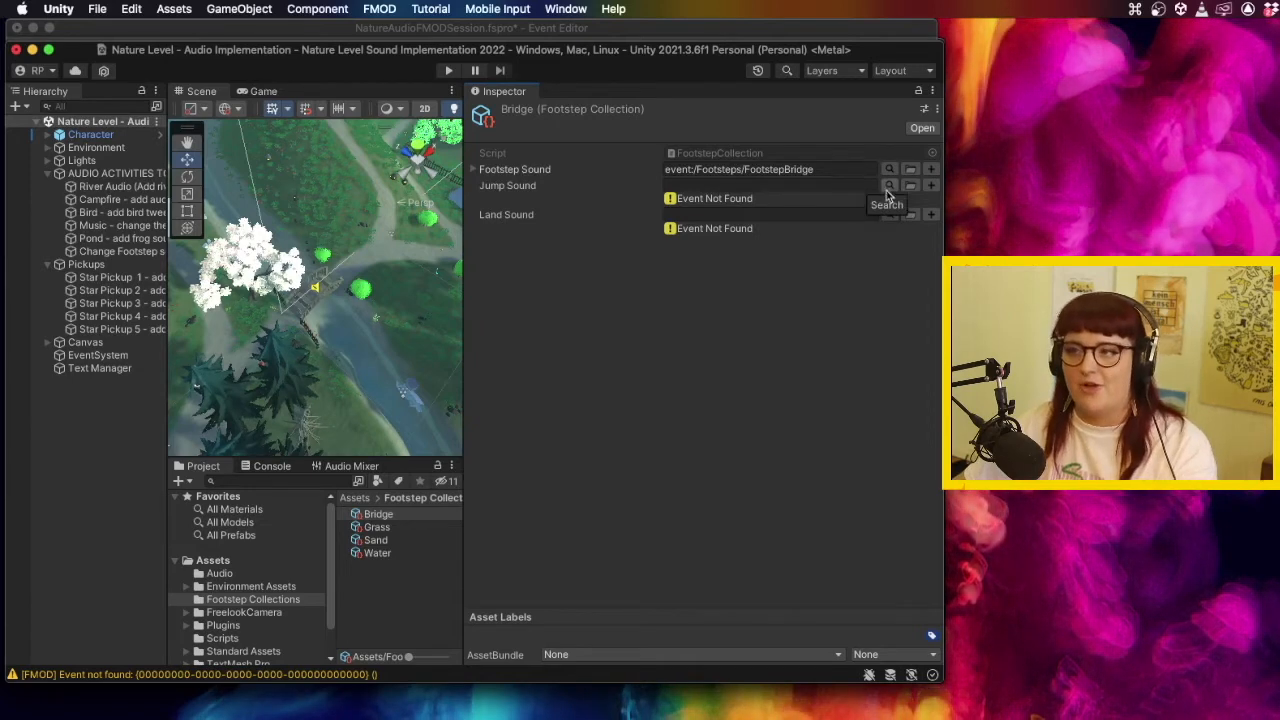
click(887, 215)
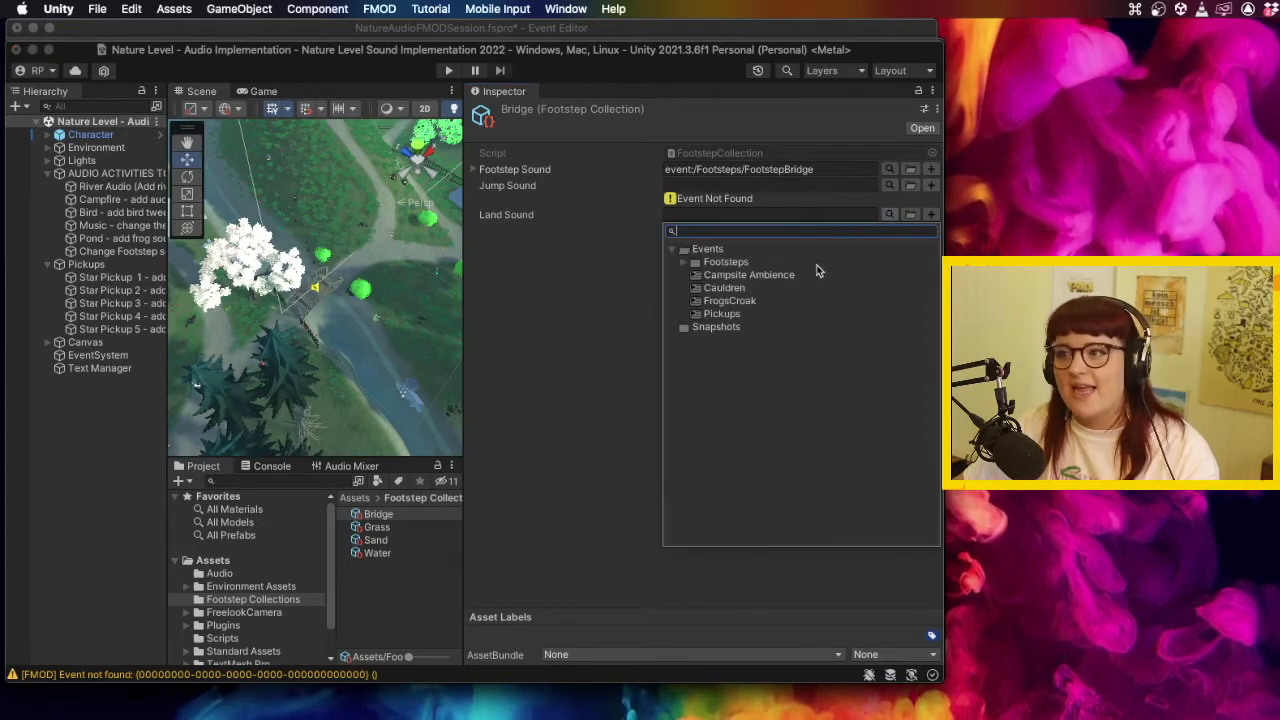
click(695, 262)
double_click(752, 275)
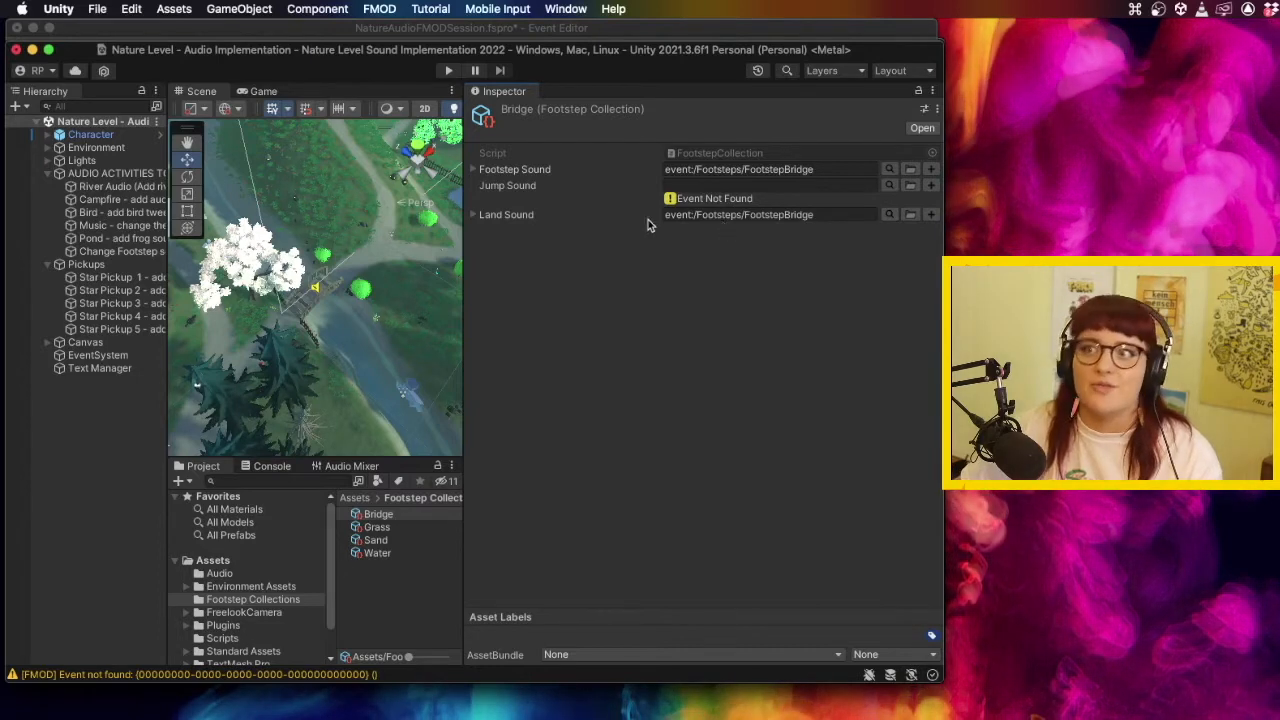
Assign the FootstepSand event to the Land Sound of the Sand footstep collection.
click(376, 540)
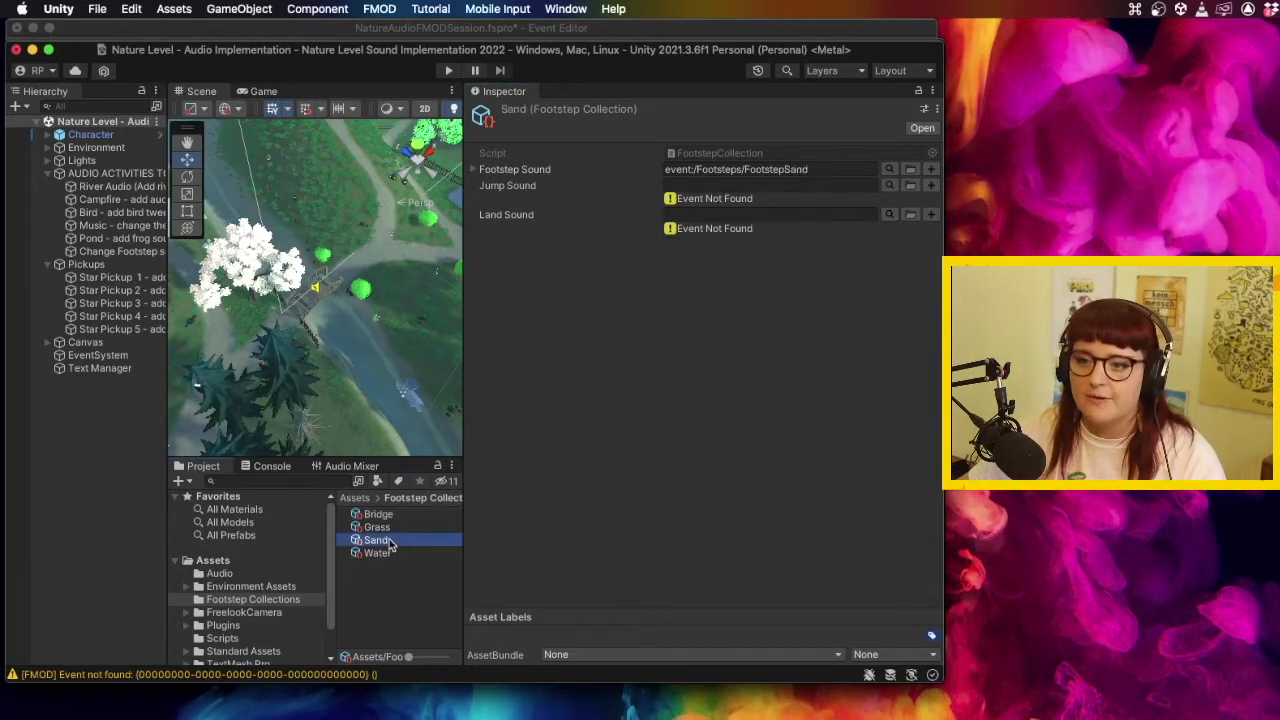
click(886, 216)
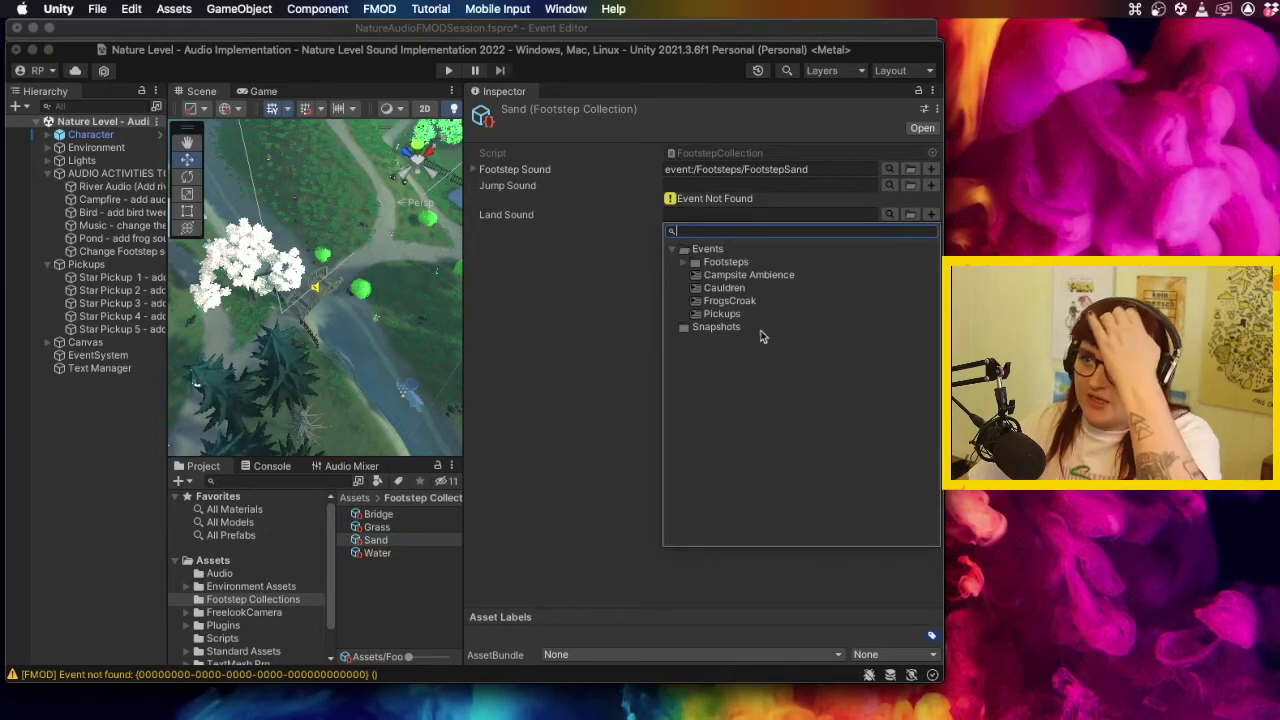
click(685, 262)
double_click(762, 327)
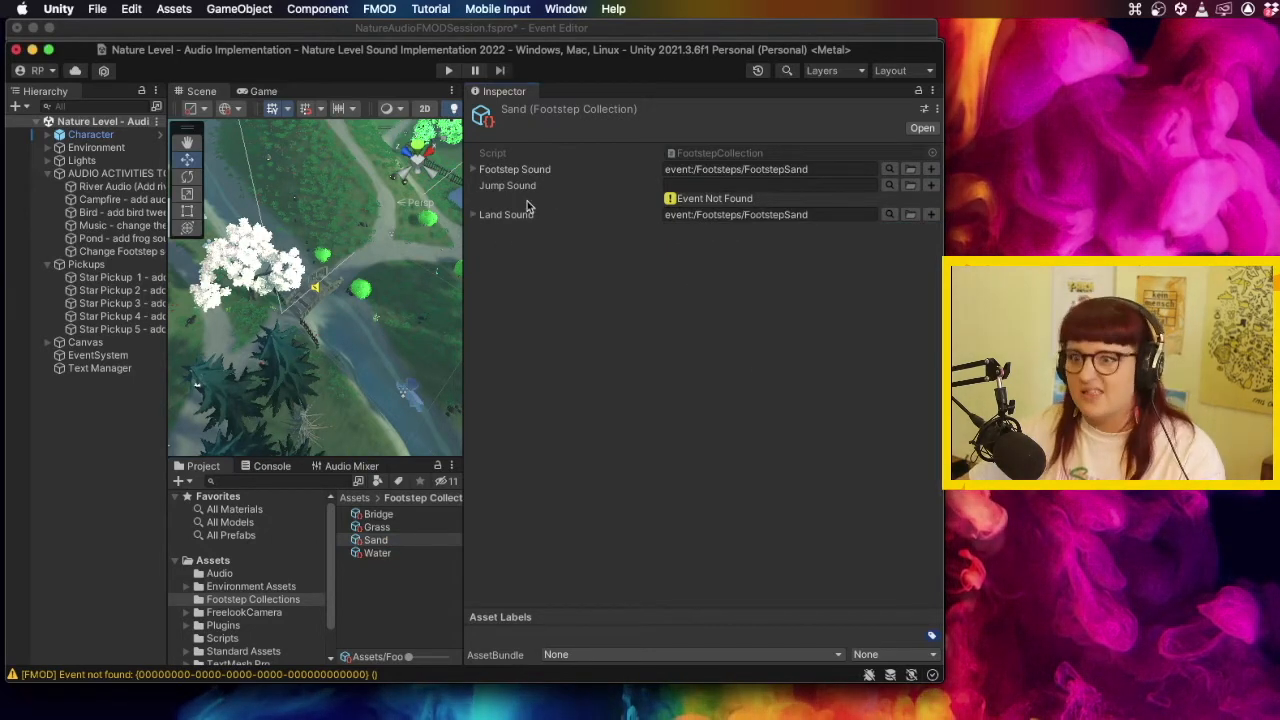
Assign the FootstepWater event to both the Footstep Sound and Land Sound of the Water footstep collection.
click(397, 556)
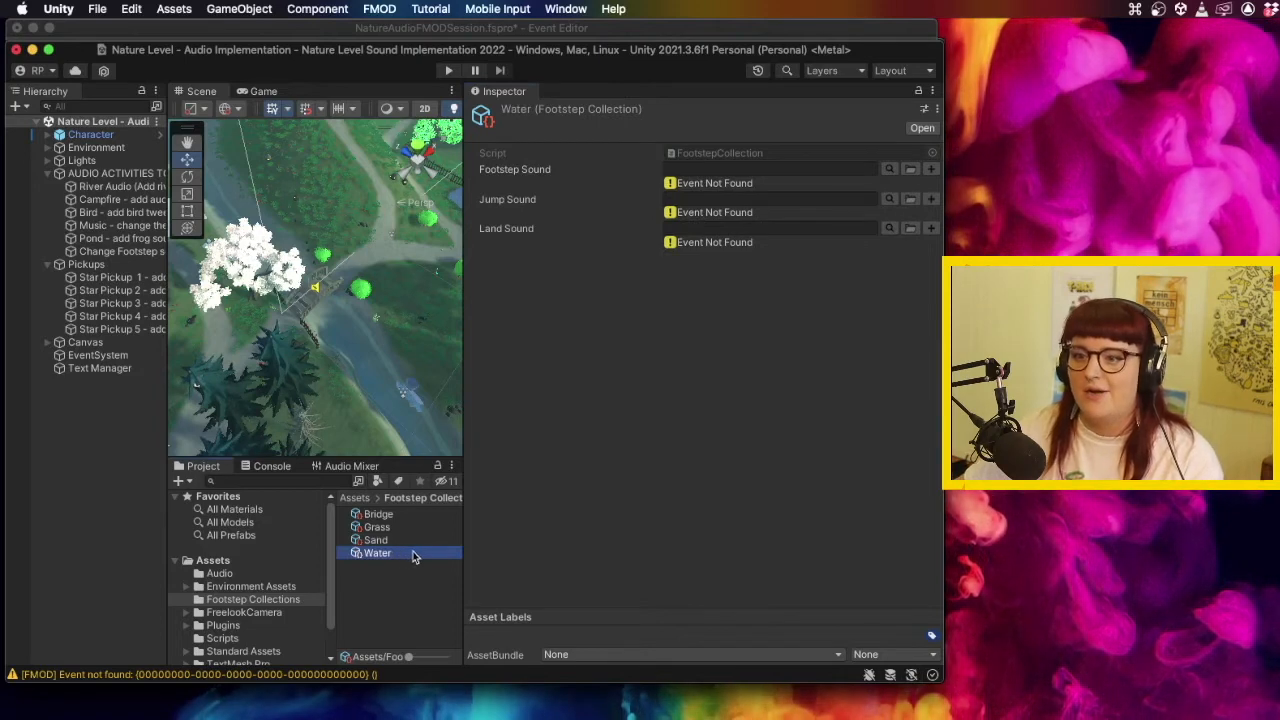
click(889, 169)
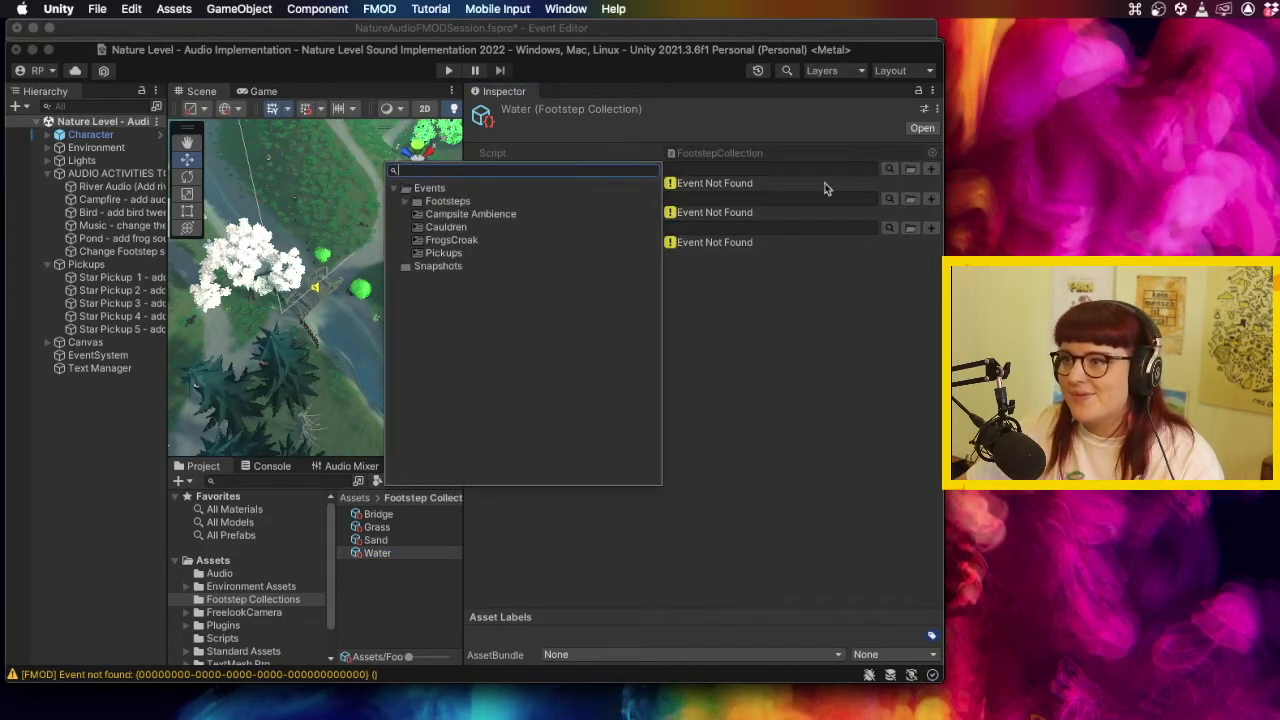
click(405, 201)
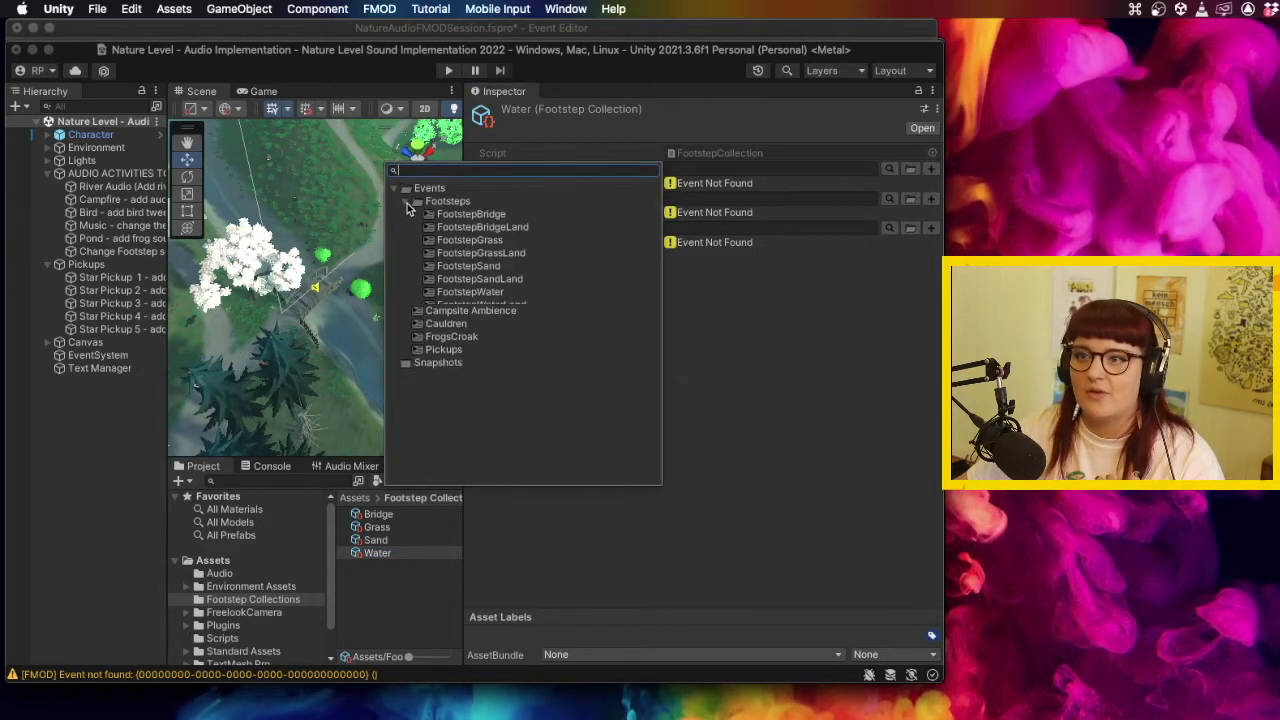
click(493, 291)
double_click(560, 292)
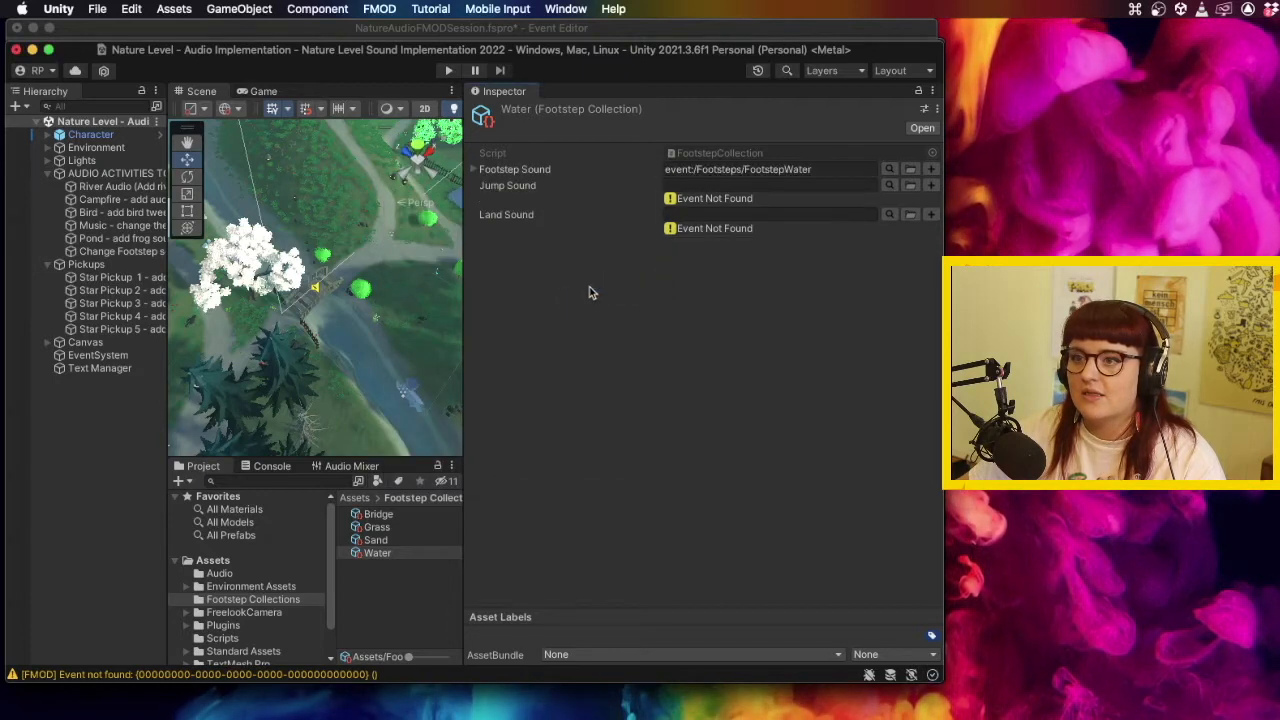
click(889, 215)
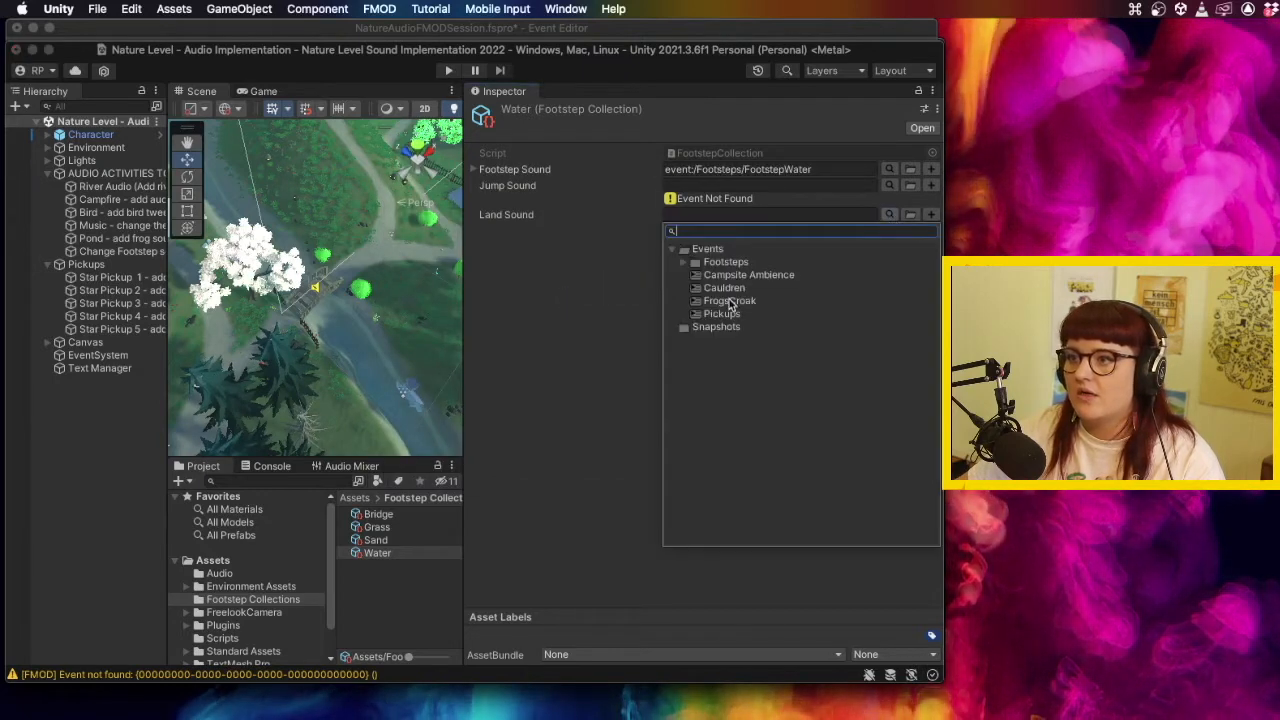
click(683, 262)
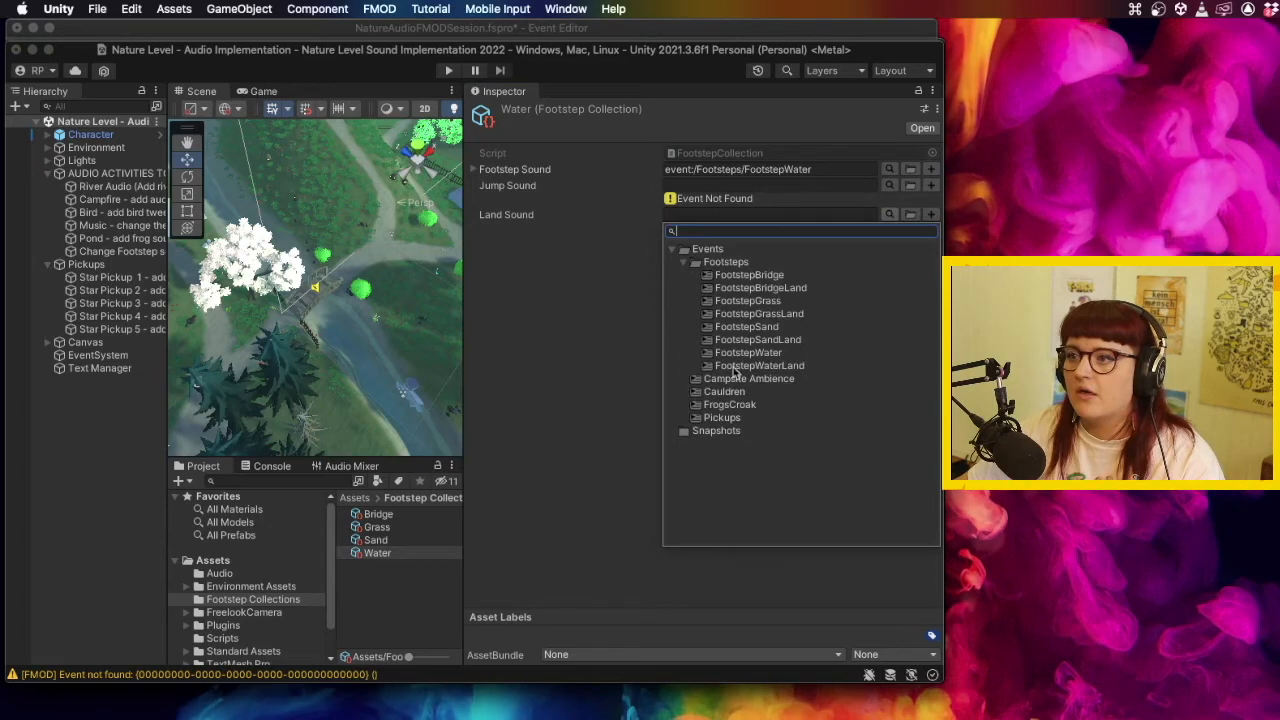
double_click(762, 353)
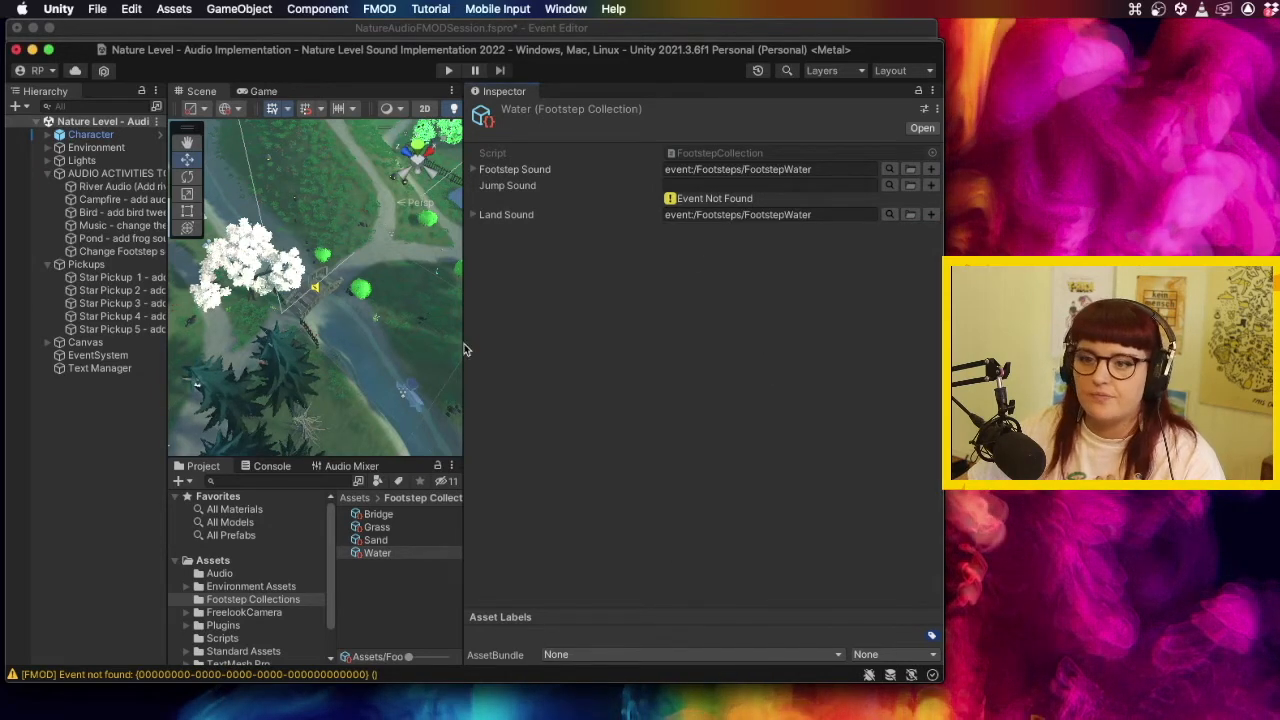
Narrow the Inspector again and review the FMOD warnings logged in the Console.
drag(465, 342, 681, 342)
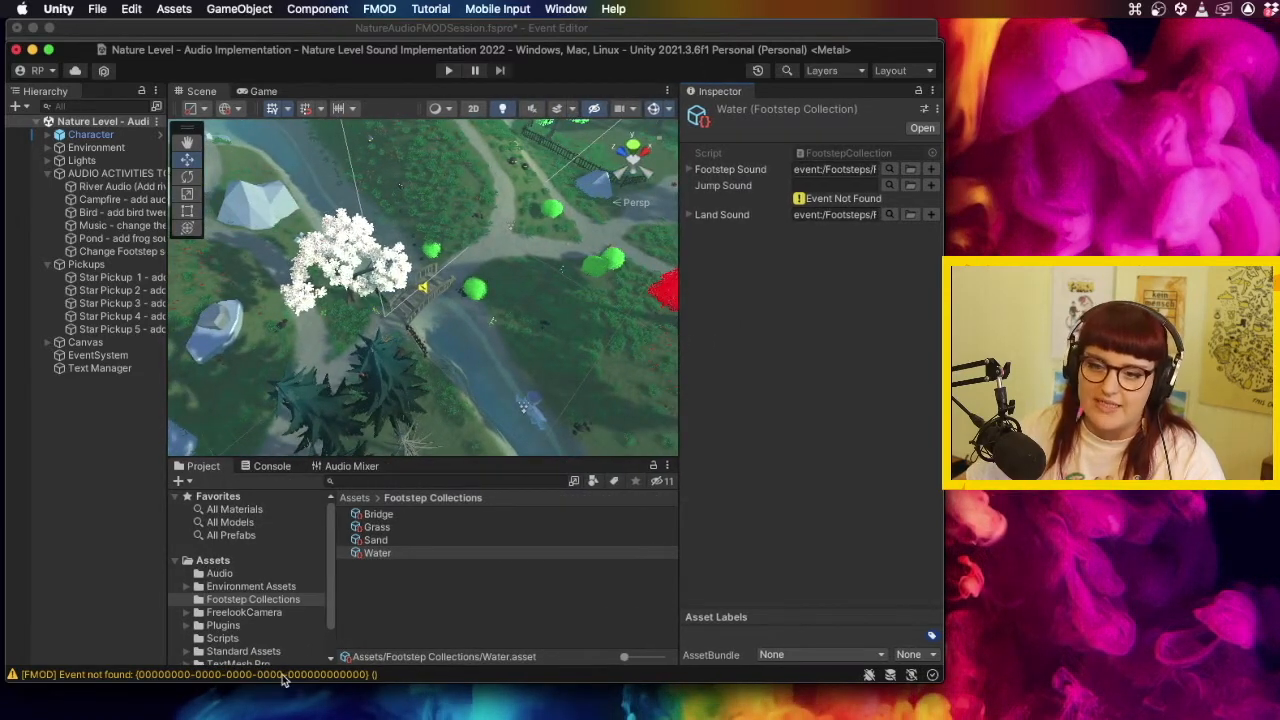
click(277, 468)
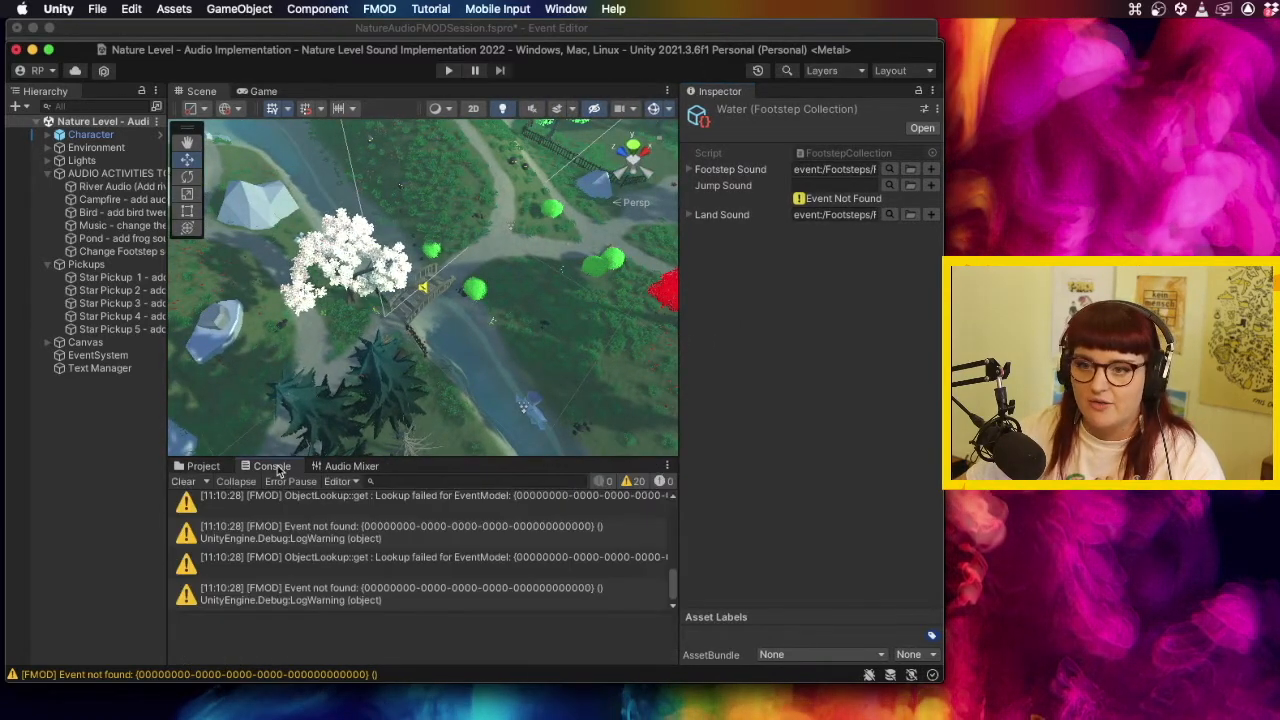
scroll(464, 585, up, 5)
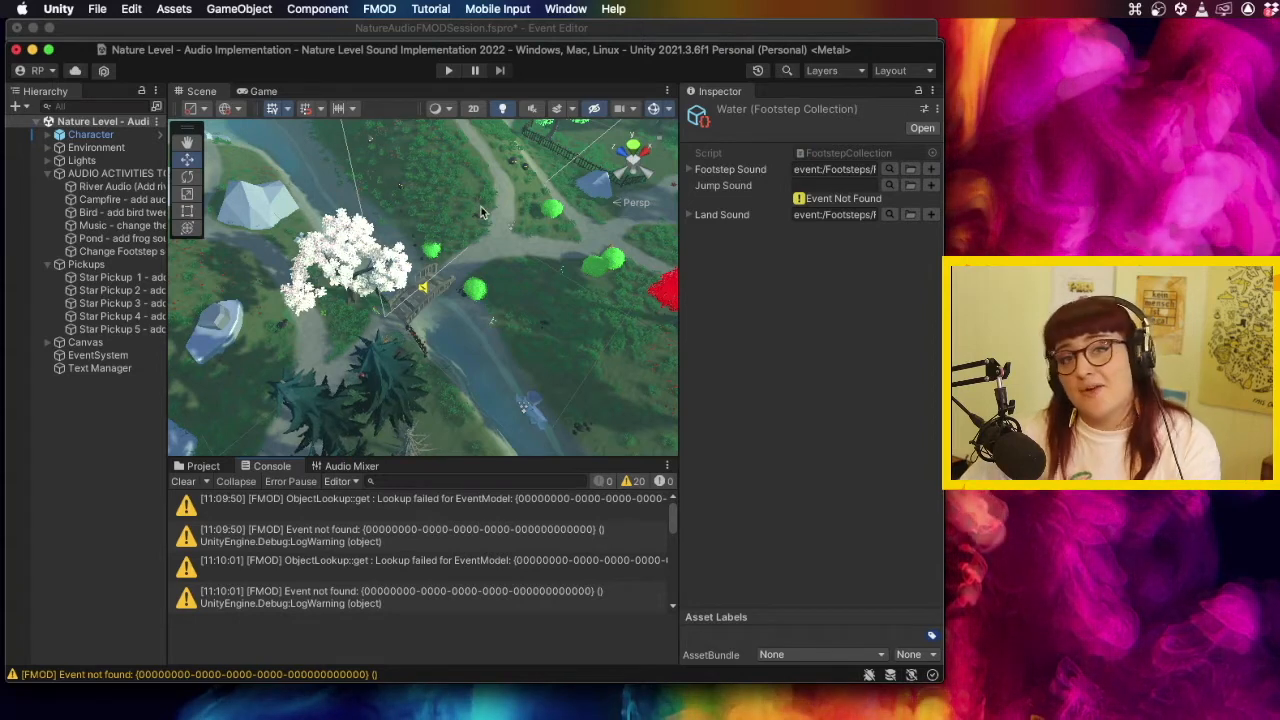
Run the game and walk the character over the bridge and along the river to test the bridge and water footsteps.
click(448, 70)
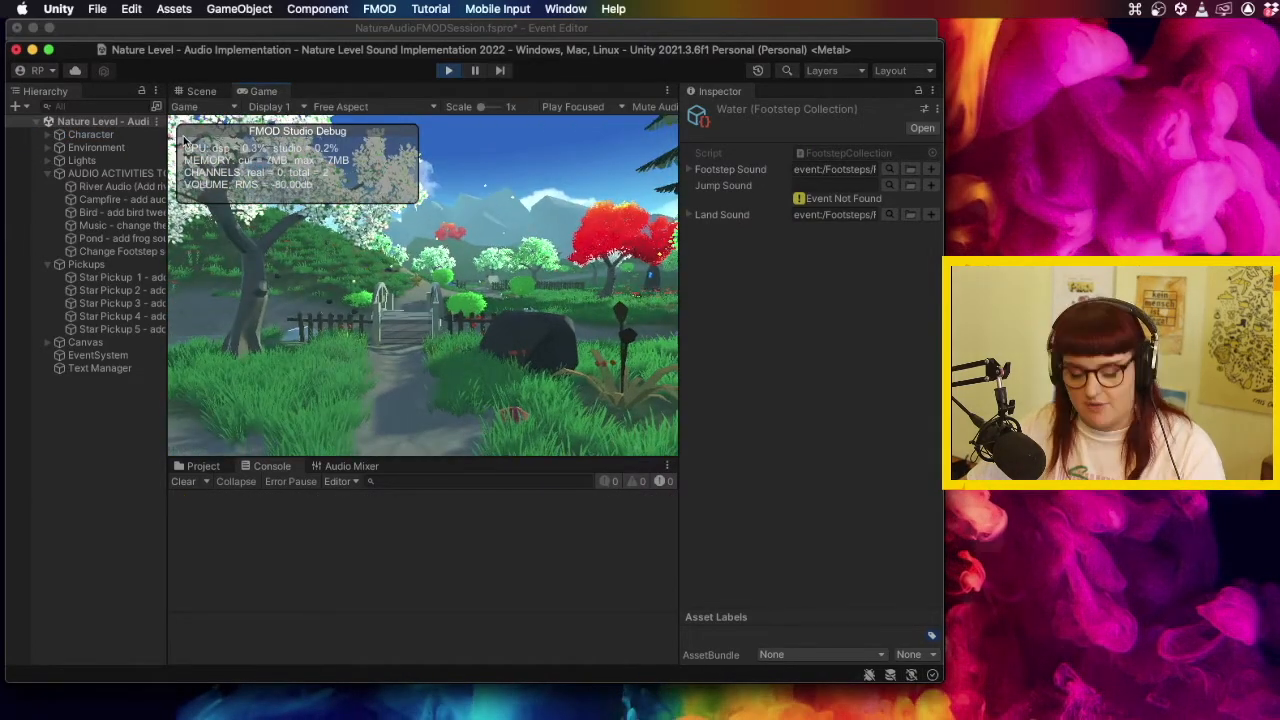
key(w)
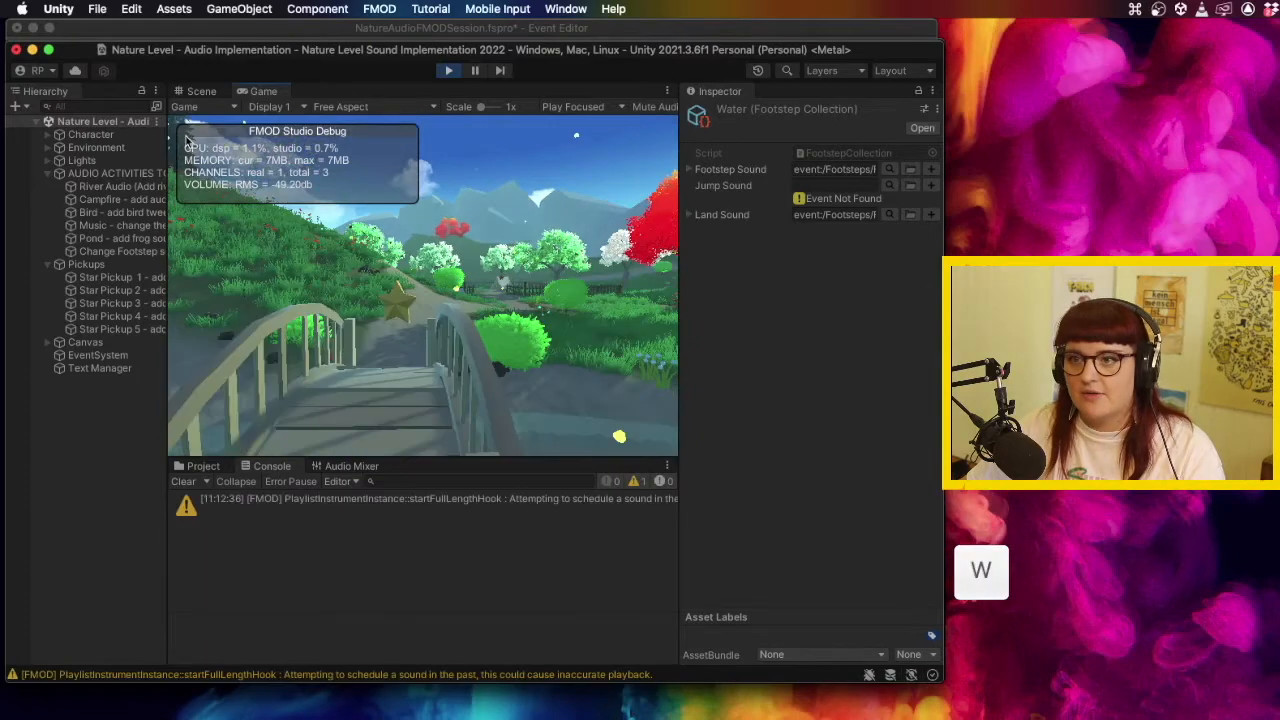
key(w)
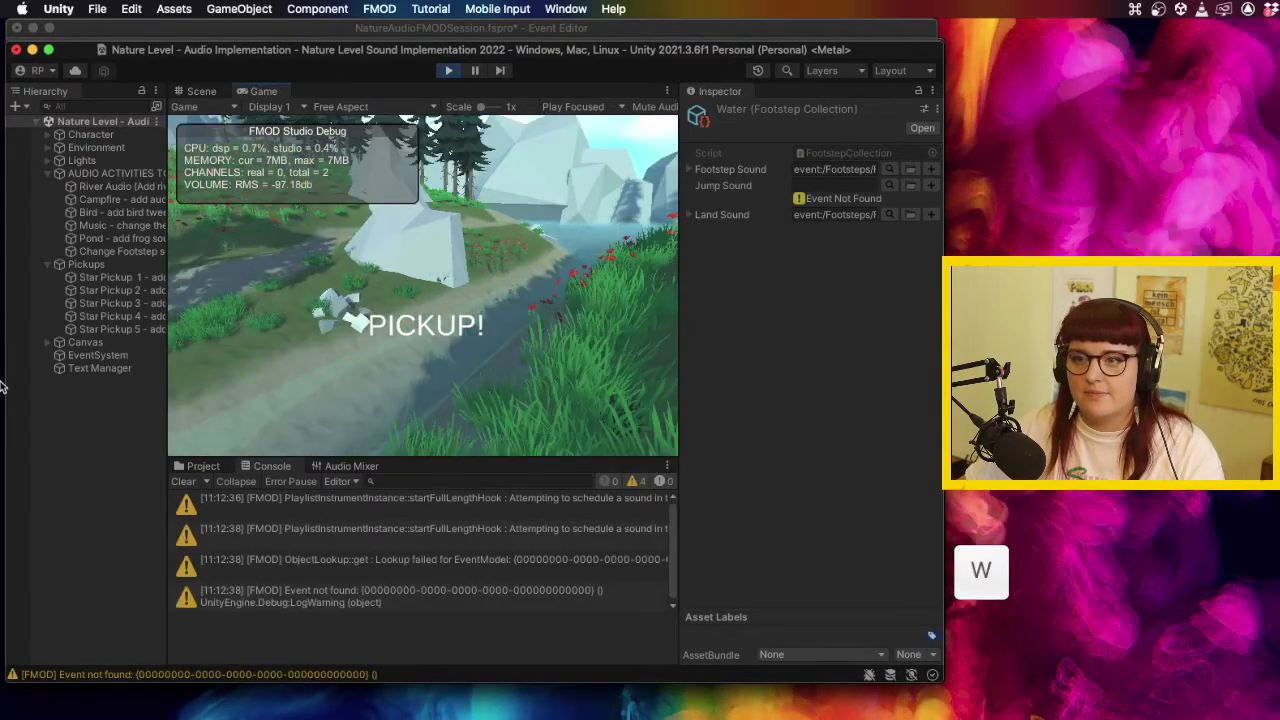
key(w)
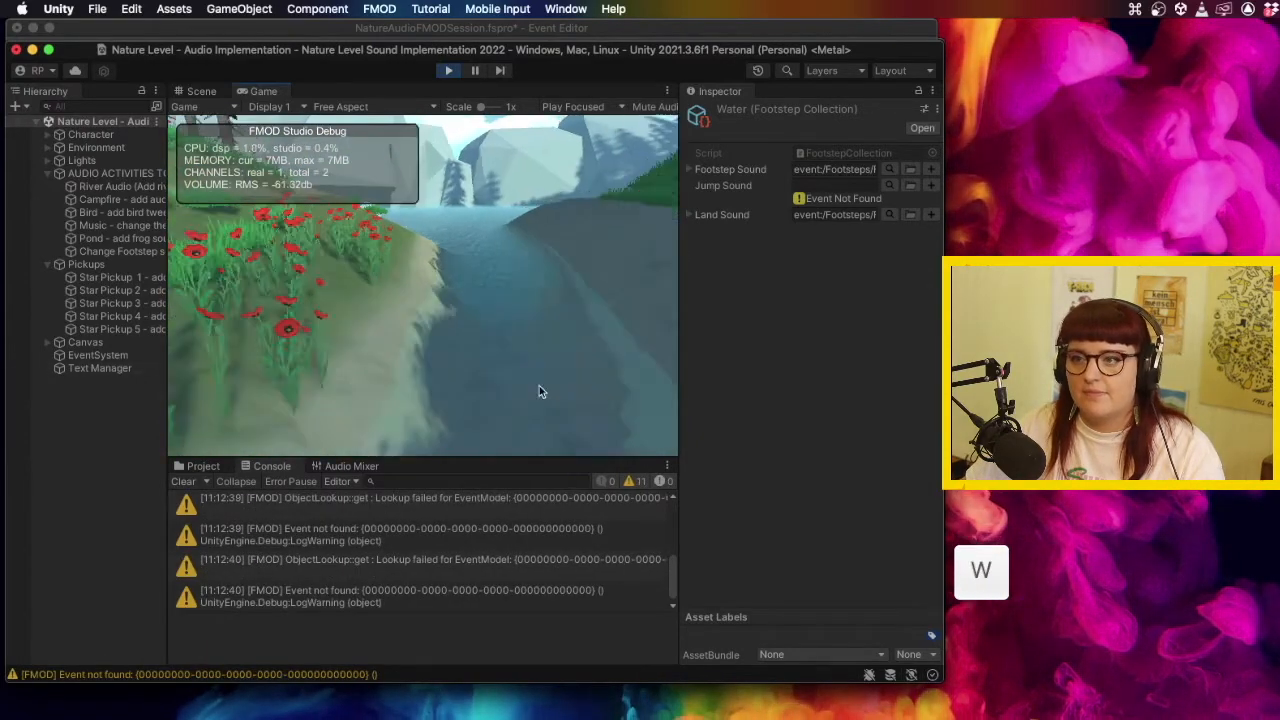
key(w)
key(d)
key(d)
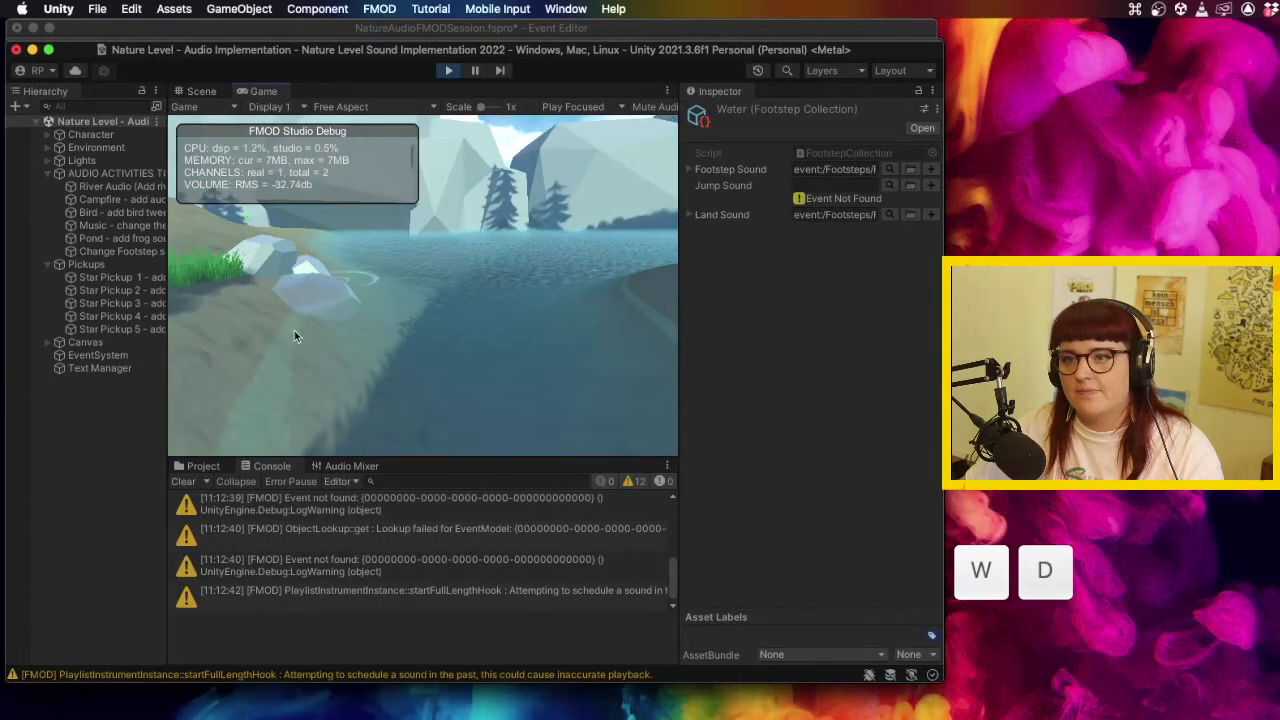
Walk along the sandy shore toward the green star to test the sand footsteps, and stop the game.
key(w)
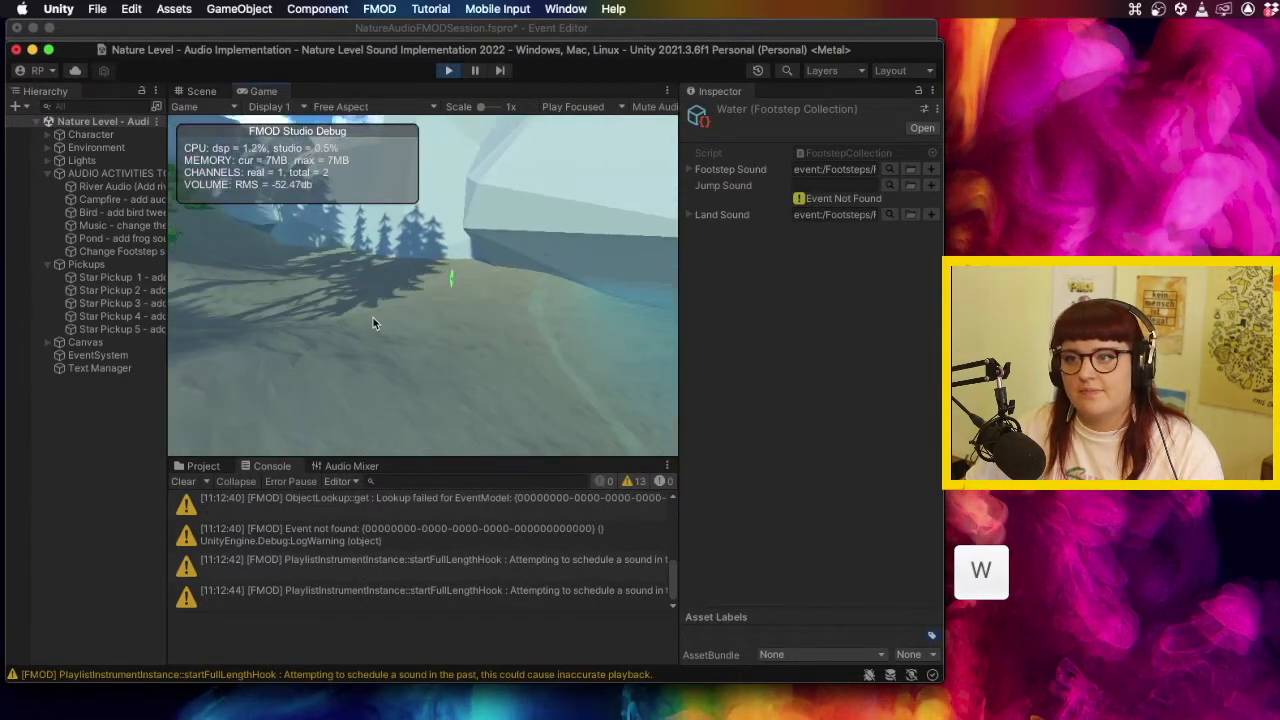
key(w)
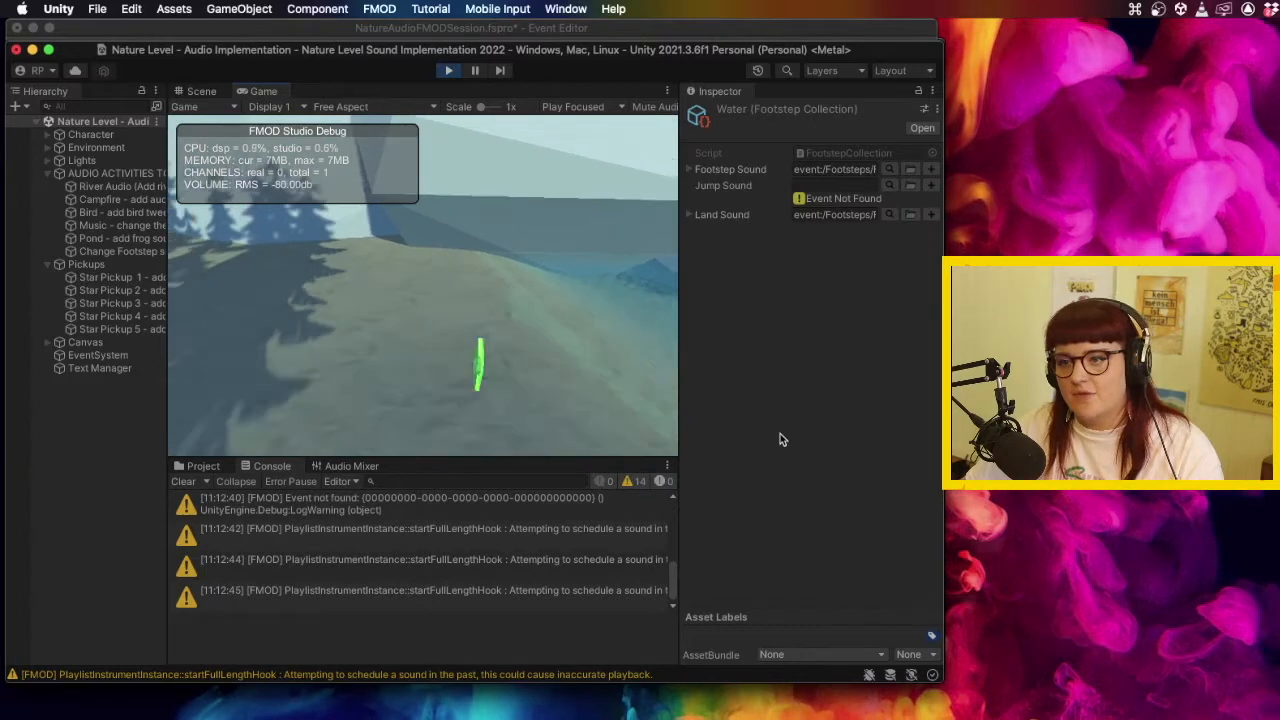
key(d)
key(w)
key(s)
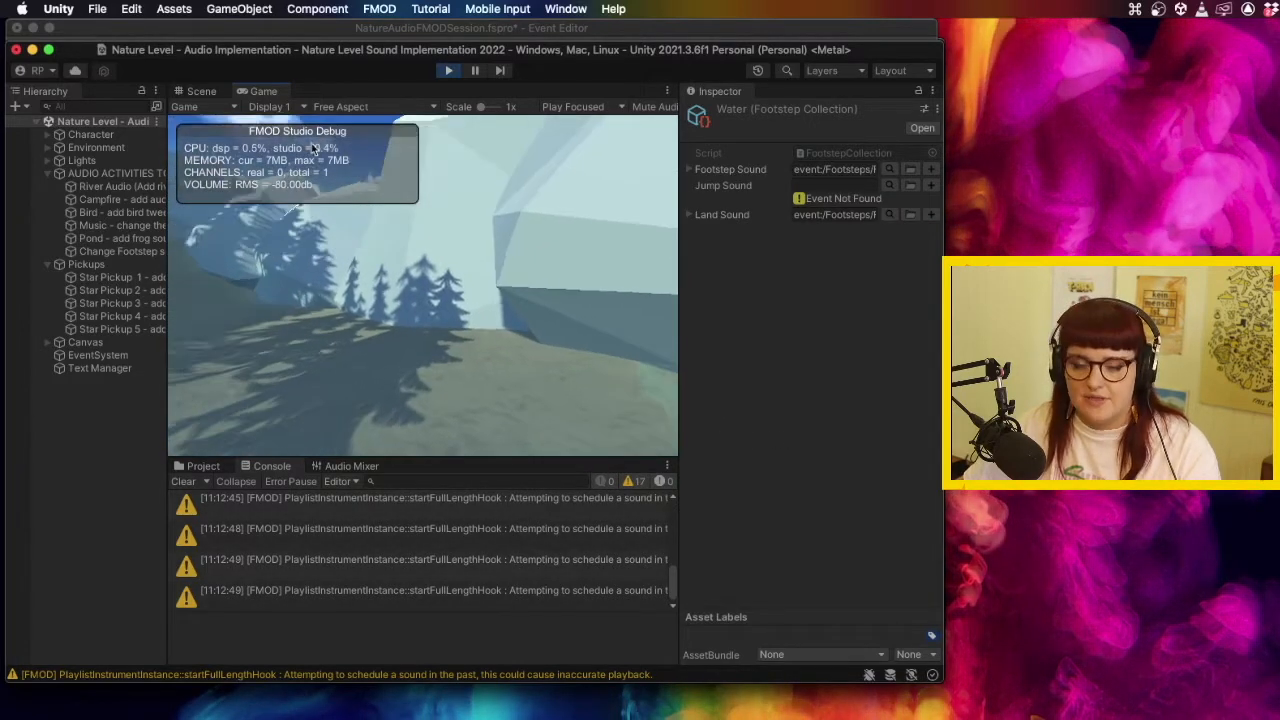
click(448, 70)
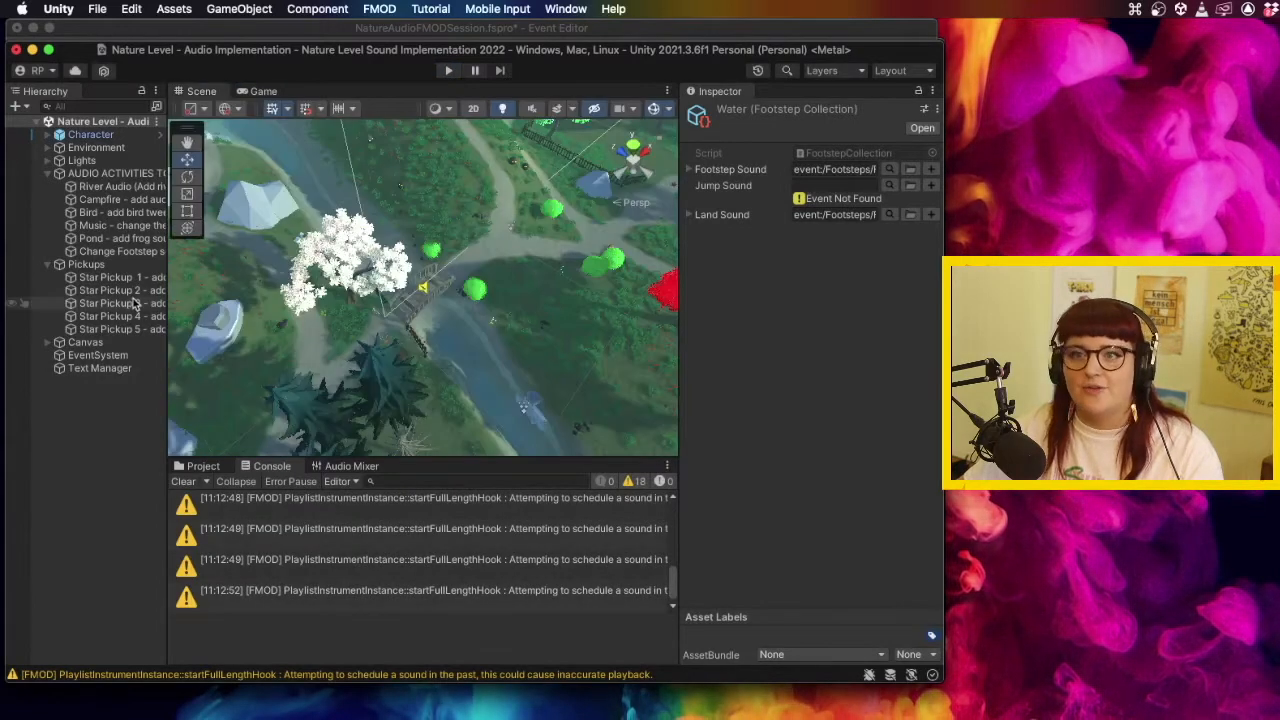
Switch to FMOD Studio and look through the Cauldren, Pickups, FrogsCroak and Campsite Ambience events.
click(305, 36)
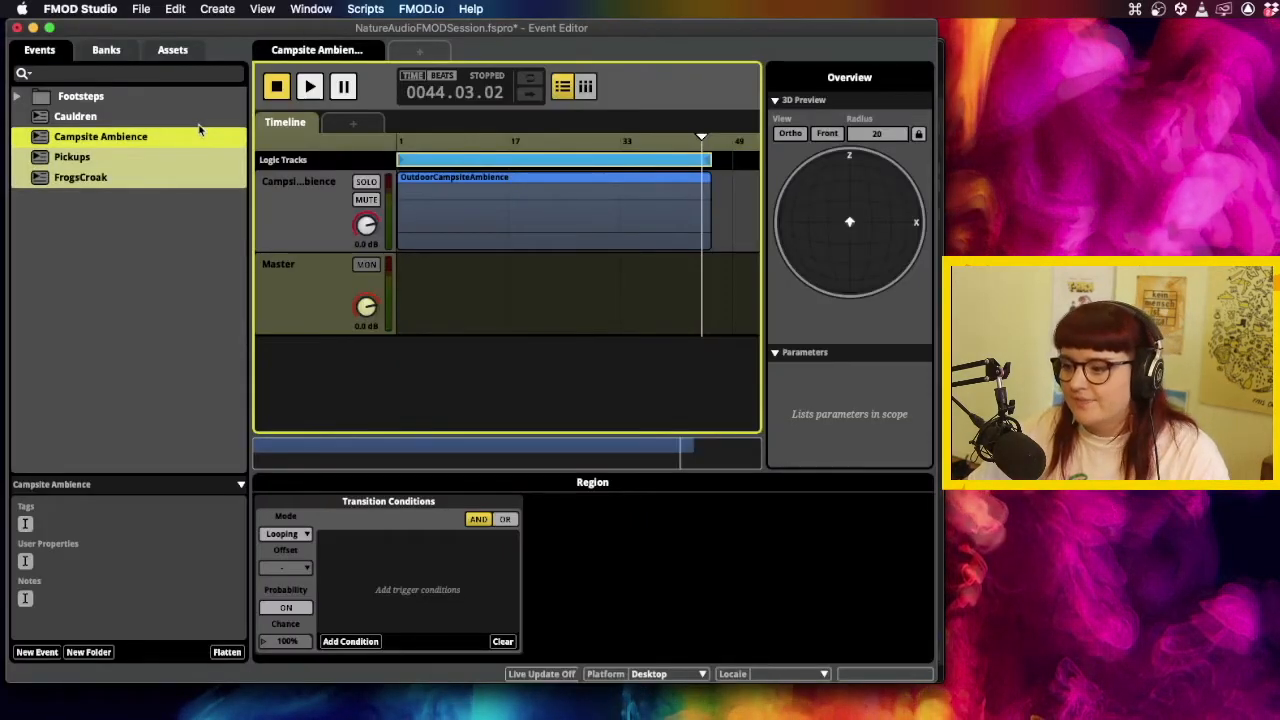
click(68, 120)
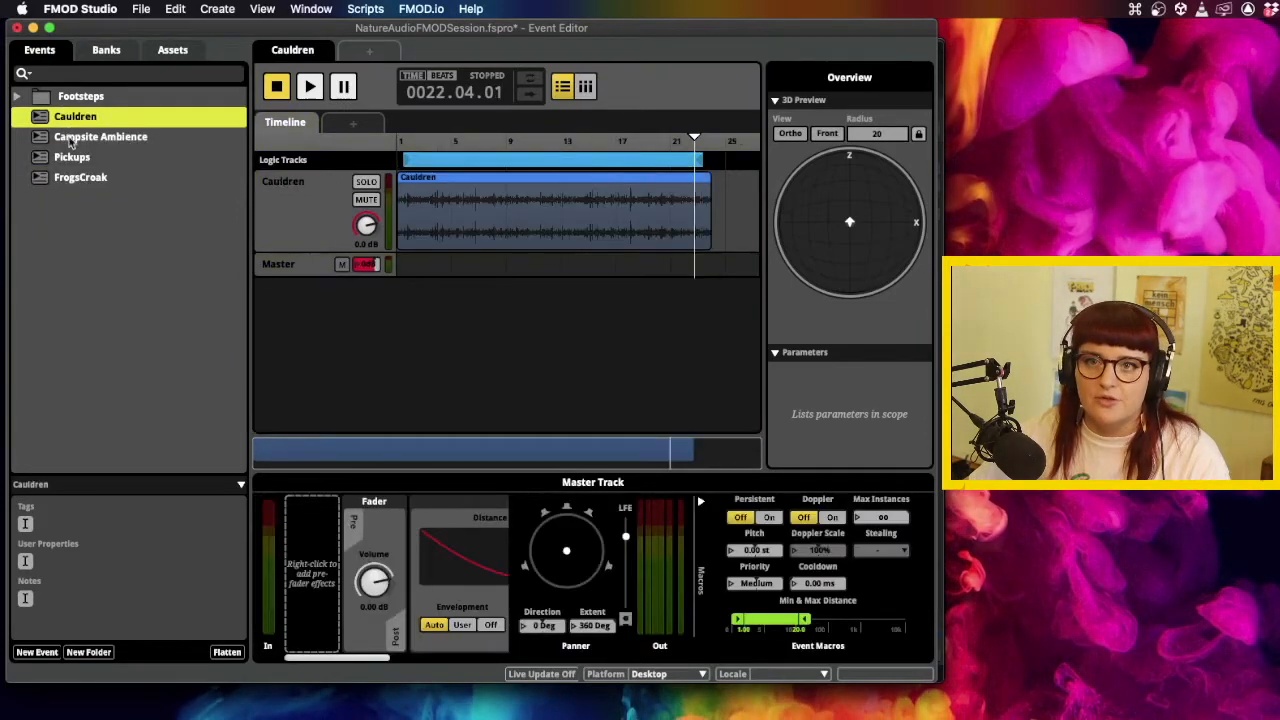
click(72, 160)
key(Down)
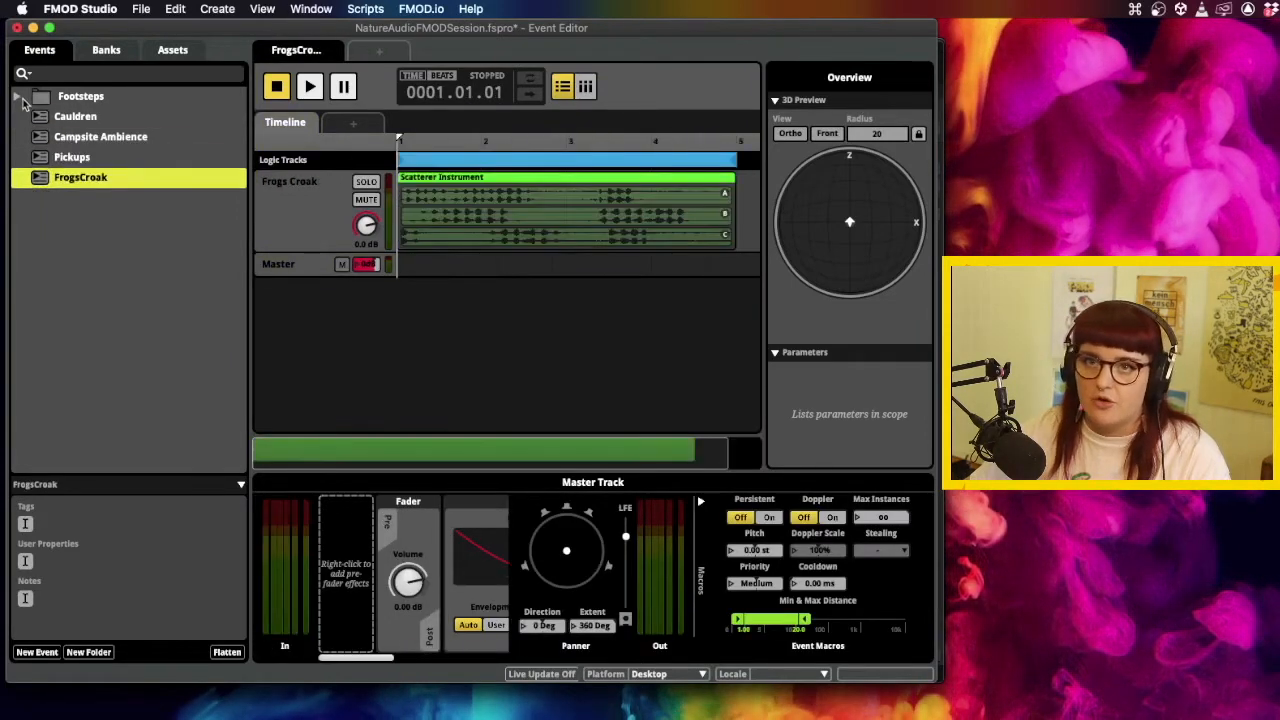
click(84, 139)
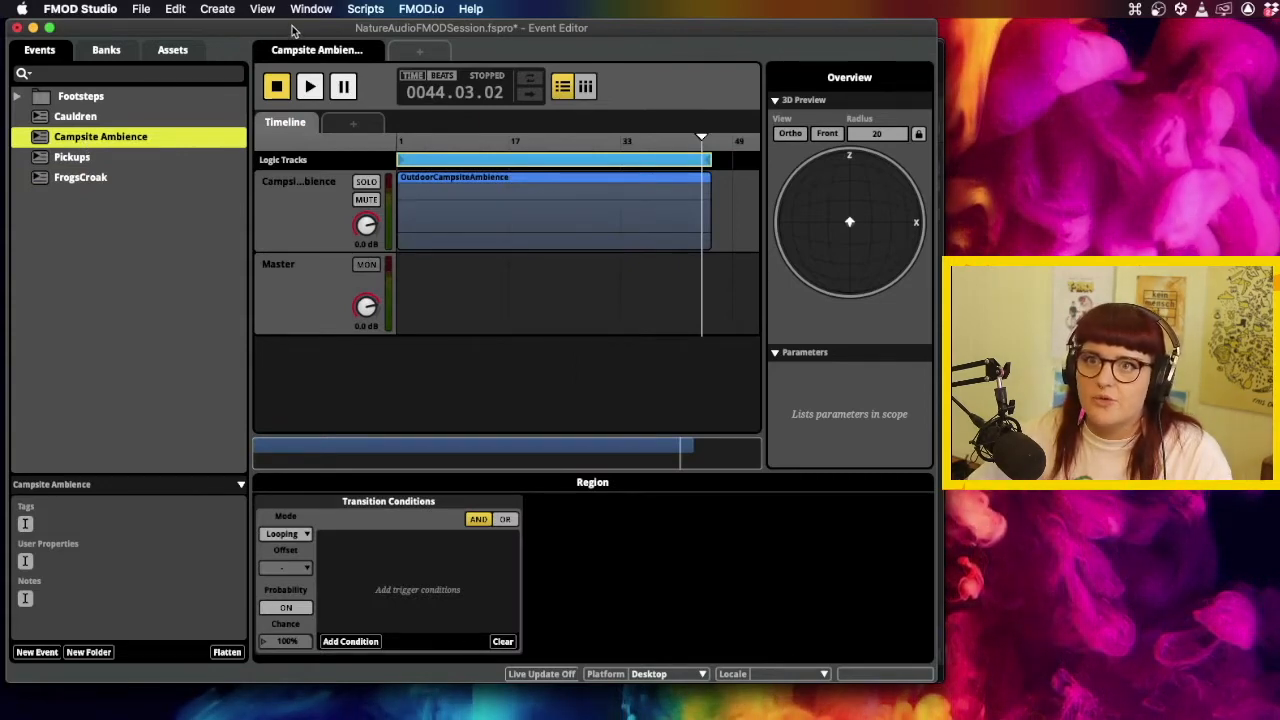
Switch back to Unity and collapse the audio activities and Pickups groups in the Hierarchy.
key(super+Tab)
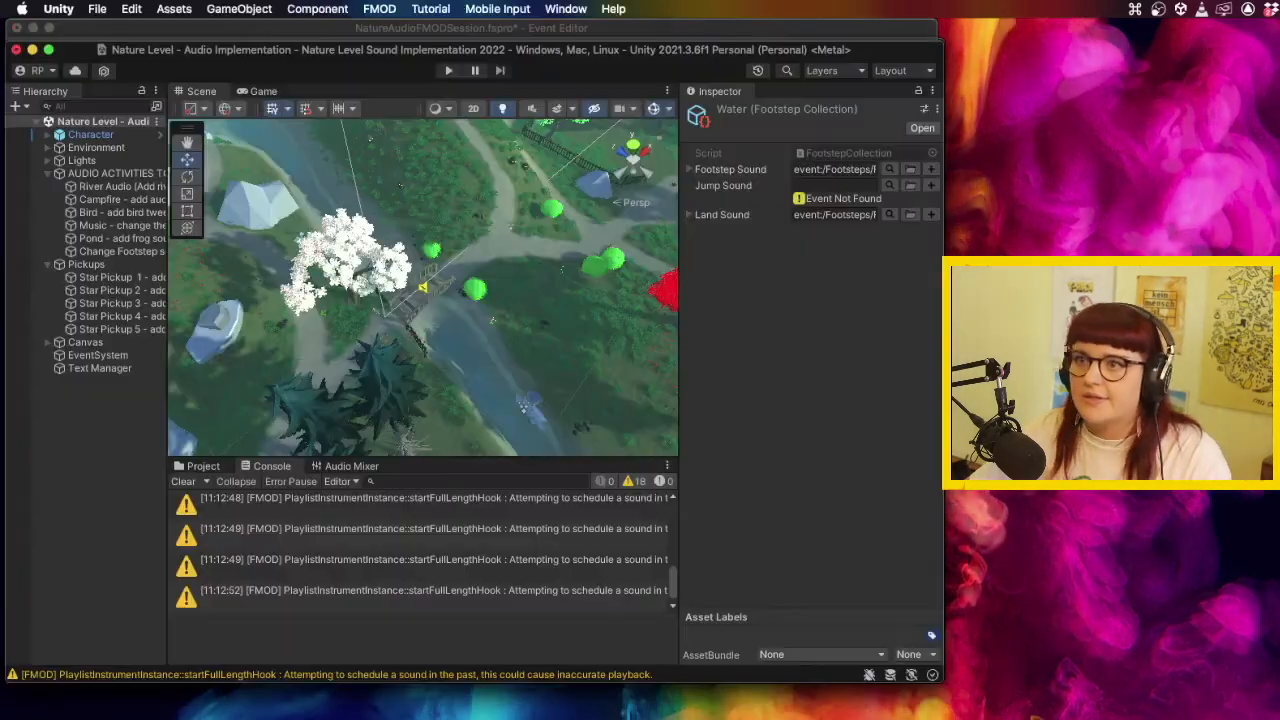
scroll(430, 325, down, 3)
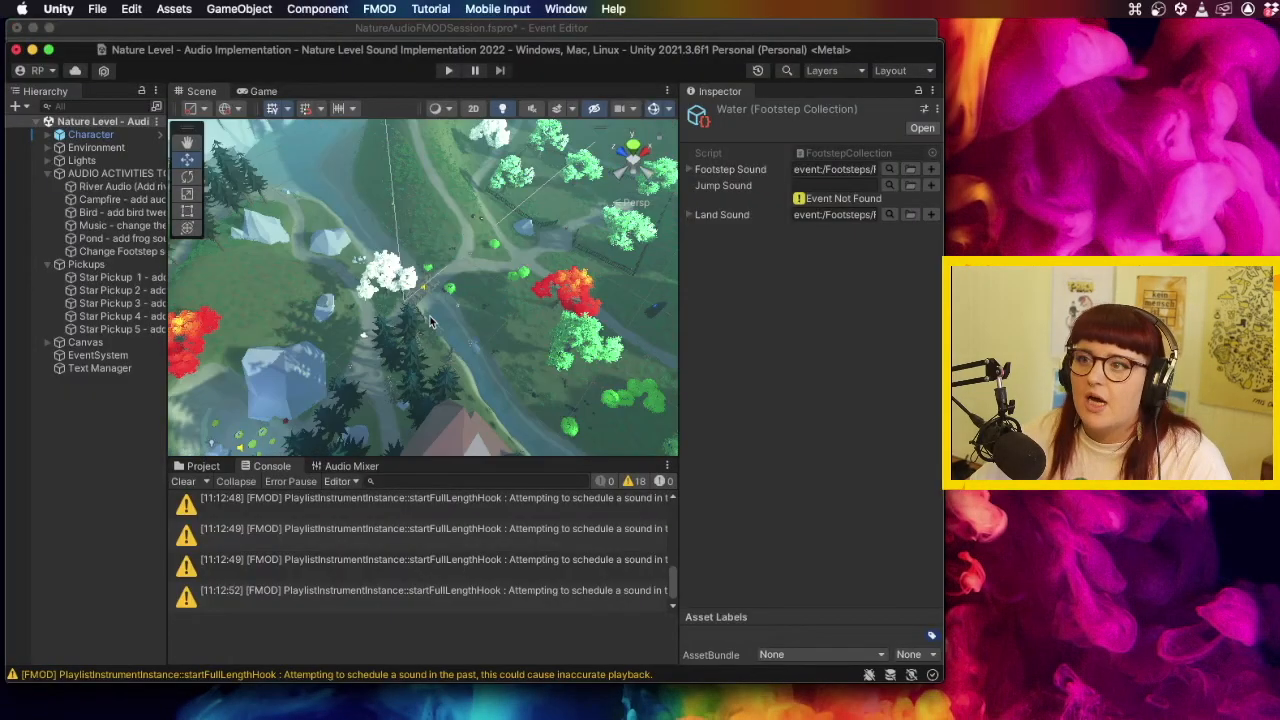
scroll(430, 322, down, 2)
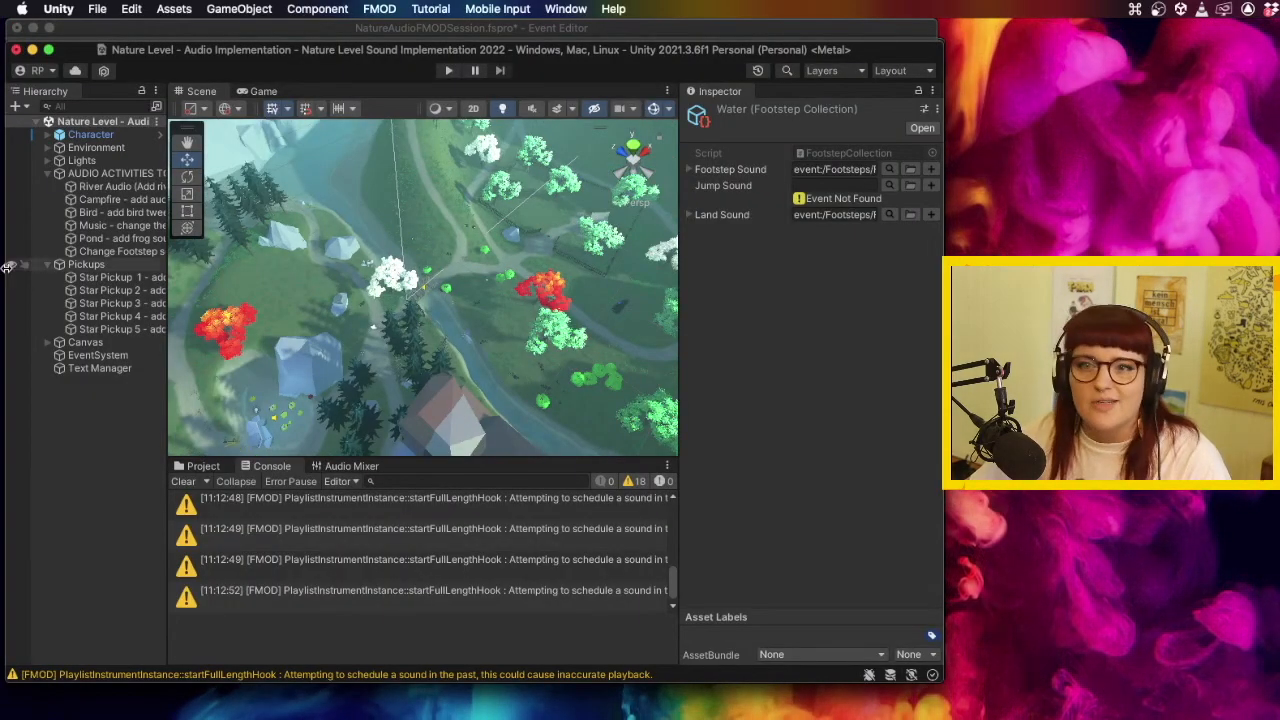
click(47, 173)
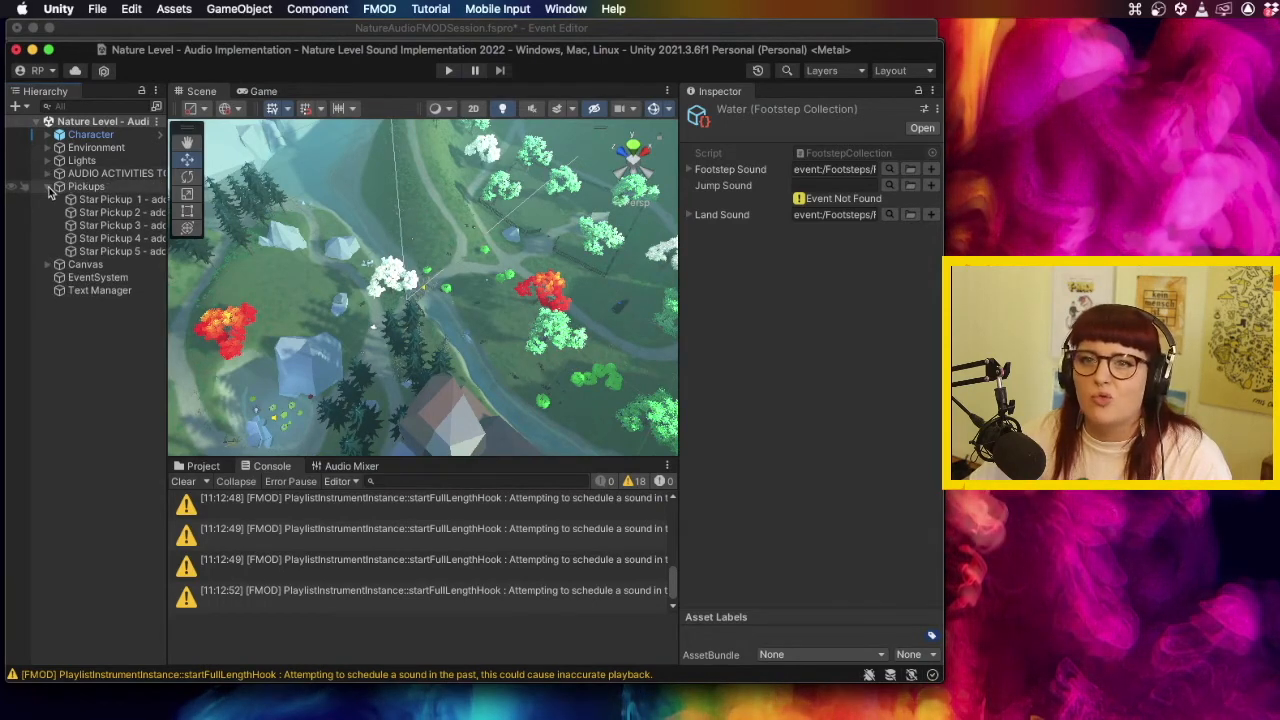
click(47, 186)
Create an empty game object in the scene and name it Campsite Ambience.
click(60, 244)
right_click(60, 244)
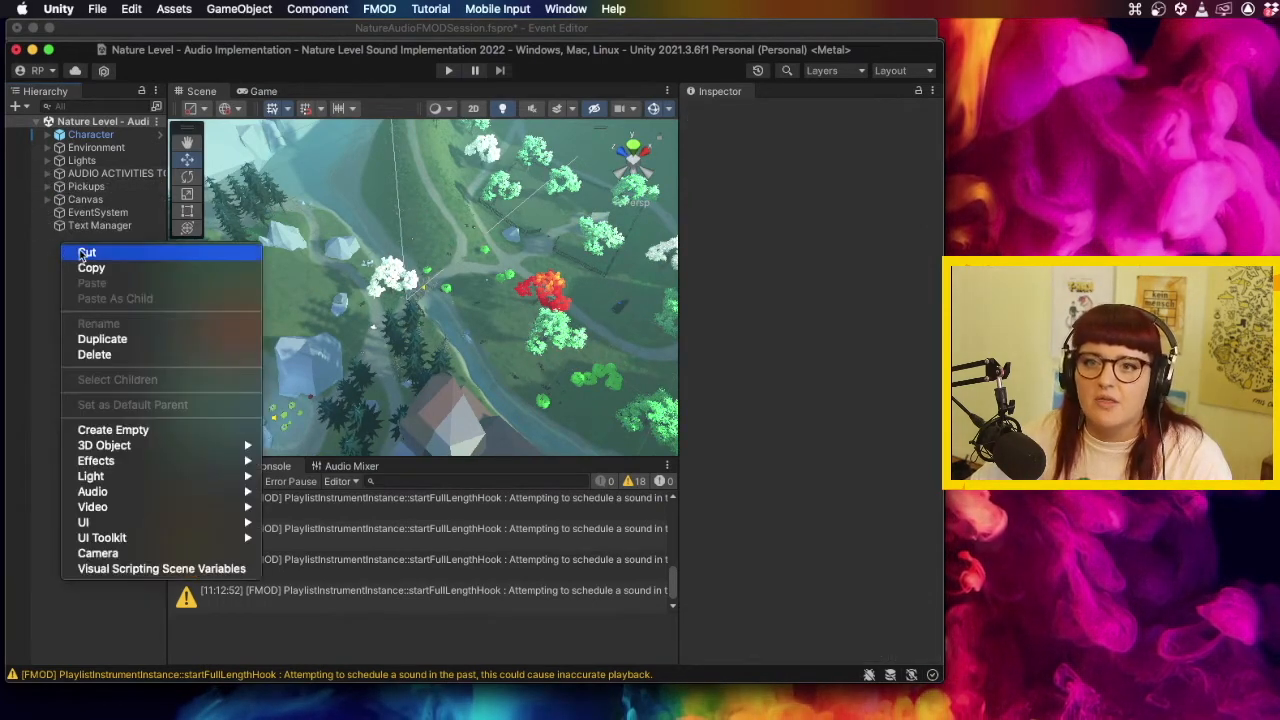
mouse_move(163, 450)
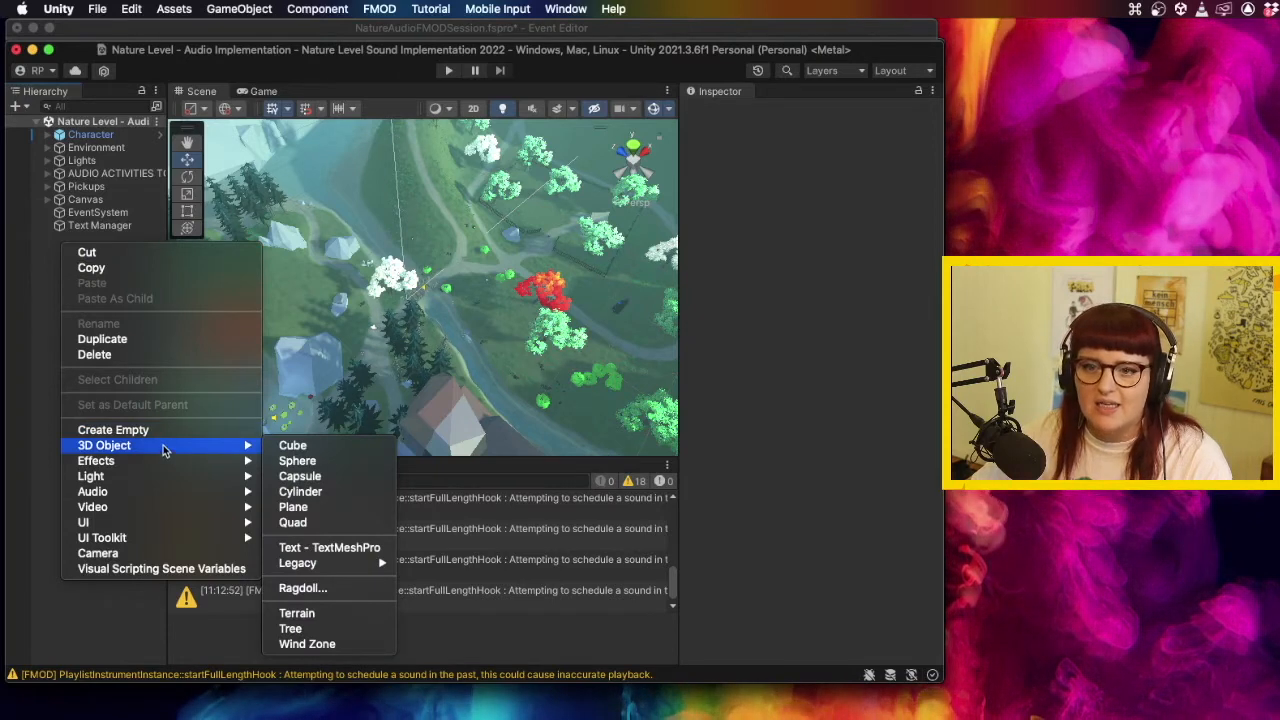
click(163, 431)
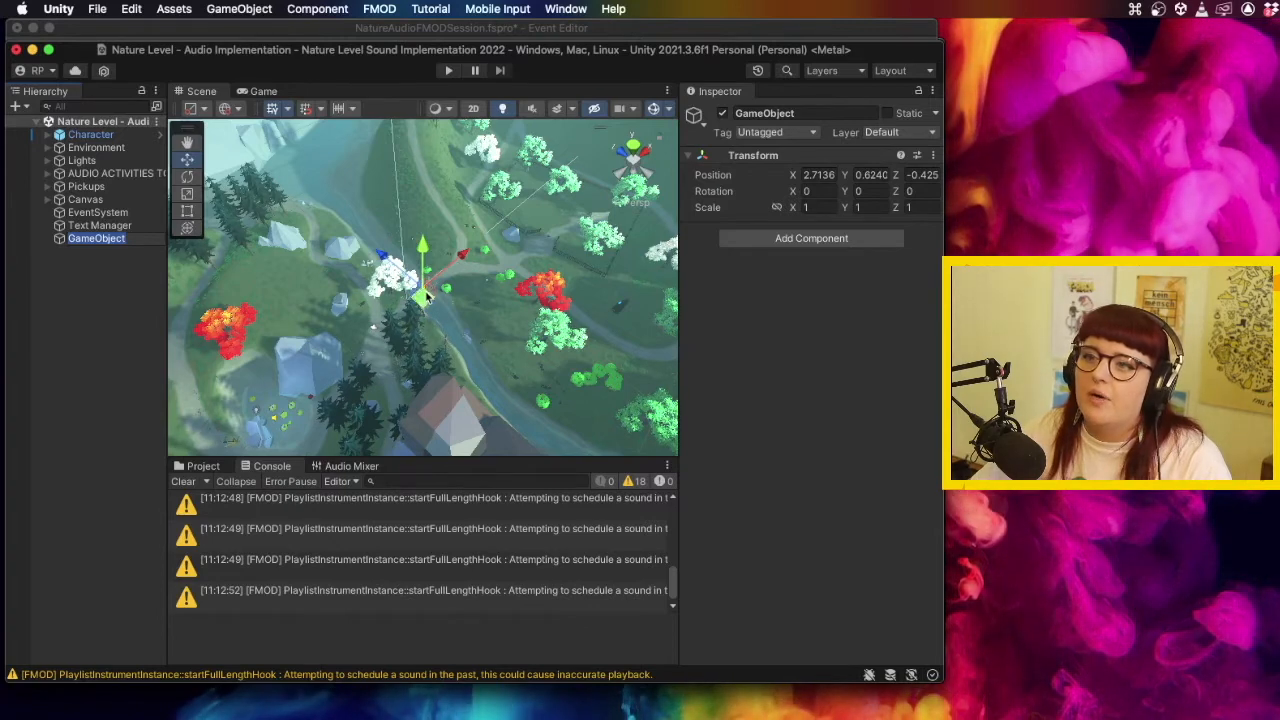
scroll(437, 291, down, 10)
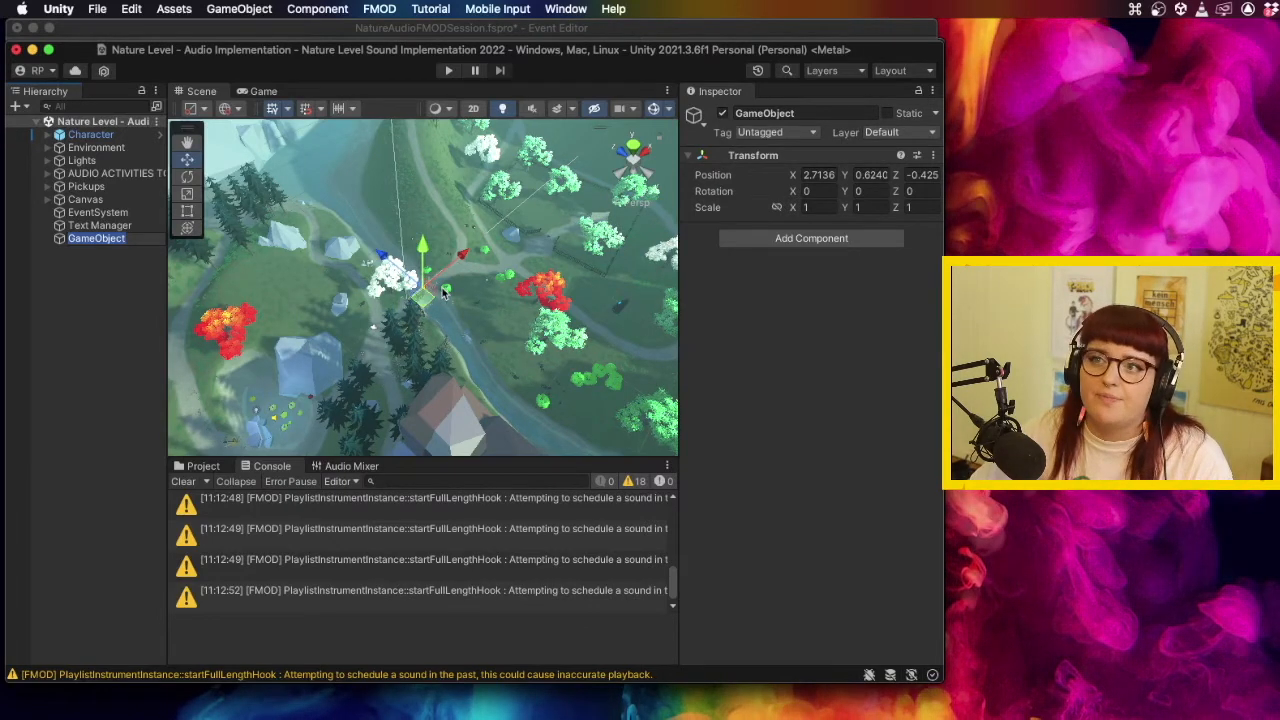
scroll(443, 292, down, 2)
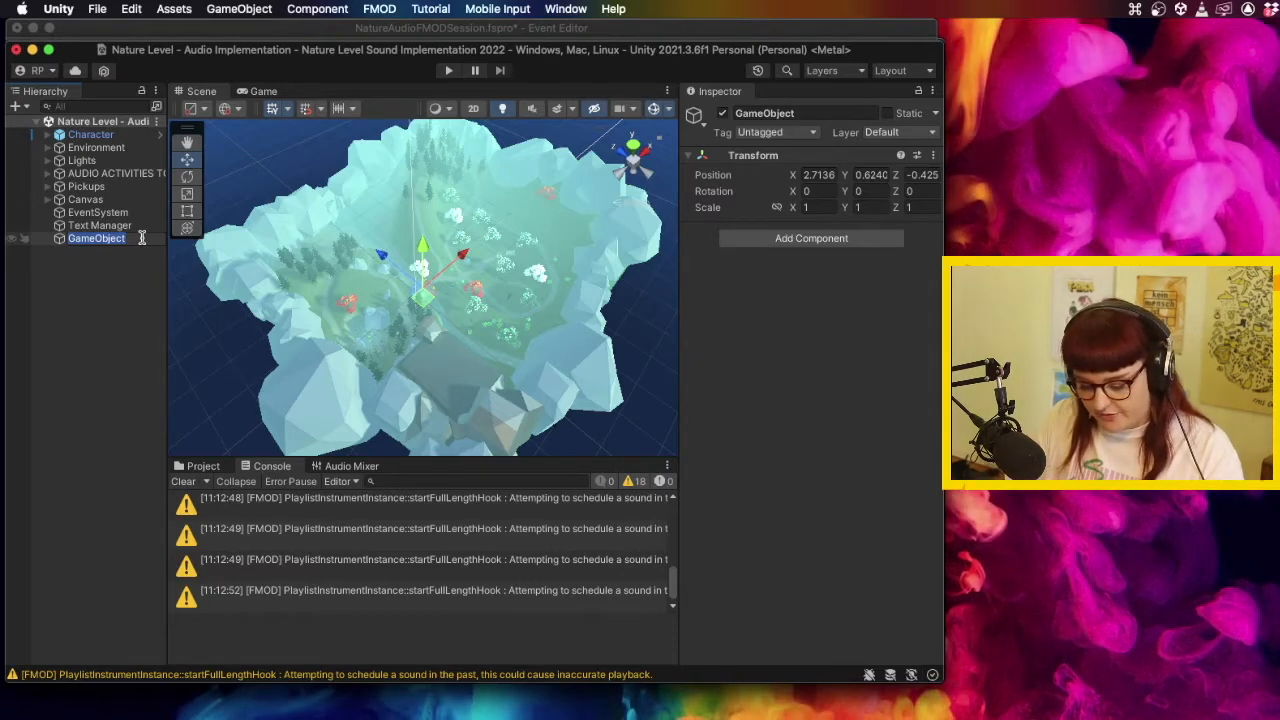
text(Campsi)
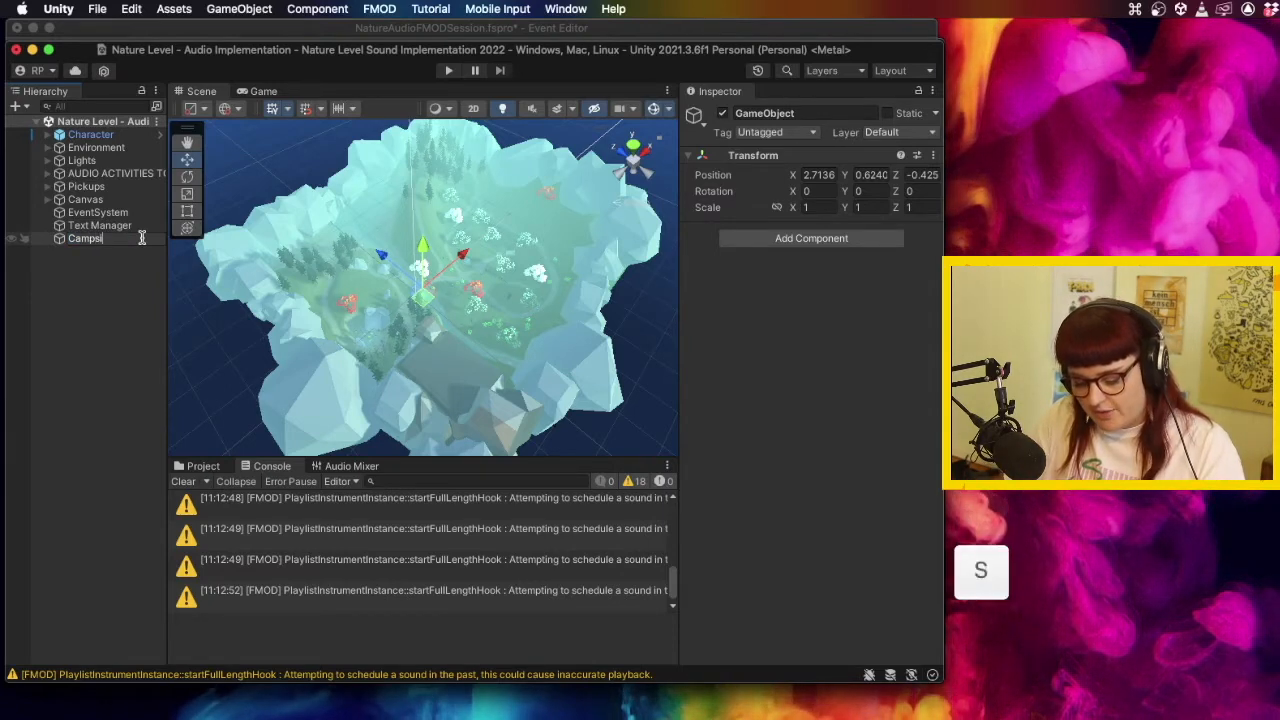
text(te Ambience)
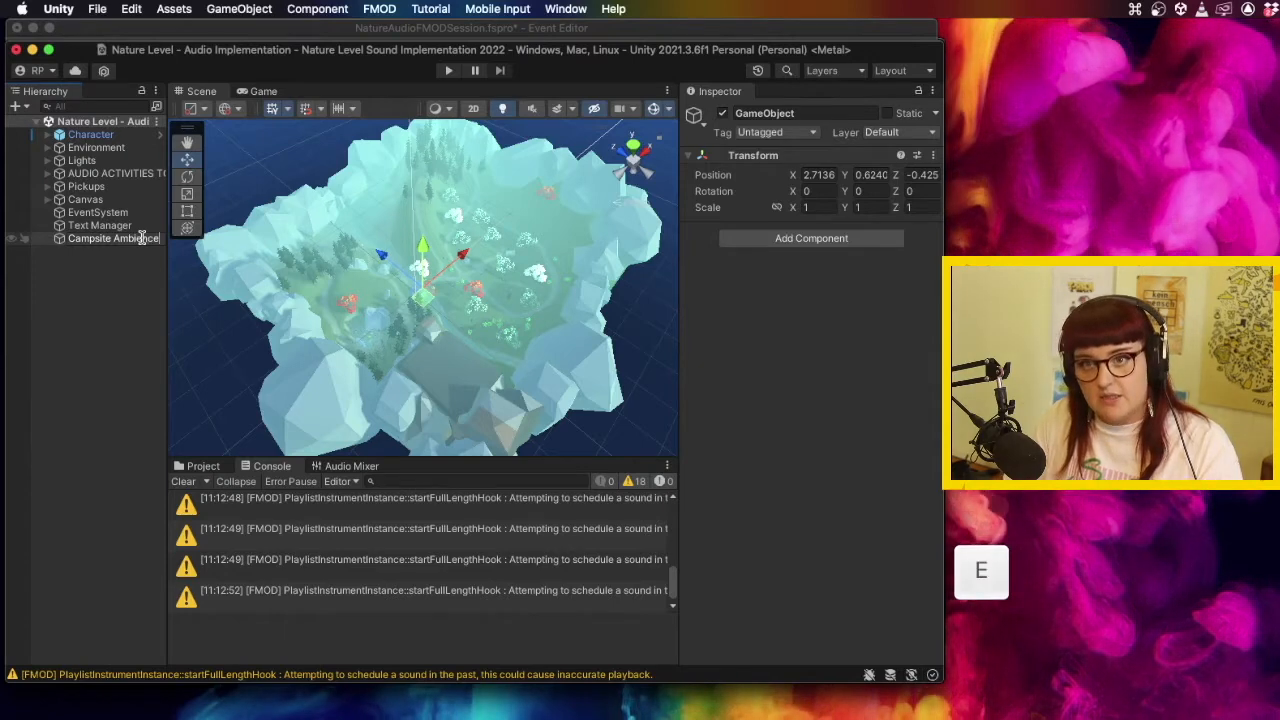
key(Return)
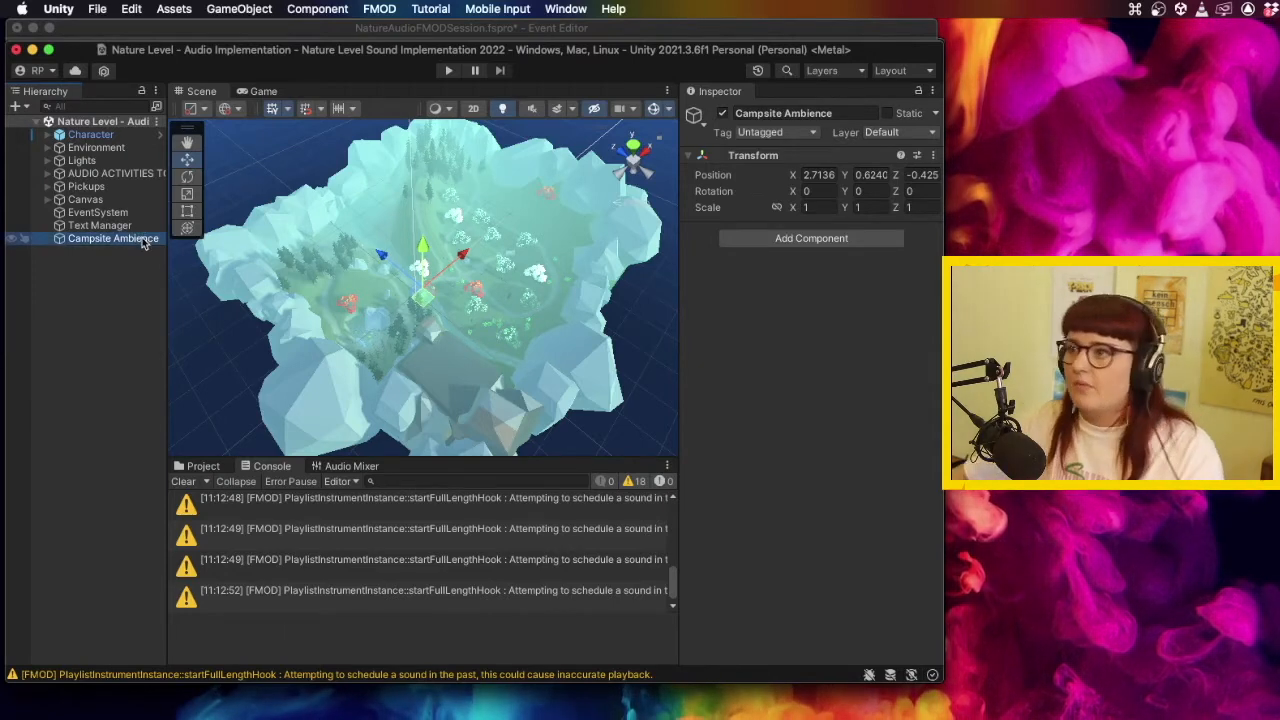
Add an FMOD Studio Event Emitter to Campsite Ambience that plays the Campsite Ambience event on Object Start.
click(805, 243)
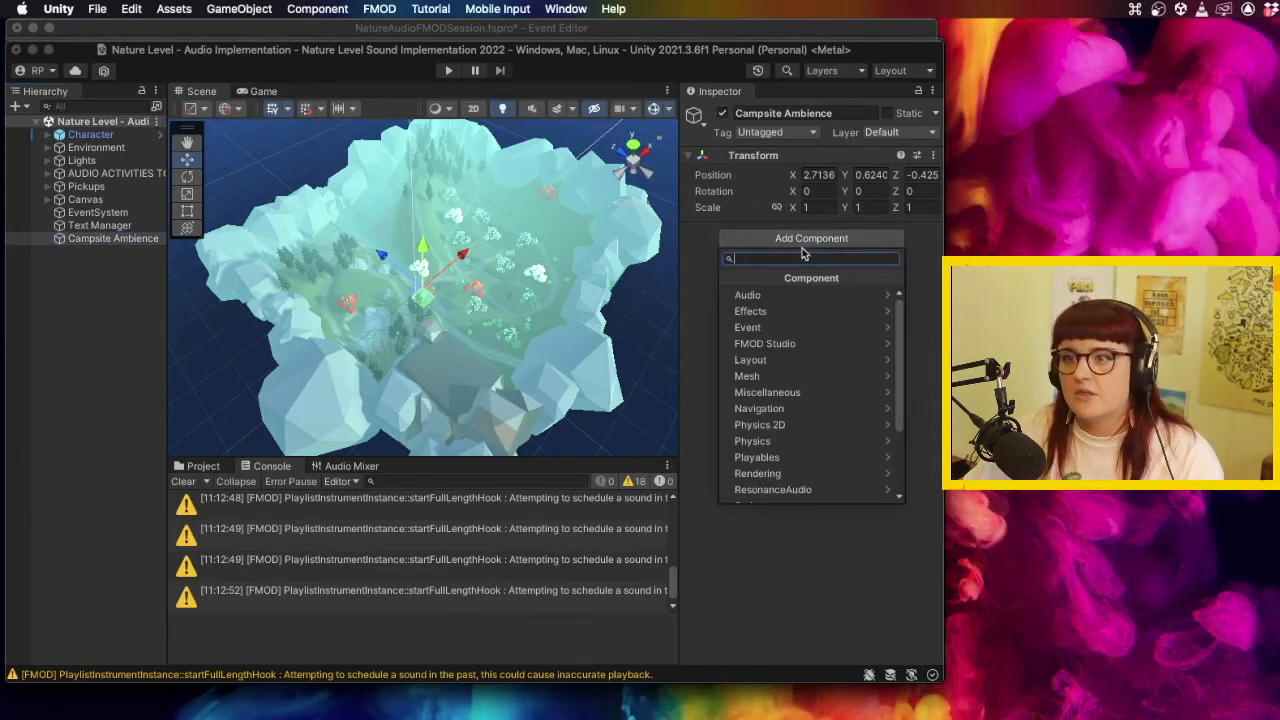
click(806, 343)
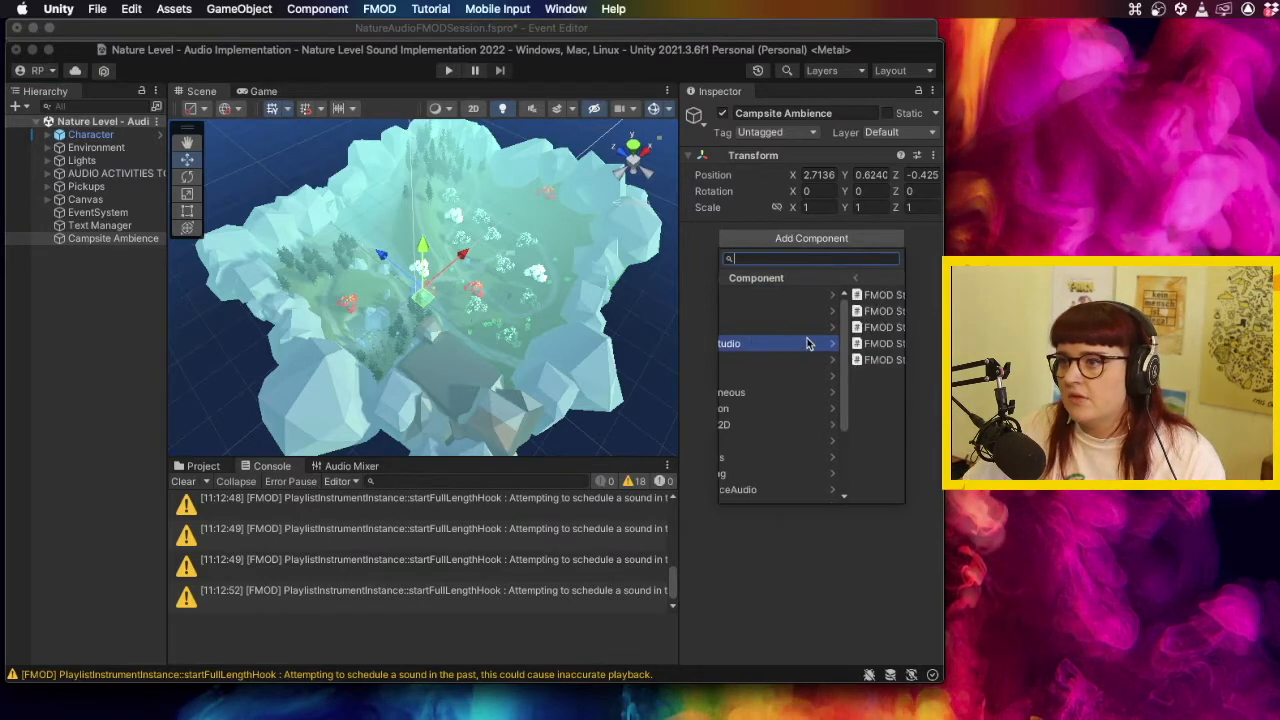
click(823, 310)
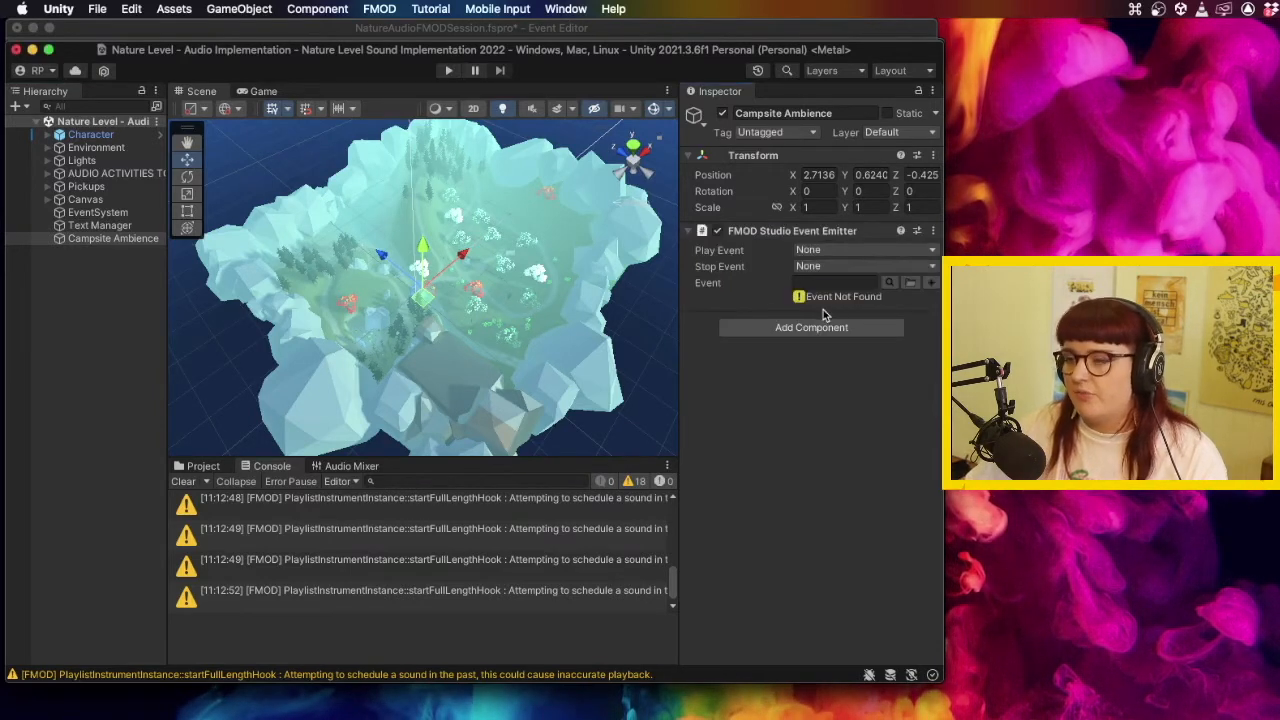
click(835, 251)
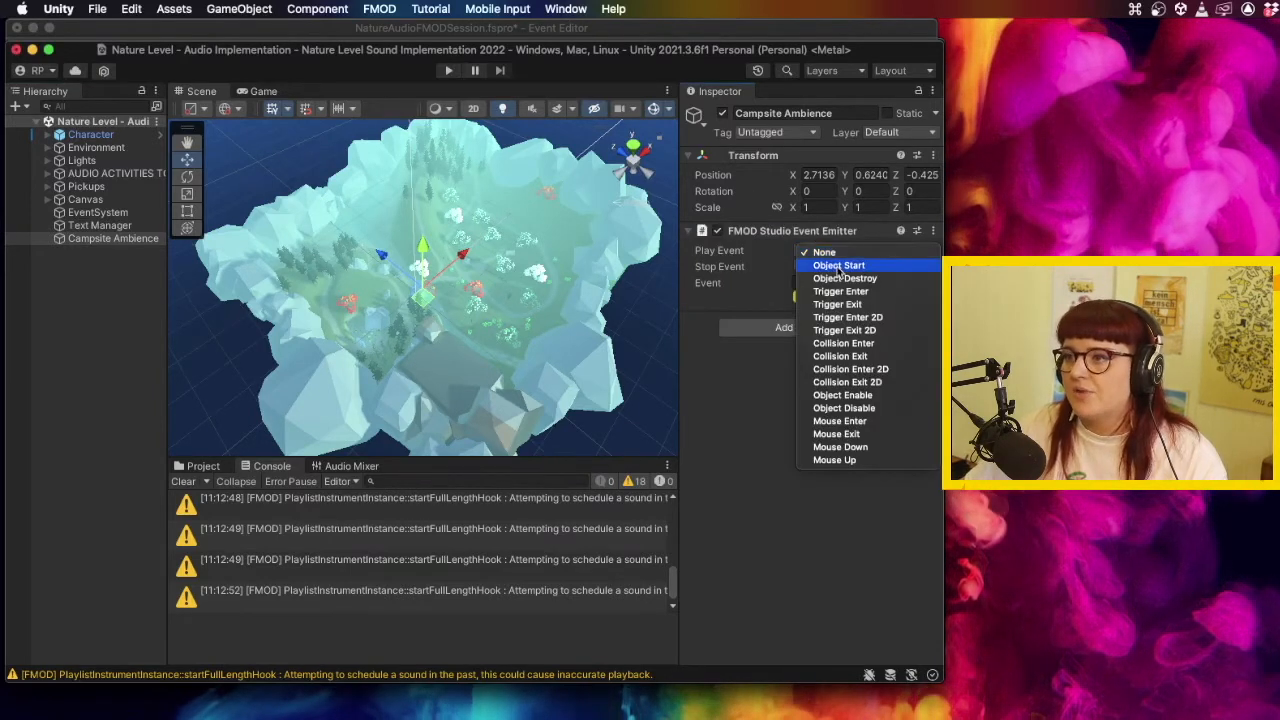
click(839, 266)
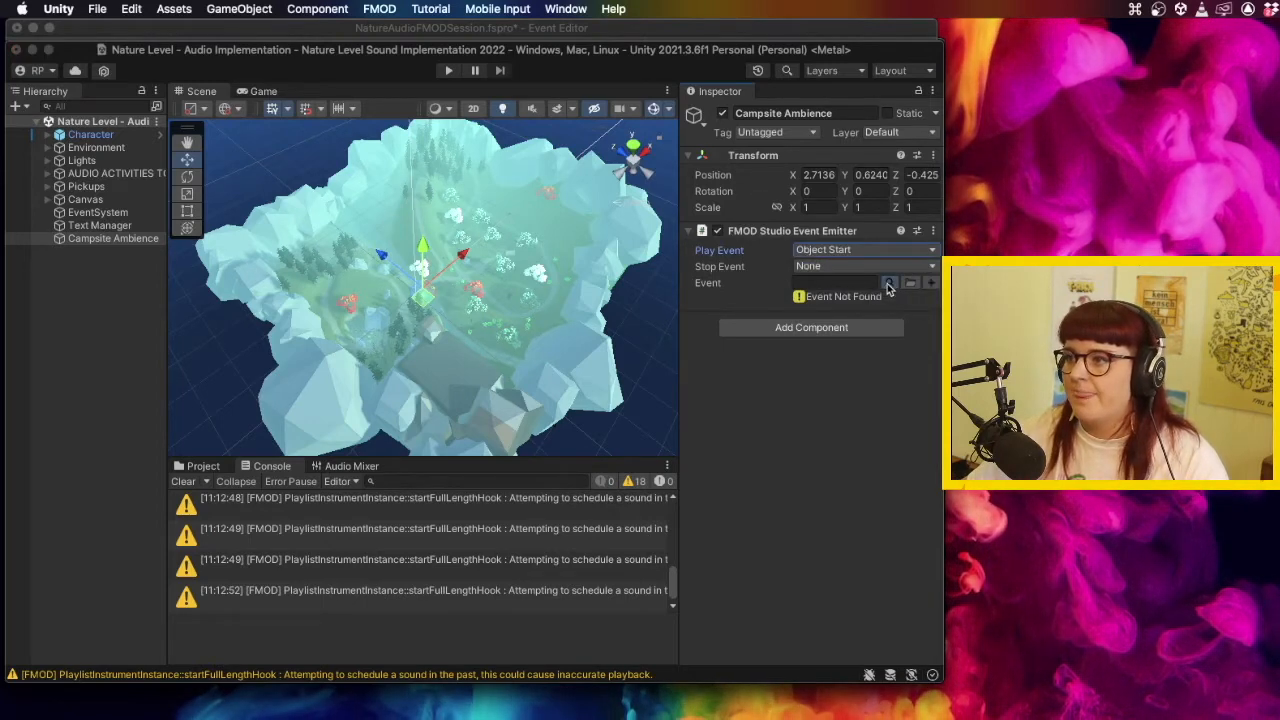
click(889, 285)
double_click(738, 330)
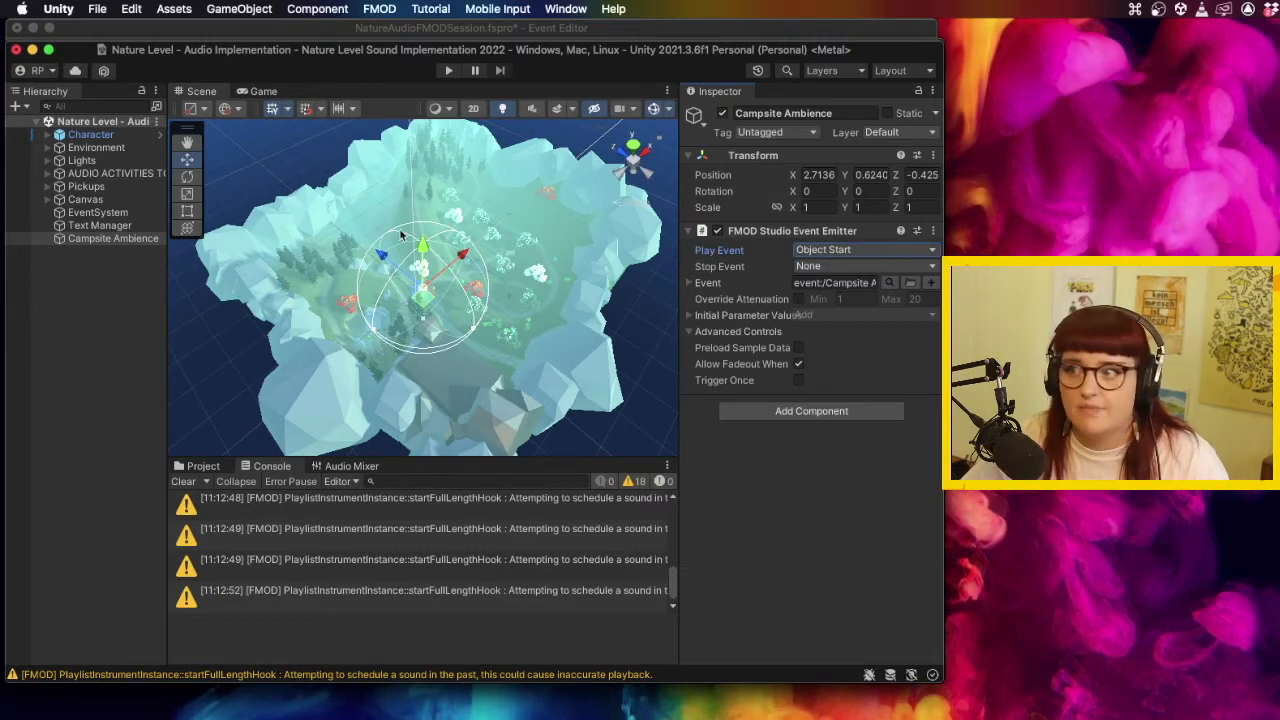
Enable Override Attenuation on the emitter and enlarge its maximum distance to about 94.63, covering the whole level.
click(800, 299)
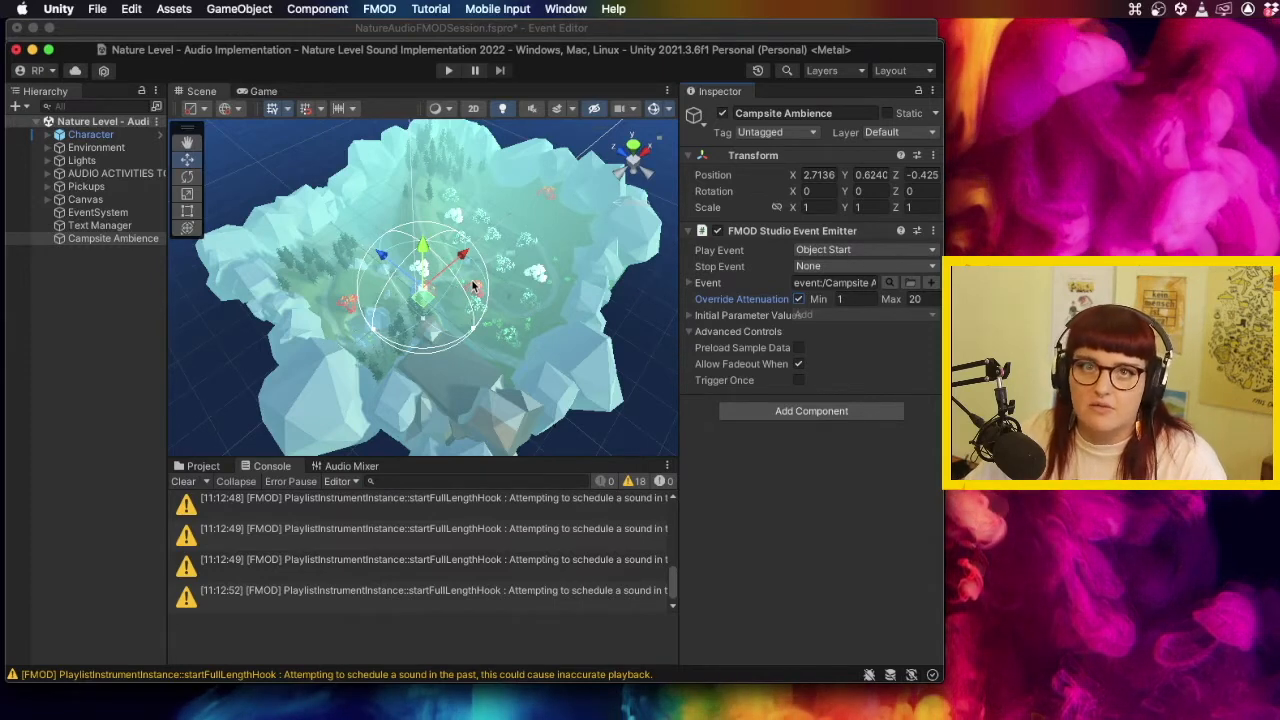
click(927, 298)
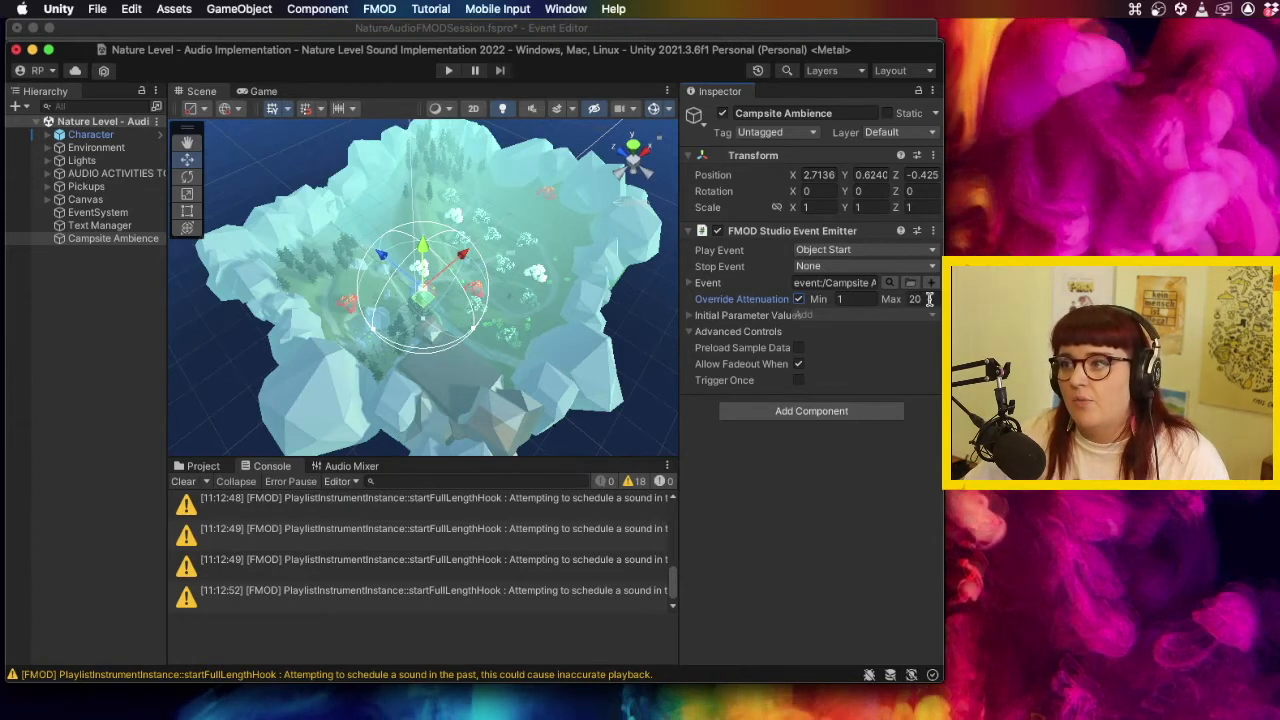
click(845, 299)
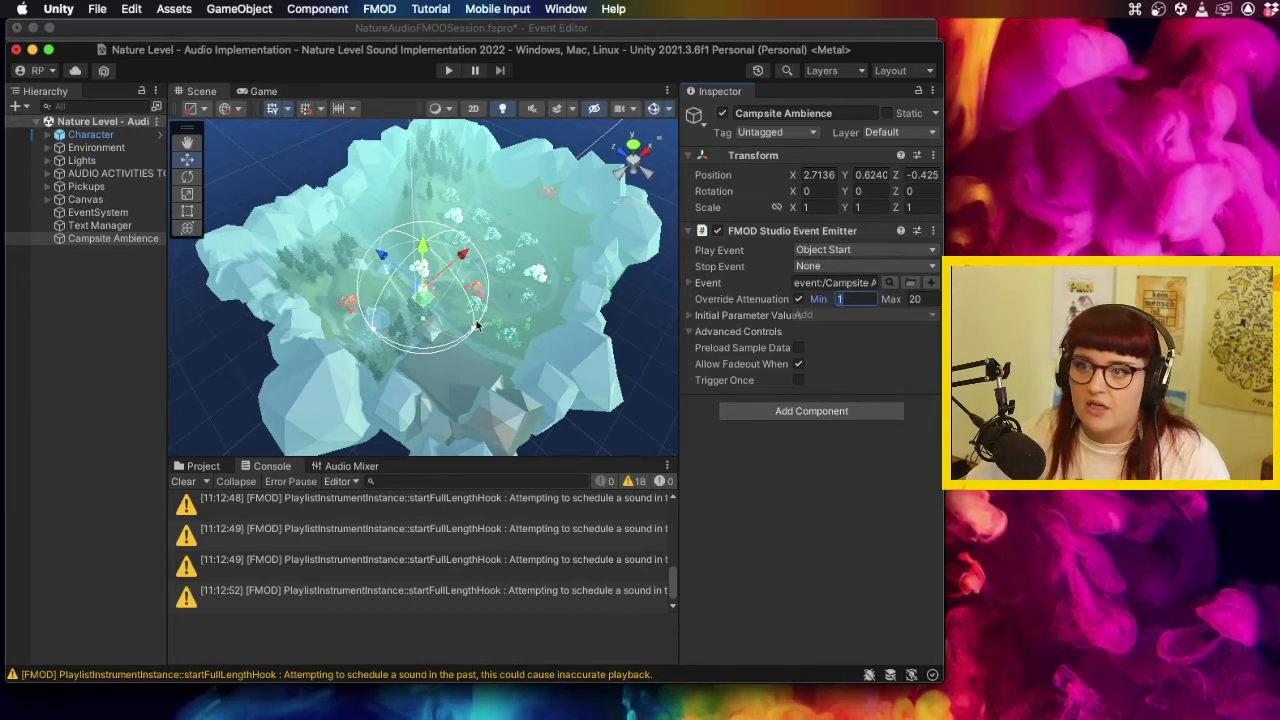
drag(478, 333, 925, 456)
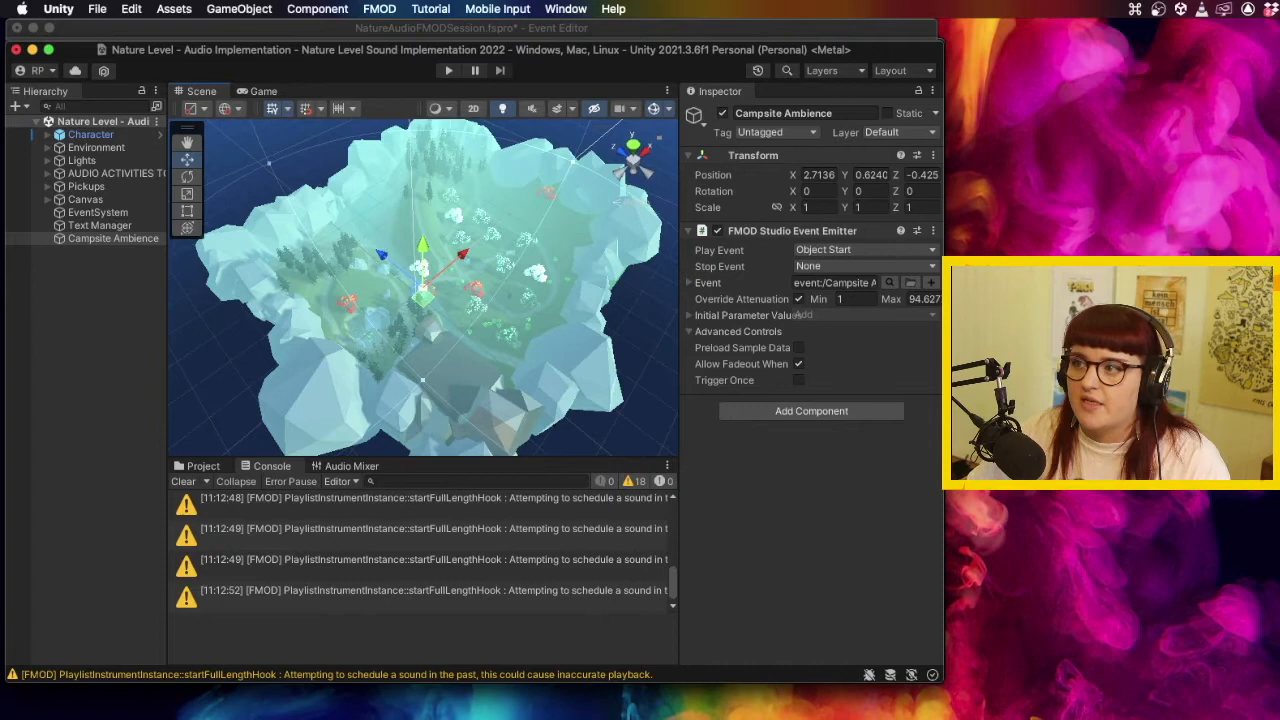
Move the Campsite Ambience object slightly, to about X 2.62, Y 1.08, Z -0.58 near the bridge.
scroll(424, 297, up, 5)
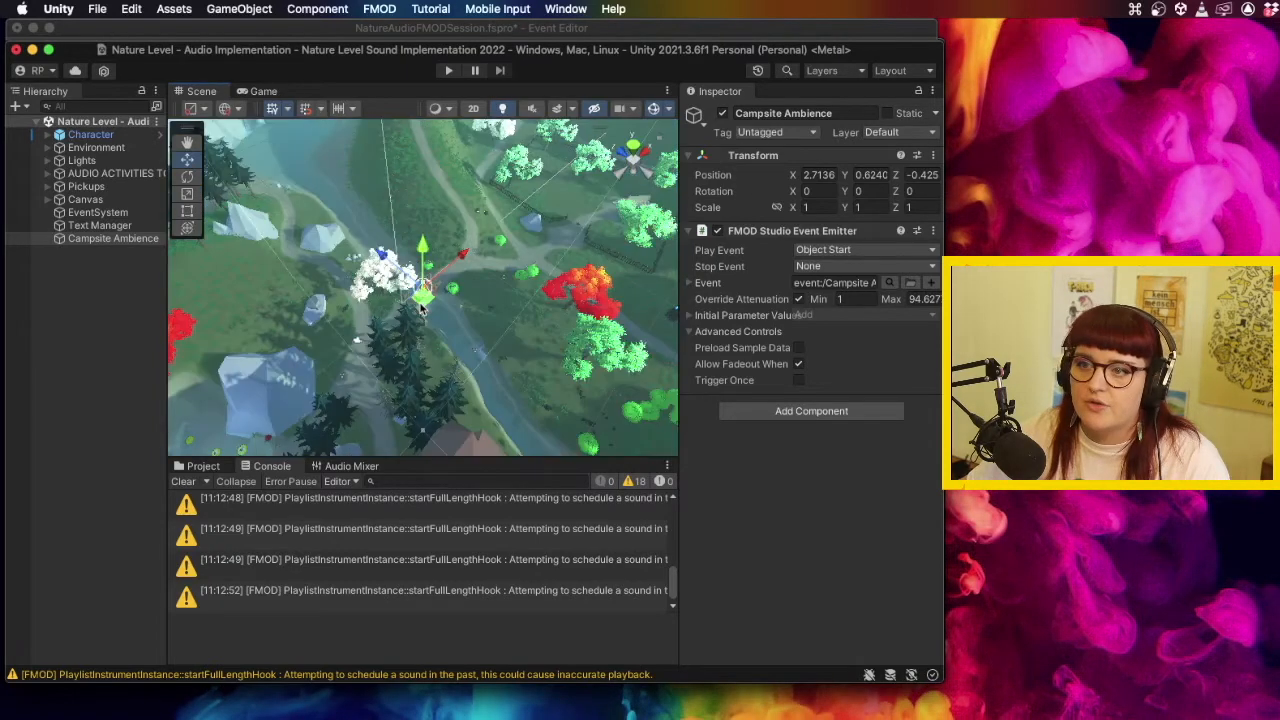
mouse_move(428, 292)
mouse_down()
mouse_move(503, 358)
mouse_move(432, 292)
mouse_up()
scroll(405, 303, up, 4)
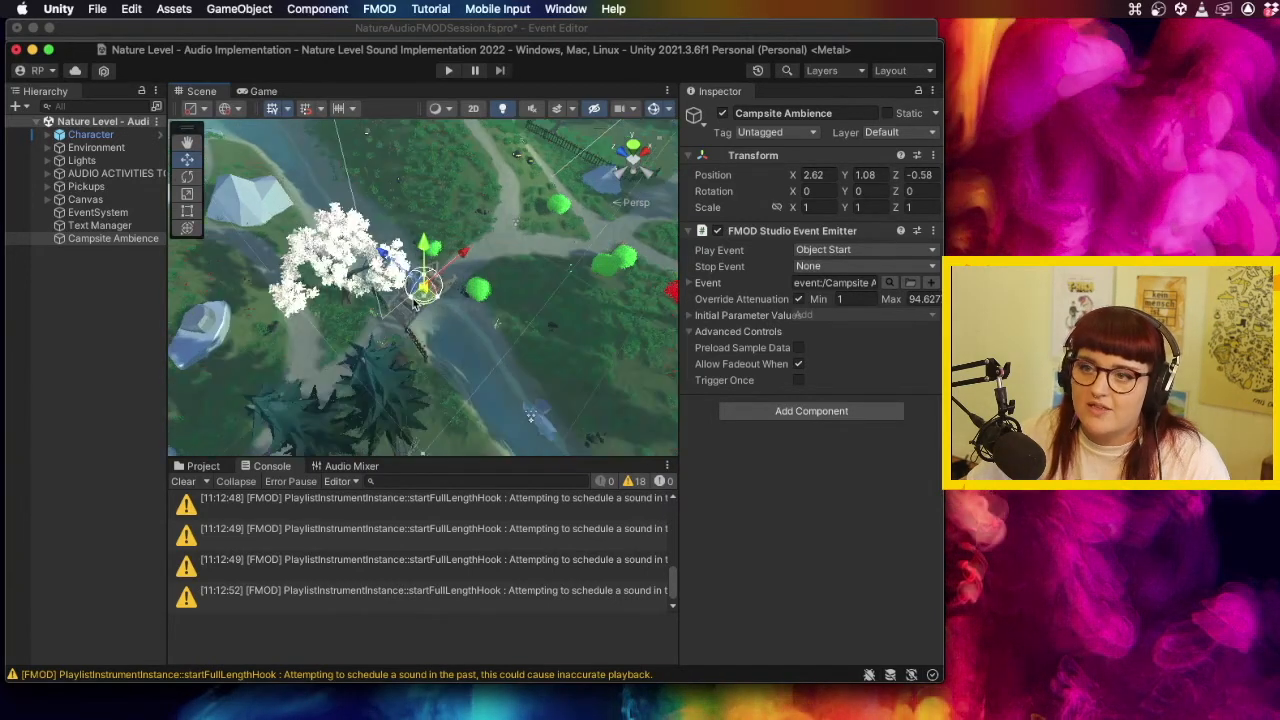
Enlarge the emitter's minimum attenuation distance to about 94.63, matching the maximum across the whole level.
drag(402, 307, 432, 455)
scroll(372, 350, down, 3)
scroll(372, 350, down, 3)
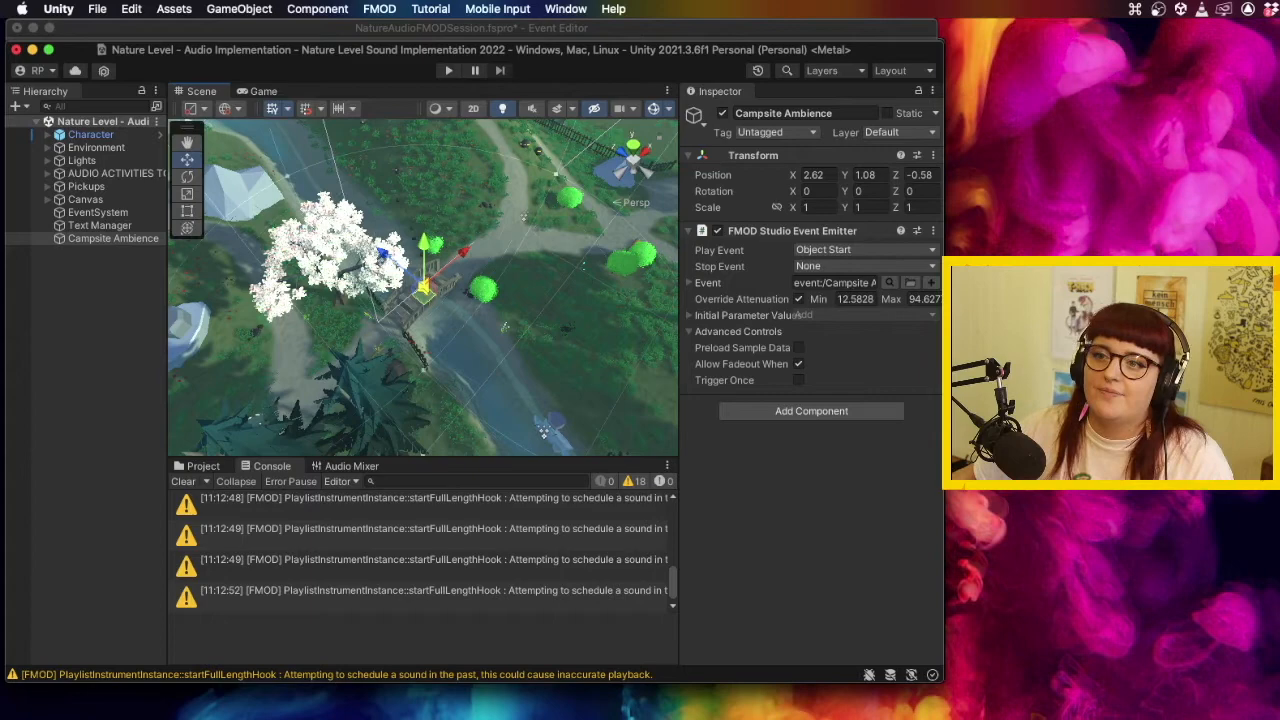
scroll(438, 393, down, 3)
scroll(438, 393, down, 3)
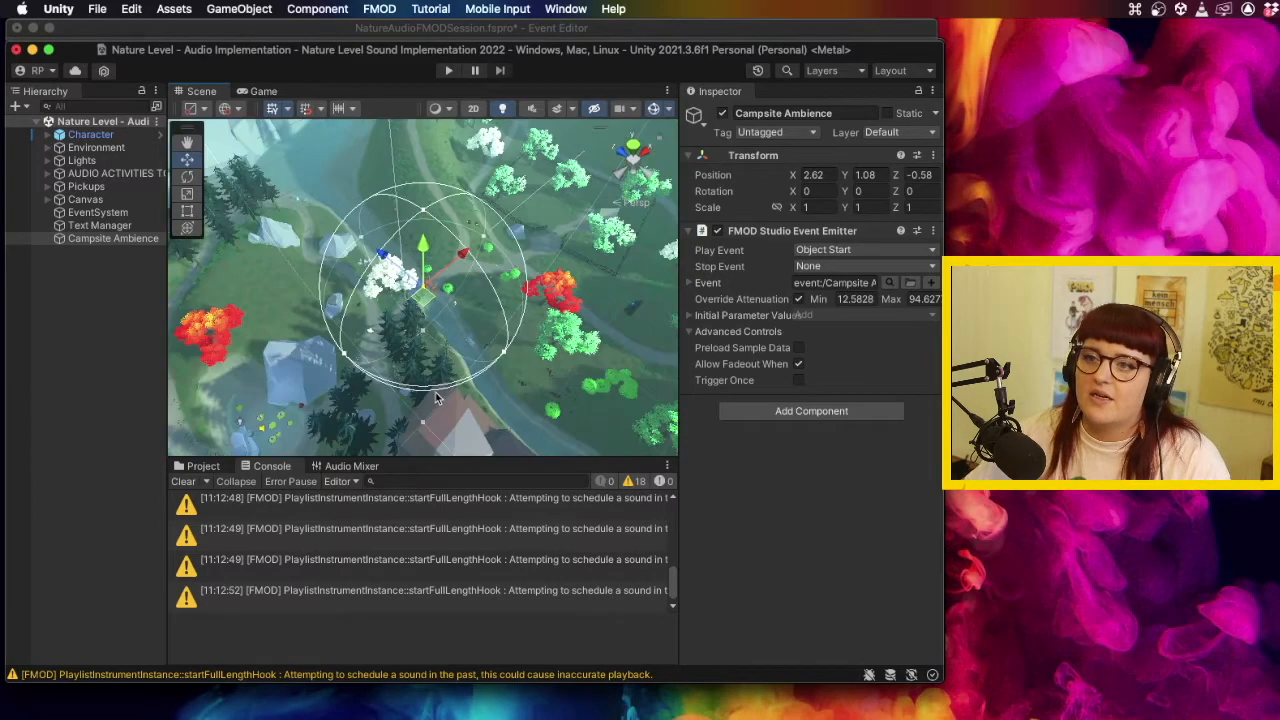
drag(362, 344, 423, 455)
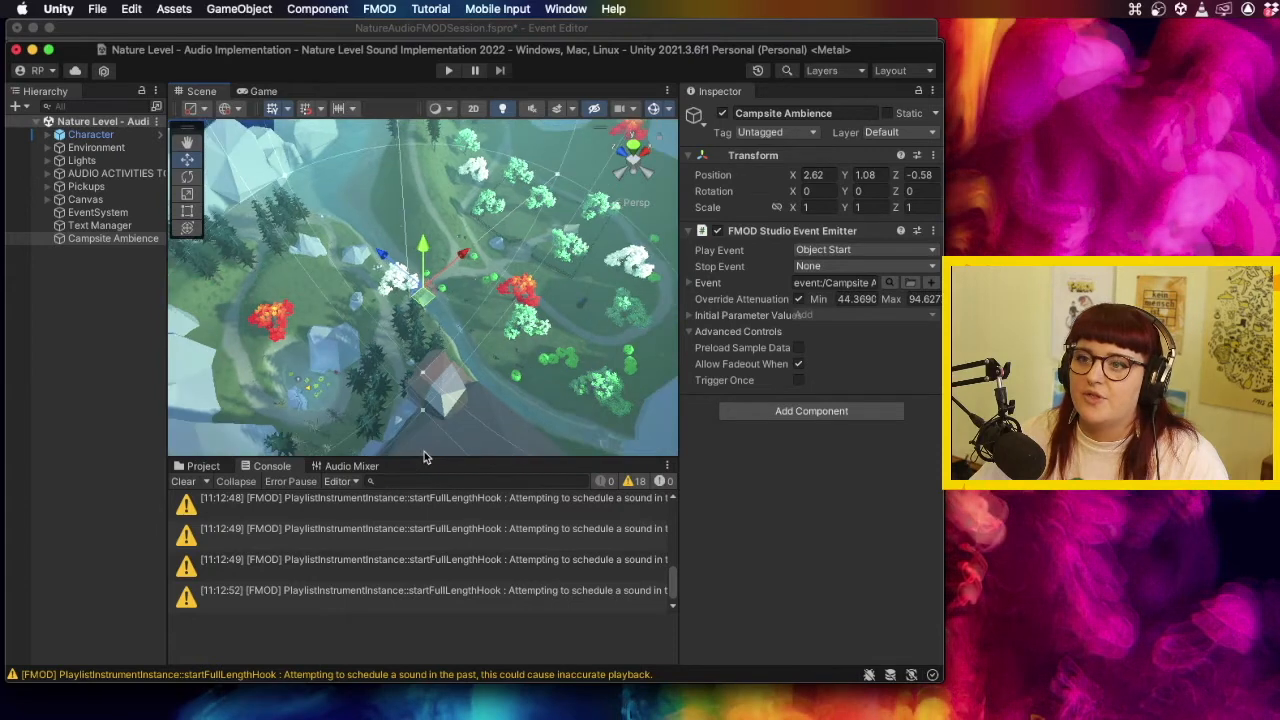
scroll(424, 451, down, 5)
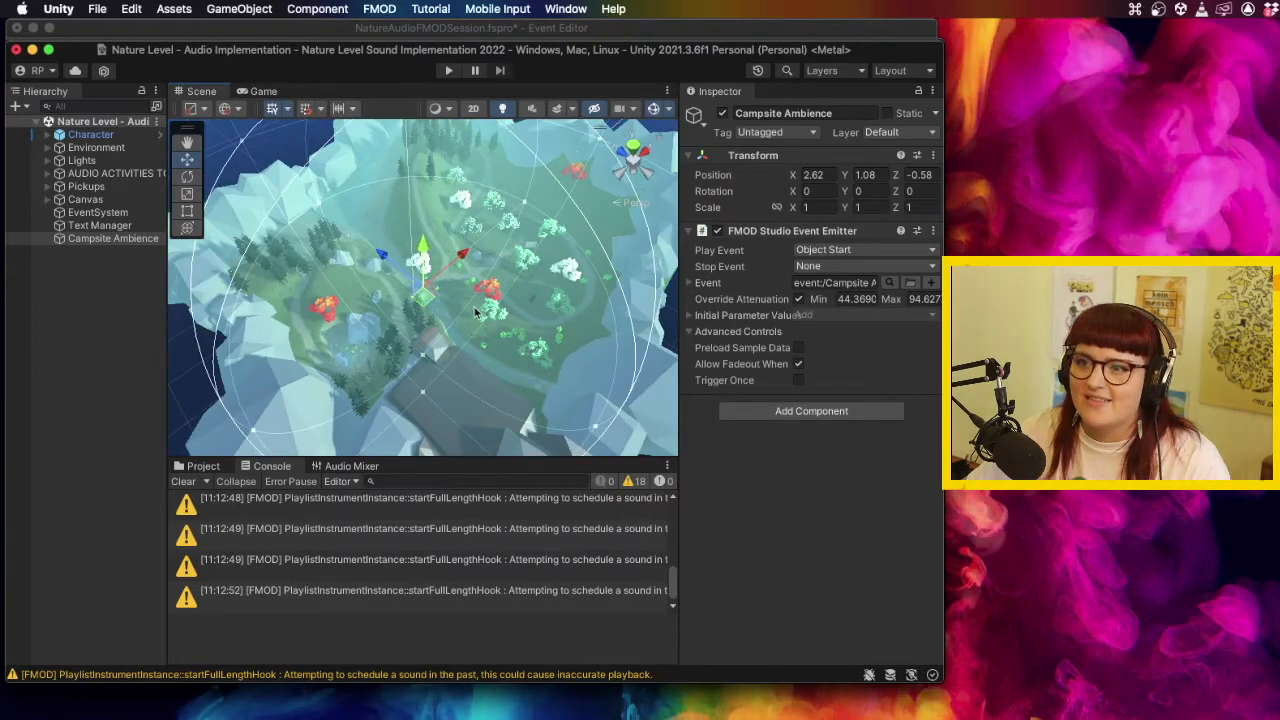
scroll(520, 258, down, 4)
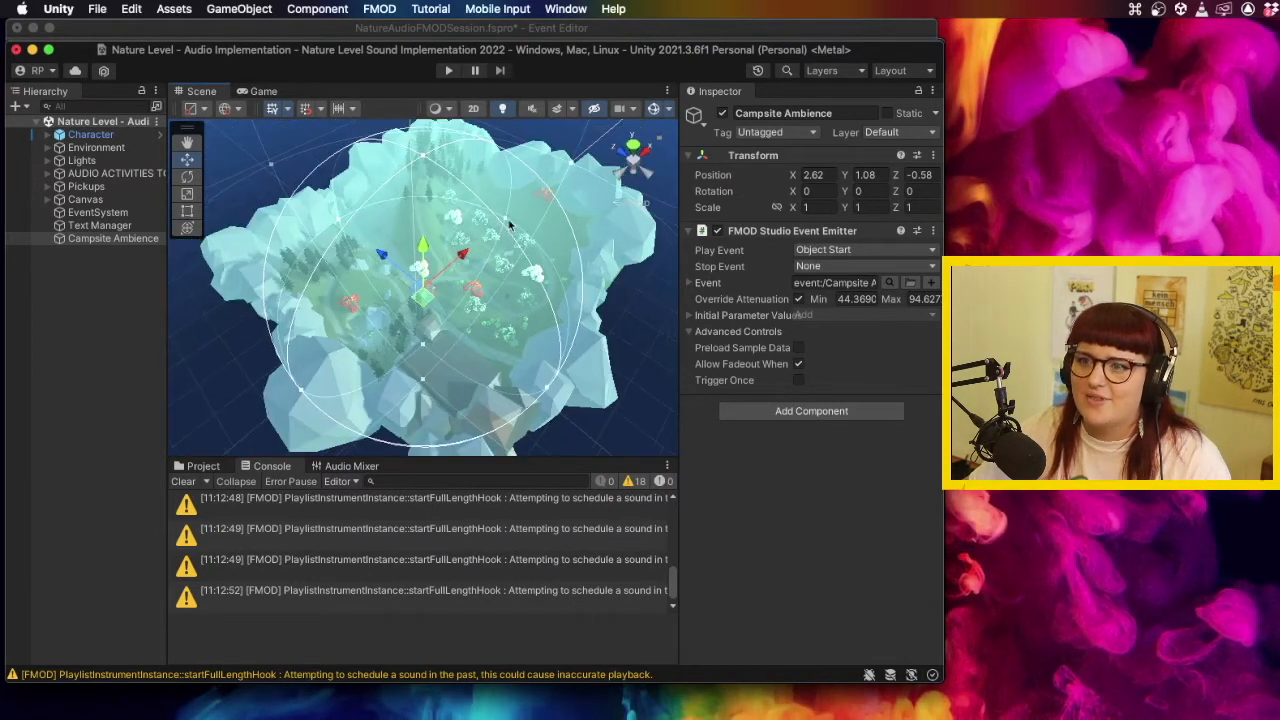
drag(505, 222, 580, 152)
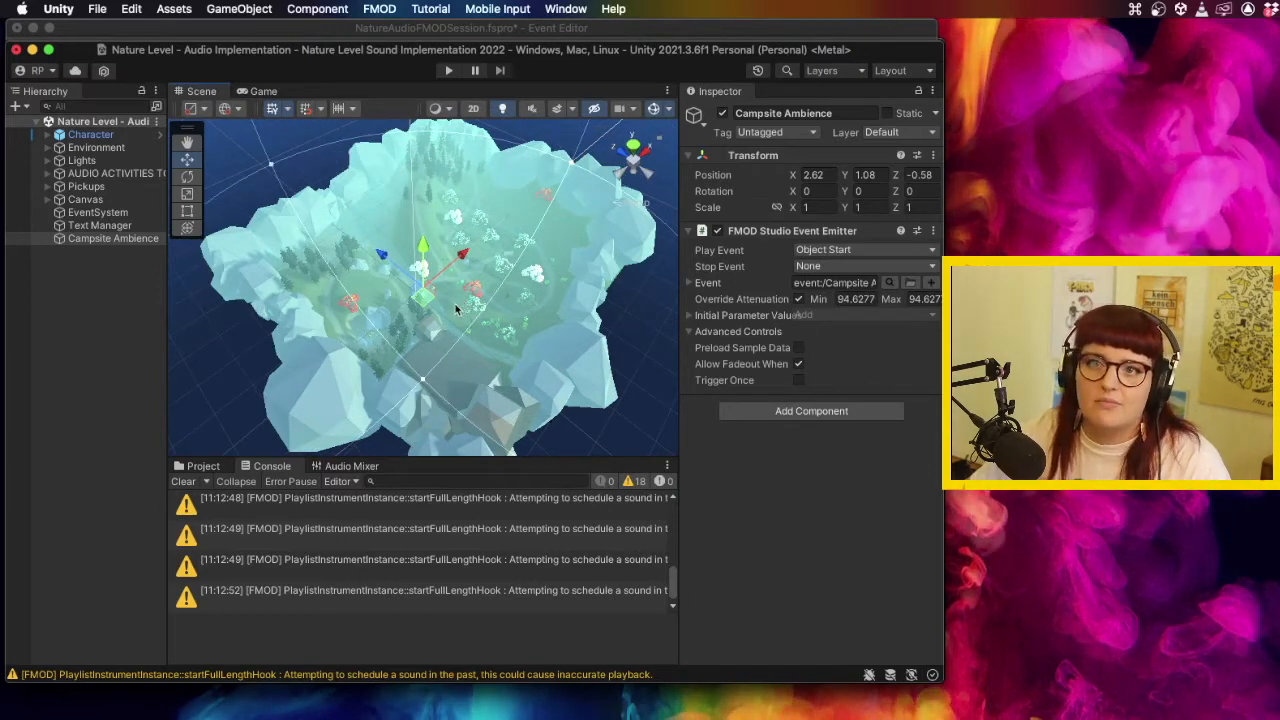
click(508, 170)
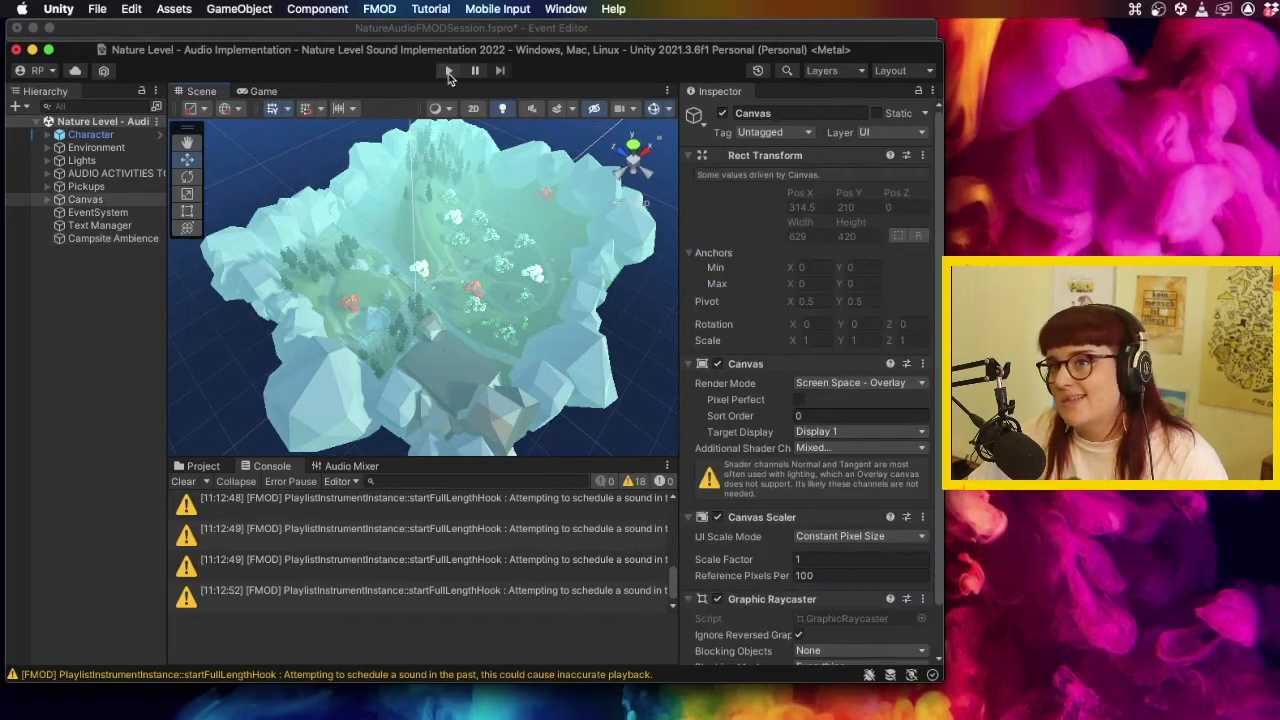
Playtest the level, walking past the pickups, over the bridge and to the pond to hear the ambience, and stop the playtest.
click(449, 72)
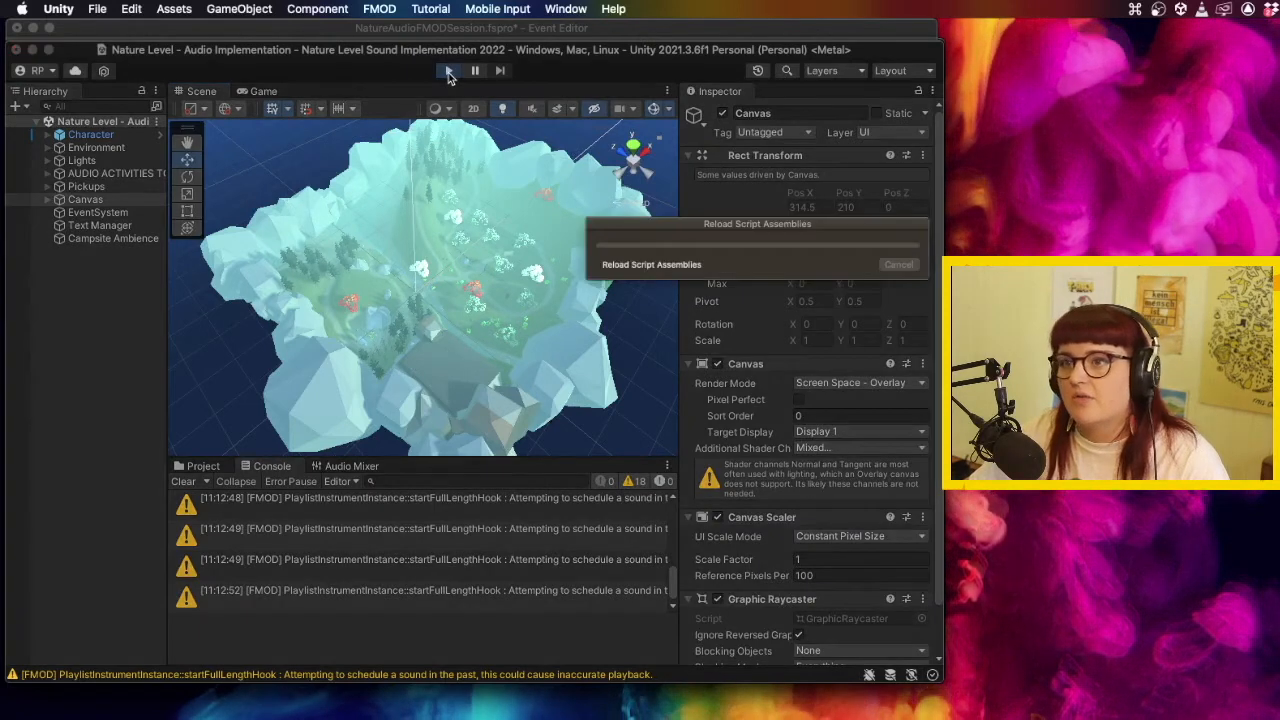
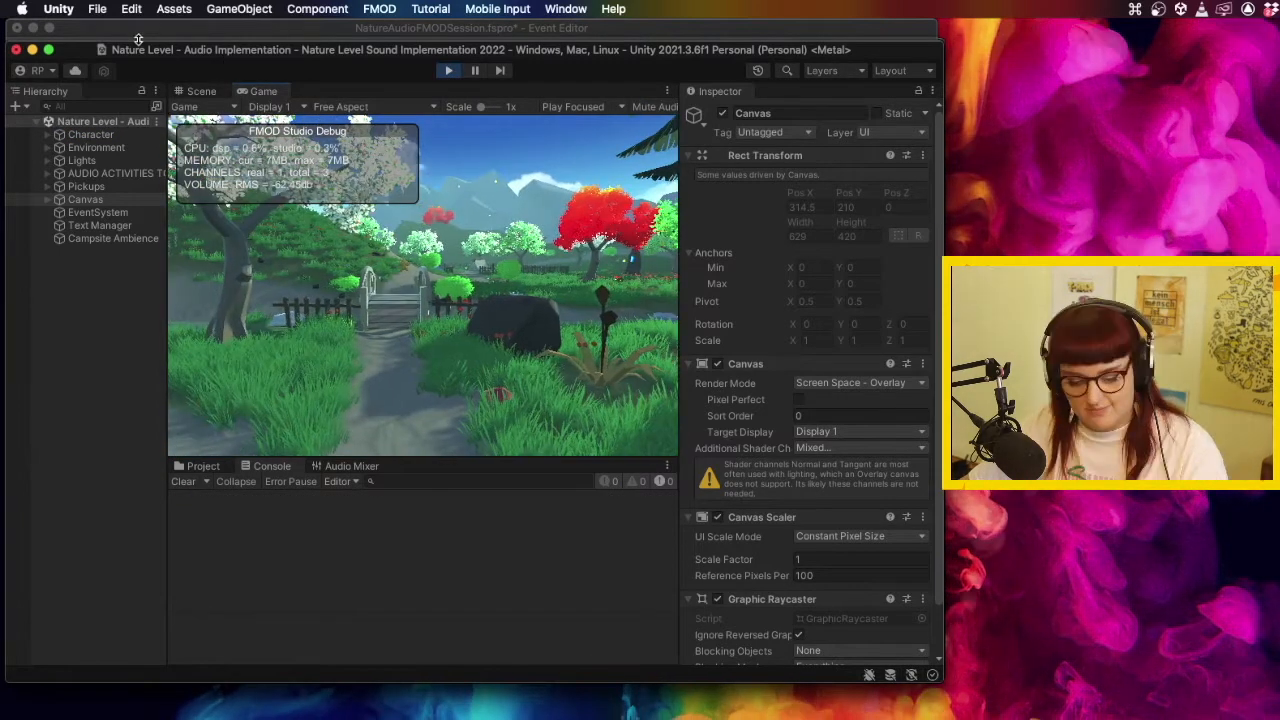
key(w)
key(a)
key(d)
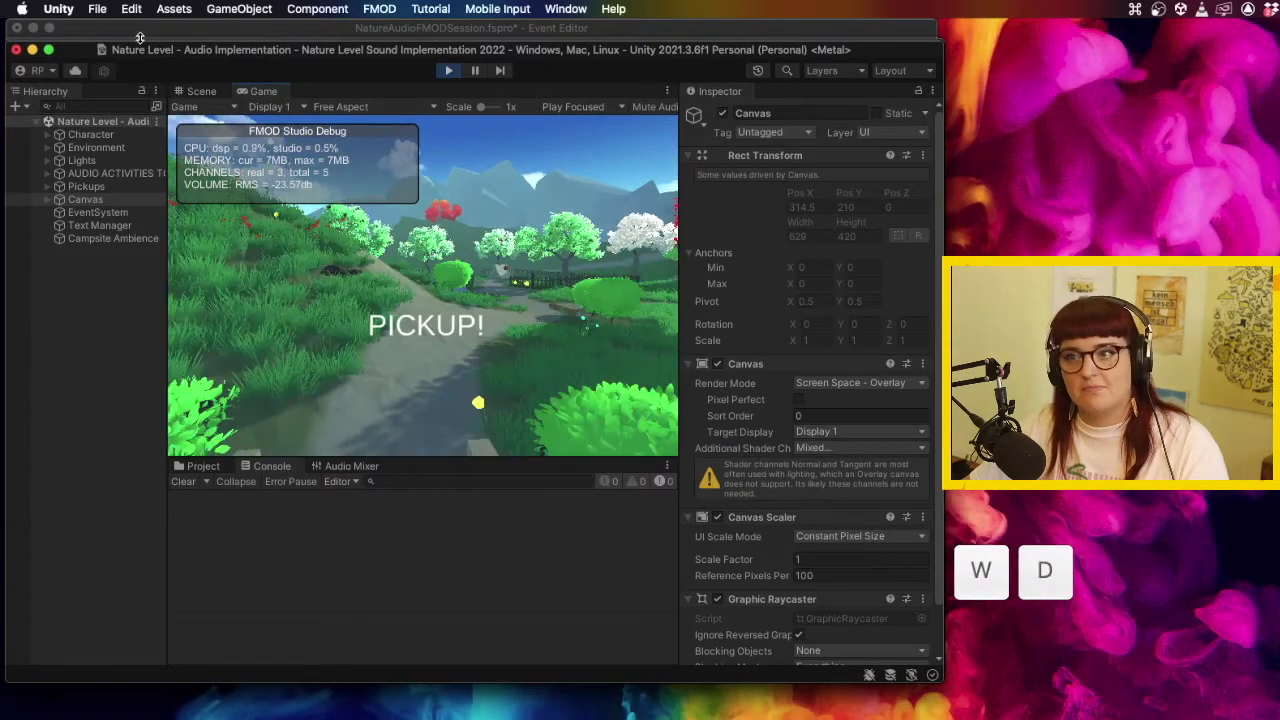
key(w)
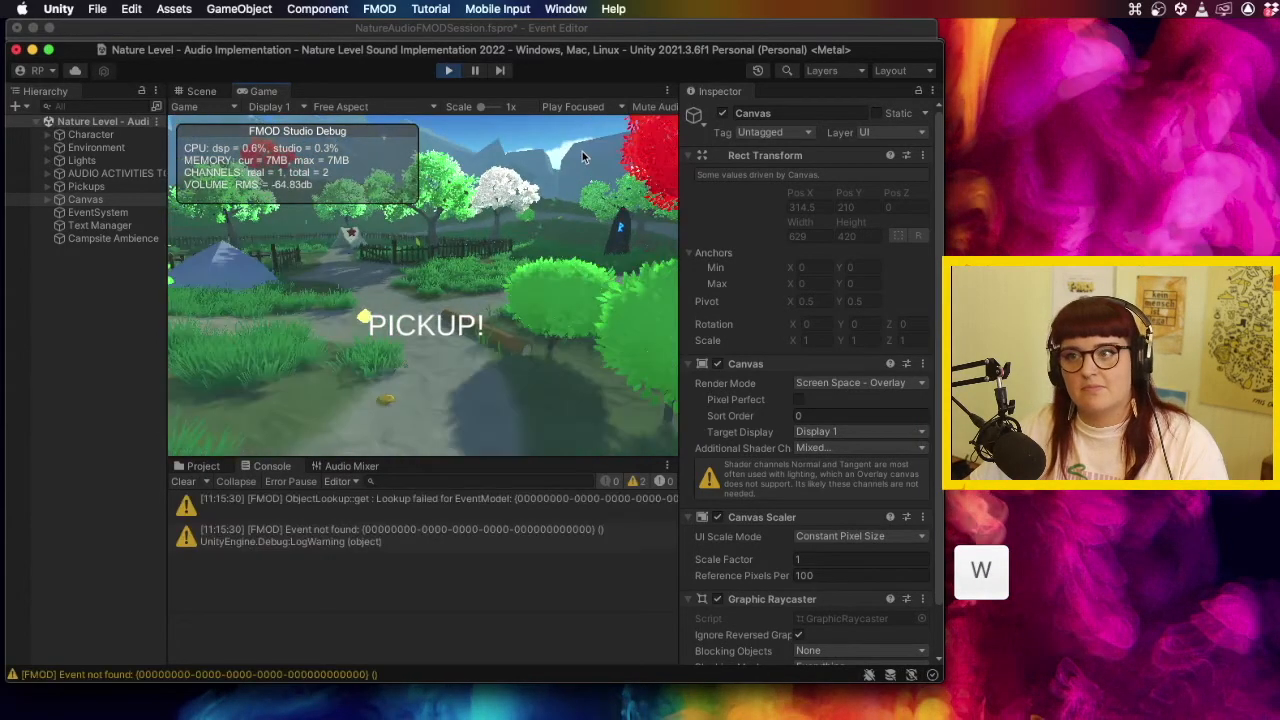
key(w)
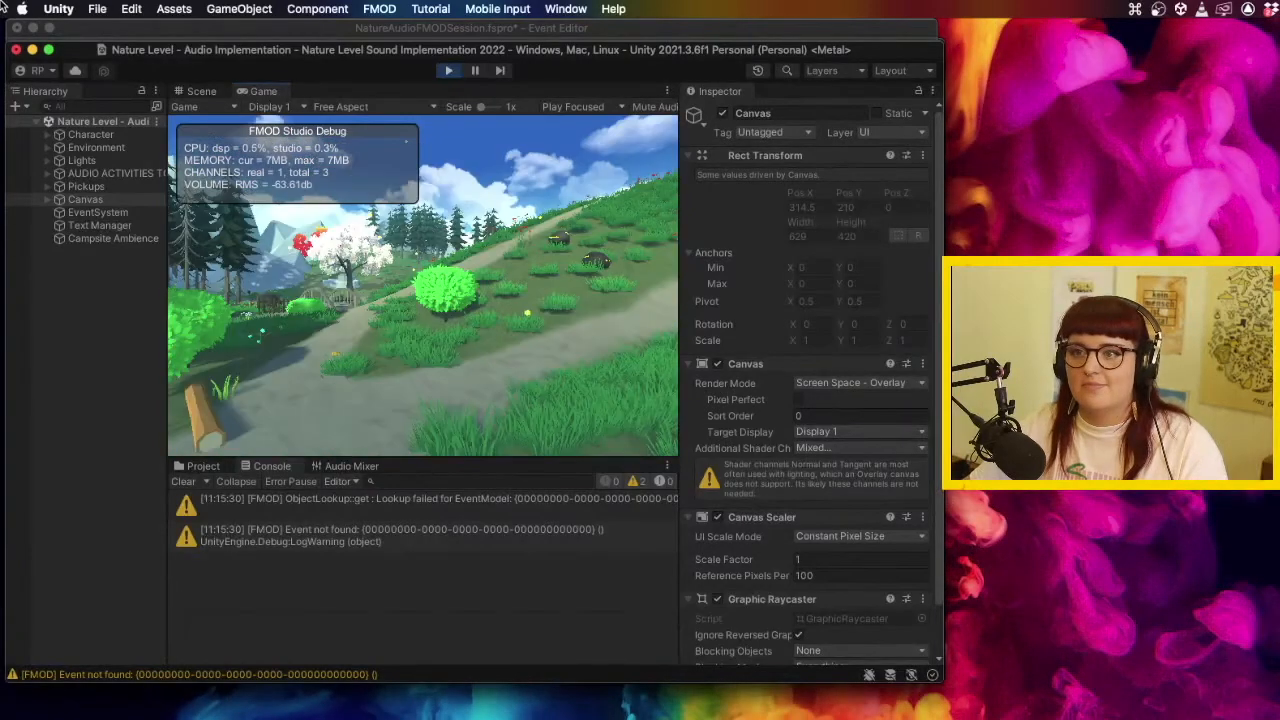
key(w)
key(d)
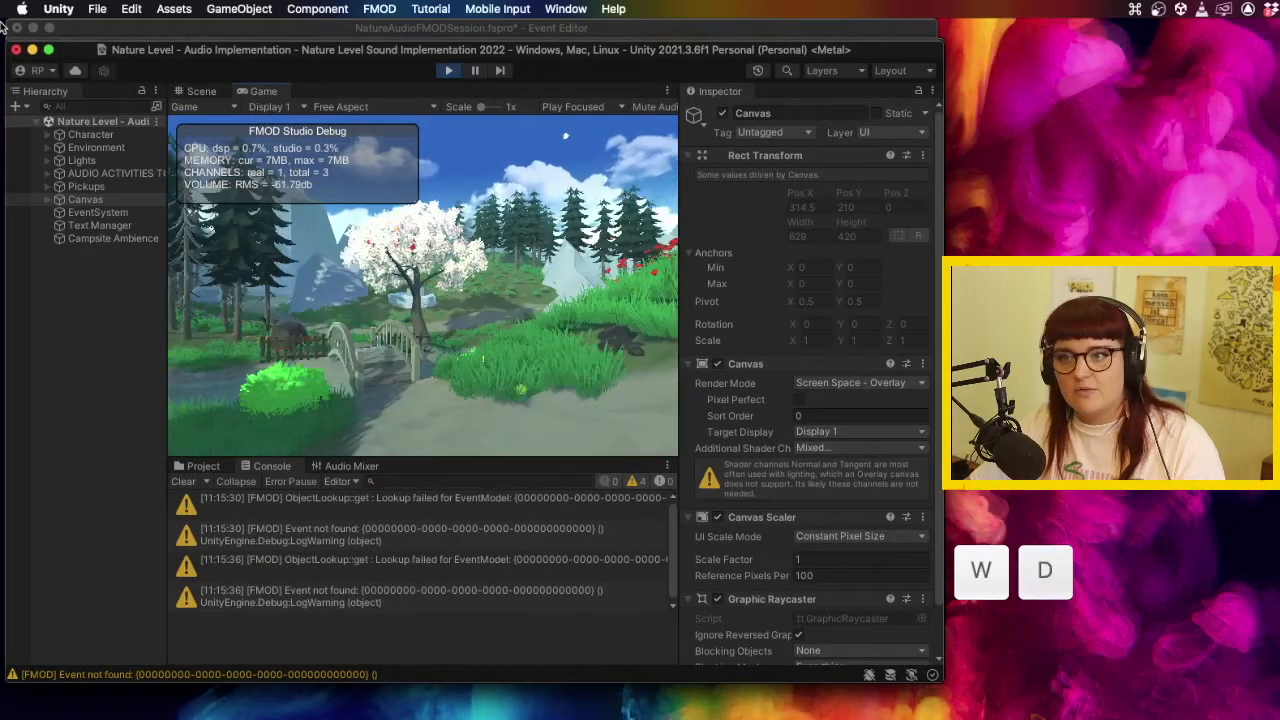
key(a)
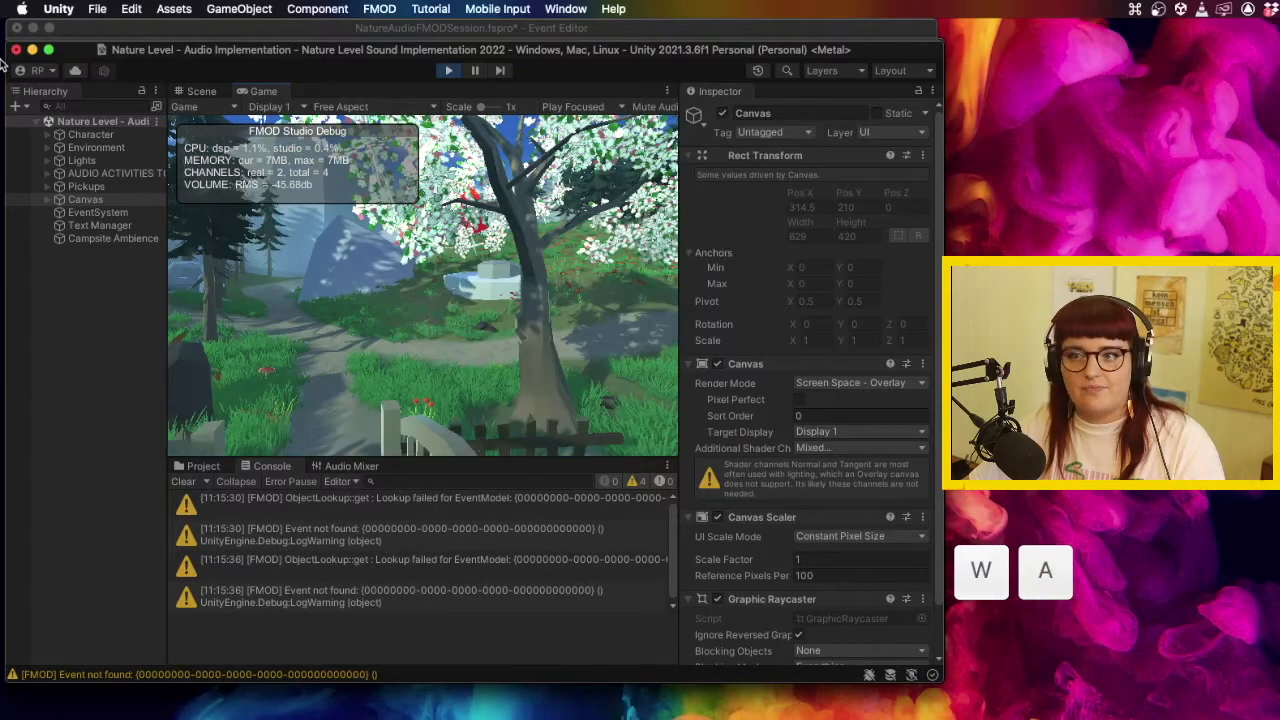
key(w)
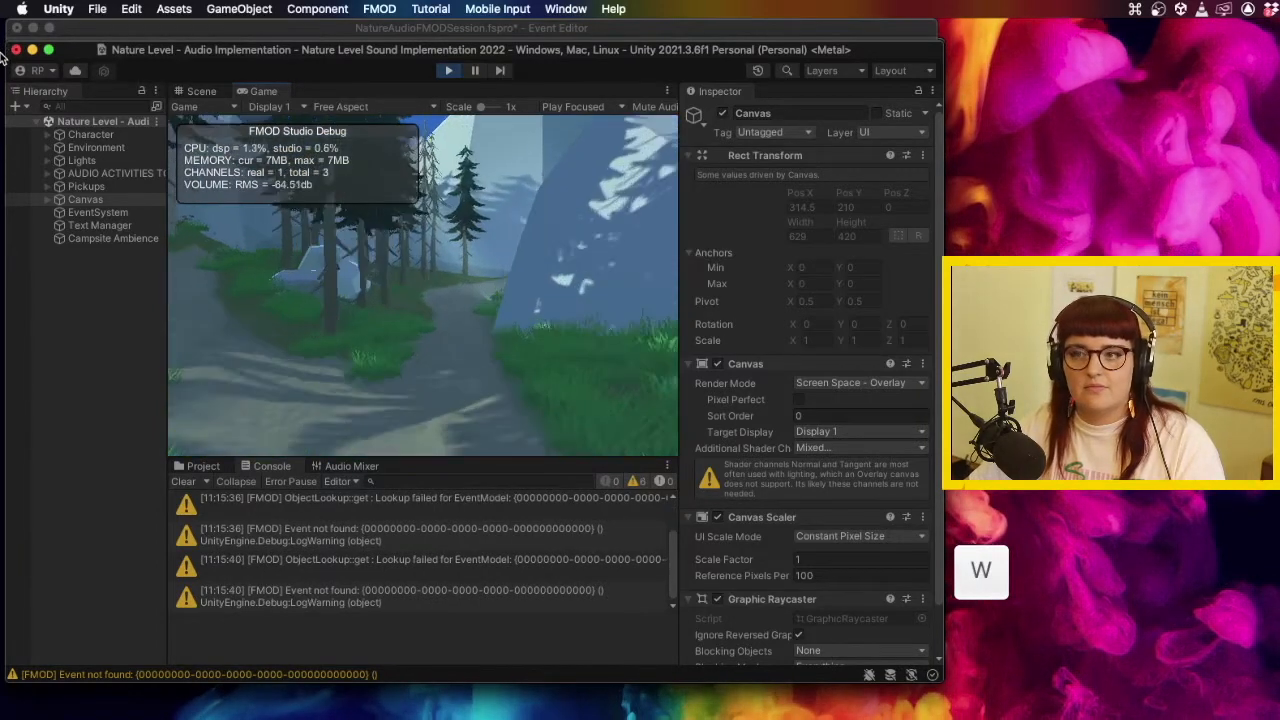
key(w)
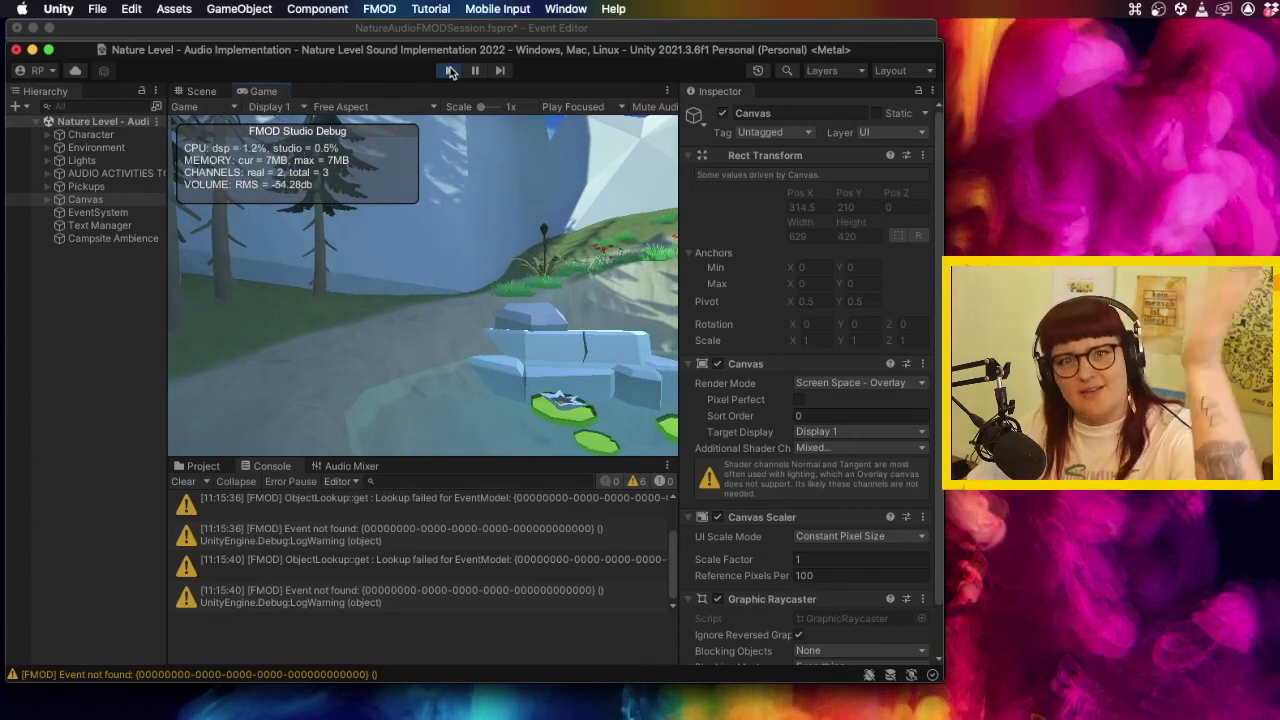
click(449, 70)
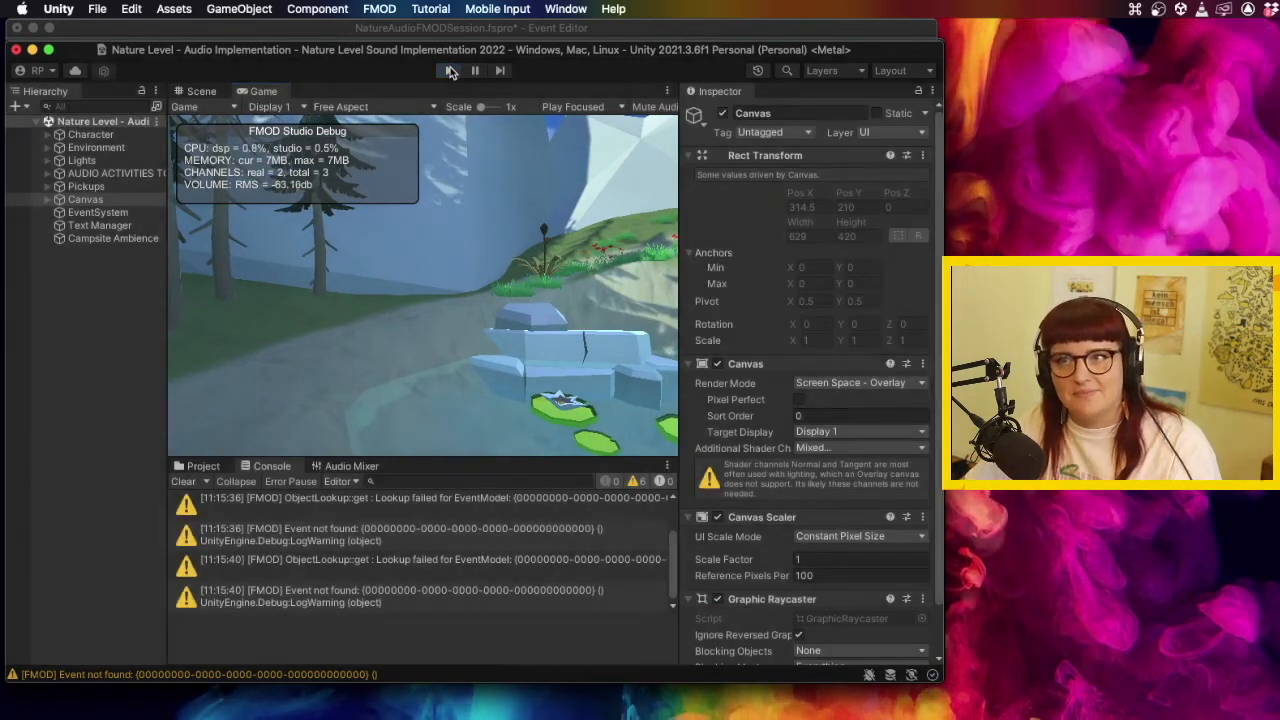
Switch to FMOD Studio and turn off distance attenuation in the spatializer on Campsite Ambience's master track, keeping envelopment on Auto.
click(485, 30)
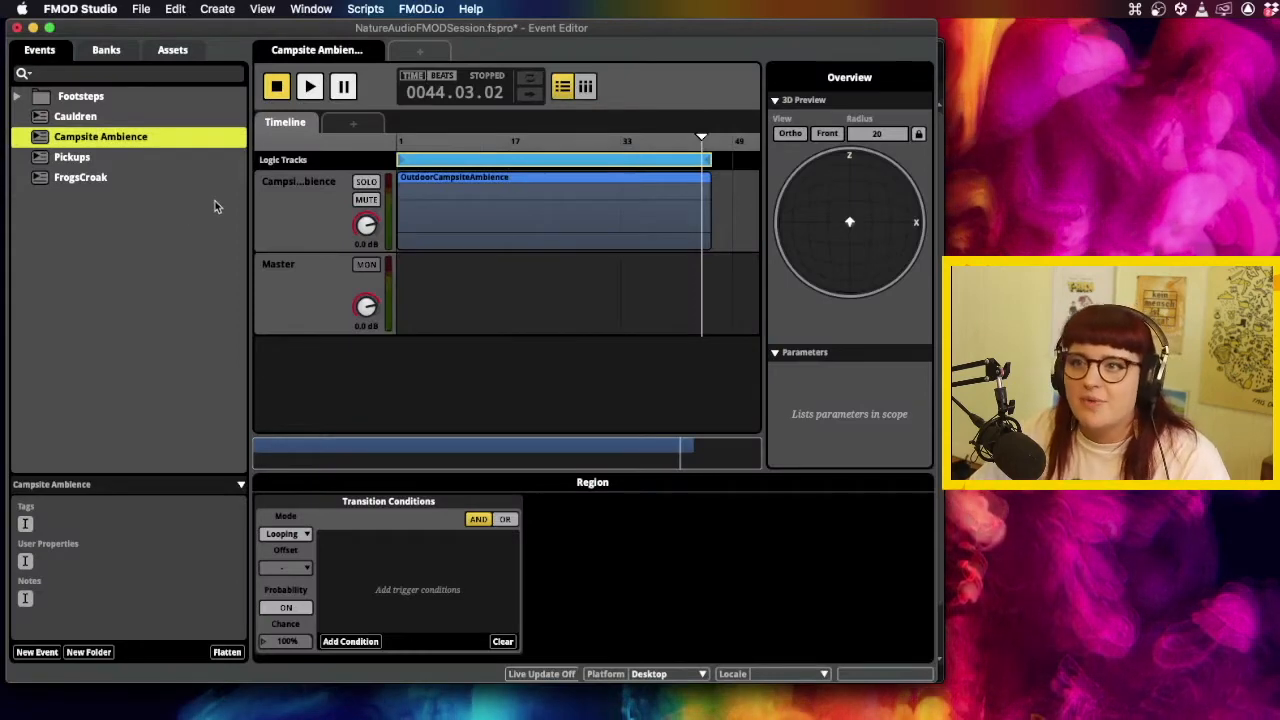
click(483, 209)
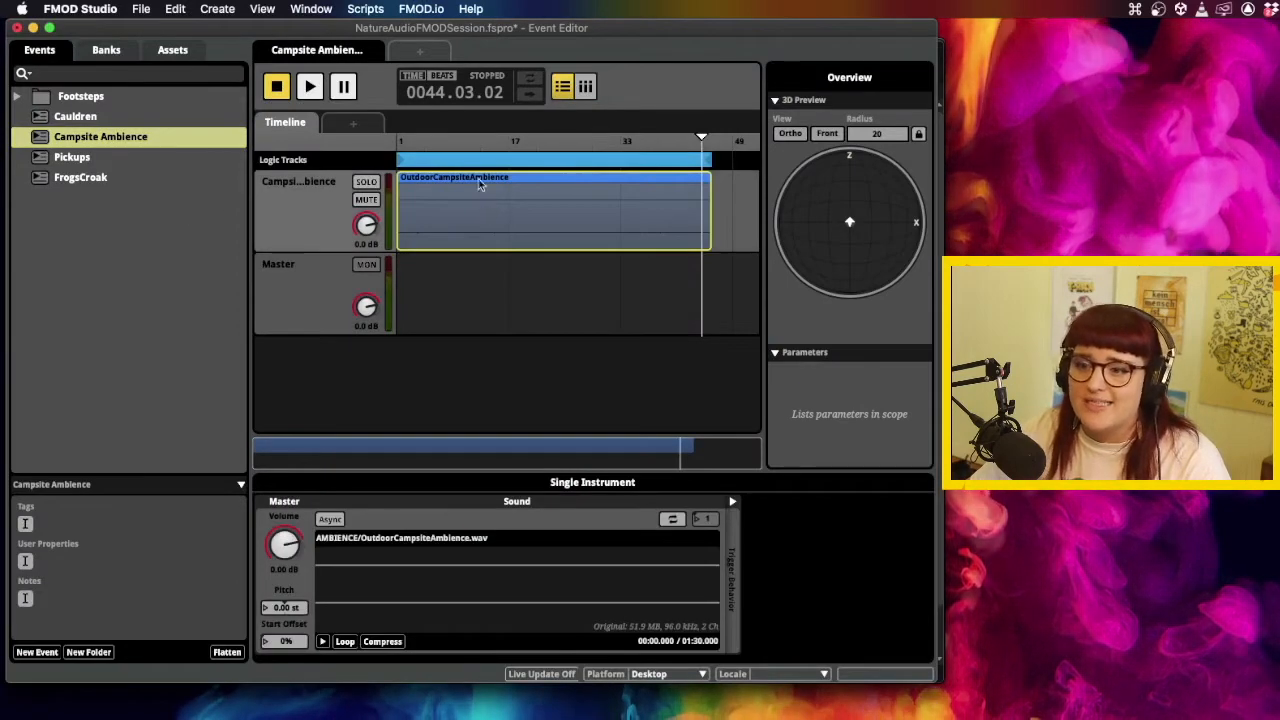
click(485, 162)
click(313, 201)
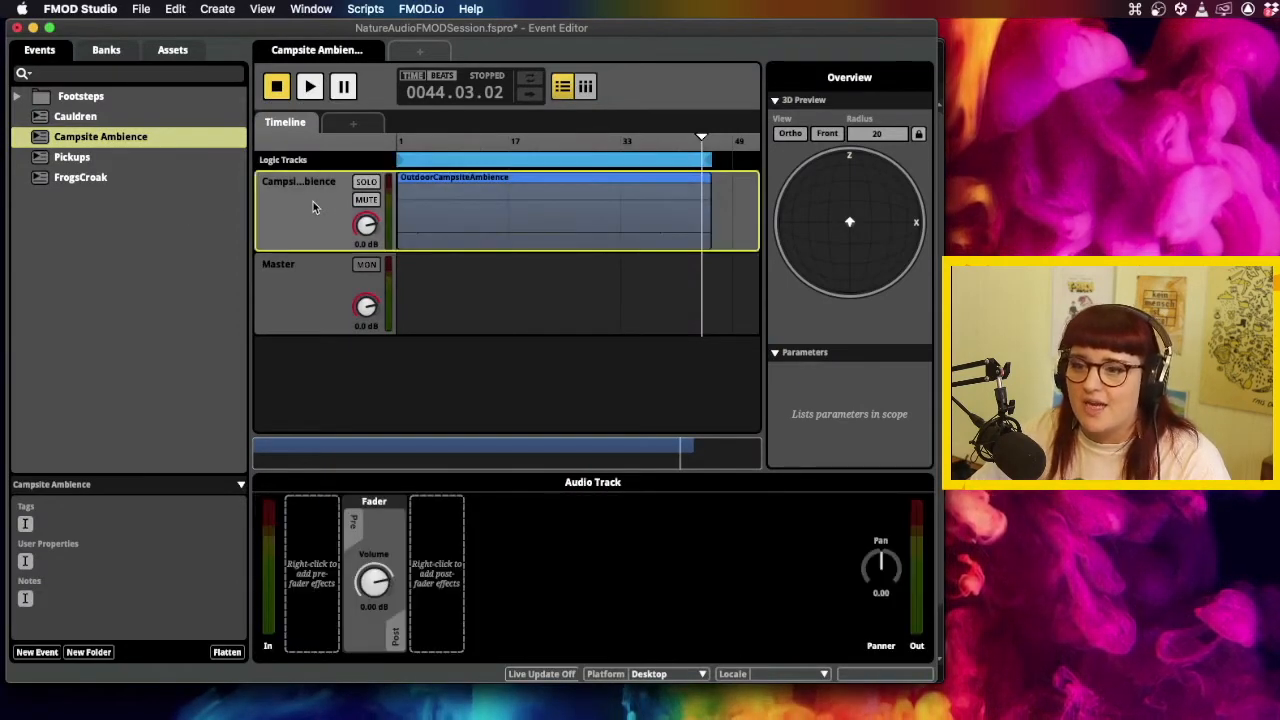
click(306, 277)
scroll(450, 570, right, 3)
scroll(450, 570, left, 5)
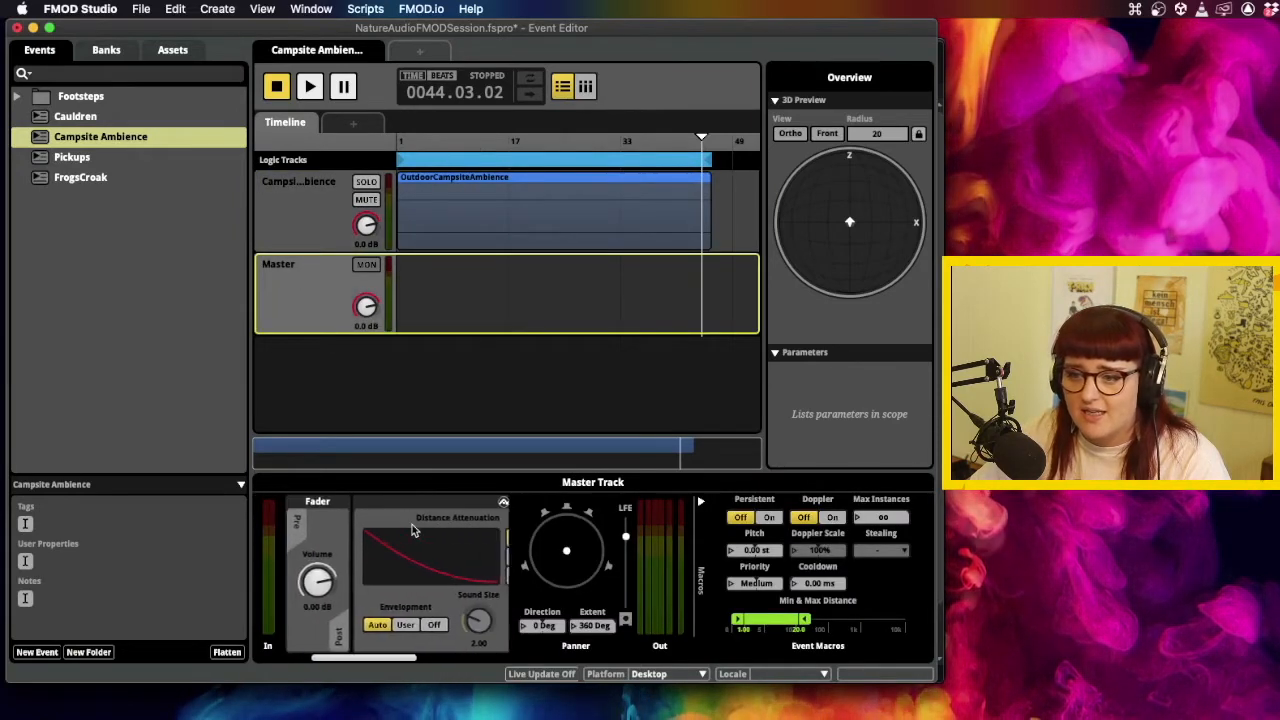
click(435, 625)
click(379, 626)
scroll(434, 583, right, 3)
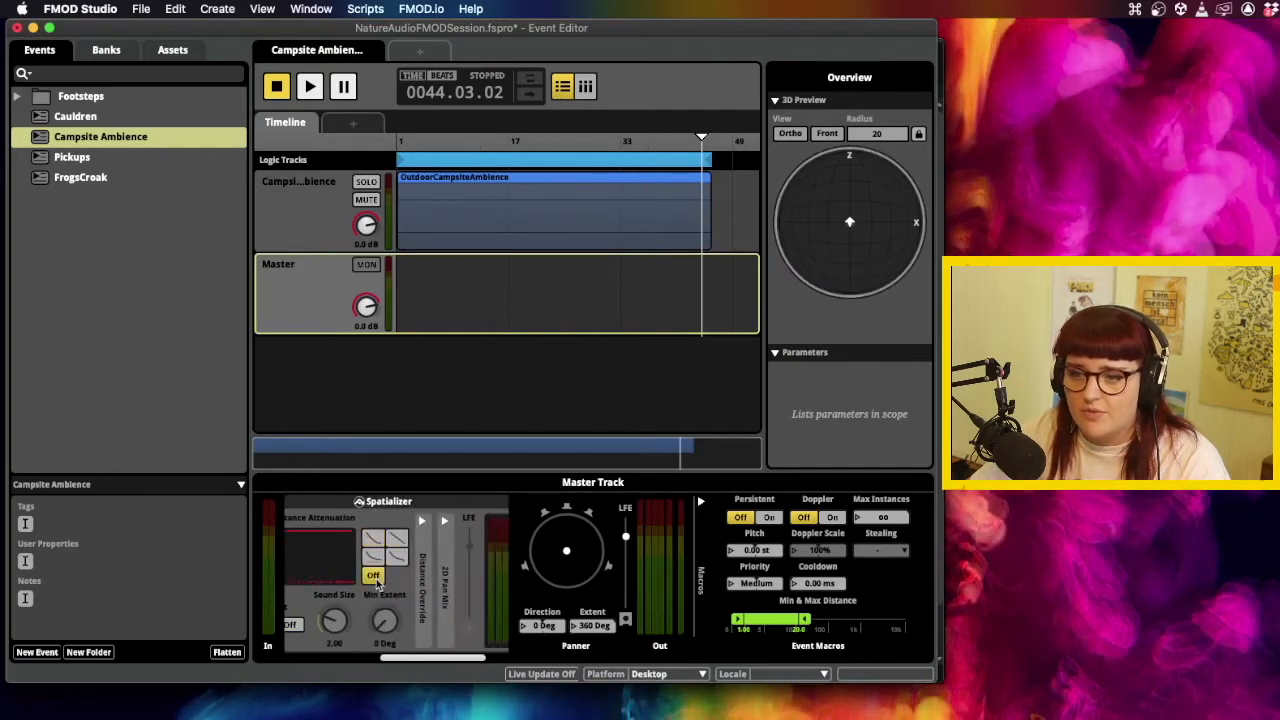
scroll(420, 584, left, 3)
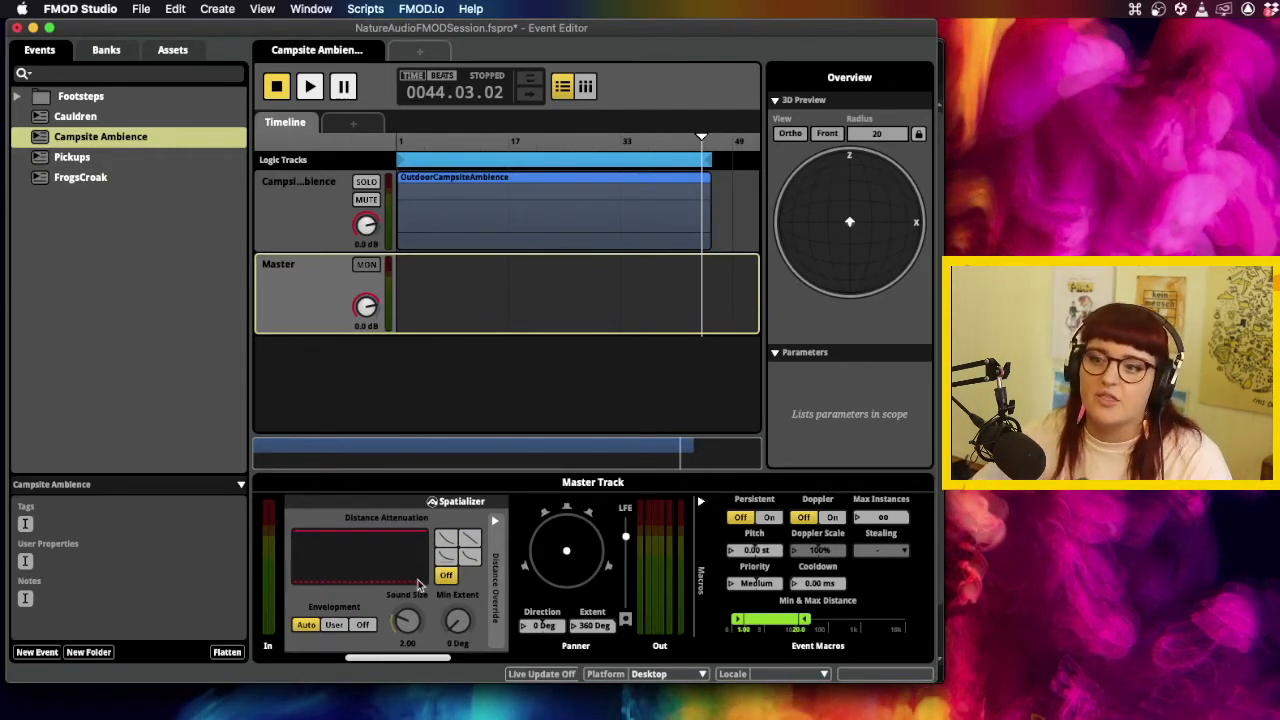
scroll(420, 584, left, 3)
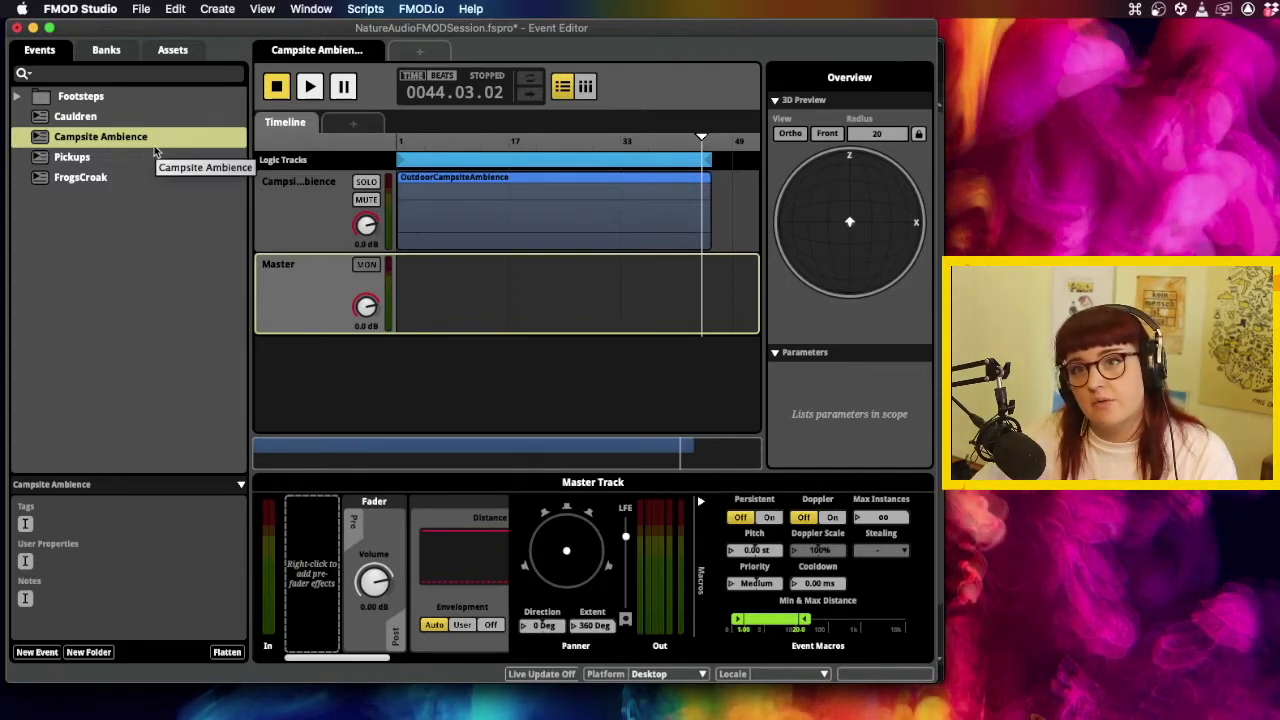
Look through the Footsteps folder's FootstepBridge event and the track mixer views of the Cauldren and Pickups events.
click(80, 96)
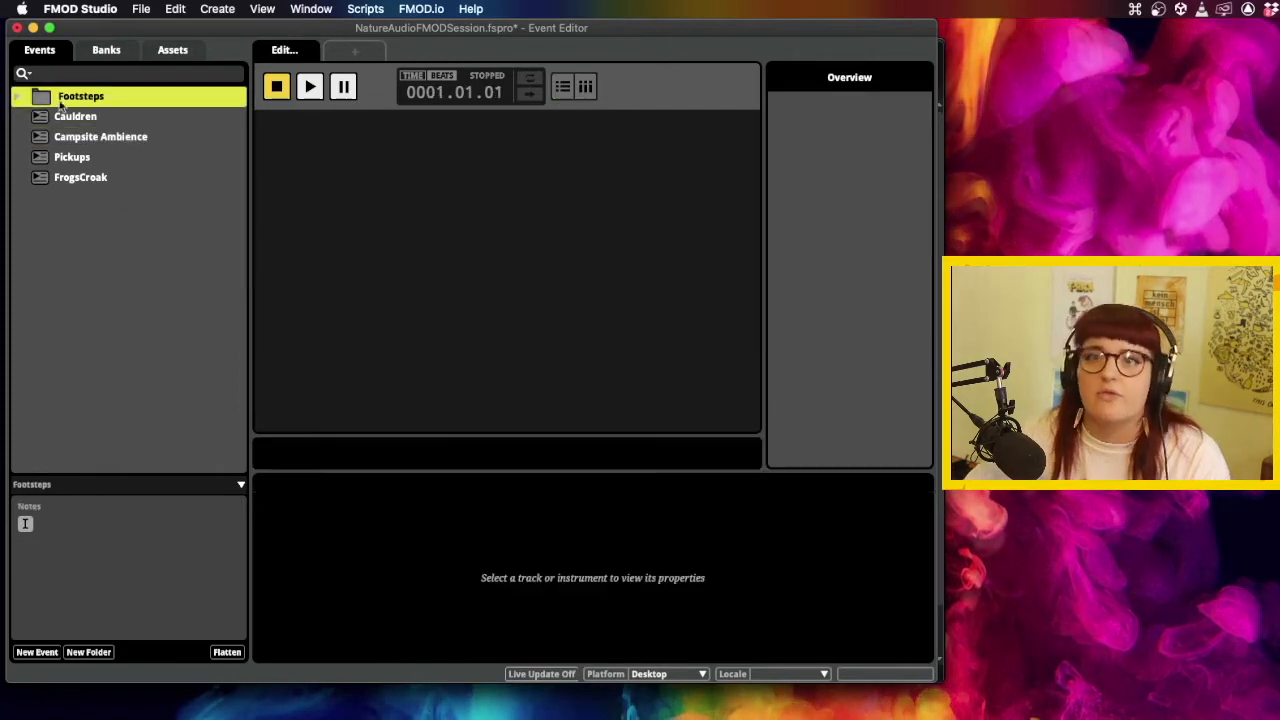
click(17, 97)
click(95, 117)
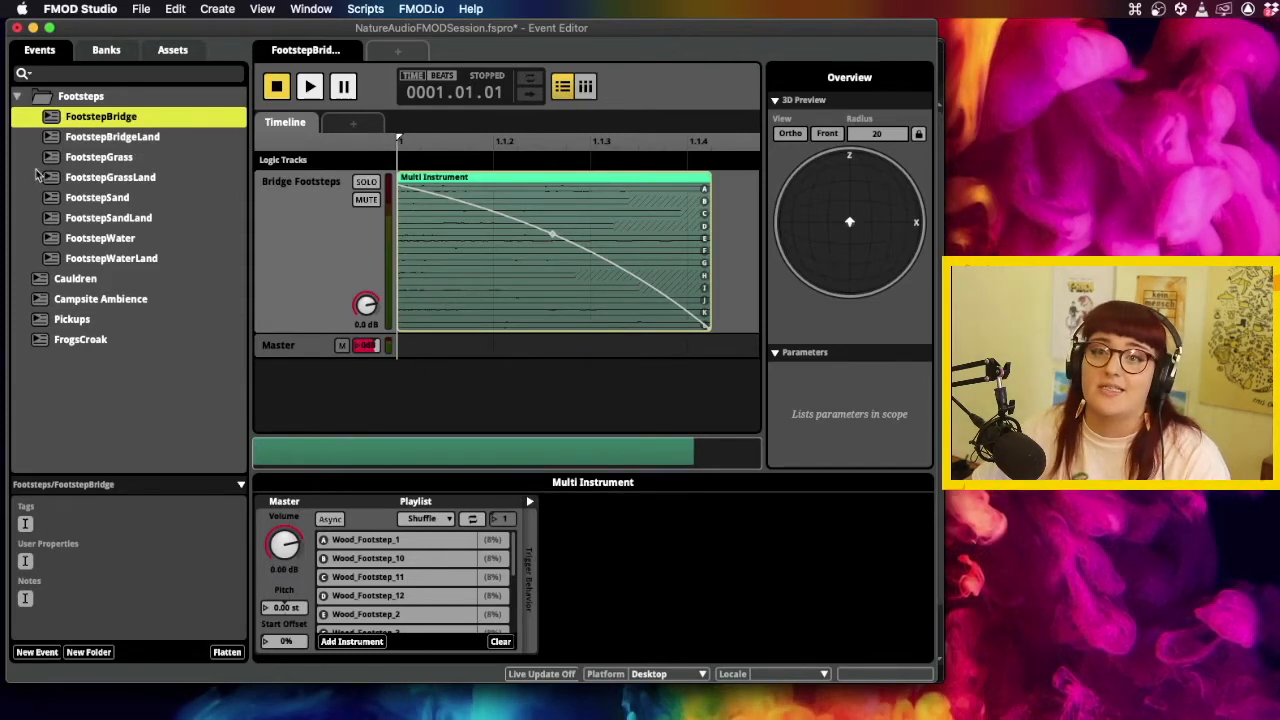
click(22, 97)
click(20, 97)
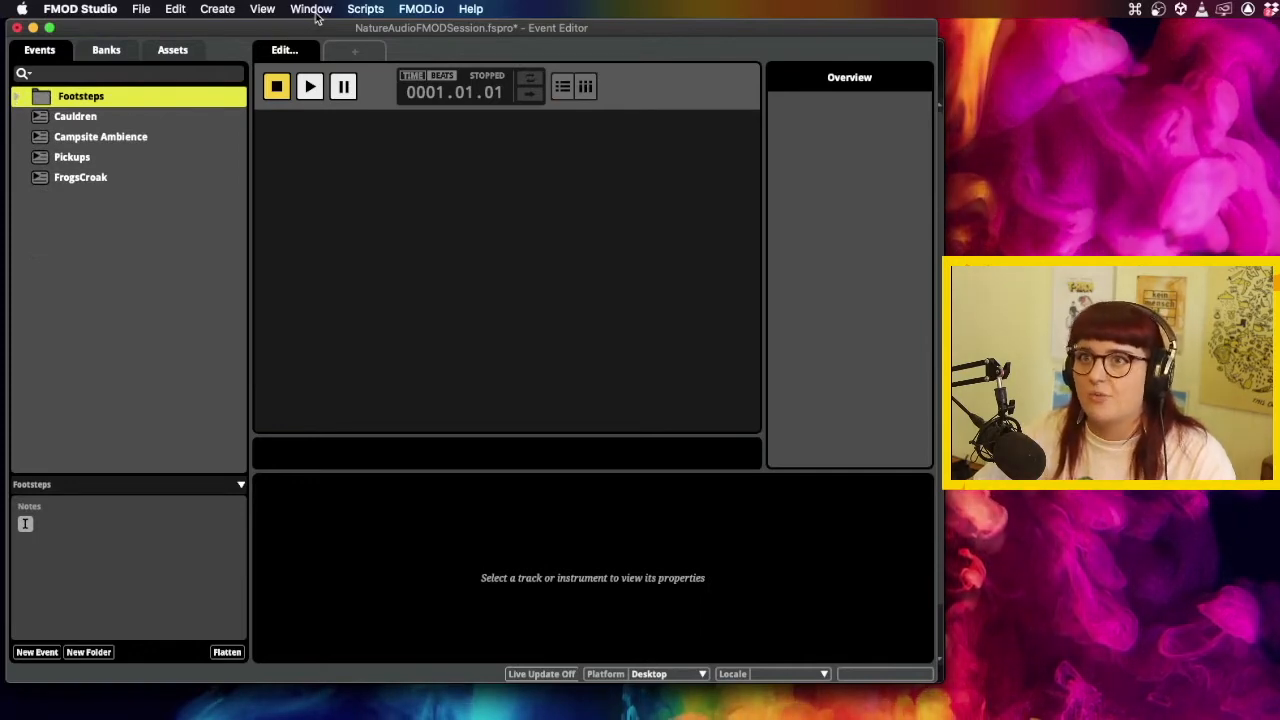
click(588, 97)
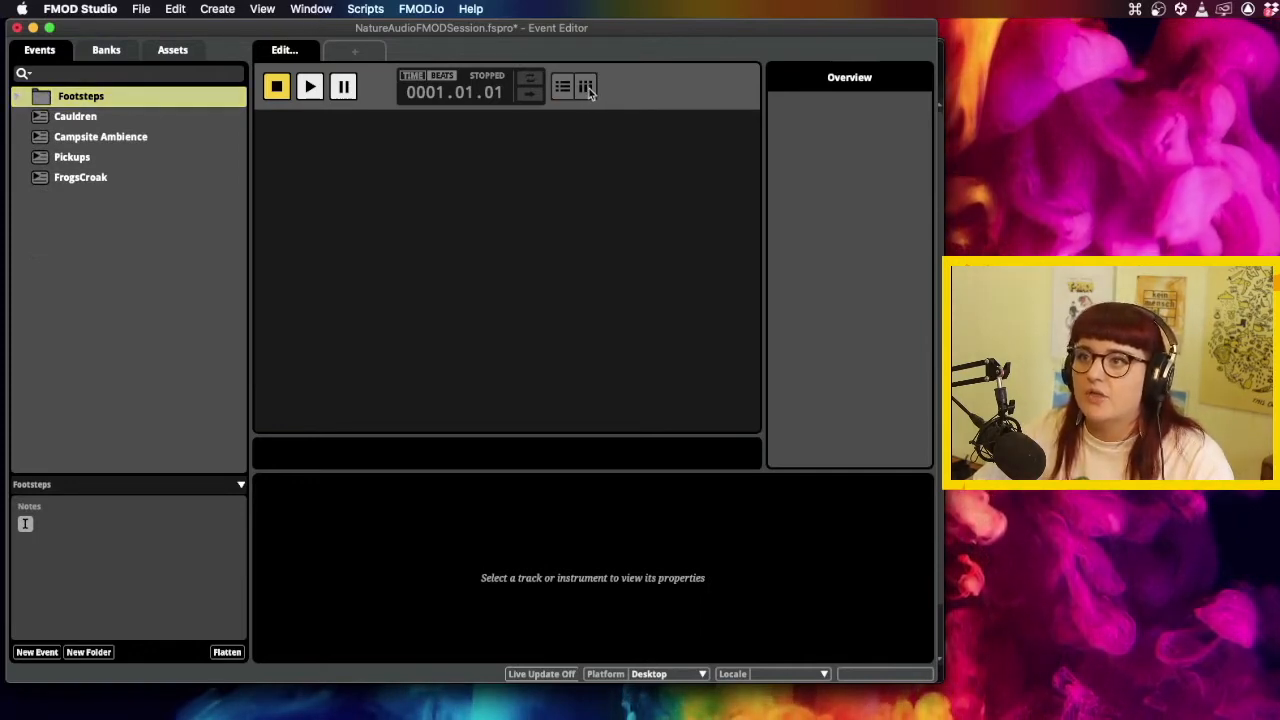
click(30, 116)
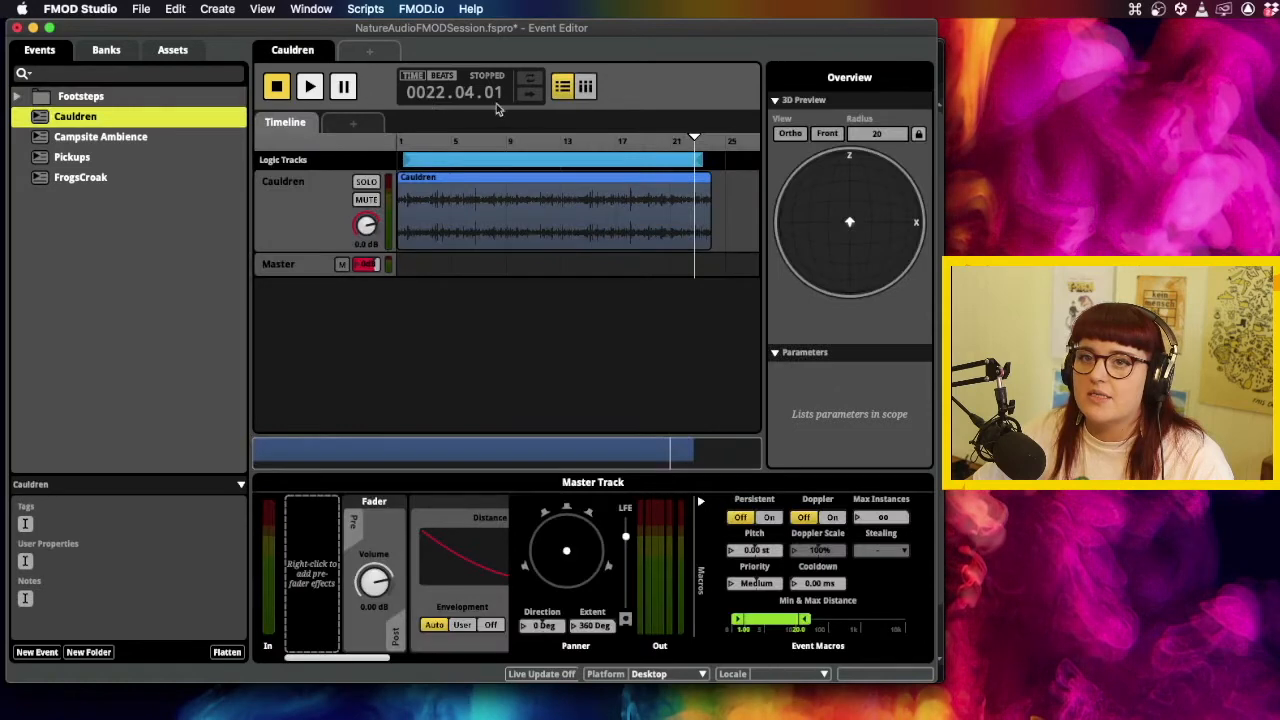
click(586, 88)
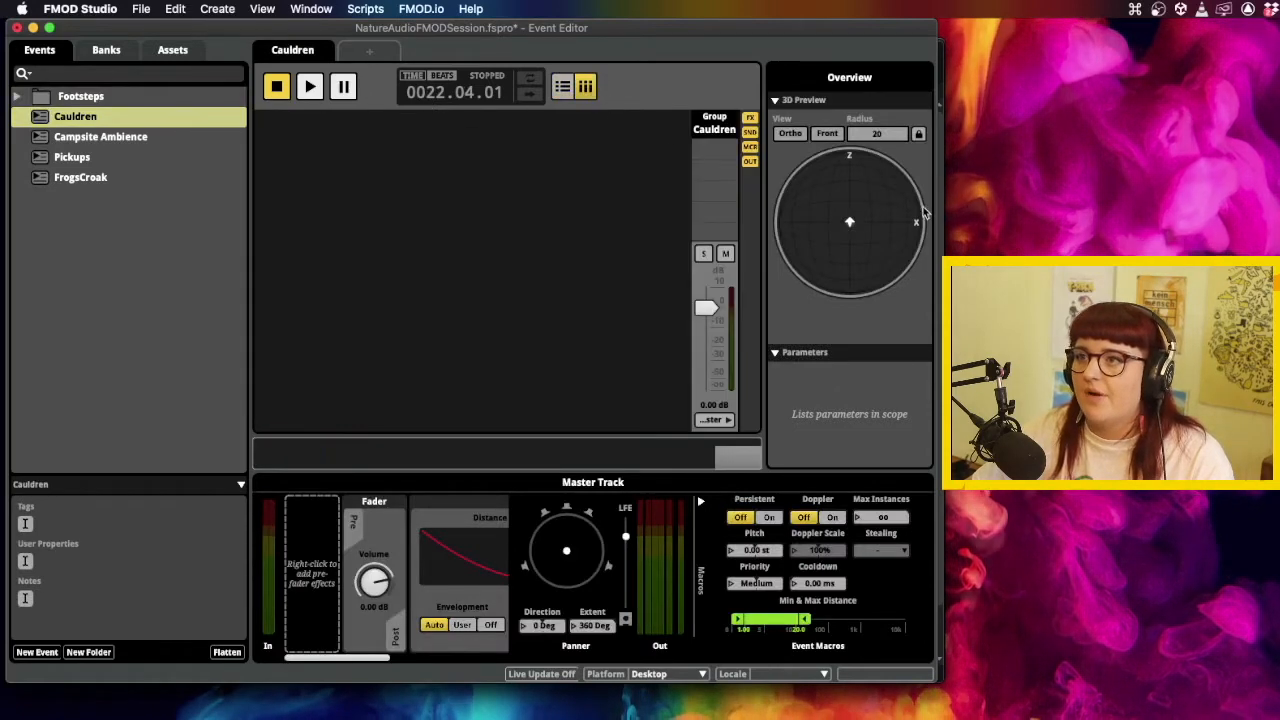
click(152, 98)
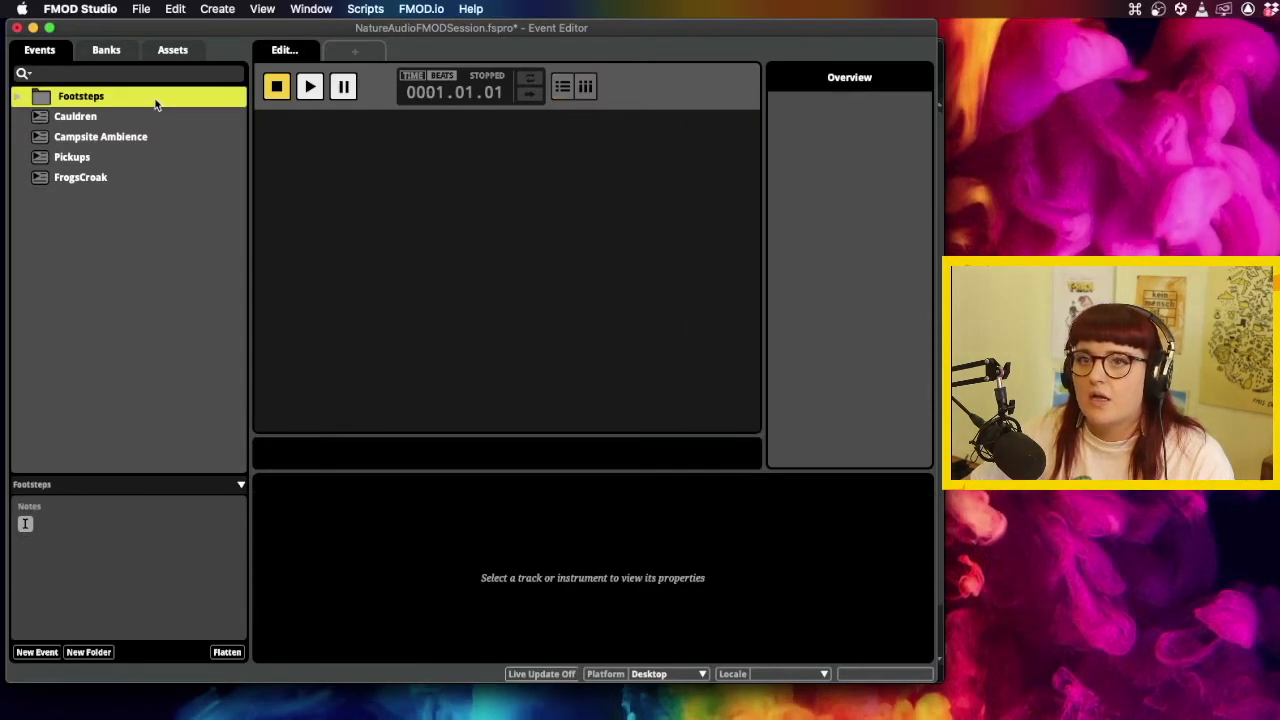
click(65, 118)
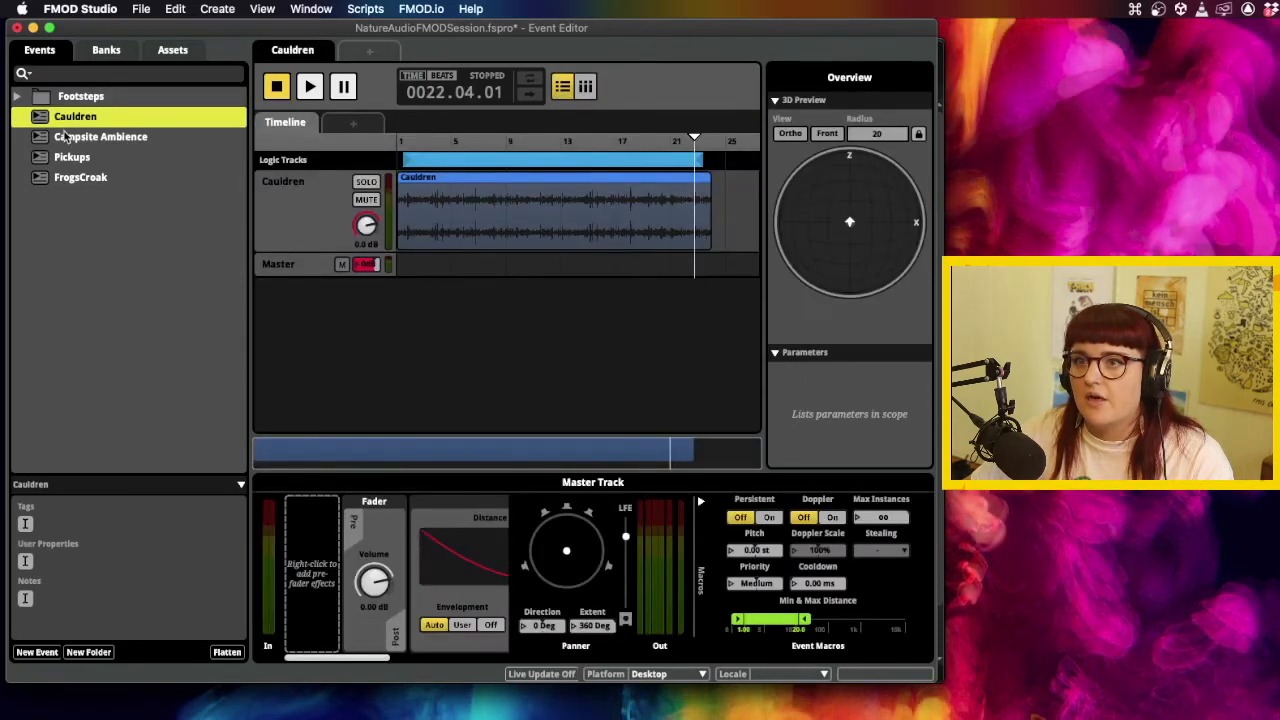
click(62, 137)
click(70, 157)
click(584, 90)
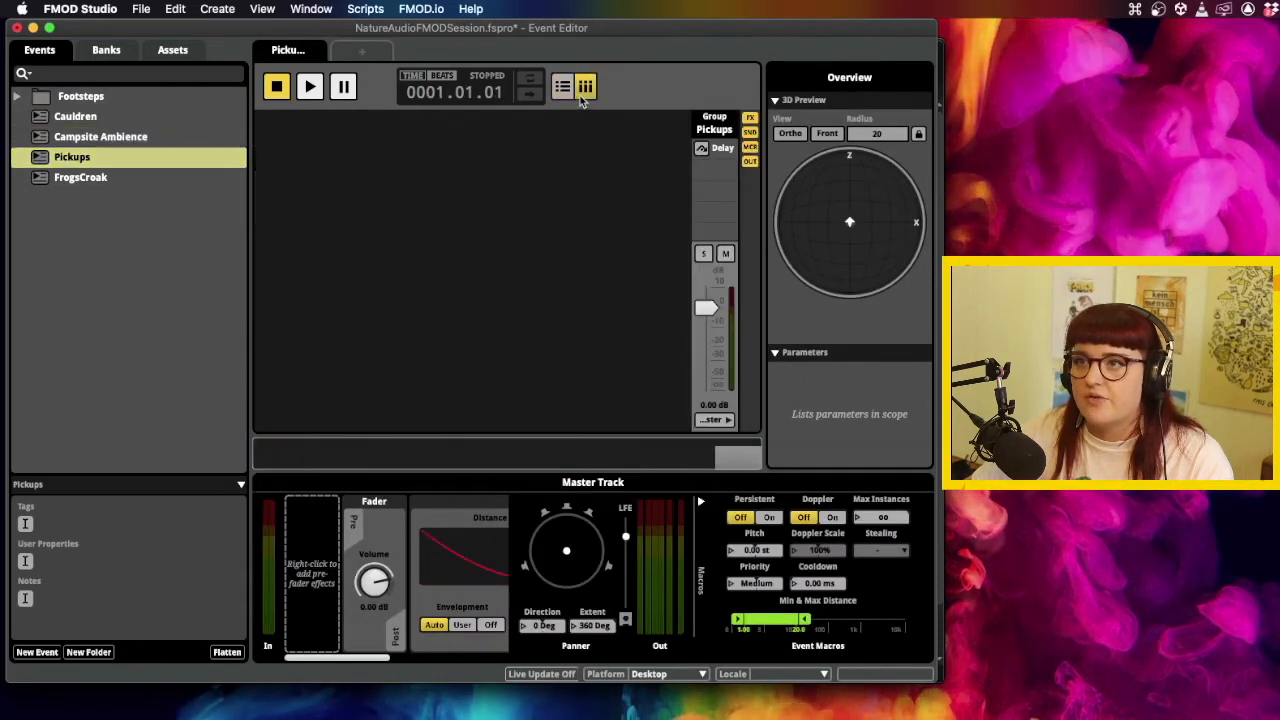
Select all events in the Footsteps folder, from FootstepBridge to FootstepWaterLand, and review the actions available for them.
click(20, 98)
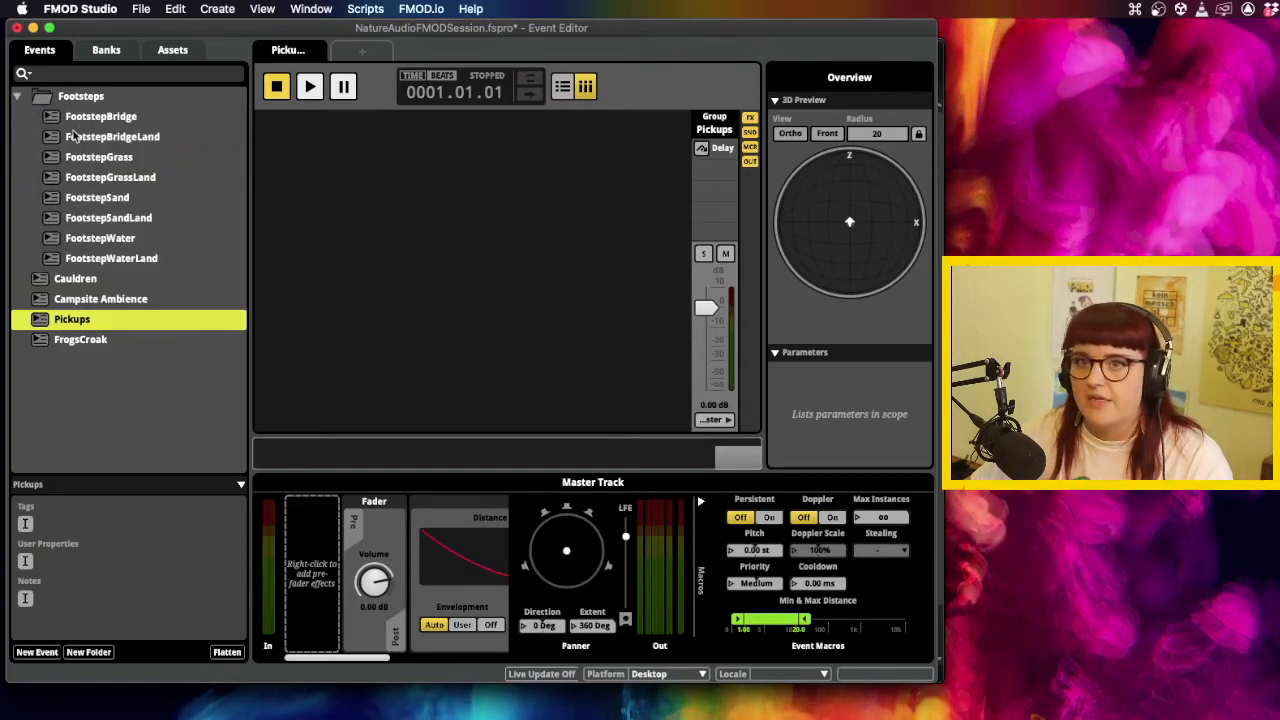
click(90, 118)
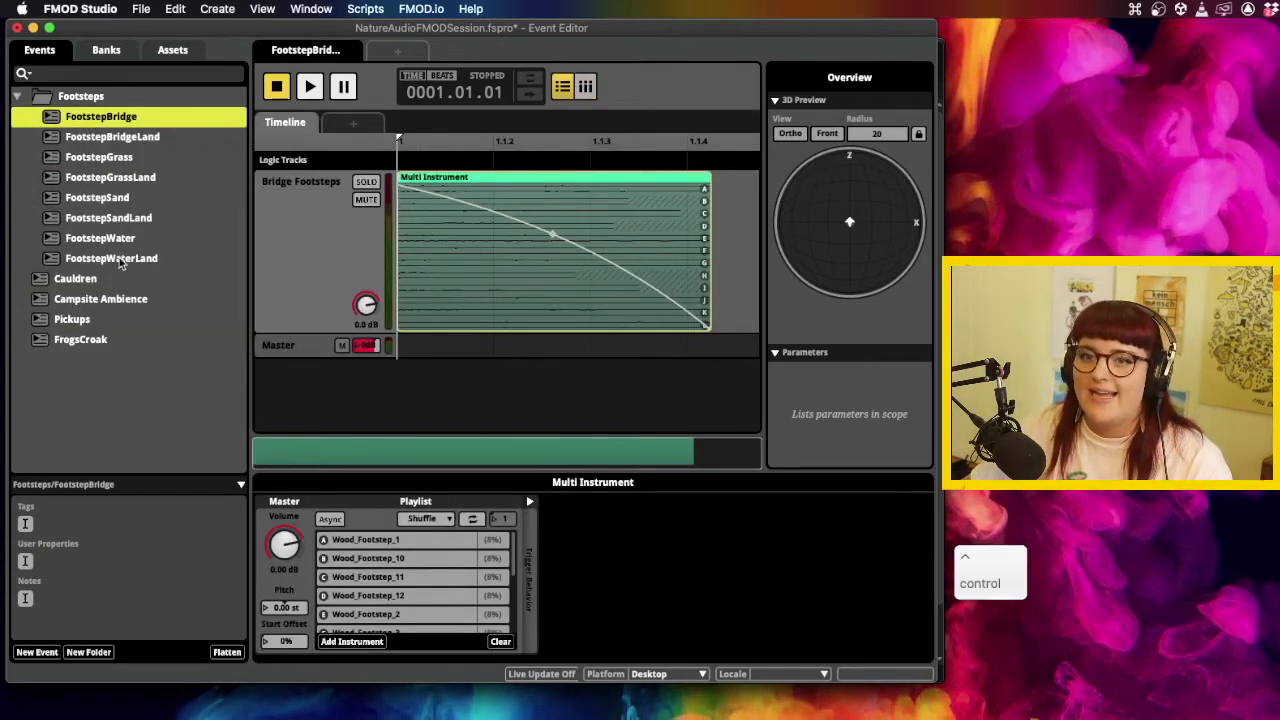
ctrl+click(120, 260)
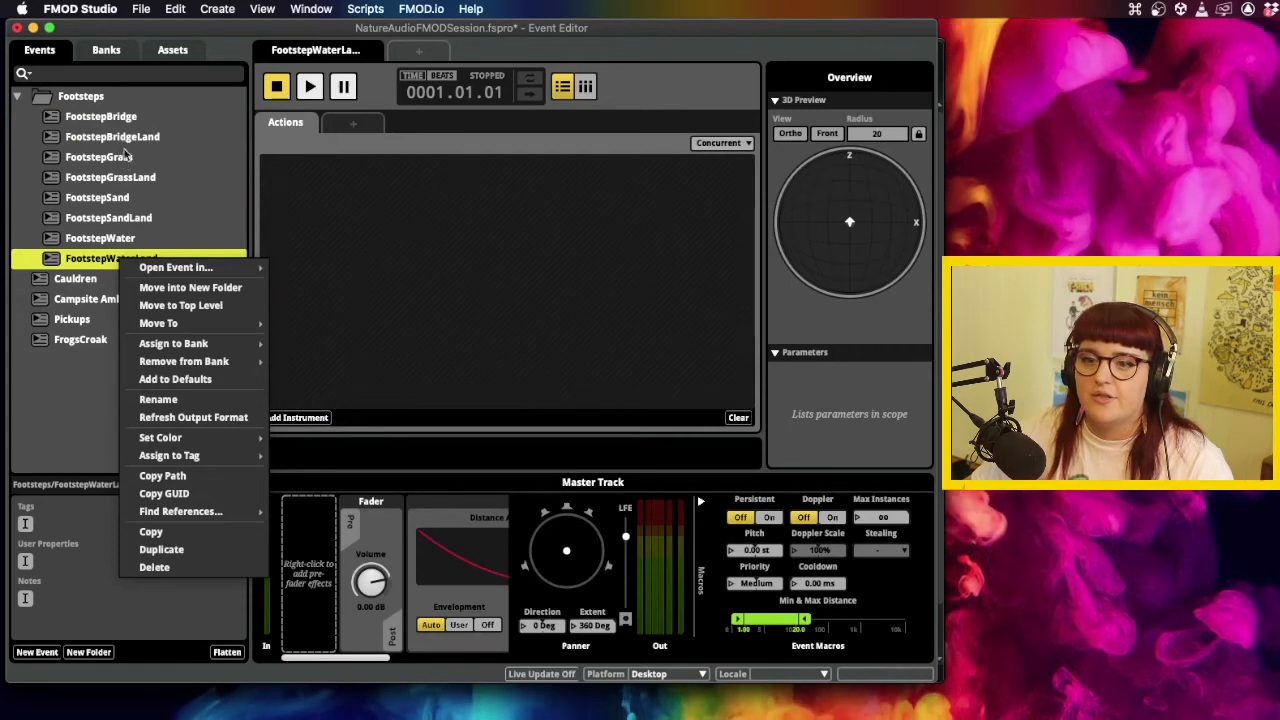
shift+click(122, 123)
shift+click(117, 118)
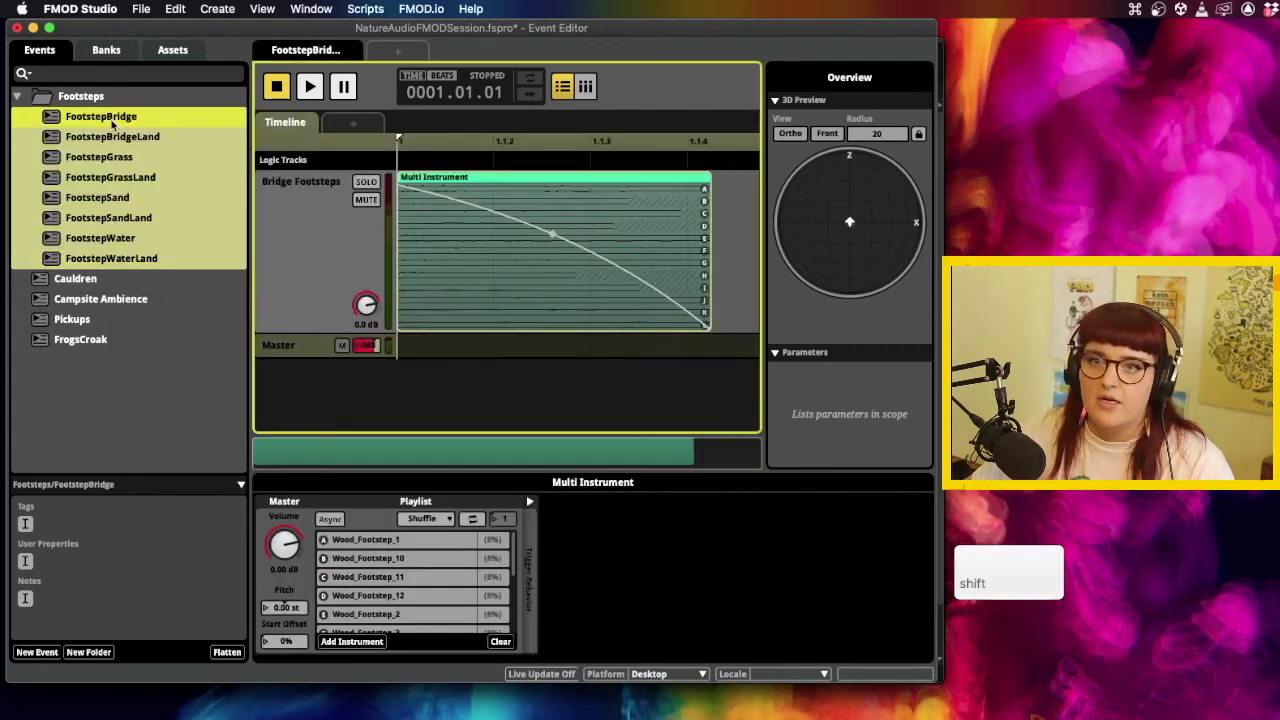
right_click(115, 122)
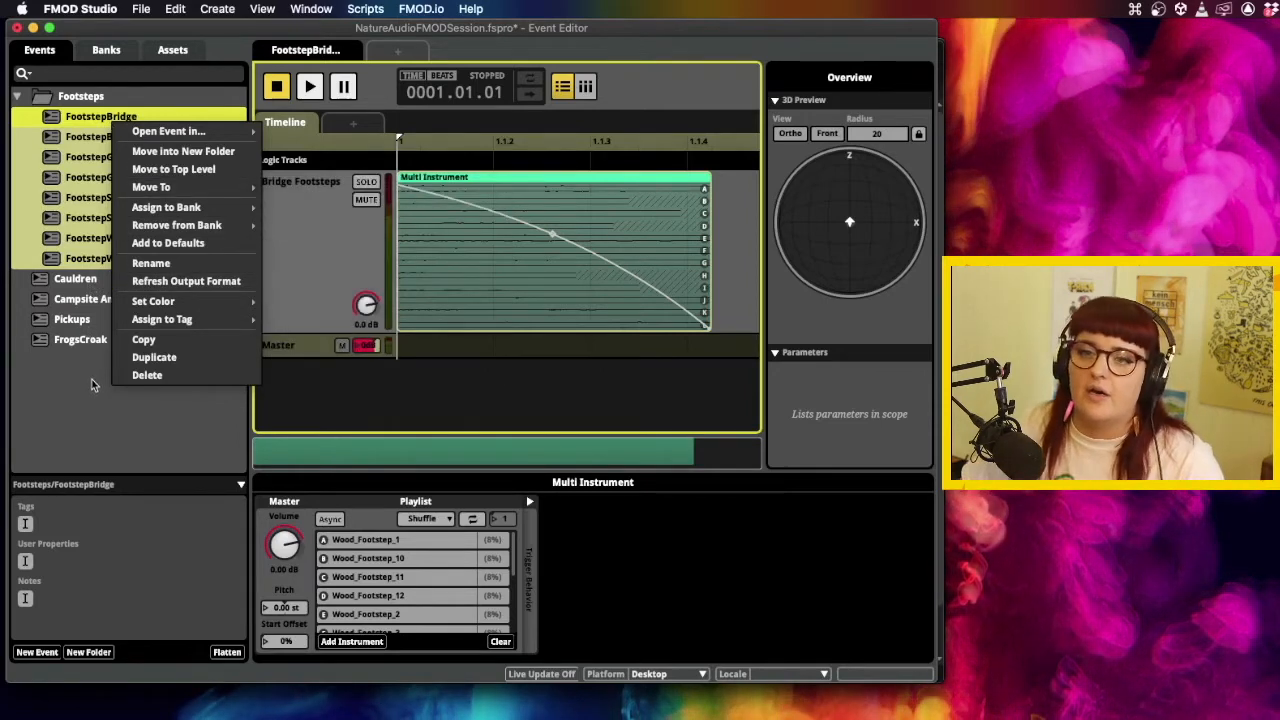
click(85, 393)
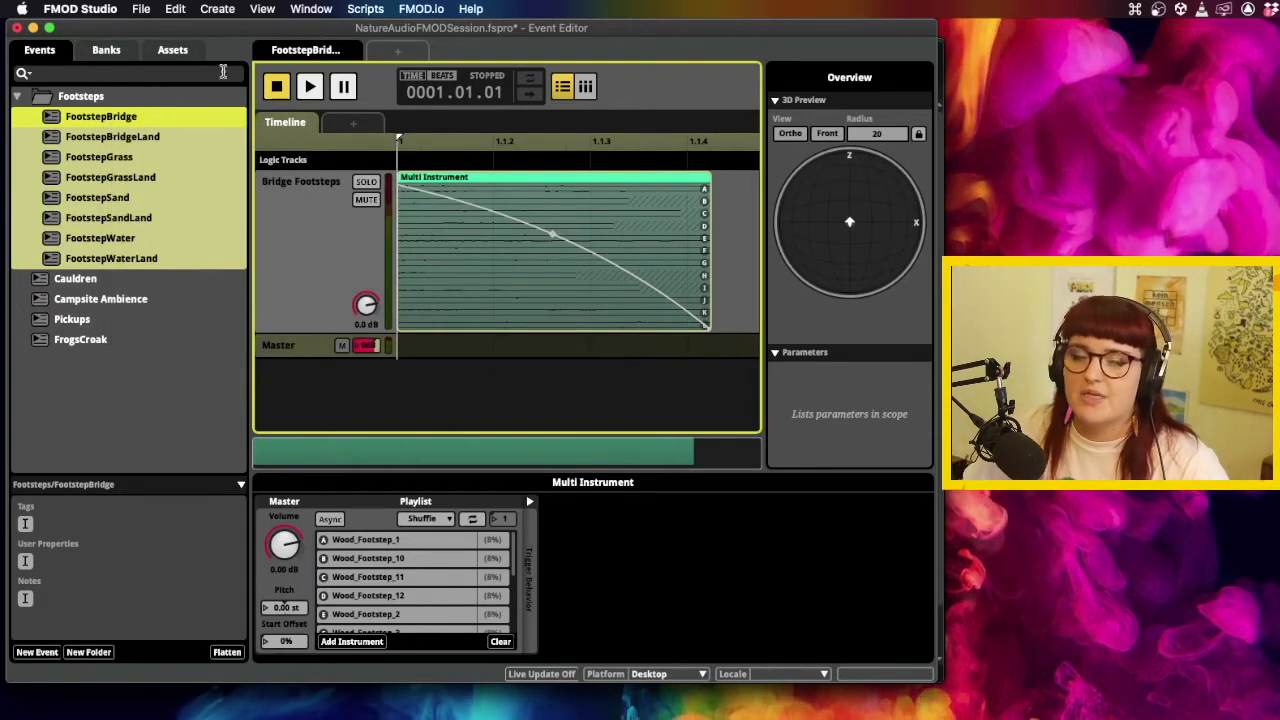
Open the project's Mixer window and narrow it so the Reverb return and Master Bus are both in view.
click(311, 9)
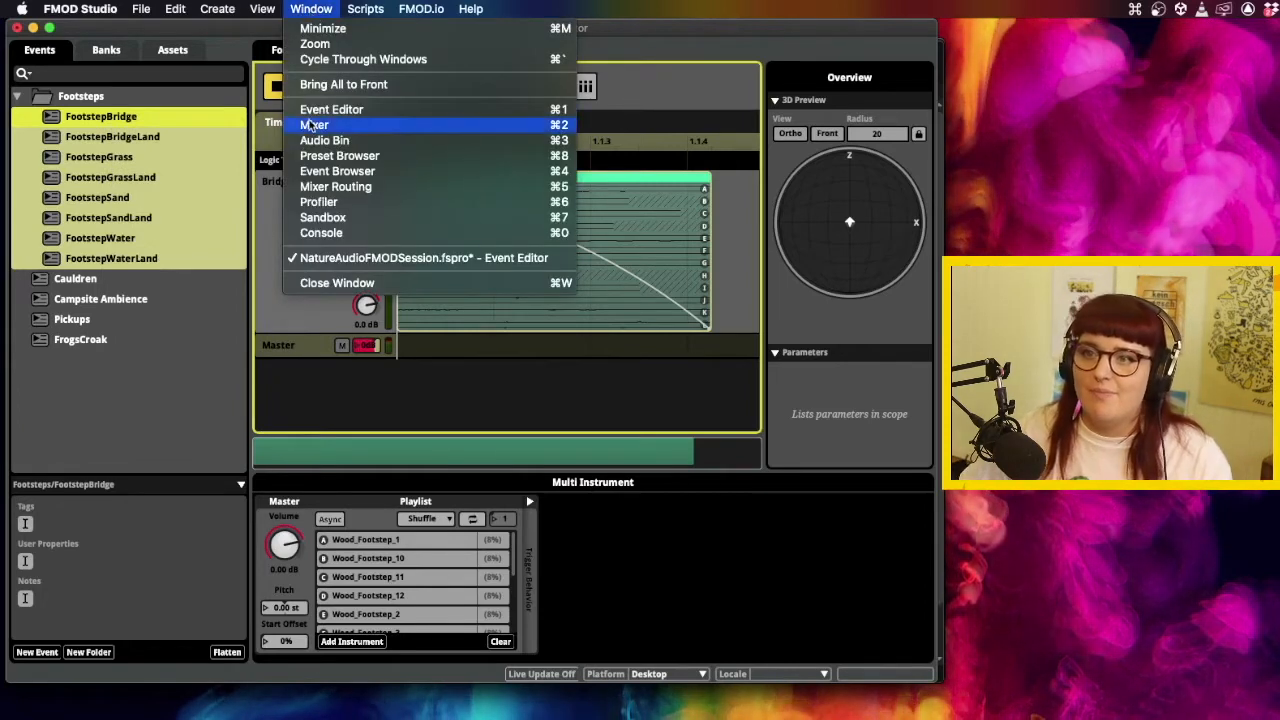
click(313, 124)
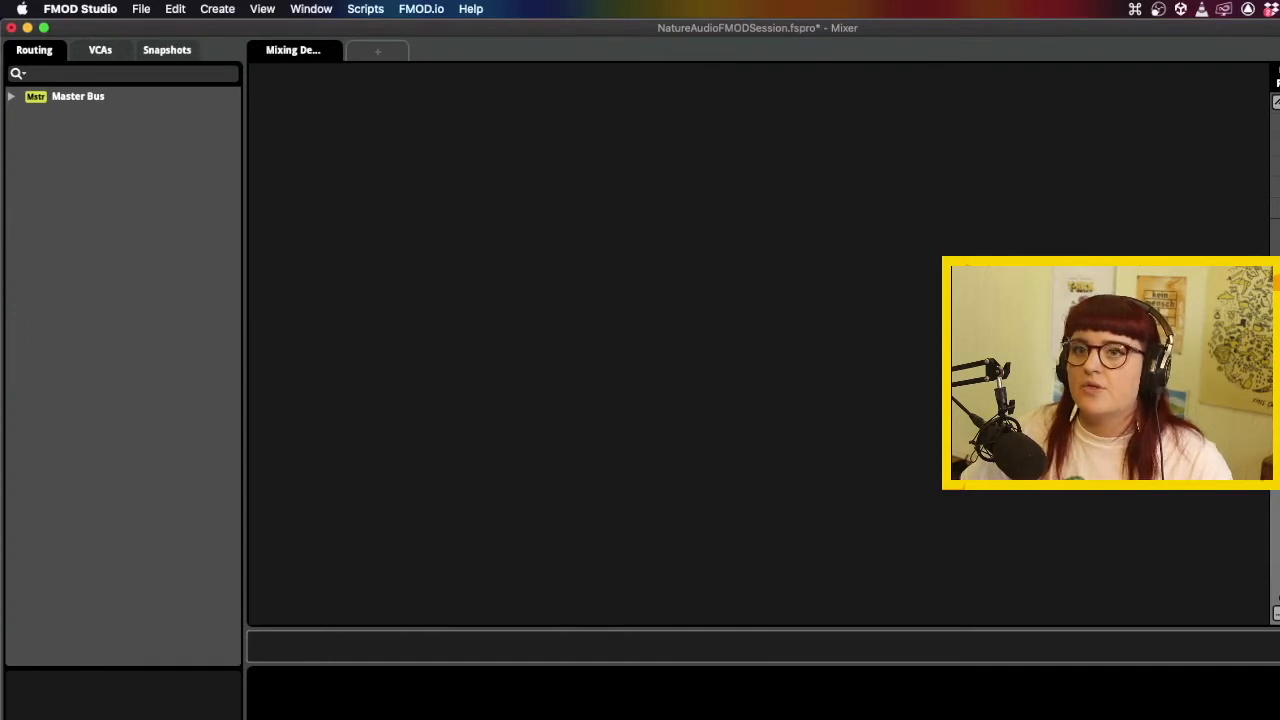
drag(1278, 18, 950, 18)
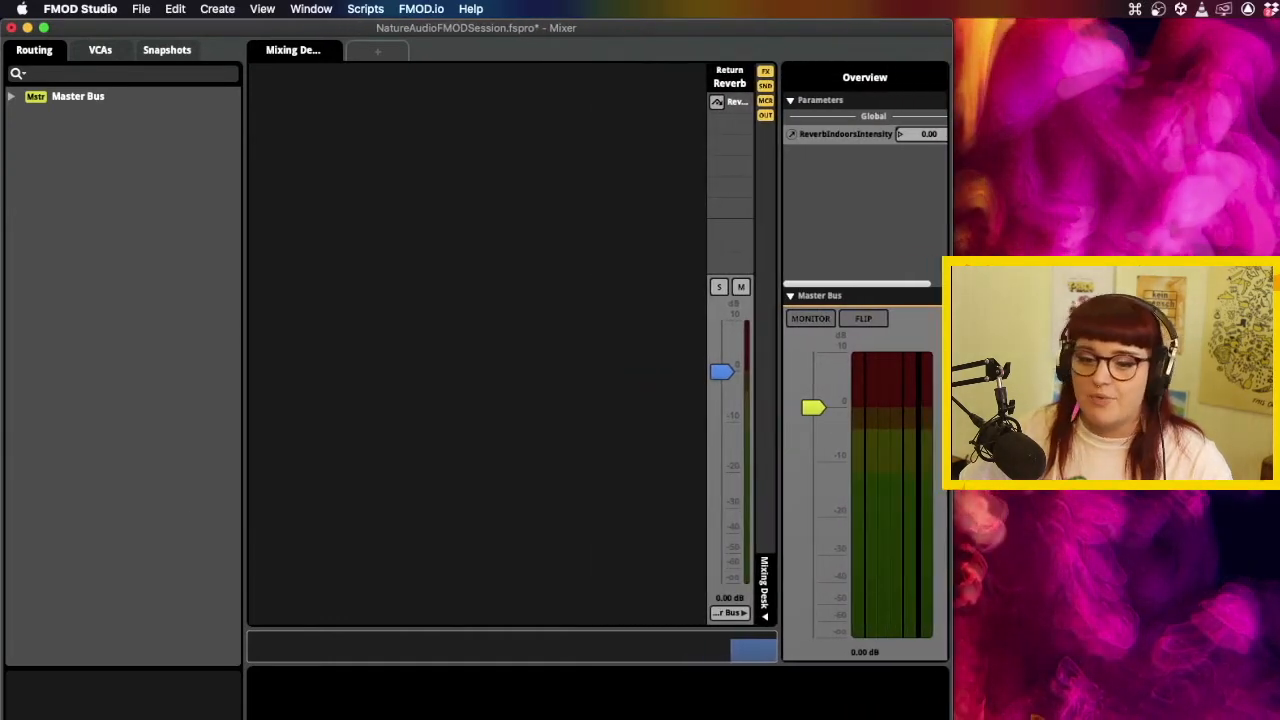
Route all footstep events under the Master Bus, from FootstepBridge to FootstepWaterLand, into a new mixer group named Footsteps.
drag(3, 719, 3, 683)
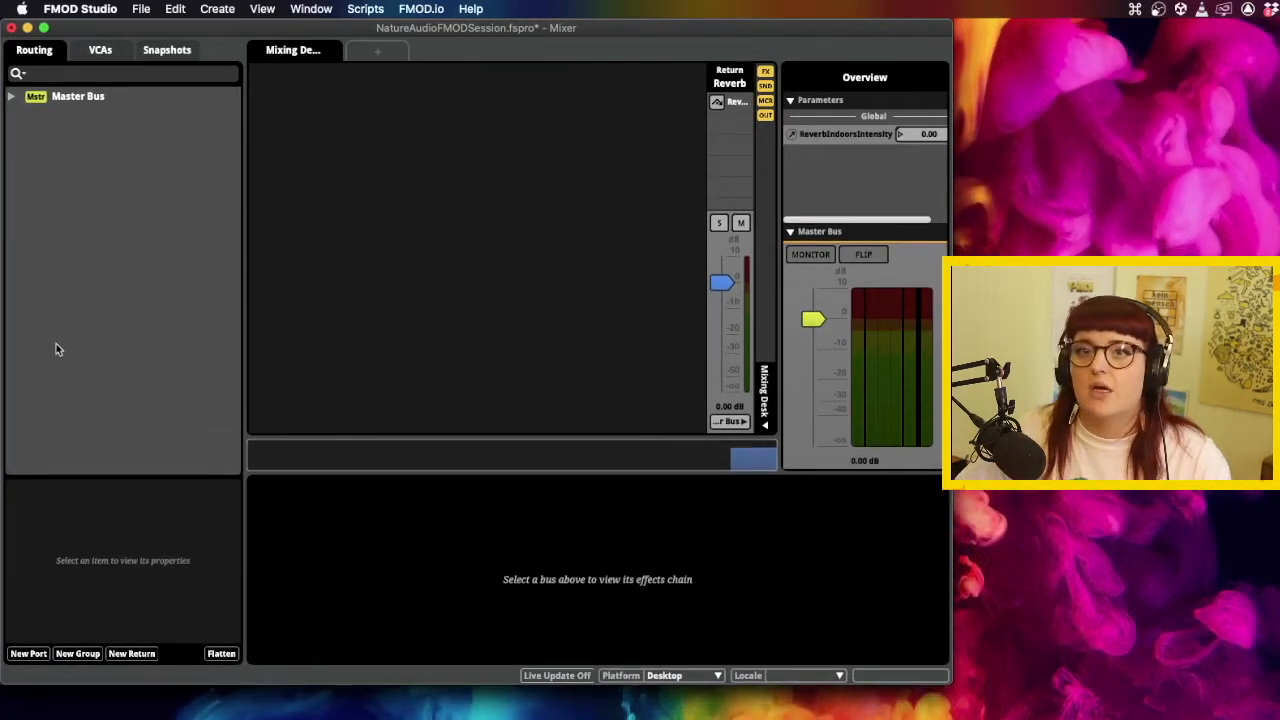
click(13, 98)
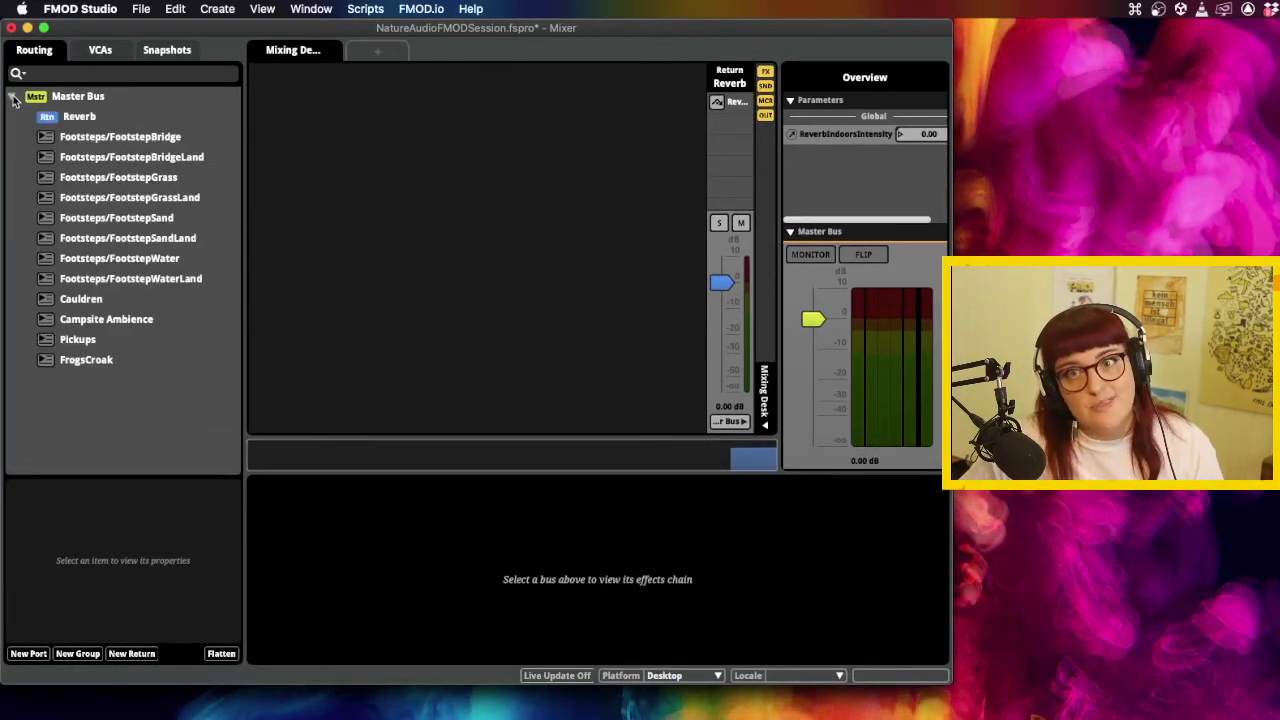
click(100, 137)
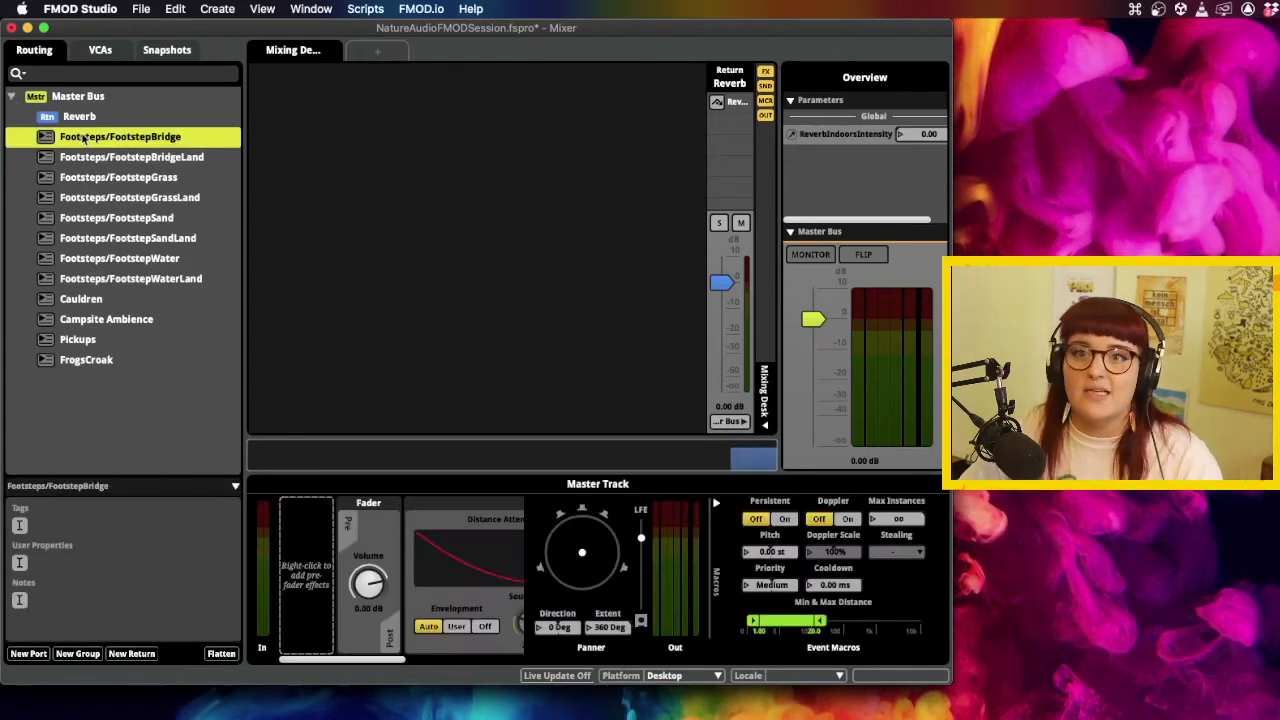
ctrl+click(107, 284)
click(60, 70)
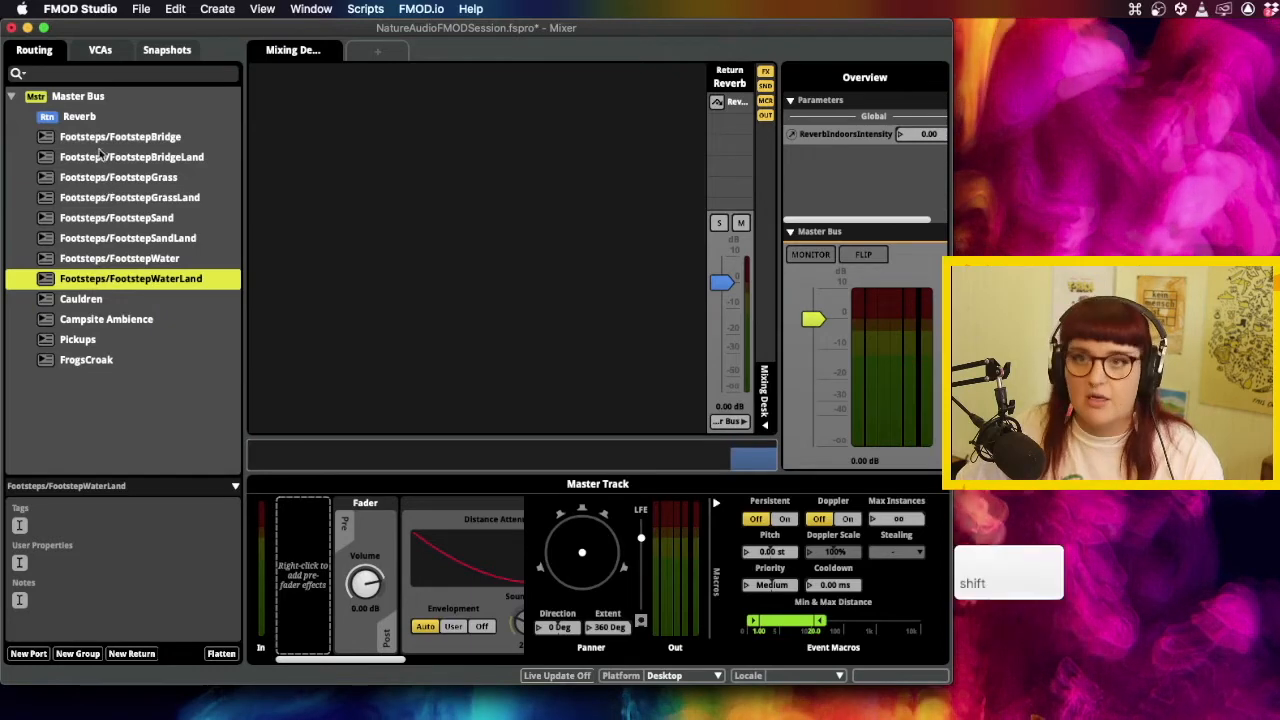
shift+click(100, 140)
right_click(100, 140)
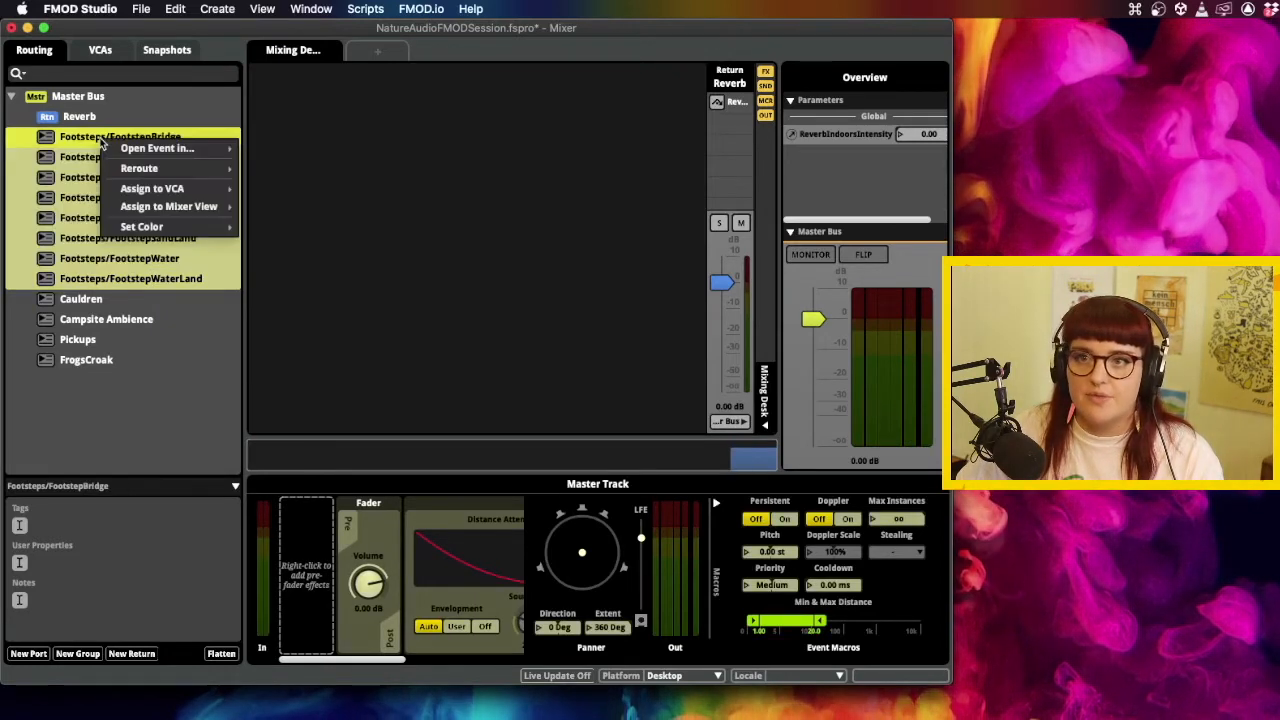
mouse_move(150, 170)
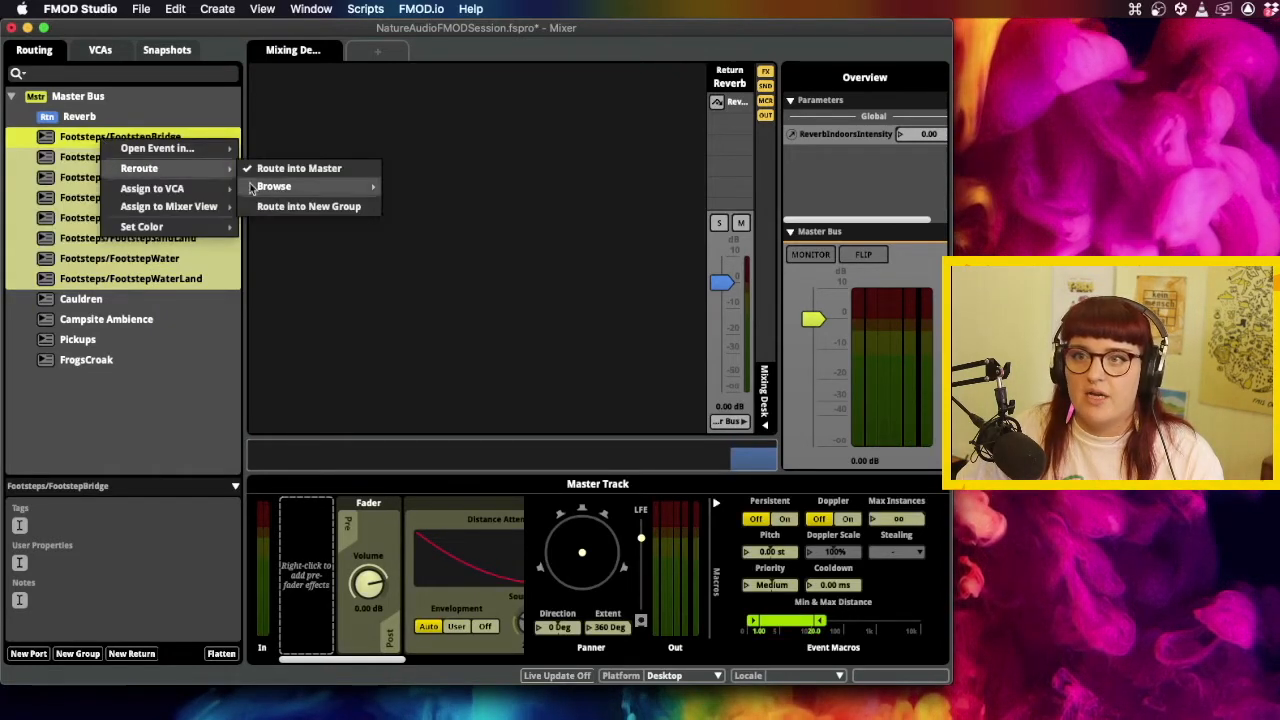
click(285, 207)
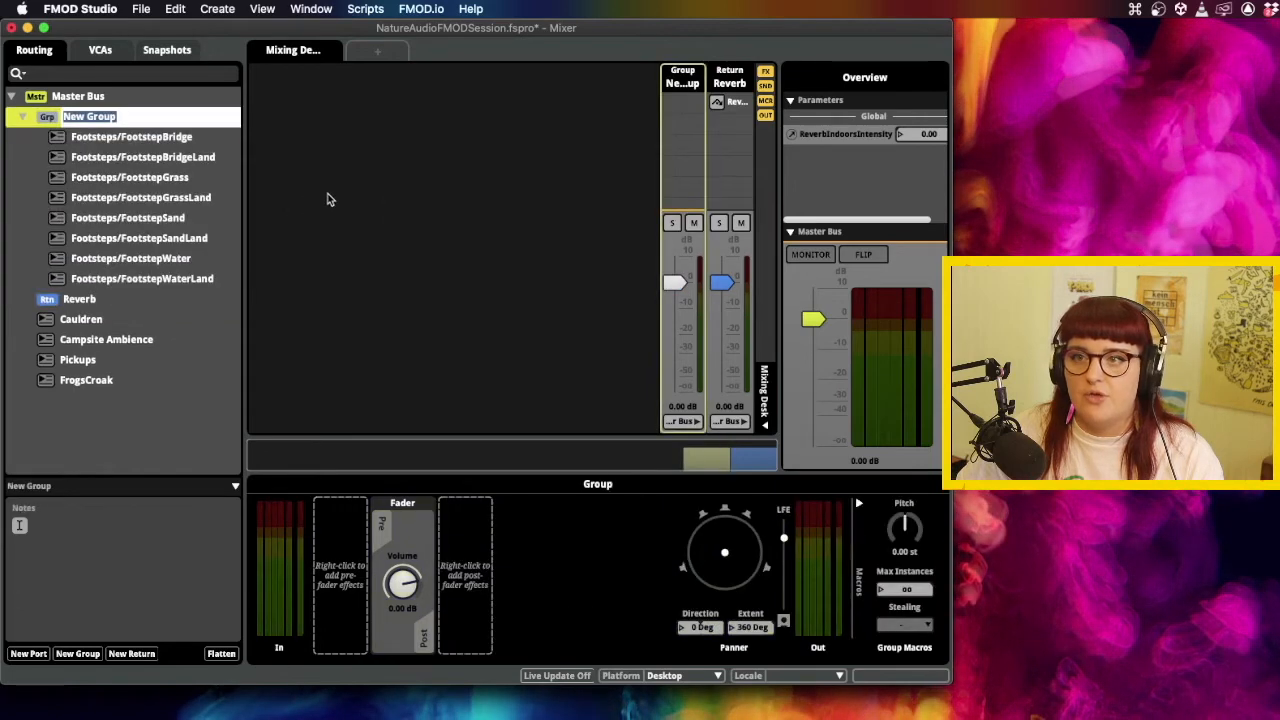
text(Footsteps)
key(Return)
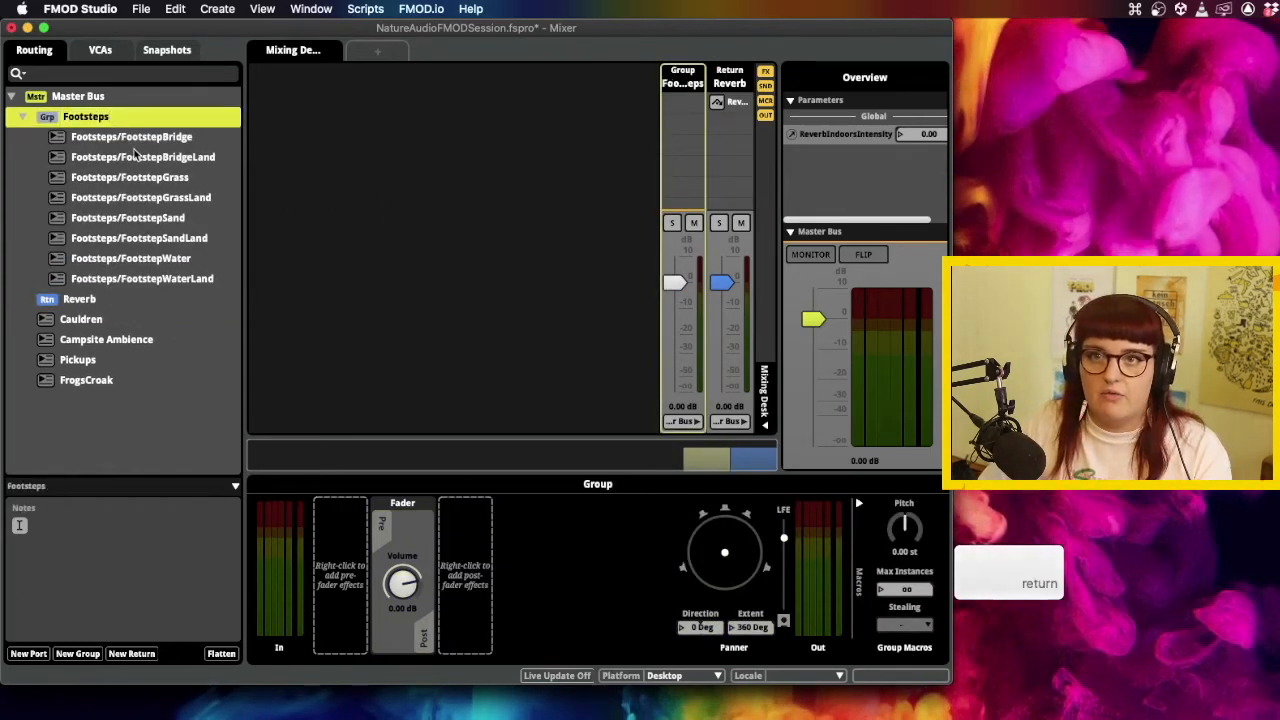
Collapse the Footsteps group and lower its volume fader to -12 dB.
click(23, 117)
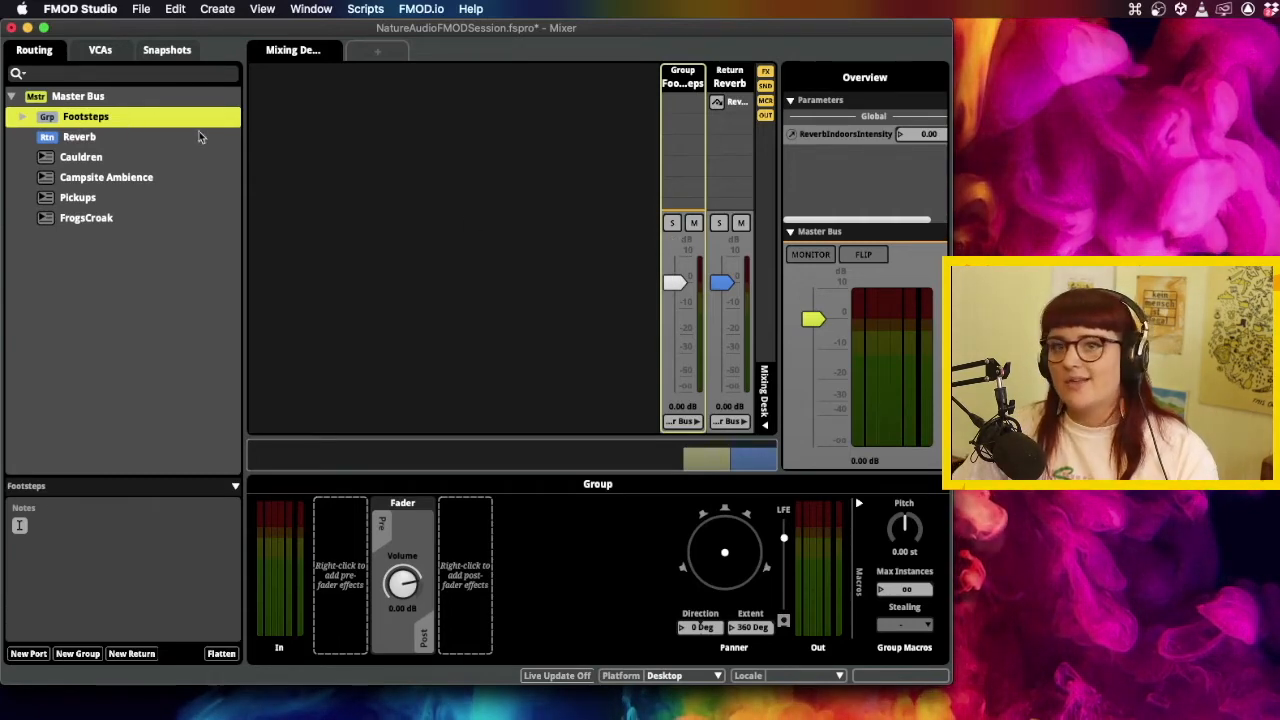
drag(674, 283, 674, 312)
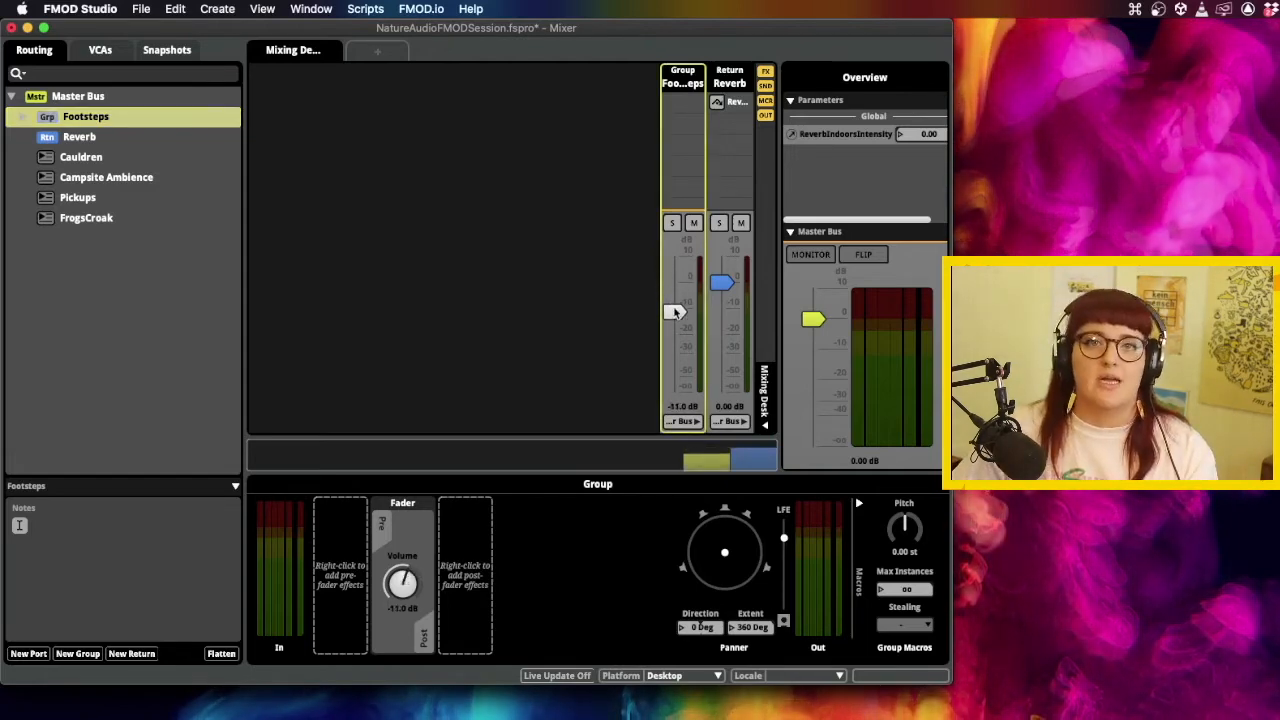
drag(674, 312, 674, 315)
Build the FMOD banks for all platforms, switch to Unity and refresh the banks there immediately.
click(145, 9)
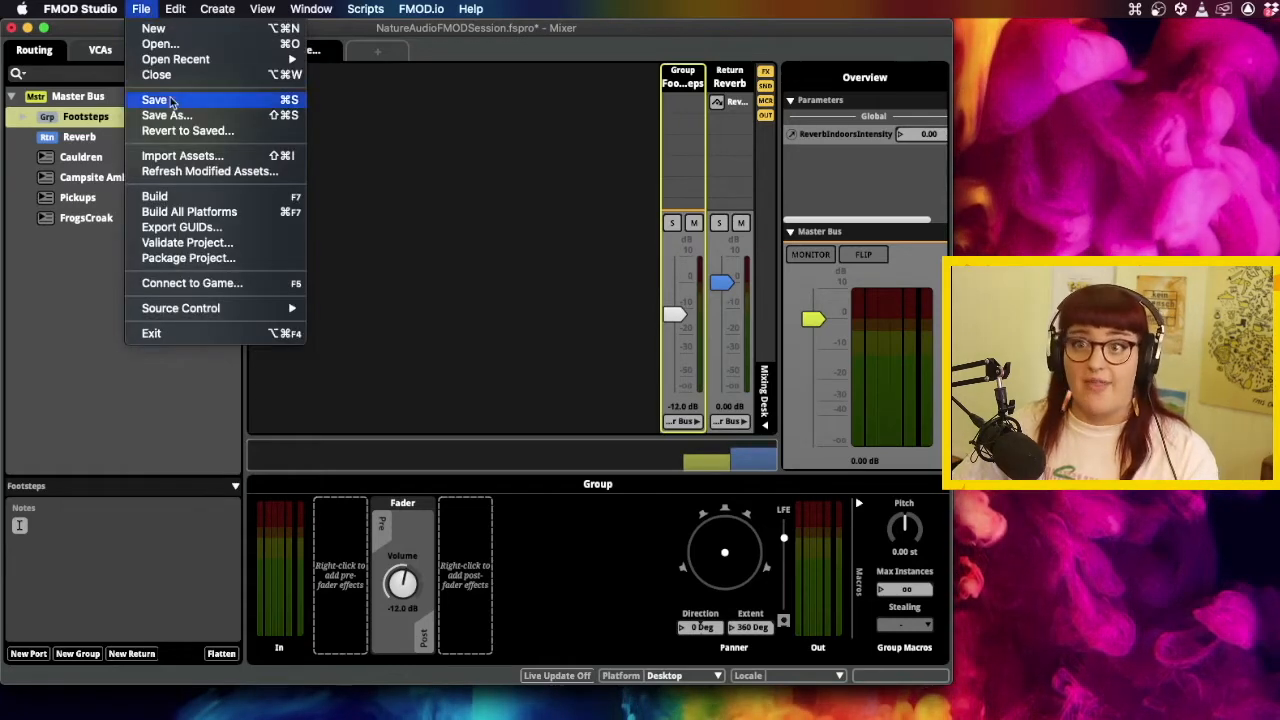
click(200, 211)
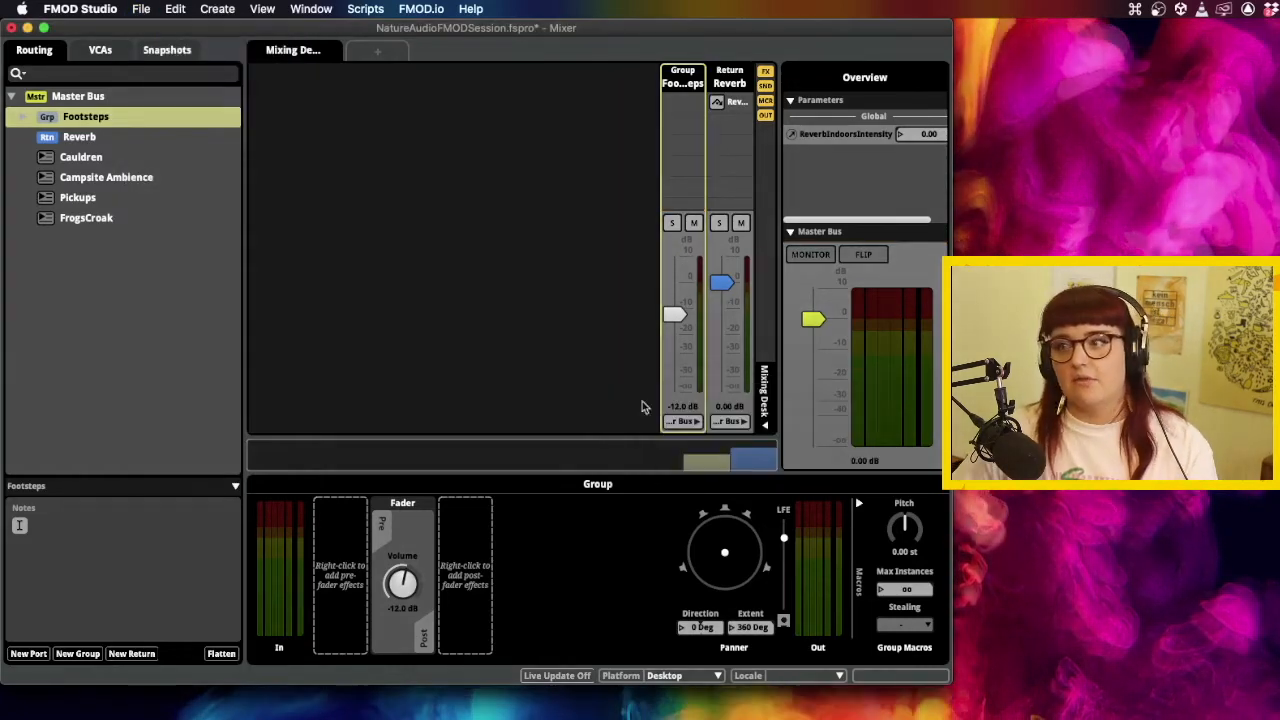
click(722, 428)
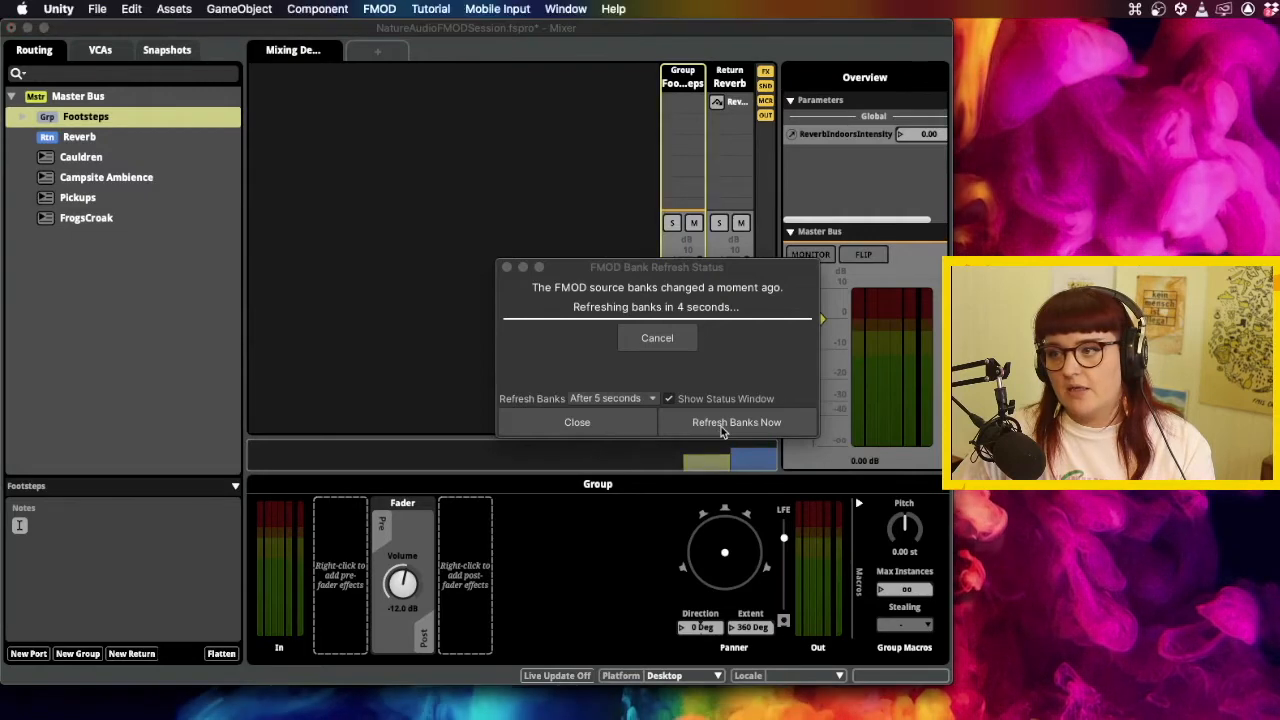
click(724, 428)
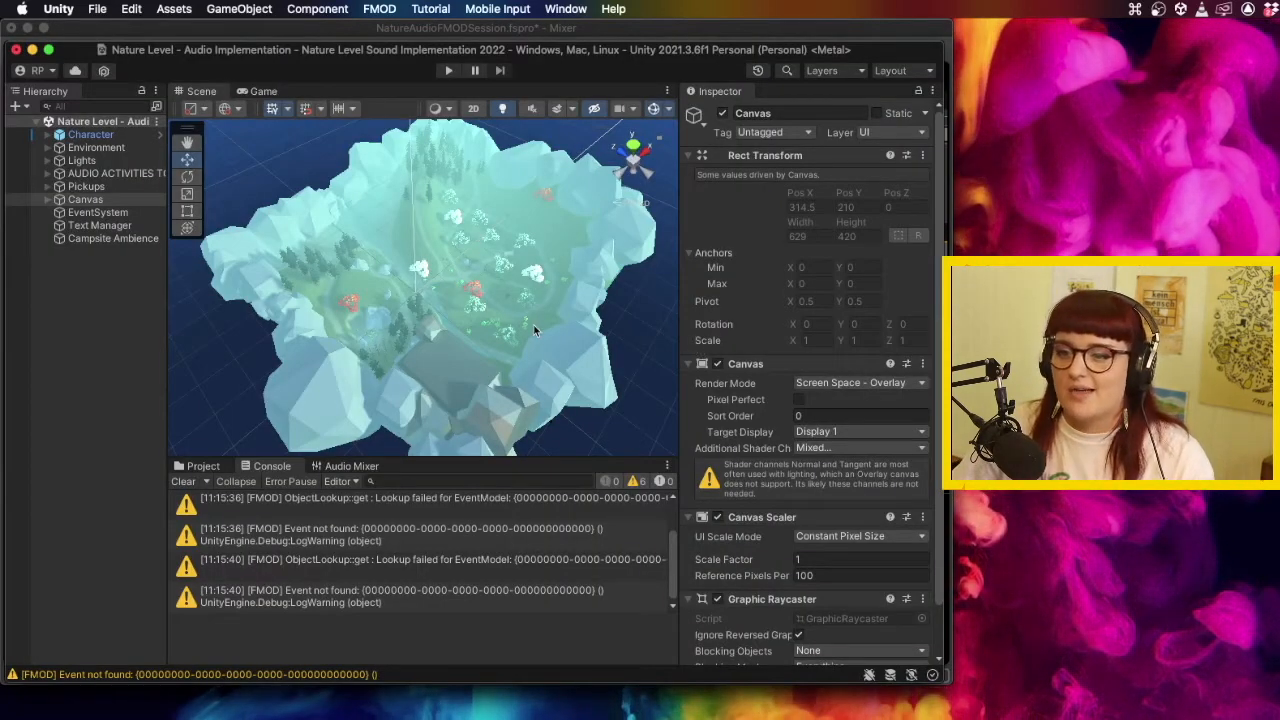
Playtest the level, walking and jumping across paths and grass to check the footstep volume against the ambience, and stop the game.
click(448, 72)
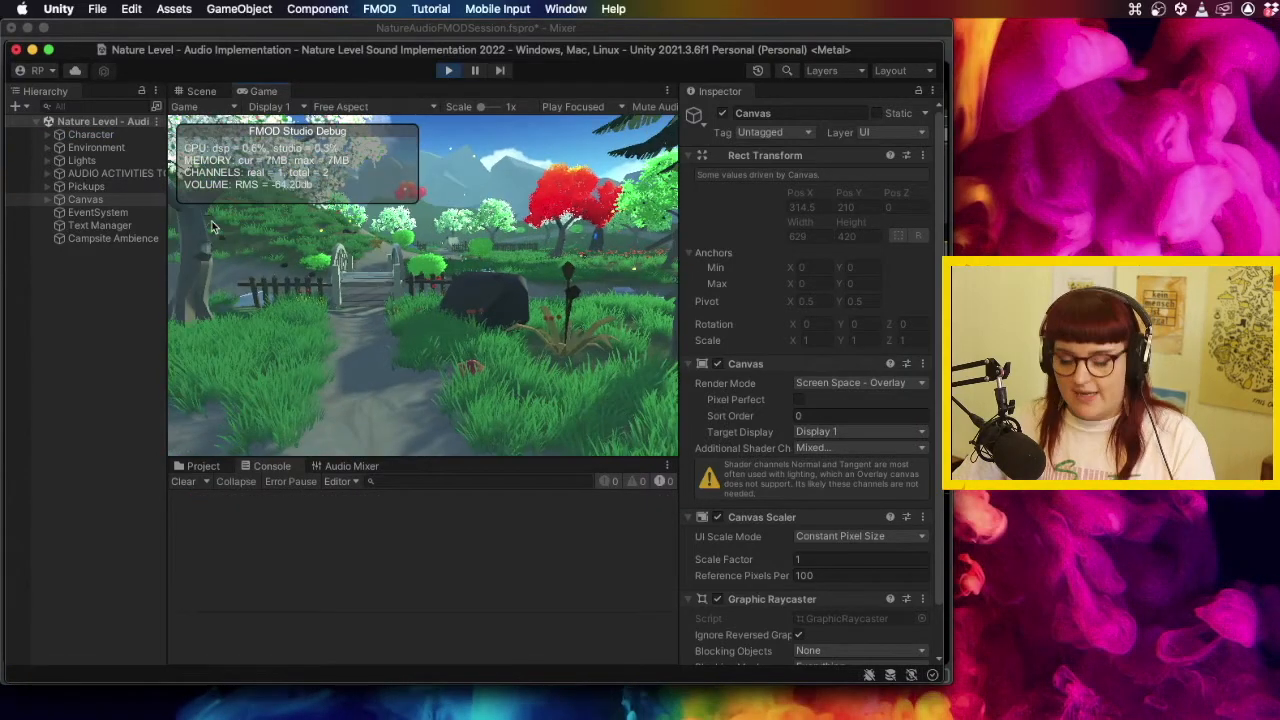
key(w)
key(a)
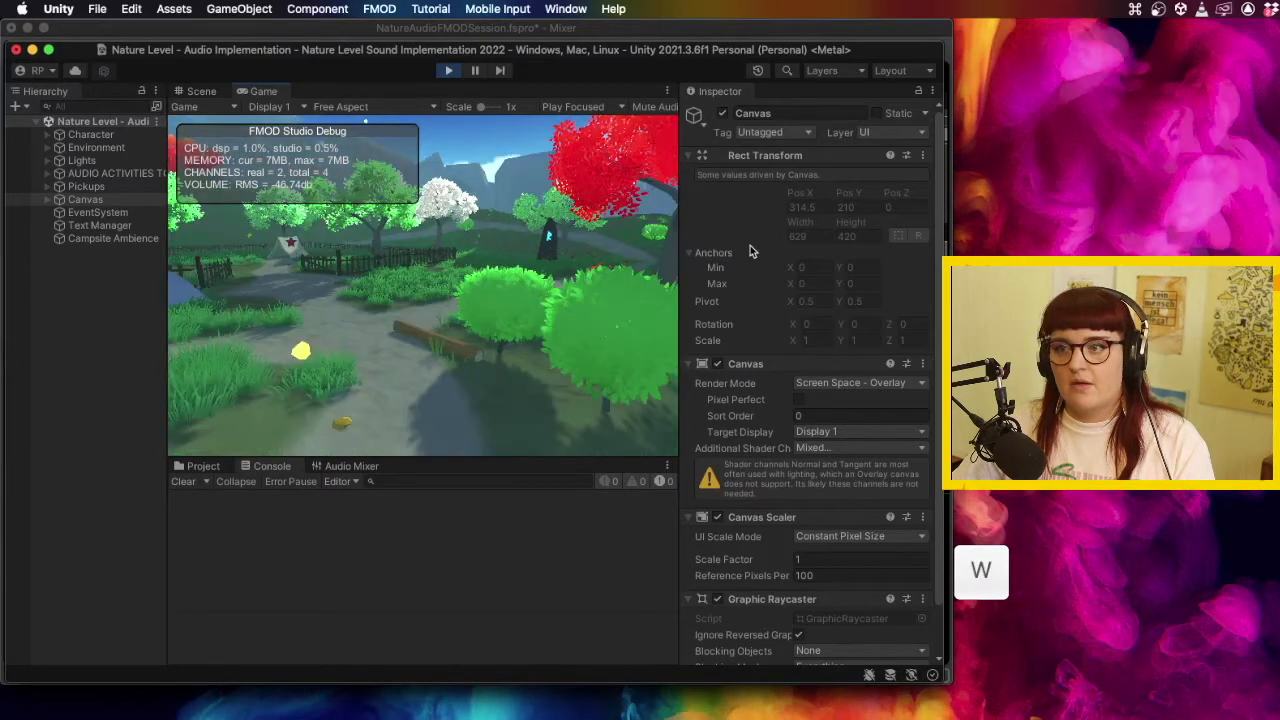
key(d)
key(a)
key(d)
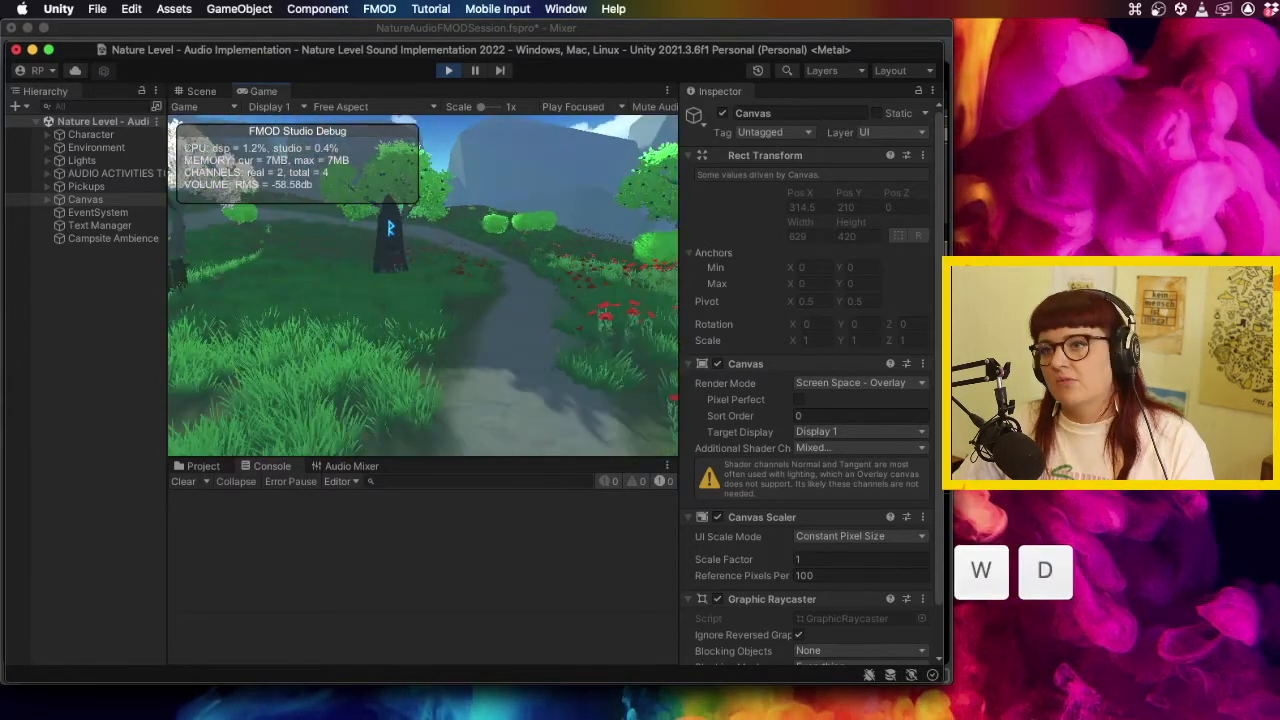
key(d)
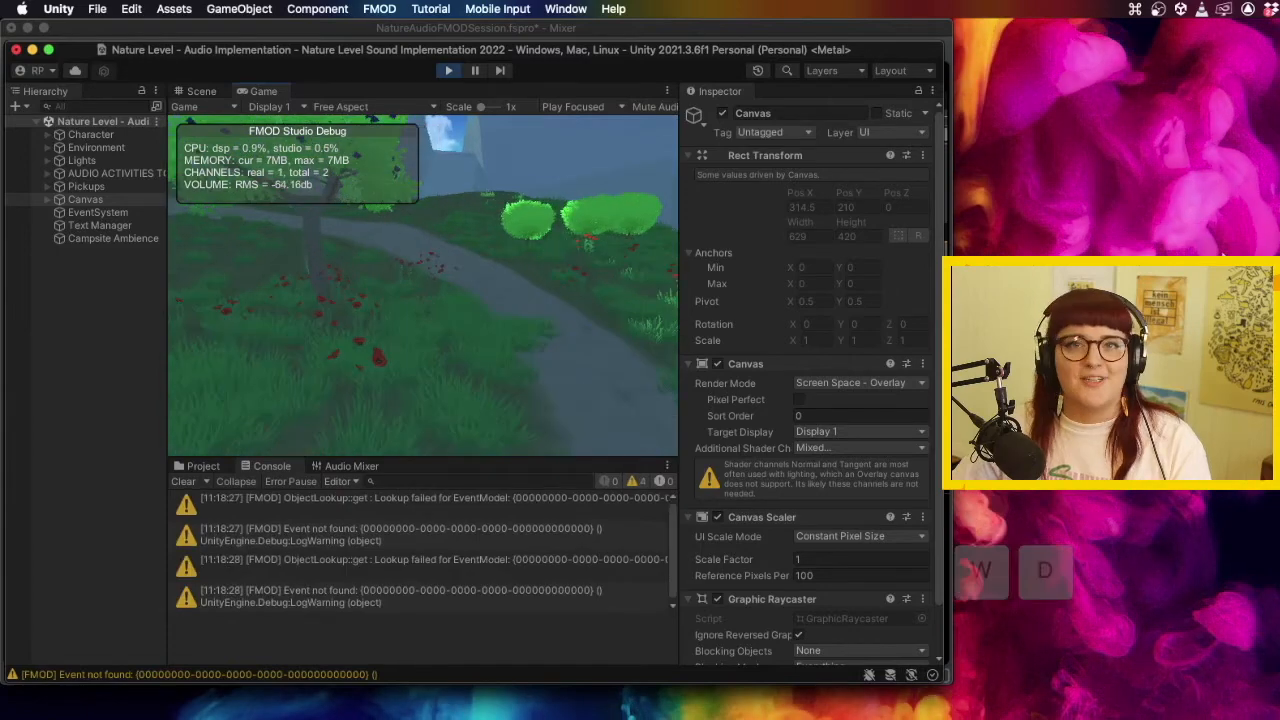
key(a)
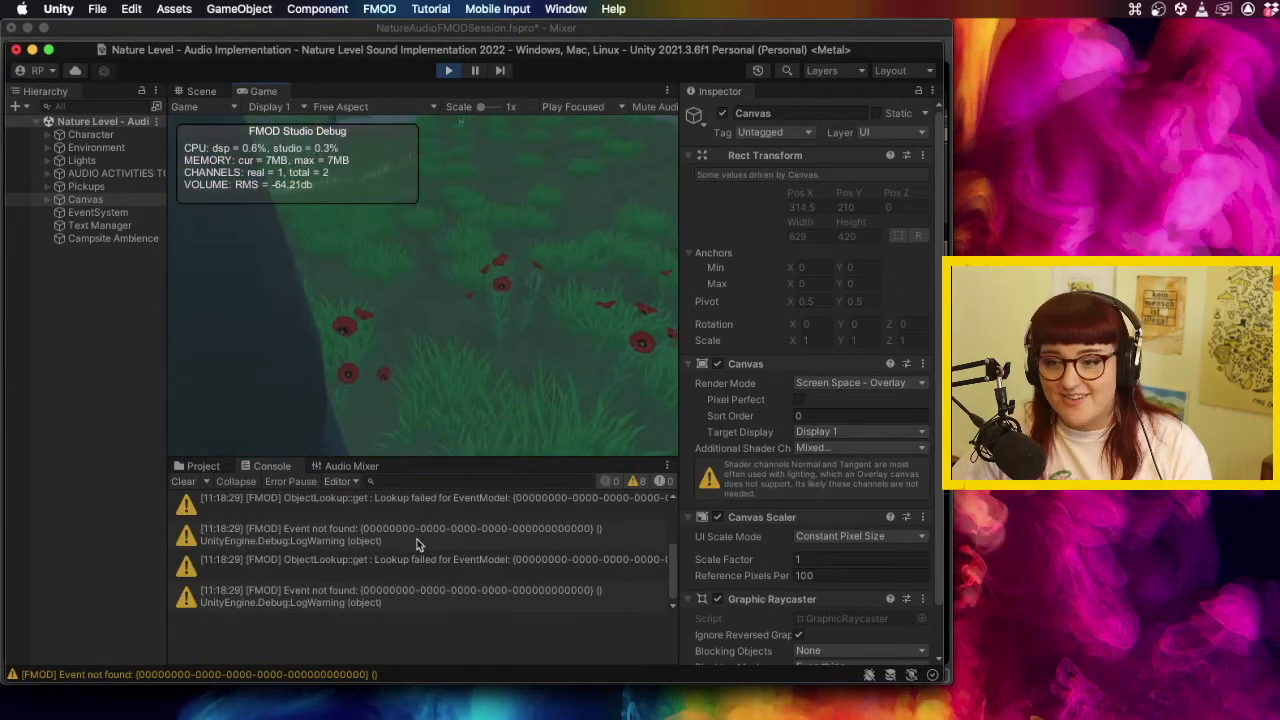
key(s)
key(w)
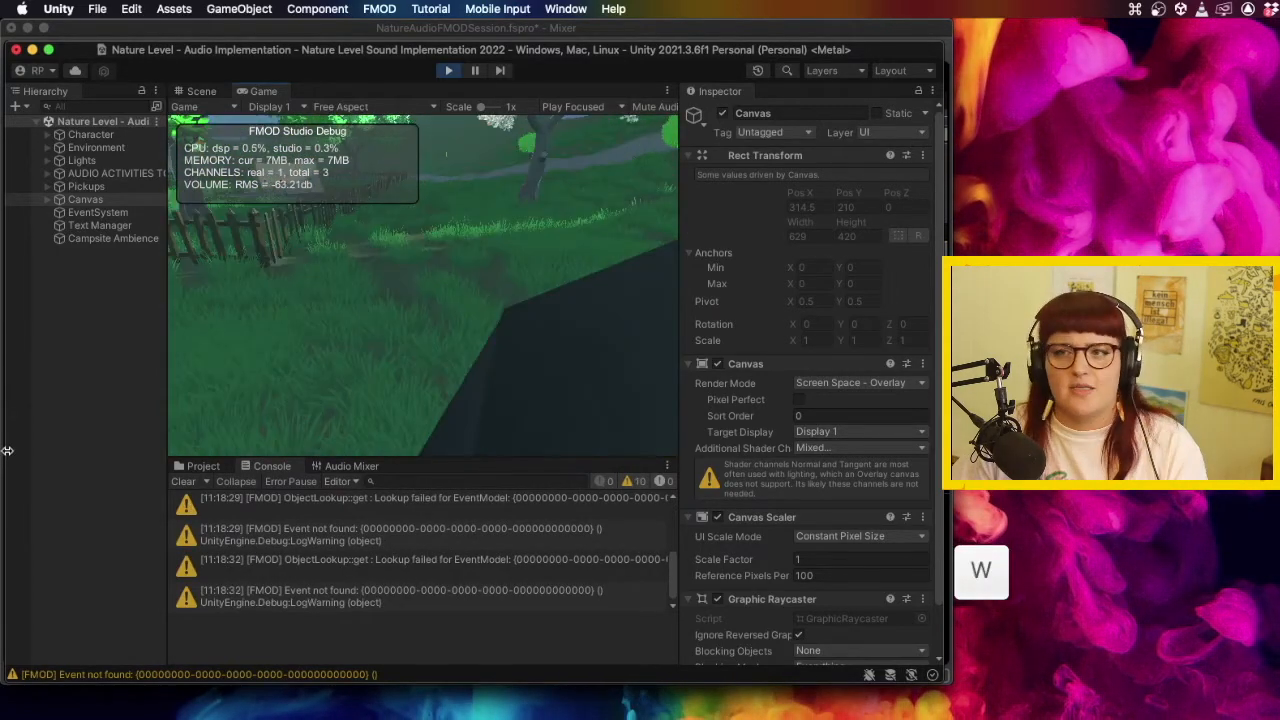
key(d)
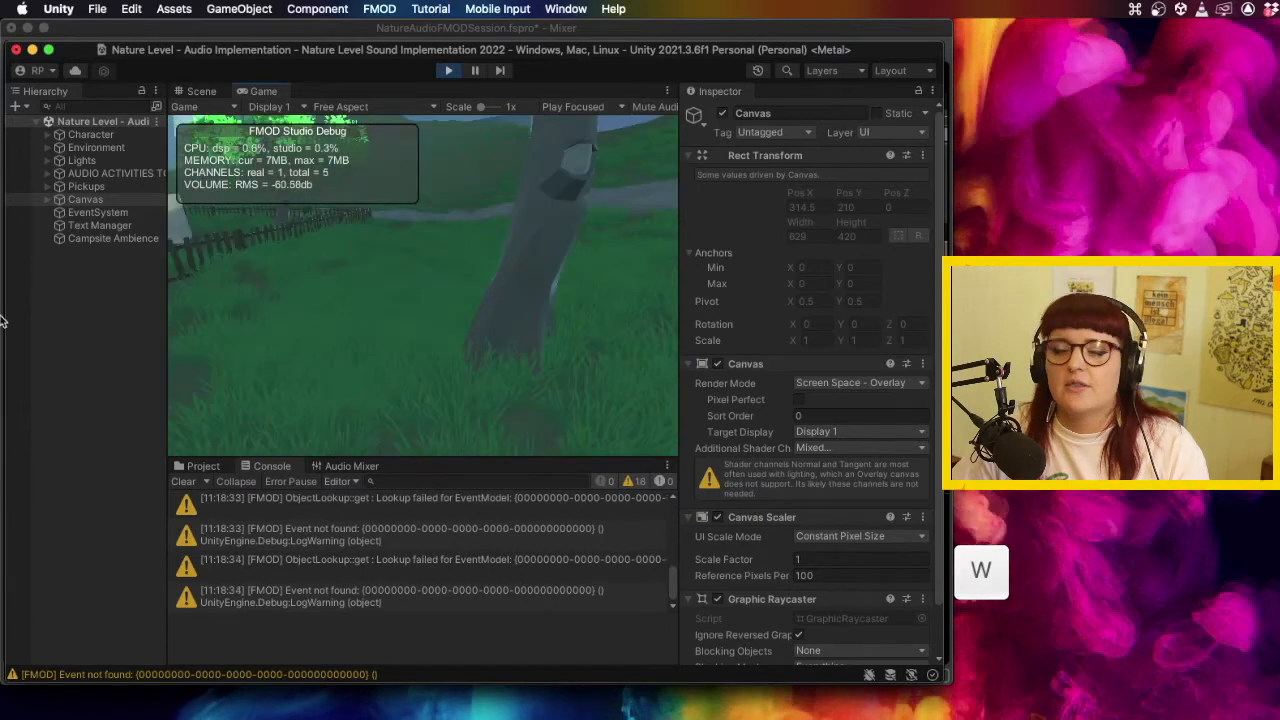
key(w)
key(space)
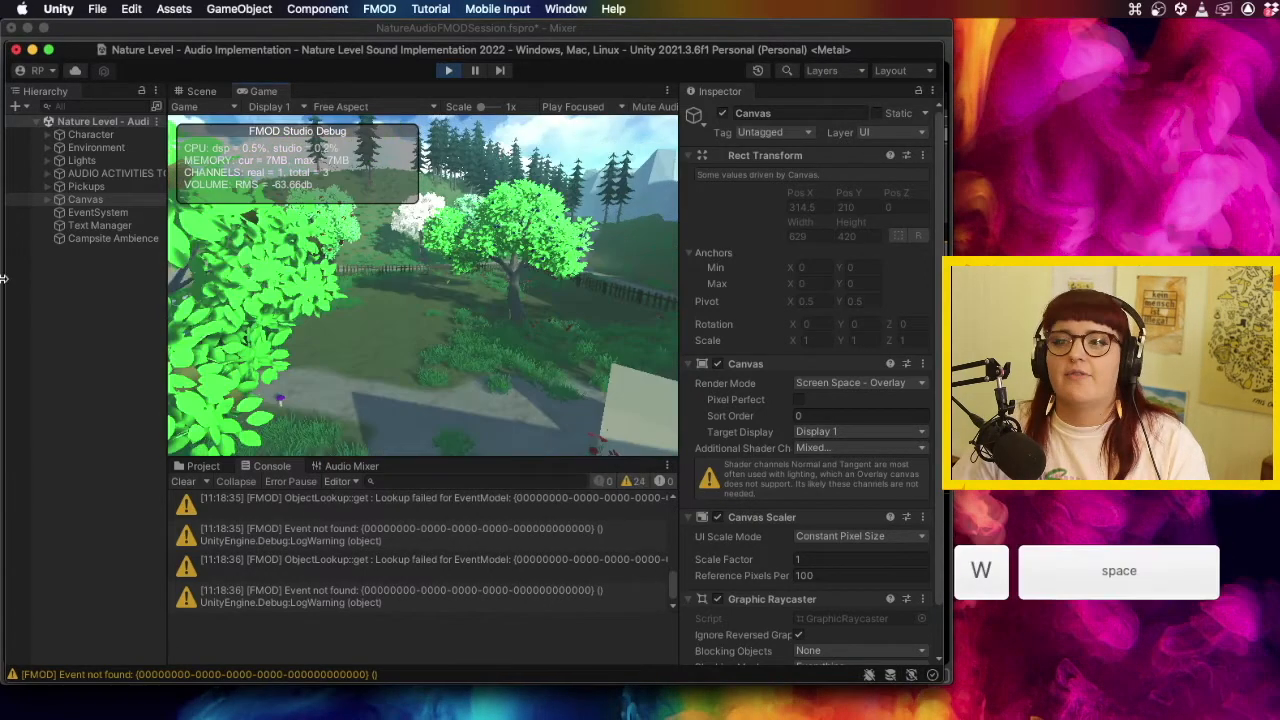
key(a)
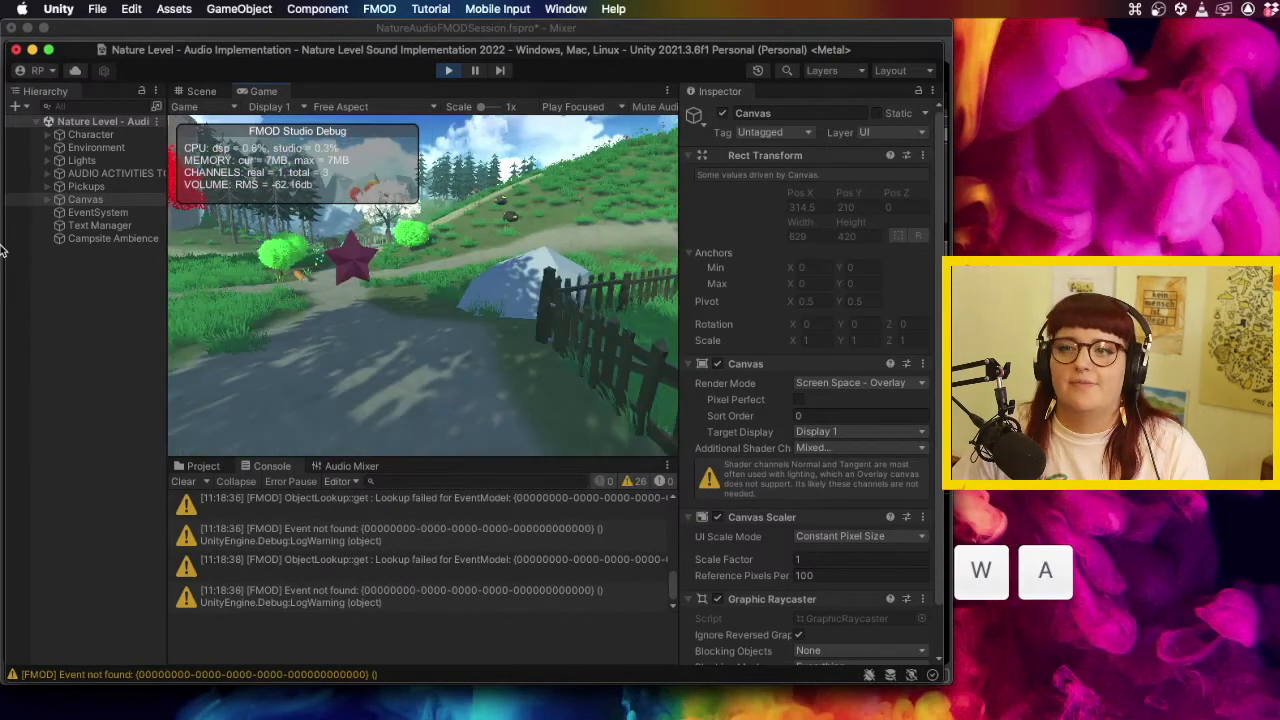
key(a)
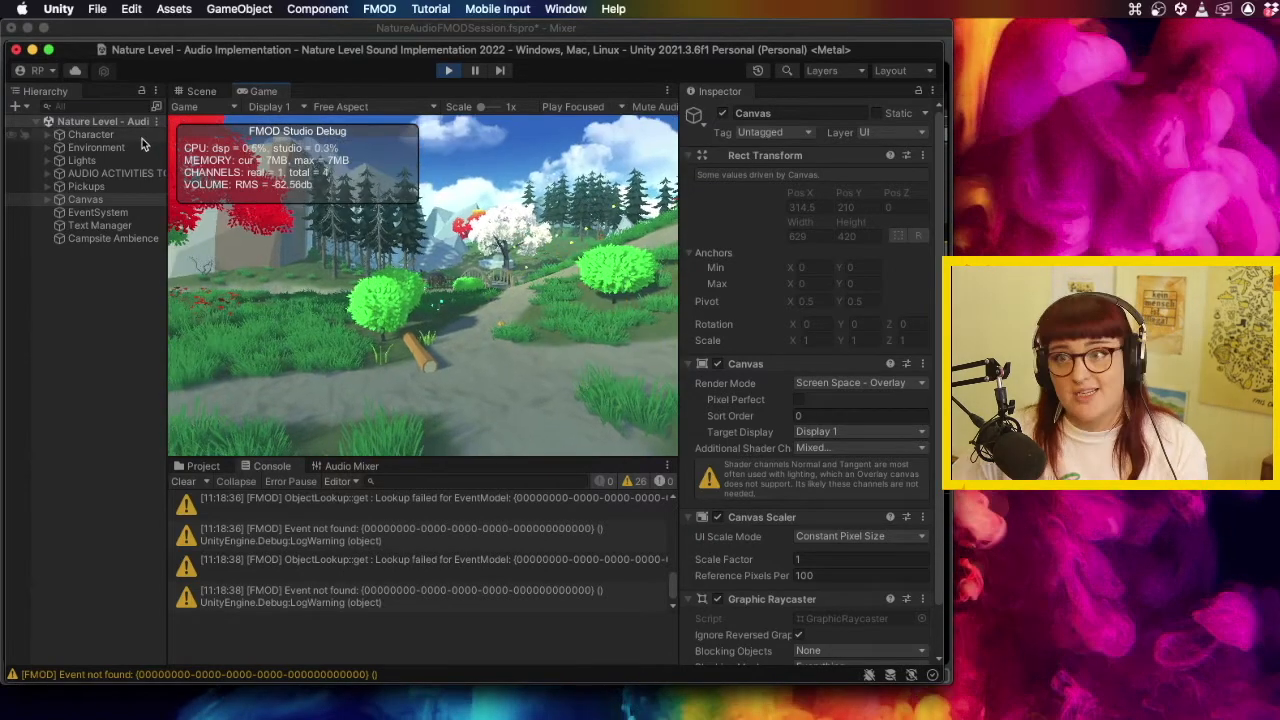
key(Escape)
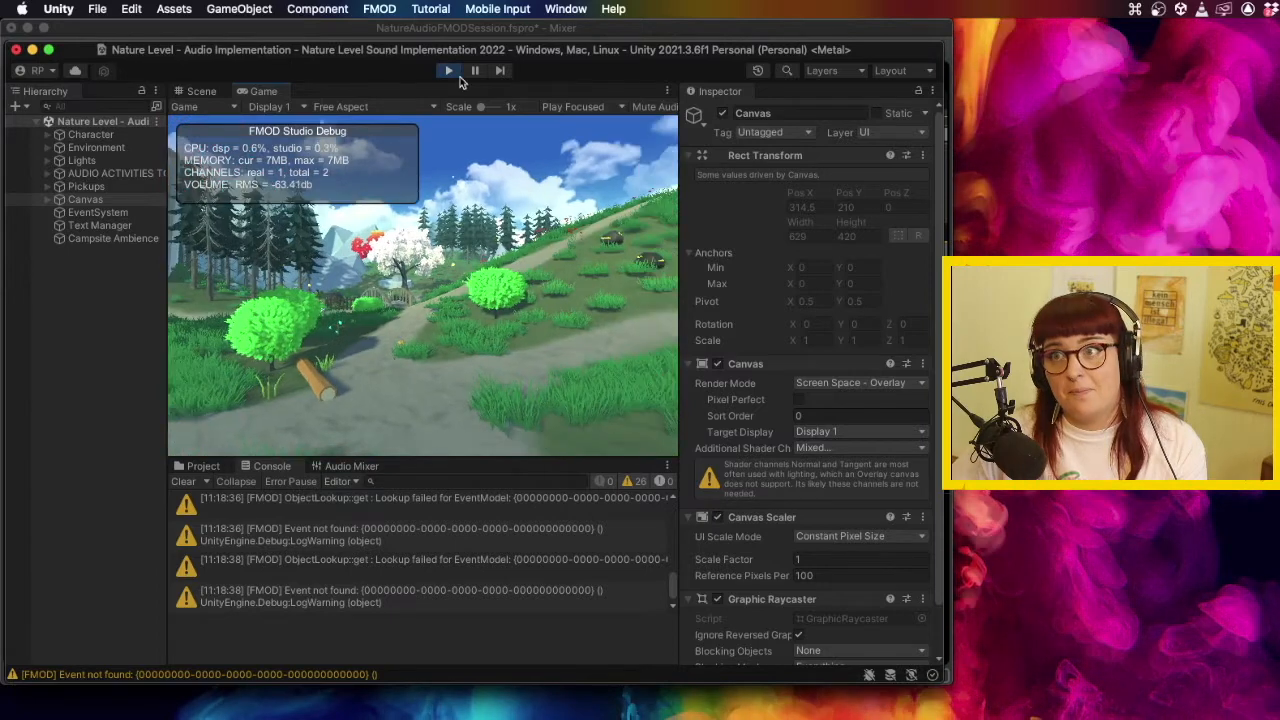
click(452, 72)
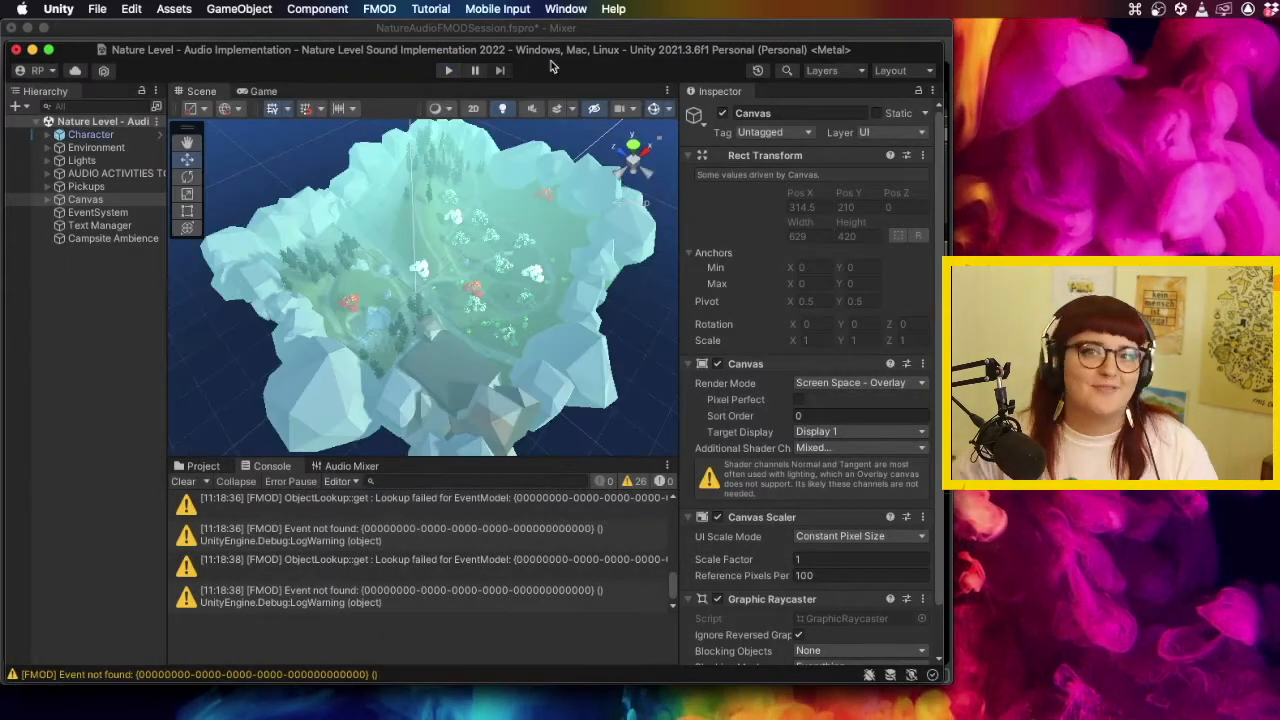